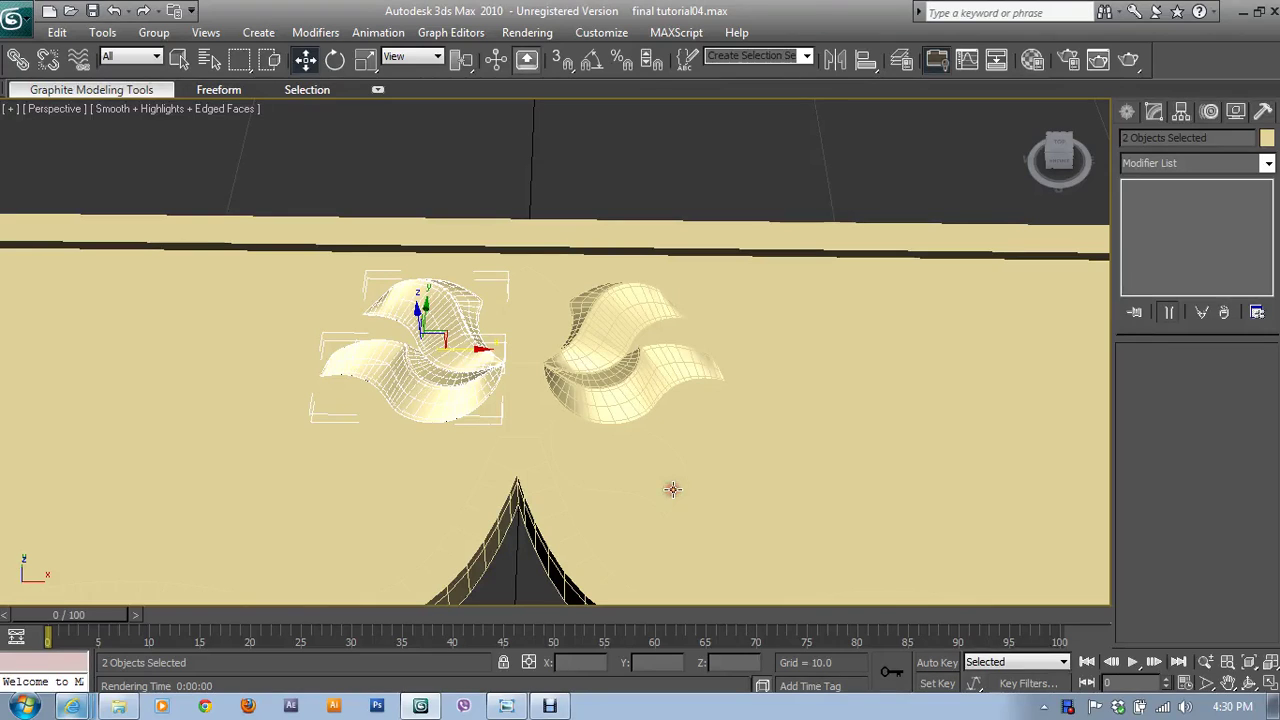
- Select the small leaf spline Shape6, then bring the carving reference photo to the front
{"action": "left_click", "coordinate": [655, 462]}
{"action": "left_click", "coordinate": [668, 447]}
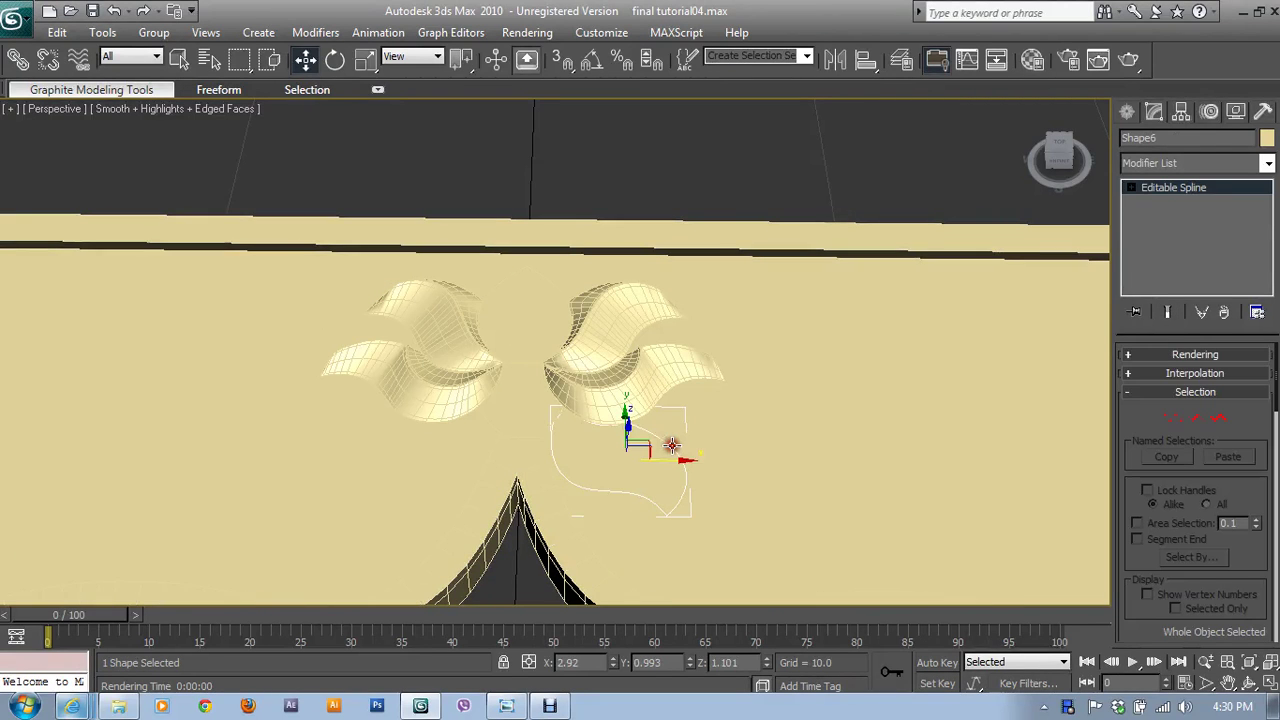
{"action": "left_click", "coordinate": [506, 706]}
- Zoom into the carved flower in photo IMG_0116, then minimize Photo Viewer
{"action": "scroll", "coordinate": [687, 248], "scroll_direction": "up", "scroll_amount": 1}
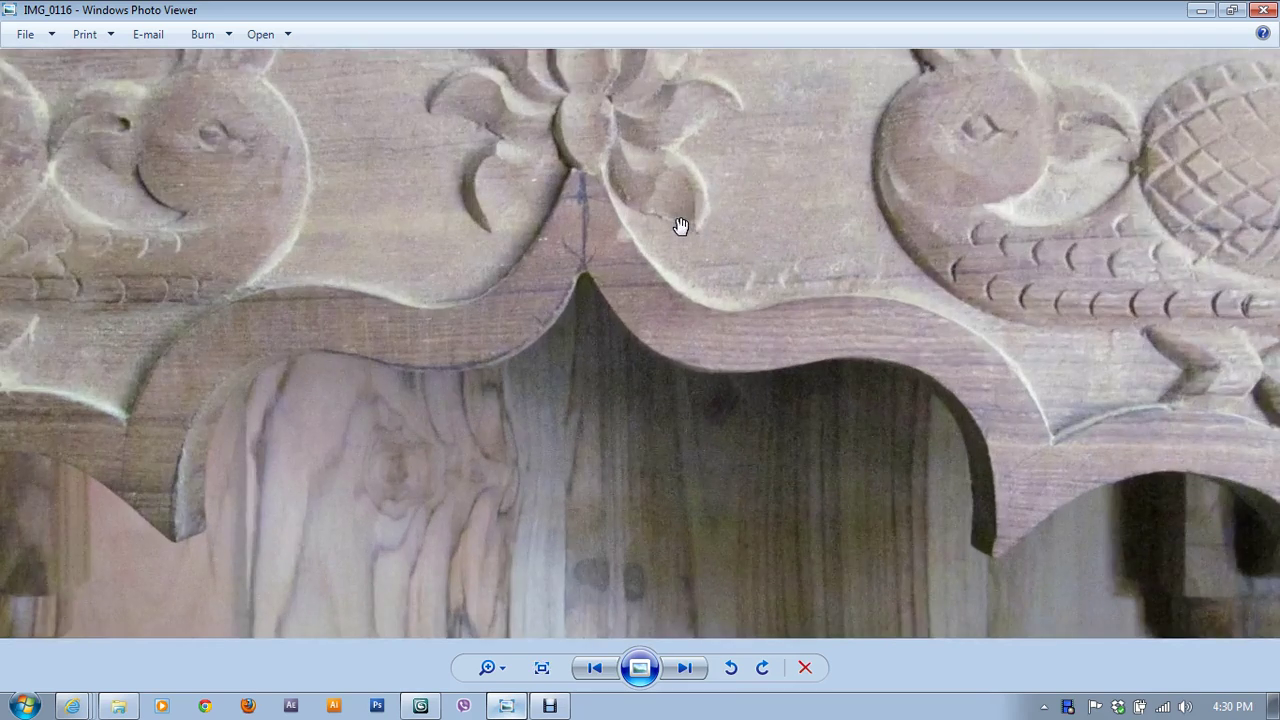
{"action": "scroll", "coordinate": [680, 223], "scroll_direction": "up", "scroll_amount": 2}
{"action": "scroll", "coordinate": [691, 277], "scroll_direction": "up", "scroll_amount": 1}
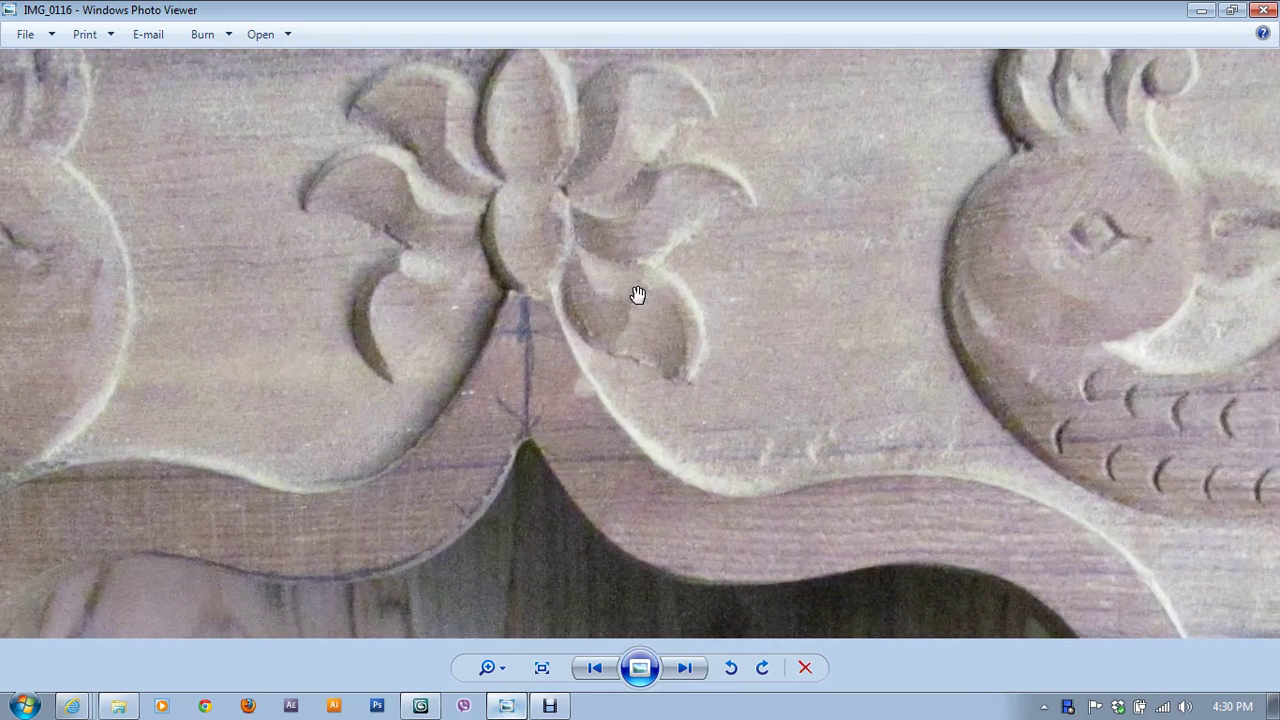
{"action": "left_click", "coordinate": [1208, 12]}
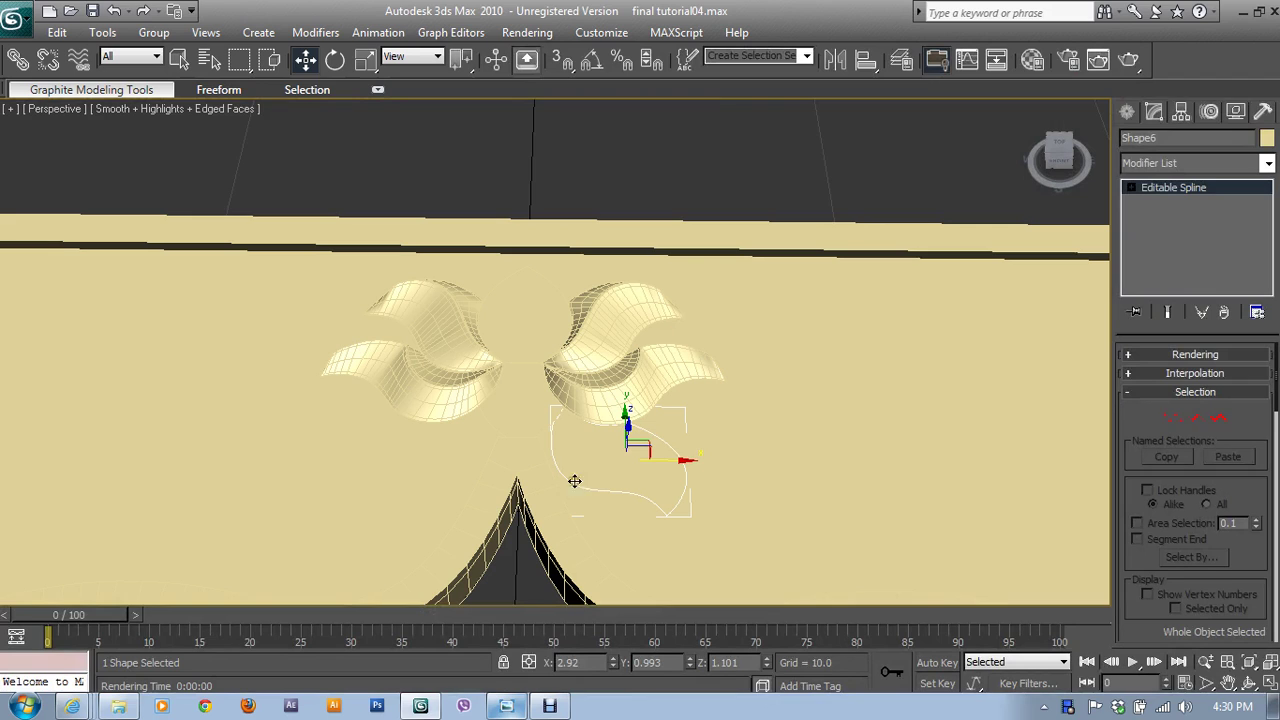
- Extrude Shape6 into a 0.1-thick slab, inspect it, and compare it with the reference photo
{"action": "left_click", "coordinate": [1208, 165]}
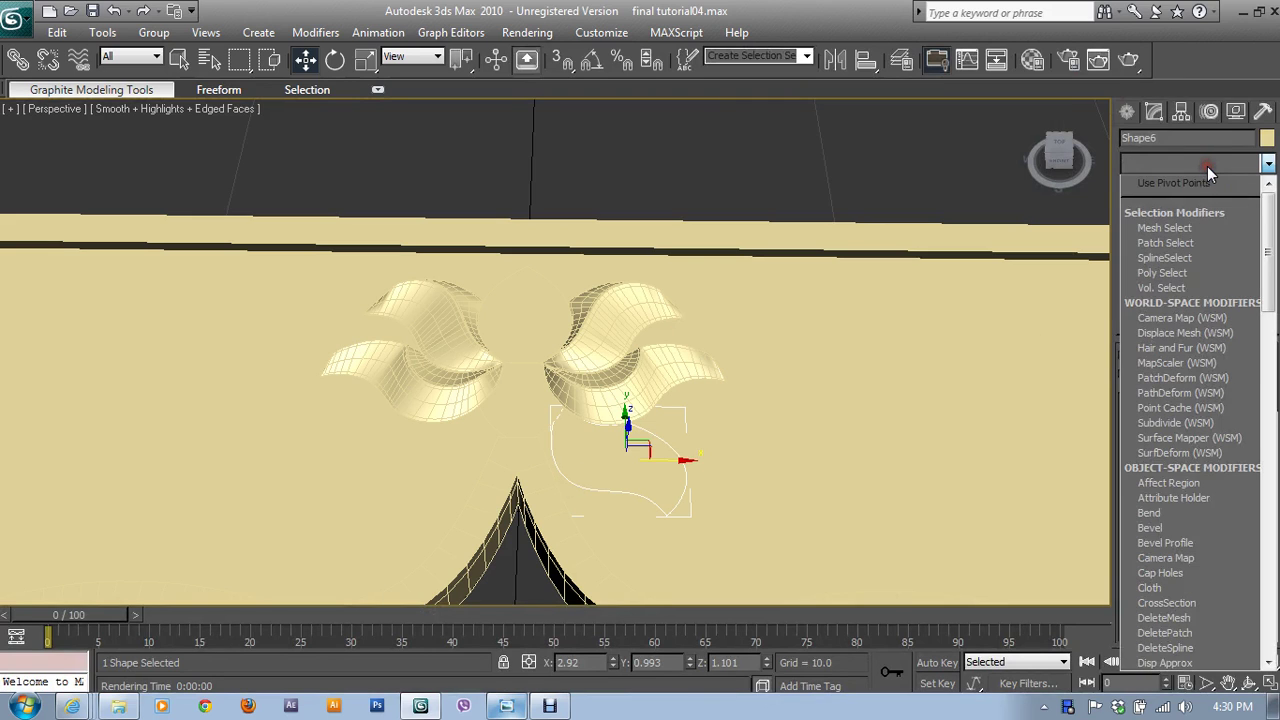
{"action": "key", "text": "e"}
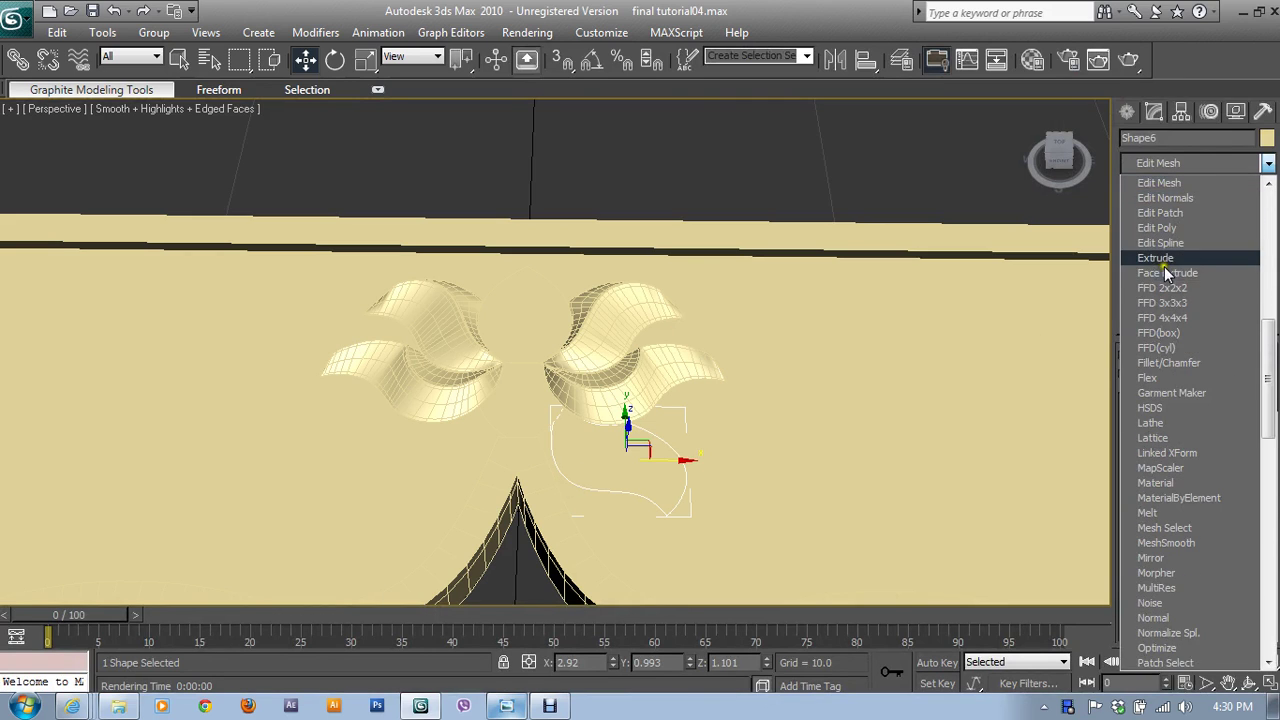
{"action": "left_click", "coordinate": [1163, 260]}
{"action": "middle_click_drag", "start_coordinate": [760, 443], "coordinate": [649, 406], "text": "alt"}
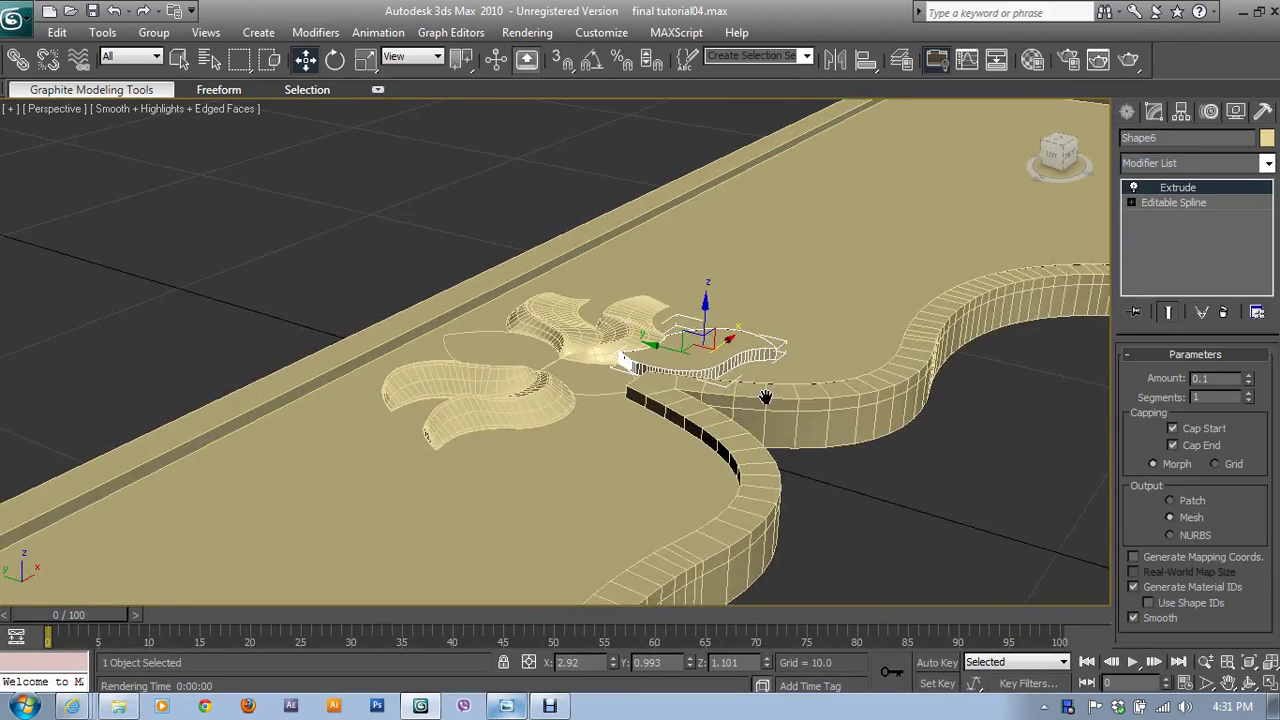
{"action": "scroll", "coordinate": [649, 406], "scroll_direction": "up", "scroll_amount": 2}
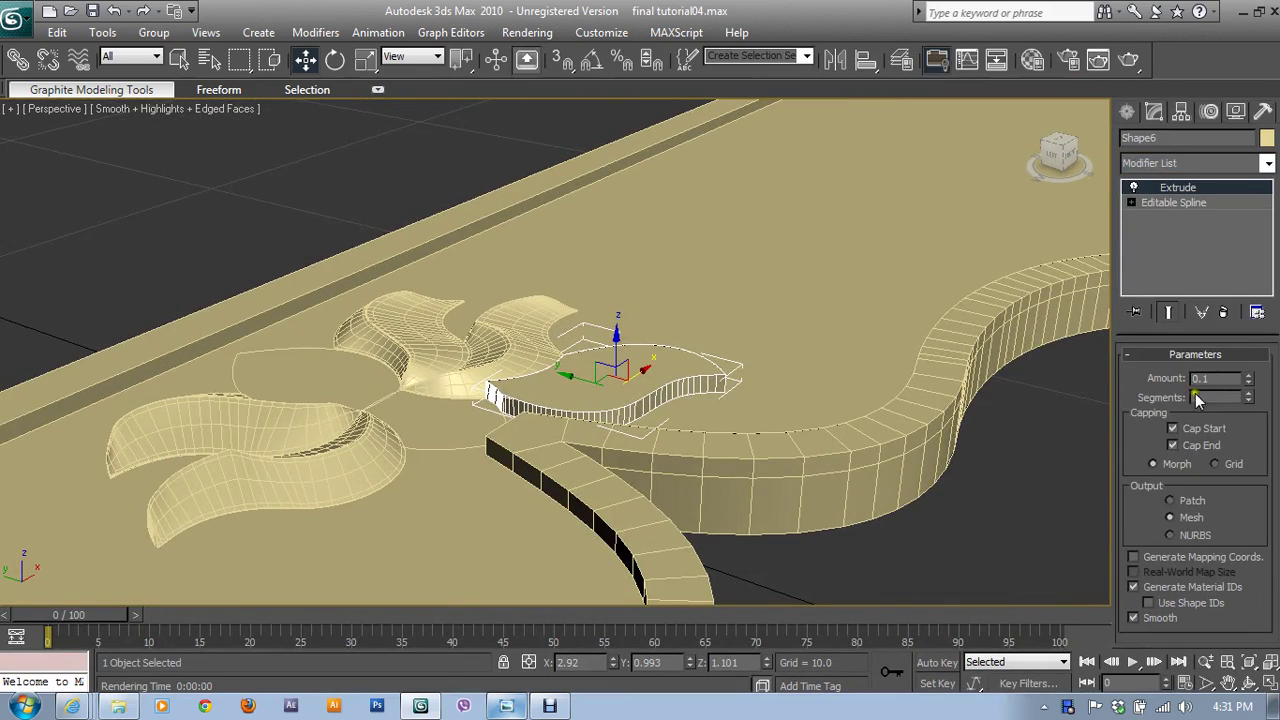
{"action": "mouse_move", "coordinate": [690, 400]}
{"action": "middle_mouse_down", "text": "alt"}
{"action": "mouse_move", "coordinate": [704, 430]}
{"action": "mouse_move", "coordinate": [696, 454]}
{"action": "middle_mouse_up", "text": "alt"}
{"action": "scroll", "coordinate": [704, 430], "scroll_direction": "up", "scroll_amount": 3}
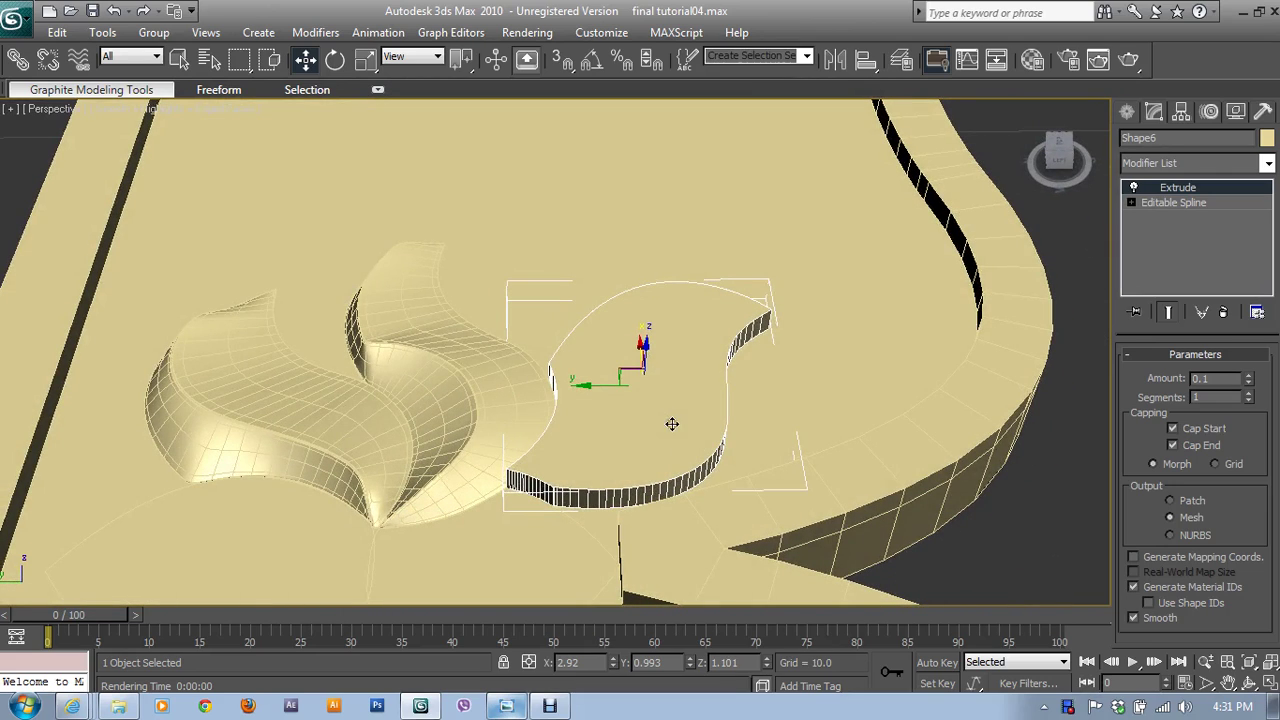
{"action": "left_click", "coordinate": [506, 706]}
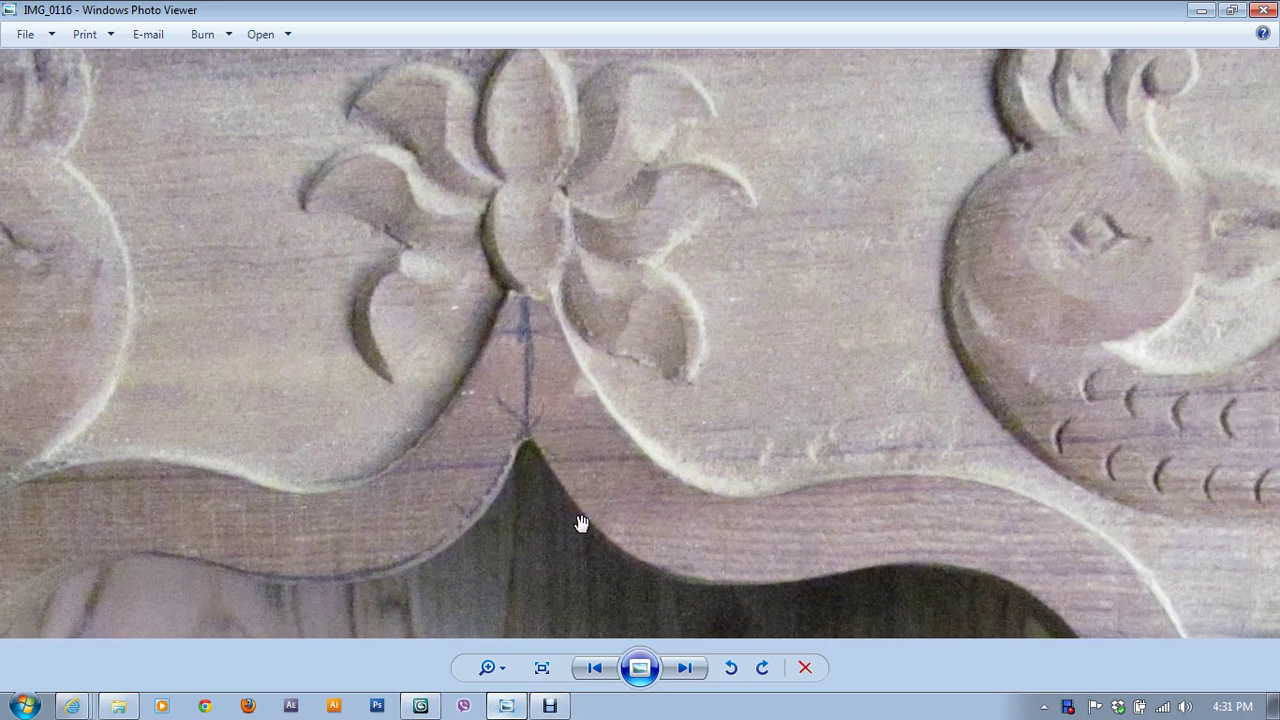
{"action": "left_click", "coordinate": [436, 710]}
- Convert the extruded leaf Shape6 to an Editable Poly
{"action": "right_click", "coordinate": [589, 413]}
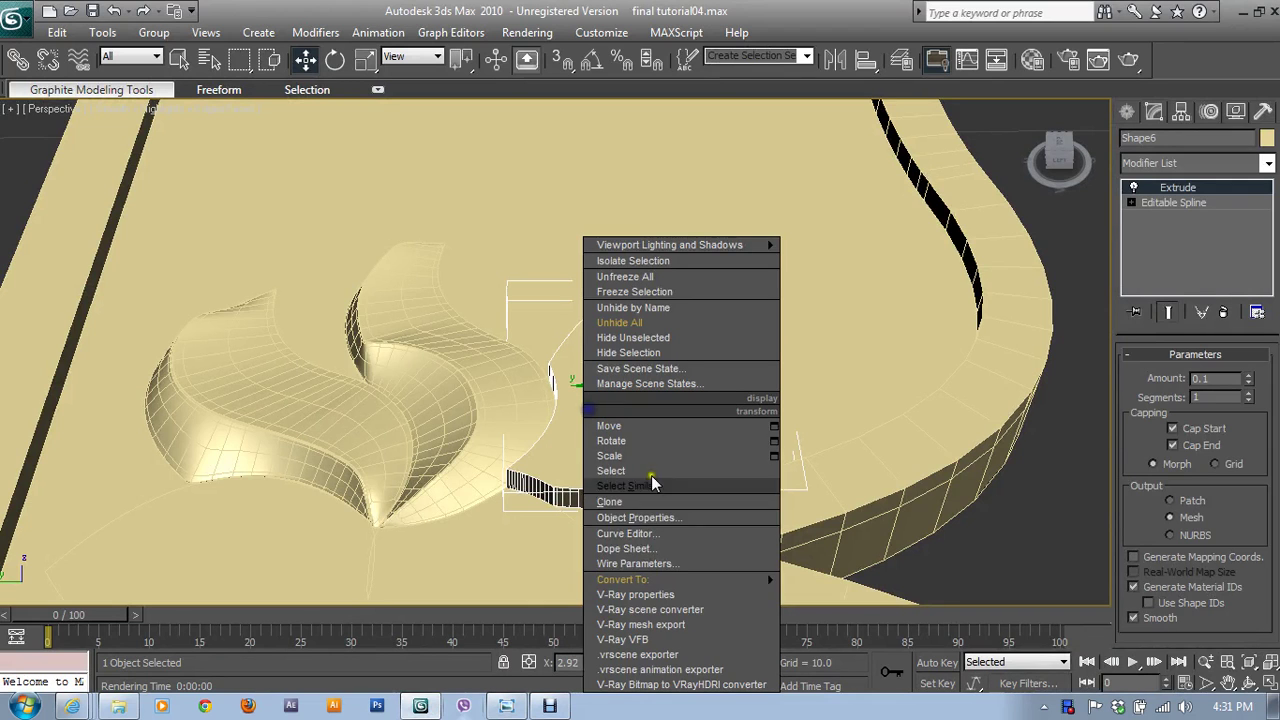
{"action": "left_click", "coordinate": [800, 585]}
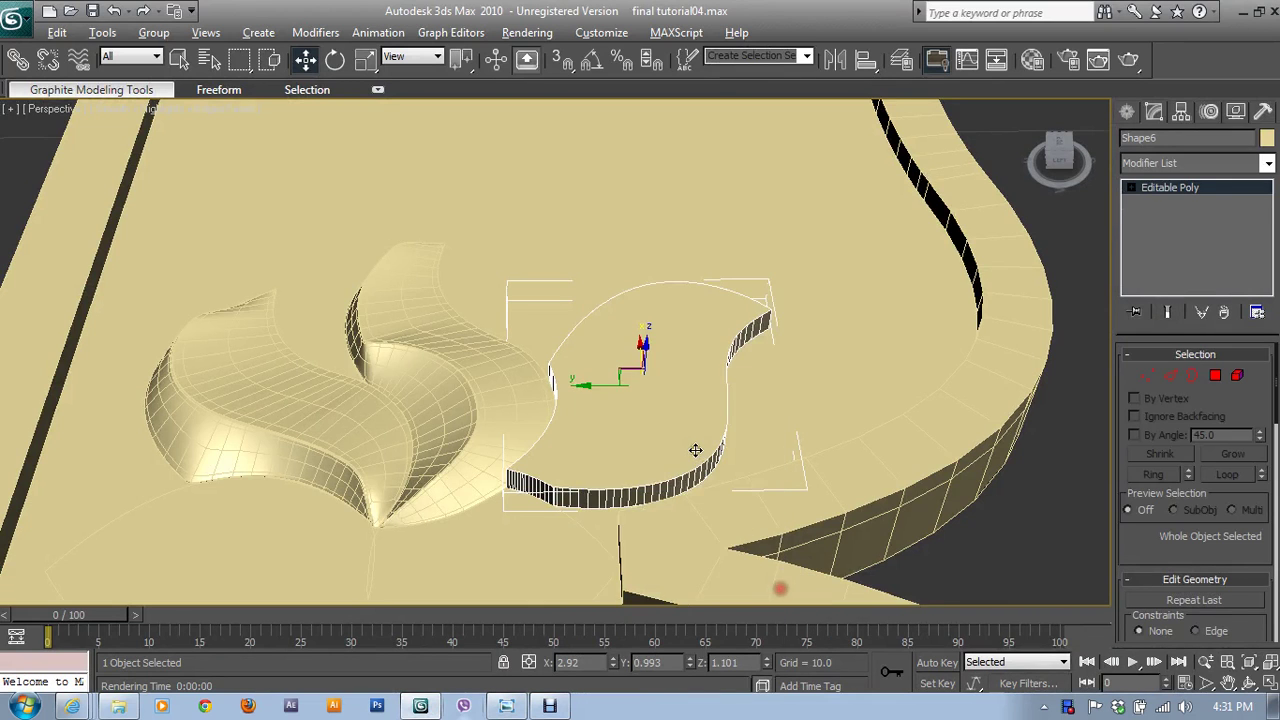
{"action": "mouse_move", "coordinate": [695, 450]}
{"action": "middle_mouse_down", "text": "alt"}
{"action": "mouse_move", "coordinate": [723, 491]}
{"action": "mouse_move", "coordinate": [654, 409]}
{"action": "mouse_move", "coordinate": [713, 351]}
{"action": "middle_mouse_up", "text": "alt"}
{"action": "scroll", "coordinate": [654, 409], "scroll_direction": "up", "scroll_amount": 5}
{"action": "scroll", "coordinate": [660, 396], "scroll_direction": "down", "scroll_amount": 1}
- Enter Vertex mode and bring the Edit Geometry rollout into view
{"action": "left_click", "coordinate": [1146, 375]}
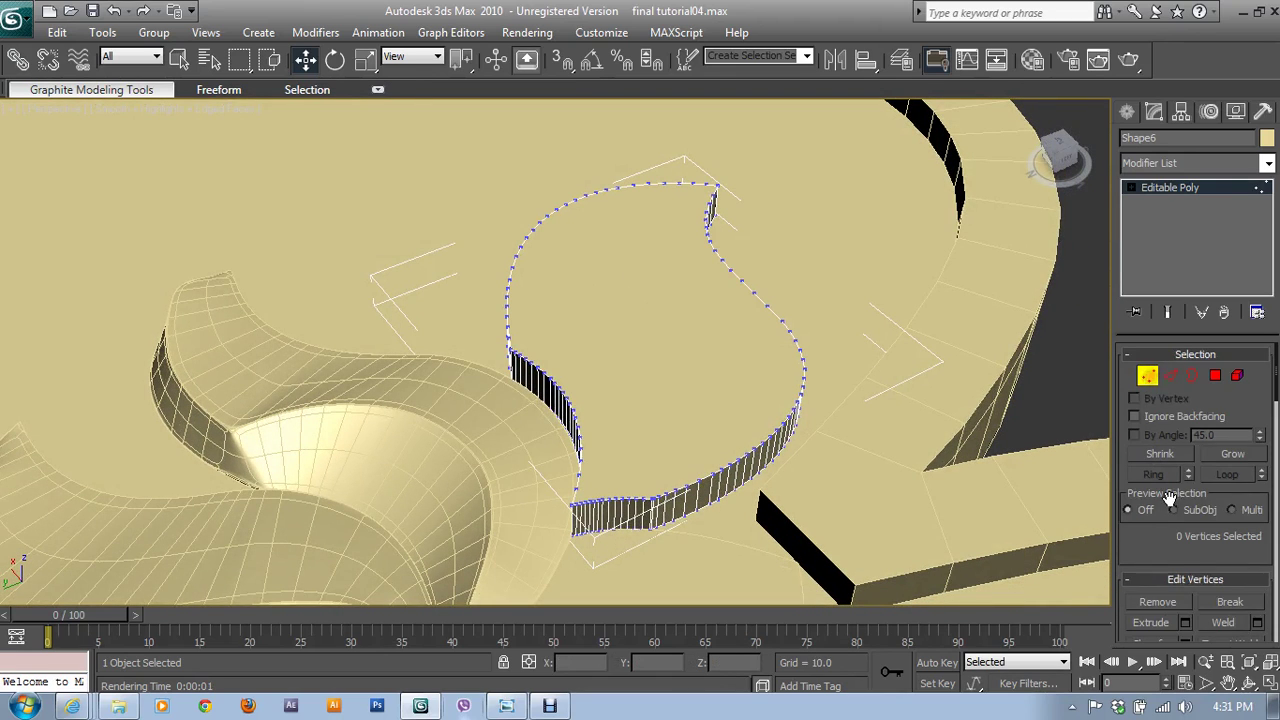
{"action": "scroll", "coordinate": [1200, 480], "scroll_direction": "down", "scroll_amount": 3}
{"action": "scroll", "coordinate": [1220, 550], "scroll_direction": "down", "scroll_amount": 1}
{"action": "scroll", "coordinate": [1250, 480], "scroll_direction": "down", "scroll_amount": 2}
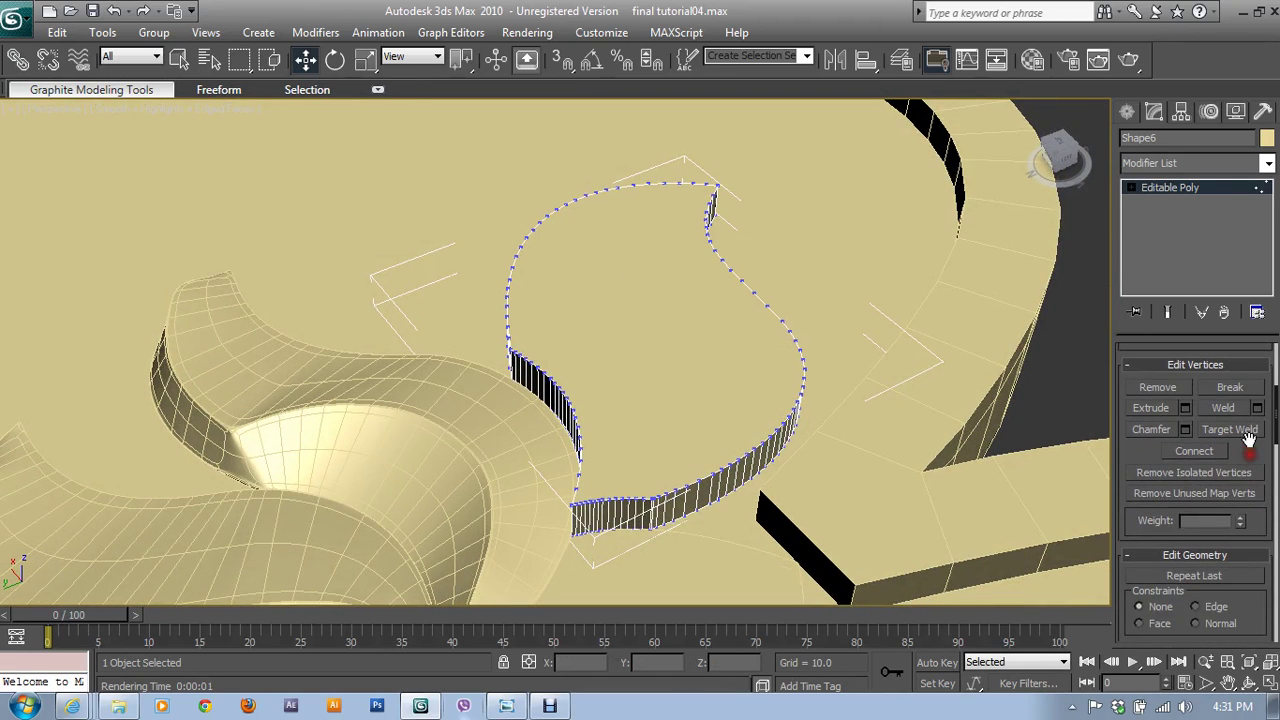
{"action": "left_click_drag", "start_coordinate": [1261, 603], "coordinate": [1247, 452]}
- Activate Cut and zoom in on the leaf's top face
{"action": "left_click", "coordinate": [1230, 612]}
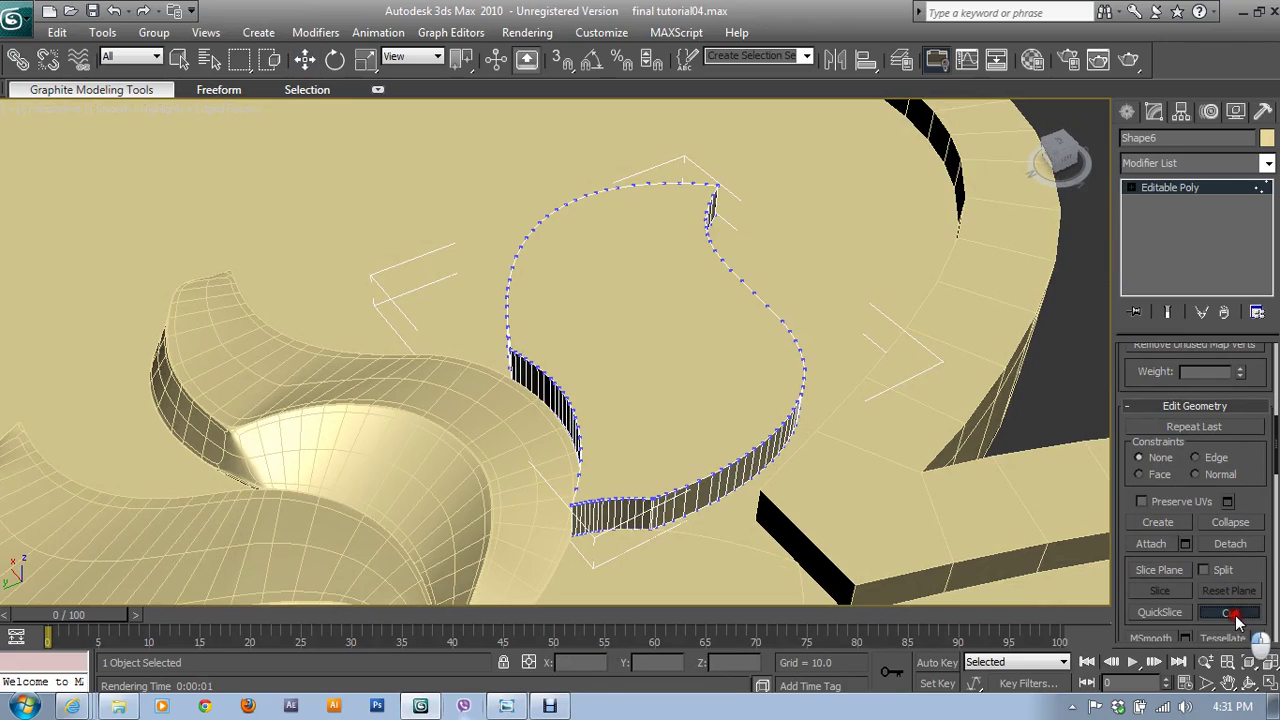
{"action": "mouse_move", "coordinate": [578, 425]}
{"action": "middle_mouse_down", "text": "alt"}
{"action": "mouse_move", "coordinate": [470, 425]}
{"action": "mouse_move", "coordinate": [726, 413]}
{"action": "middle_mouse_up", "text": "alt"}
{"action": "scroll", "coordinate": [726, 413], "scroll_direction": "up", "scroll_amount": 2}
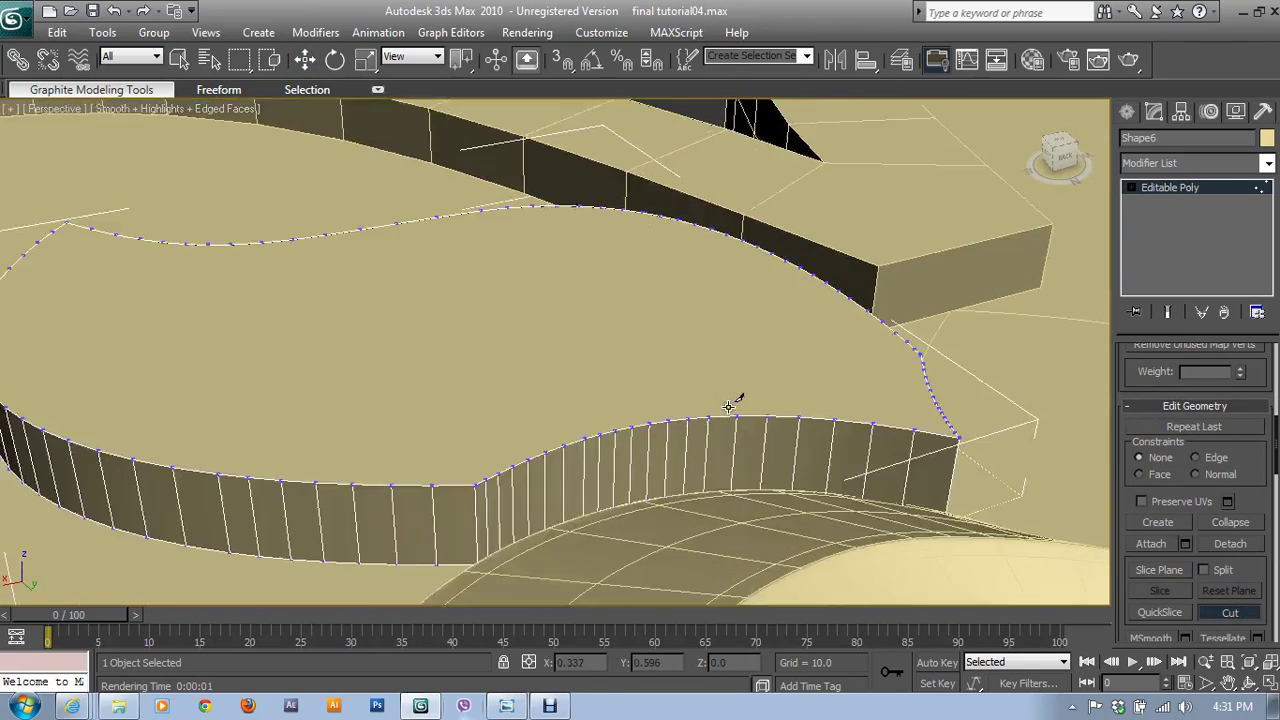
{"action": "scroll", "coordinate": [737, 400], "scroll_direction": "up", "scroll_amount": 2}
{"action": "scroll", "coordinate": [786, 434], "scroll_direction": "up", "scroll_amount": 1}
{"action": "scroll", "coordinate": [849, 429], "scroll_direction": "up", "scroll_amount": 1}
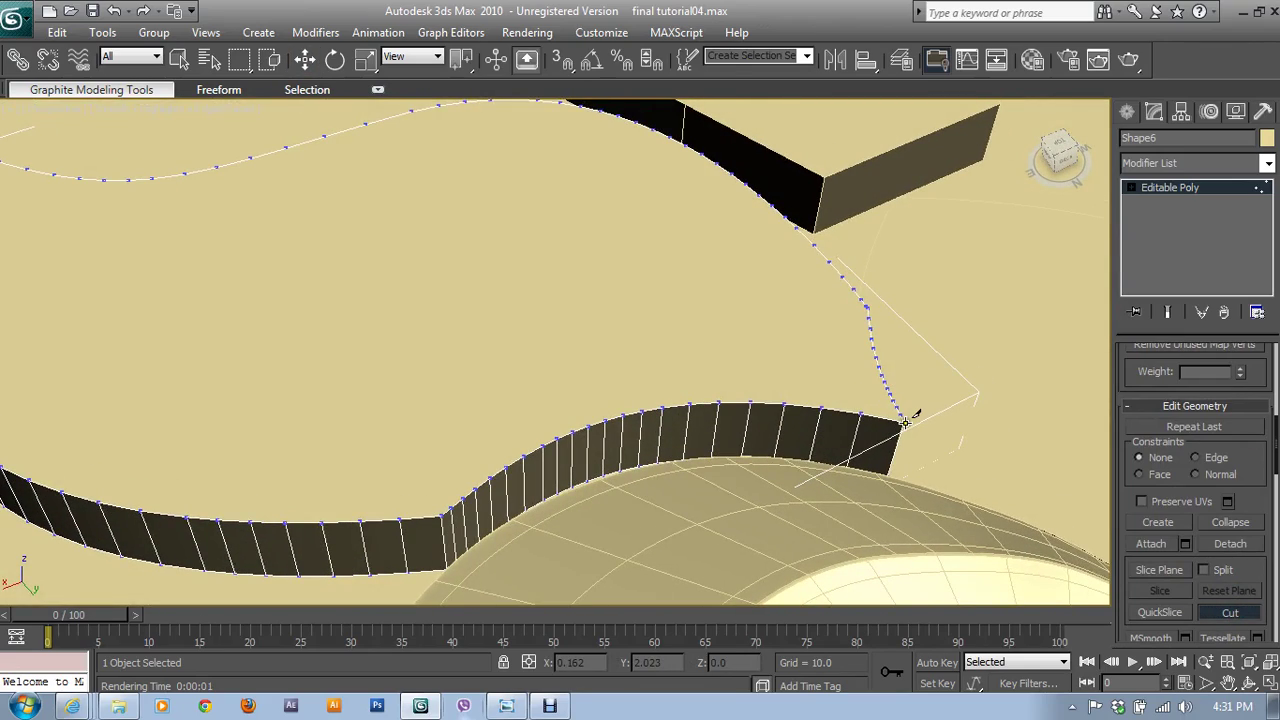
- Cut a trial curved path from the corner vertex across the face, then undo it
{"action": "left_click", "coordinate": [904, 422]}
{"action": "left_click", "coordinate": [827, 361]}
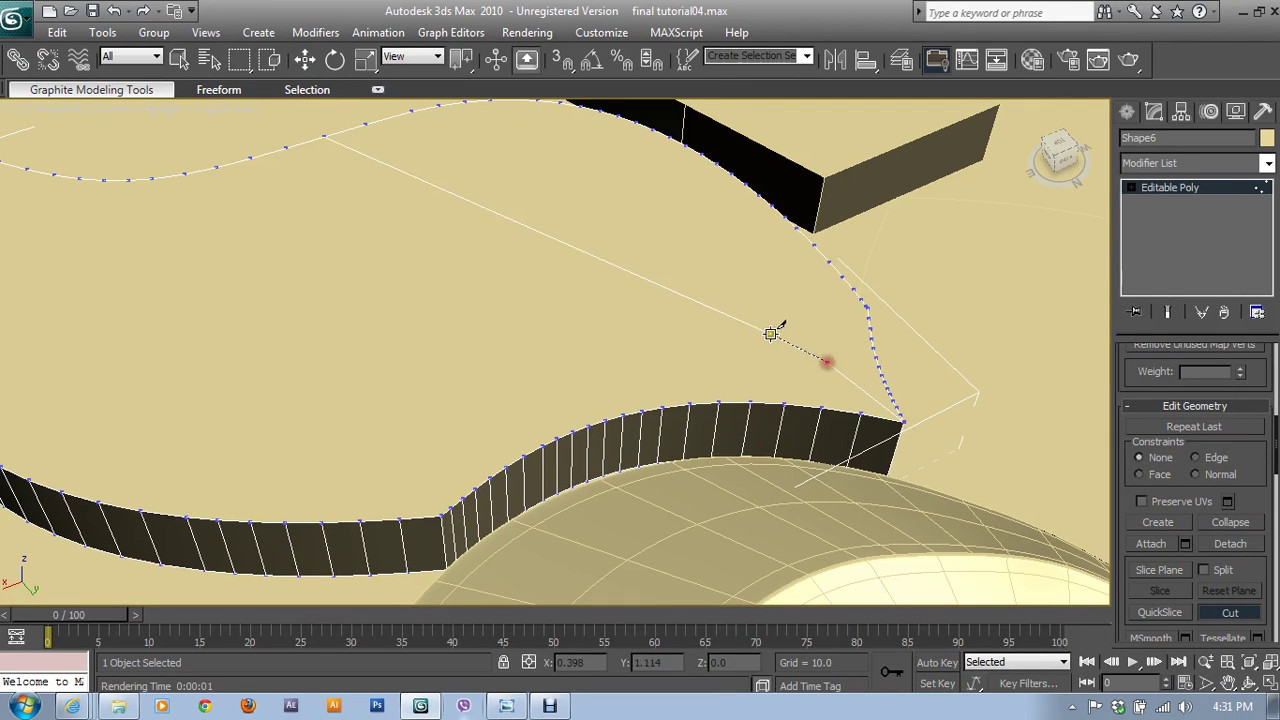
{"action": "left_click", "coordinate": [750, 322]}
{"action": "left_click", "coordinate": [664, 279]}
{"action": "left_click", "coordinate": [594, 267]}
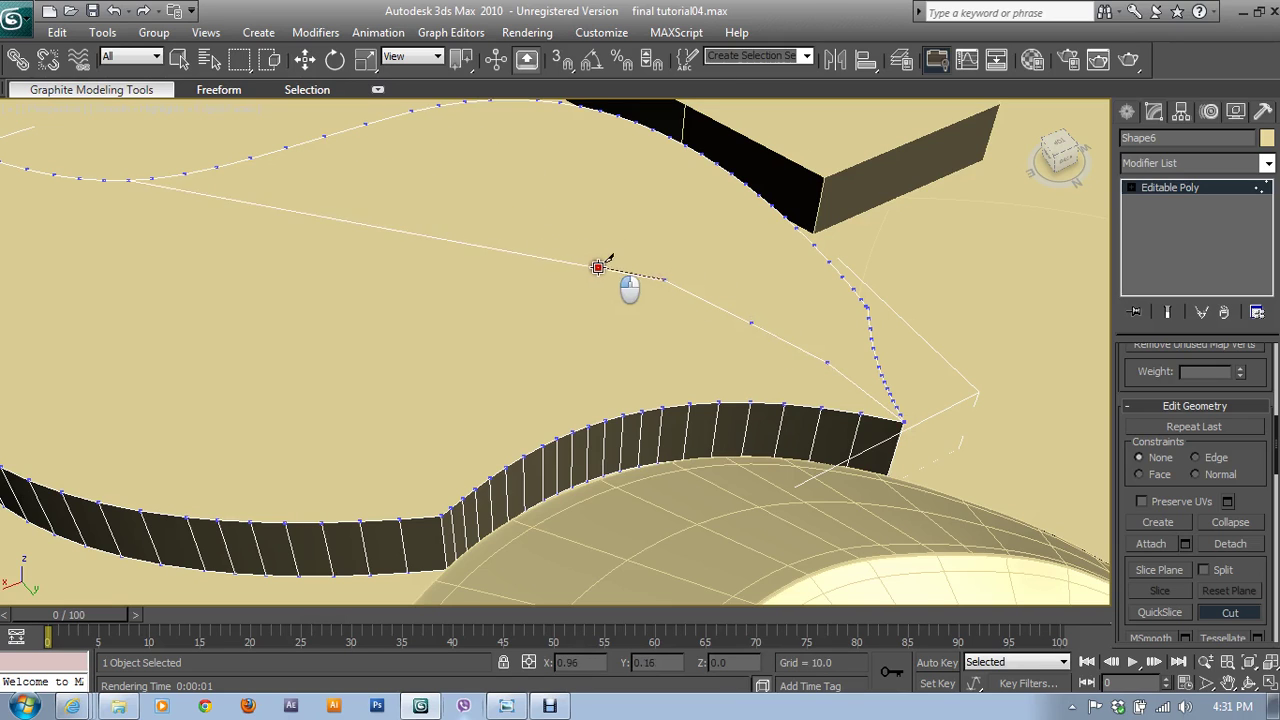
{"action": "left_click", "coordinate": [541, 266]}
{"action": "left_click", "coordinate": [475, 286]}
{"action": "left_click", "coordinate": [441, 303]}
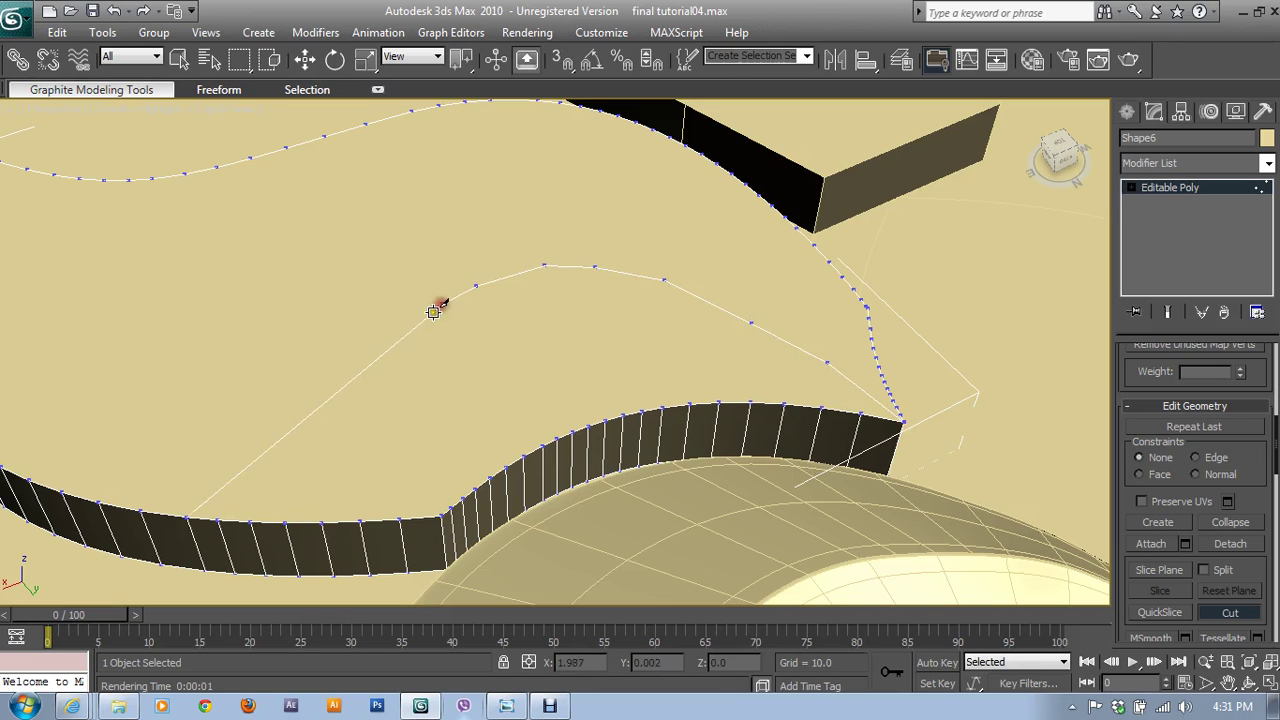
{"action": "left_click", "coordinate": [417, 325]}
{"action": "left_click", "coordinate": [390, 368]}
{"action": "key", "text": "ctrl+z"}
{"action": "key", "text": "ctrl+z"}
{"action": "key", "text": "ctrl+z"}
{"action": "key", "text": "ctrl+z"}
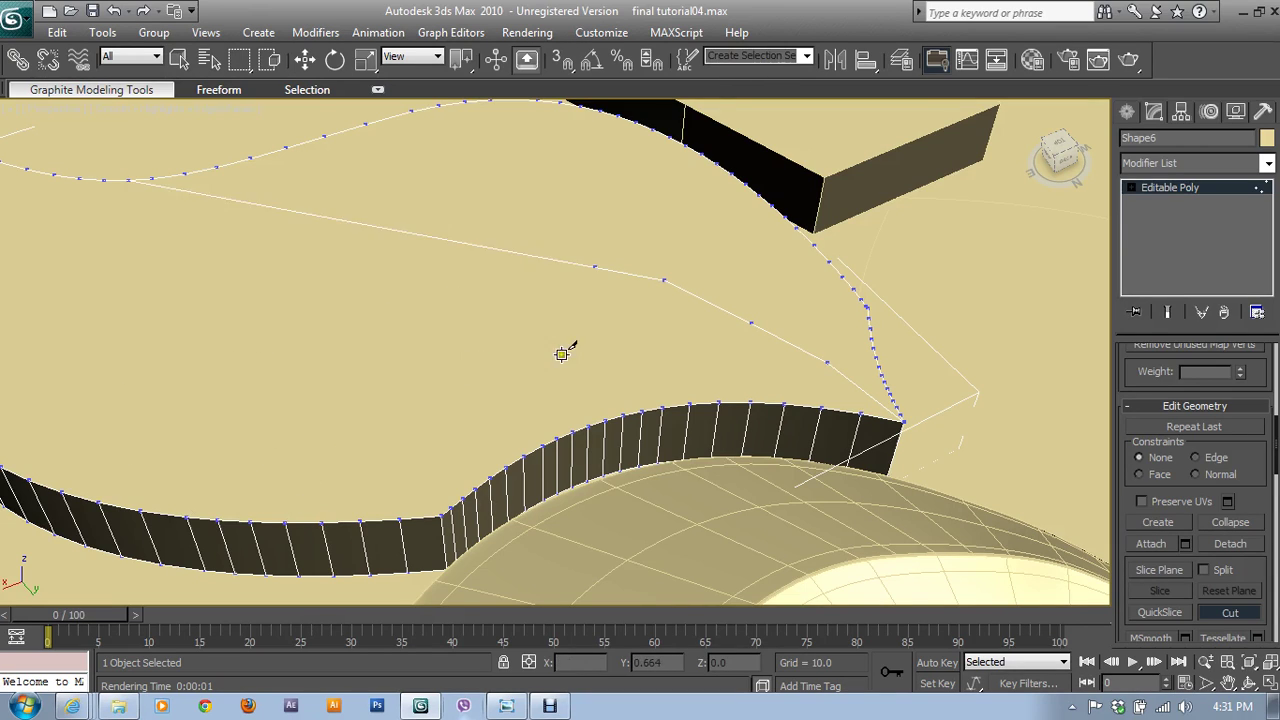
{"action": "key", "text": "ctrl+z"}
{"action": "key", "text": "ctrl+z"}
{"action": "key", "text": "ctrl+z"}
{"action": "key", "text": "ctrl+z"}
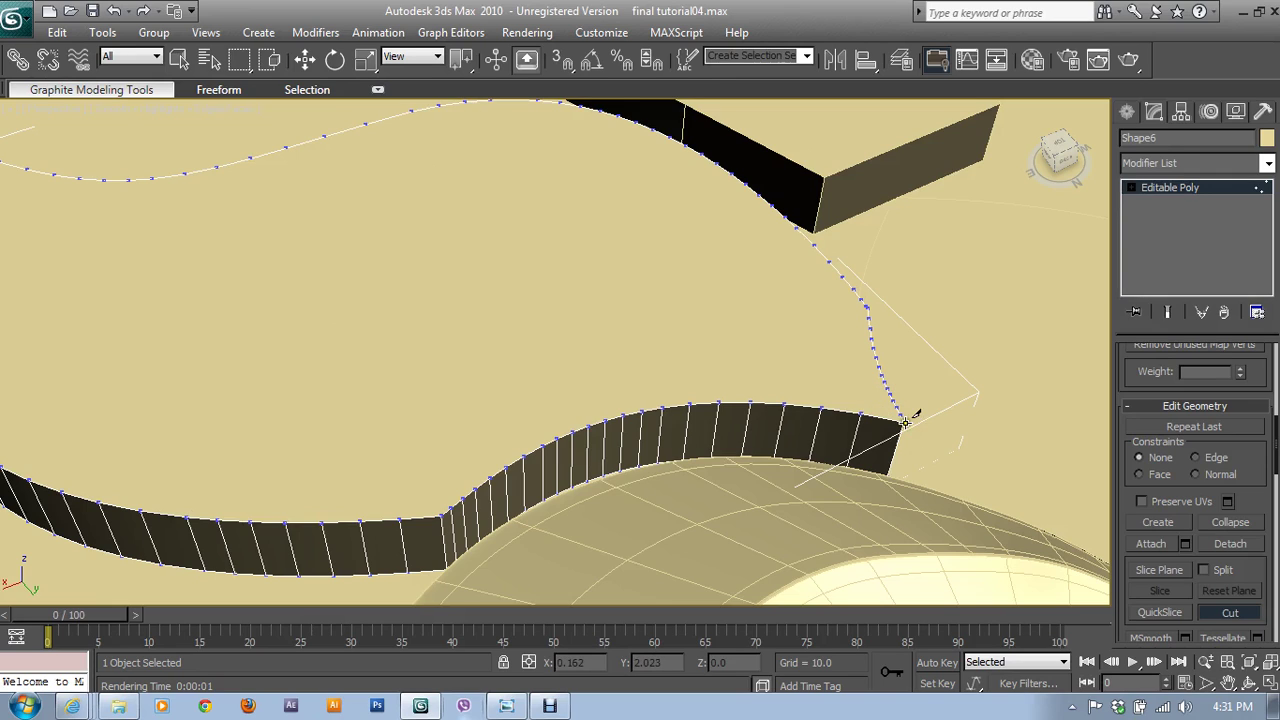
- Cut a curved inner edge from the spline's end vertex along the inner curve to the outer edge
{"action": "left_click", "coordinate": [904, 422]}
{"action": "left_click", "coordinate": [841, 363]}
{"action": "left_click", "coordinate": [781, 327]}
{"action": "left_click", "coordinate": [719, 301]}
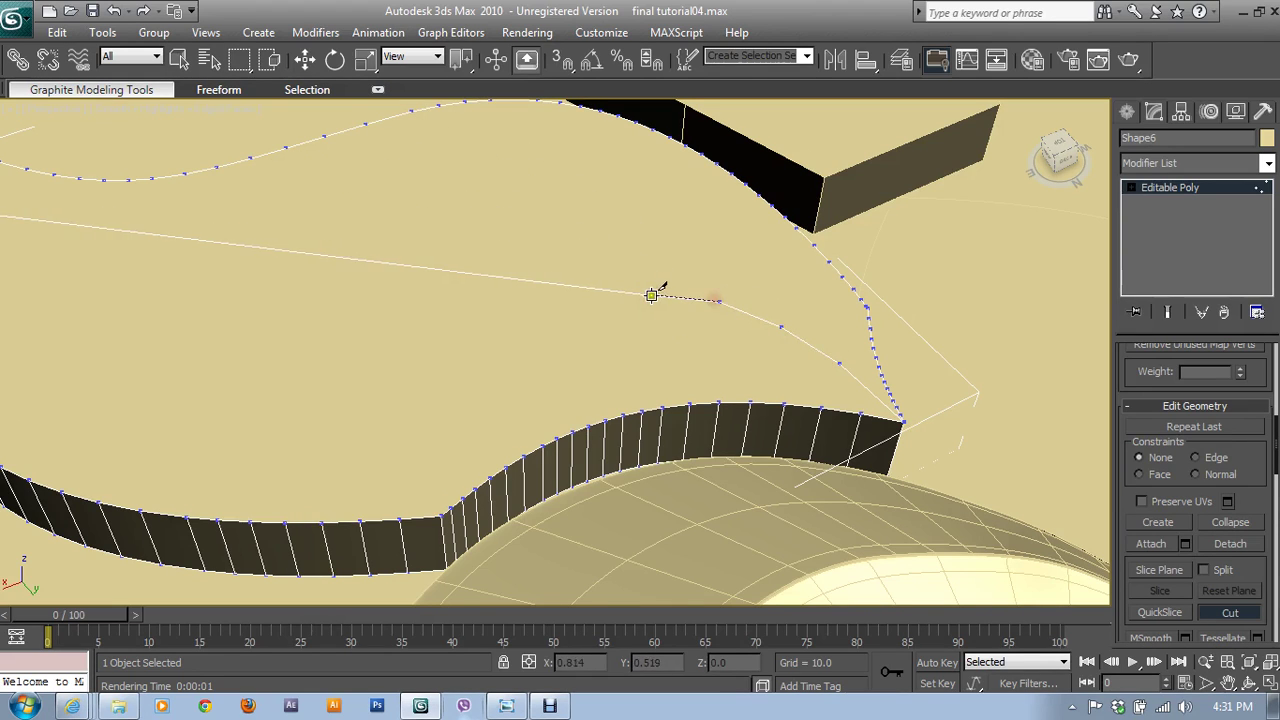
{"action": "left_click", "coordinate": [643, 292]}
{"action": "left_click", "coordinate": [596, 290]}
{"action": "left_click", "coordinate": [537, 302]}
{"action": "left_click", "coordinate": [475, 316]}
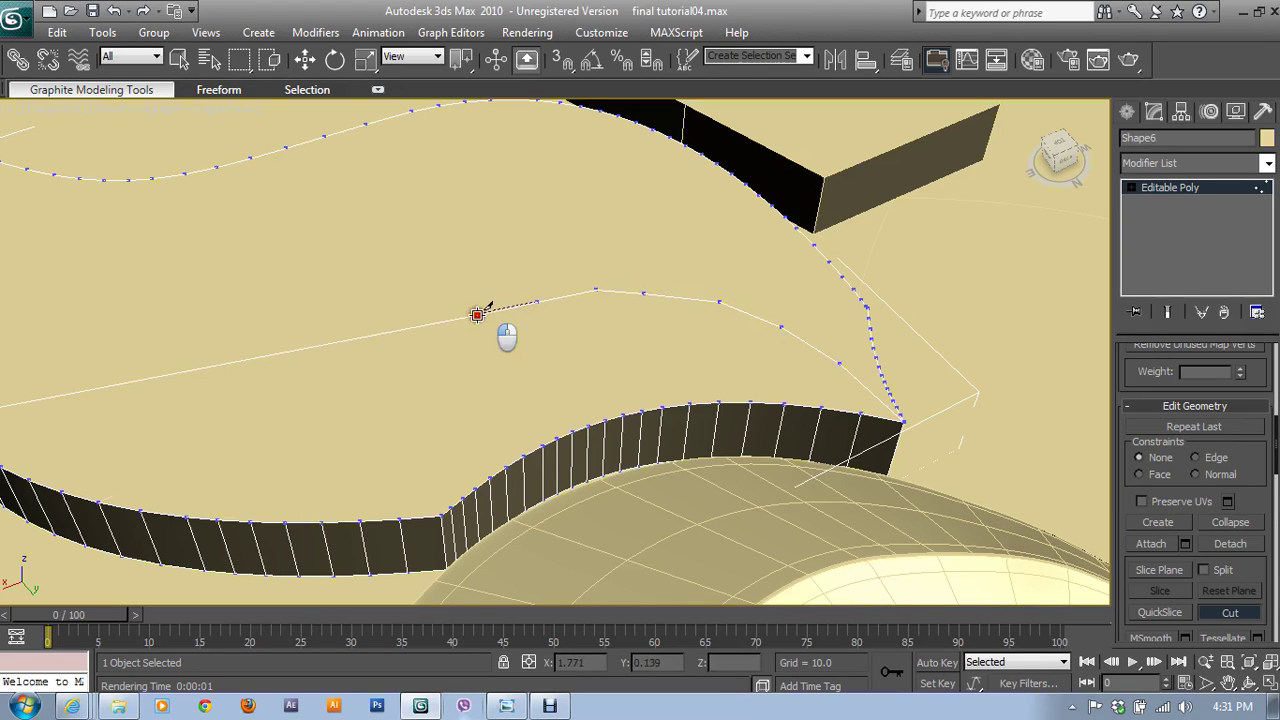
{"action": "left_click", "coordinate": [443, 336]}
{"action": "left_click", "coordinate": [412, 368]}
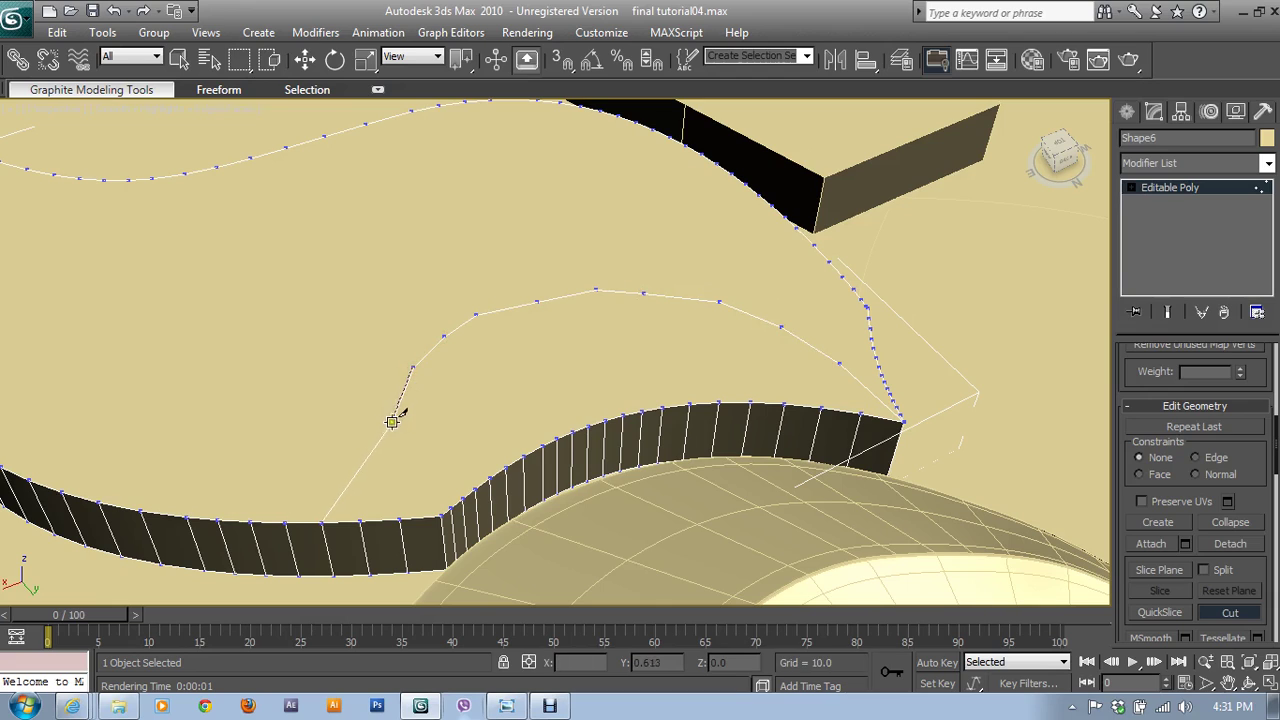
{"action": "left_click", "coordinate": [358, 520]}
- Exit Cut and switch to the four-viewport layout
{"action": "key", "text": "w"}
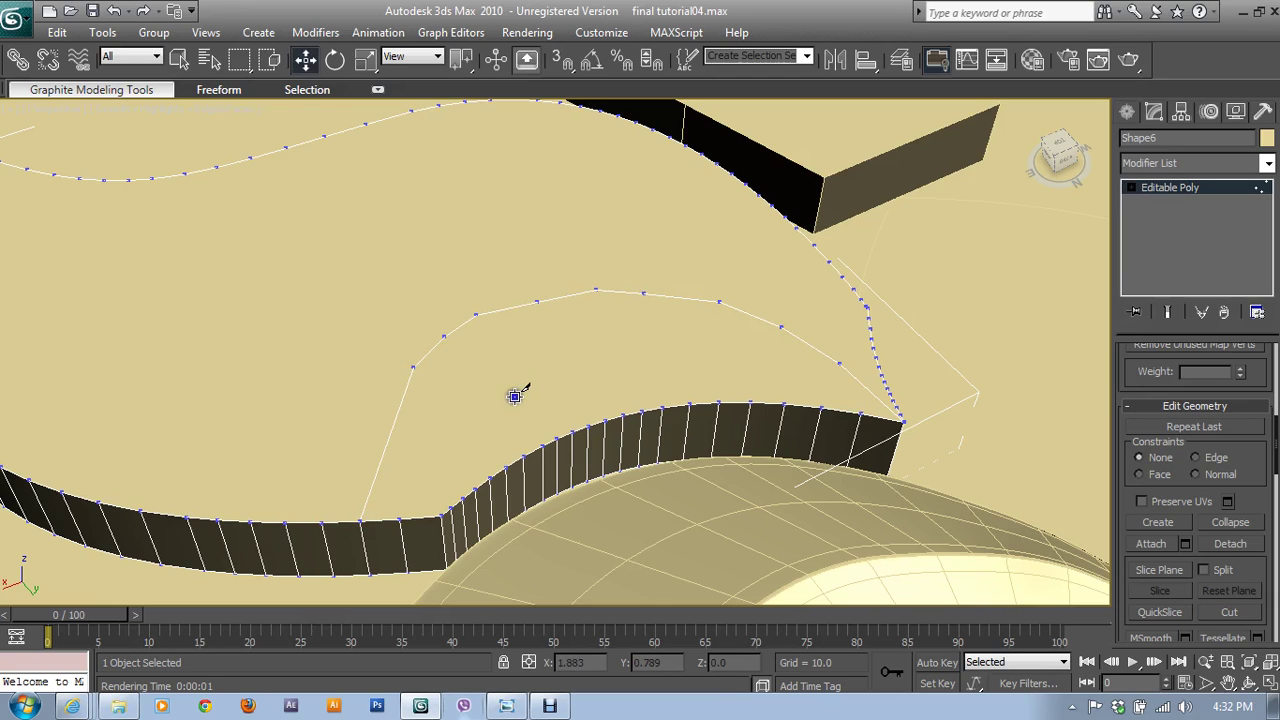
{"action": "scroll", "coordinate": [564, 373], "scroll_direction": "down", "scroll_amount": 3}
{"action": "scroll", "coordinate": [580, 410], "scroll_direction": "up", "scroll_amount": 1}
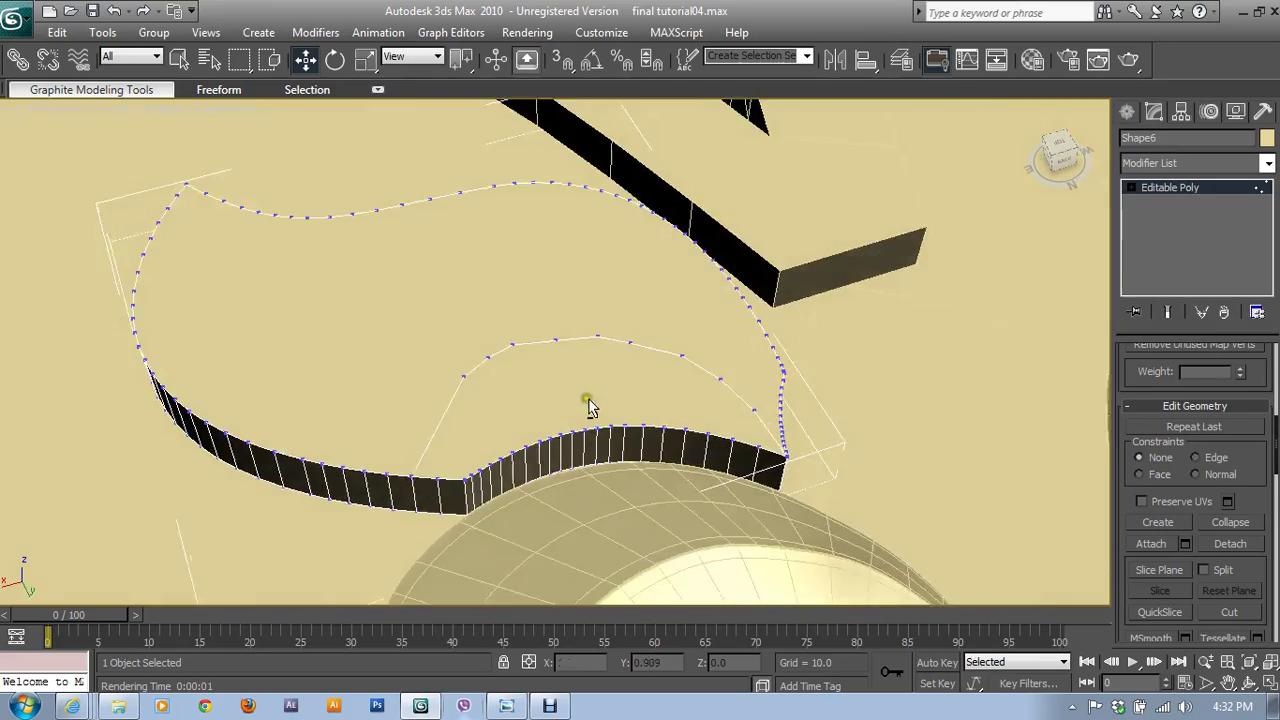
{"action": "scroll", "coordinate": [560, 405], "scroll_direction": "up", "scroll_amount": 2}
{"action": "key", "text": "alt+w"}
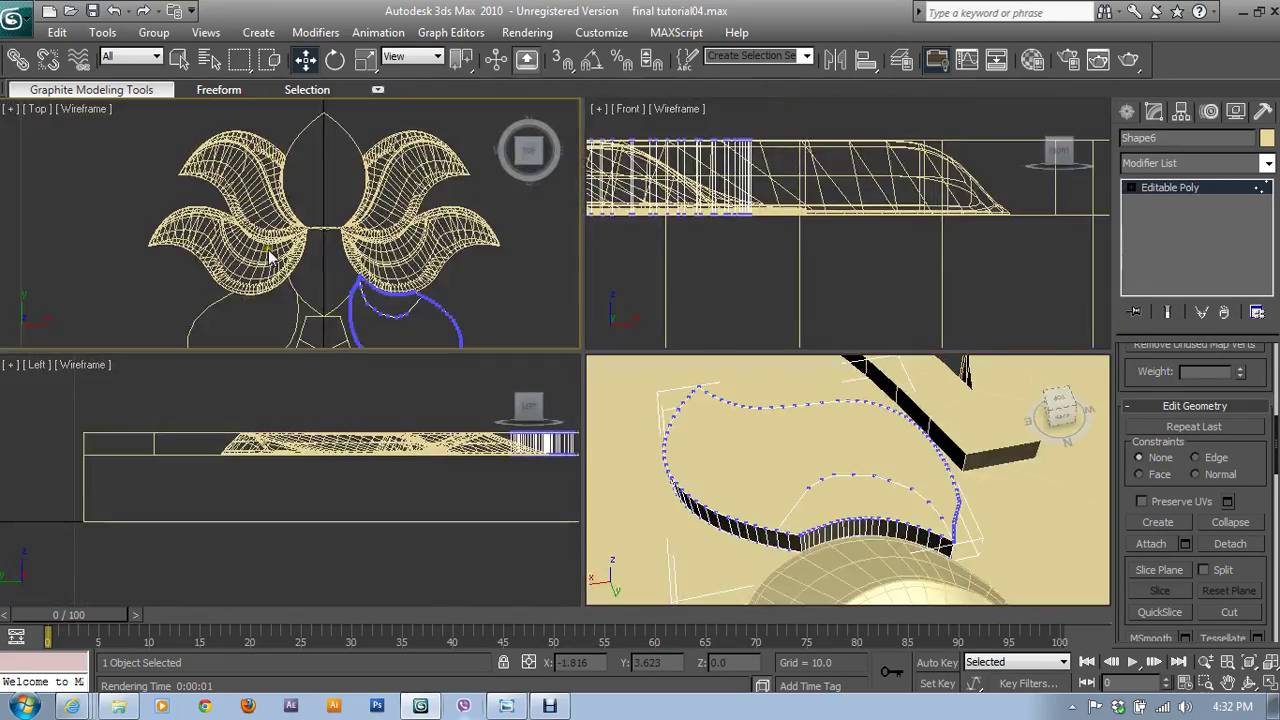
- Maximize the top view and zoom in on the leaf's lower inner curve
{"action": "key", "text": "alt+w"}
{"action": "scroll", "coordinate": [590, 390], "scroll_direction": "down", "scroll_amount": 1}
{"action": "scroll", "coordinate": [591, 374], "scroll_direction": "up", "scroll_amount": 3}
{"action": "scroll", "coordinate": [491, 194], "scroll_direction": "up", "scroll_amount": 2}
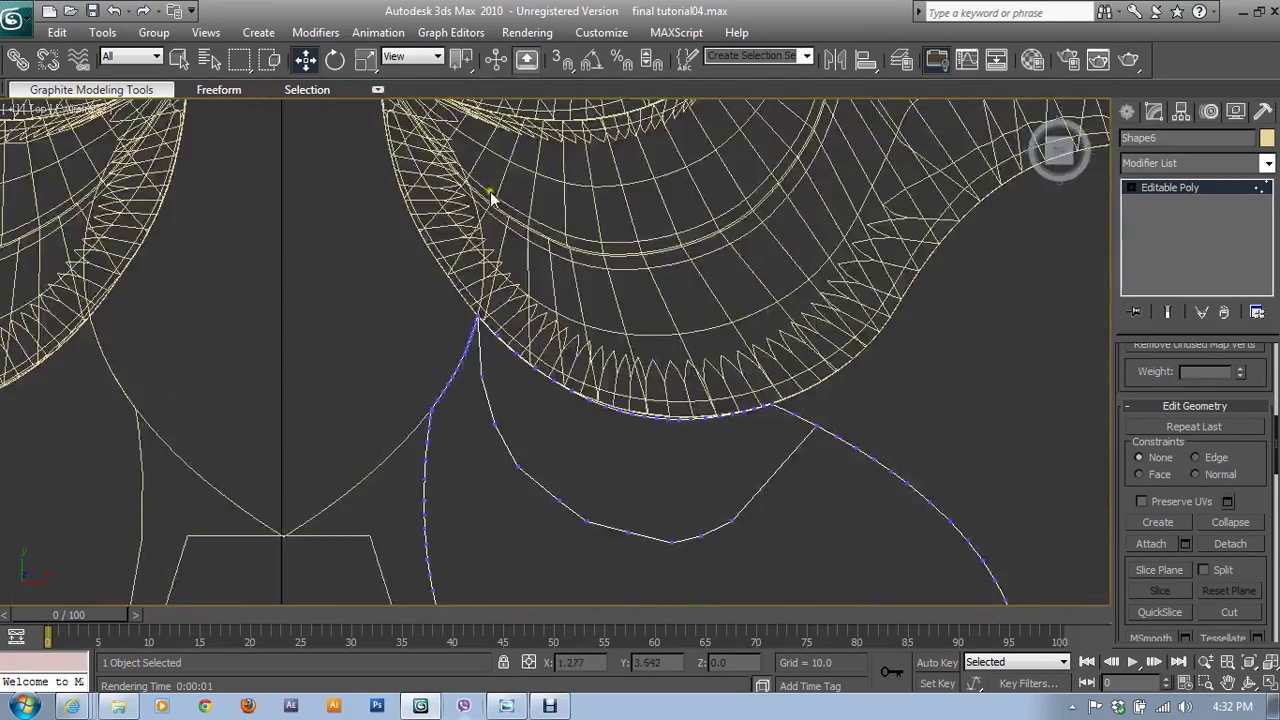
{"action": "scroll", "coordinate": [689, 449], "scroll_direction": "up", "scroll_amount": 2}
{"action": "middle_click_drag", "start_coordinate": [689, 449], "coordinate": [612, 349]}
{"action": "scroll", "coordinate": [612, 349], "scroll_direction": "up", "scroll_amount": 1}
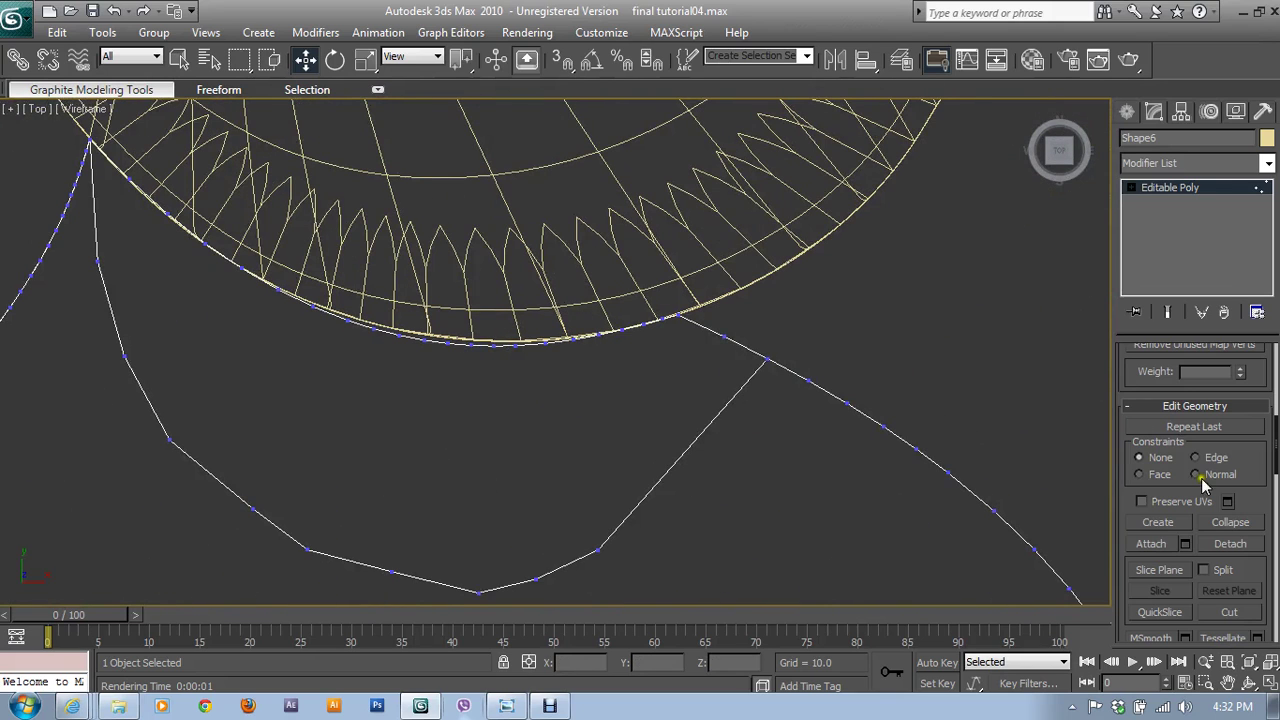
{"action": "scroll", "coordinate": [1254, 457], "scroll_direction": "up", "scroll_amount": 1}
{"action": "scroll", "coordinate": [1225, 505], "scroll_direction": "up", "scroll_amount": 3}
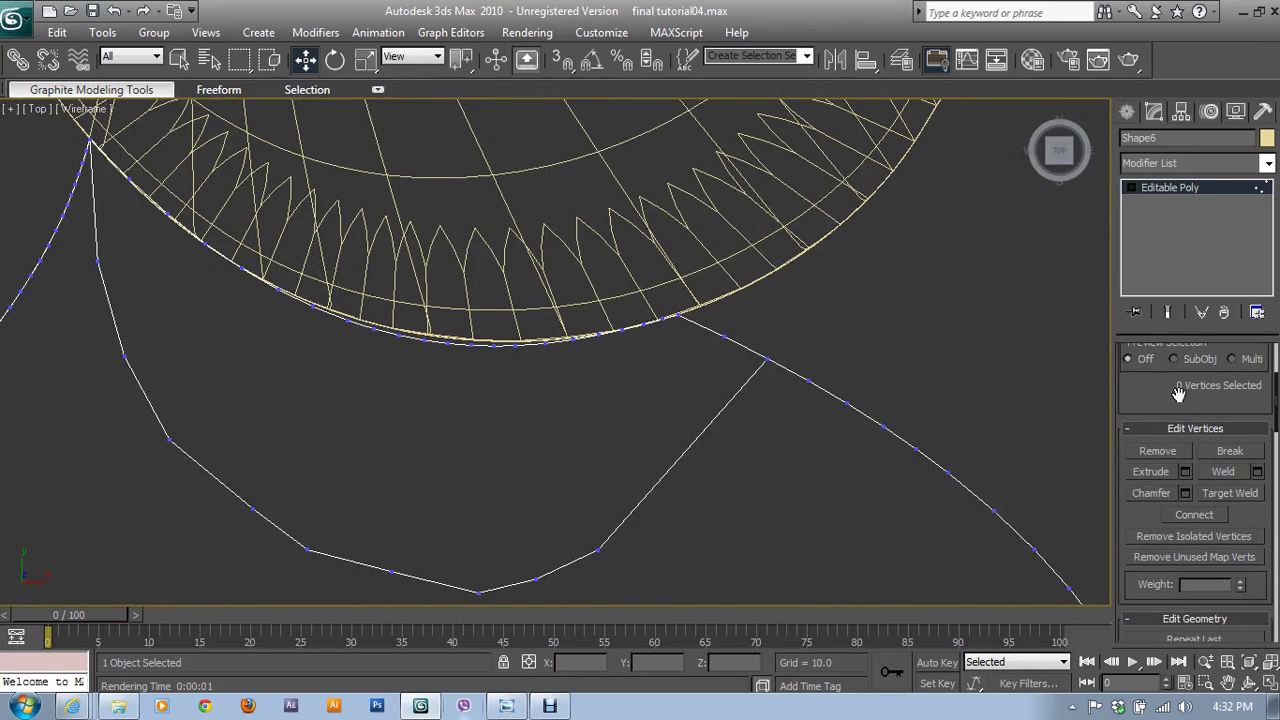
{"action": "scroll", "coordinate": [1179, 392], "scroll_direction": "up", "scroll_amount": 2}
{"action": "scroll", "coordinate": [1180, 440], "scroll_direction": "down", "scroll_amount": 2}
{"action": "scroll", "coordinate": [1180, 492], "scroll_direction": "down", "scroll_amount": 1}
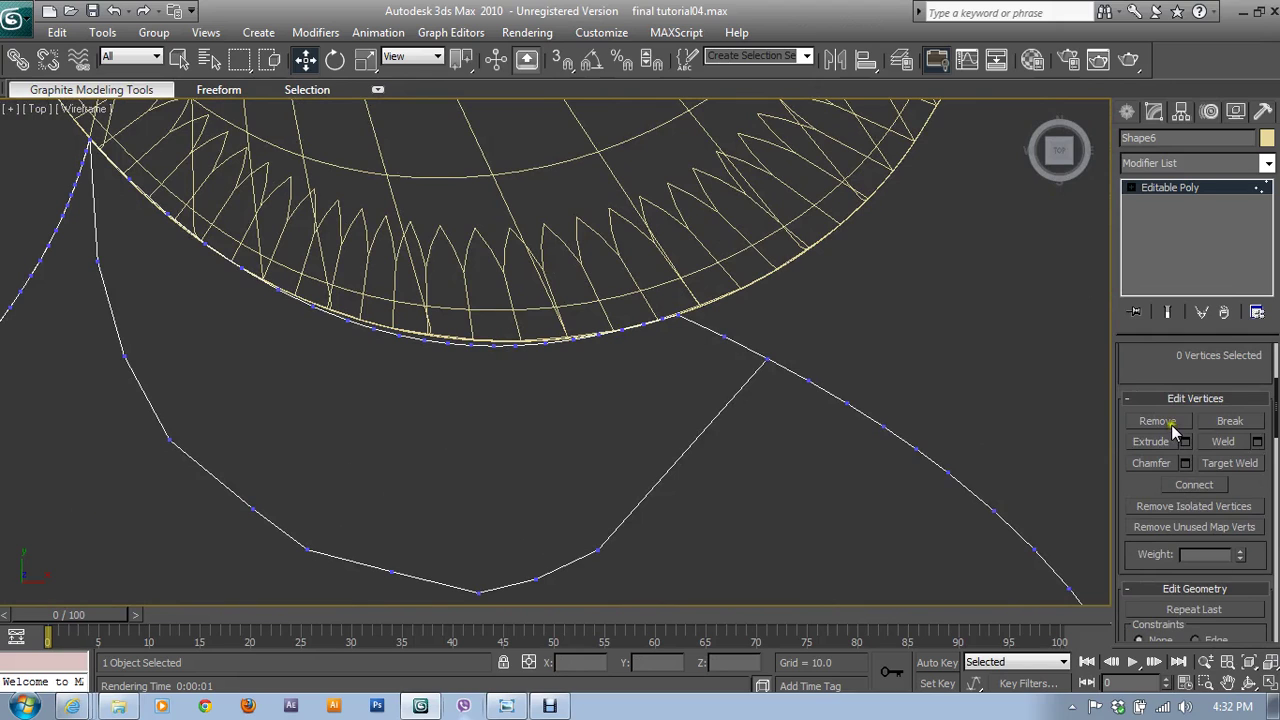
{"action": "scroll", "coordinate": [1155, 365], "scroll_direction": "up", "scroll_amount": 5}
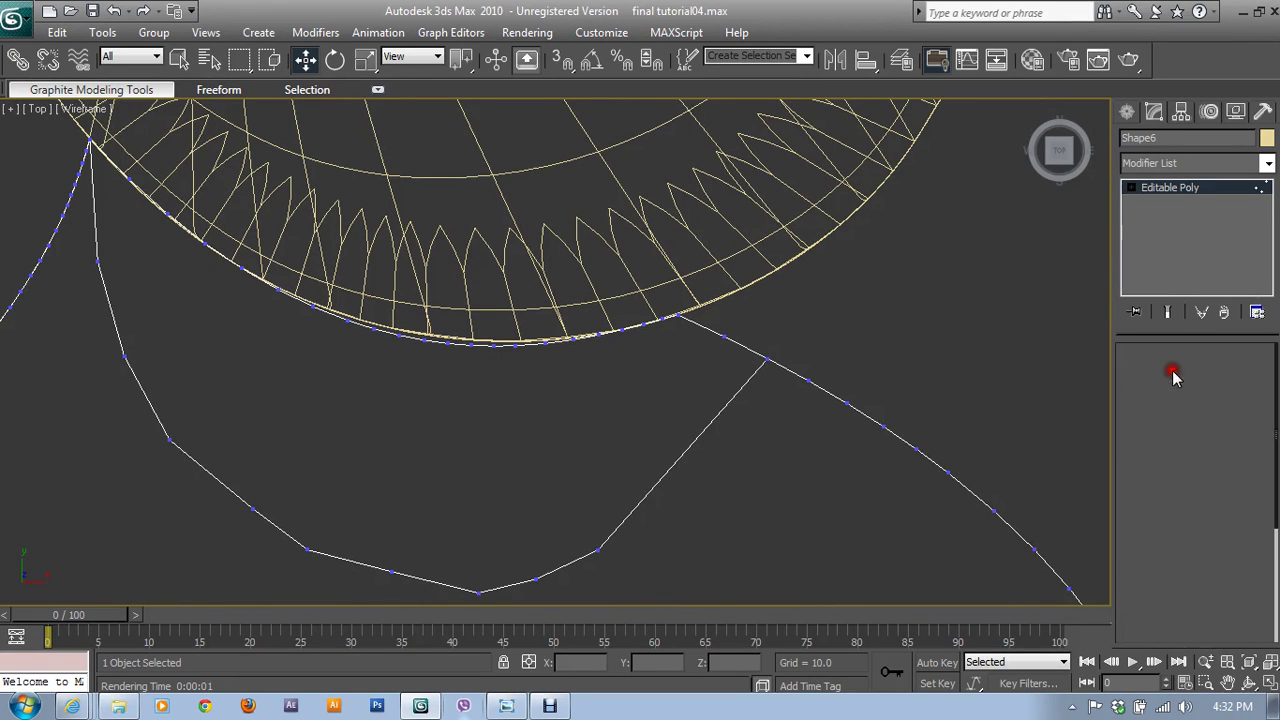
{"action": "scroll", "coordinate": [1158, 542], "scroll_direction": "down", "scroll_amount": 3}
{"action": "scroll", "coordinate": [1158, 542], "scroll_direction": "down", "scroll_amount": 2}
- Insert eight new vertices spread along the inner curve's edges
{"action": "left_click", "coordinate": [1160, 406]}
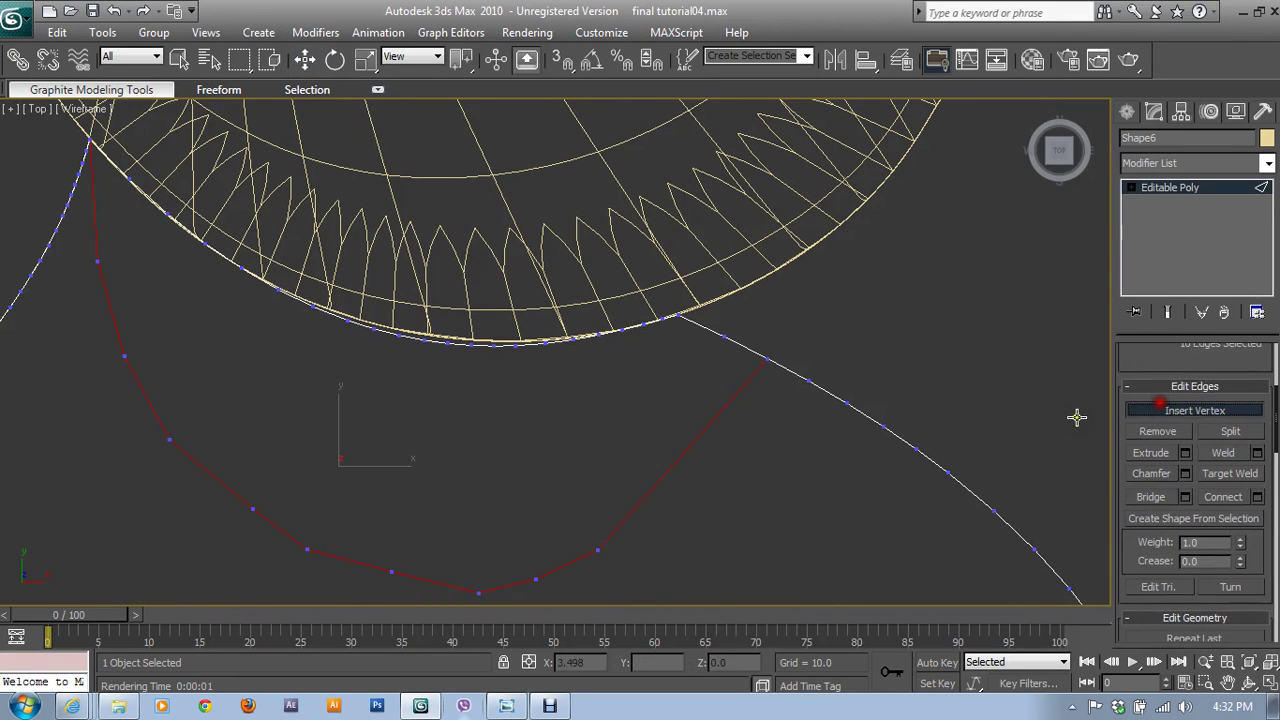
{"action": "left_click", "coordinate": [679, 459]}
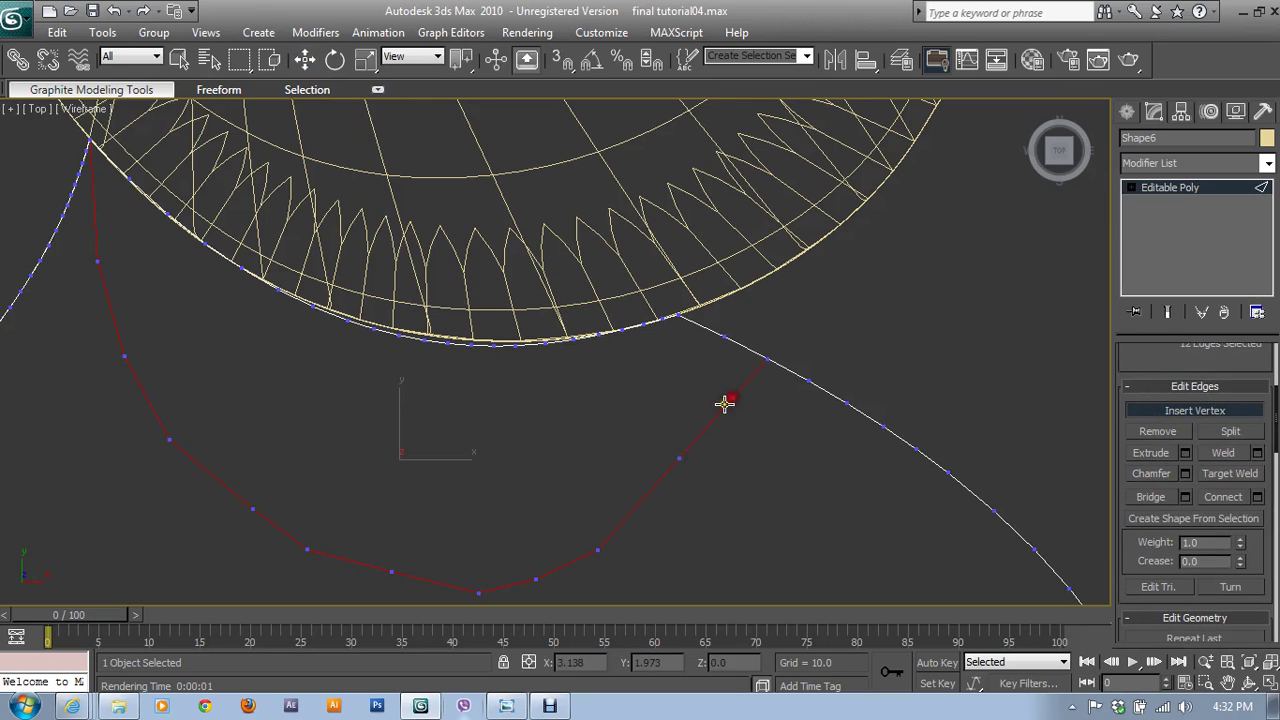
{"action": "left_click", "coordinate": [656, 504]}
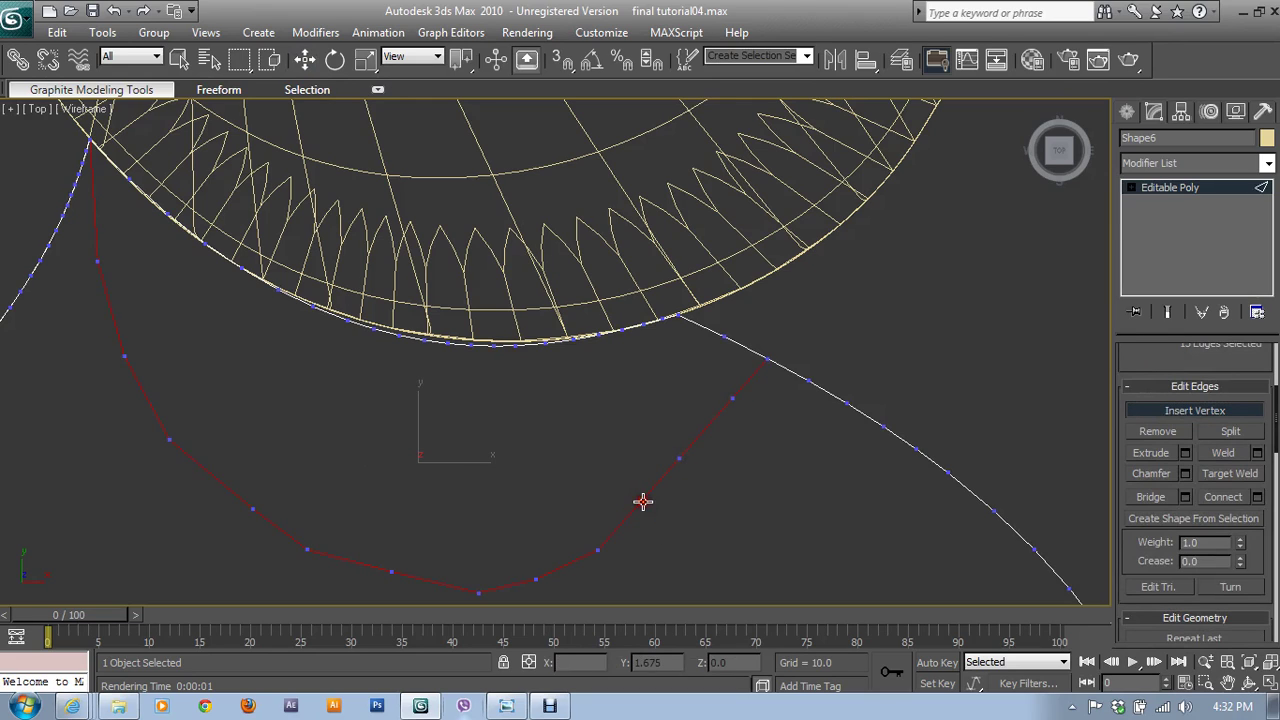
{"action": "left_click", "coordinate": [437, 585]}
{"action": "left_click", "coordinate": [344, 564]}
{"action": "left_click", "coordinate": [202, 464]}
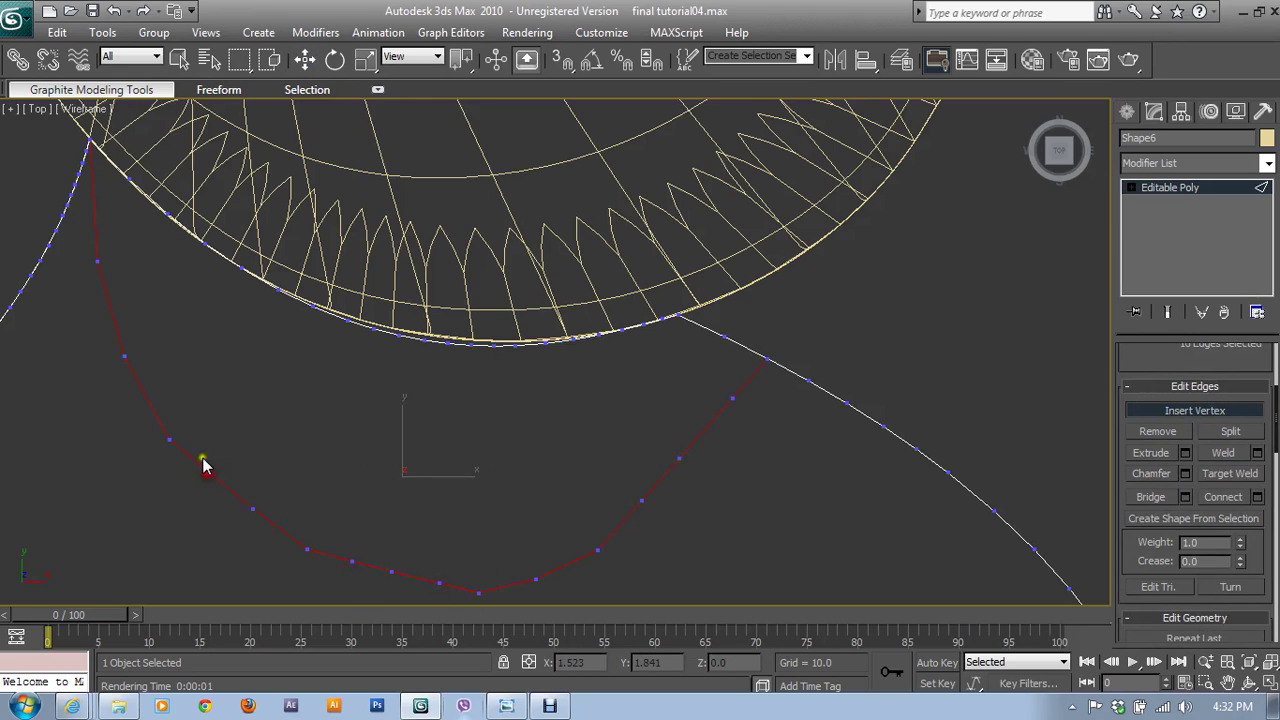
{"action": "left_click", "coordinate": [140, 389]}
{"action": "left_click", "coordinate": [107, 302]}
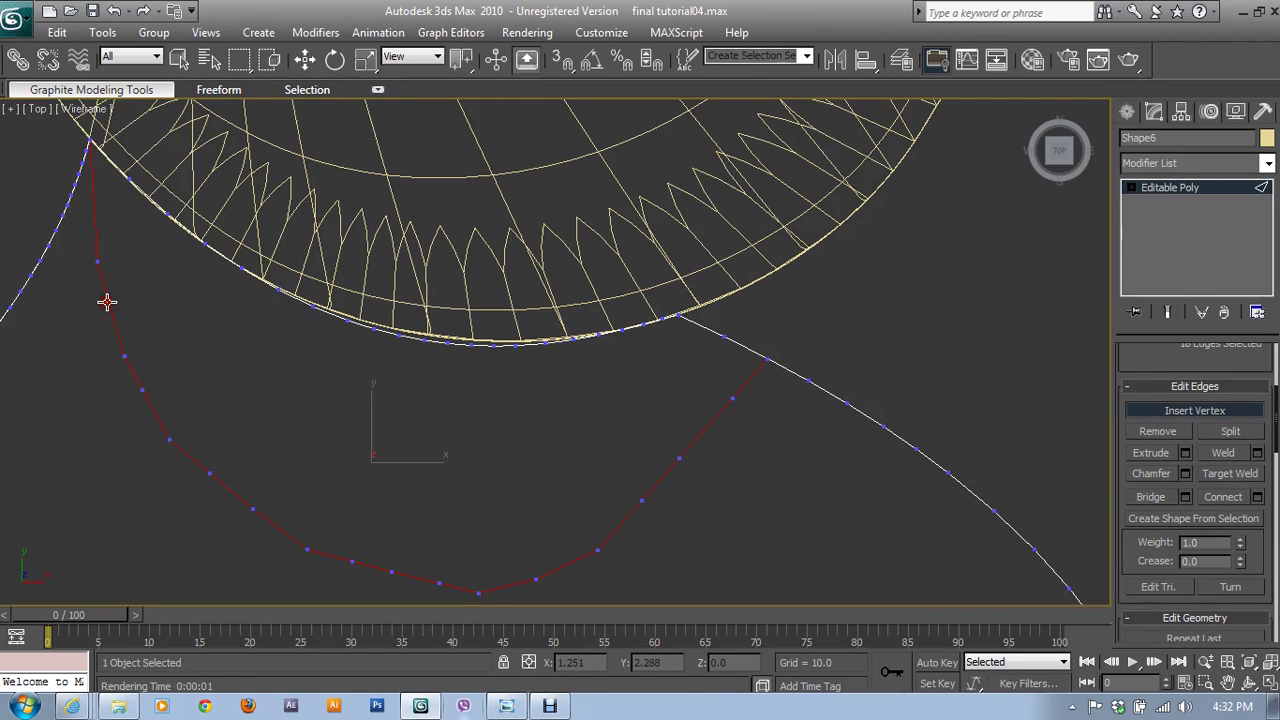
{"action": "left_click", "coordinate": [97, 210]}
{"action": "key", "text": "w"}
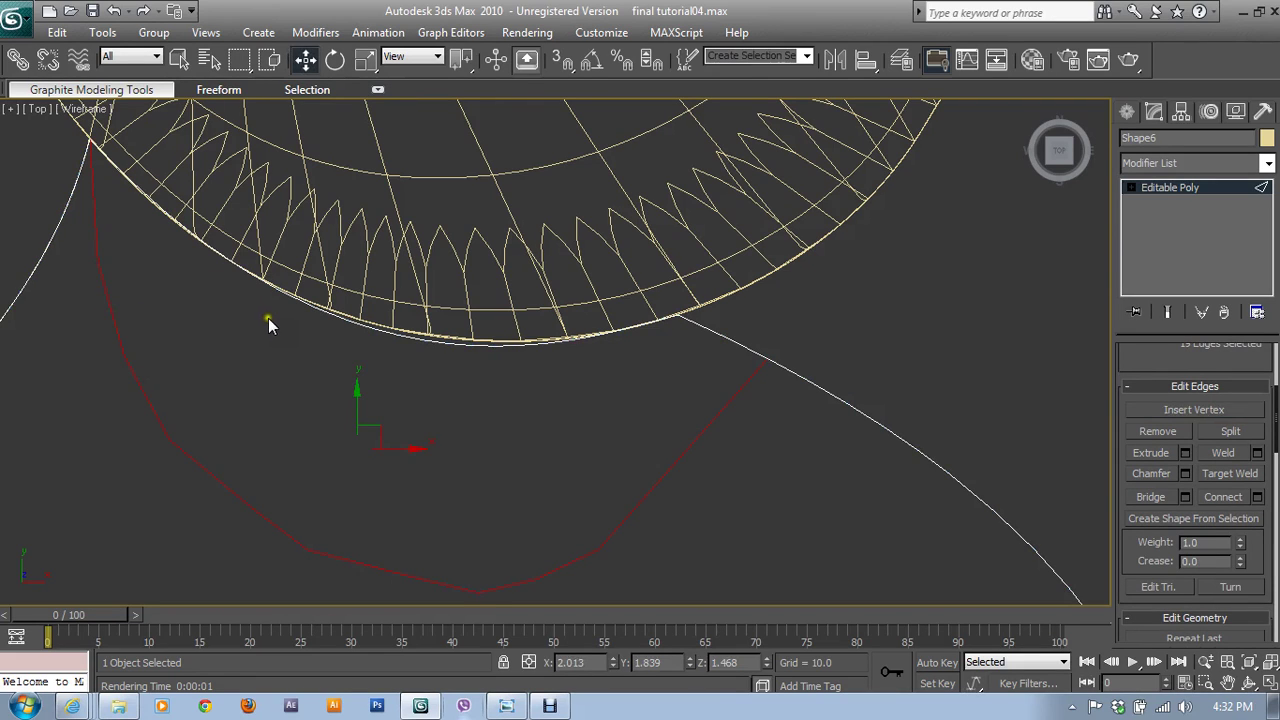
- In Vertex mode, nudge the first new vertices to smooth the inner curve
{"action": "left_click_drag", "start_coordinate": [1172, 362], "coordinate": [1171, 486]}
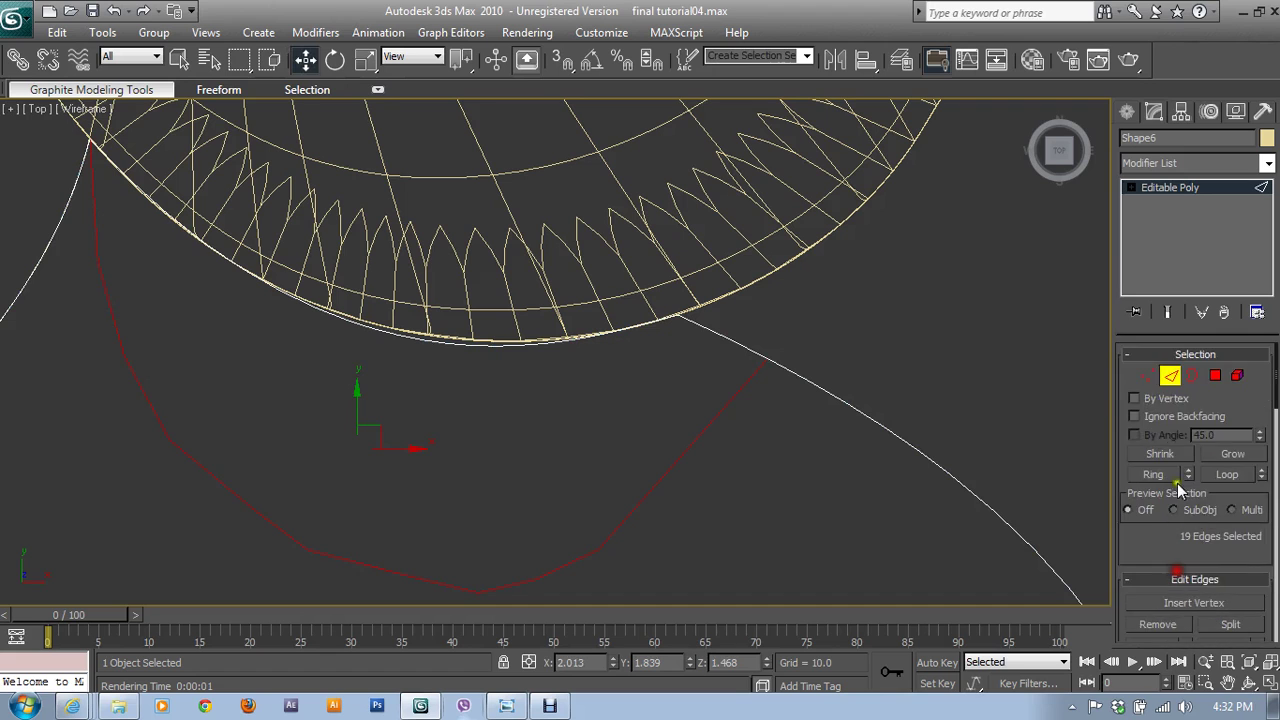
{"action": "left_click", "coordinate": [1147, 375]}
{"action": "middle_click_drag", "start_coordinate": [376, 385], "coordinate": [610, 435]}
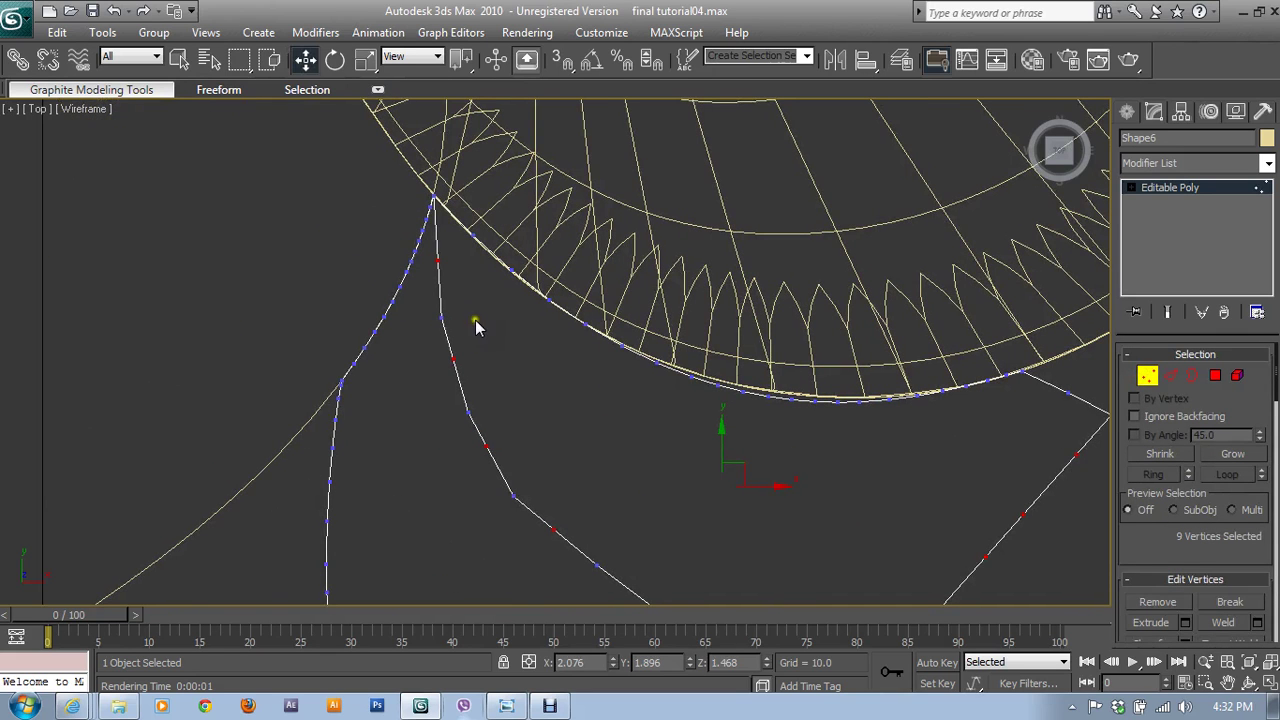
{"action": "left_click", "coordinate": [454, 359]}
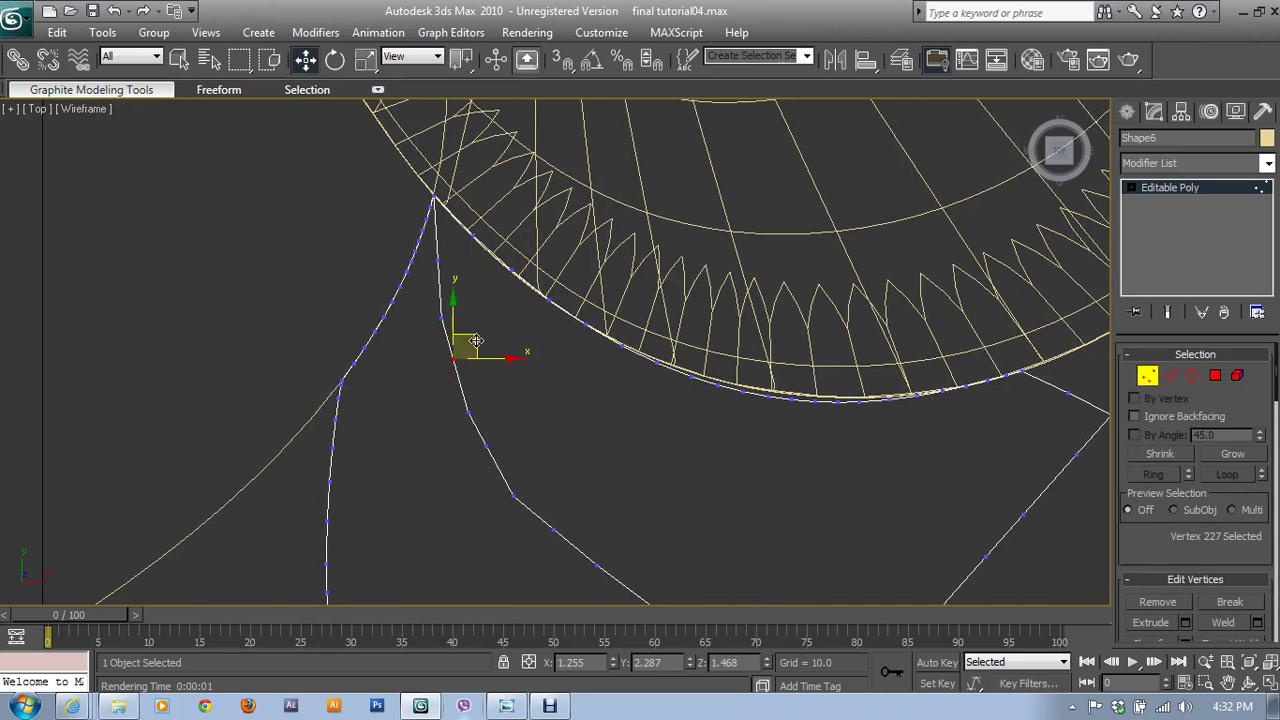
{"action": "left_click_drag", "start_coordinate": [476, 341], "coordinate": [474, 348]}
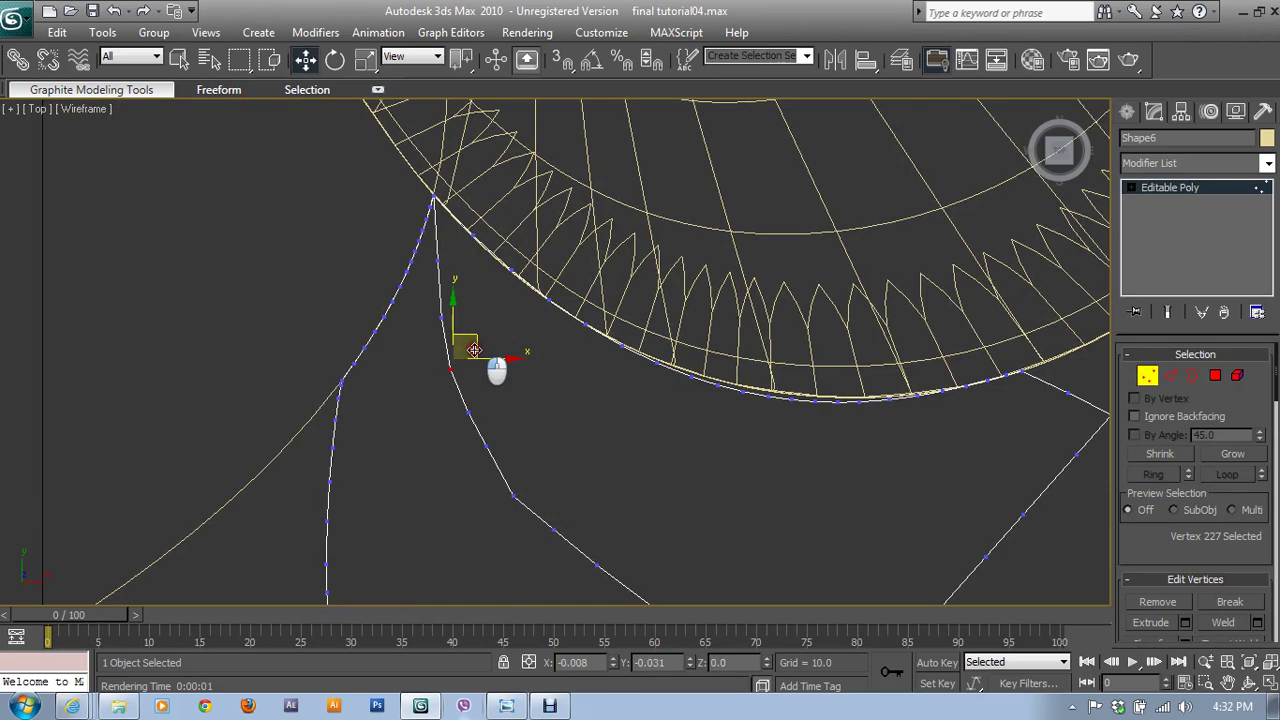
{"action": "left_click_drag", "start_coordinate": [455, 402], "coordinate": [491, 448]}
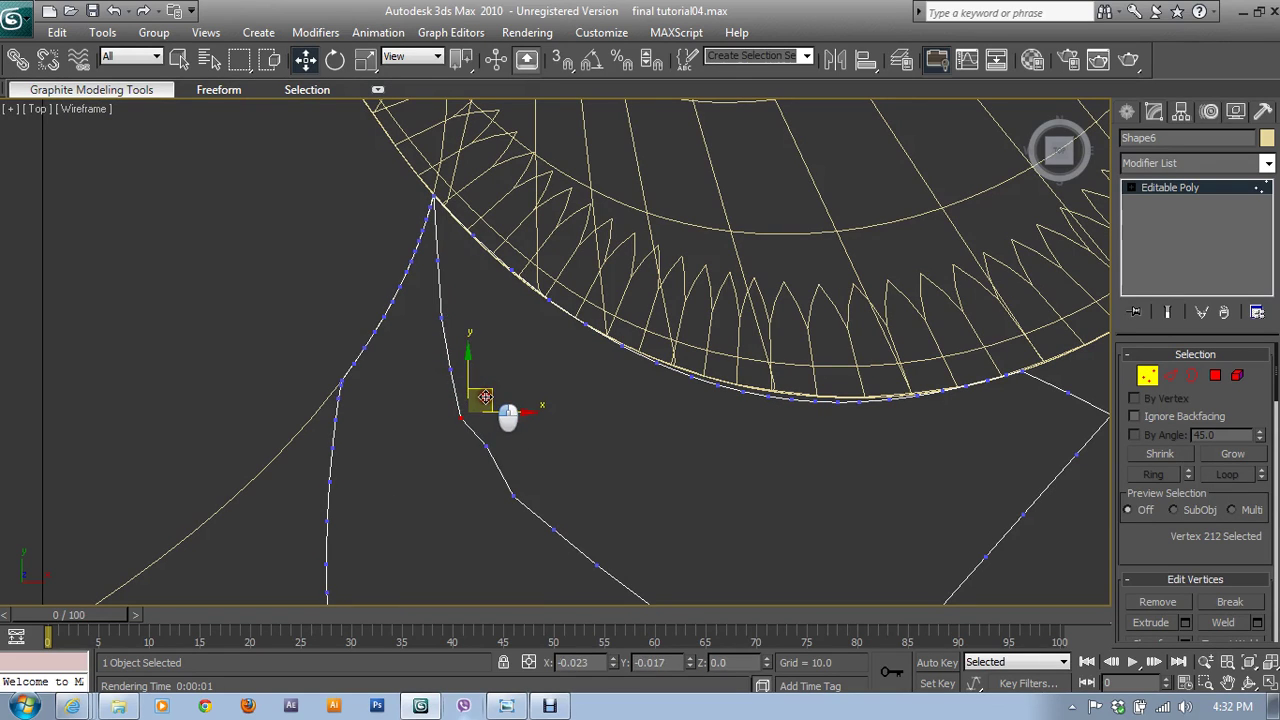
{"action": "mouse_move", "coordinate": [485, 398]}
{"action": "left_mouse_down"}
{"action": "mouse_move", "coordinate": [523, 429]}
{"action": "mouse_move", "coordinate": [490, 440]}
{"action": "mouse_move", "coordinate": [490, 453]}
{"action": "mouse_move", "coordinate": [557, 523]}
{"action": "left_mouse_up"}
{"action": "left_click", "coordinate": [514, 508]}
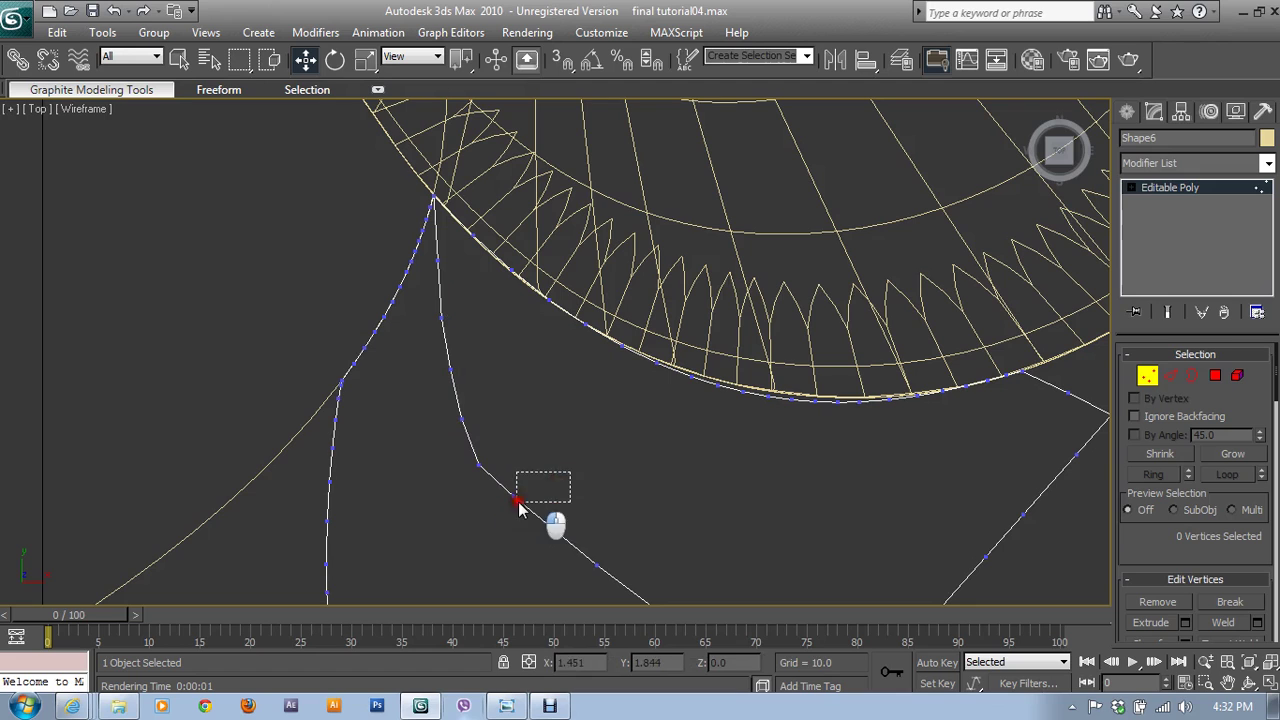
{"action": "middle_click_drag", "start_coordinate": [531, 503], "coordinate": [612, 360]}
{"action": "left_click", "coordinate": [585, 372]}
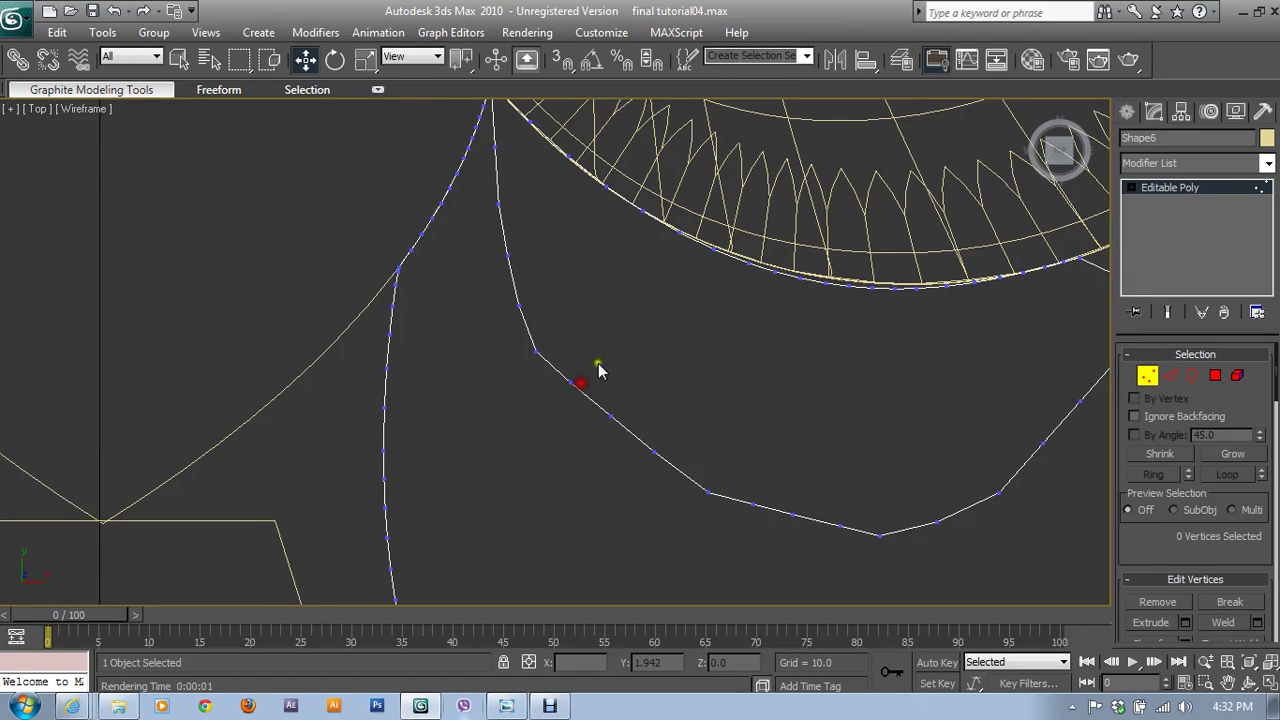
{"action": "mouse_move", "coordinate": [588, 355]}
{"action": "left_mouse_down"}
{"action": "mouse_move", "coordinate": [563, 391]}
{"action": "mouse_move", "coordinate": [603, 376]}
{"action": "mouse_move", "coordinate": [595, 430]}
{"action": "left_mouse_up"}
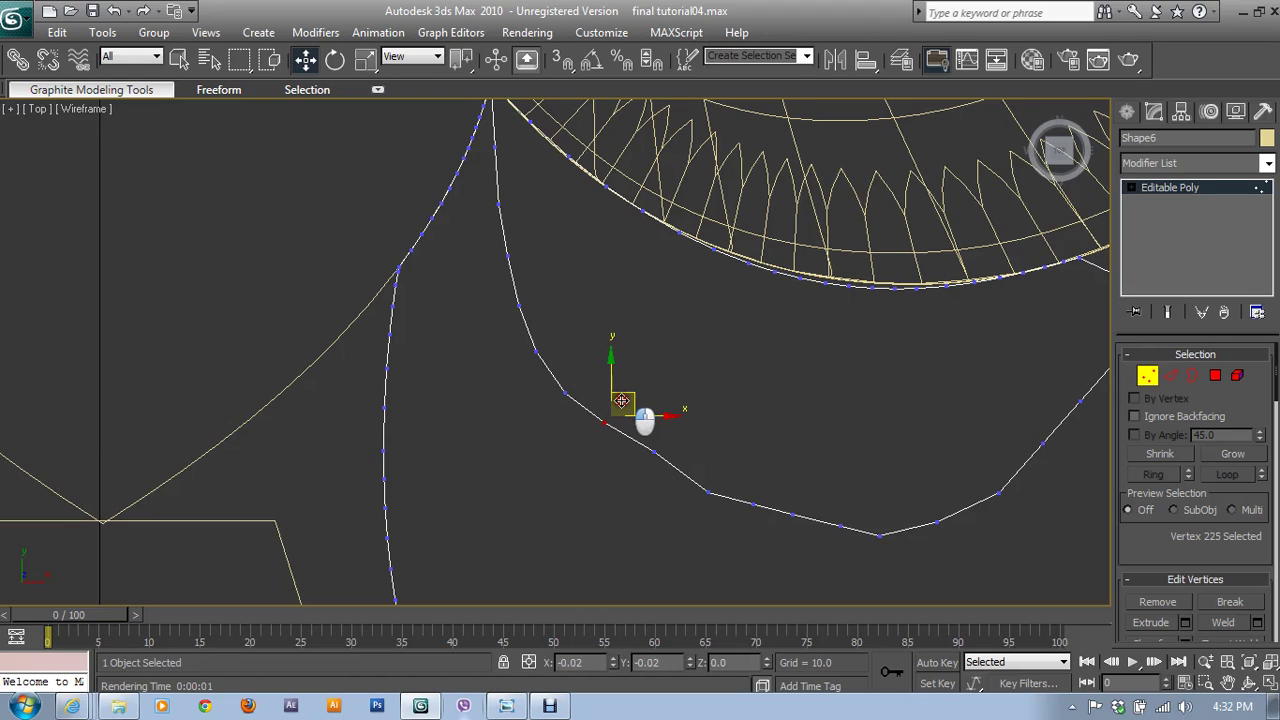
- Reposition the vertices around the curve's lower bend to round it out
{"action": "left_click", "coordinate": [653, 455]}
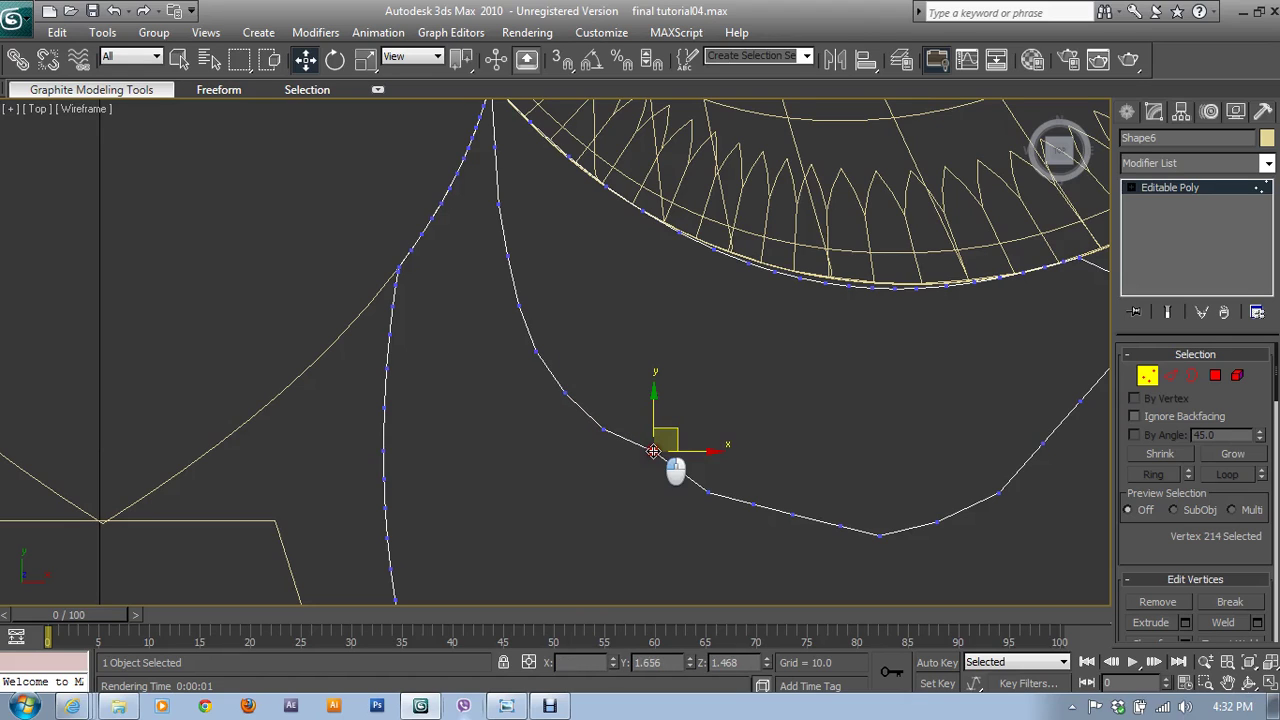
{"action": "left_click", "coordinate": [706, 491]}
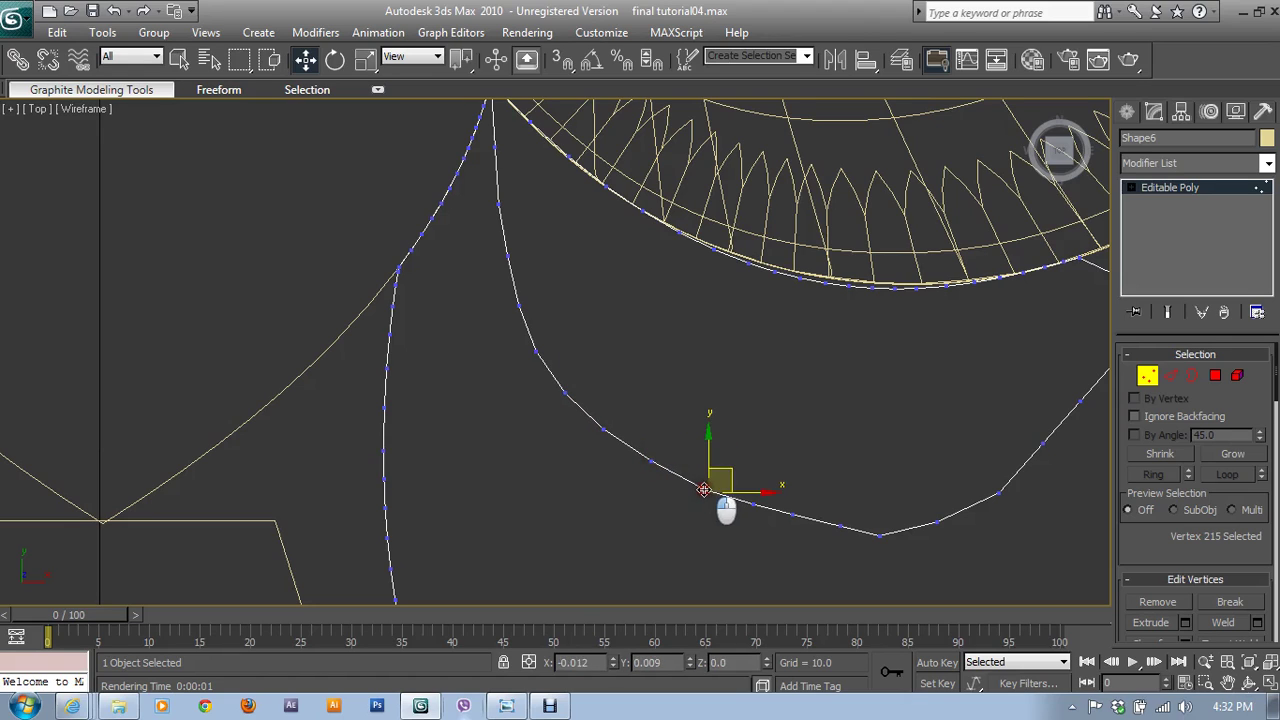
{"action": "left_click", "coordinate": [694, 484]}
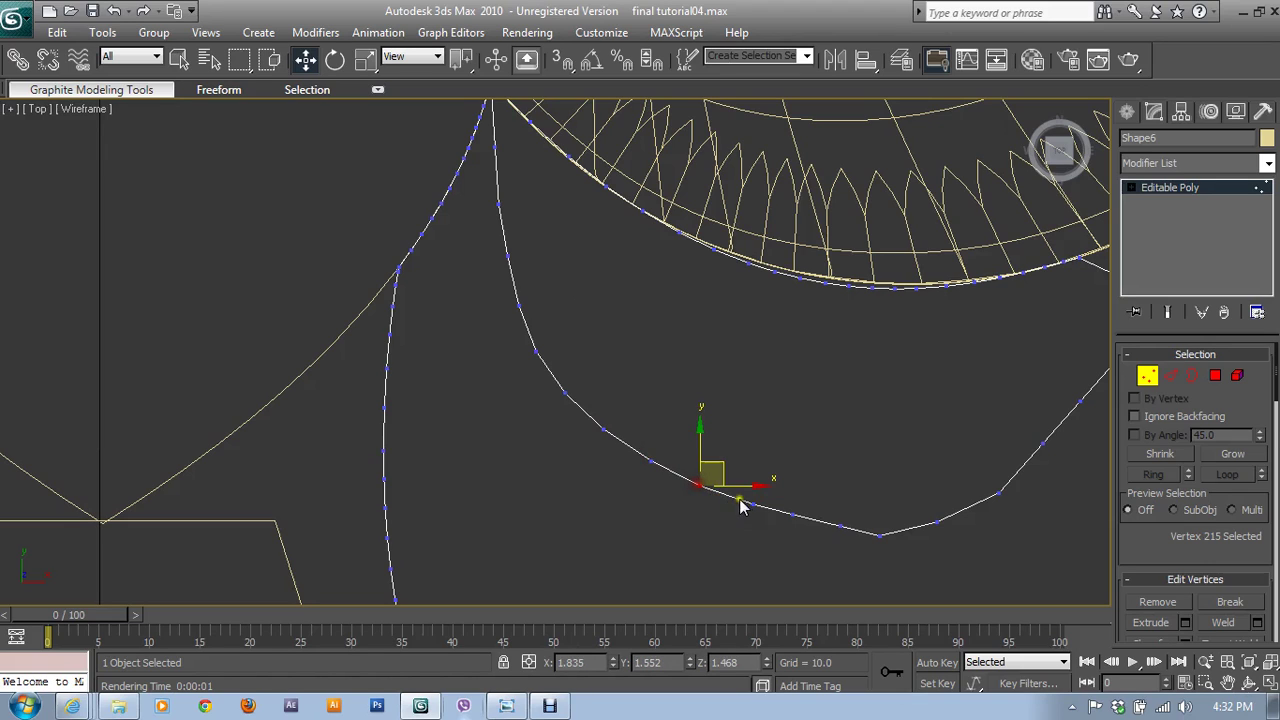
{"action": "left_click", "coordinate": [752, 502]}
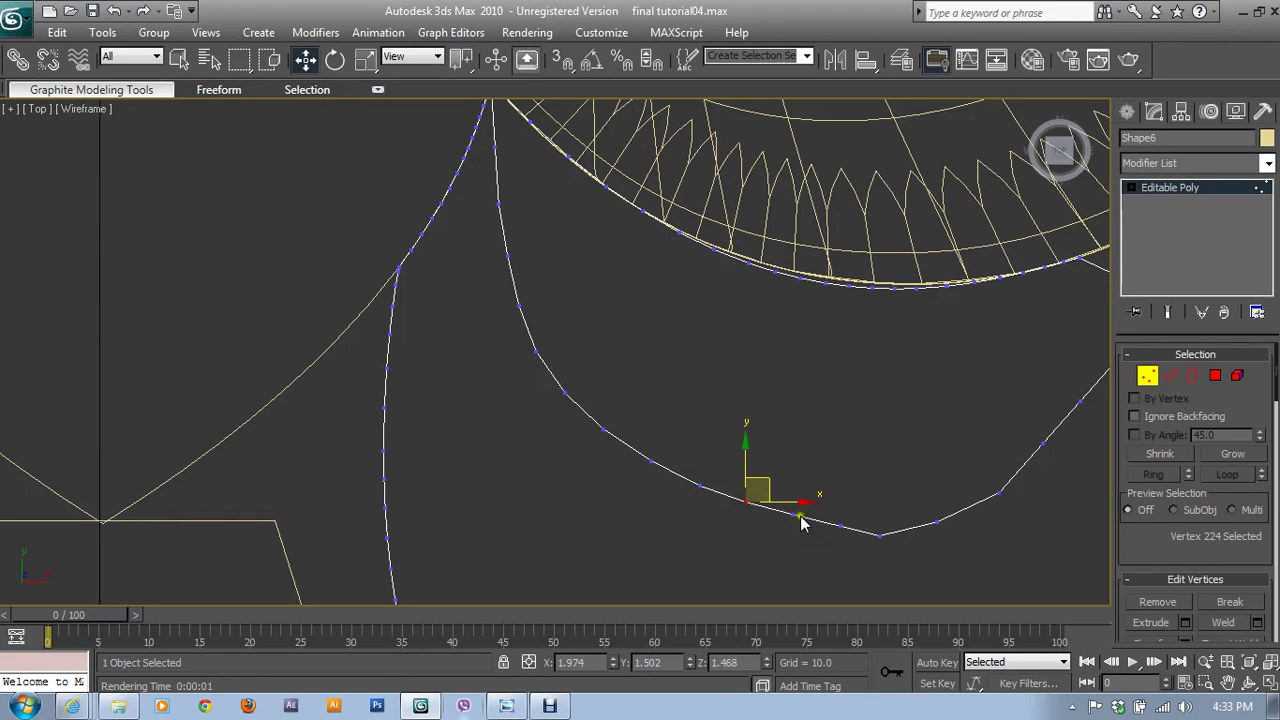
{"action": "left_click", "coordinate": [795, 513]}
{"action": "left_click_drag", "start_coordinate": [795, 513], "coordinate": [795, 510]}
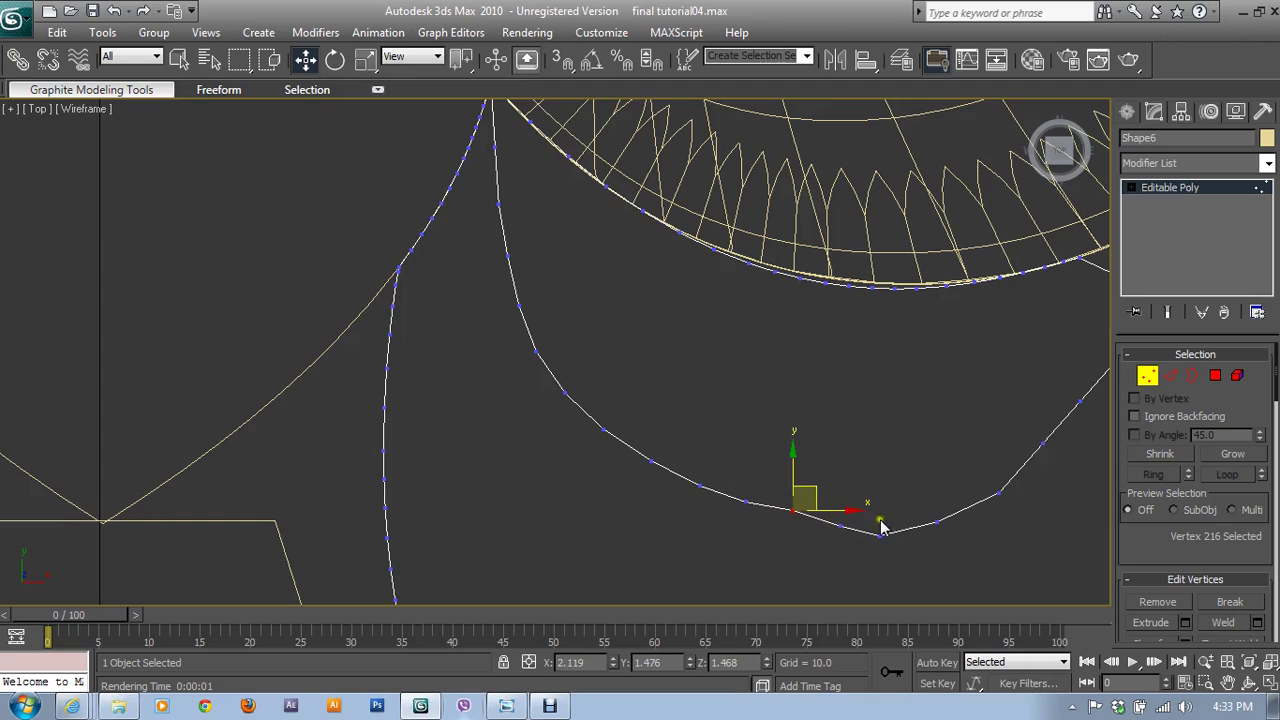
{"action": "middle_click_drag", "start_coordinate": [880, 527], "coordinate": [727, 453]}
{"action": "left_click", "coordinate": [681, 463]}
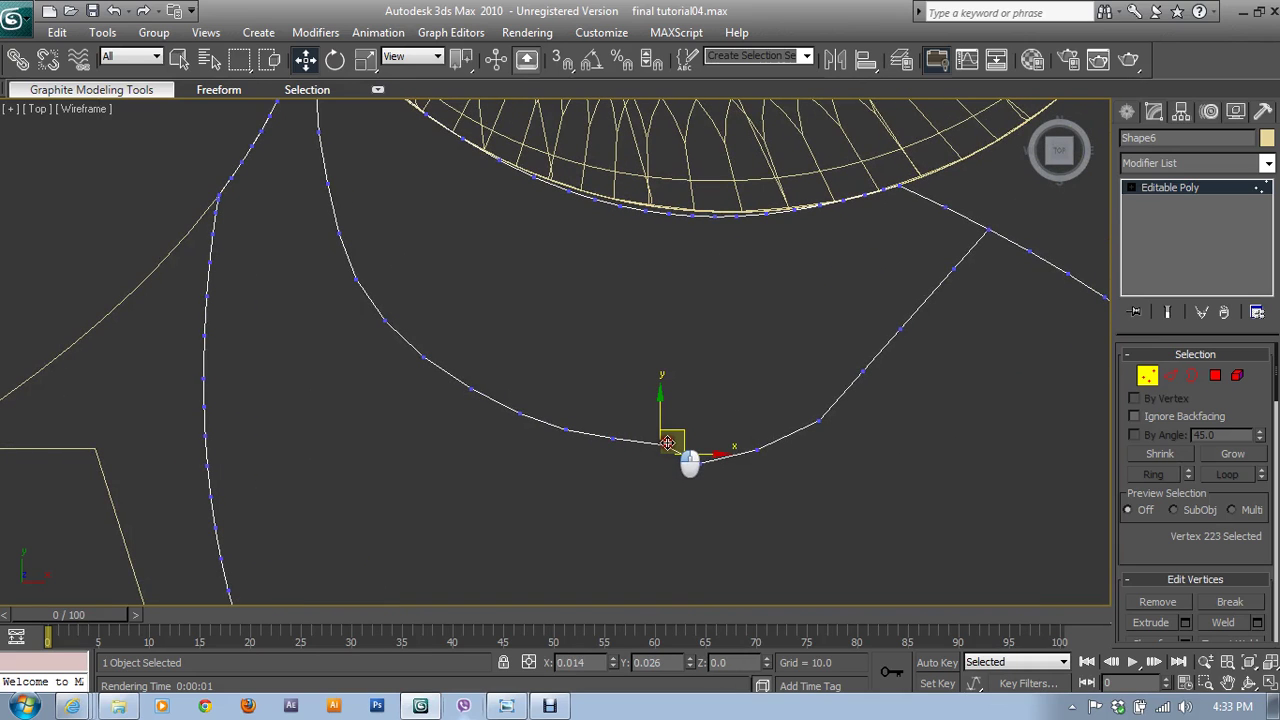
{"action": "mouse_move", "coordinate": [681, 460]}
{"action": "left_mouse_down"}
{"action": "mouse_move", "coordinate": [777, 447]}
{"action": "mouse_move", "coordinate": [813, 406]}
{"action": "left_mouse_up"}
{"action": "left_click", "coordinate": [757, 450]}
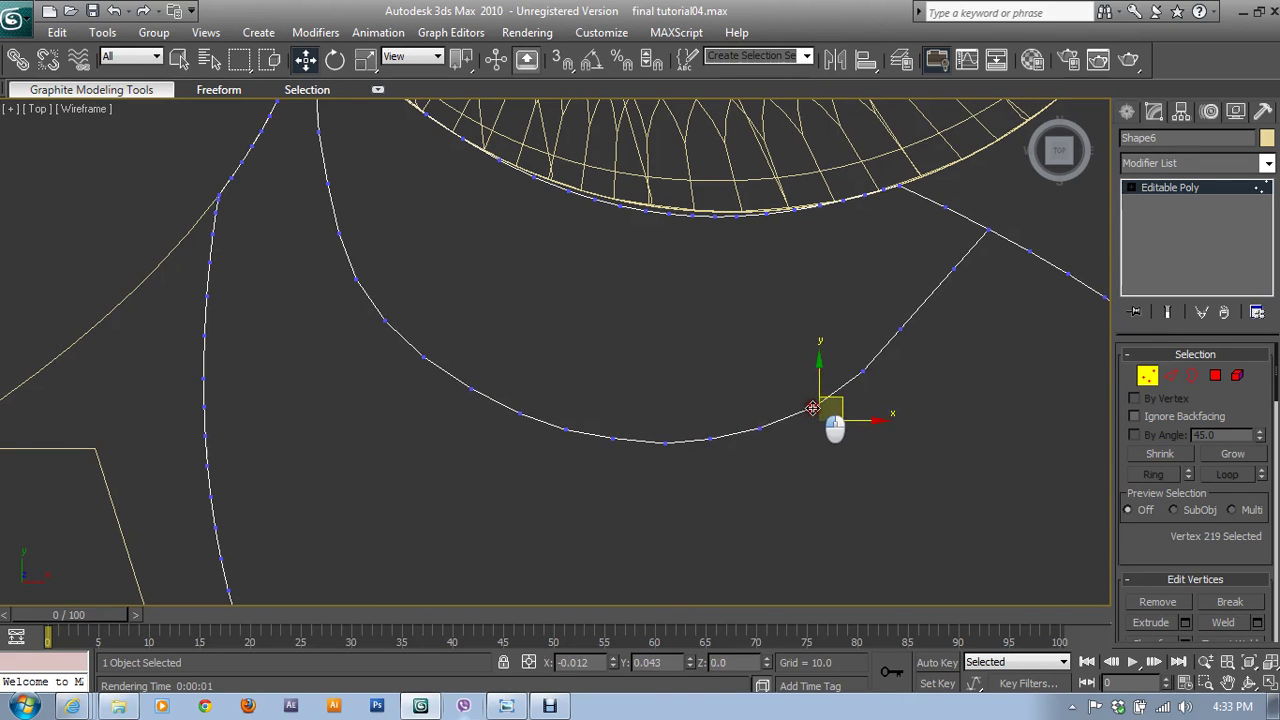
{"action": "mouse_move", "coordinate": [813, 406]}
{"action": "middle_mouse_down"}
{"action": "mouse_move", "coordinate": [843, 443]}
{"action": "mouse_move", "coordinate": [810, 435]}
{"action": "middle_mouse_up"}
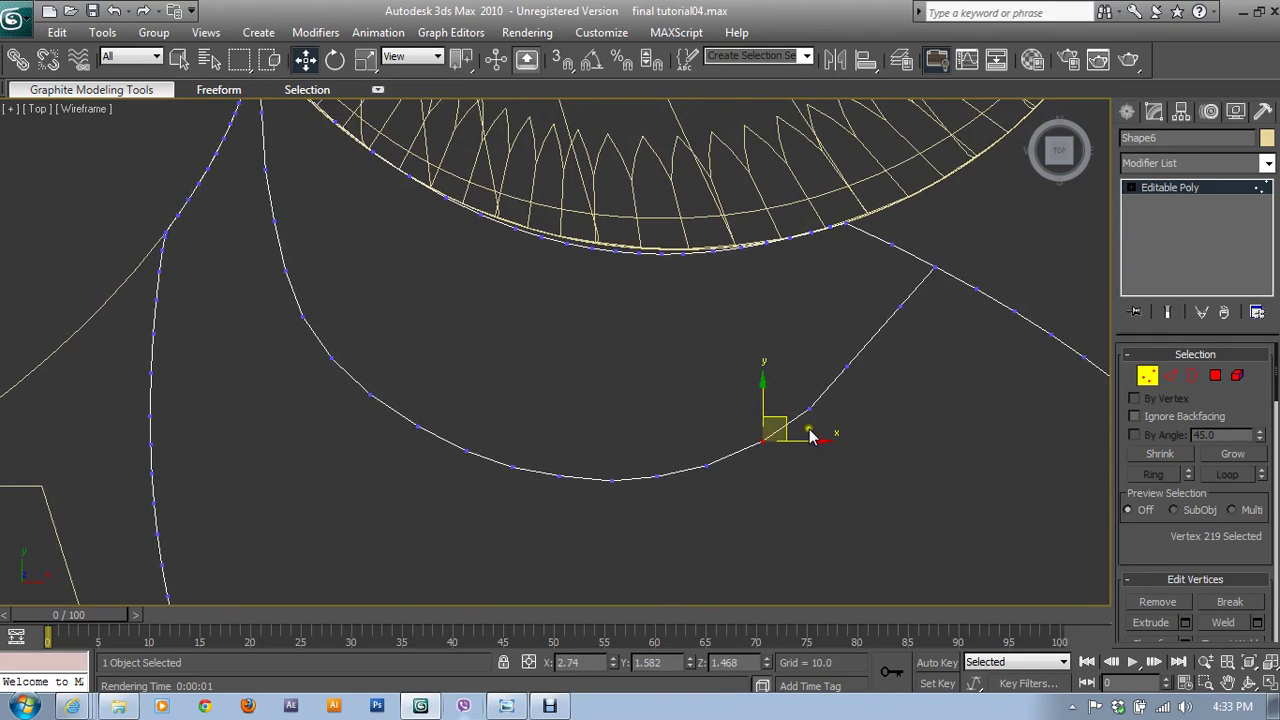
{"action": "left_click", "coordinate": [819, 399]}
{"action": "mouse_move", "coordinate": [888, 409]}
{"action": "middle_mouse_down"}
{"action": "mouse_move", "coordinate": [782, 440]}
{"action": "mouse_move", "coordinate": [658, 503]}
{"action": "middle_mouse_up"}
{"action": "scroll", "coordinate": [782, 440], "scroll_direction": "up", "scroll_amount": 2}
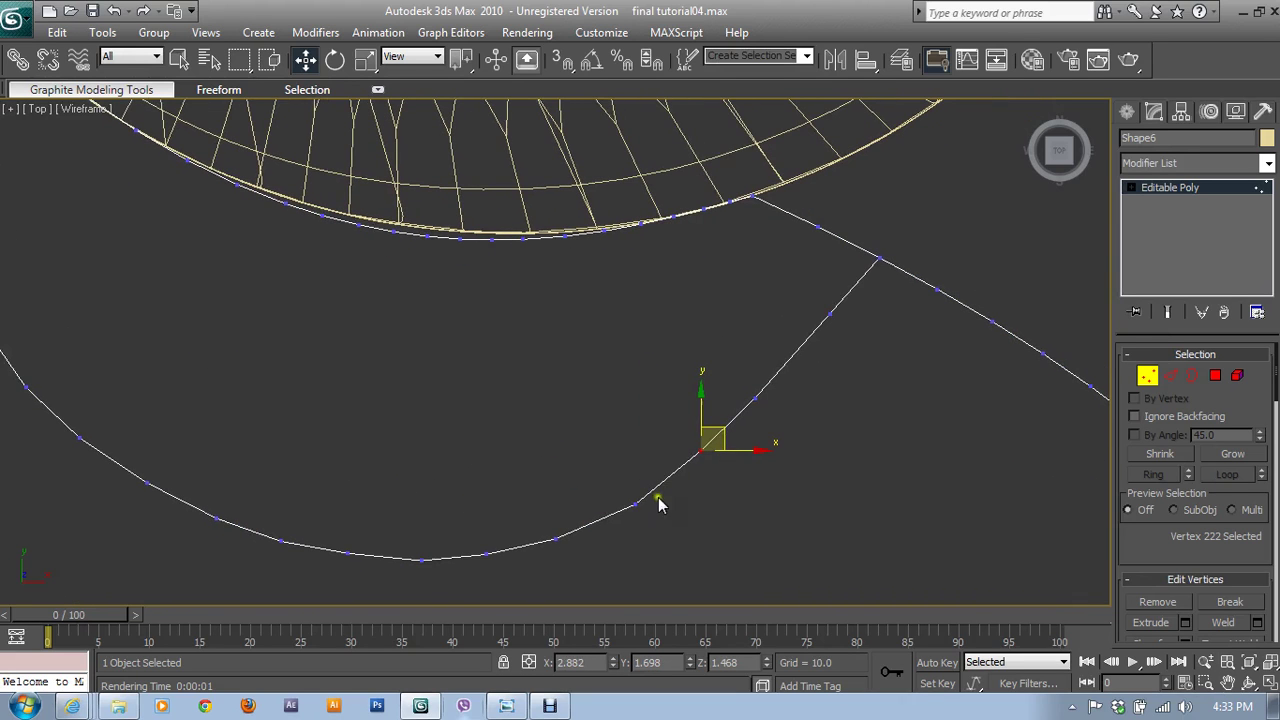
- Nudge the bottom vertices to even out spacing along the arc
{"action": "left_click", "coordinate": [638, 503]}
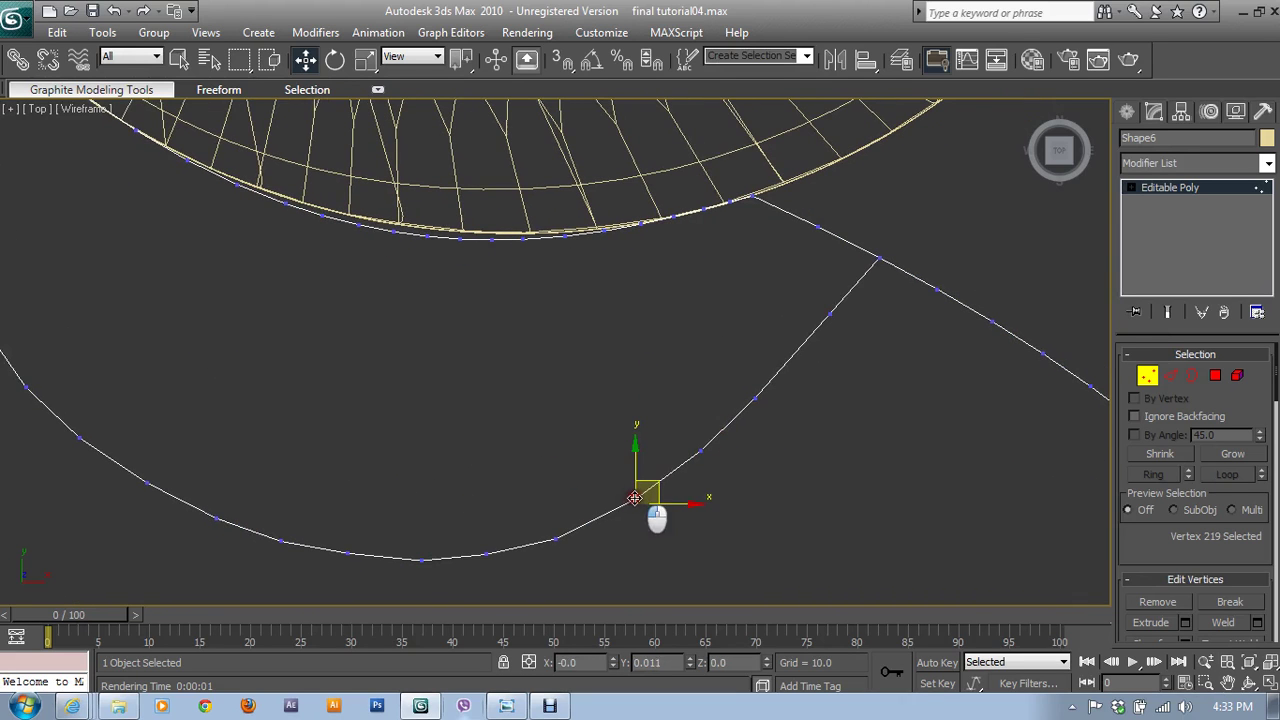
{"action": "left_click", "coordinate": [561, 539]}
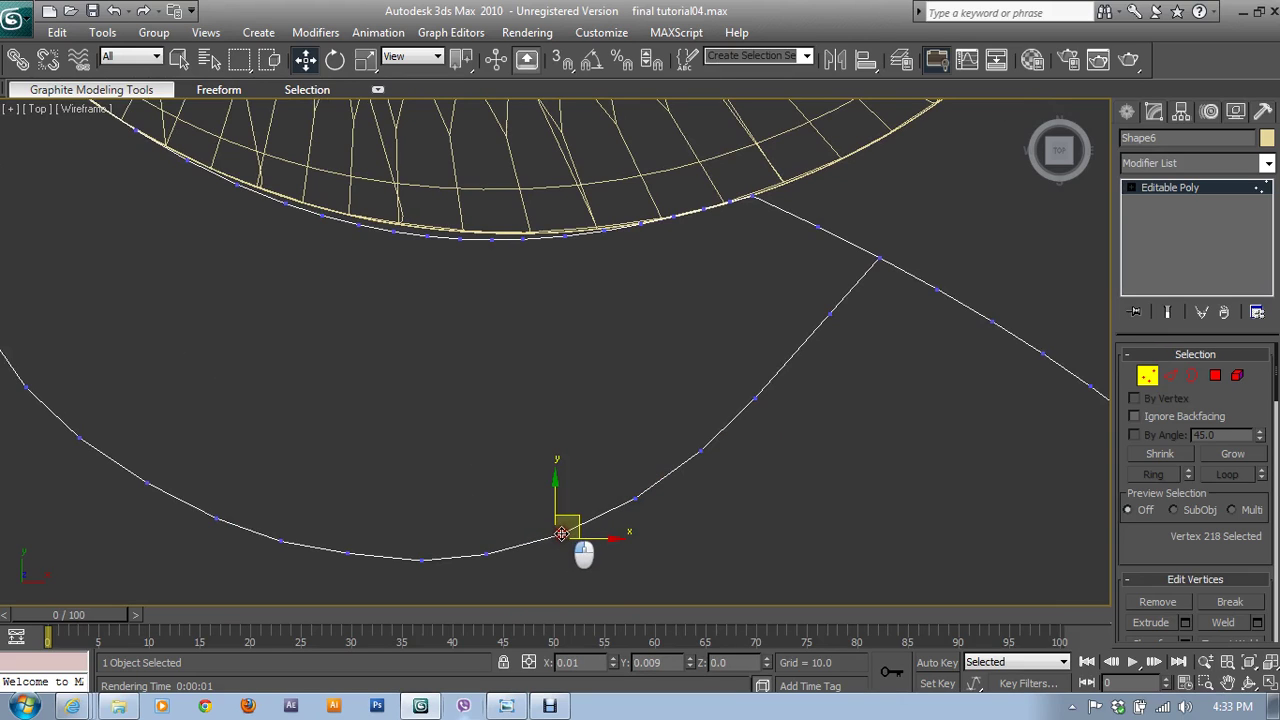
{"action": "left_click_drag", "start_coordinate": [562, 531], "coordinate": [565, 534]}
{"action": "left_click", "coordinate": [419, 563]}
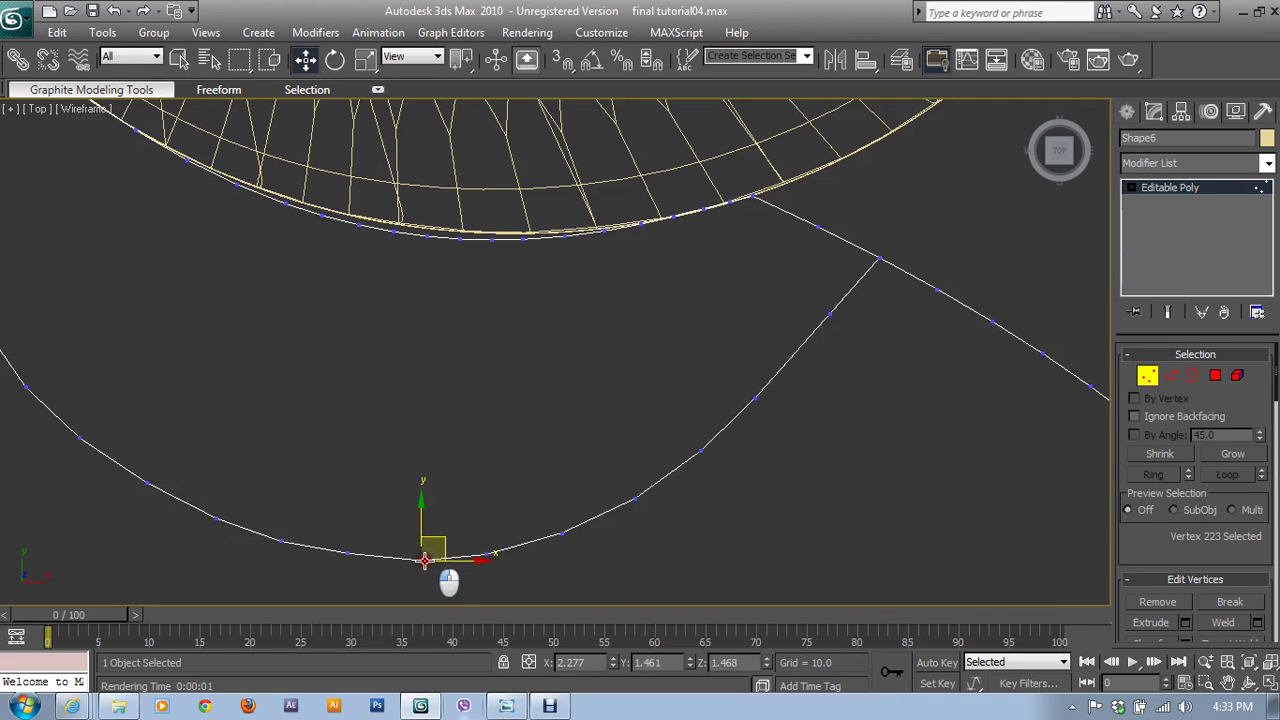
{"action": "left_click_drag", "start_coordinate": [483, 556], "coordinate": [486, 557]}
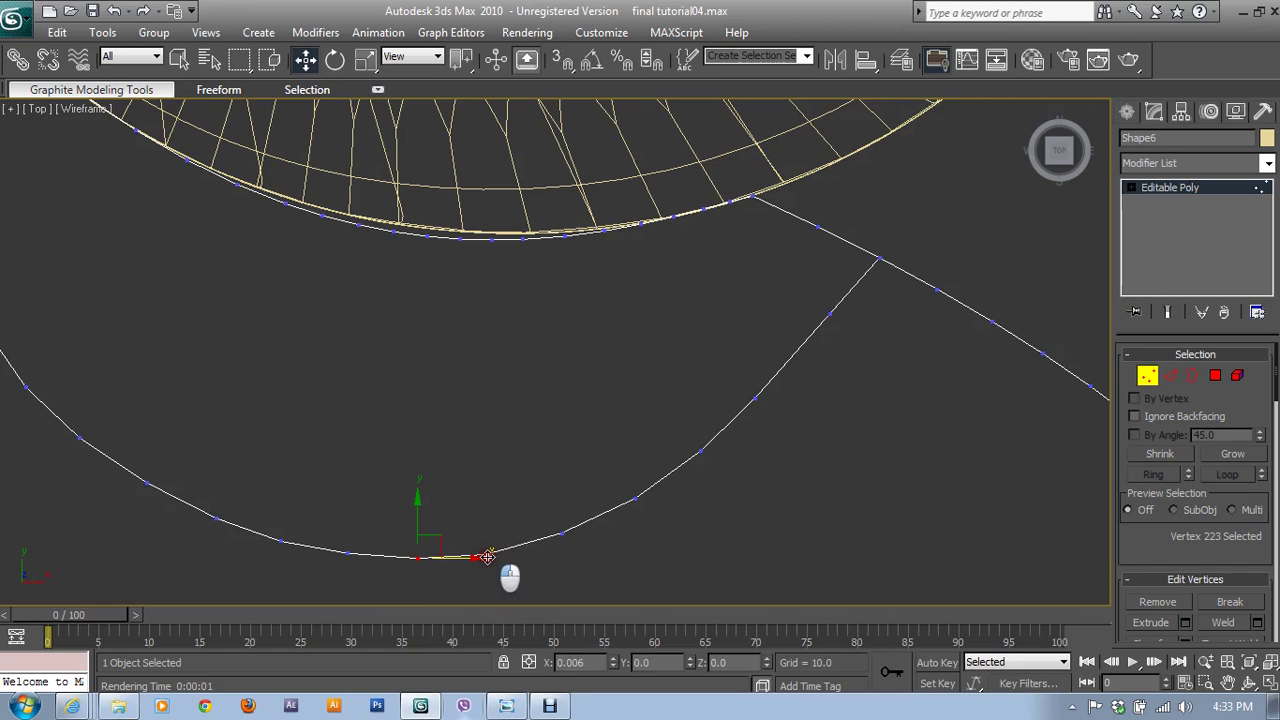
{"action": "left_click", "coordinate": [609, 540]}
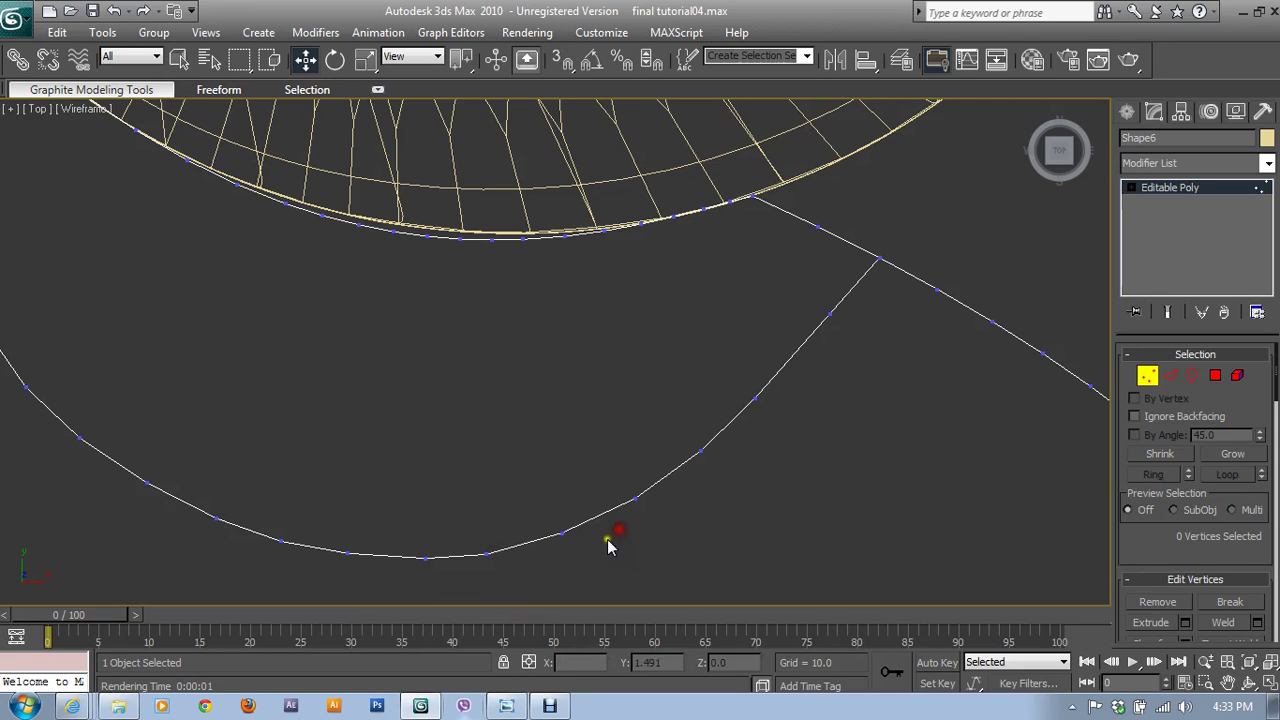
{"action": "left_click", "coordinate": [497, 549]}
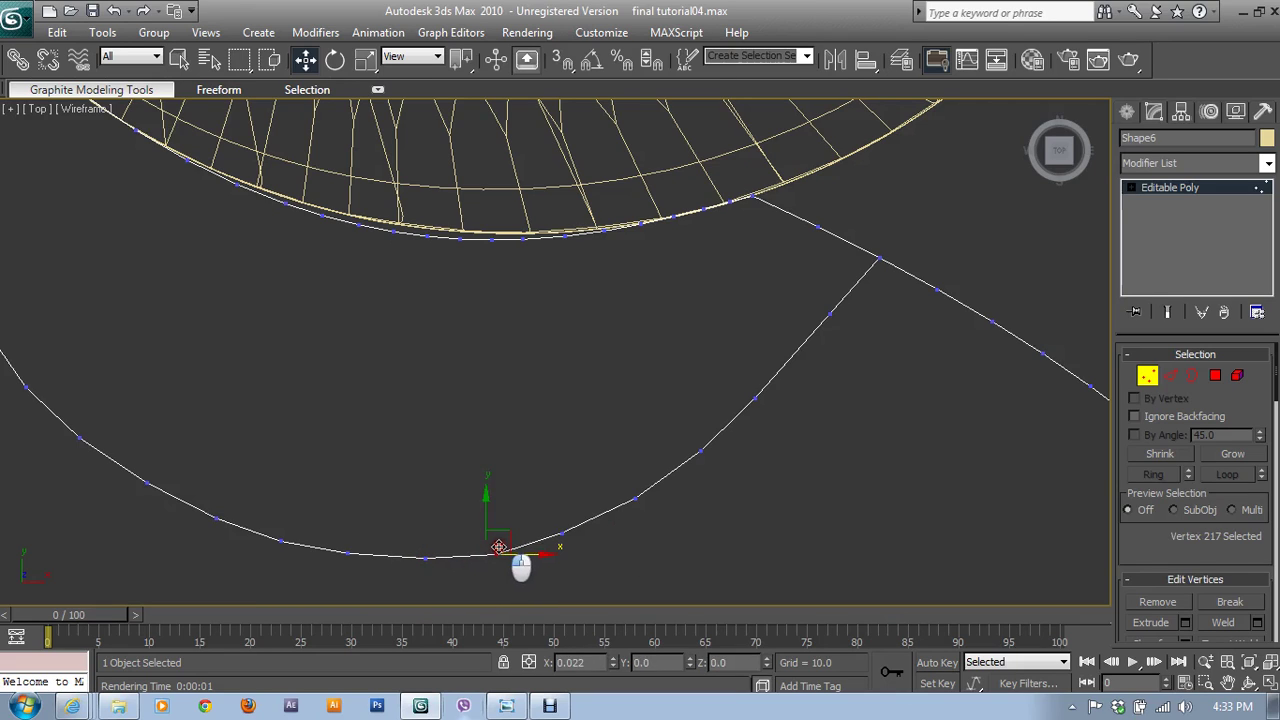
{"action": "left_click_drag", "start_coordinate": [497, 546], "coordinate": [522, 527]}
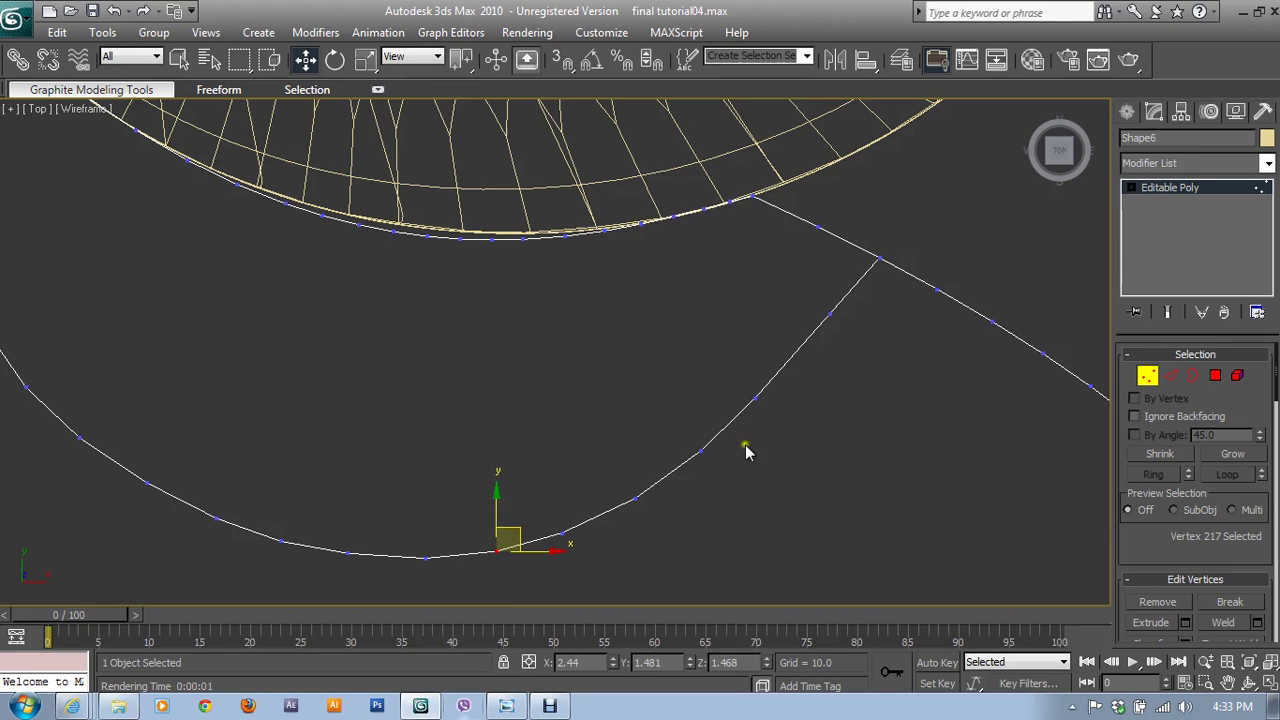
- Insert an extra vertex on the inner curve near the outer edge and nudge it into place
{"action": "left_click", "coordinate": [1177, 381]}
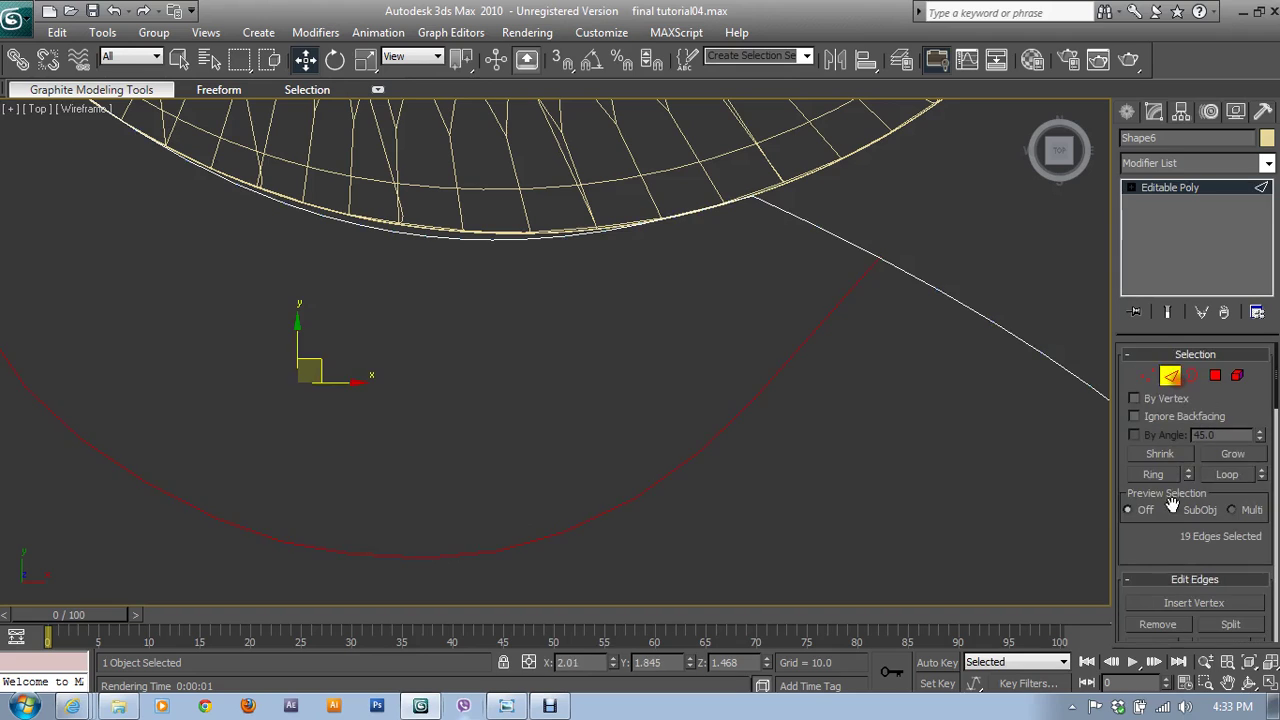
{"action": "left_click", "coordinate": [1165, 606]}
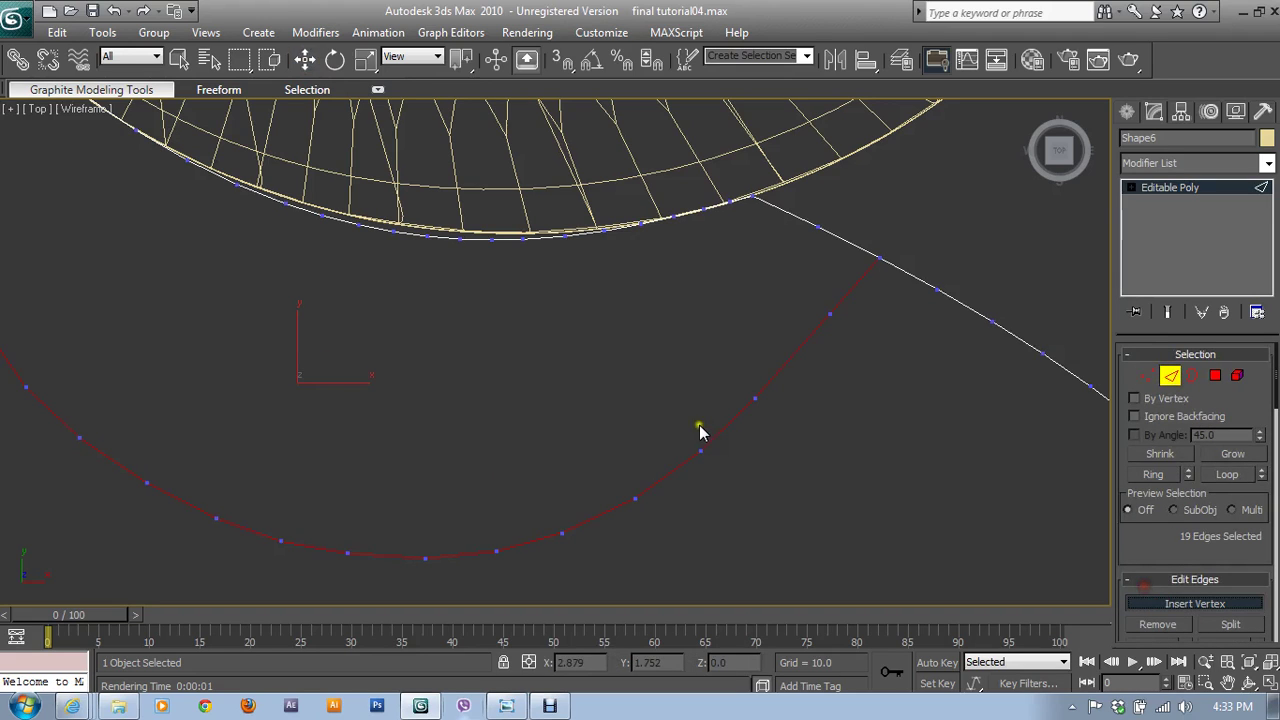
{"action": "left_click", "coordinate": [790, 351]}
{"action": "right_click", "coordinate": [904, 370]}
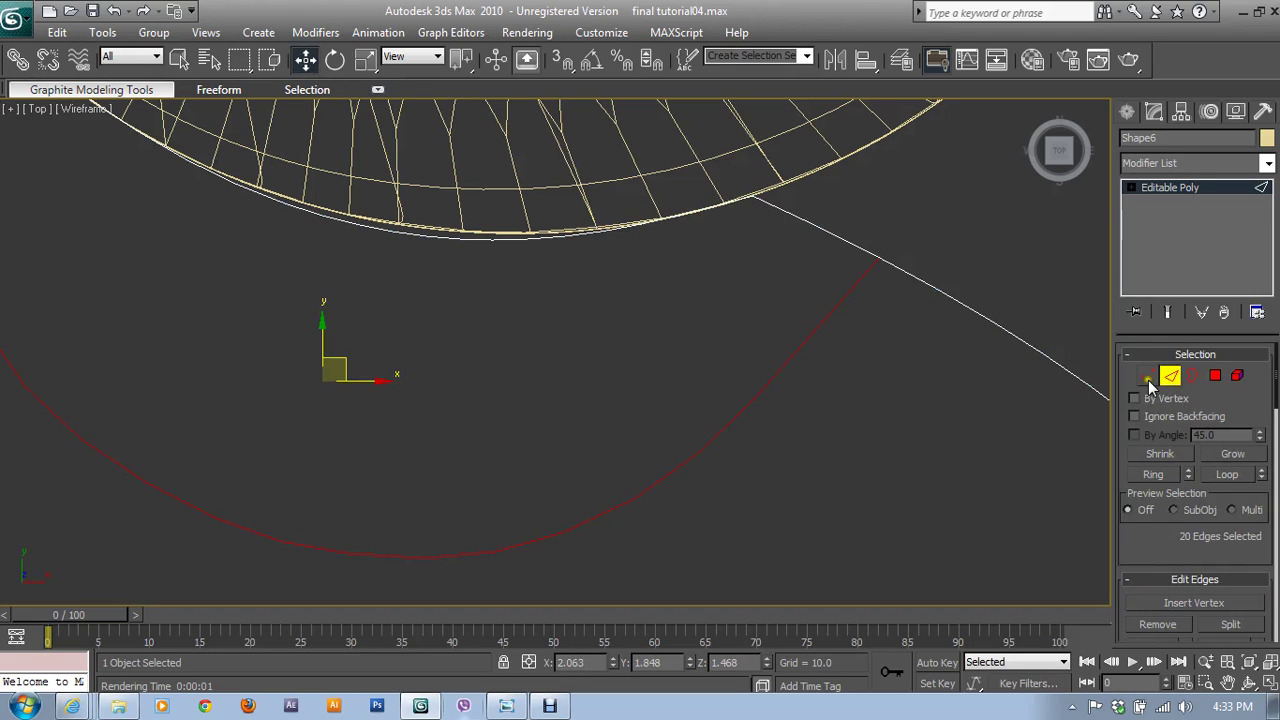
{"action": "left_click", "coordinate": [1148, 378]}
{"action": "left_click", "coordinate": [703, 451]}
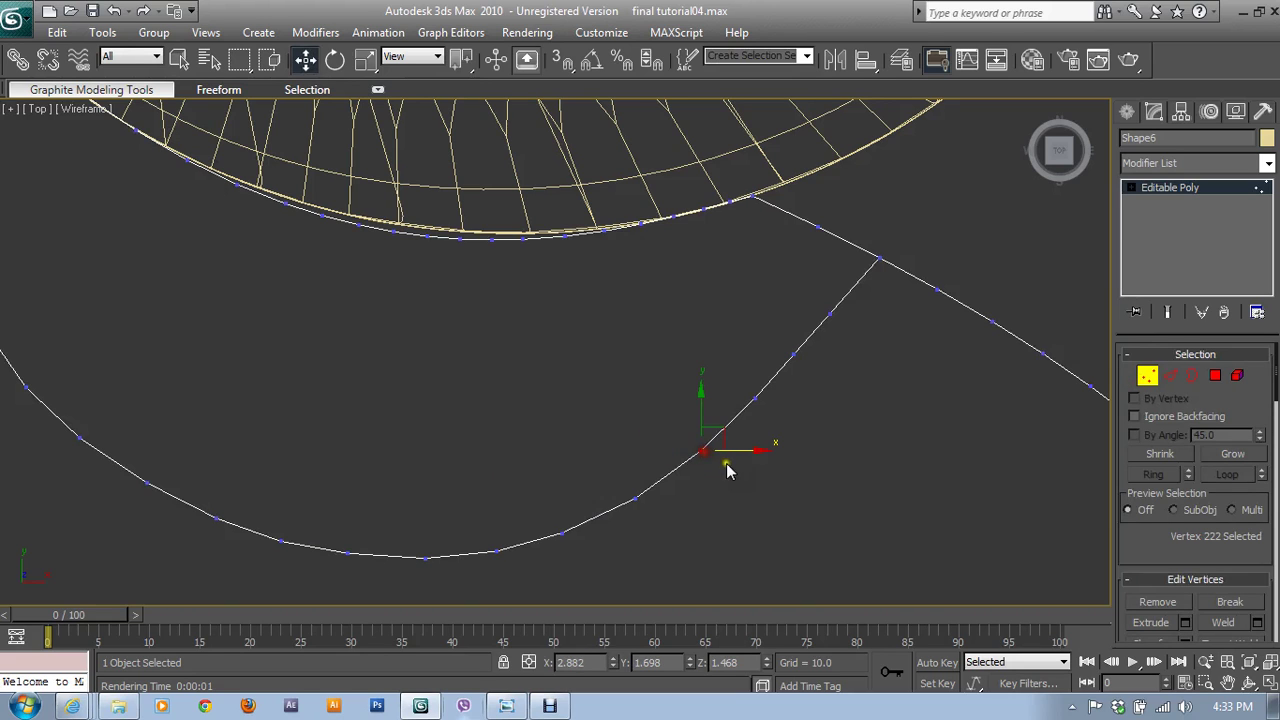
{"action": "left_click_drag", "start_coordinate": [728, 436], "coordinate": [732, 432]}
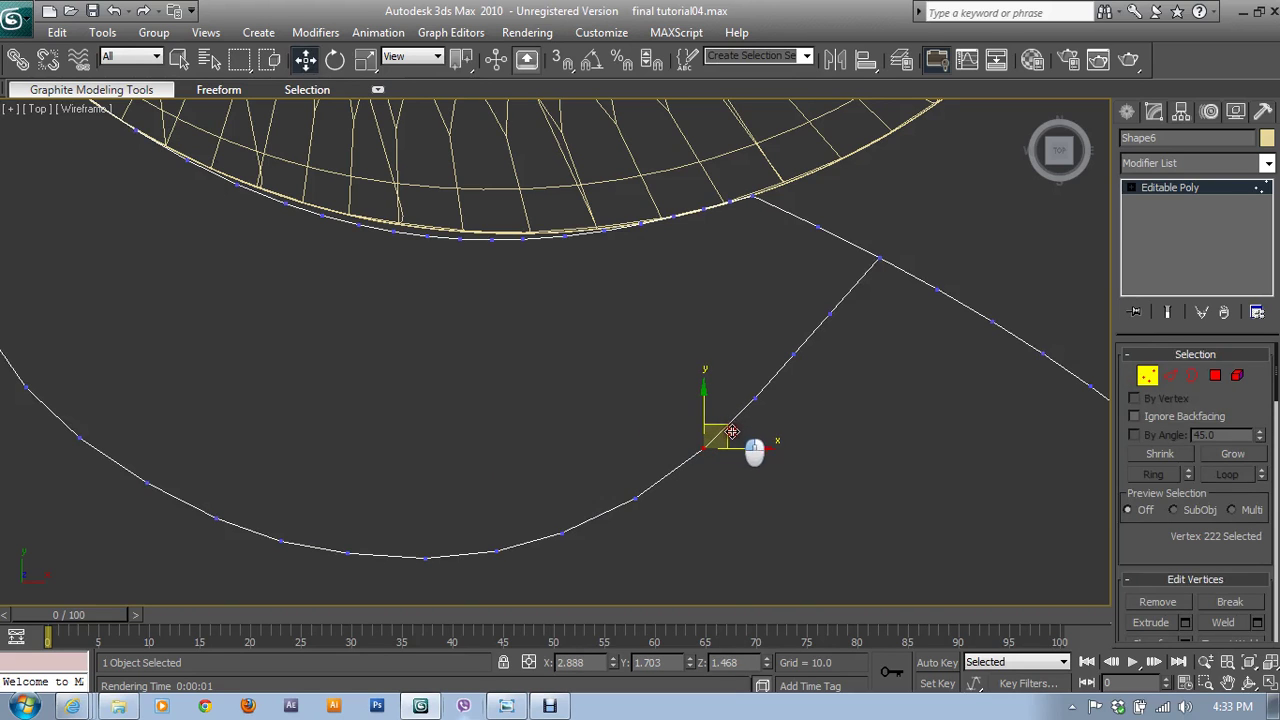
- Adjust the vertices where the inner curve meets the outer edge to smooth the junction
{"action": "scroll", "coordinate": [846, 414], "scroll_direction": "down", "scroll_amount": 2}
{"action": "scroll", "coordinate": [846, 414], "scroll_direction": "down", "scroll_amount": 3}
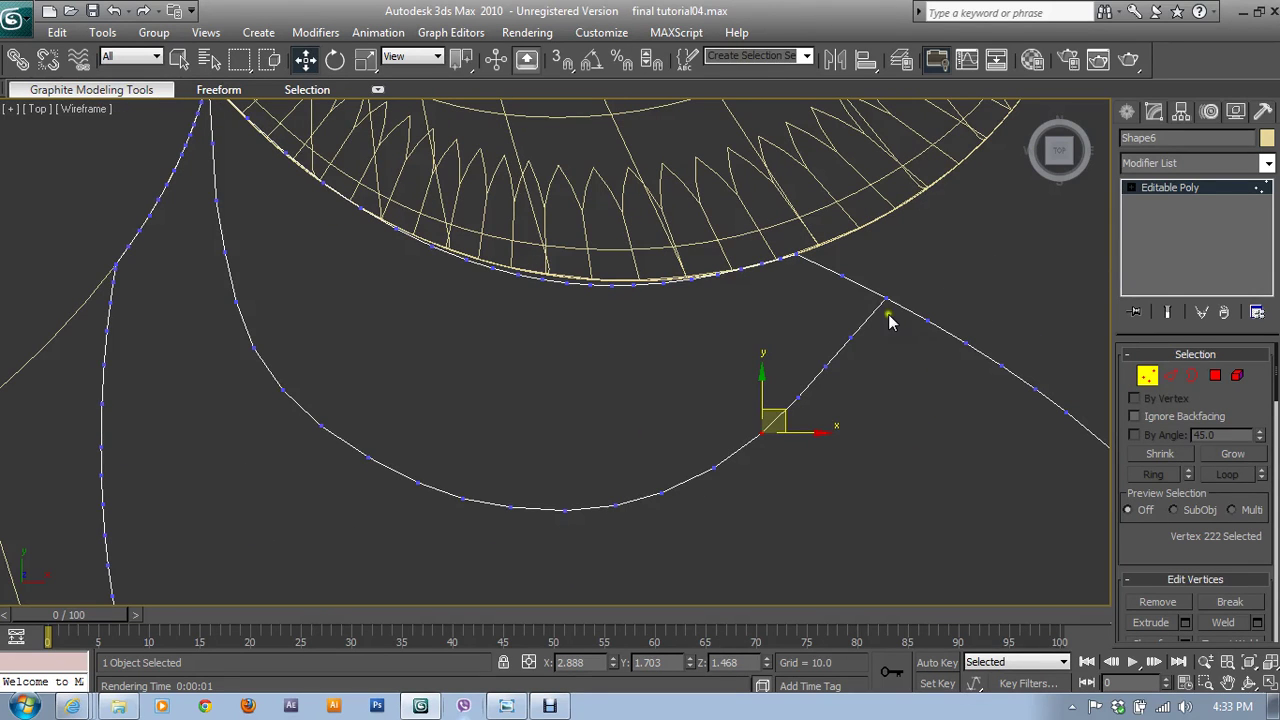
{"action": "left_click", "coordinate": [854, 332]}
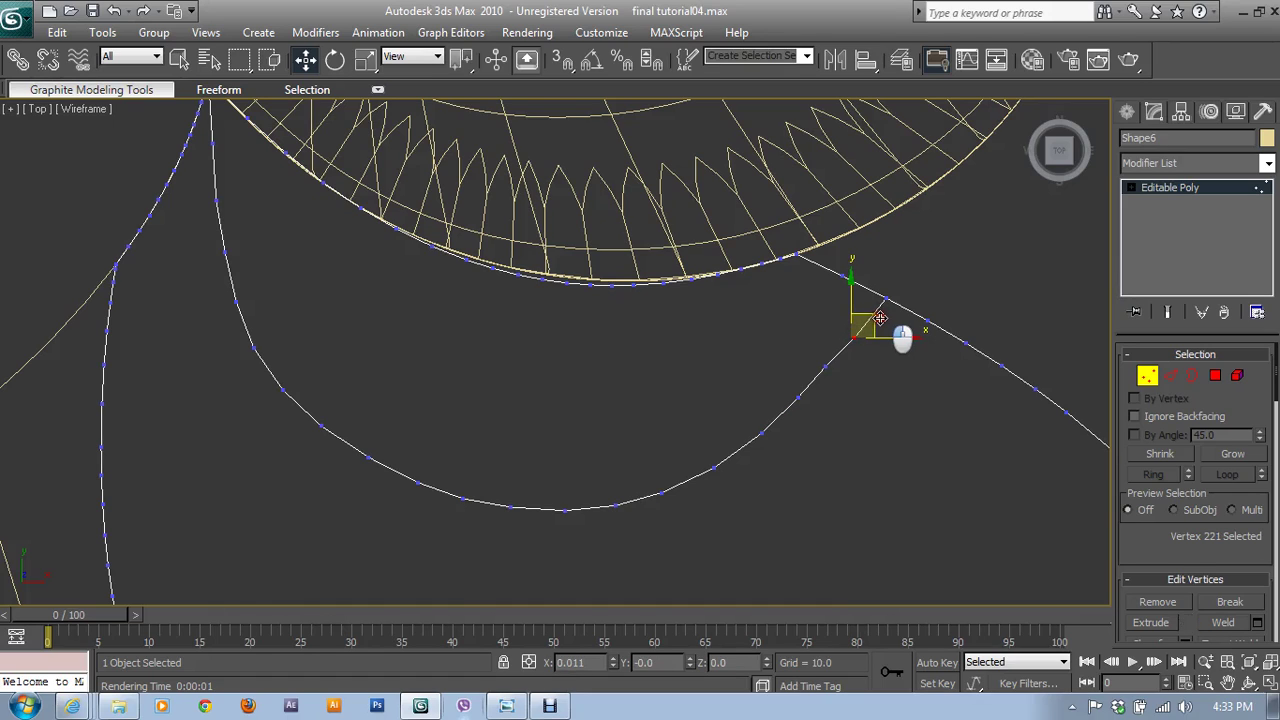
{"action": "left_click", "coordinate": [826, 366]}
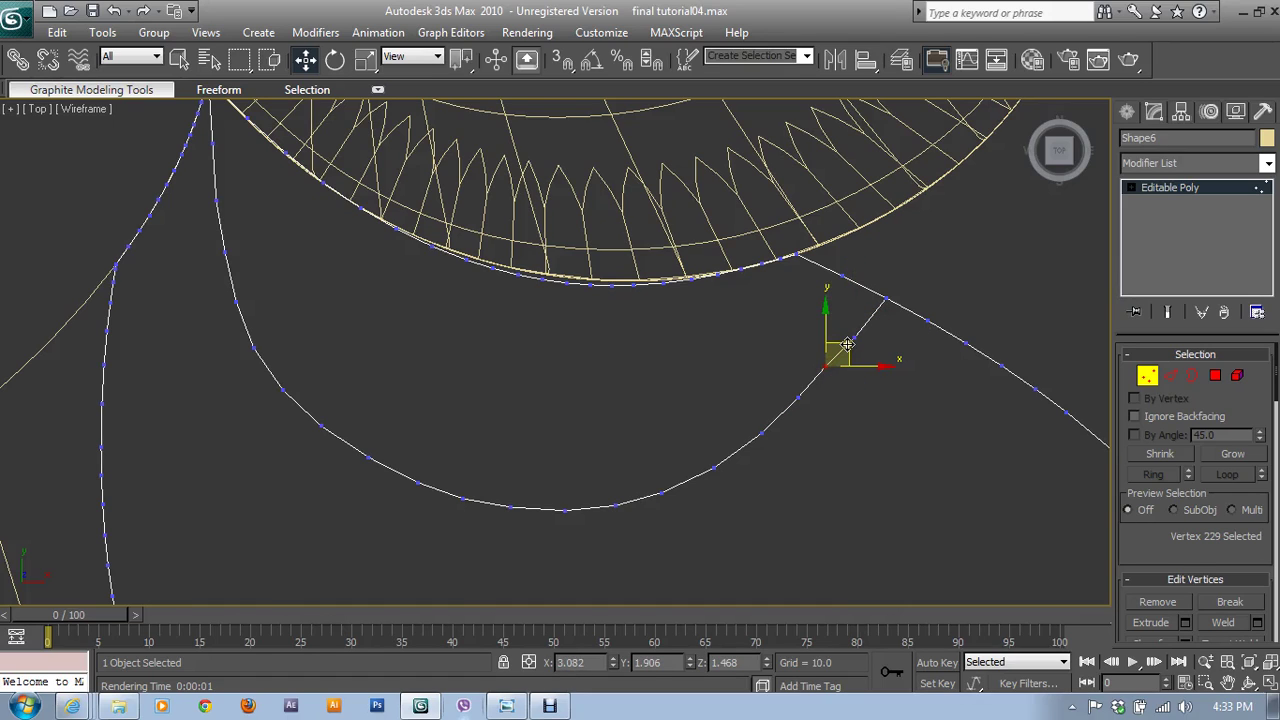
{"action": "left_click_drag", "start_coordinate": [874, 363], "coordinate": [878, 365]}
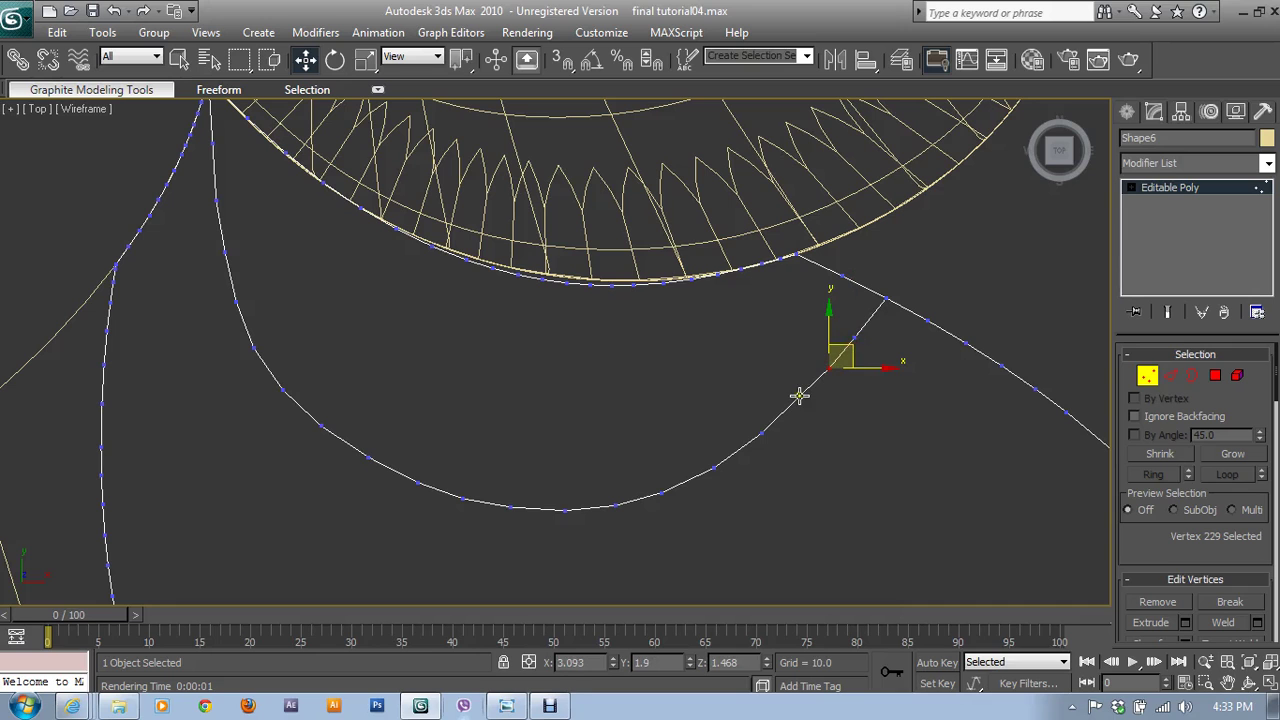
{"action": "left_click_drag", "start_coordinate": [800, 396], "coordinate": [822, 379]}
{"action": "scroll", "coordinate": [626, 457], "scroll_direction": "down", "scroll_amount": 2}
{"action": "scroll", "coordinate": [540, 460], "scroll_direction": "down", "scroll_amount": 2}
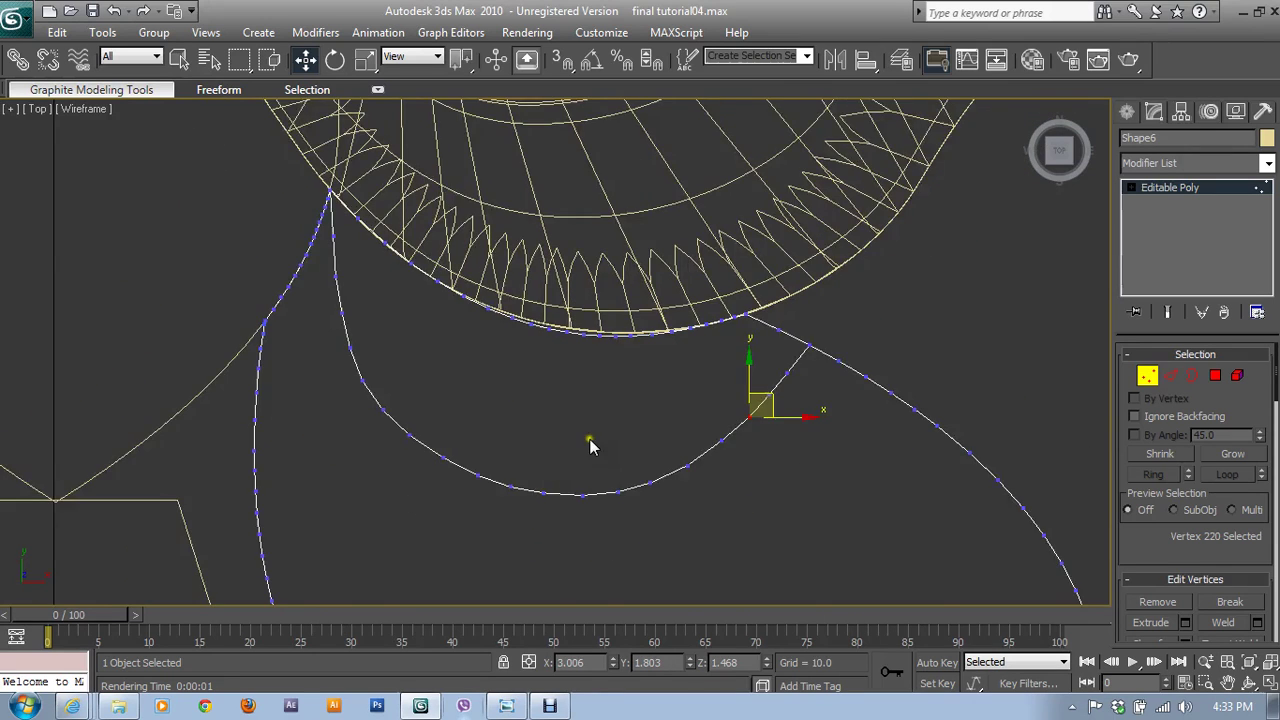
{"action": "scroll", "coordinate": [589, 443], "scroll_direction": "down", "scroll_amount": 3}
{"action": "key", "text": "alt+w"}
{"action": "key", "text": "alt+w"}
{"action": "mouse_move", "coordinate": [703, 465]}
{"action": "middle_mouse_down", "text": "alt"}
{"action": "mouse_move", "coordinate": [424, 391]}
{"action": "mouse_move", "coordinate": [618, 348]}
{"action": "middle_mouse_up", "text": "alt"}
{"action": "middle_click_drag", "start_coordinate": [690, 408], "coordinate": [673, 390], "text": "alt"}
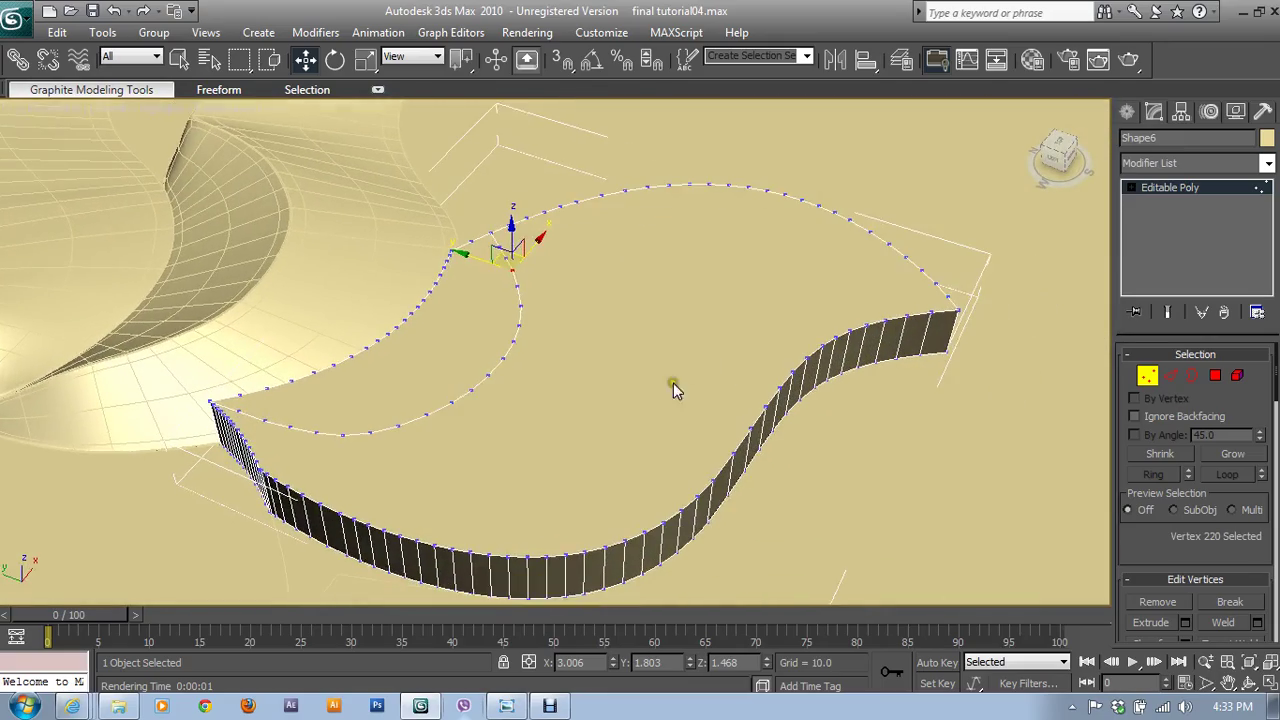
{"action": "left_click", "coordinate": [506, 706]}
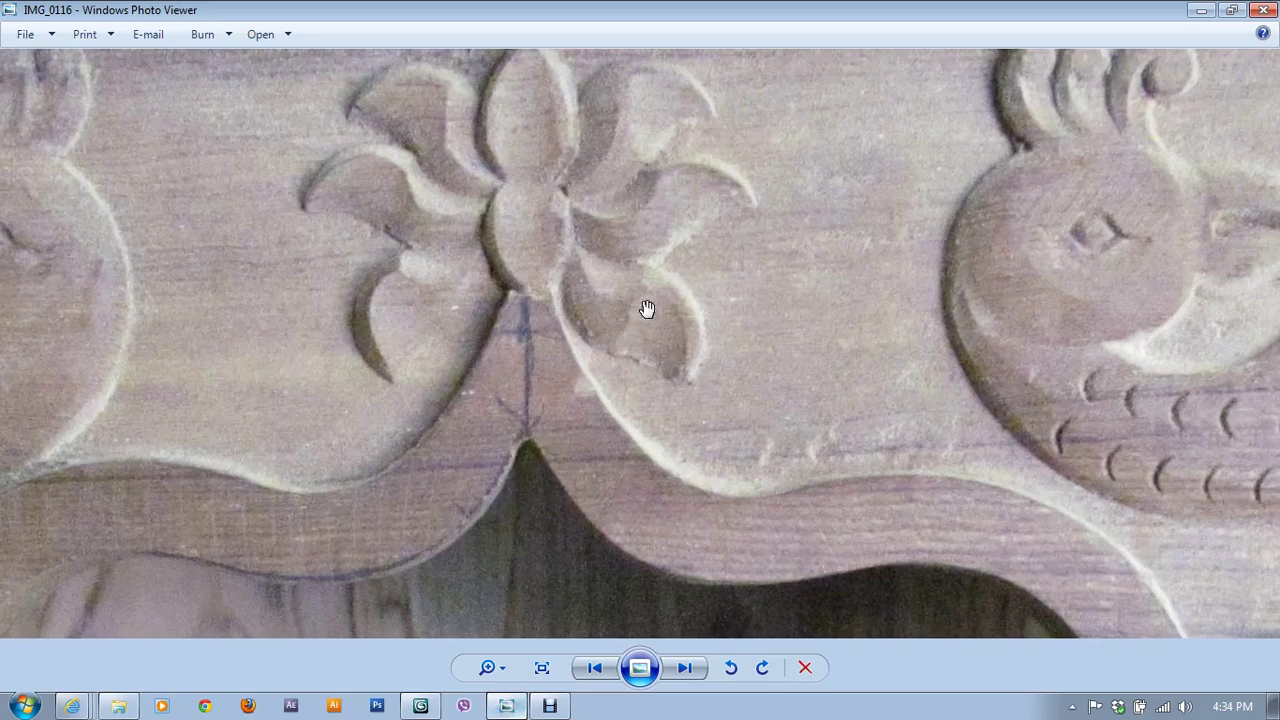
{"action": "left_click", "coordinate": [1201, 11]}
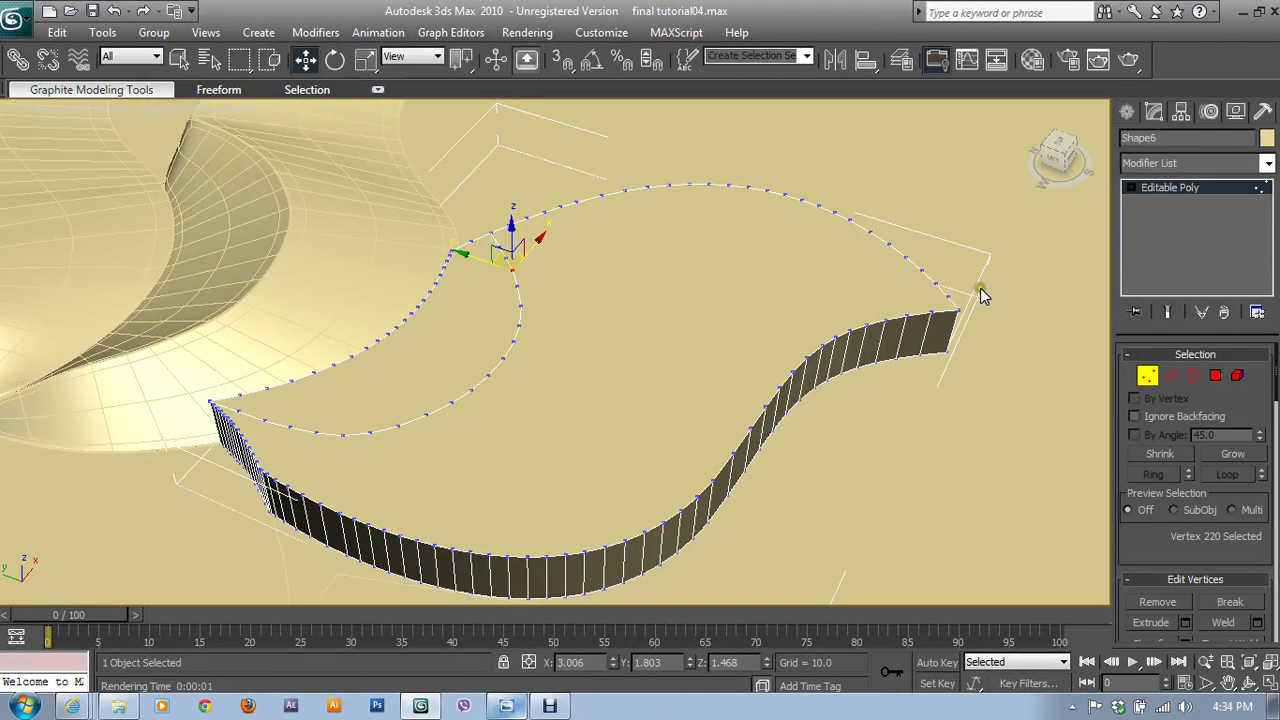
{"action": "mouse_move", "coordinate": [924, 272]}
{"action": "middle_mouse_down", "text": "alt"}
{"action": "mouse_move", "coordinate": [909, 357]}
{"action": "mouse_move", "coordinate": [986, 294]}
{"action": "mouse_move", "coordinate": [877, 421]}
{"action": "middle_mouse_up", "text": "alt"}
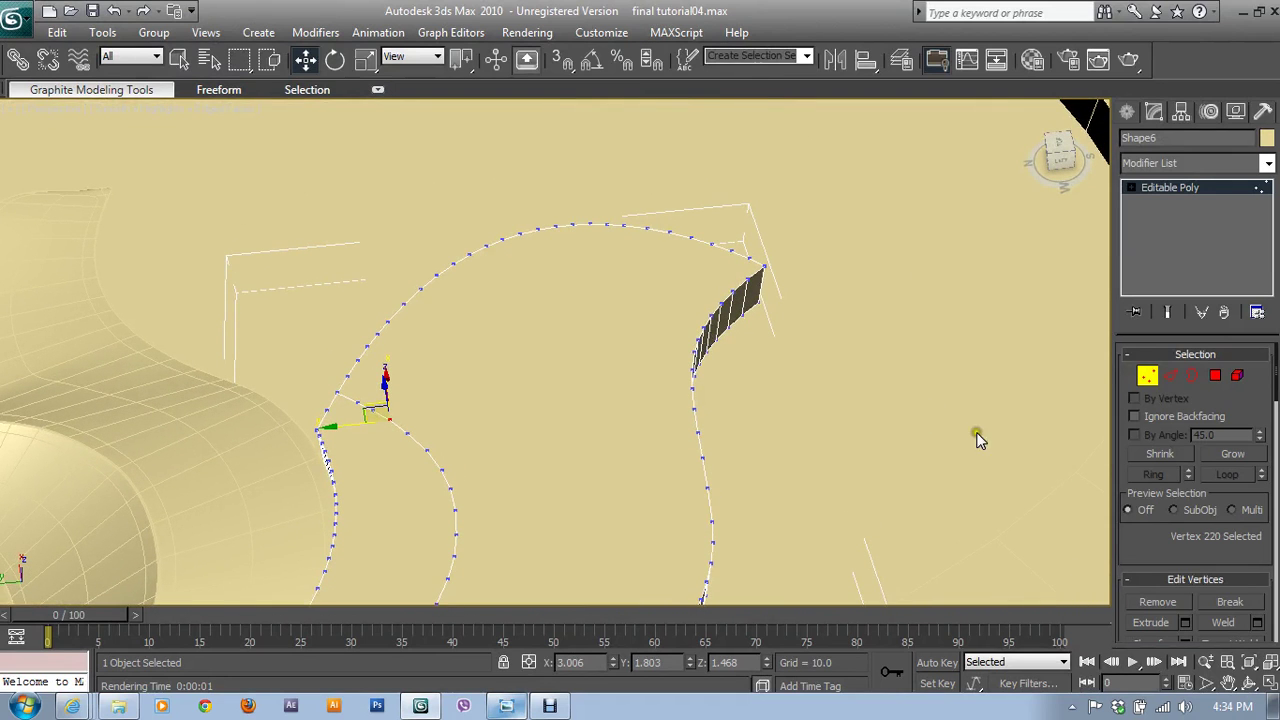
{"action": "scroll", "coordinate": [1144, 534], "scroll_direction": "down", "scroll_amount": 3}
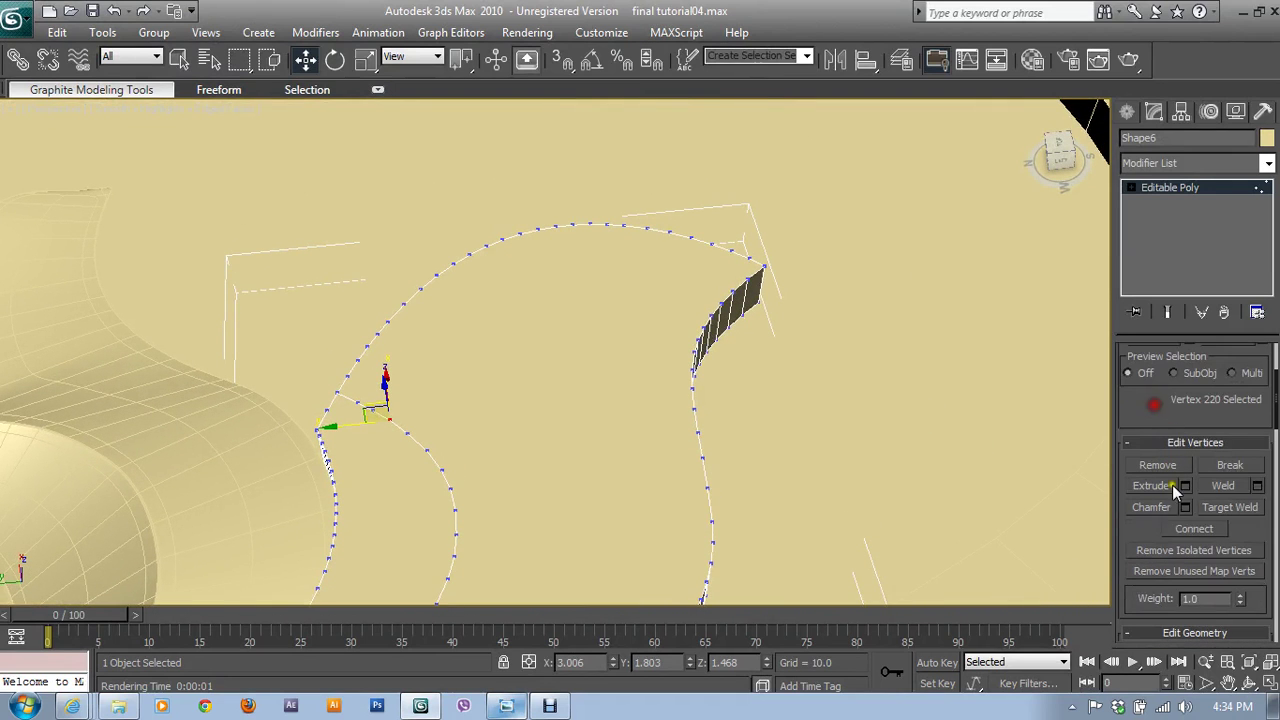
{"action": "left_click", "coordinate": [405, 430]}
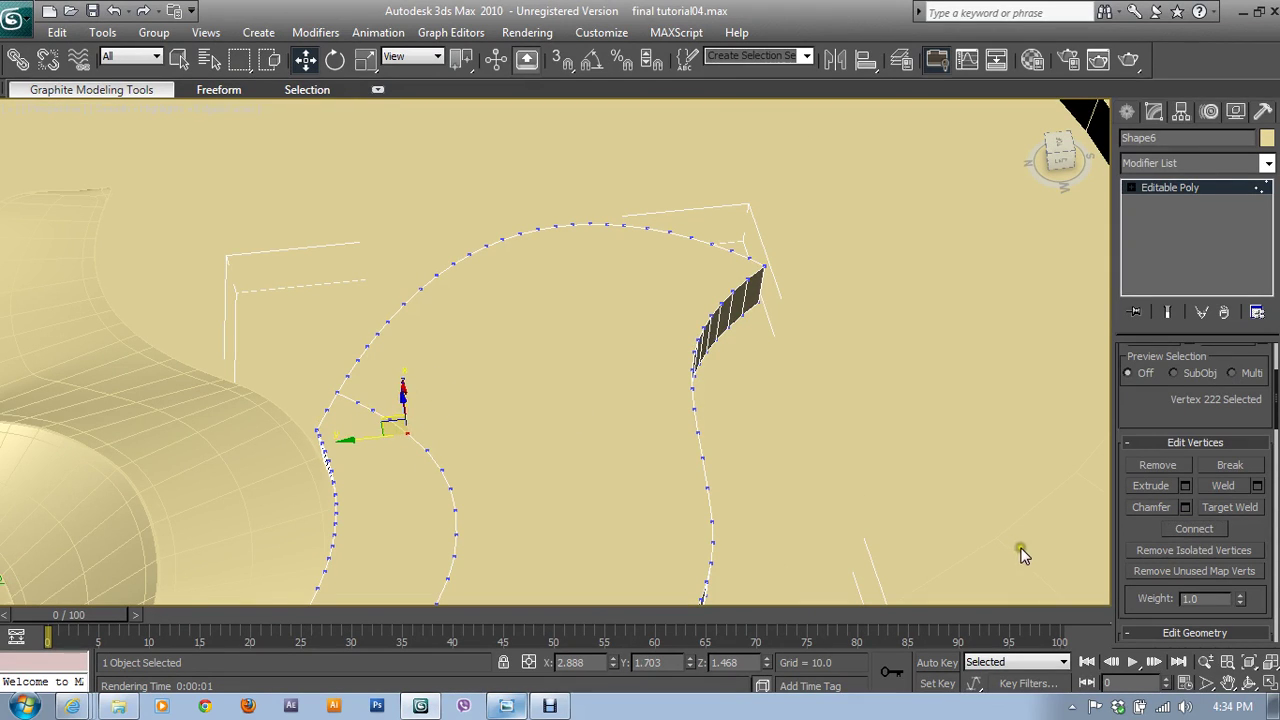
{"action": "scroll", "coordinate": [1228, 540], "scroll_direction": "down", "scroll_amount": 4}
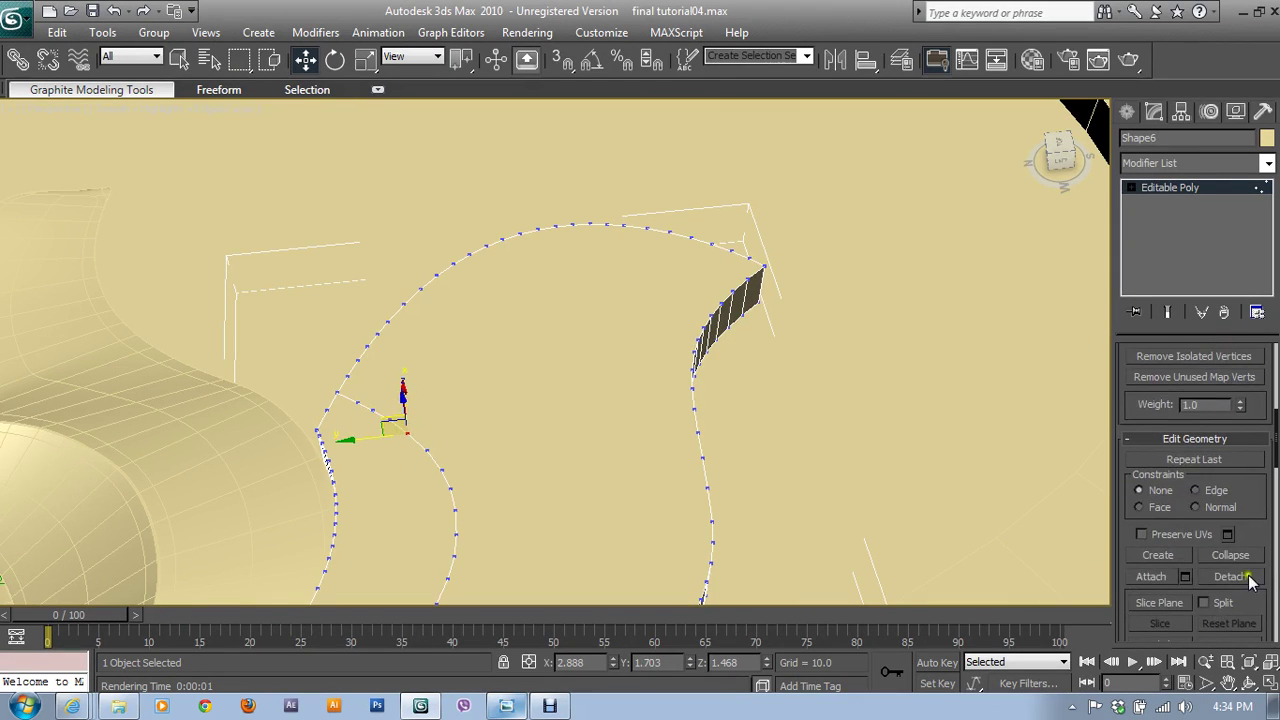
- Cut a curved row of edges across the leaf poly from the inner notch to the tip
{"action": "scroll", "coordinate": [1249, 578], "scroll_direction": "down", "scroll_amount": 2}
{"action": "scroll", "coordinate": [1252, 560], "scroll_direction": "down", "scroll_amount": 1}
{"action": "left_click", "coordinate": [1228, 495]}
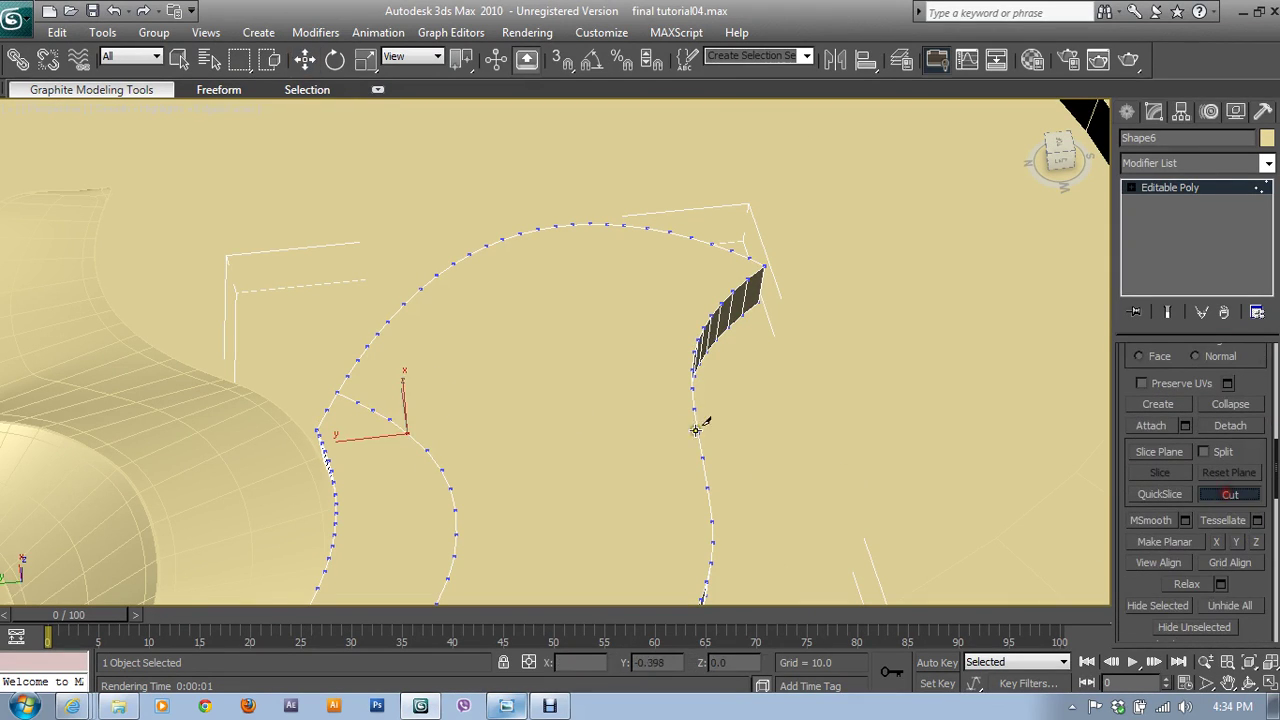
{"action": "mouse_move", "coordinate": [700, 423]}
{"action": "middle_mouse_down", "text": "alt"}
{"action": "mouse_move", "coordinate": [623, 471]}
{"action": "mouse_move", "coordinate": [537, 386]}
{"action": "middle_mouse_up", "text": "alt"}
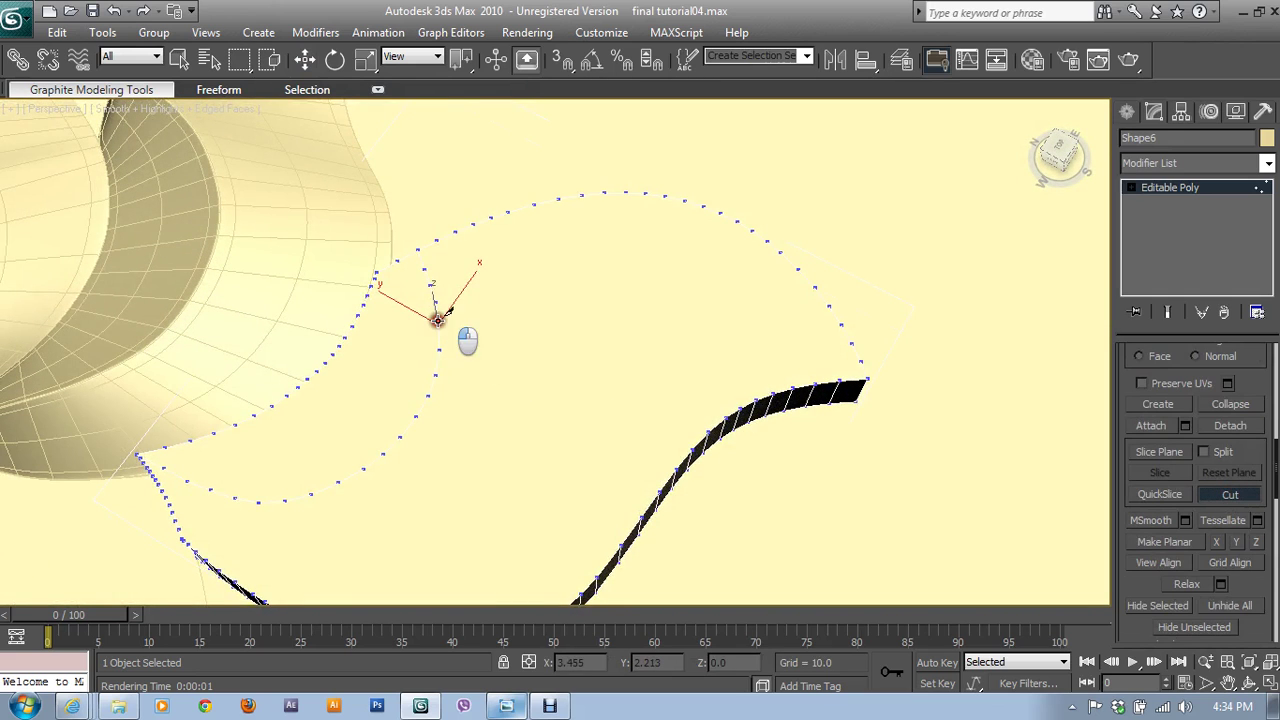
{"action": "left_click", "coordinate": [486, 292]}
{"action": "left_click", "coordinate": [521, 279]}
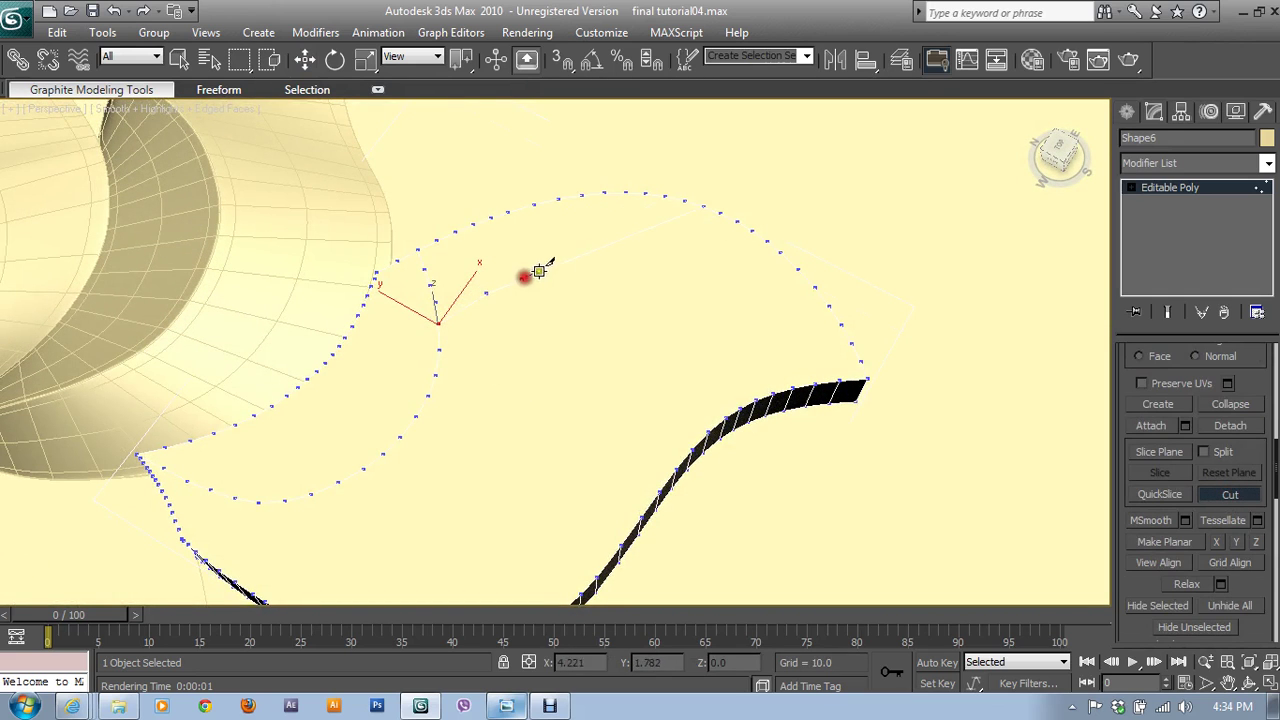
{"action": "left_click", "coordinate": [561, 266]}
{"action": "left_click", "coordinate": [621, 258]}
{"action": "left_click", "coordinate": [668, 260]}
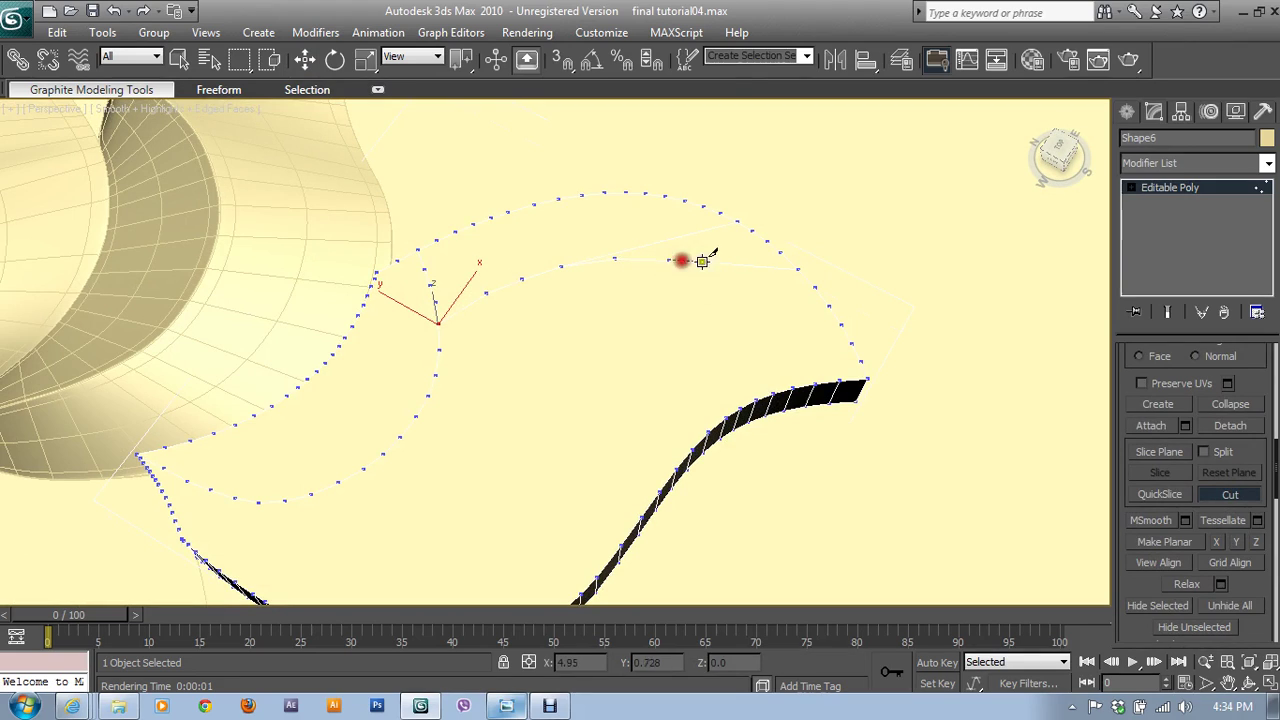
{"action": "left_click", "coordinate": [727, 272]}
{"action": "left_click", "coordinate": [778, 287]}
{"action": "left_click", "coordinate": [808, 311]}
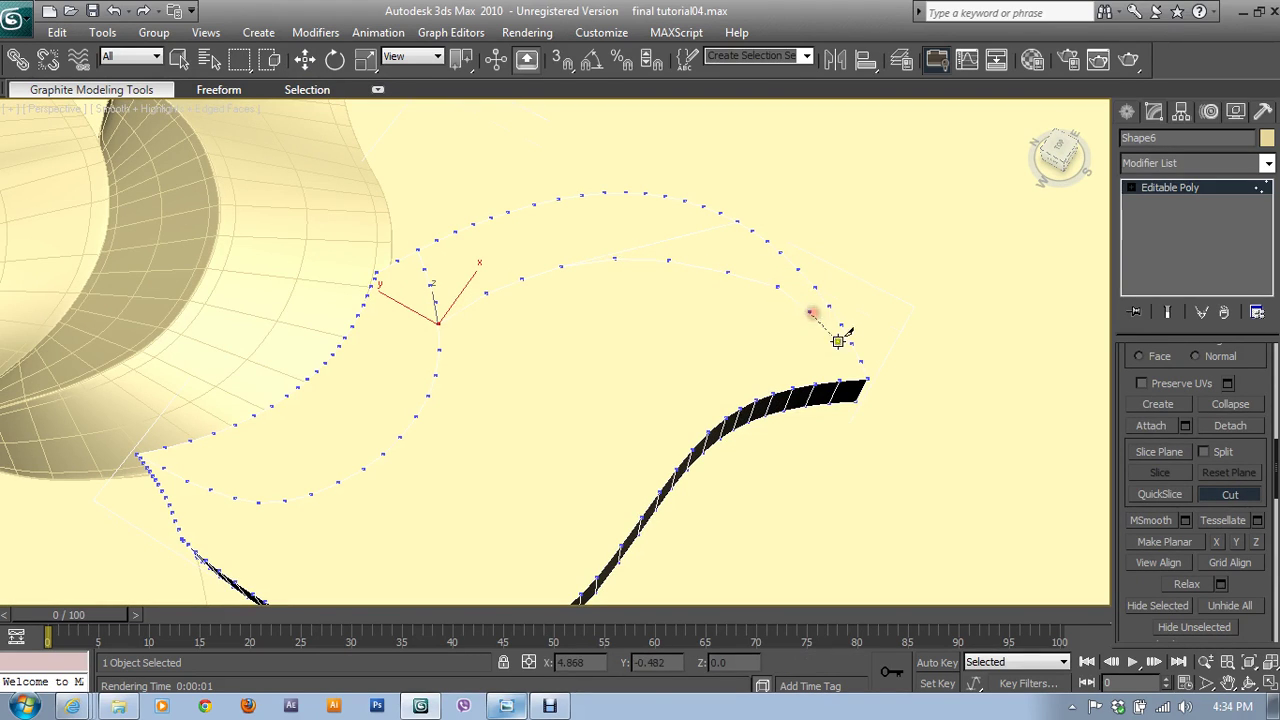
{"action": "right_click", "coordinate": [875, 375]}
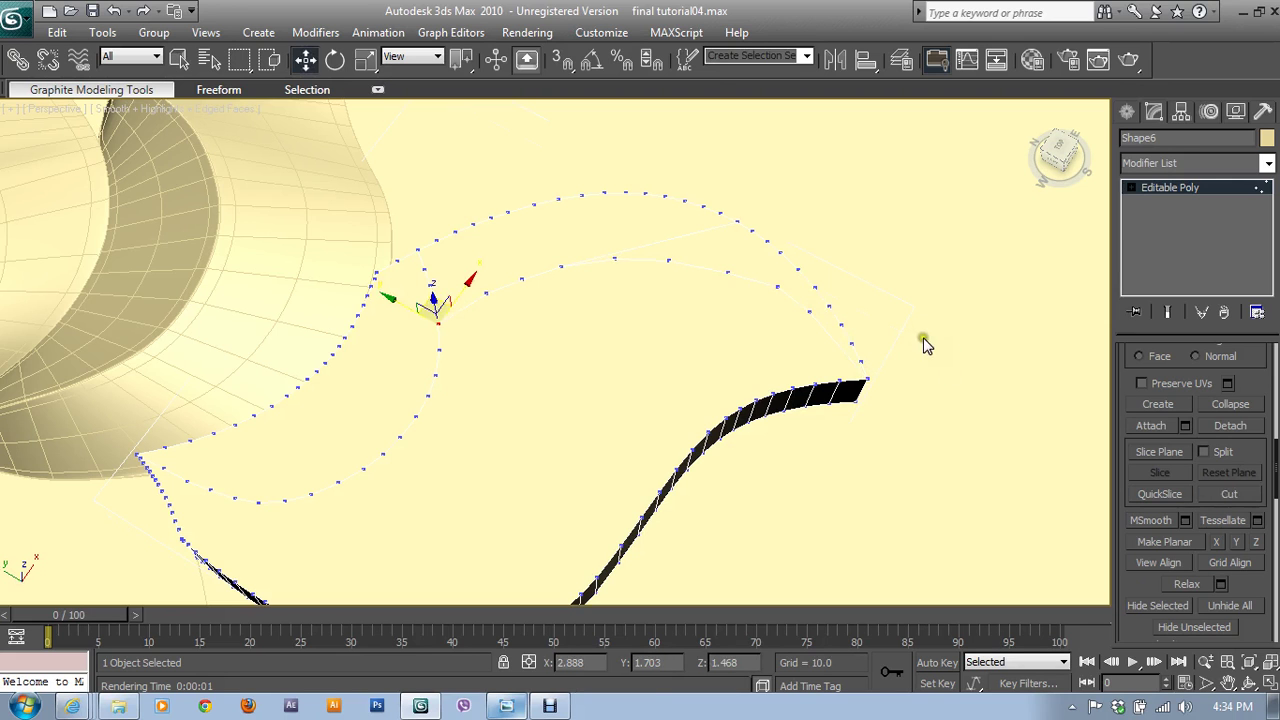
- Maximize the Top viewport and zoom in on the leaf
{"action": "key", "text": "alt+w"}
{"action": "right_click", "coordinate": [446, 260]}
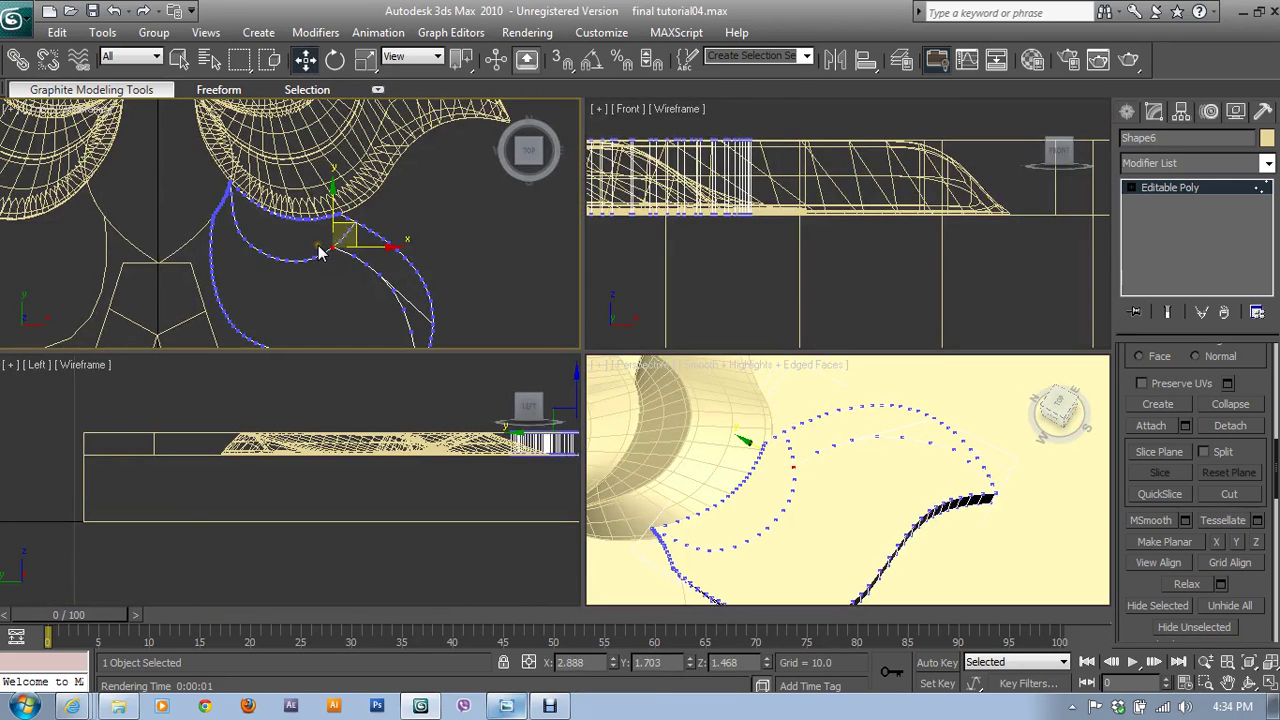
{"action": "key", "text": "alt+w"}
{"action": "scroll", "coordinate": [640, 334], "scroll_direction": "up", "scroll_amount": 3}
{"action": "scroll", "coordinate": [703, 385], "scroll_direction": "up", "scroll_amount": 1}
- Remove the stray straight edge near the leaf tip at Edge level
{"action": "scroll", "coordinate": [703, 385], "scroll_direction": "up", "scroll_amount": 1}
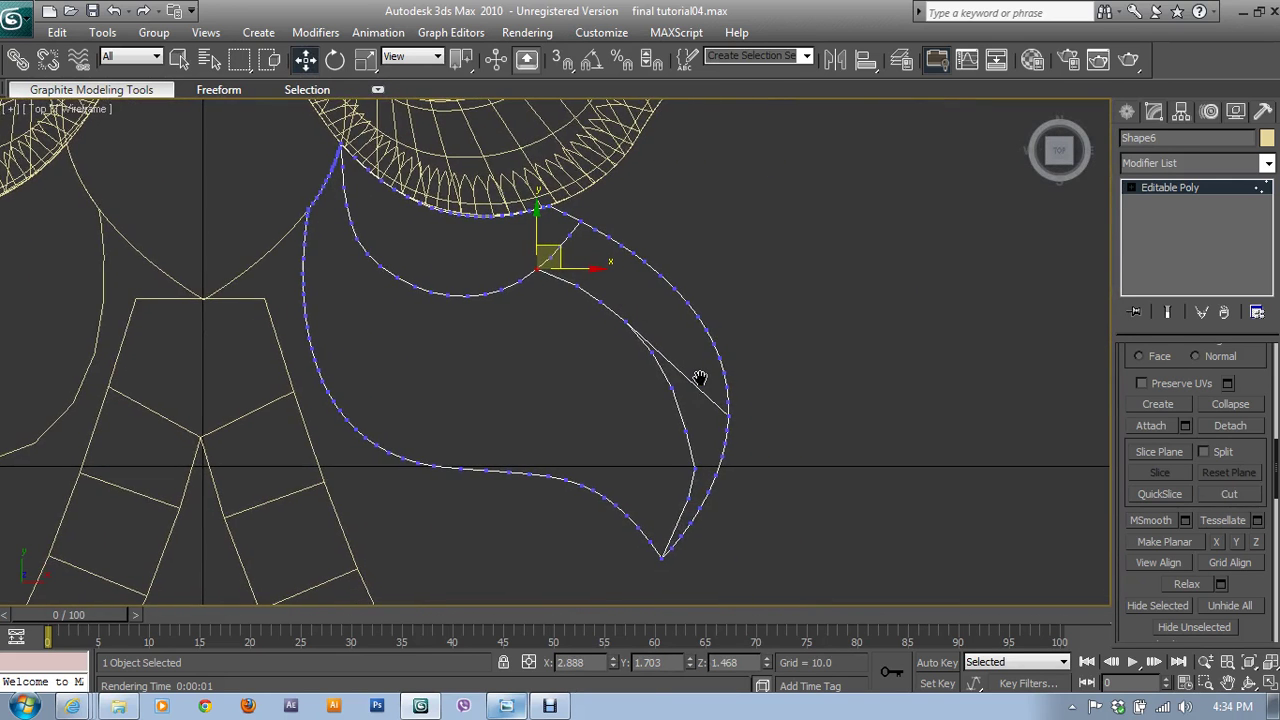
{"action": "scroll", "coordinate": [700, 377], "scroll_direction": "up", "scroll_amount": 2}
{"action": "scroll", "coordinate": [611, 369], "scroll_direction": "up", "scroll_amount": 2}
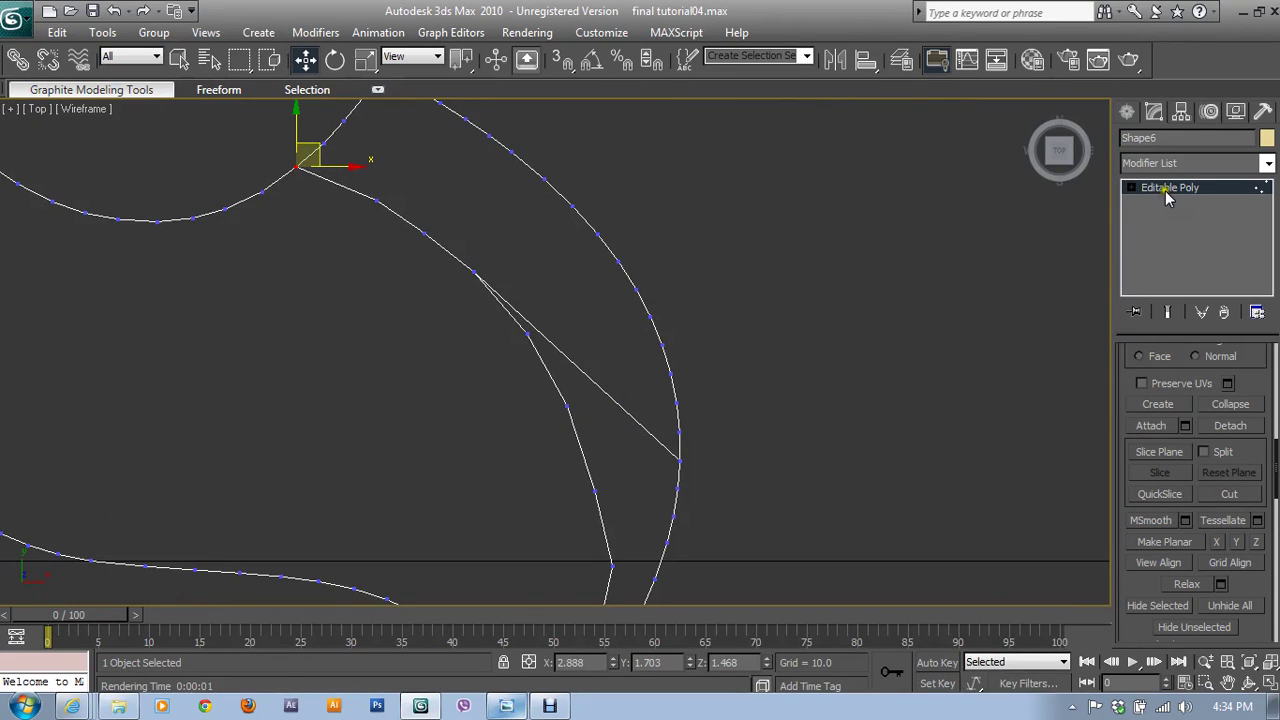
{"action": "left_click", "coordinate": [1165, 188]}
{"action": "left_click", "coordinate": [1170, 375]}
{"action": "left_click", "coordinate": [597, 383]}
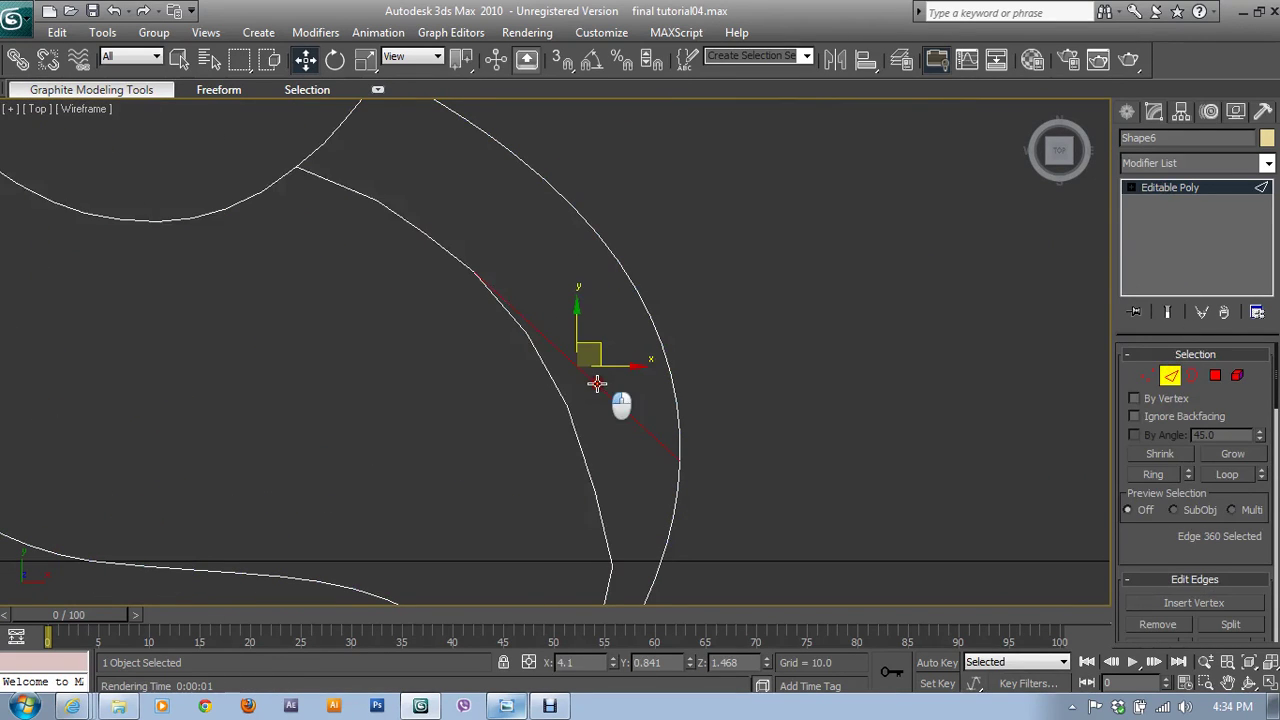
{"action": "scroll", "coordinate": [1160, 556], "scroll_direction": "down", "scroll_amount": 1}
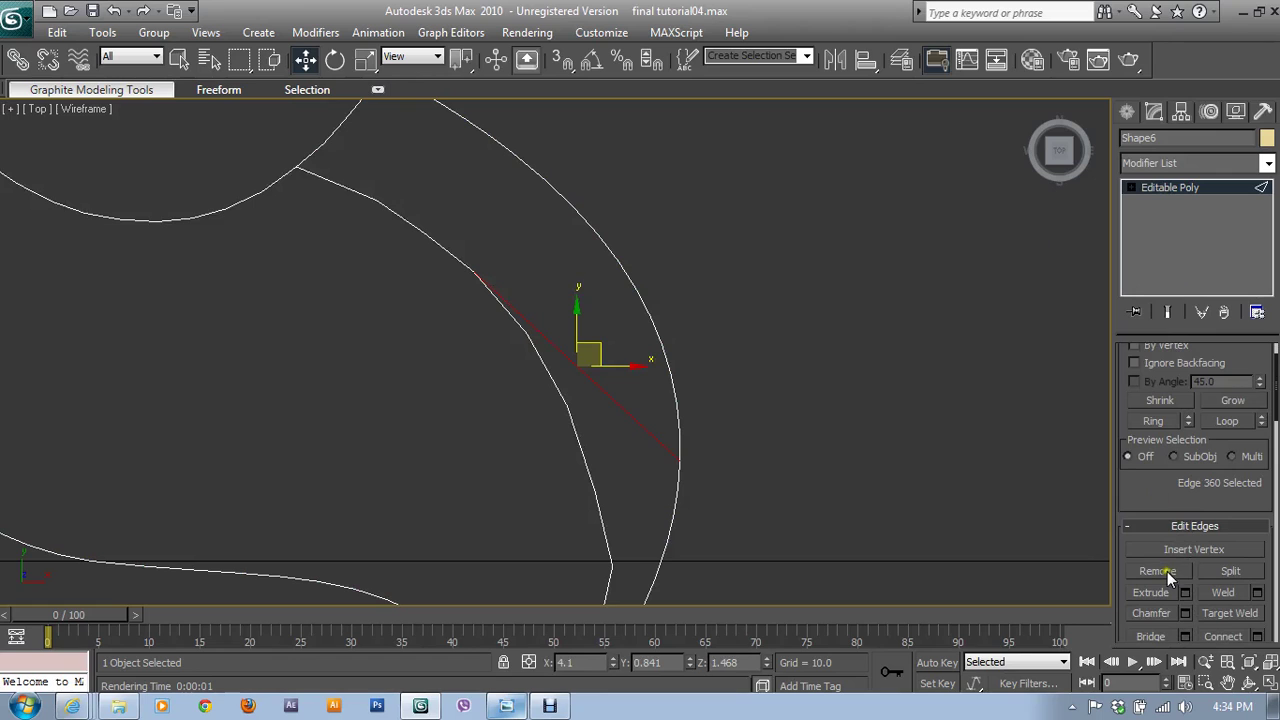
{"action": "left_click", "coordinate": [1167, 571]}
{"action": "middle_click_drag", "start_coordinate": [474, 341], "coordinate": [532, 385]}
- Nudge the cut's starting vertex and the next inner-curve vertex up-left
{"action": "key", "text": "1"}
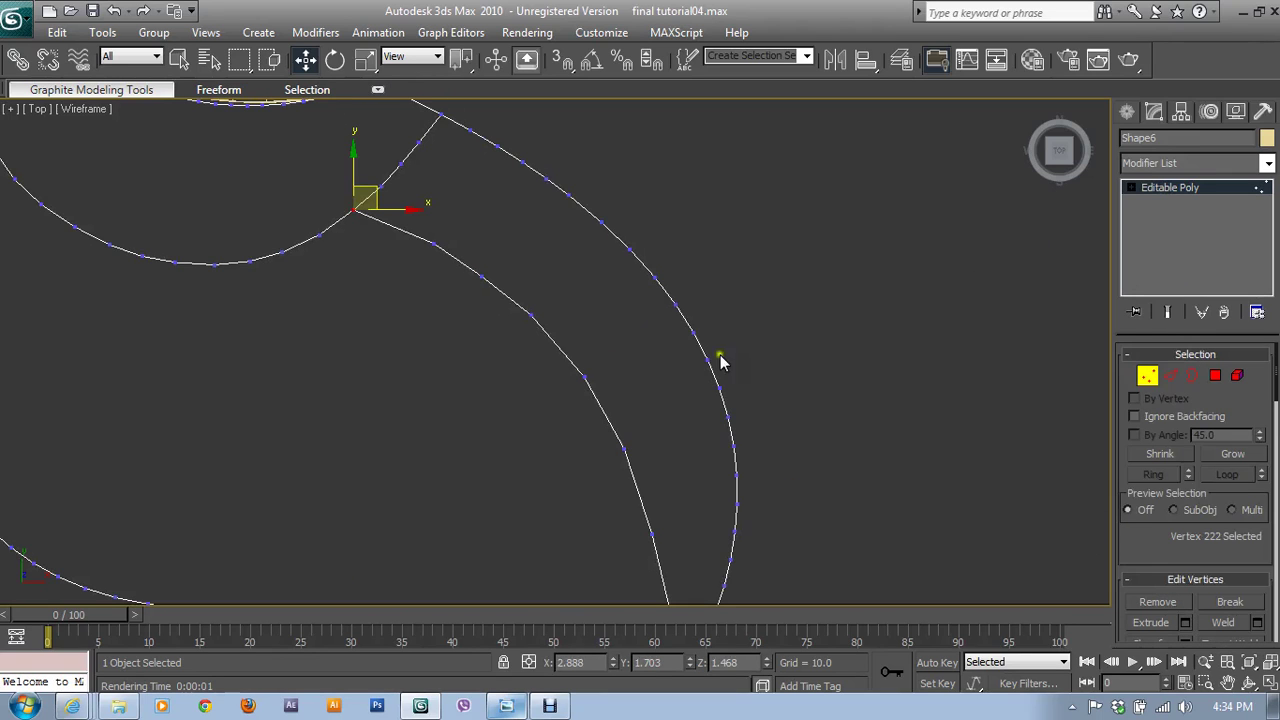
{"action": "left_click", "coordinate": [1146, 376]}
{"action": "left_click", "coordinate": [1146, 376]}
{"action": "middle_click_drag", "start_coordinate": [557, 413], "coordinate": [543, 343]}
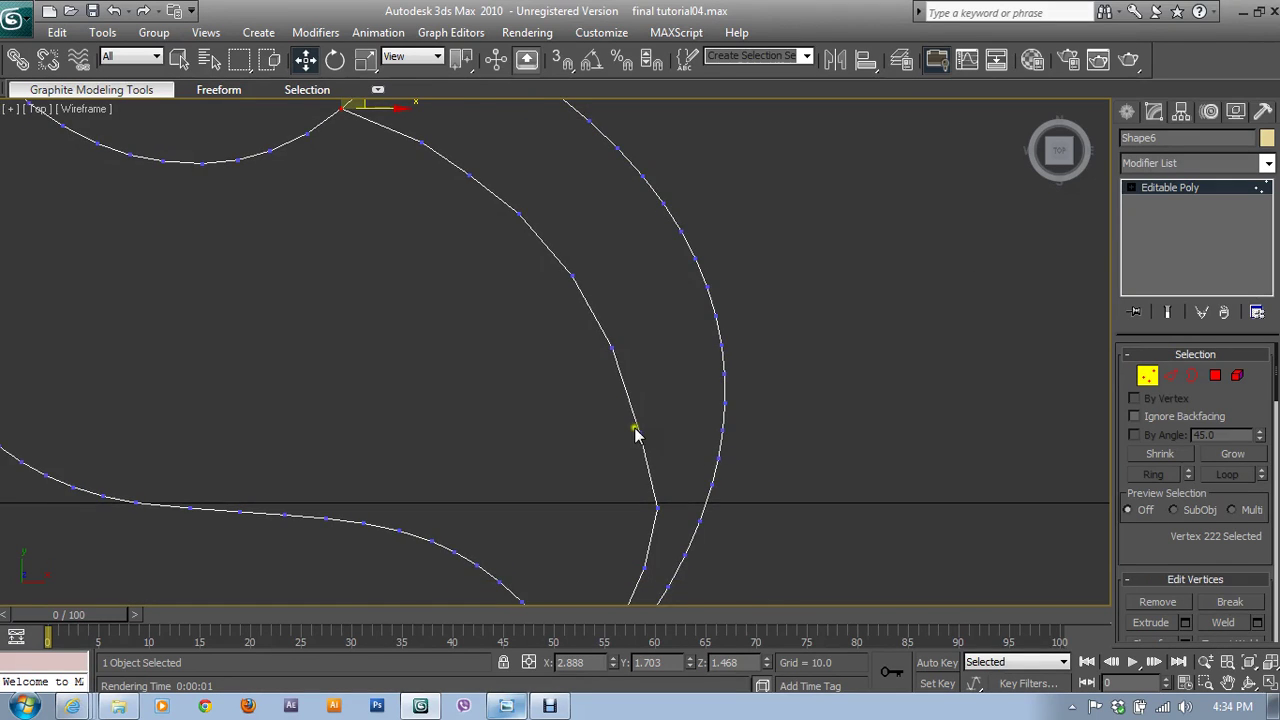
{"action": "middle_click_drag", "start_coordinate": [634, 434], "coordinate": [628, 503]}
{"action": "left_click_drag", "start_coordinate": [463, 334], "coordinate": [515, 372]}
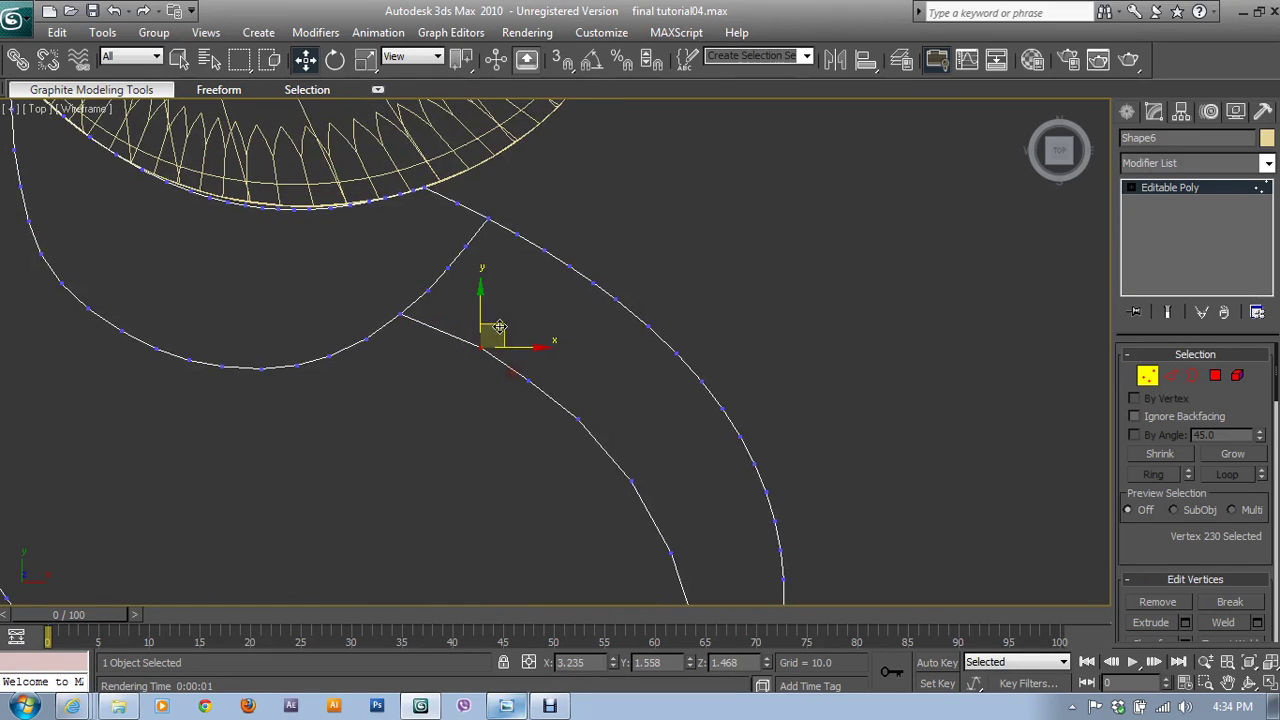
{"action": "mouse_move", "coordinate": [492, 330]}
{"action": "left_mouse_down"}
{"action": "mouse_move", "coordinate": [467, 310]}
{"action": "mouse_move", "coordinate": [488, 334]}
{"action": "left_mouse_up"}
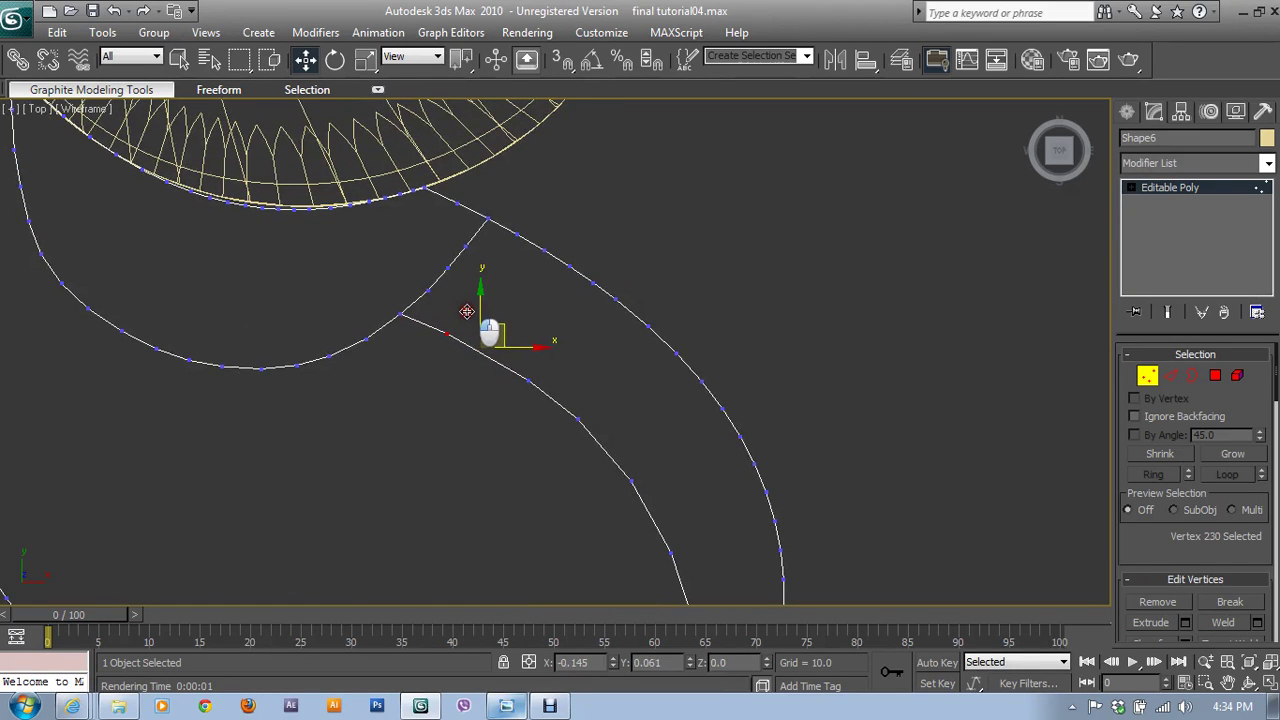
{"action": "left_click", "coordinate": [527, 374]}
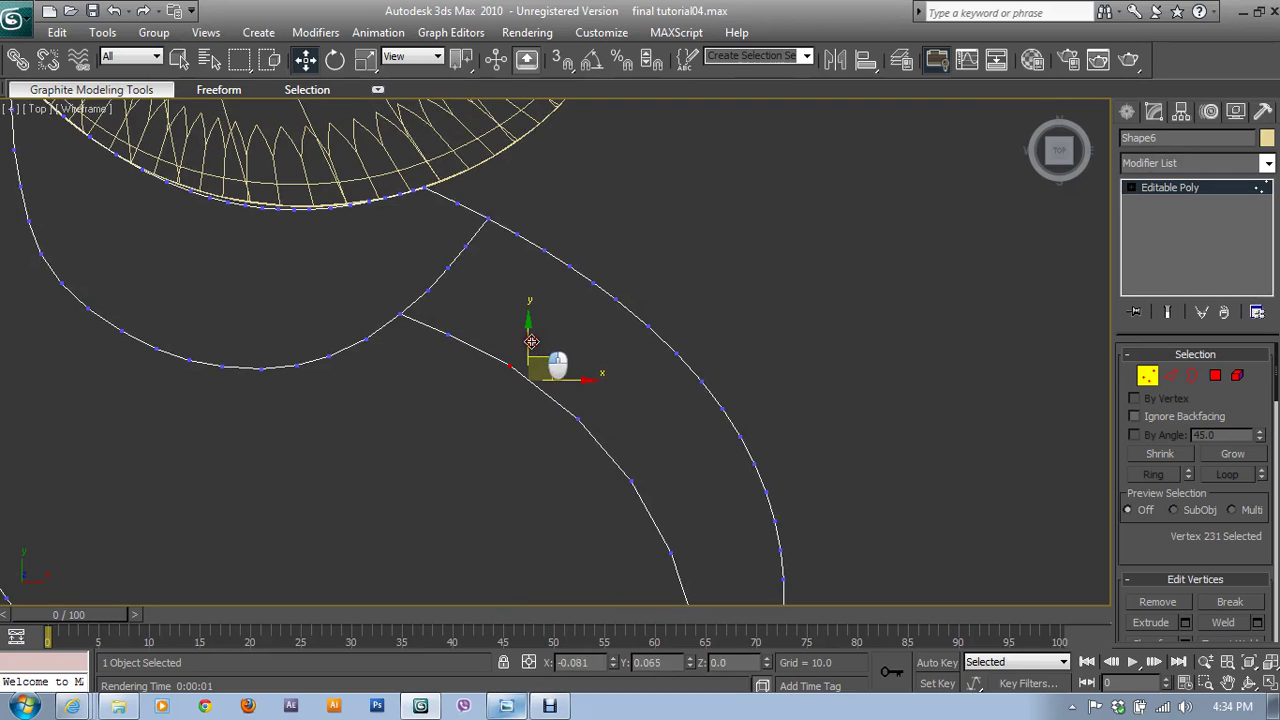
{"action": "mouse_move", "coordinate": [527, 335]}
{"action": "left_mouse_down"}
{"action": "mouse_move", "coordinate": [543, 357]}
{"action": "mouse_move", "coordinate": [524, 337]}
{"action": "left_mouse_up"}
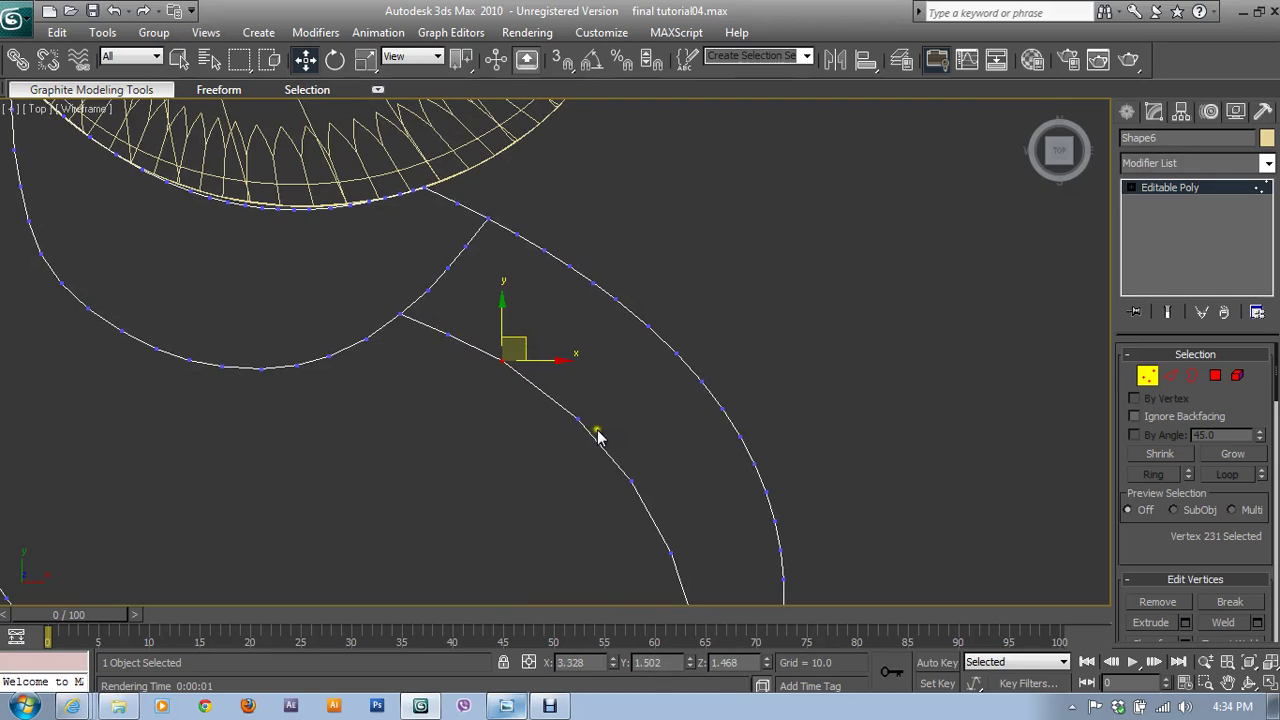
- Move the remaining inner-curve vertices up-left so the curve runs smoothly toward the tip
{"action": "left_click_drag", "start_coordinate": [597, 434], "coordinate": [578, 410]}
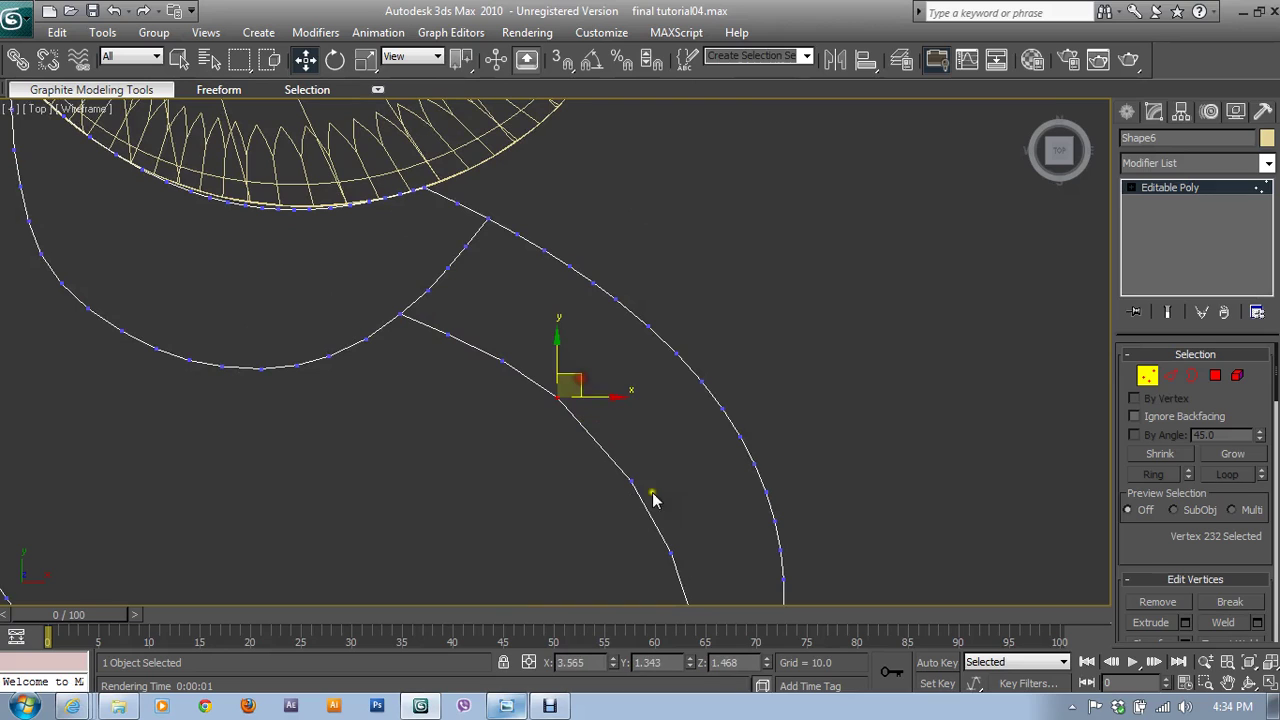
{"action": "left_click_drag", "start_coordinate": [652, 493], "coordinate": [623, 391]}
{"action": "middle_click_drag", "start_coordinate": [671, 517], "coordinate": [634, 394]}
{"action": "left_click", "coordinate": [625, 428]}
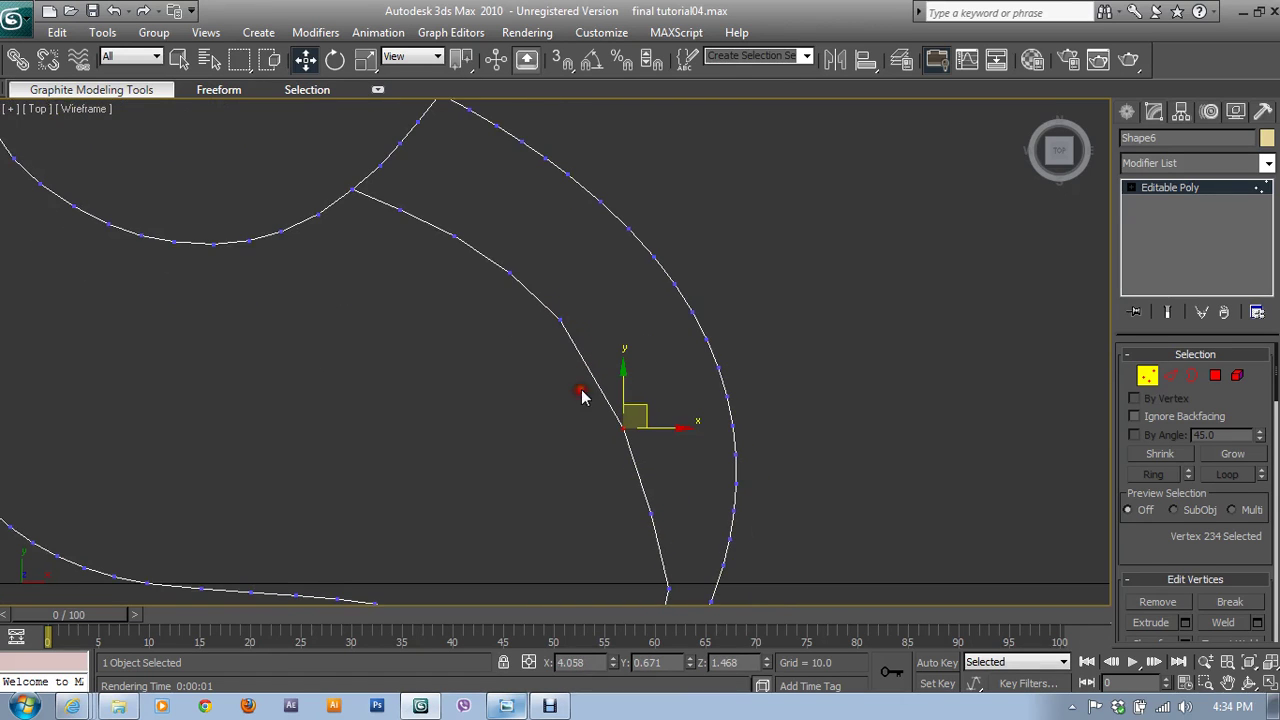
{"action": "left_click_drag", "start_coordinate": [655, 413], "coordinate": [633, 356]}
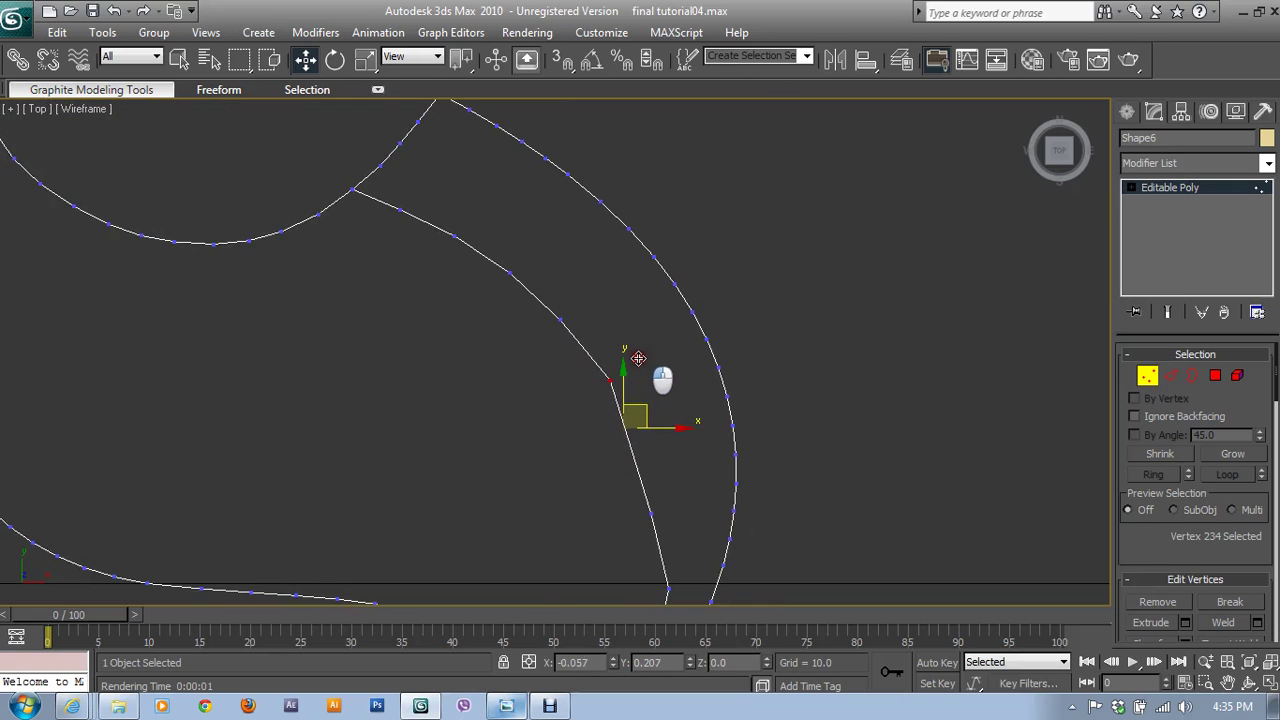
{"action": "middle_click_drag", "start_coordinate": [667, 436], "coordinate": [651, 309]}
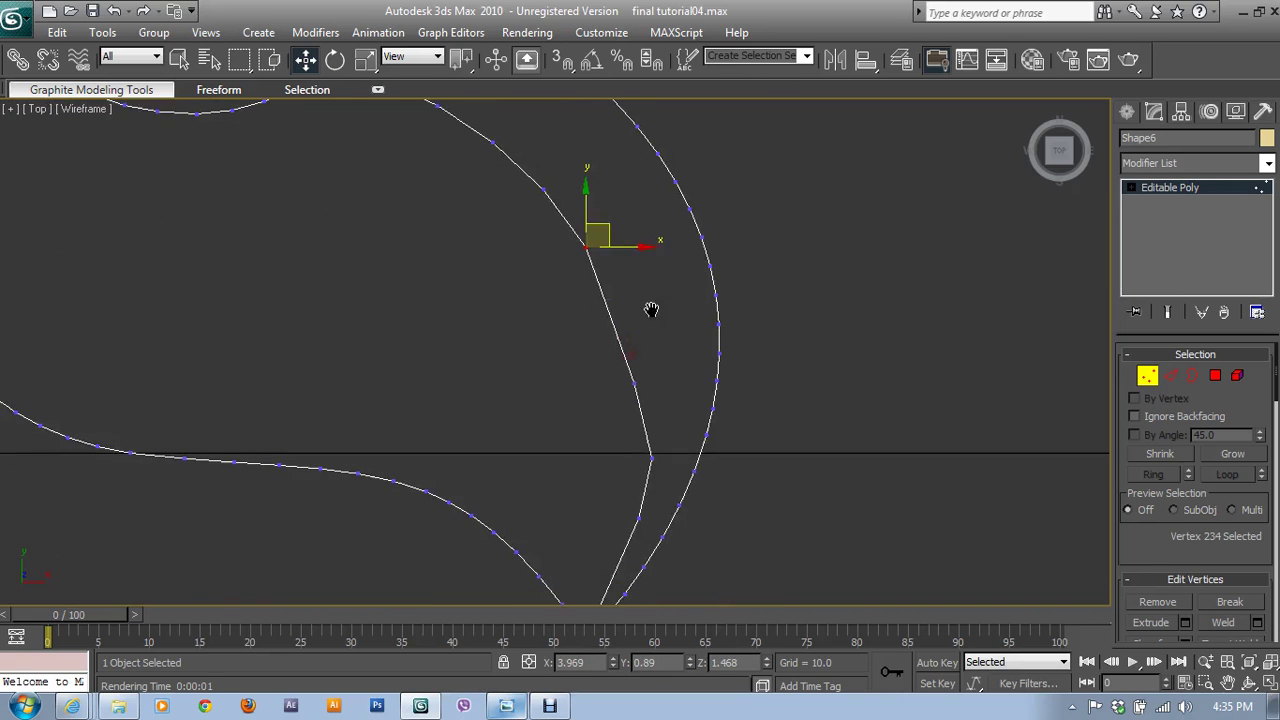
{"action": "mouse_move", "coordinate": [623, 358]}
{"action": "left_mouse_down"}
{"action": "mouse_move", "coordinate": [664, 384]}
{"action": "mouse_move", "coordinate": [642, 290]}
{"action": "left_mouse_up"}
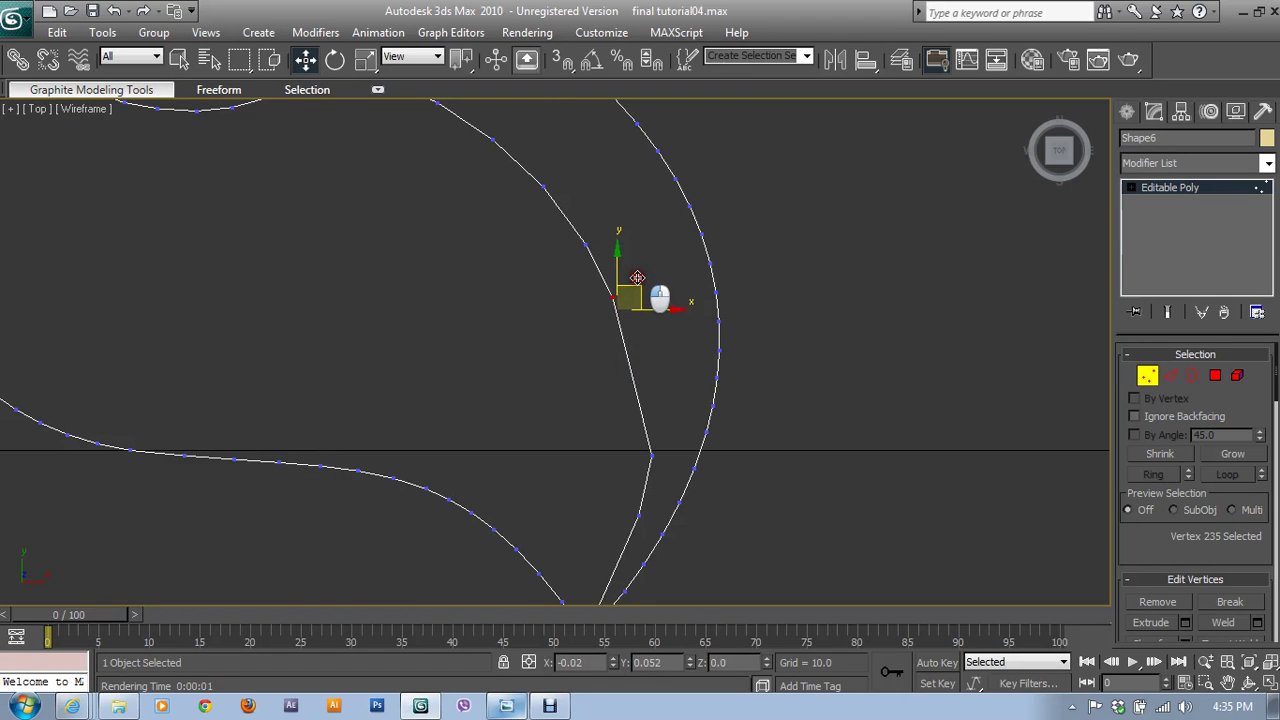
{"action": "left_click_drag", "start_coordinate": [650, 295], "coordinate": [645, 284]}
{"action": "mouse_move", "coordinate": [1122, 549]}
{"action": "left_mouse_down"}
{"action": "mouse_move", "coordinate": [1190, 441]}
{"action": "mouse_move", "coordinate": [1157, 606]}
{"action": "left_mouse_up"}
{"action": "key", "text": "2"}
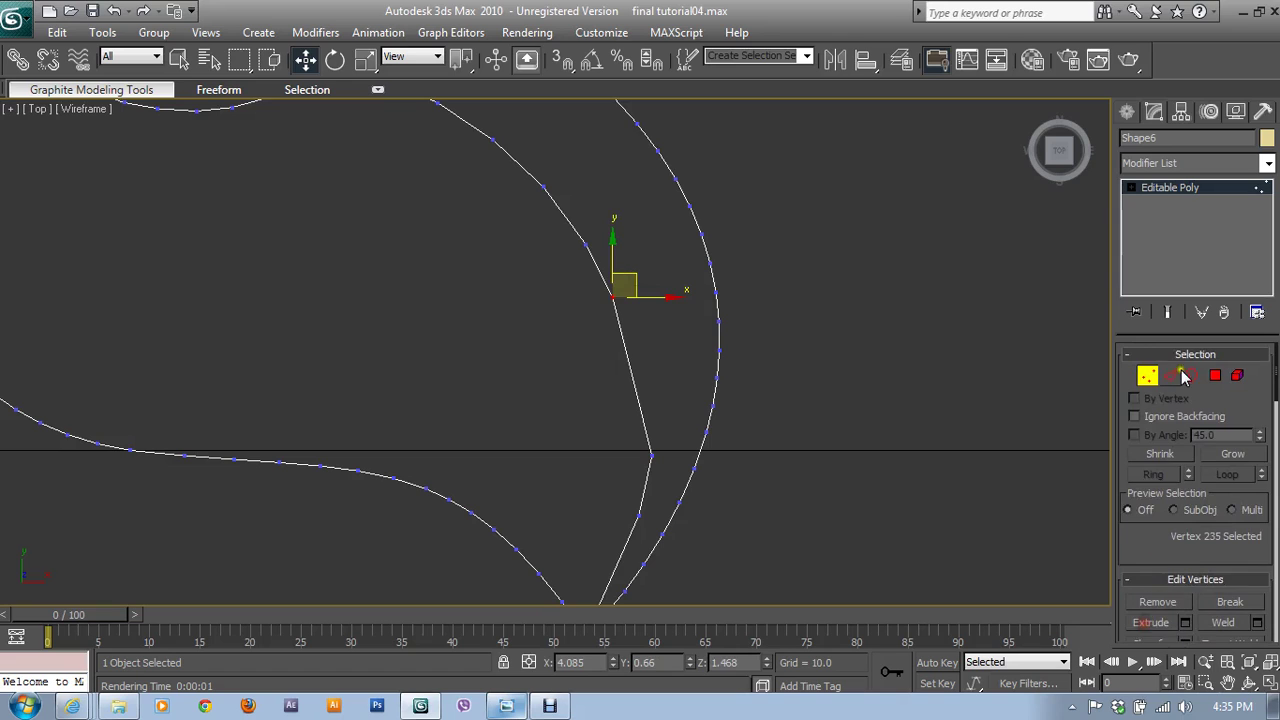
{"action": "left_click_drag", "start_coordinate": [1168, 533], "coordinate": [1145, 365]}
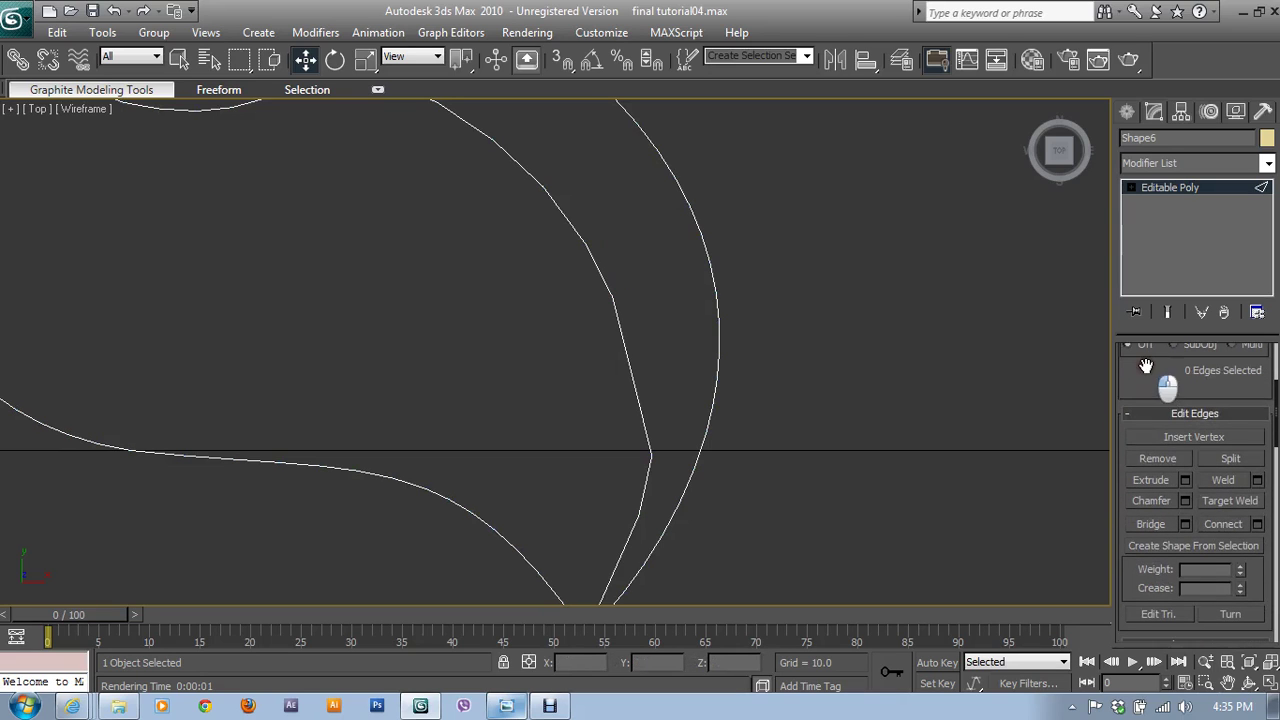
- Insert a new vertex on the inner-curve edge near the leaf's lower tip
{"action": "left_click", "coordinate": [1170, 437]}
{"action": "left_click", "coordinate": [640, 401]}
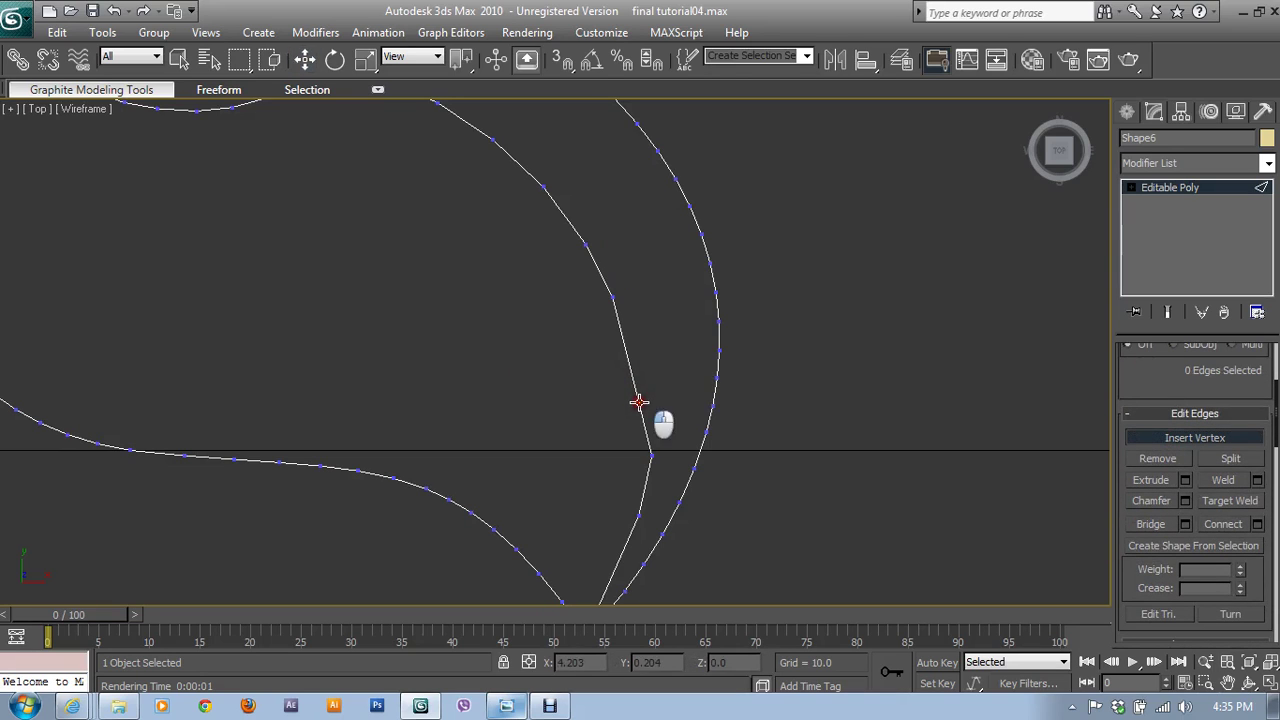
{"action": "mouse_move", "coordinate": [648, 446]}
{"action": "middle_mouse_down"}
{"action": "mouse_move", "coordinate": [686, 306]}
{"action": "mouse_move", "coordinate": [675, 354]}
{"action": "middle_mouse_up"}
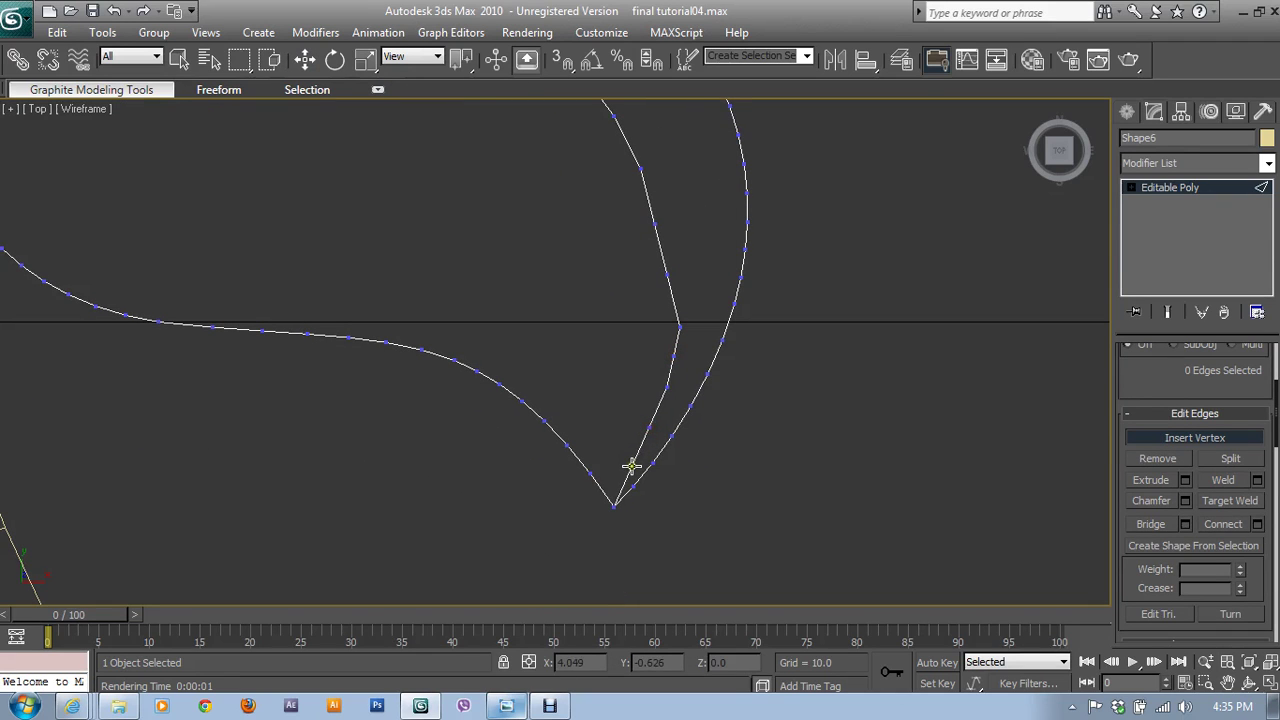
- Select and nudge inner-curve vertices near the curves' junction into line
{"action": "key", "text": "w"}
{"action": "key", "text": "1"}
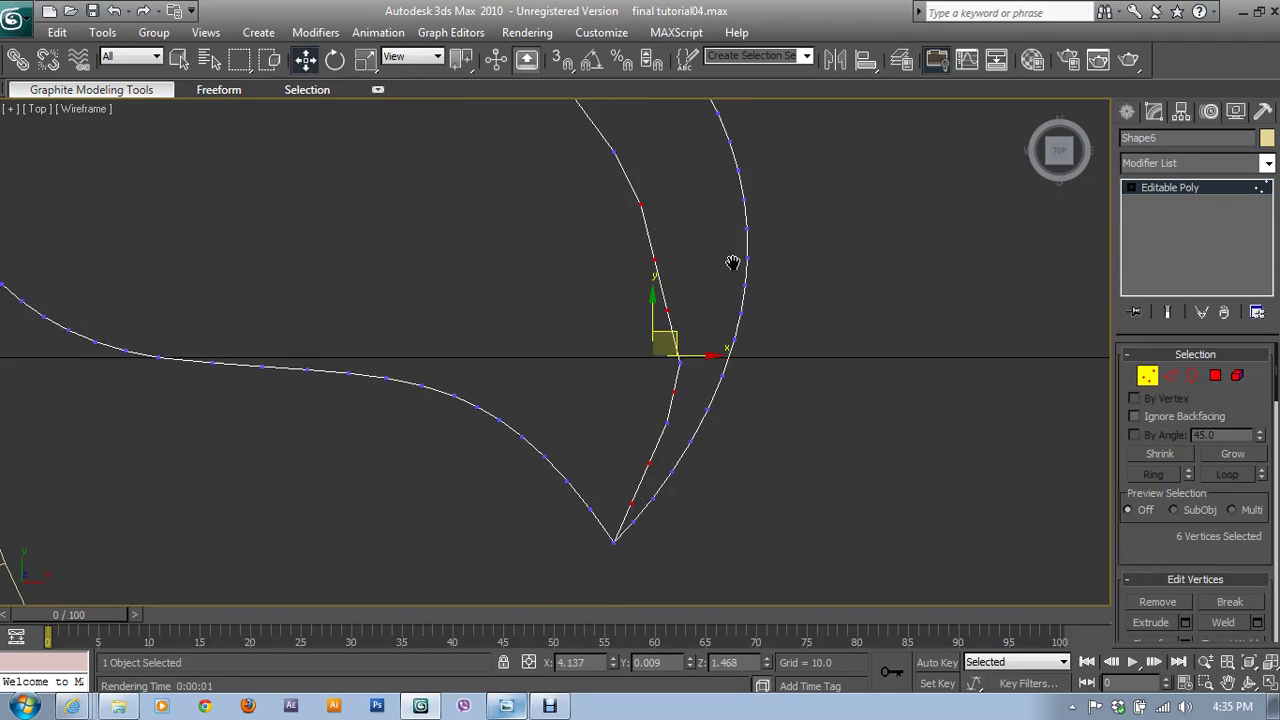
{"action": "scroll", "coordinate": [731, 266], "scroll_direction": "up", "scroll_amount": 2}
{"action": "mouse_move", "coordinate": [731, 266]}
{"action": "middle_mouse_down"}
{"action": "mouse_move", "coordinate": [608, 483]}
{"action": "mouse_move", "coordinate": [560, 440]}
{"action": "middle_mouse_up"}
{"action": "left_click", "coordinate": [546, 416]}
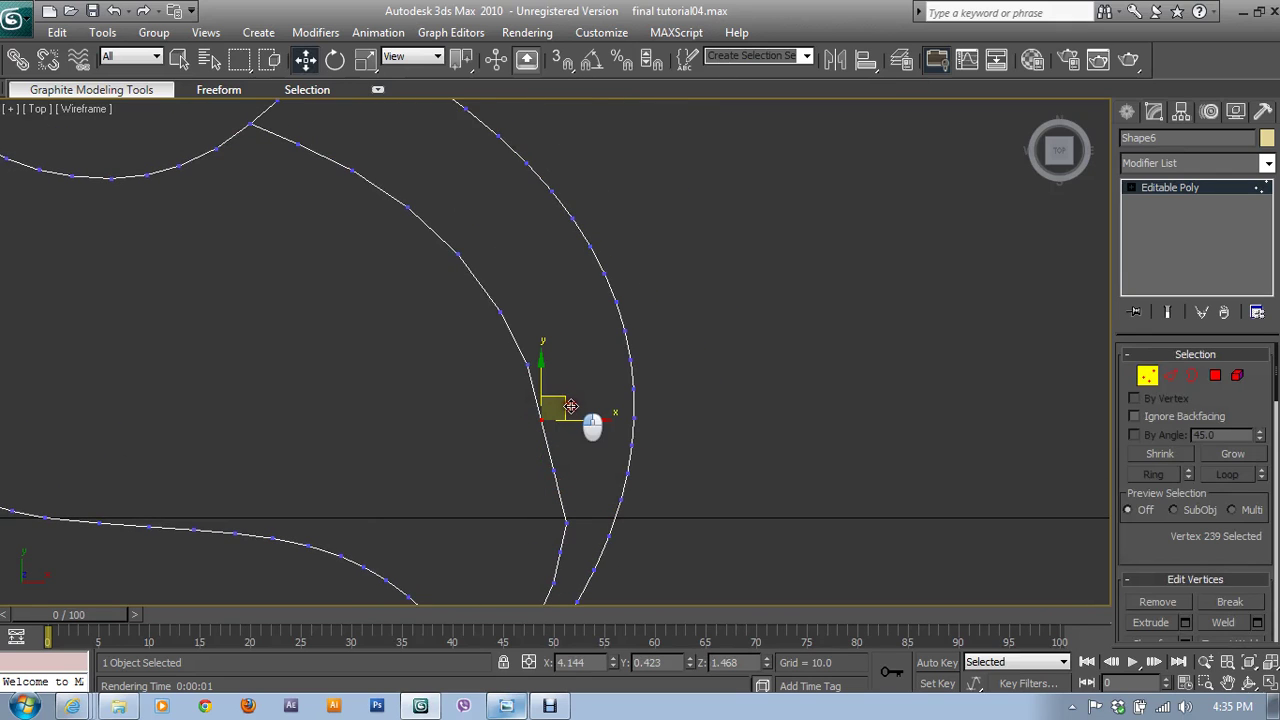
{"action": "left_click_drag", "start_coordinate": [498, 345], "coordinate": [532, 375]}
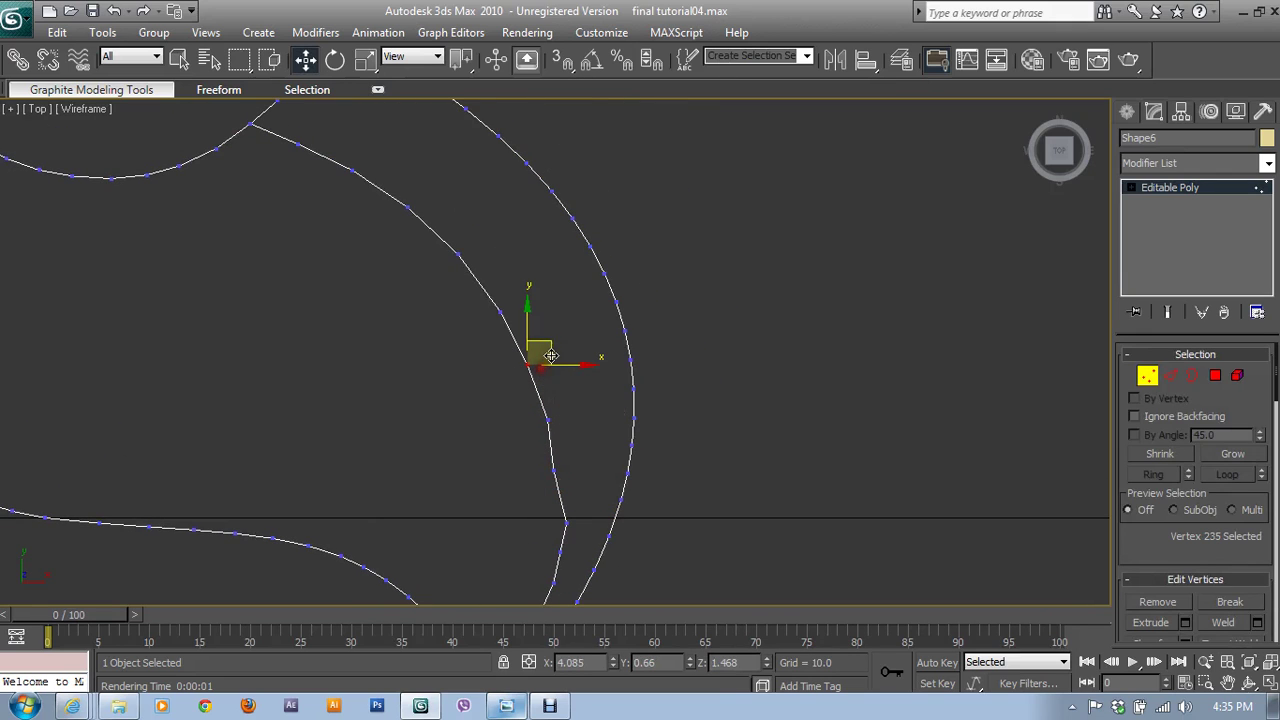
{"action": "mouse_move", "coordinate": [543, 443]}
{"action": "left_mouse_down"}
{"action": "mouse_move", "coordinate": [575, 498]}
{"action": "mouse_move", "coordinate": [569, 540]}
{"action": "mouse_move", "coordinate": [586, 507]}
{"action": "left_mouse_up"}
{"action": "middle_click_drag", "start_coordinate": [600, 515], "coordinate": [575, 336]}
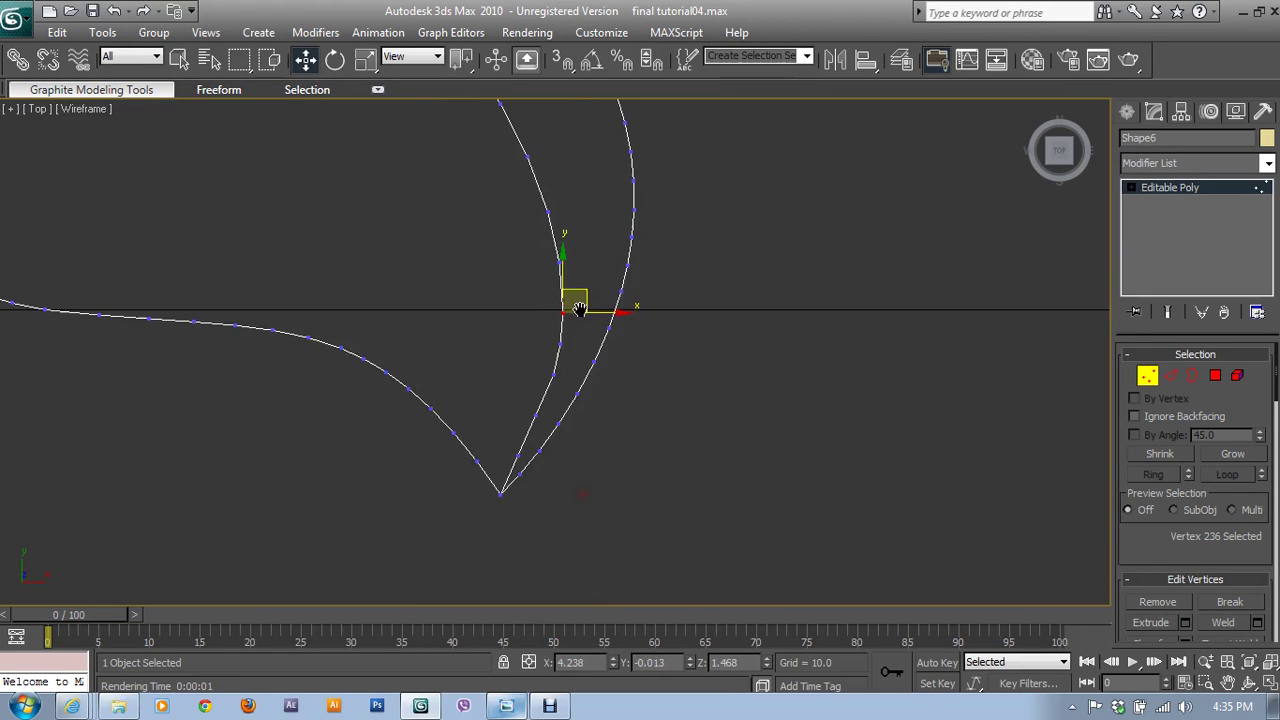
{"action": "mouse_move", "coordinate": [572, 362]}
{"action": "left_mouse_down"}
{"action": "mouse_move", "coordinate": [553, 375]}
{"action": "mouse_move", "coordinate": [575, 361]}
{"action": "left_mouse_up"}
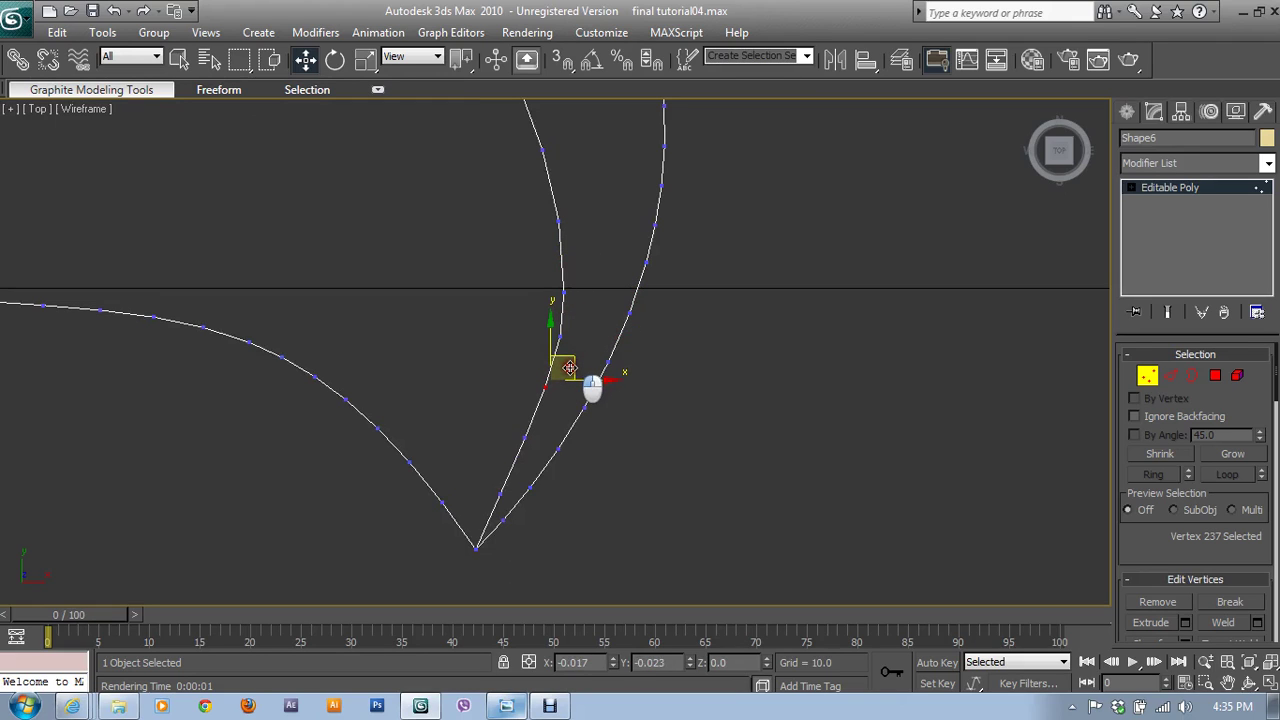
- Shift the lower vertices near the tip into place and exit Vertex mode
{"action": "left_click", "coordinate": [528, 435]}
{"action": "left_click_drag", "start_coordinate": [554, 415], "coordinate": [557, 415]}
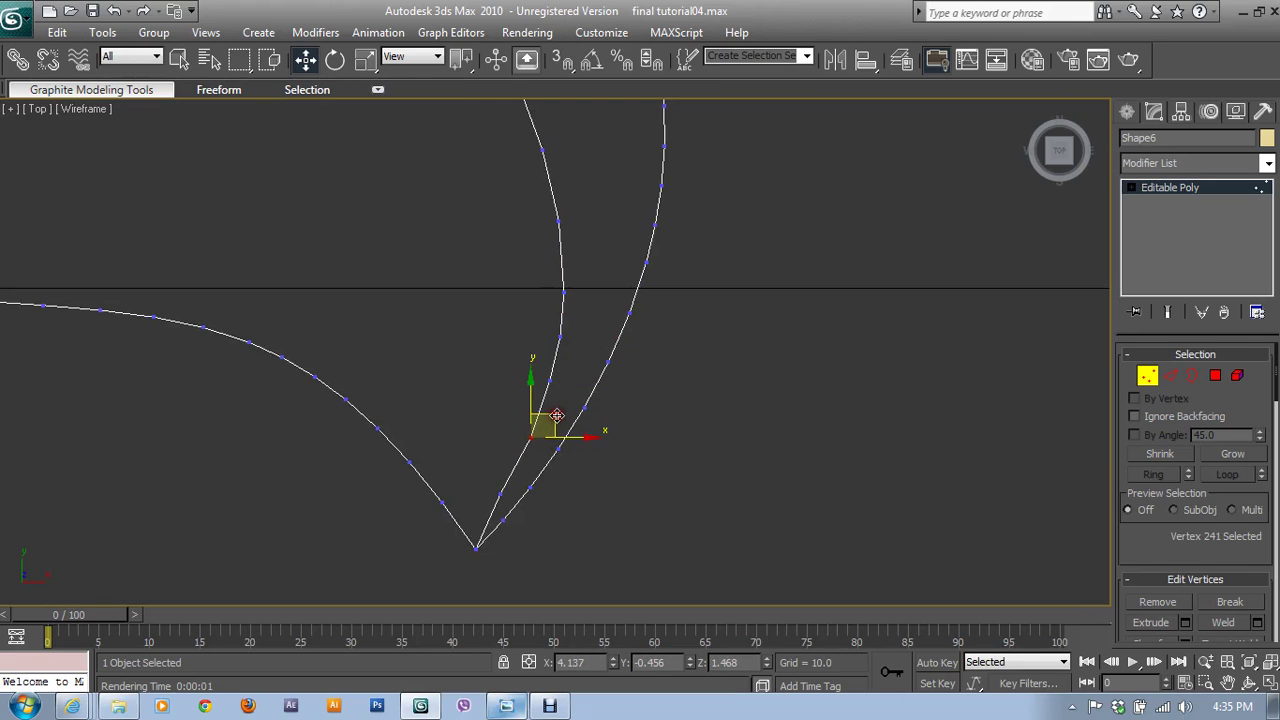
{"action": "left_click", "coordinate": [501, 490]}
{"action": "left_click_drag", "start_coordinate": [524, 470], "coordinate": [524, 469]}
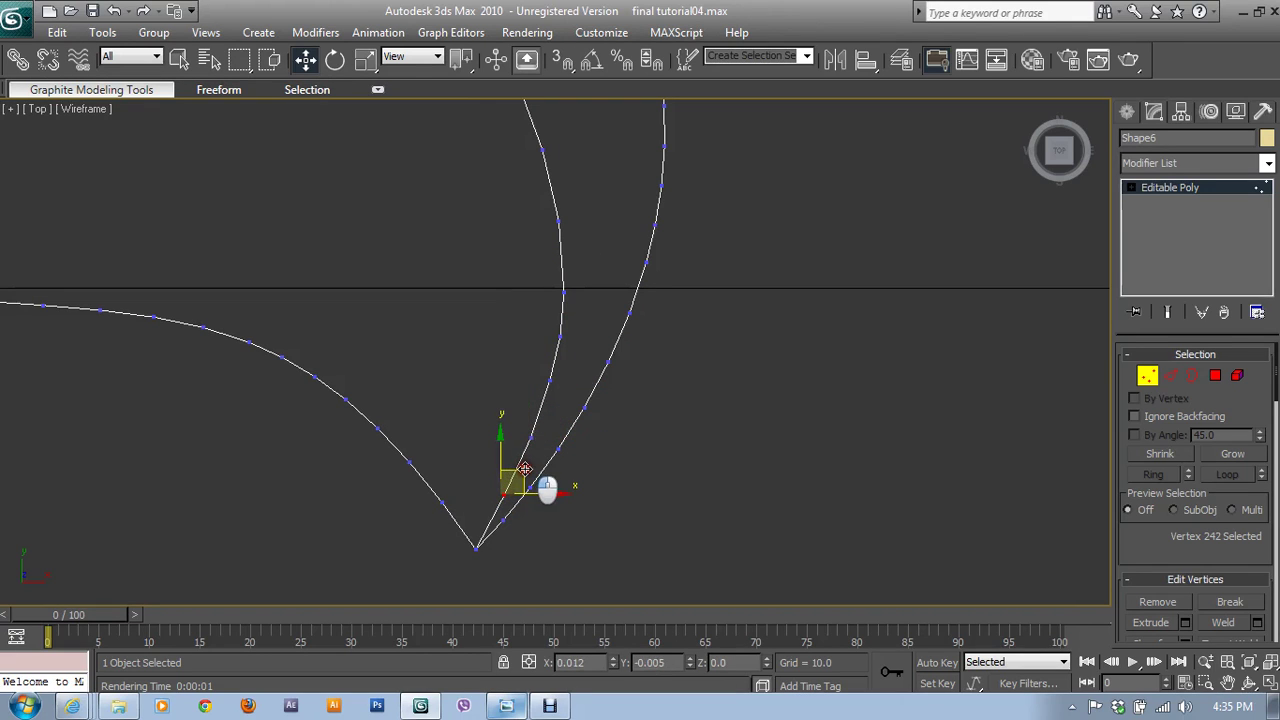
{"action": "scroll", "coordinate": [591, 363], "scroll_direction": "down", "scroll_amount": 2}
{"action": "scroll", "coordinate": [626, 457], "scroll_direction": "down", "scroll_amount": 2}
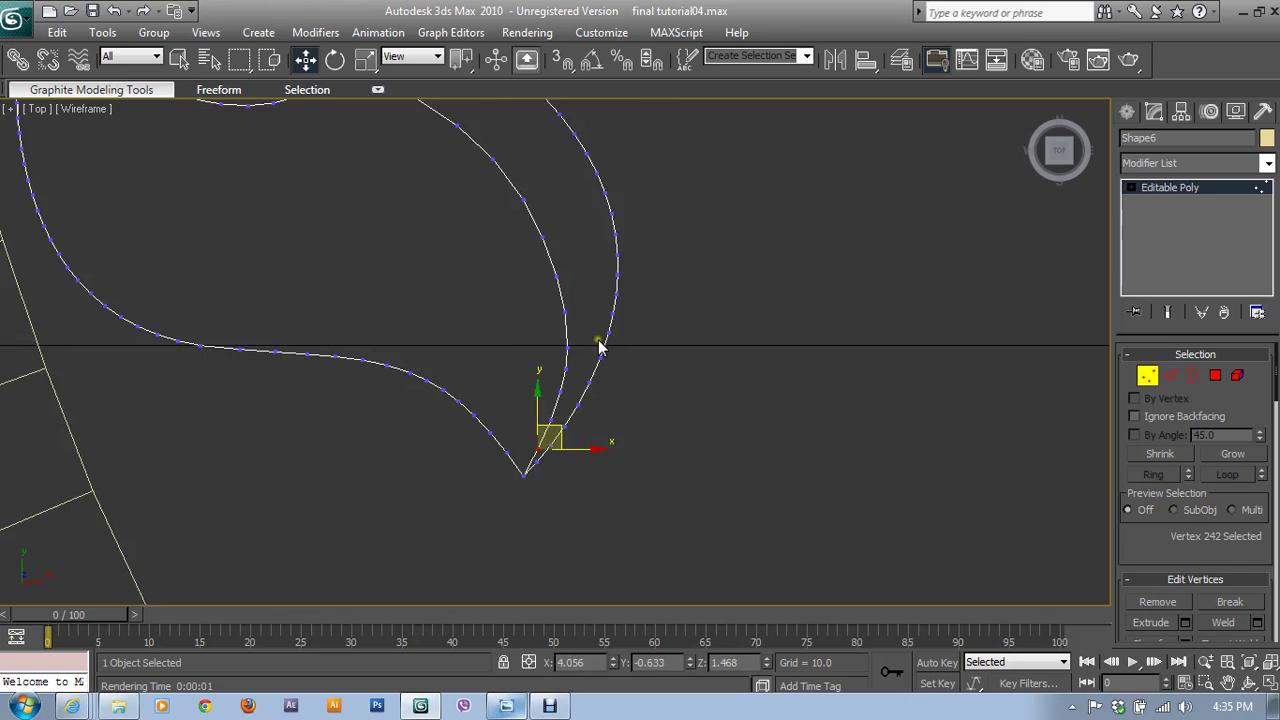
{"action": "middle_click_drag", "start_coordinate": [600, 343], "coordinate": [552, 375]}
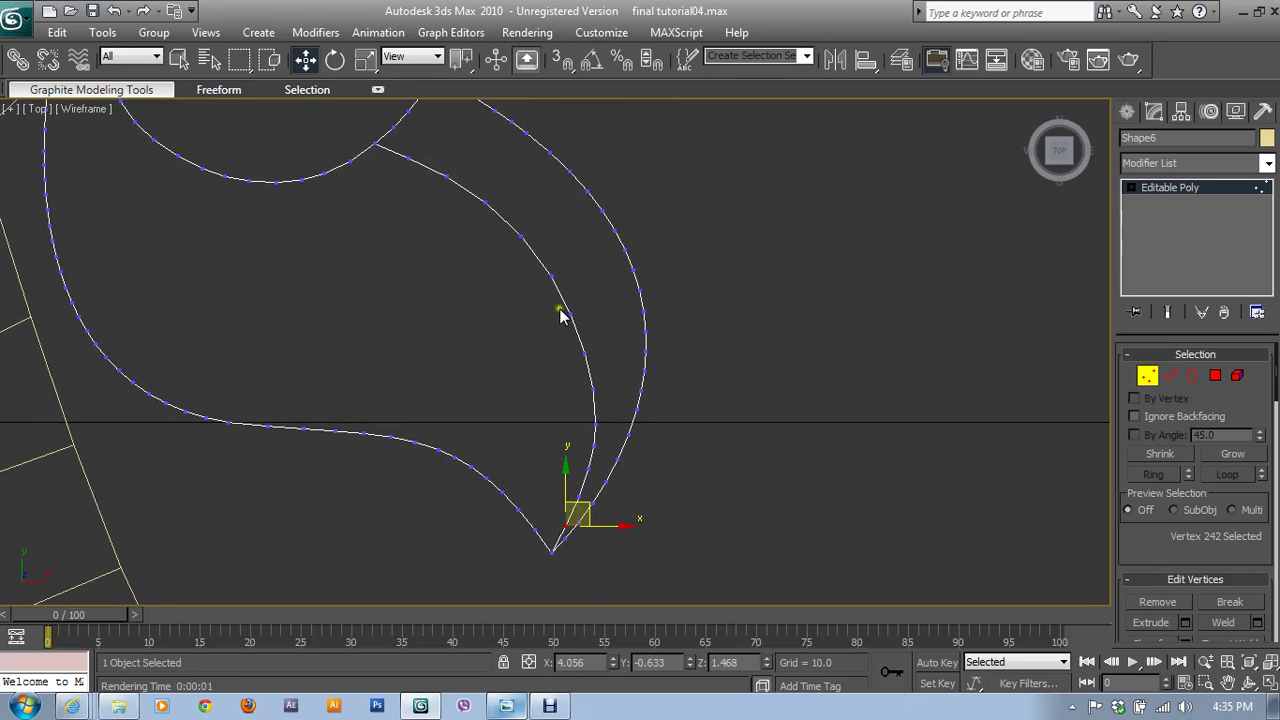
{"action": "middle_click_drag", "start_coordinate": [560, 315], "coordinate": [679, 367]}
{"action": "left_click", "coordinate": [1147, 375]}
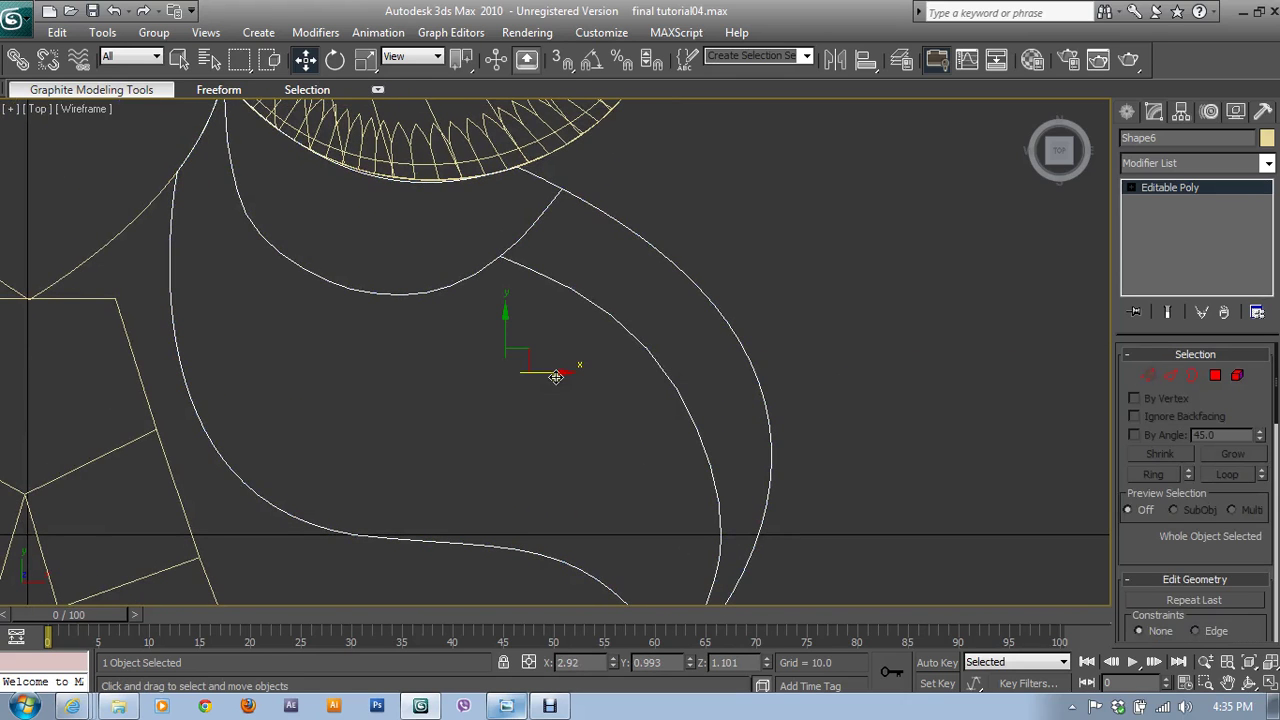
- Restore the four viewports, orbit the Perspective view, and enable Vertex level on the leaf
{"action": "key", "text": "alt+w"}
{"action": "key", "text": "alt+w"}
{"action": "mouse_move", "coordinate": [717, 406]}
{"action": "middle_mouse_down", "text": "alt"}
{"action": "mouse_move", "coordinate": [686, 380]}
{"action": "mouse_move", "coordinate": [661, 388]}
{"action": "mouse_move", "coordinate": [629, 346]}
{"action": "mouse_move", "coordinate": [663, 320]}
{"action": "mouse_move", "coordinate": [654, 294]}
{"action": "mouse_move", "coordinate": [1034, 385]}
{"action": "middle_mouse_up", "text": "alt"}
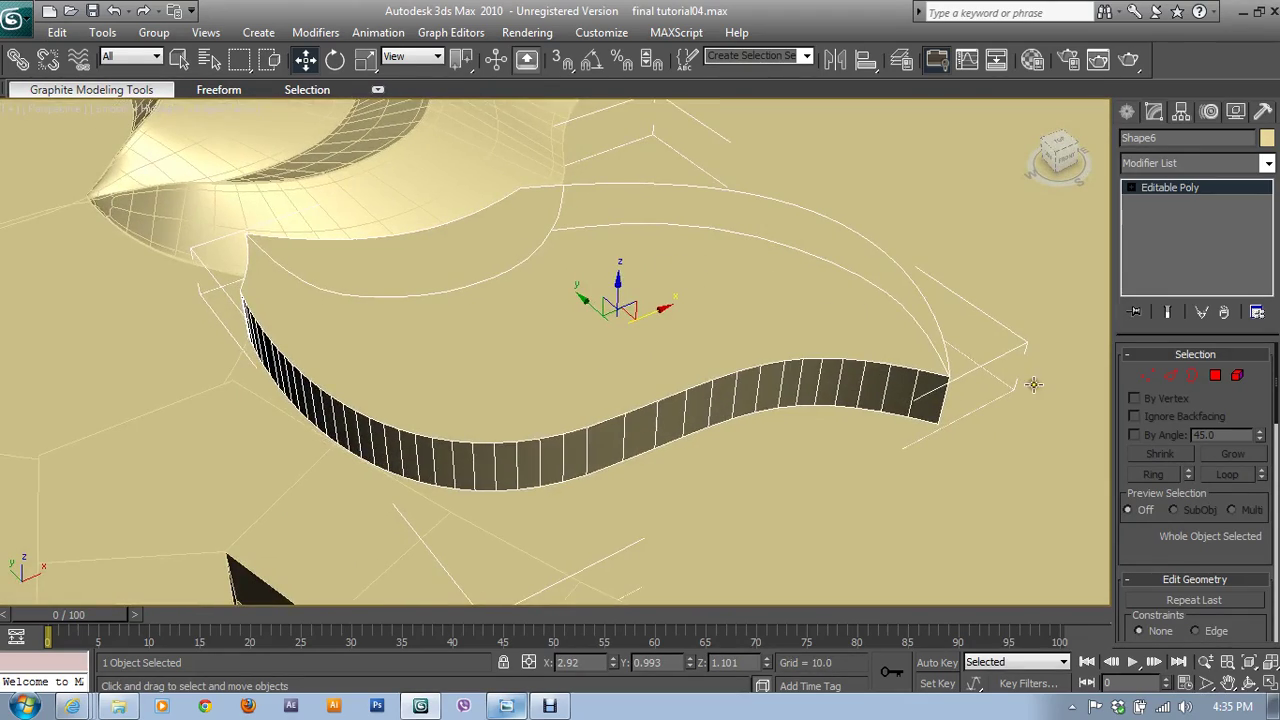
{"action": "left_click", "coordinate": [1143, 378]}
{"action": "middle_click_drag", "start_coordinate": [694, 334], "coordinate": [601, 386], "text": "alt"}
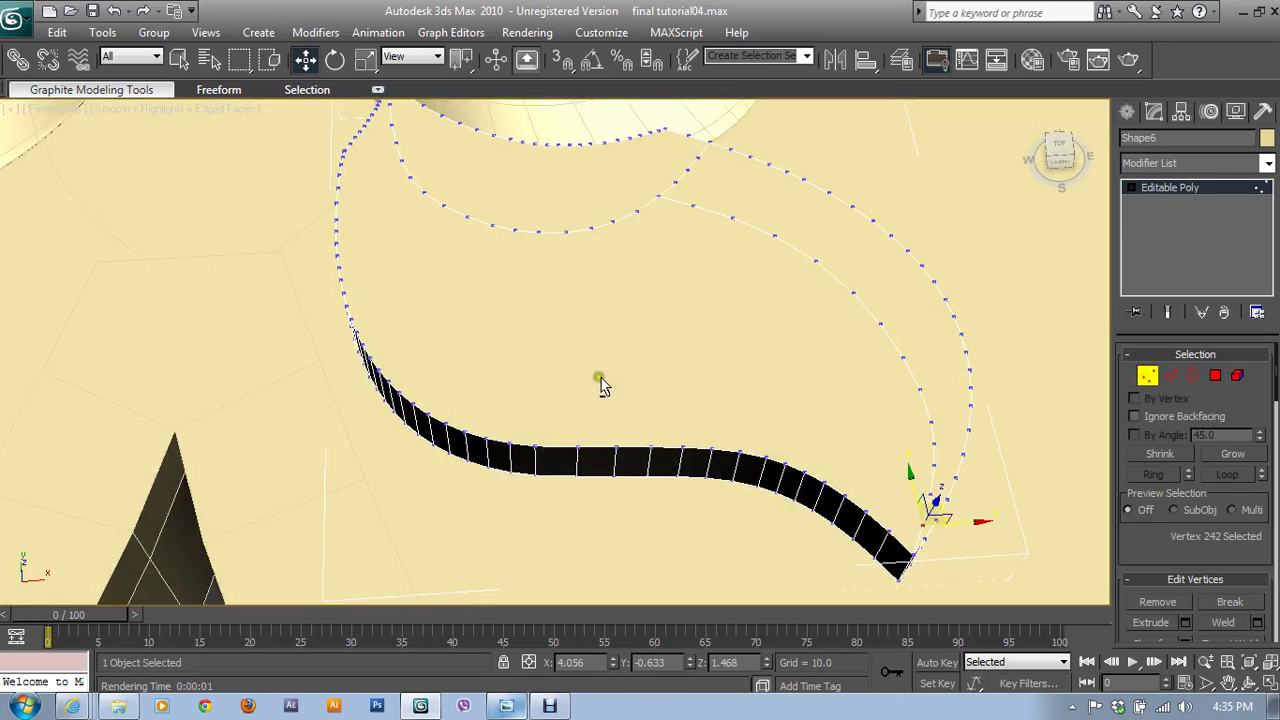
- Connect an inner-cut vertex to its matching lower-edge vertex with a new edge
{"action": "left_click", "coordinate": [658, 196]}
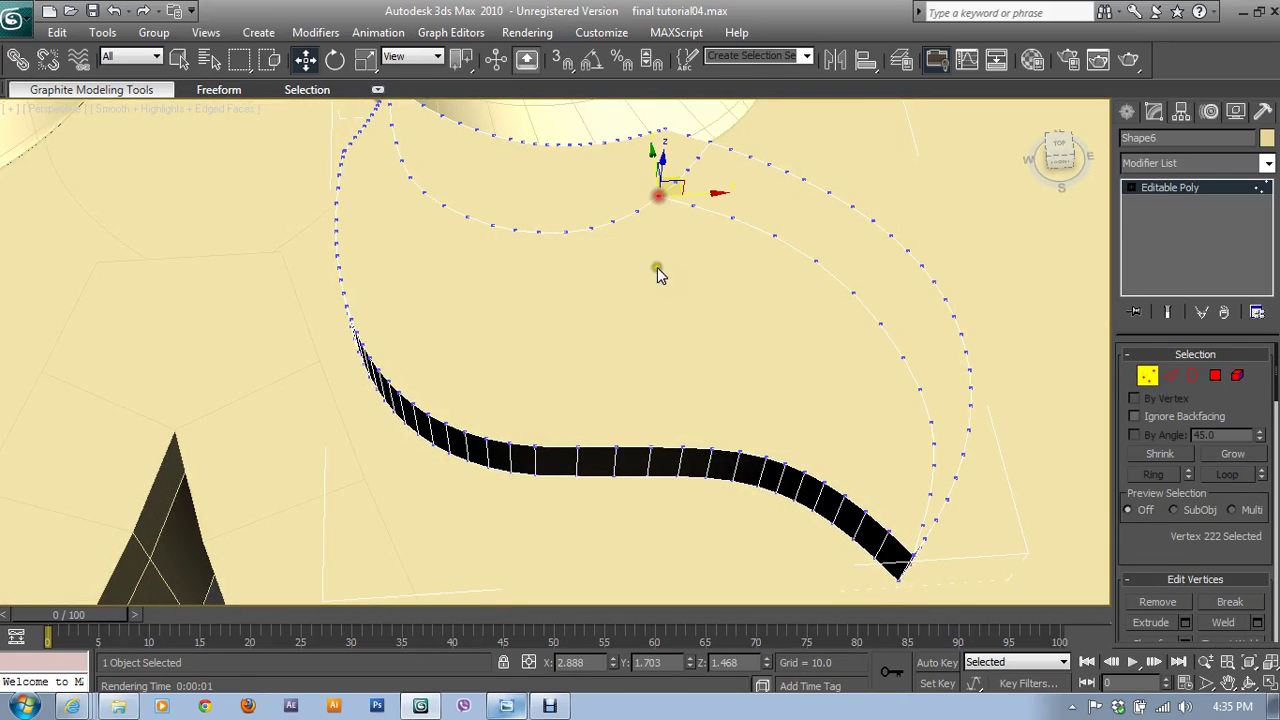
{"action": "left_click", "coordinate": [680, 447], "text": "ctrl"}
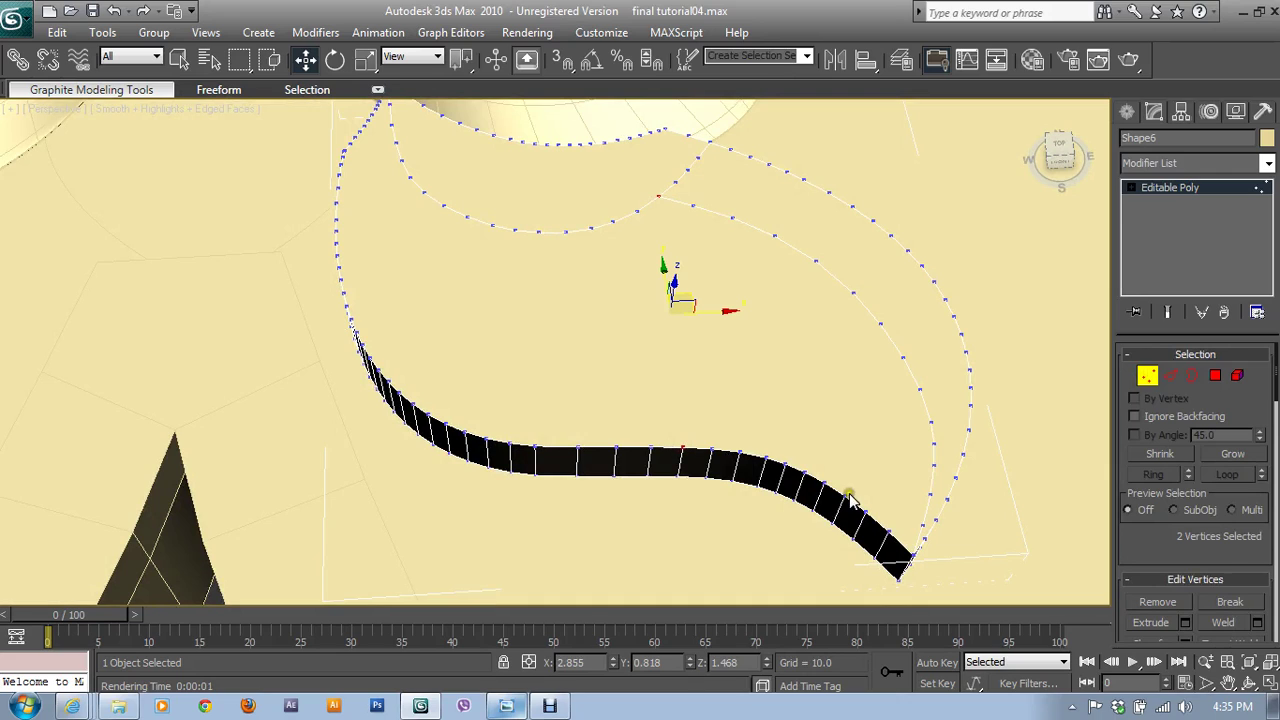
{"action": "left_click", "coordinate": [652, 447]}
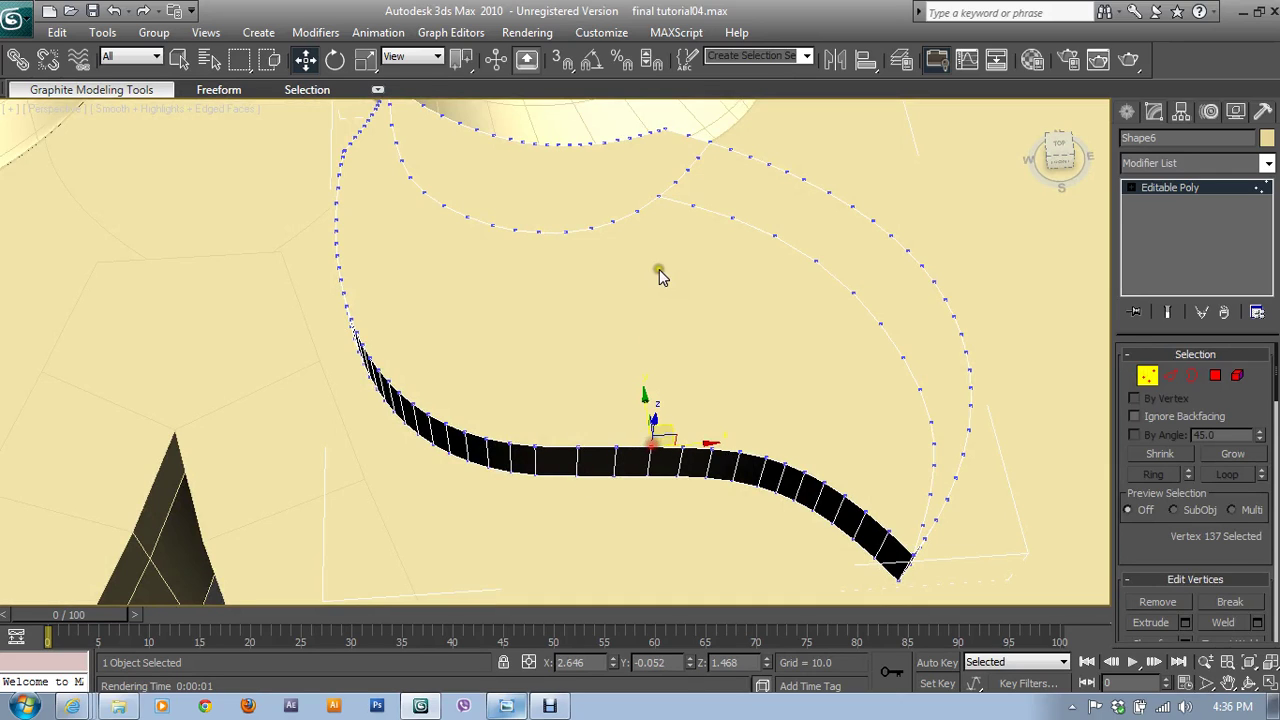
{"action": "left_click", "coordinate": [657, 197], "text": "ctrl"}
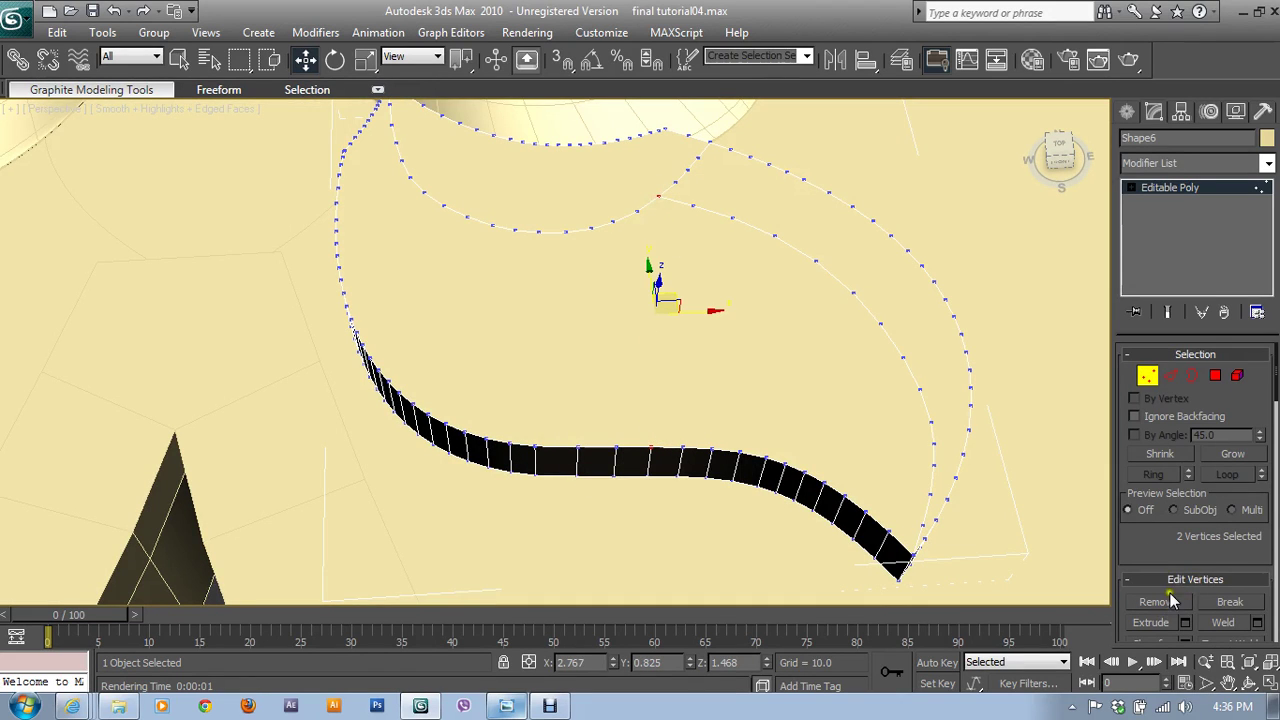
{"action": "scroll", "coordinate": [1172, 600], "scroll_direction": "down", "scroll_amount": 5}
{"action": "left_click", "coordinate": [1194, 492]}
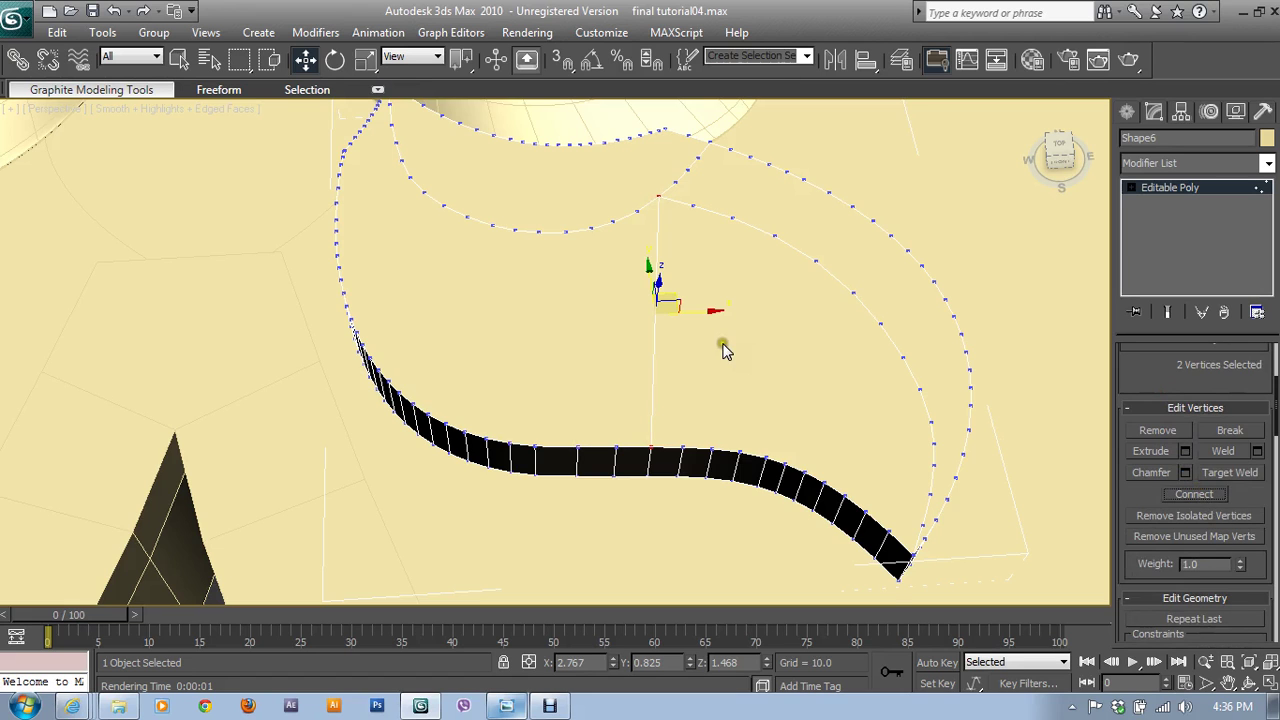
- Connect a pair of vertices near the leaf tip with a radial edge
{"action": "mouse_move", "coordinate": [724, 348]}
{"action": "middle_mouse_down", "text": "alt"}
{"action": "mouse_move", "coordinate": [657, 331]}
{"action": "mouse_move", "coordinate": [674, 420]}
{"action": "mouse_move", "coordinate": [606, 323]}
{"action": "mouse_move", "coordinate": [714, 477]}
{"action": "mouse_move", "coordinate": [764, 490]}
{"action": "middle_mouse_up", "text": "alt"}
{"action": "left_click", "coordinate": [762, 517]}
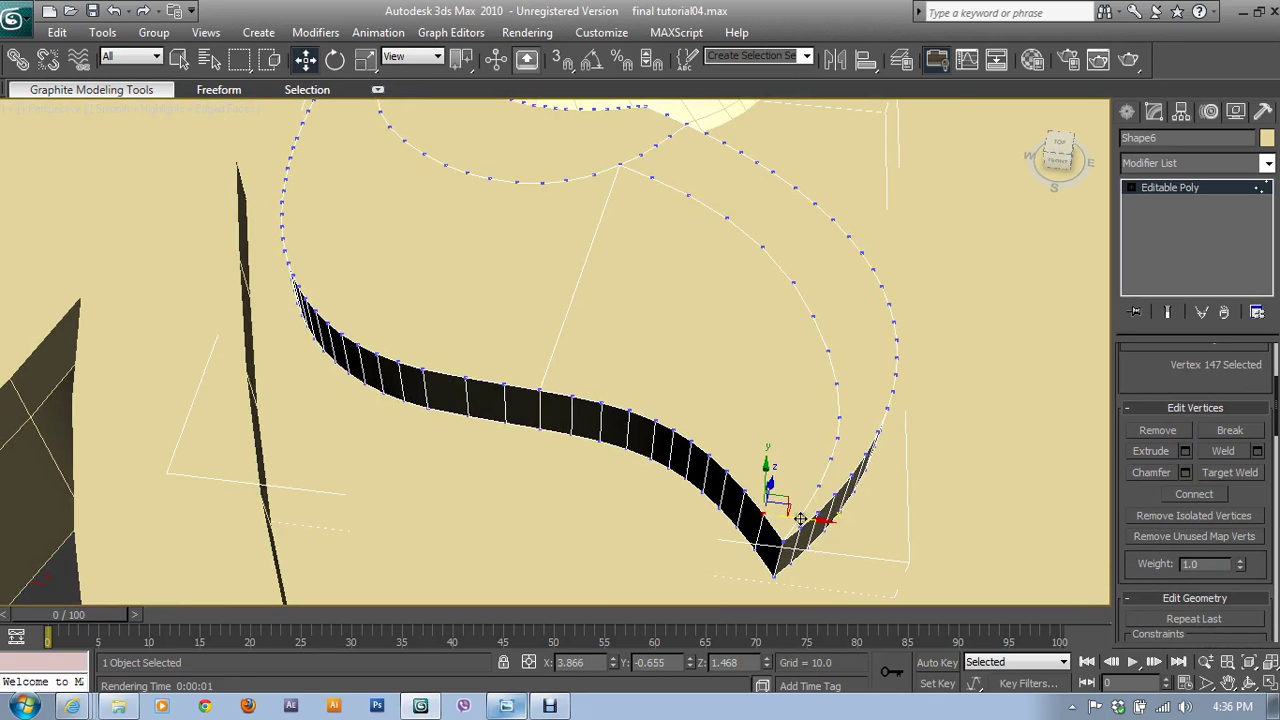
{"action": "left_click", "coordinate": [801, 514]}
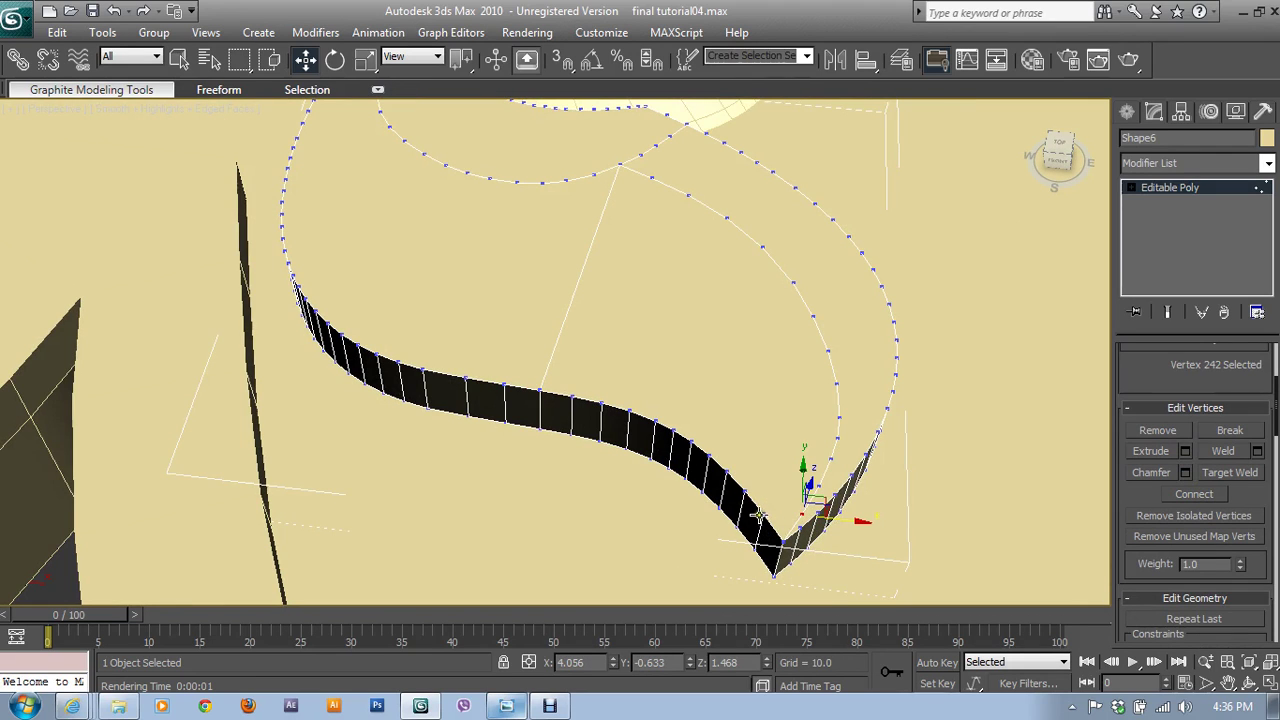
{"action": "left_click_drag", "start_coordinate": [770, 500], "coordinate": [937, 517]}
{"action": "middle_click_drag", "start_coordinate": [937, 517], "coordinate": [786, 606], "text": "alt"}
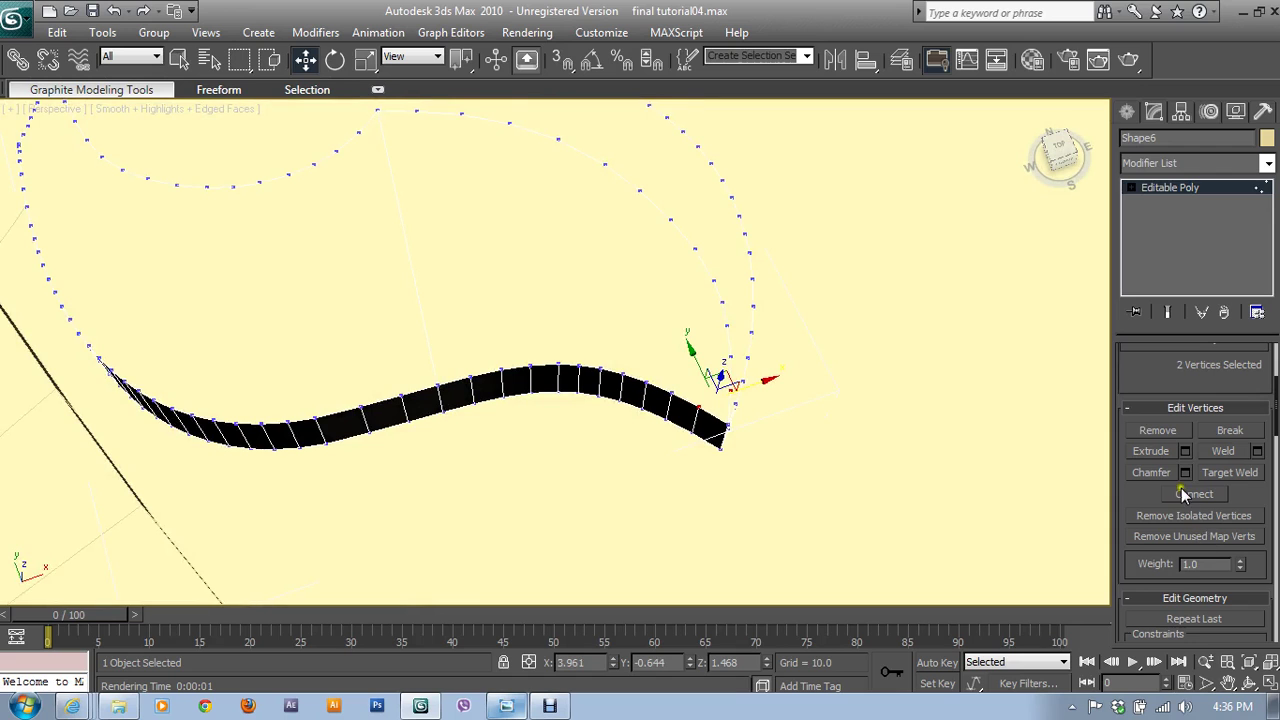
{"action": "left_click", "coordinate": [1182, 494]}
- Add two more radial edges linking inner-curve vertices to the arc near the tip
{"action": "middle_click_drag", "start_coordinate": [783, 434], "coordinate": [758, 505], "text": "alt"}
{"action": "left_click", "coordinate": [738, 467]}
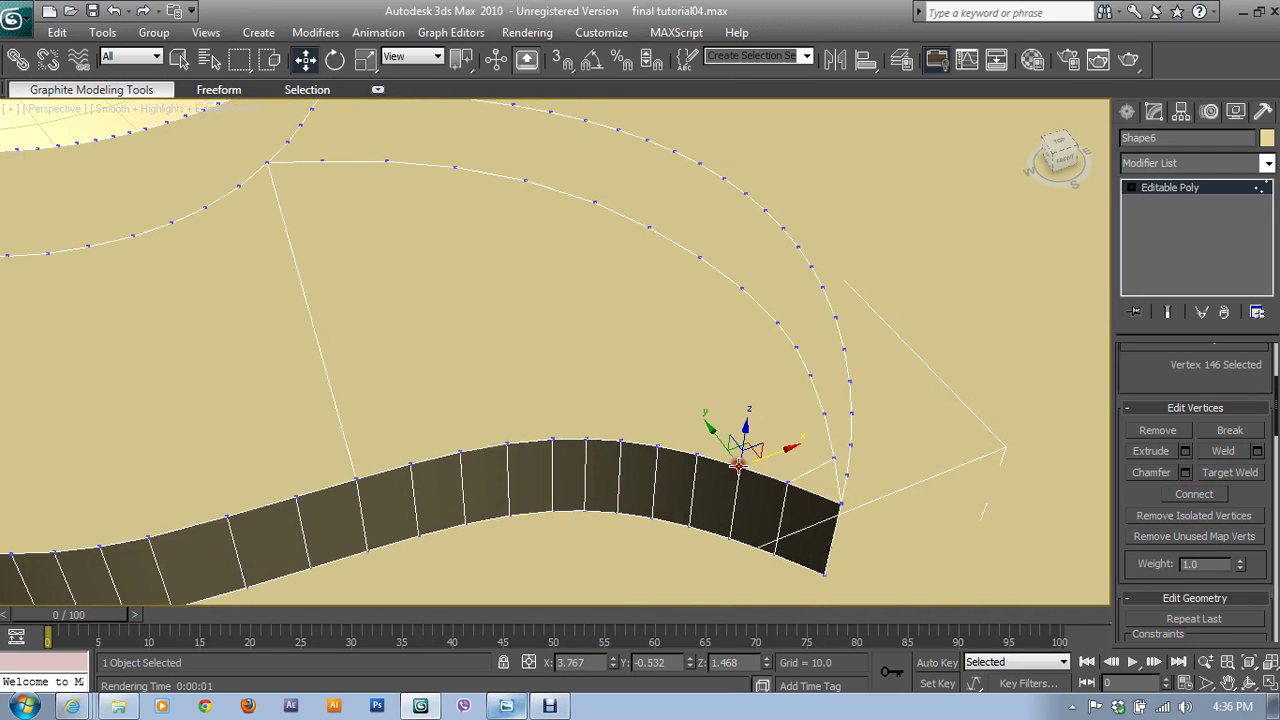
{"action": "left_click", "coordinate": [826, 413], "text": "ctrl"}
{"action": "left_click", "coordinate": [1194, 494]}
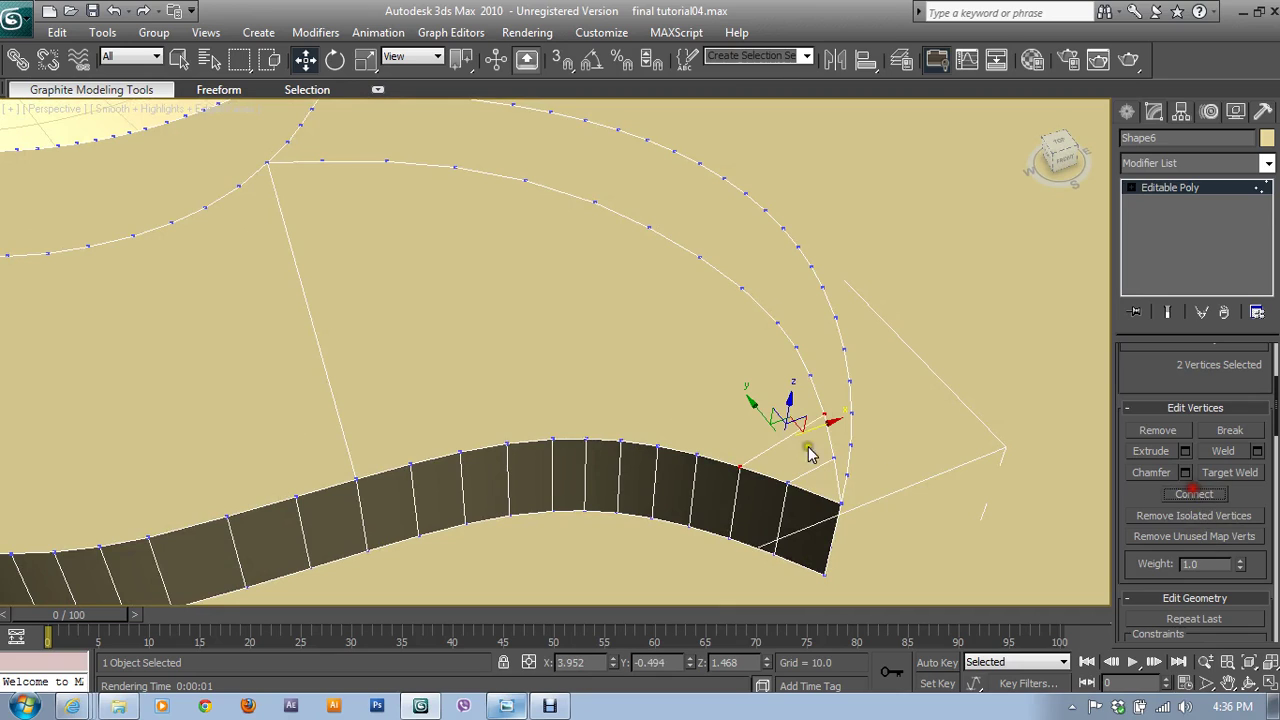
{"action": "left_click", "coordinate": [798, 349]}
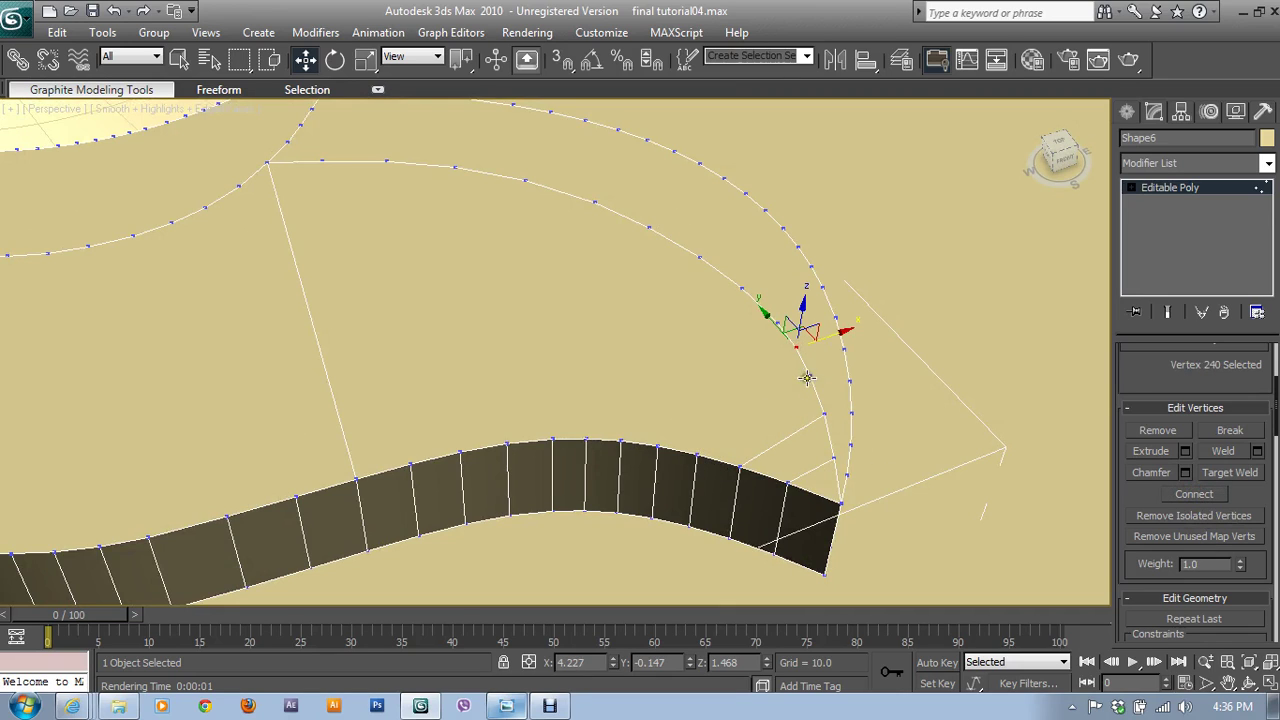
{"action": "left_click", "coordinate": [807, 378]}
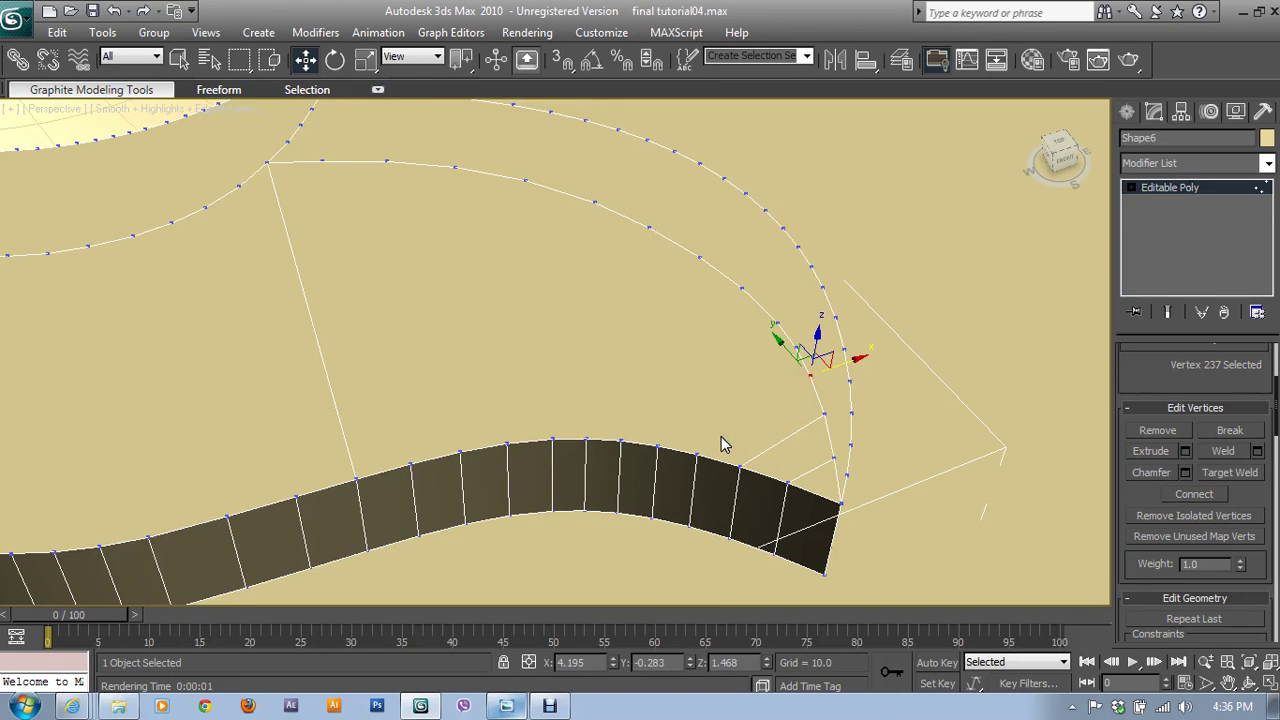
{"action": "left_click", "coordinate": [698, 456], "text": "ctrl"}
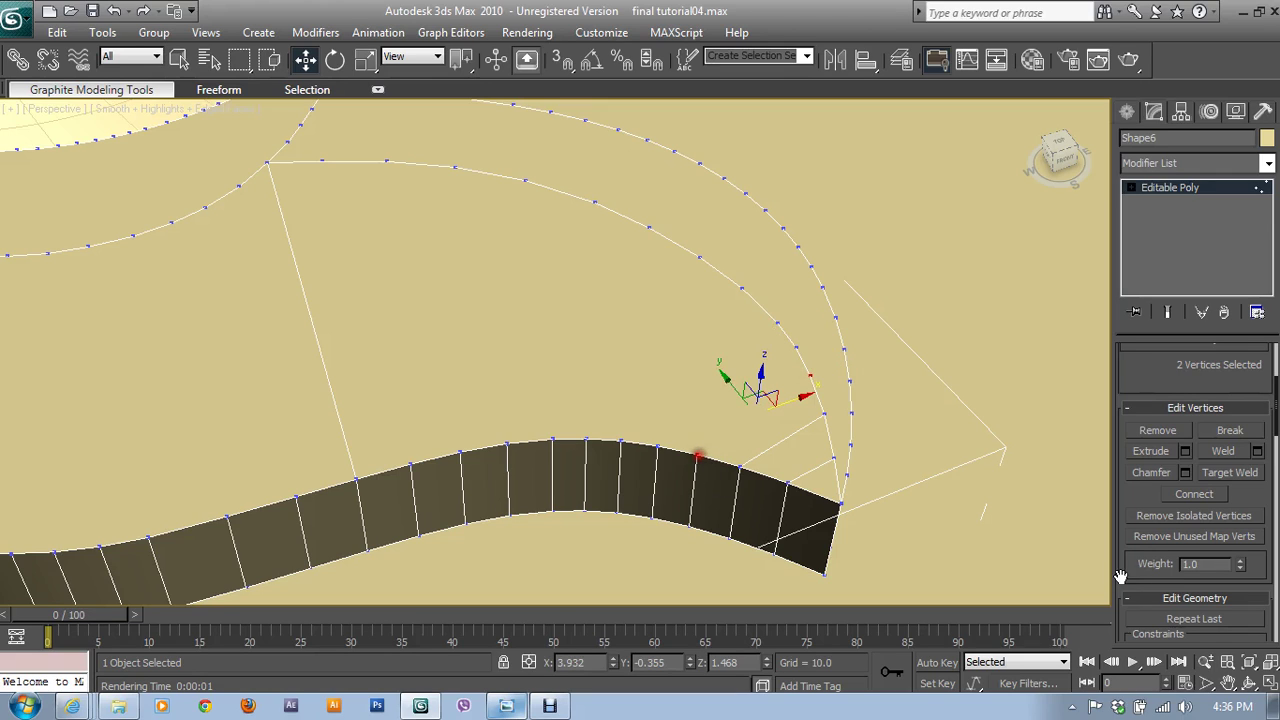
{"action": "left_click", "coordinate": [1194, 494]}
- Connect the next four lower-curve vertices to their matching upper vertices
{"action": "left_click", "coordinate": [323, 161]}
{"action": "left_click", "coordinate": [410, 465], "text": "ctrl"}
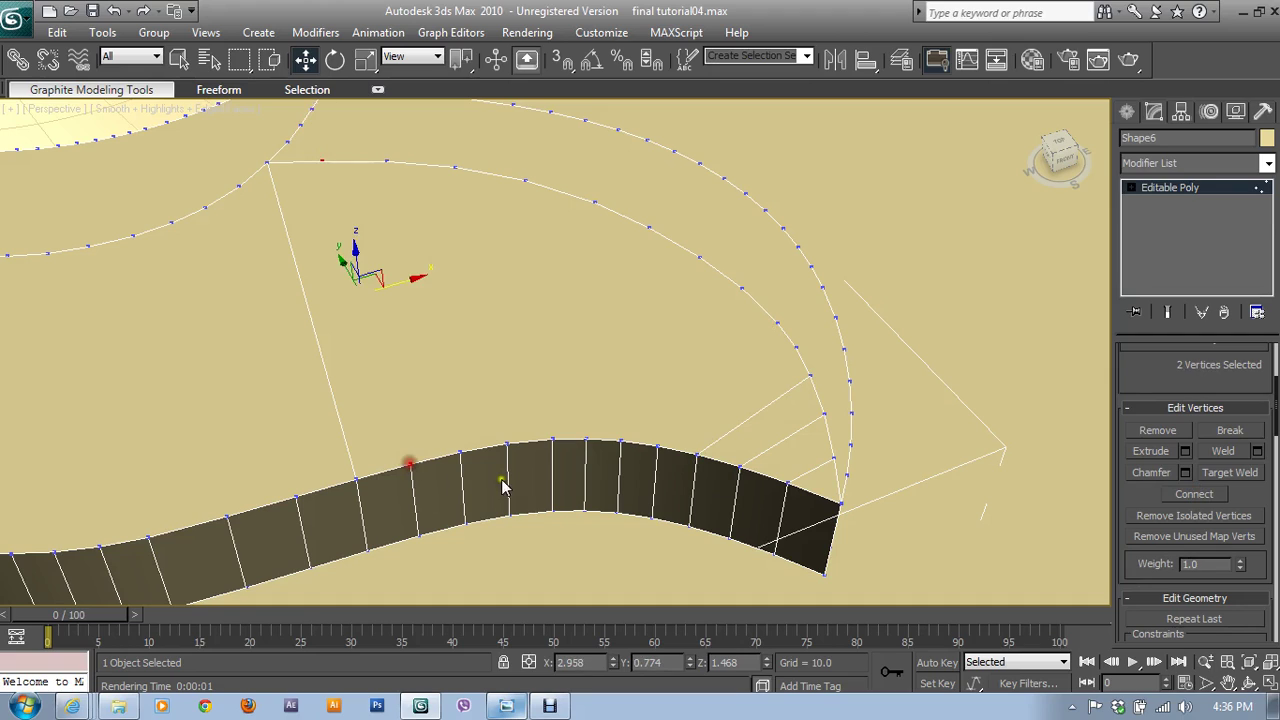
{"action": "left_click", "coordinate": [1193, 495]}
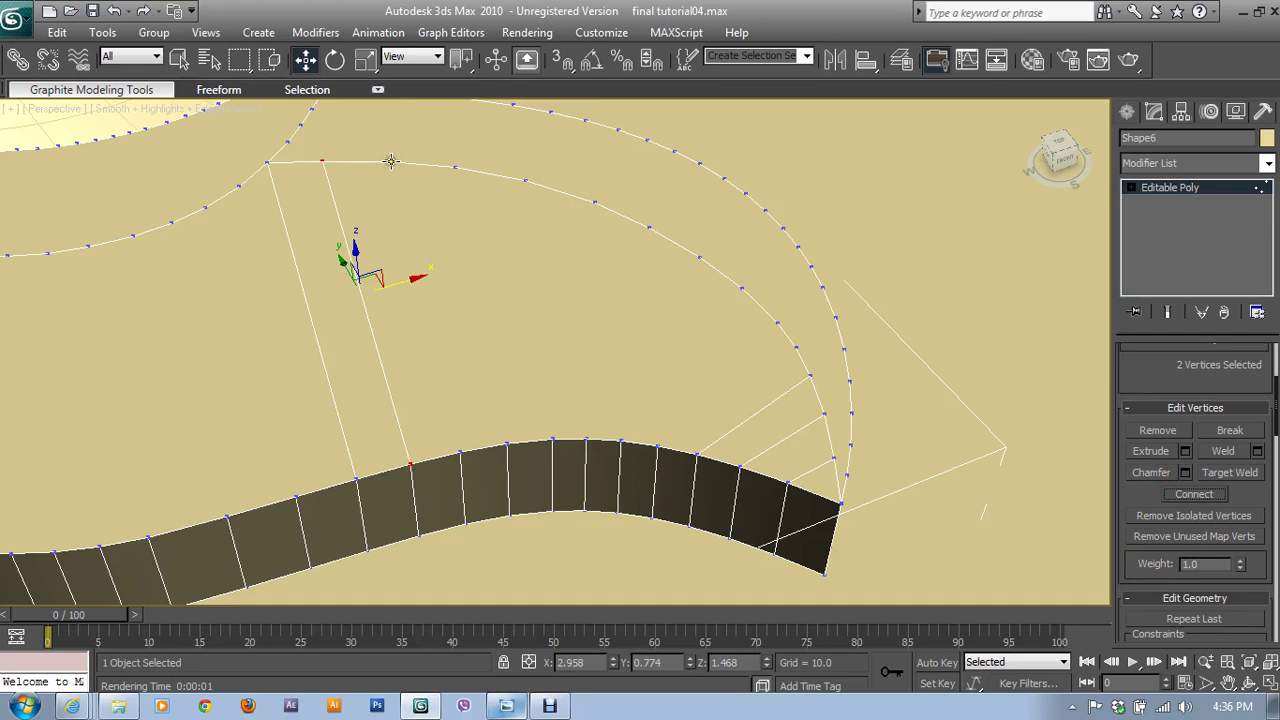
{"action": "left_click", "coordinate": [388, 161]}
{"action": "left_click", "coordinate": [460, 448], "text": "ctrl"}
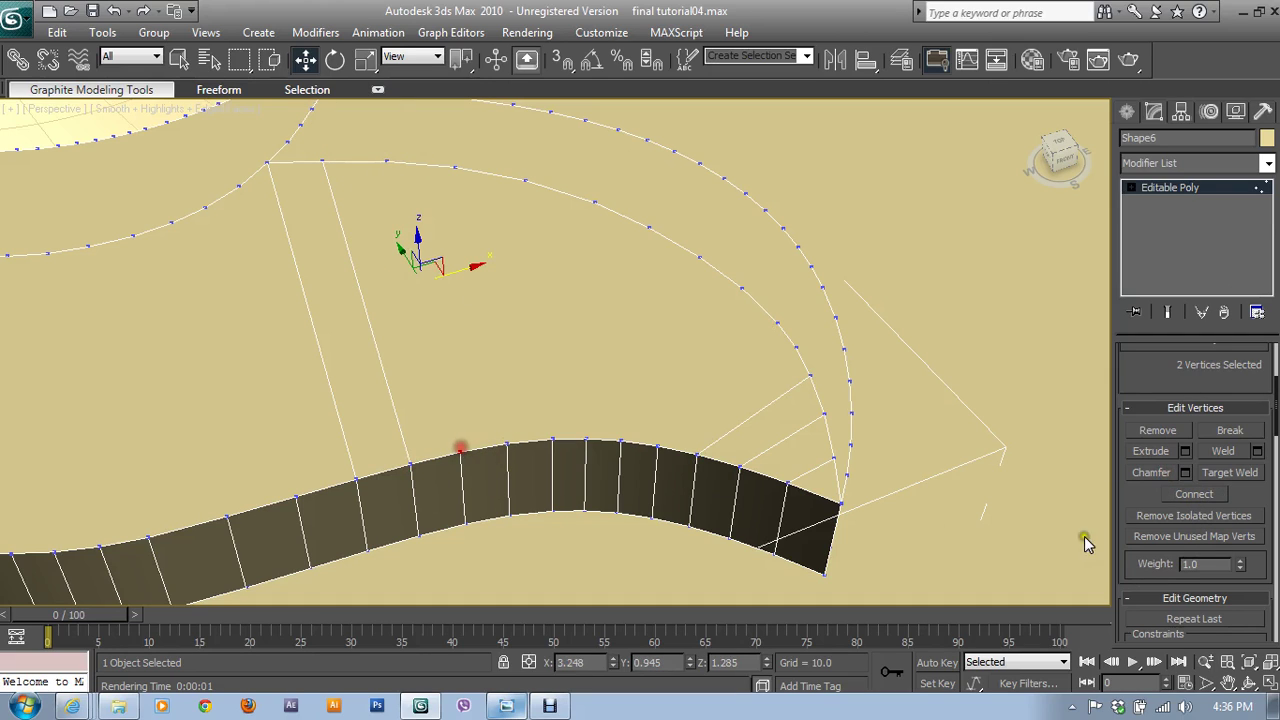
{"action": "left_click", "coordinate": [1186, 494]}
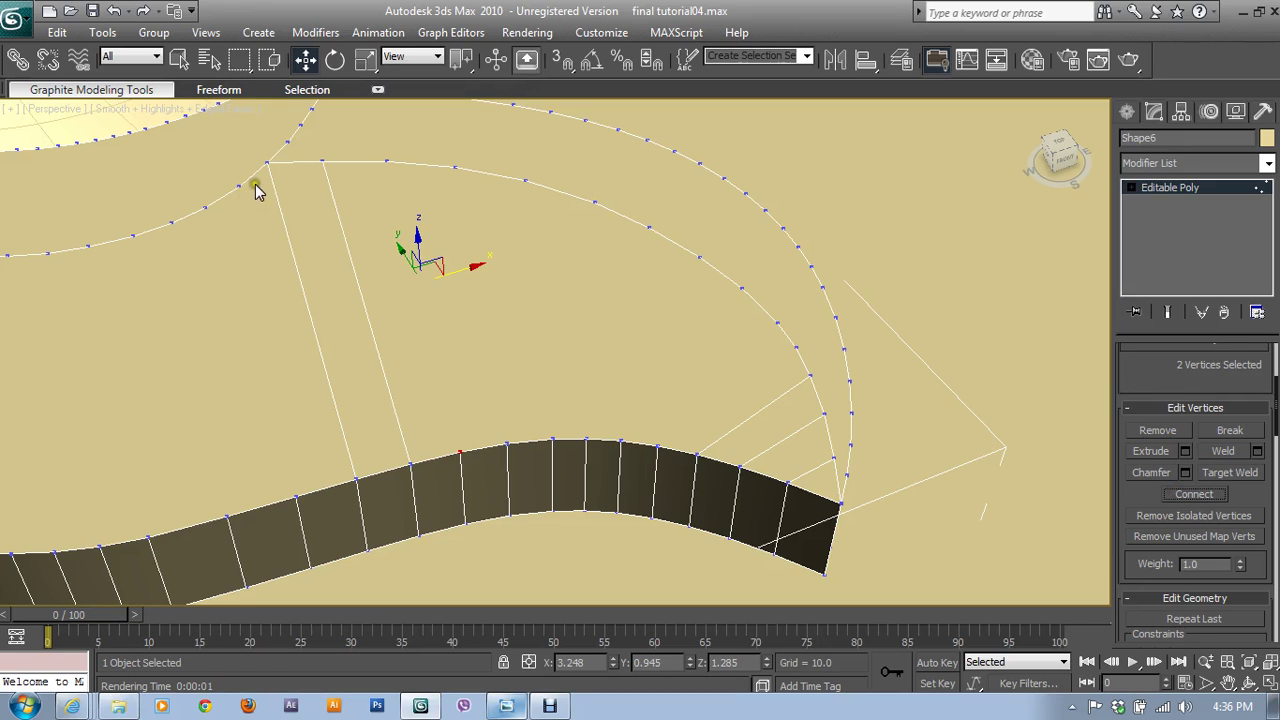
{"action": "left_click", "coordinate": [386, 160], "text": "ctrl"}
{"action": "left_click", "coordinate": [1210, 495]}
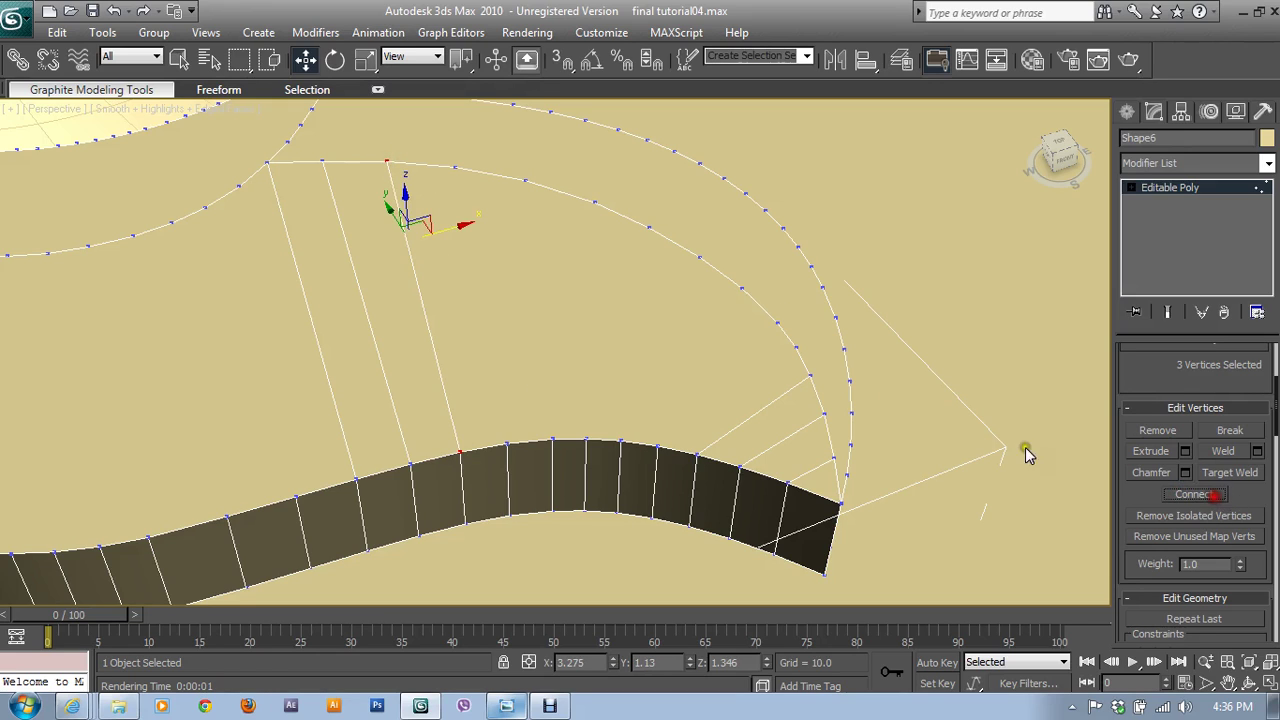
{"action": "left_click", "coordinate": [508, 438]}
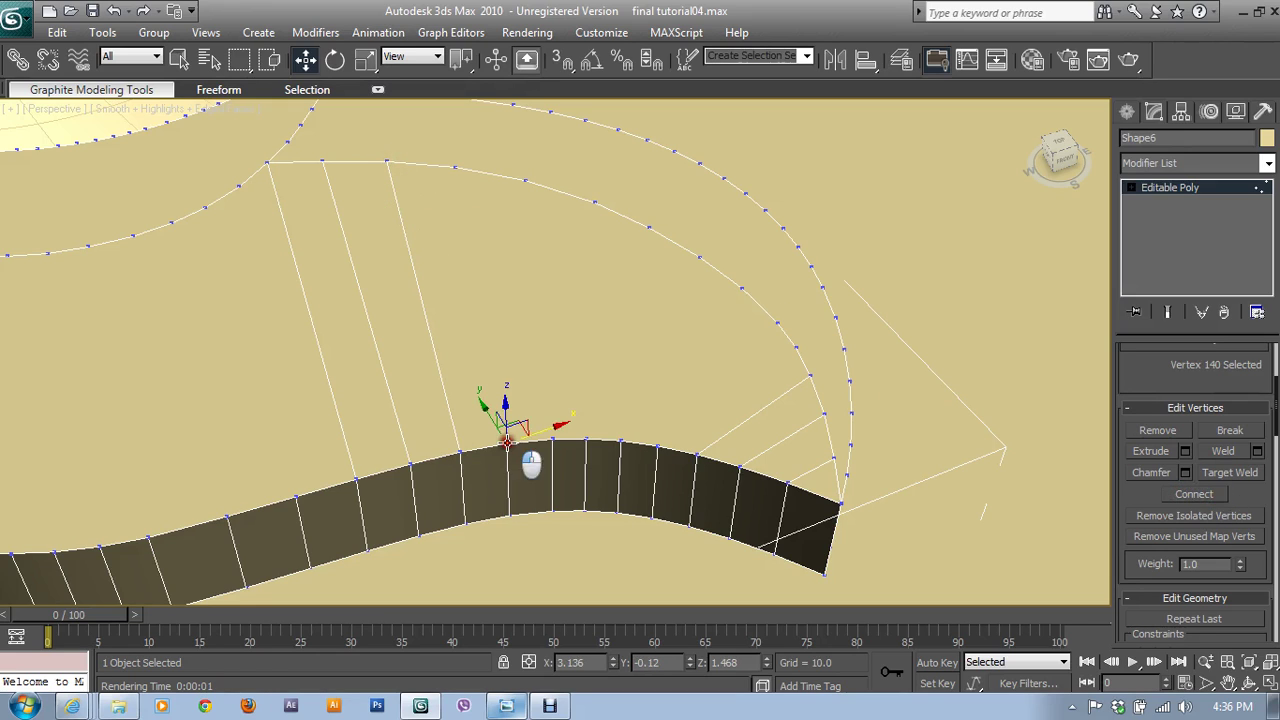
{"action": "left_click", "coordinate": [455, 164], "text": "ctrl"}
{"action": "left_click", "coordinate": [1190, 495]}
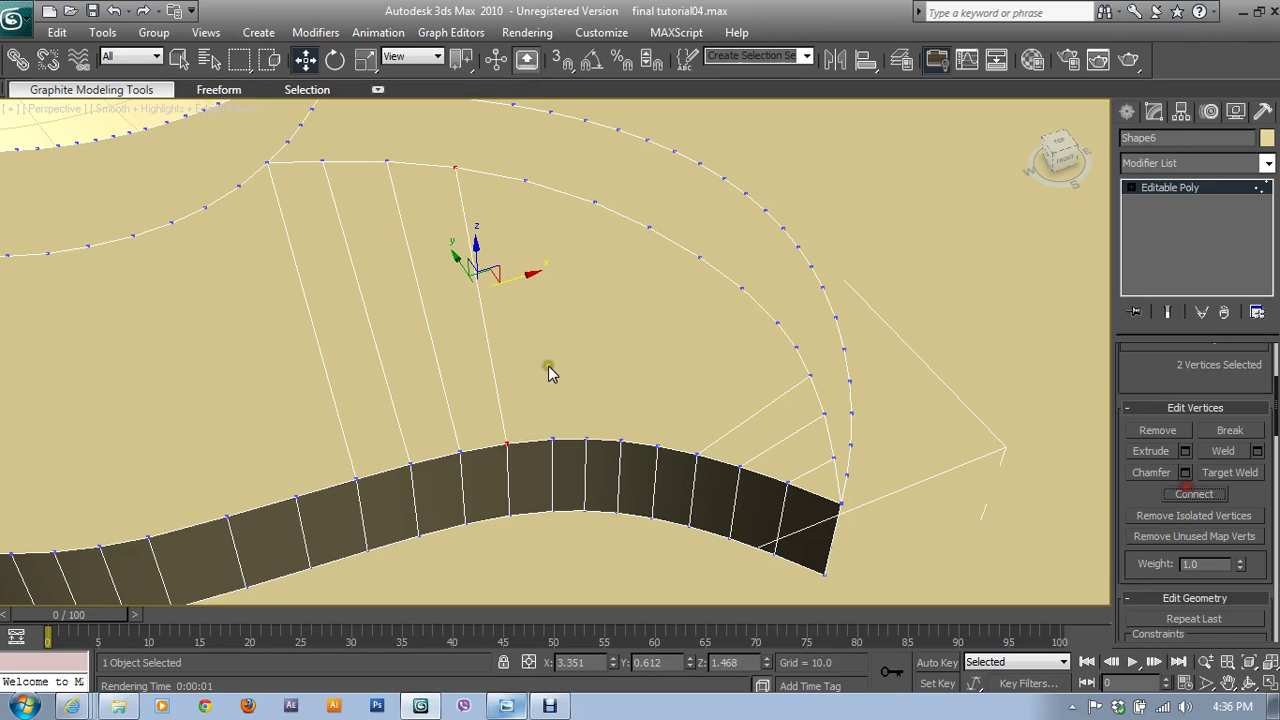
- Add four more radial edges joining lower-curve and upper-arc vertex pairs
{"action": "left_click", "coordinate": [528, 183], "text": "ctrl"}
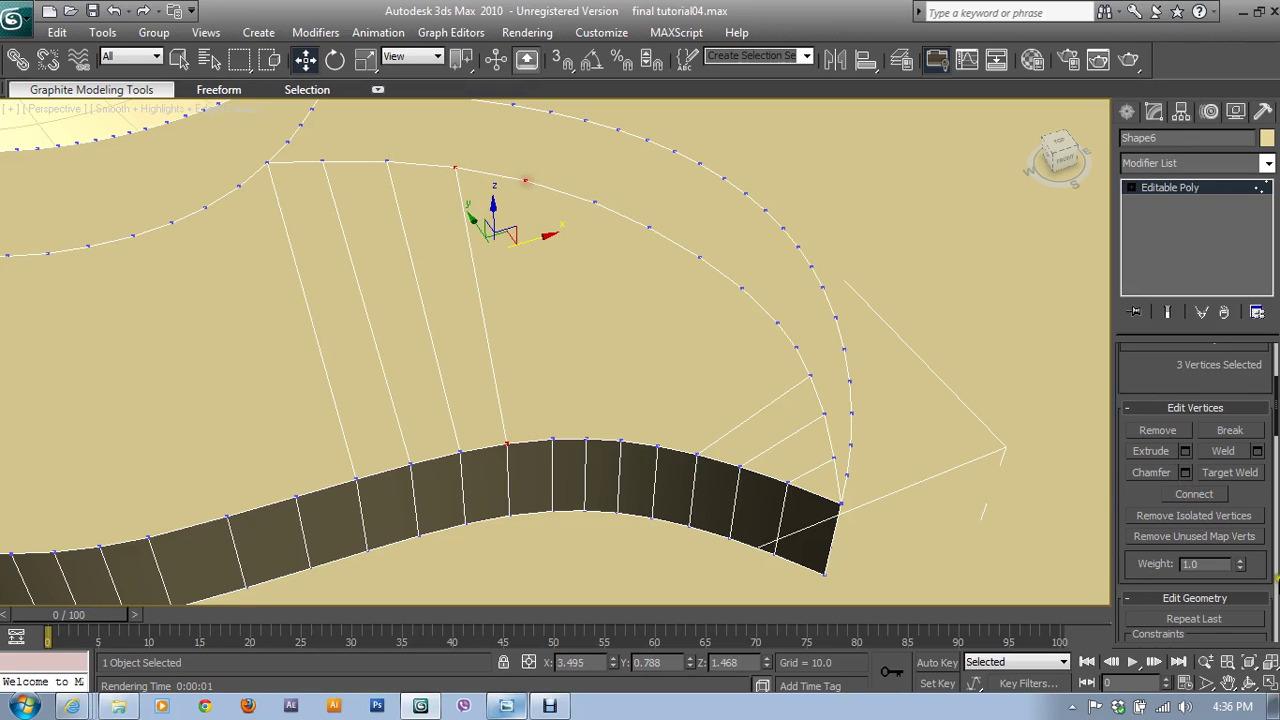
{"action": "left_click", "coordinate": [1186, 496]}
{"action": "left_click", "coordinate": [553, 440]}
{"action": "left_click", "coordinate": [524, 182], "text": "ctrl"}
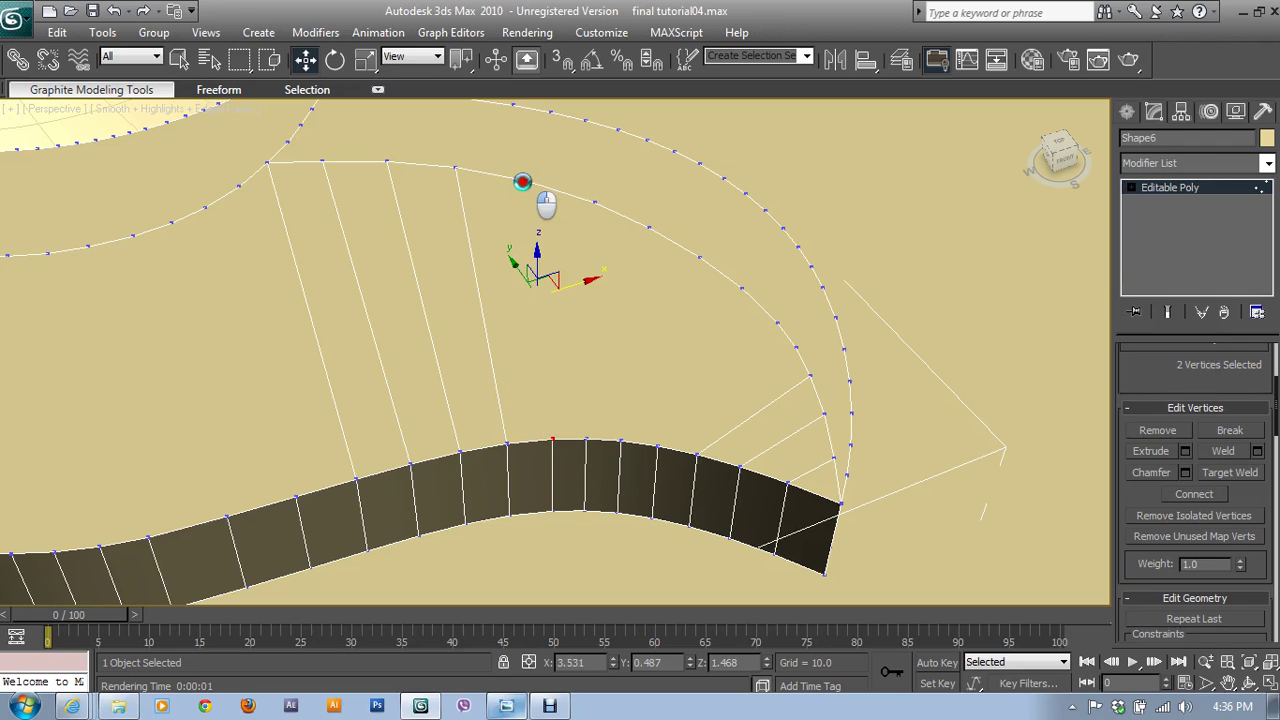
{"action": "left_click", "coordinate": [1194, 494]}
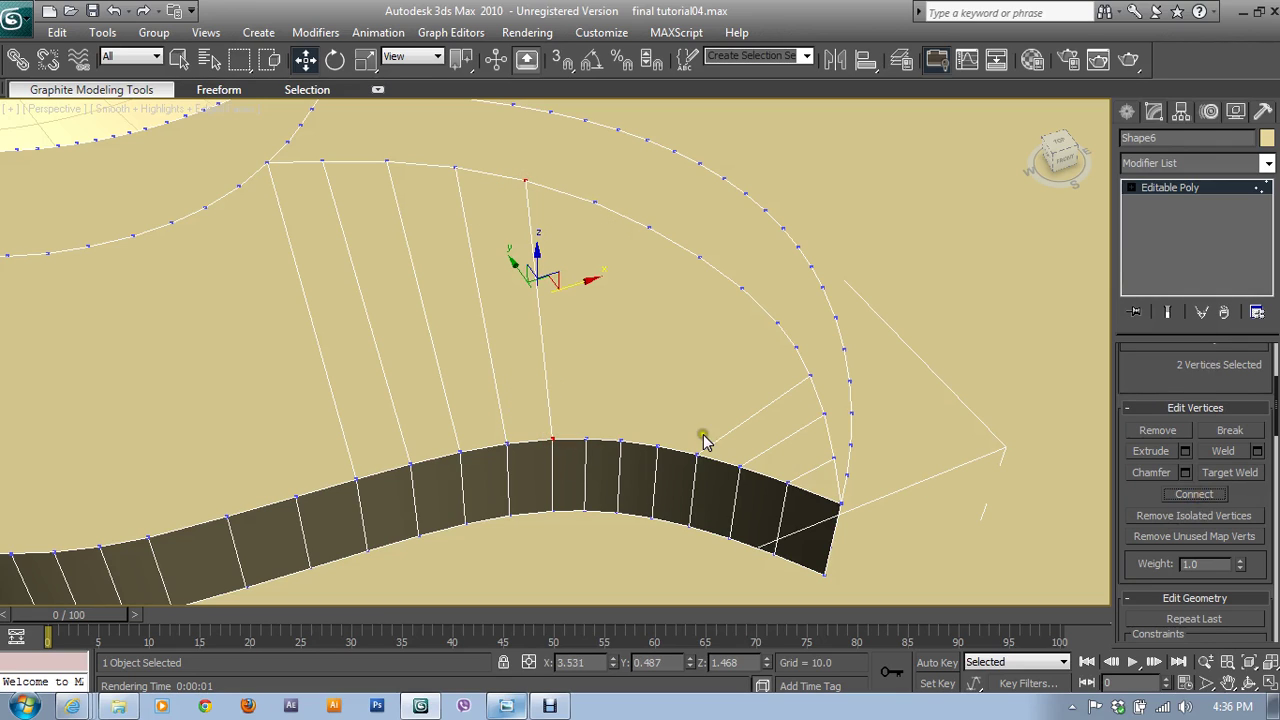
{"action": "left_click", "coordinate": [593, 441]}
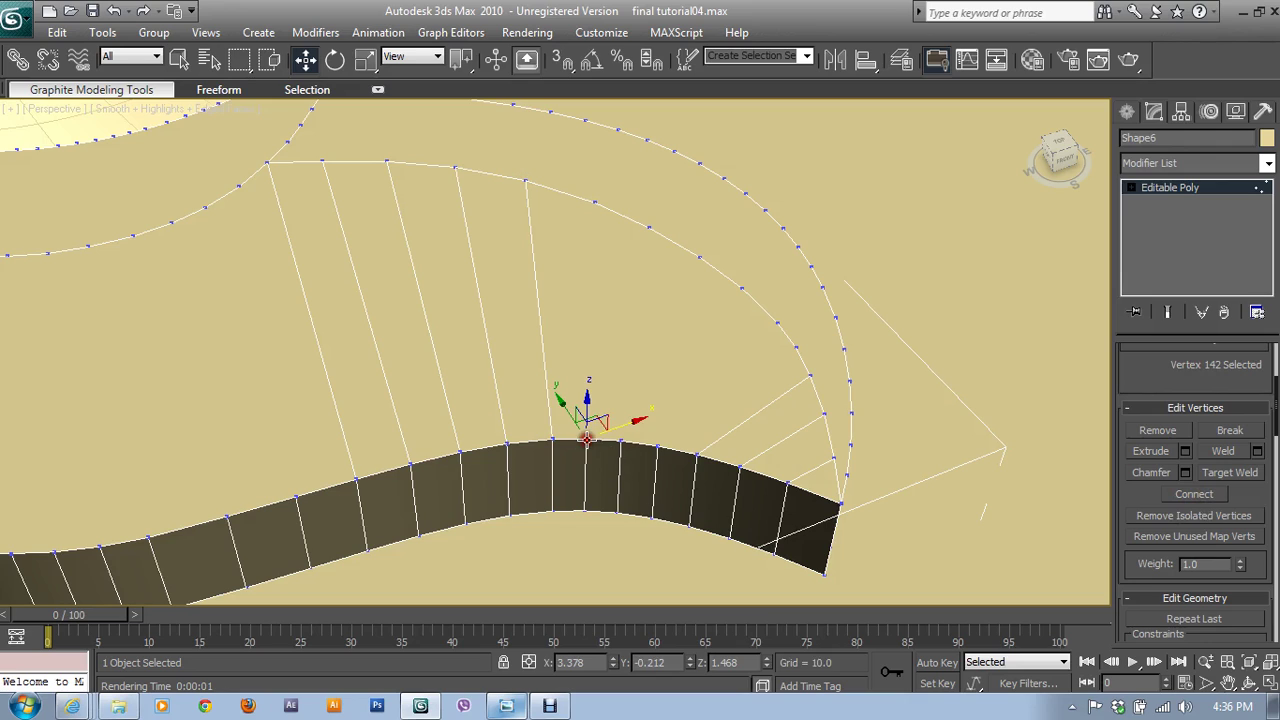
{"action": "left_click", "coordinate": [595, 200], "text": "ctrl"}
{"action": "left_click", "coordinate": [1194, 494]}
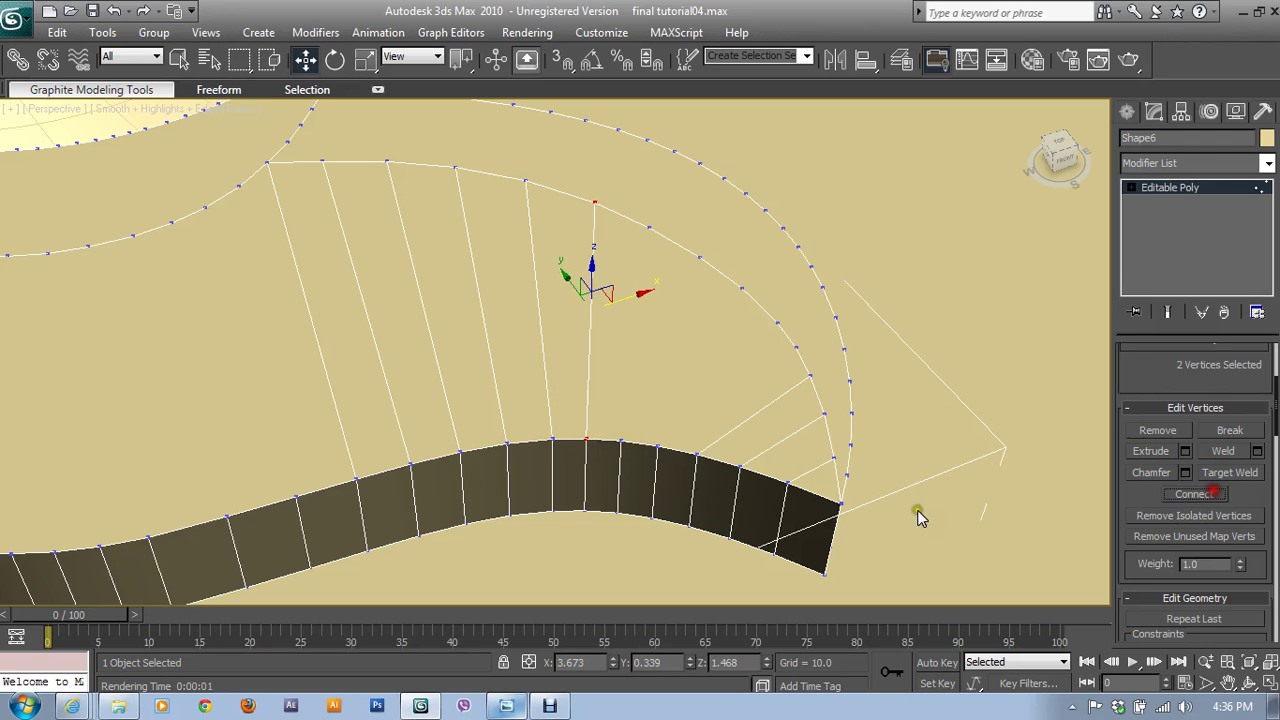
{"action": "left_click", "coordinate": [619, 437]}
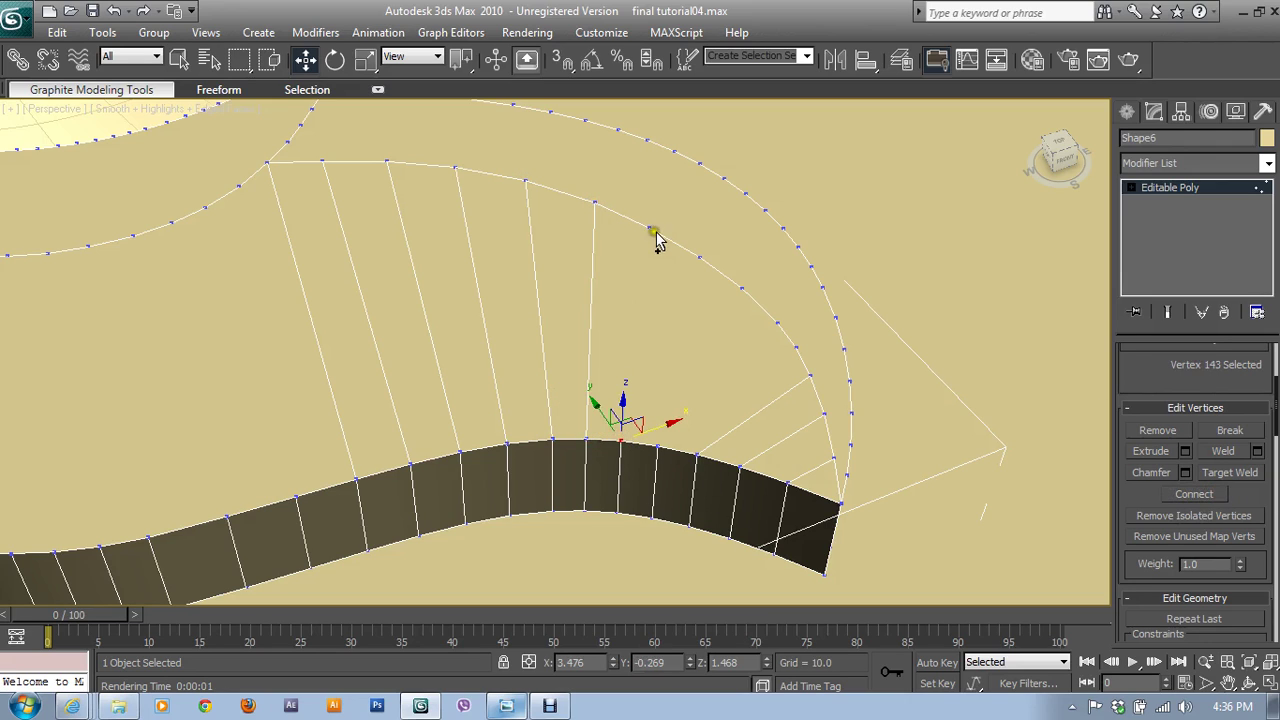
{"action": "left_click", "coordinate": [647, 228], "text": "ctrl"}
{"action": "left_click", "coordinate": [1194, 494]}
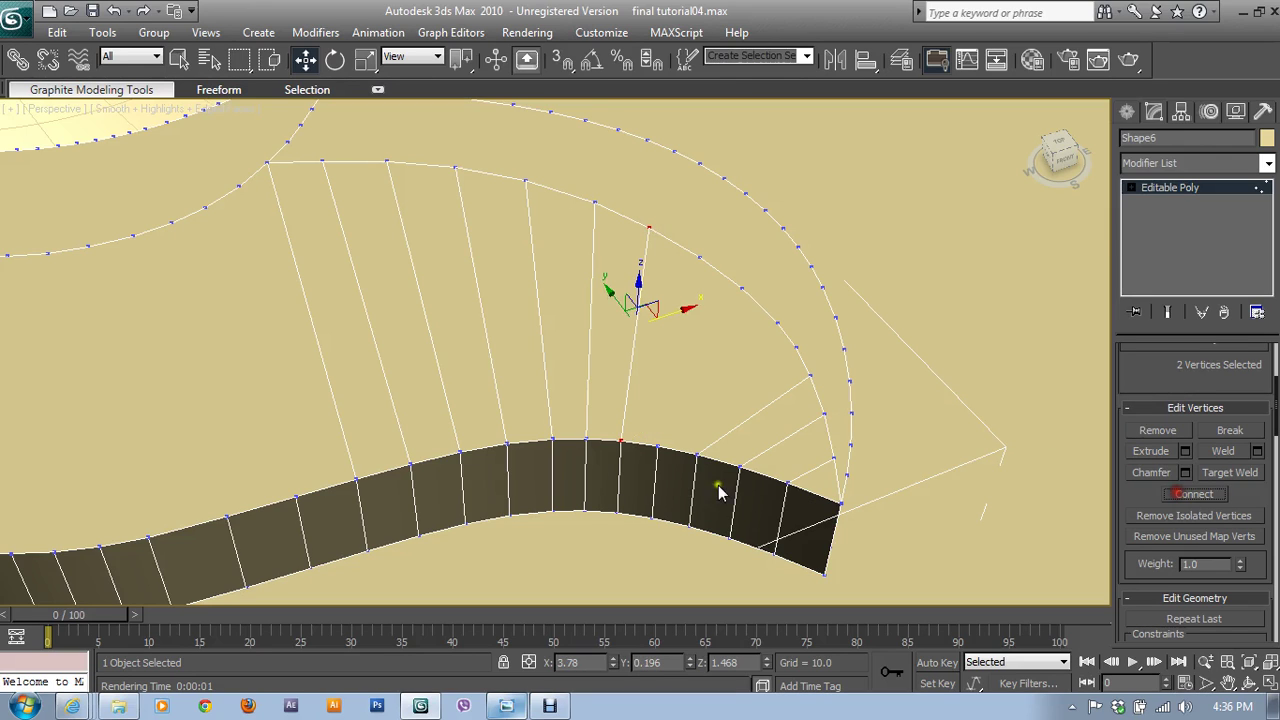
- Extend the fan with two more radial edges to the matching arc vertices
{"action": "left_click", "coordinate": [658, 443]}
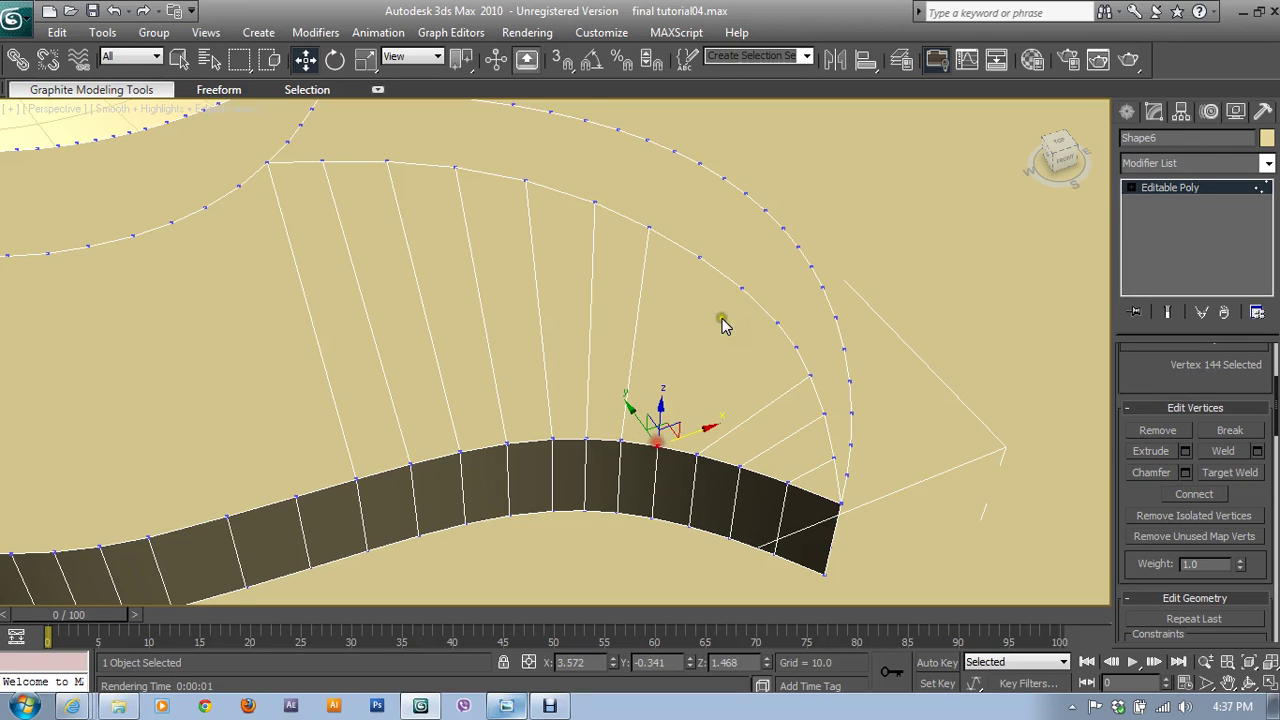
{"action": "left_click", "coordinate": [699, 261], "text": "ctrl"}
{"action": "left_click", "coordinate": [1194, 494]}
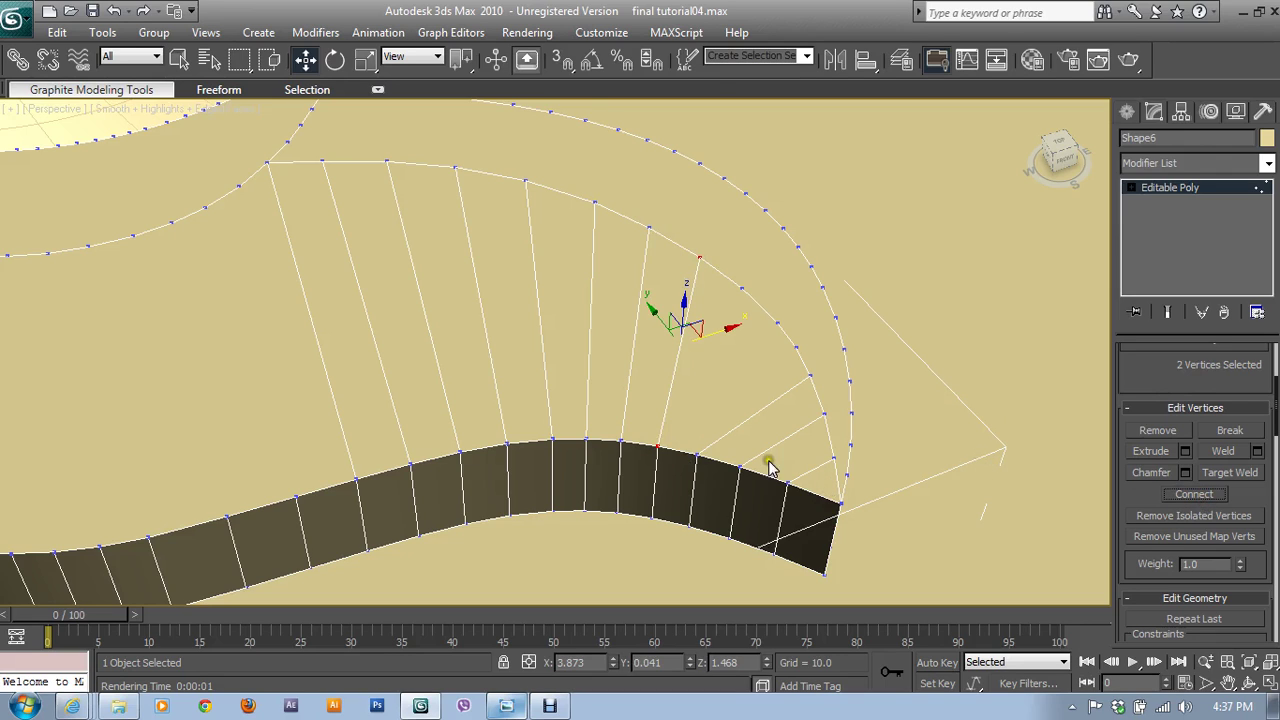
{"action": "left_click", "coordinate": [693, 451]}
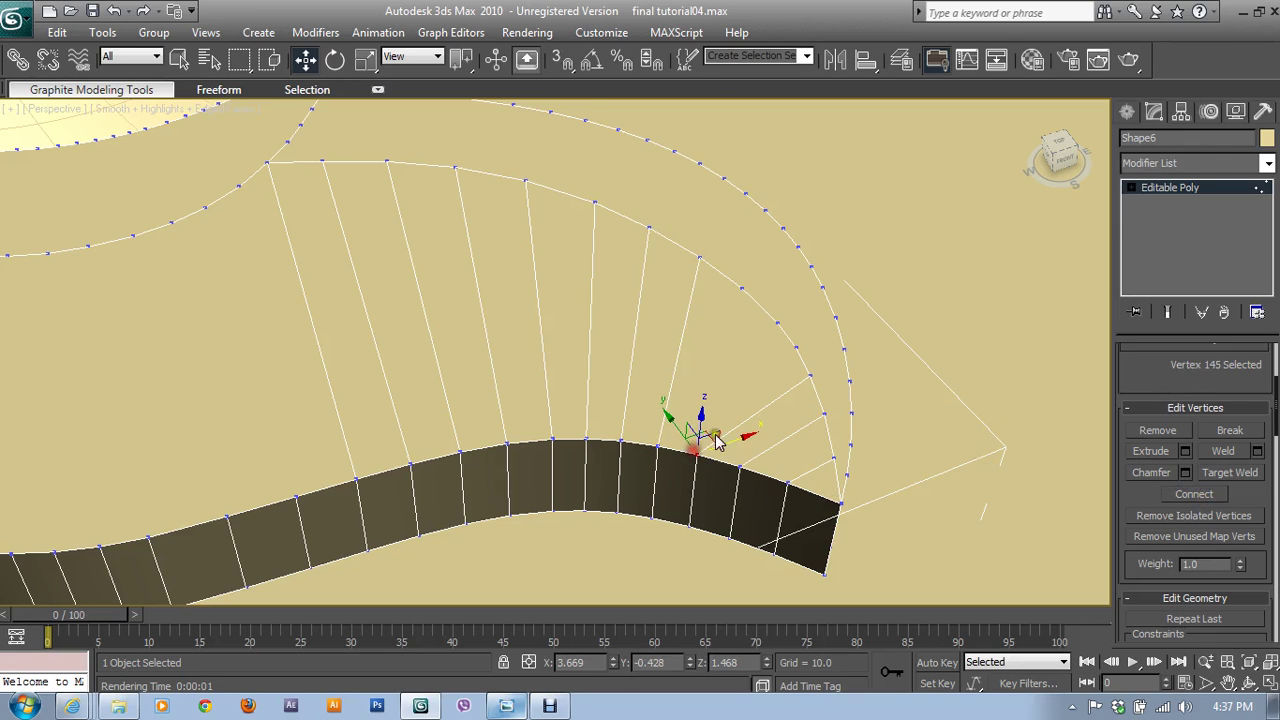
{"action": "left_click", "coordinate": [737, 288], "text": "ctrl"}
{"action": "left_click", "coordinate": [1199, 496]}
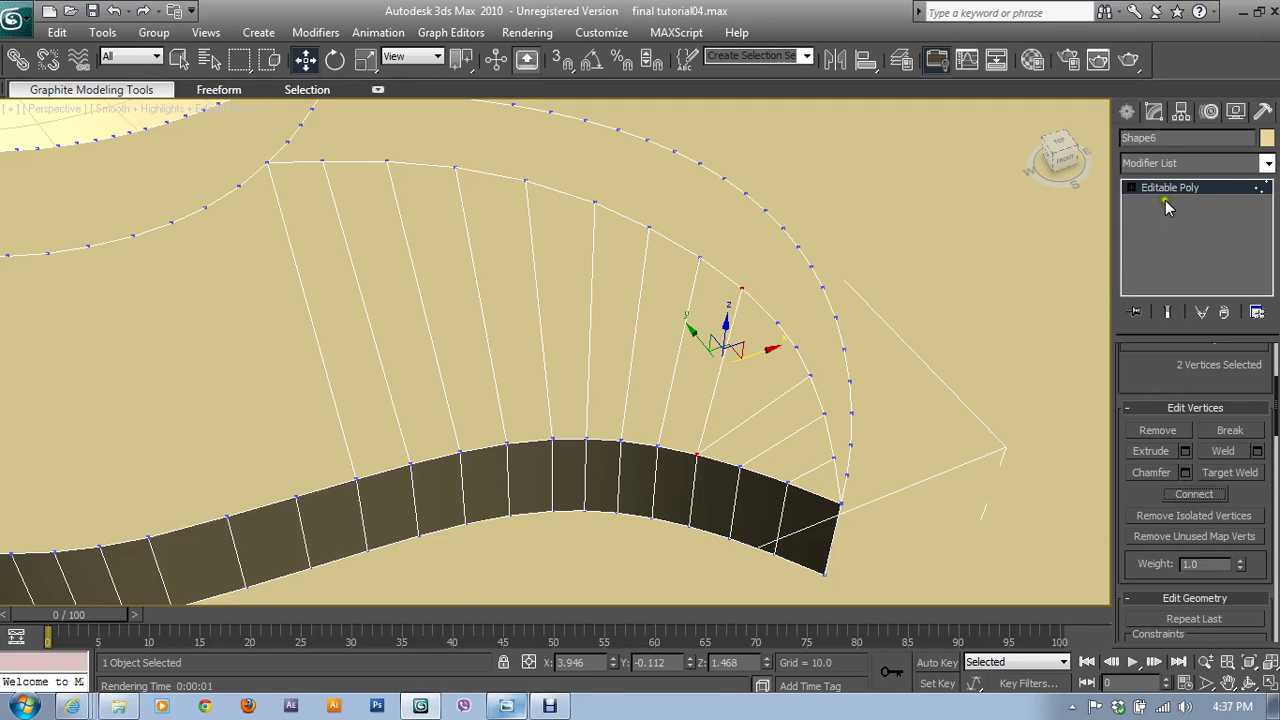
- Remove the leftover edges crossing the new fan near the leaf tip at Edge level
{"action": "key", "text": "2"}
{"action": "left_click", "coordinate": [779, 400]}
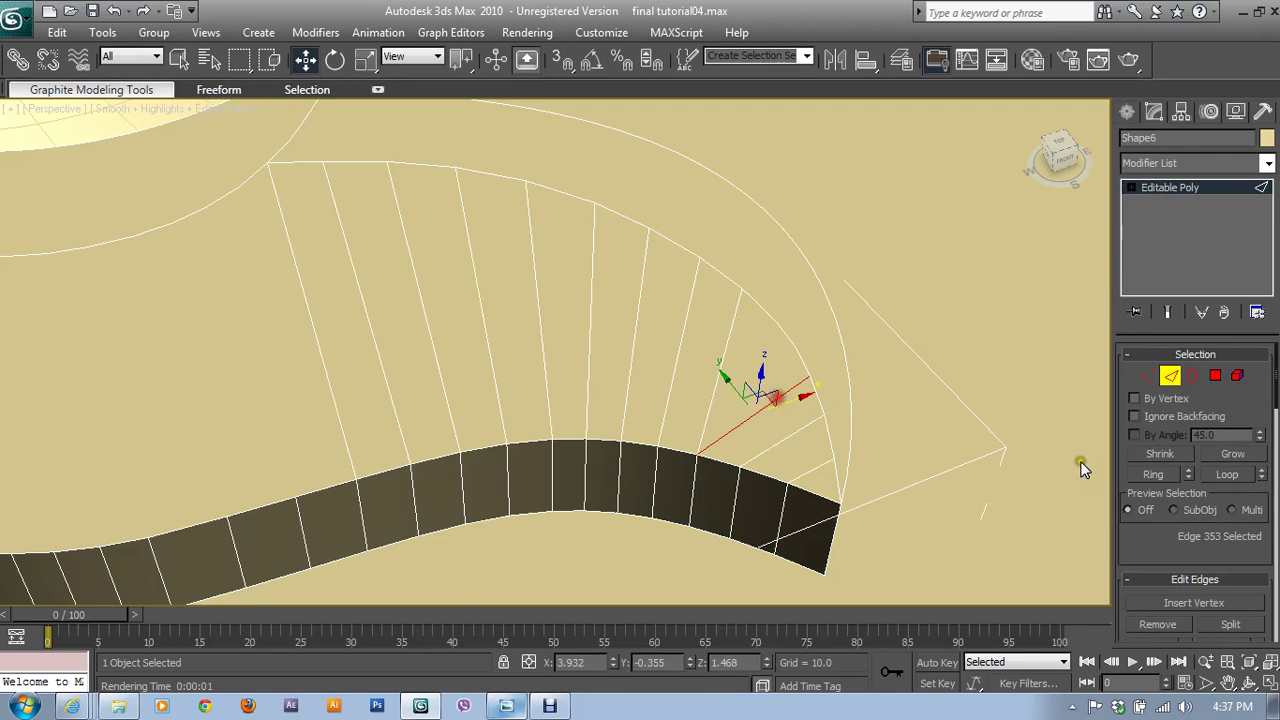
{"action": "scroll", "coordinate": [1157, 520], "scroll_direction": "down", "scroll_amount": 2}
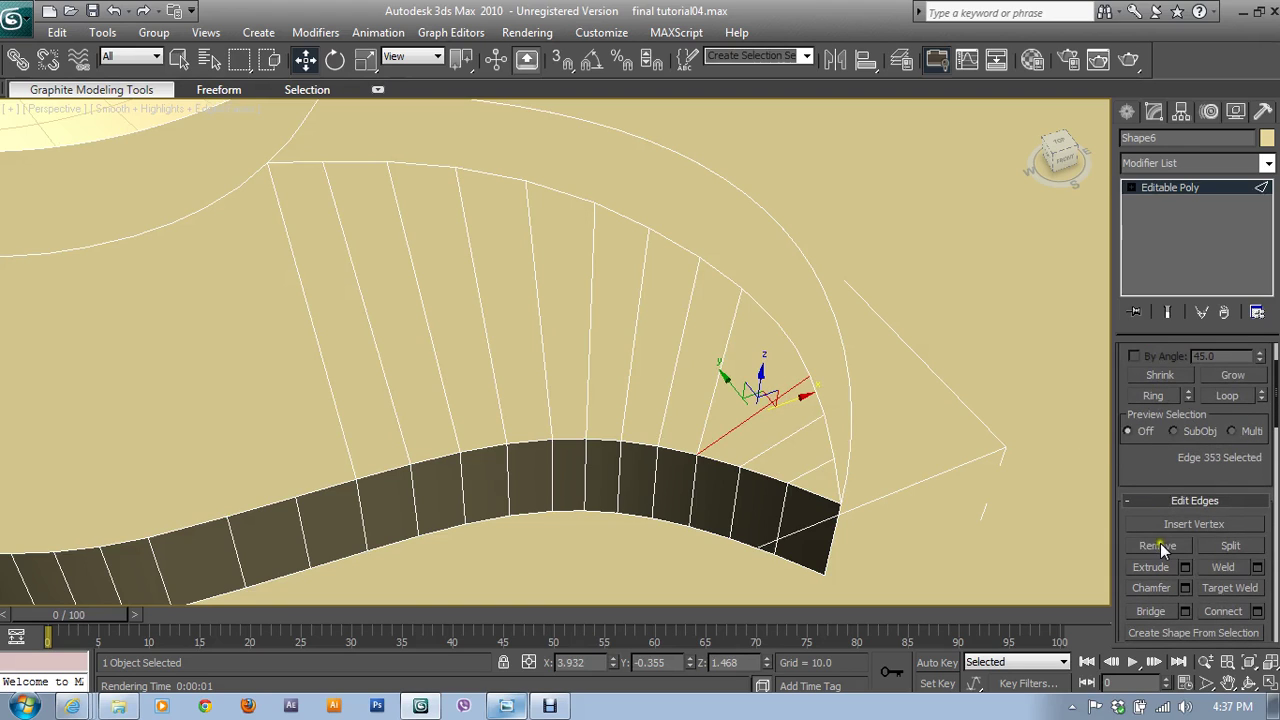
{"action": "left_click", "coordinate": [1158, 546]}
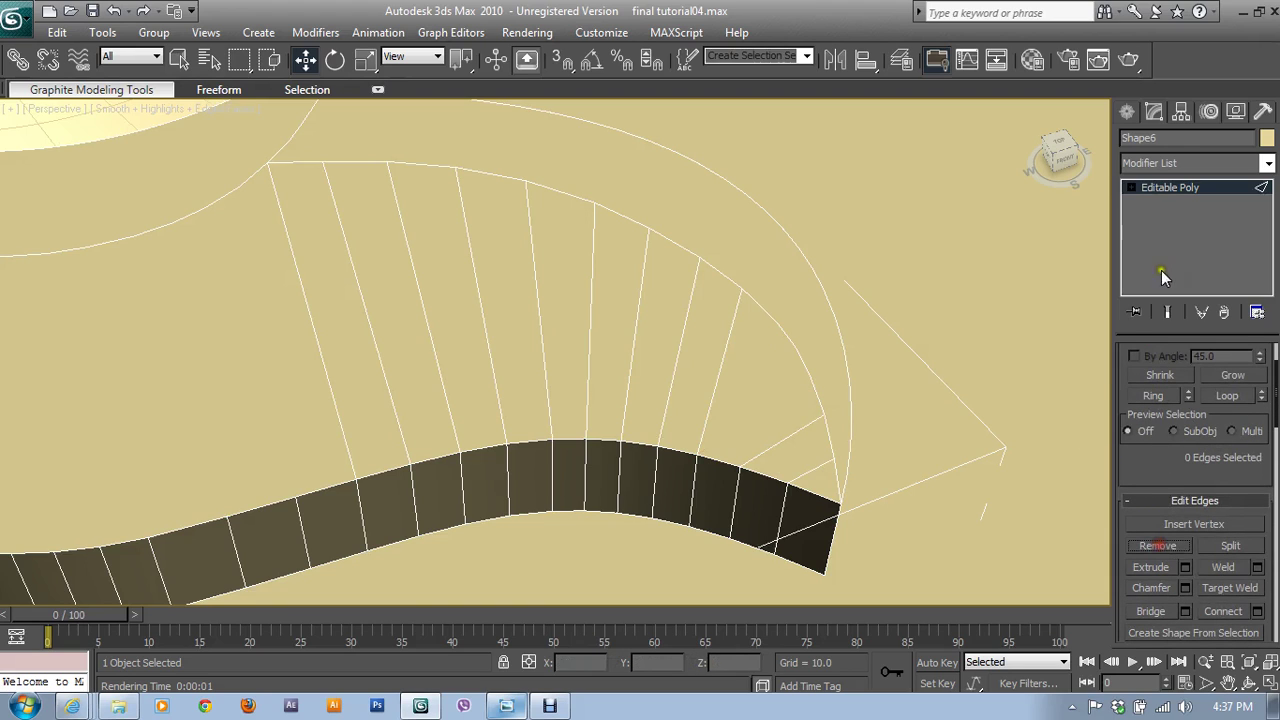
{"action": "left_click", "coordinate": [795, 434]}
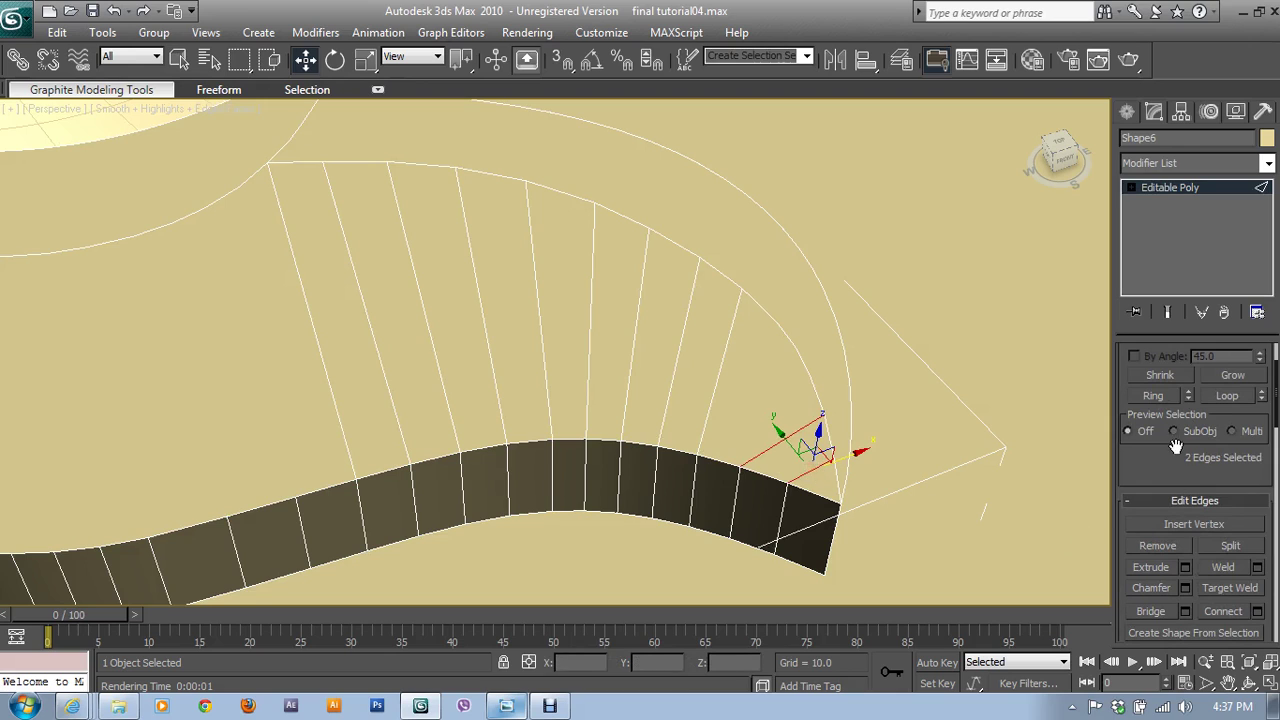
{"action": "key", "text": "ctrl+d"}
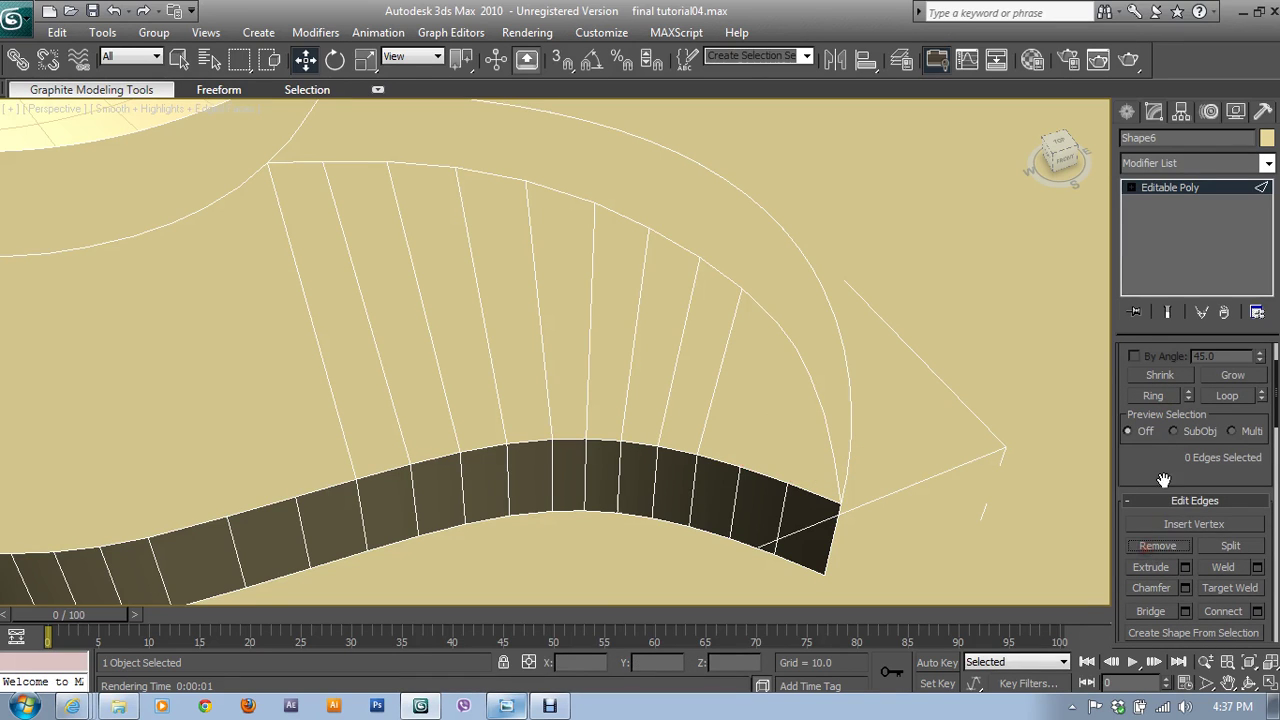
{"action": "left_click_drag", "start_coordinate": [1156, 452], "coordinate": [1160, 531]}
- Connect two more lower-curve vertices to their matching arc vertices with radial edges
{"action": "key", "text": "1"}
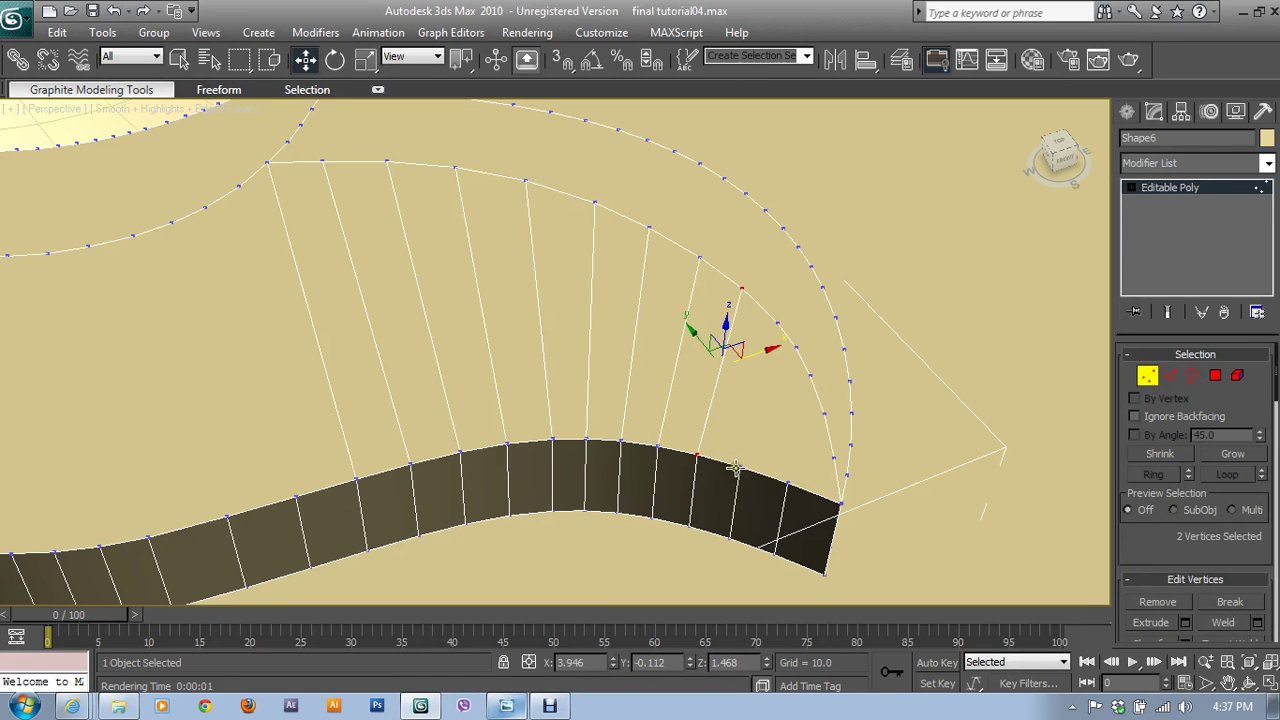
{"action": "left_click", "coordinate": [738, 467]}
{"action": "left_click", "coordinate": [772, 325], "text": "ctrl"}
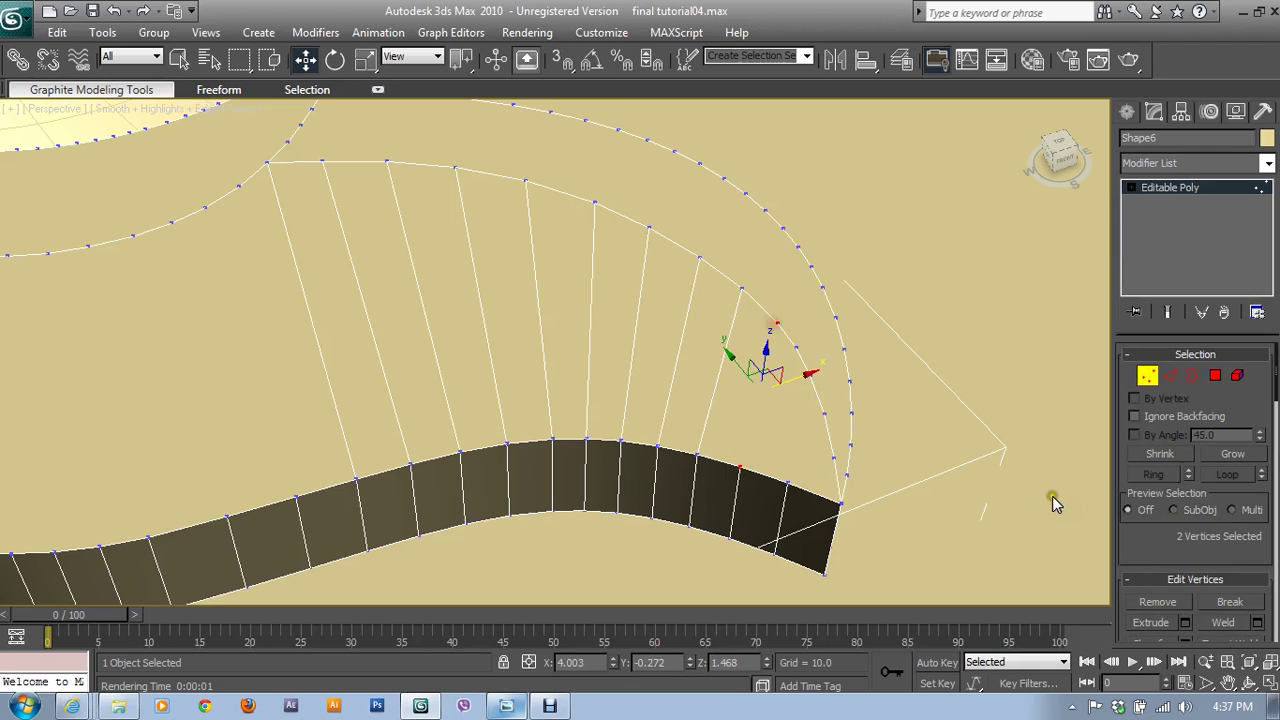
{"action": "scroll", "coordinate": [1150, 612], "scroll_direction": "down", "scroll_amount": 3}
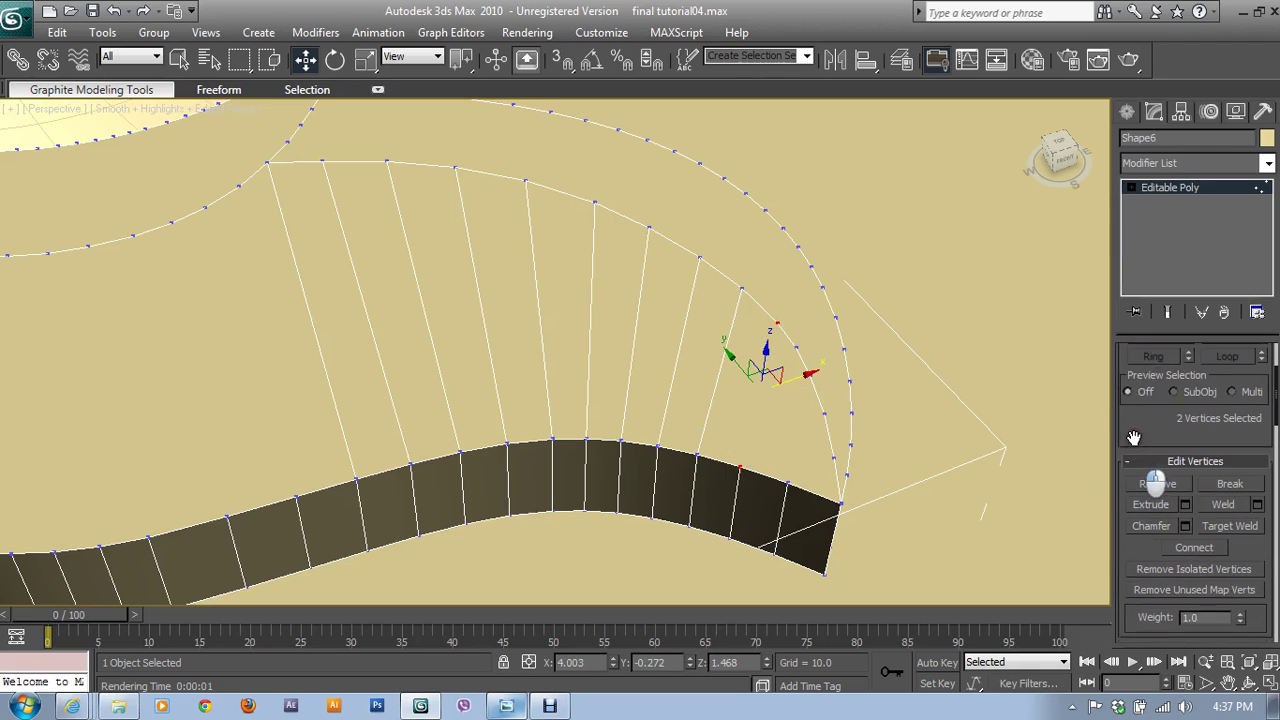
{"action": "left_click", "coordinate": [1190, 546]}
{"action": "left_click", "coordinate": [788, 483]}
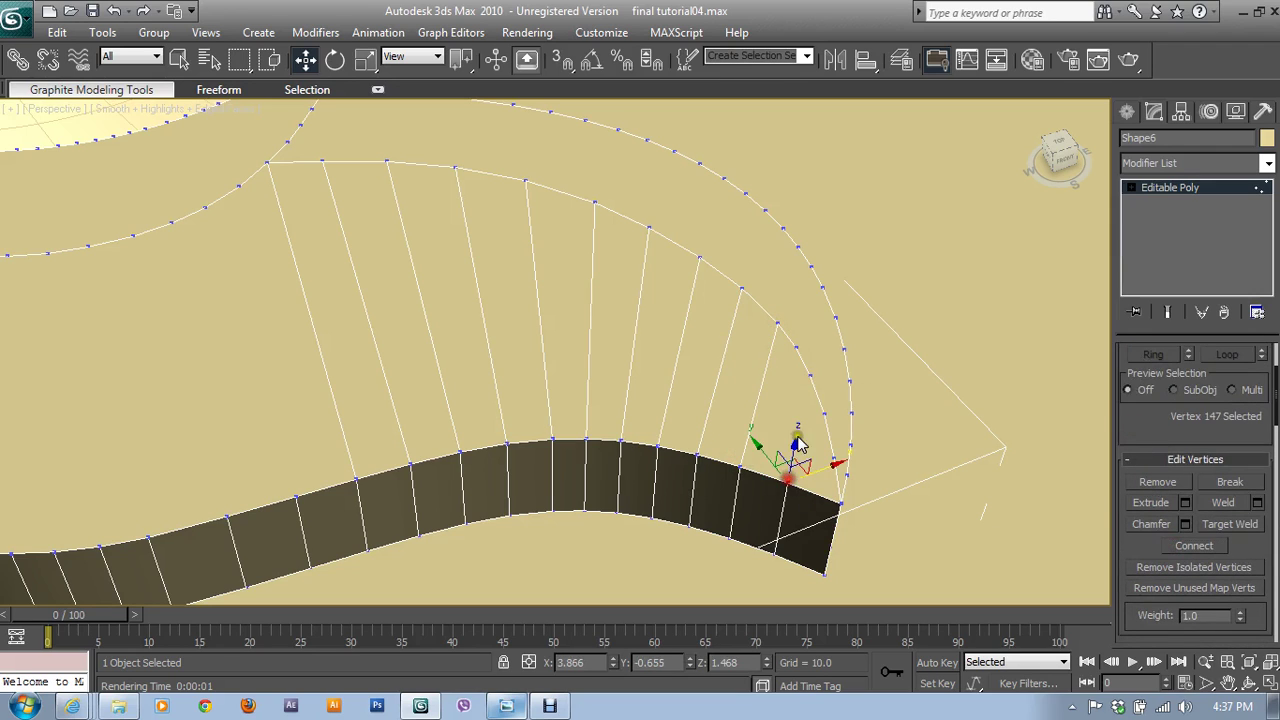
{"action": "left_click", "coordinate": [809, 369], "text": "ctrl"}
{"action": "left_click", "coordinate": [1190, 546]}
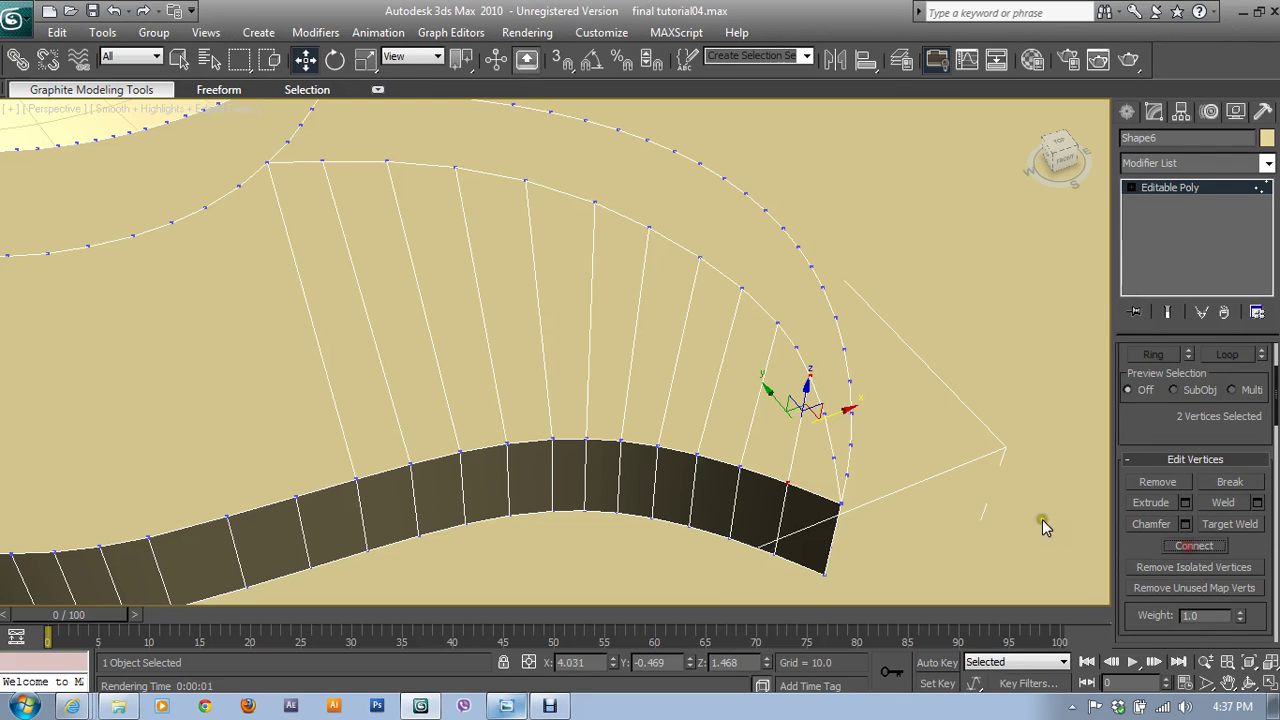
{"action": "scroll", "coordinate": [877, 466], "scroll_direction": "down", "scroll_amount": 2}
{"action": "scroll", "coordinate": [880, 460], "scroll_direction": "down", "scroll_amount": 2}
{"action": "scroll", "coordinate": [903, 418], "scroll_direction": "down", "scroll_amount": 2}
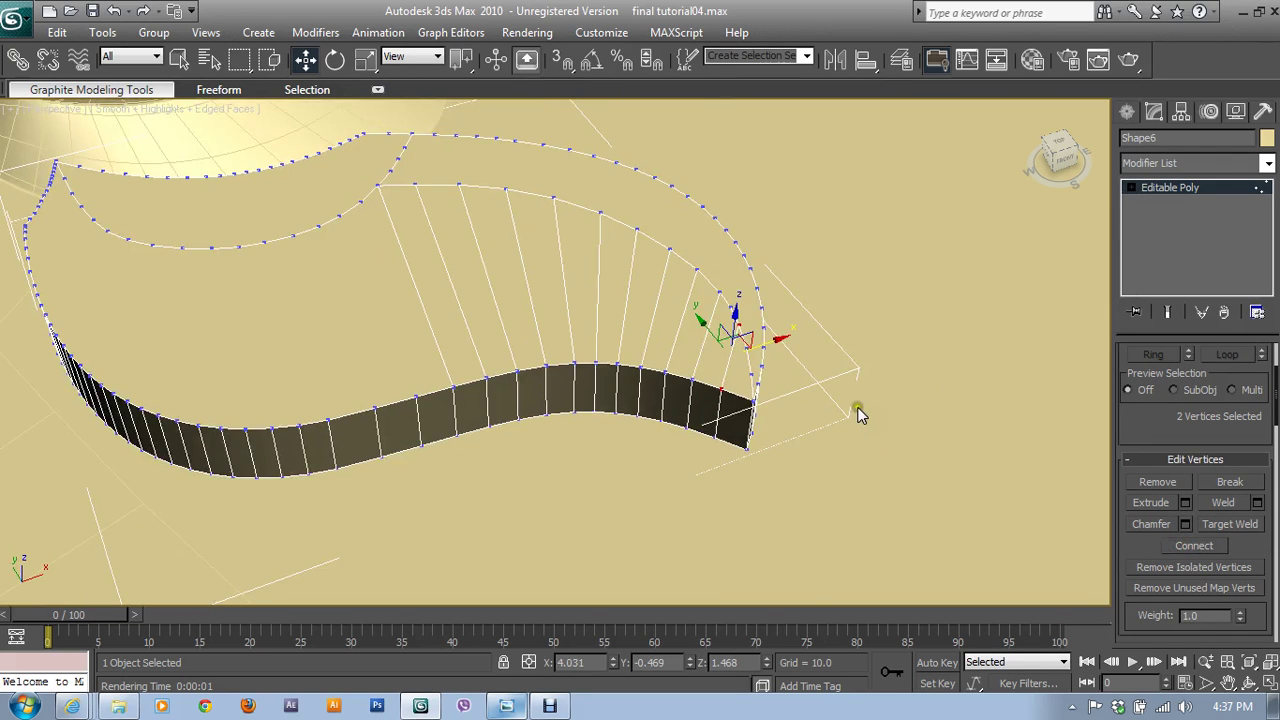
- Connect four inner-loop vertices to their facing outer vertices with radial edges
{"action": "mouse_move", "coordinate": [858, 414]}
{"action": "middle_mouse_down", "text": "alt"}
{"action": "mouse_move", "coordinate": [749, 417]}
{"action": "mouse_move", "coordinate": [831, 374]}
{"action": "mouse_move", "coordinate": [657, 351]}
{"action": "mouse_move", "coordinate": [729, 449]}
{"action": "middle_mouse_up", "text": "alt"}
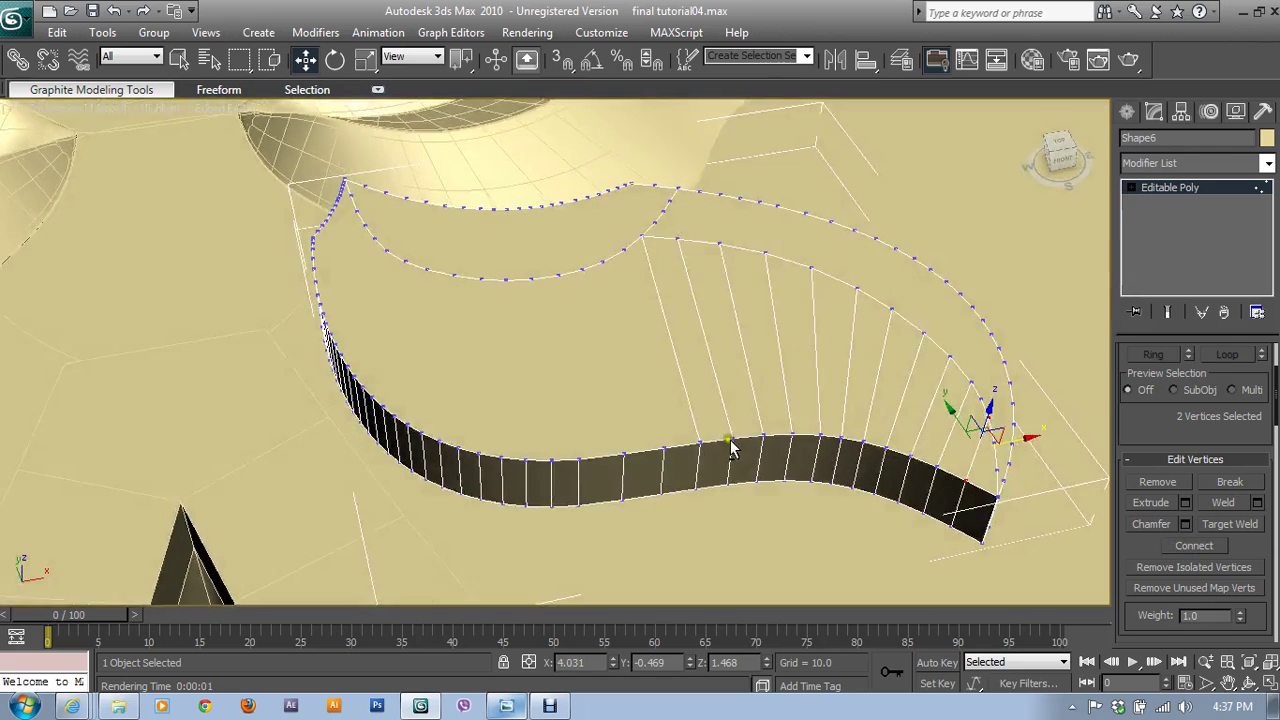
{"action": "left_click", "coordinate": [661, 450]}
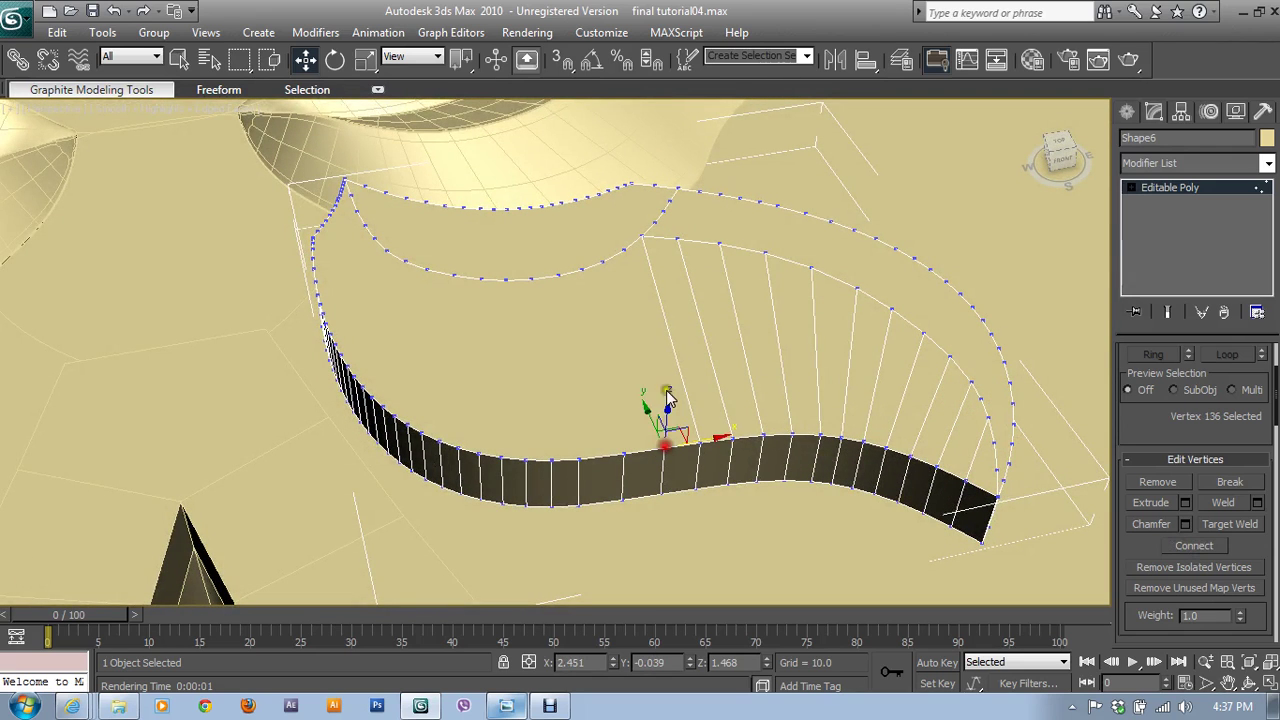
{"action": "left_click", "coordinate": [622, 248], "text": "ctrl"}
{"action": "left_click", "coordinate": [1194, 545]}
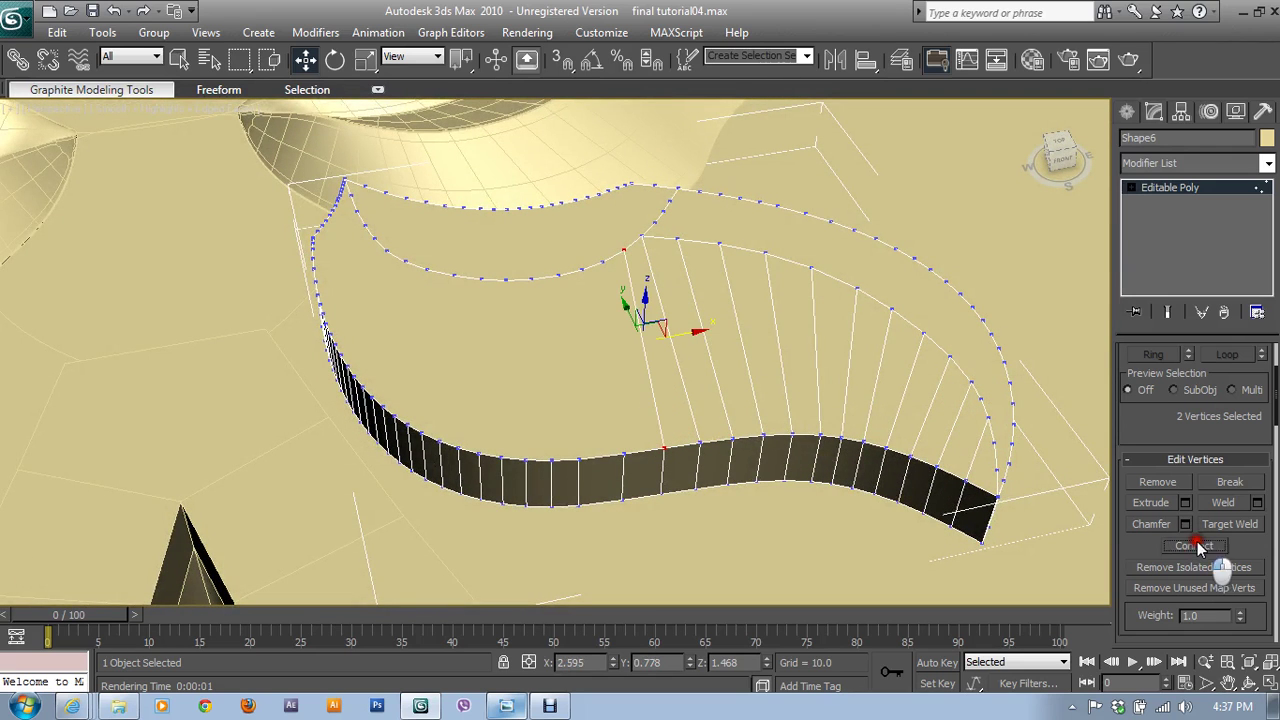
{"action": "left_click", "coordinate": [602, 262]}
{"action": "left_click", "coordinate": [624, 454], "text": "ctrl"}
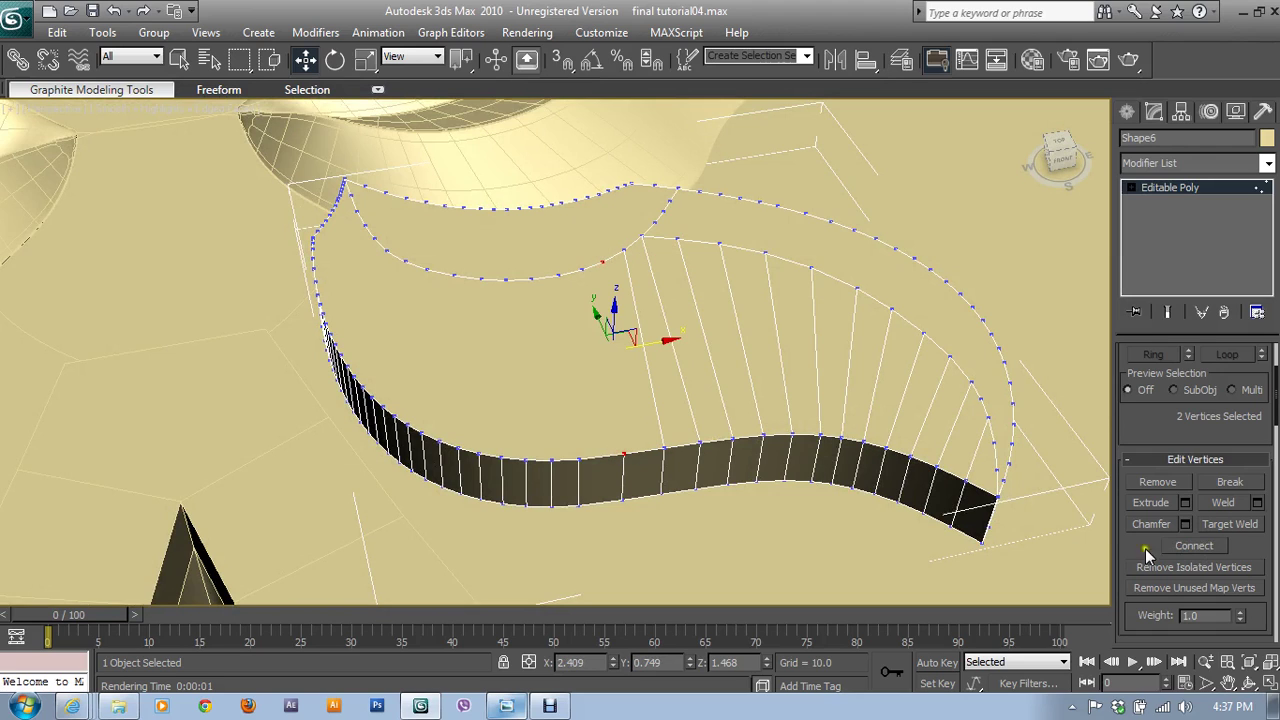
{"action": "left_click", "coordinate": [1194, 545]}
{"action": "left_click", "coordinate": [580, 268]}
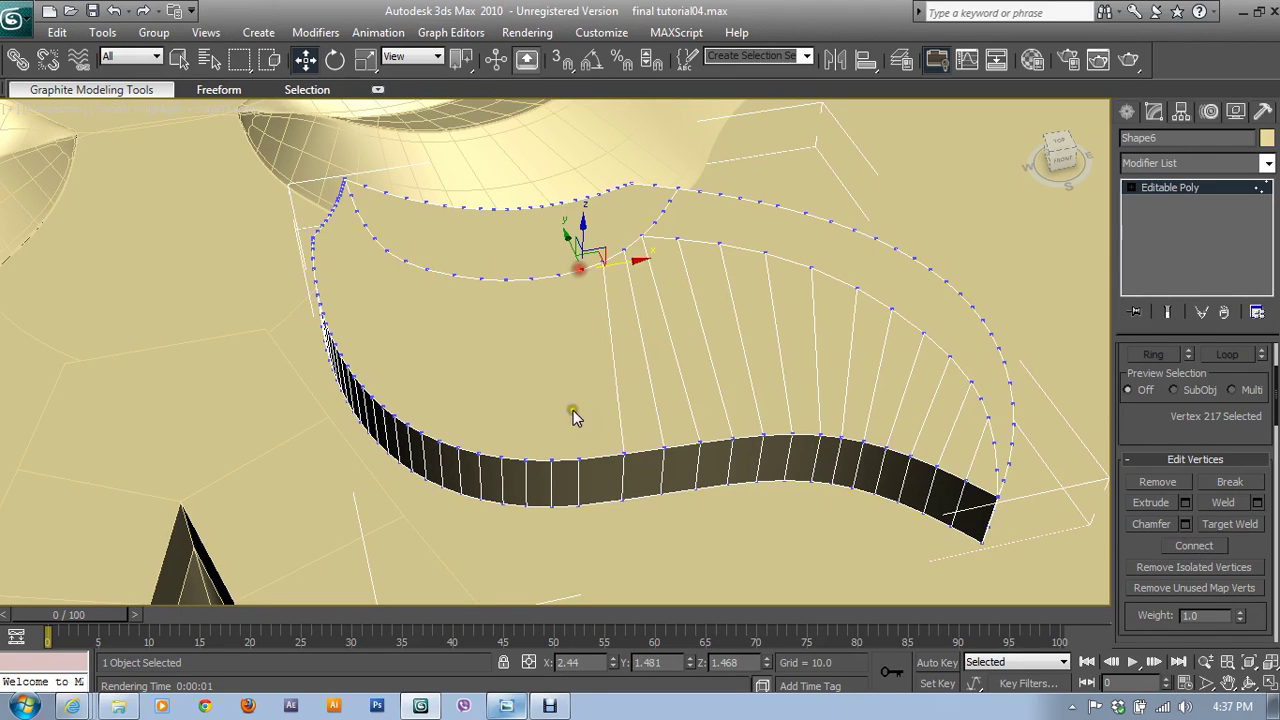
{"action": "left_click", "coordinate": [578, 457], "text": "ctrl"}
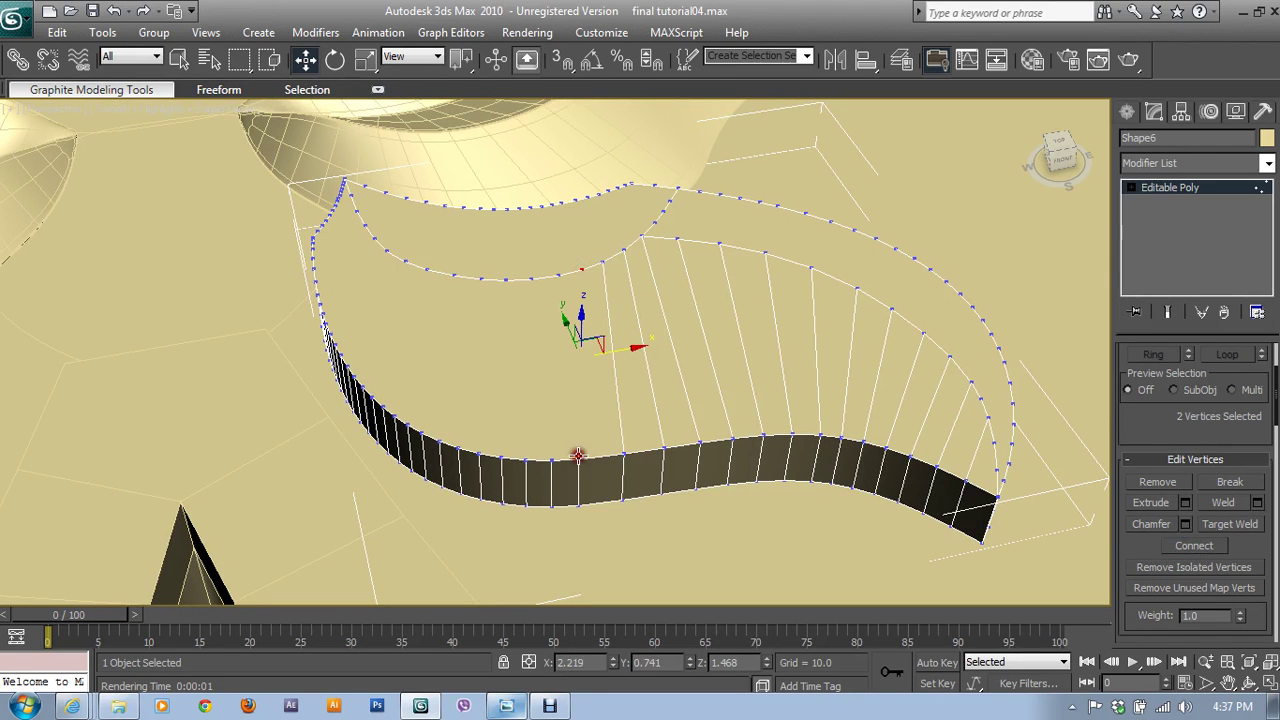
{"action": "left_click", "coordinate": [1195, 545]}
{"action": "left_click", "coordinate": [549, 465]}
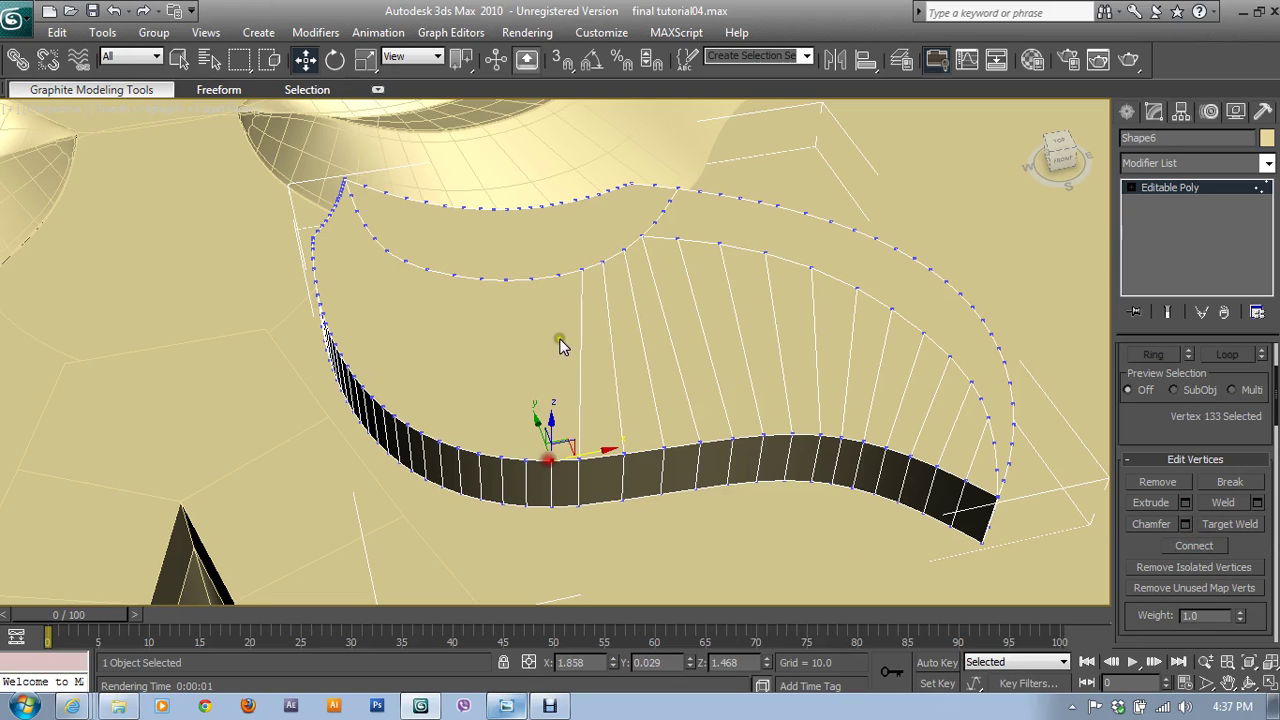
{"action": "left_click", "coordinate": [569, 281], "text": "ctrl"}
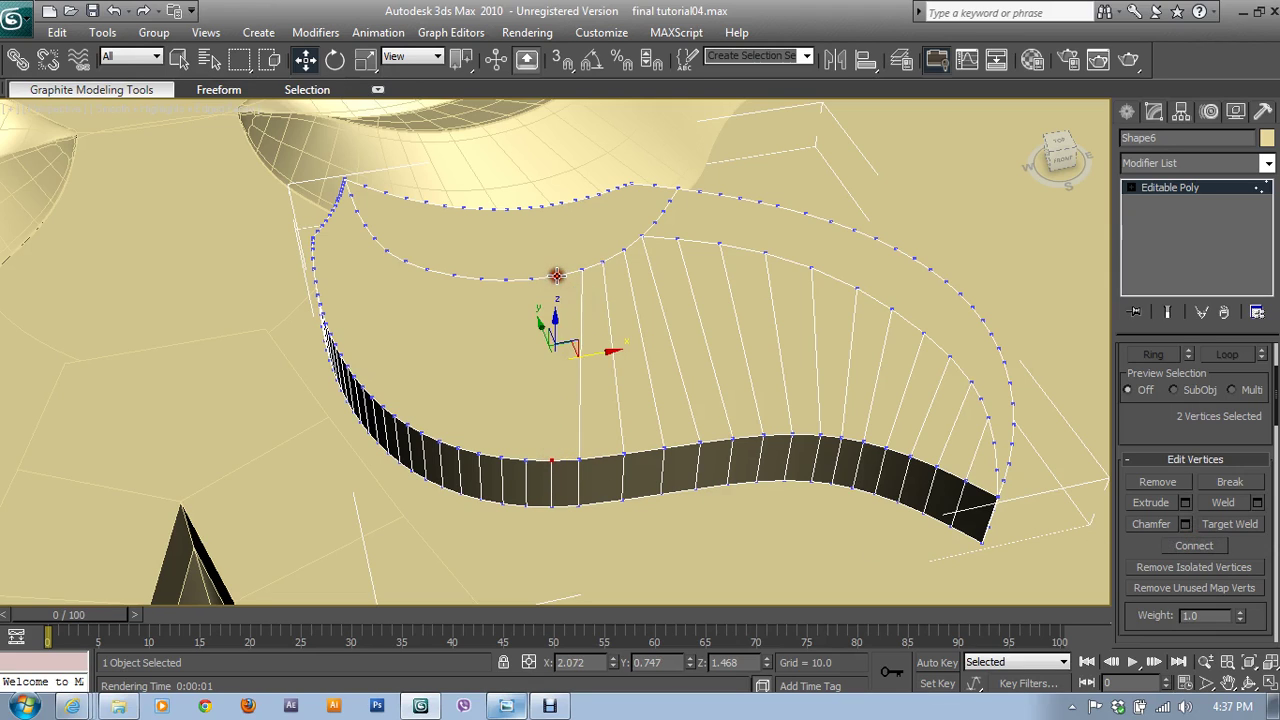
{"action": "left_click", "coordinate": [1194, 545]}
- Add four more radial edges further left along the leaf's inner loop
{"action": "left_click", "coordinate": [531, 278]}
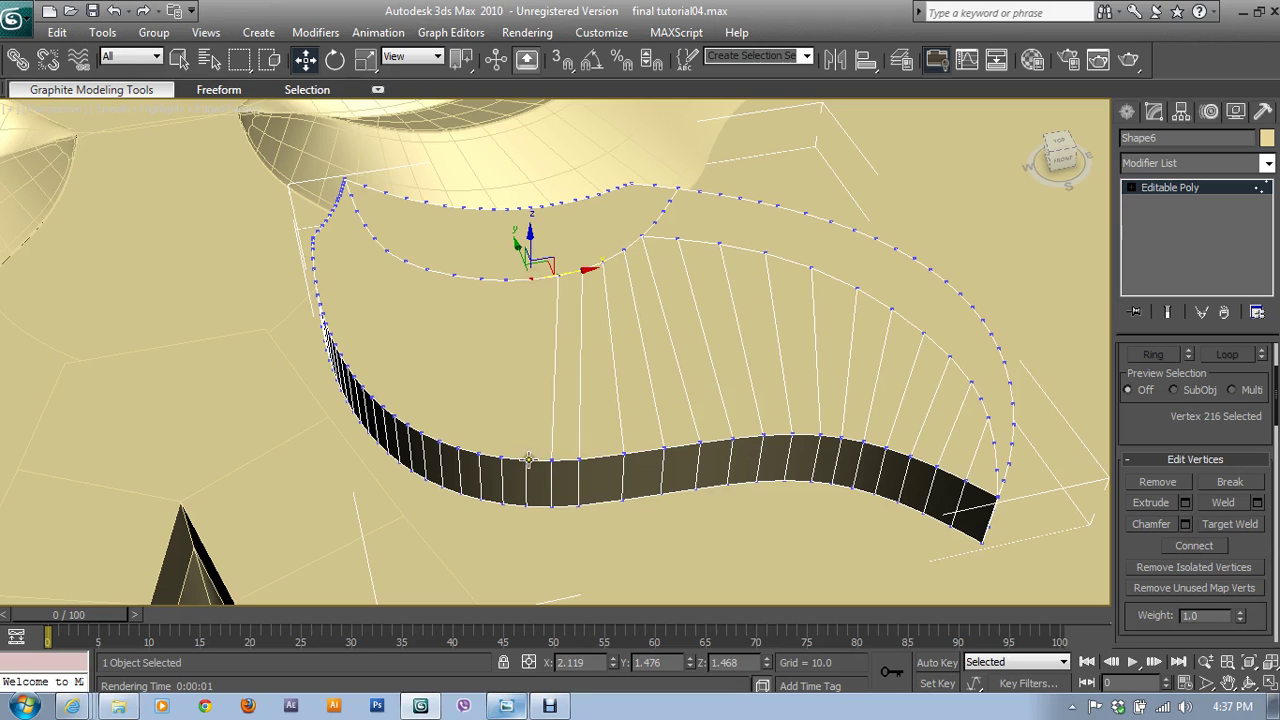
{"action": "left_click", "coordinate": [525, 461], "text": "ctrl"}
{"action": "left_click", "coordinate": [1196, 547]}
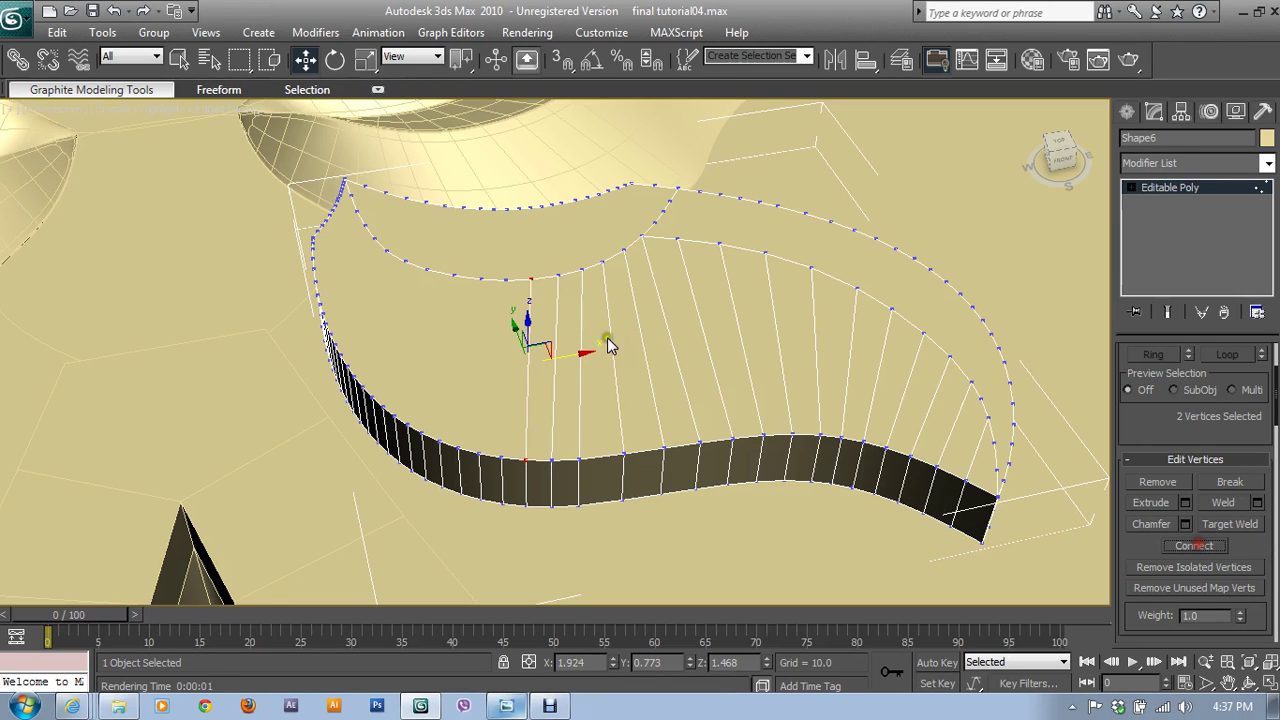
{"action": "left_click", "coordinate": [505, 279]}
{"action": "left_click", "coordinate": [502, 458], "text": "ctrl"}
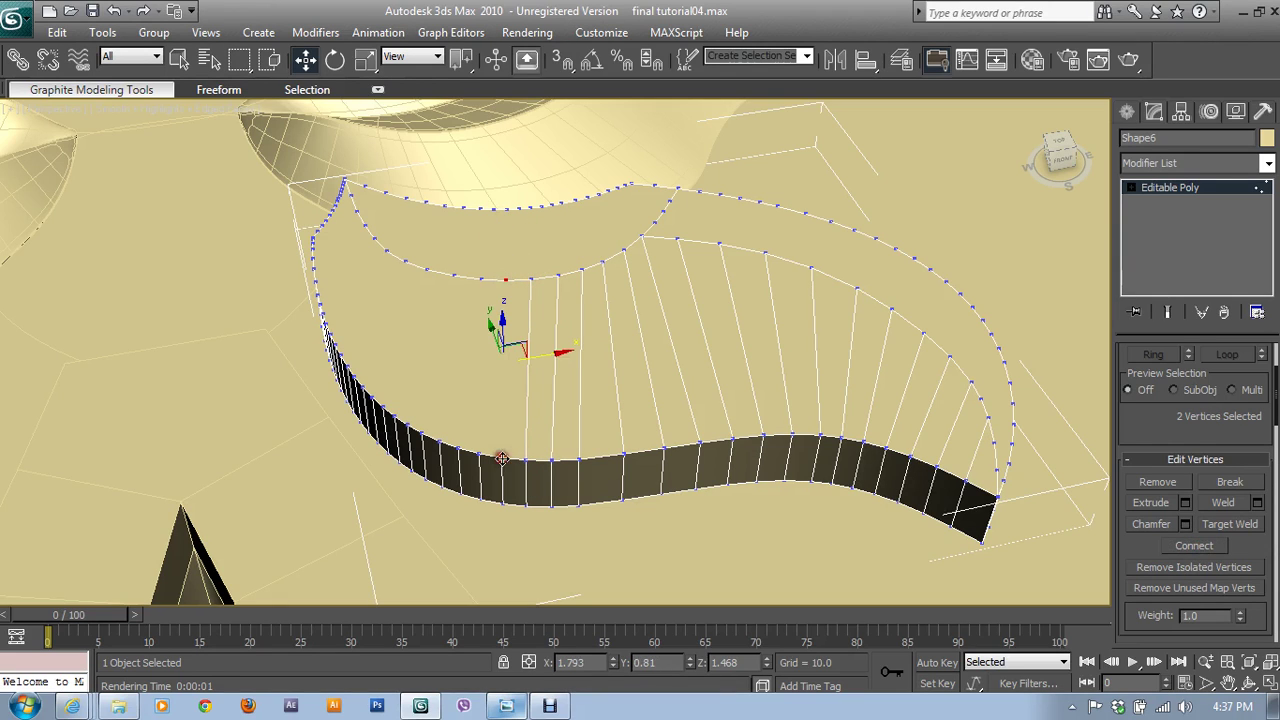
{"action": "left_click", "coordinate": [1196, 547]}
{"action": "left_click", "coordinate": [481, 278]}
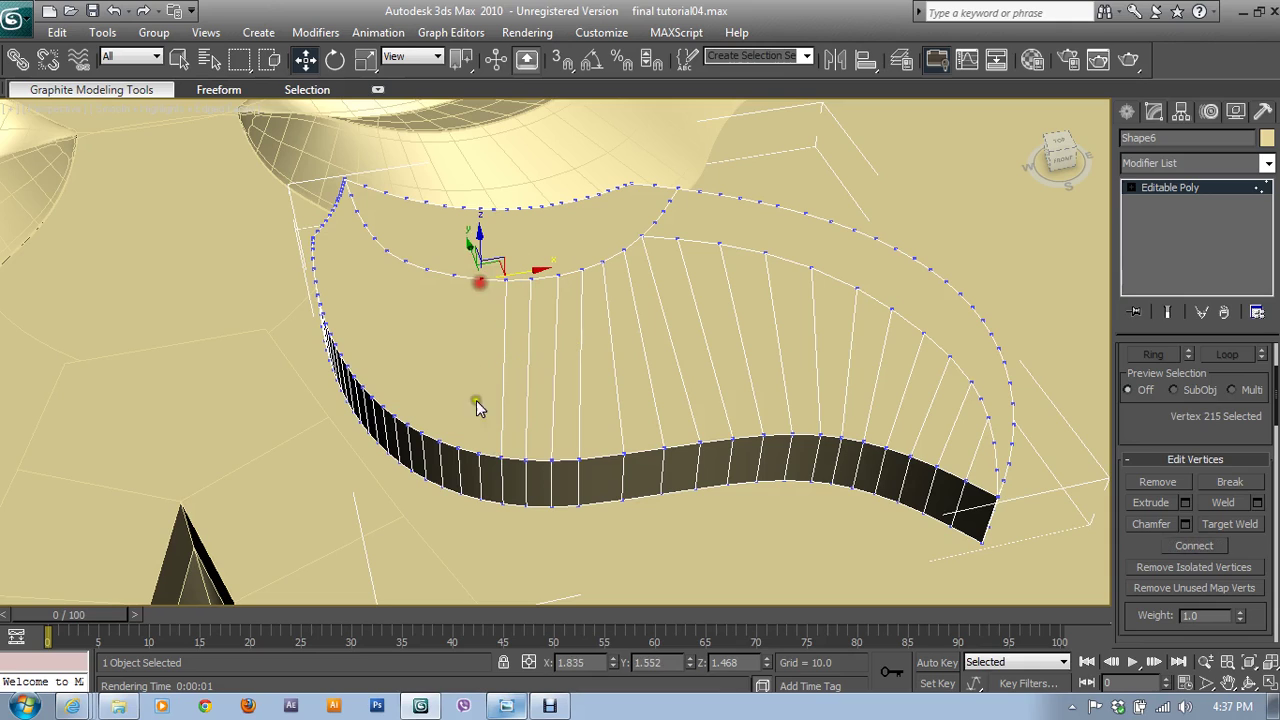
{"action": "left_click", "coordinate": [478, 453], "text": "ctrl"}
{"action": "left_click", "coordinate": [1194, 546]}
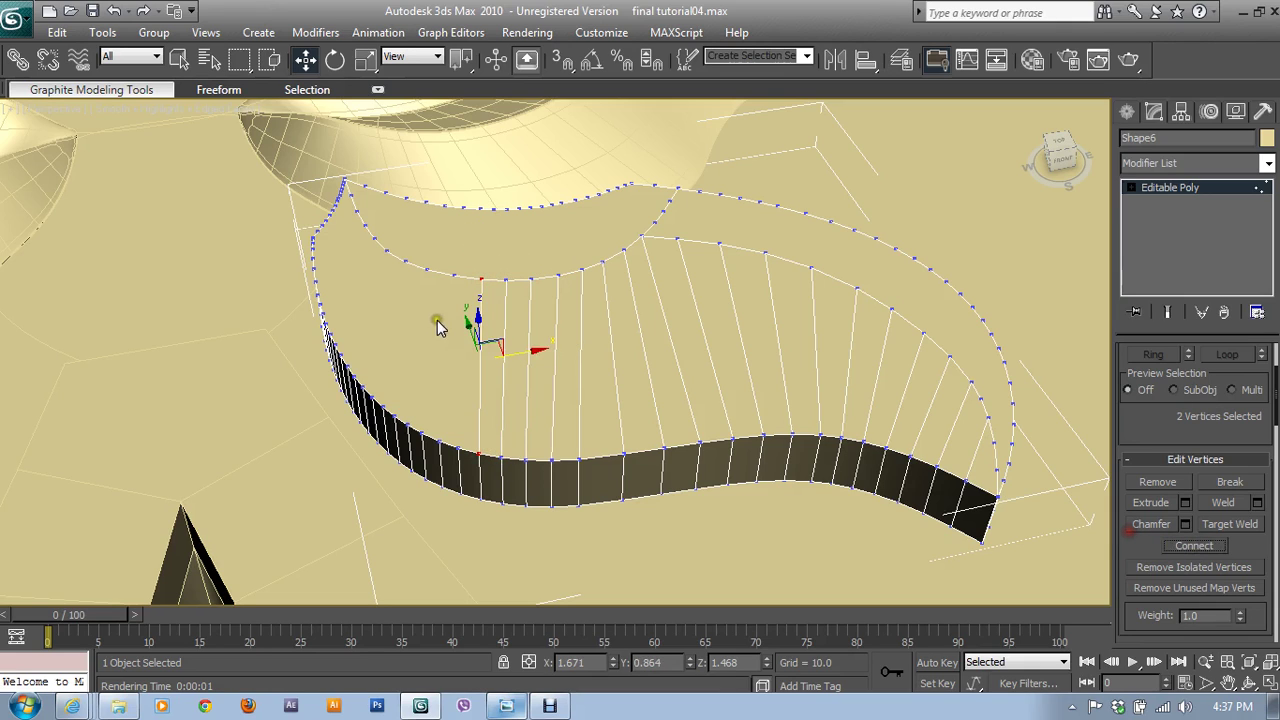
{"action": "left_click", "coordinate": [455, 277]}
{"action": "left_click", "coordinate": [455, 450], "text": "ctrl"}
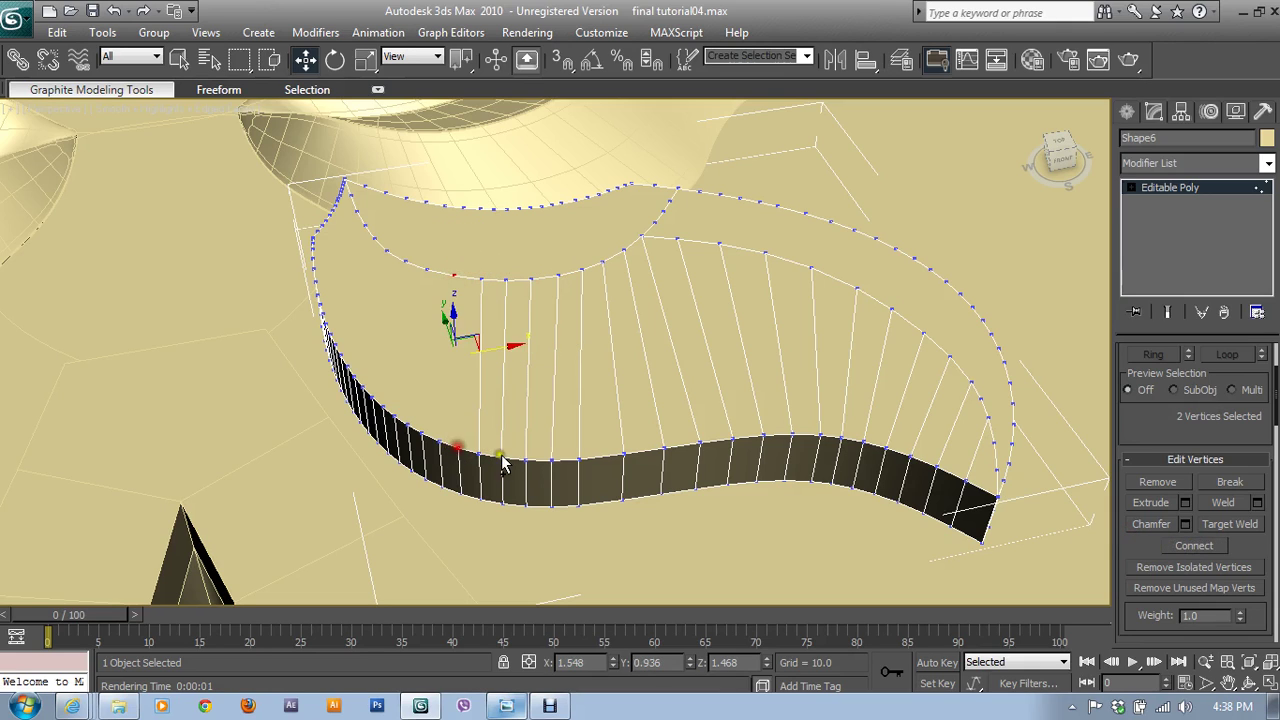
{"action": "left_click", "coordinate": [1194, 546]}
- Add four radial edges toward the leaf's left end, joining inner and outer vertex pairs
{"action": "middle_click_drag", "start_coordinate": [686, 451], "coordinate": [677, 440], "text": "alt"}
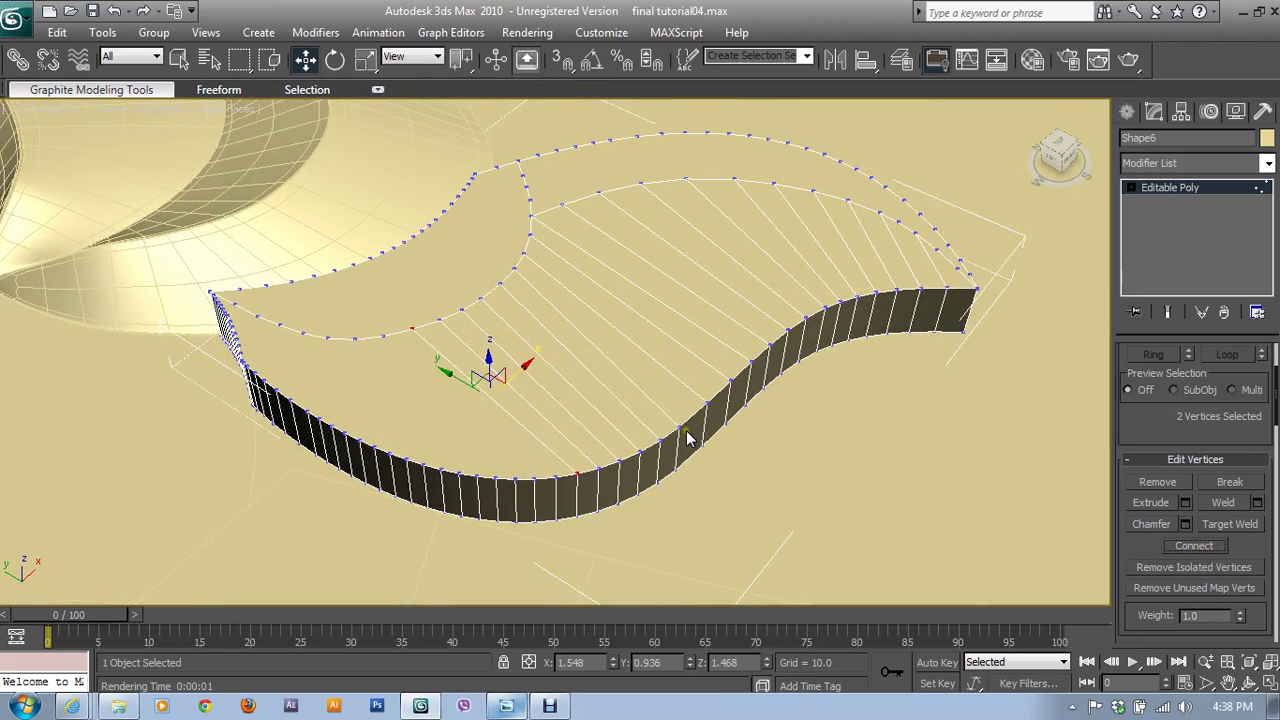
{"action": "left_click", "coordinate": [517, 479], "text": "ctrl"}
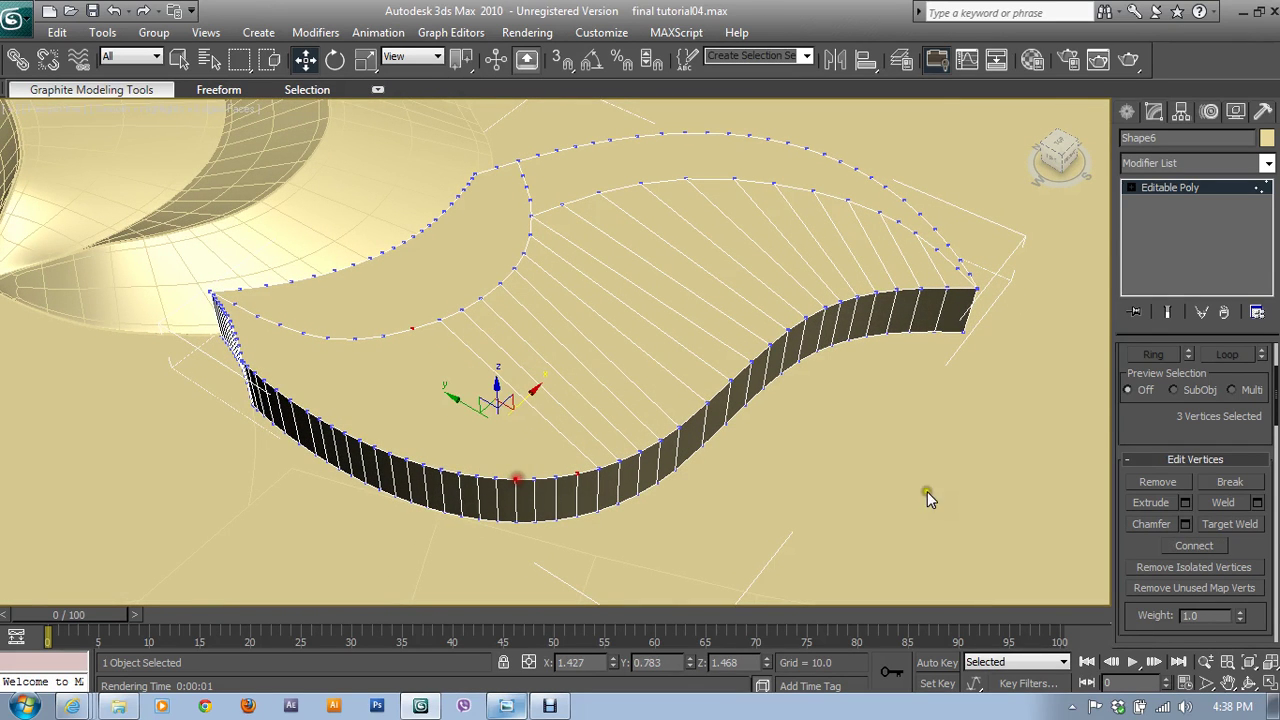
{"action": "left_click", "coordinate": [516, 480]}
{"action": "left_click", "coordinate": [410, 329], "text": "ctrl"}
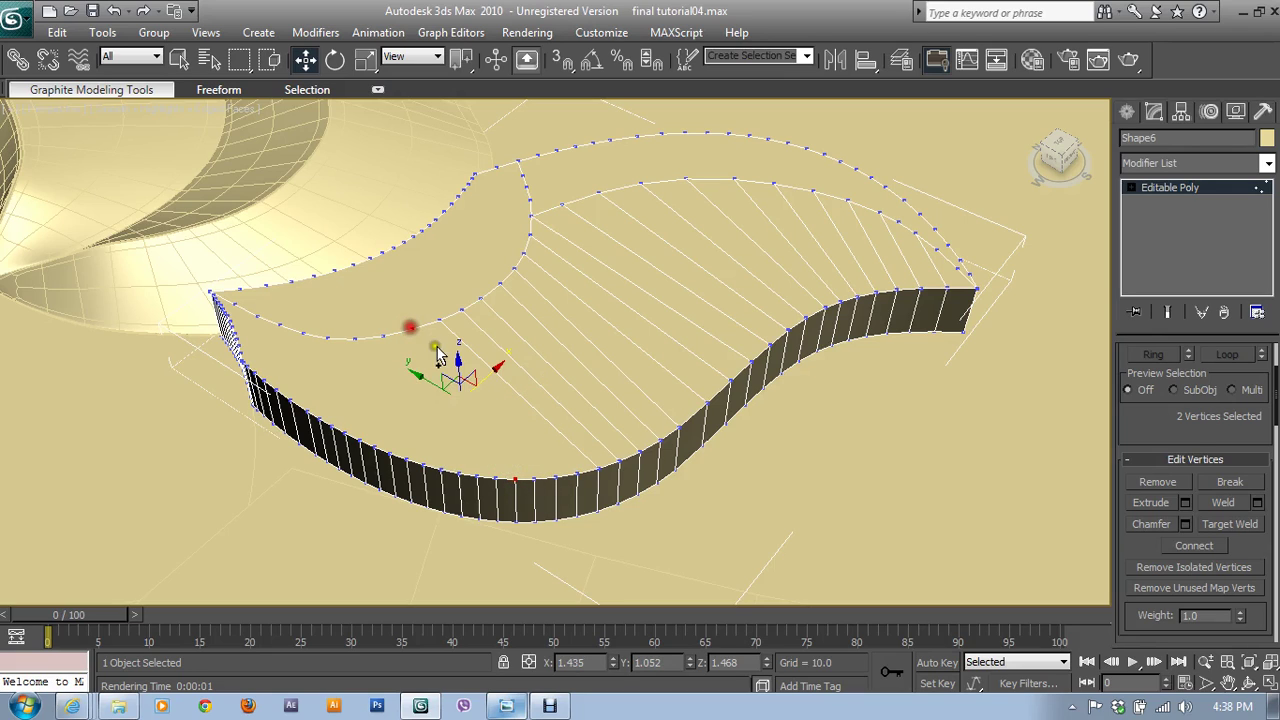
{"action": "left_click", "coordinate": [1228, 547]}
{"action": "left_click", "coordinate": [386, 334]}
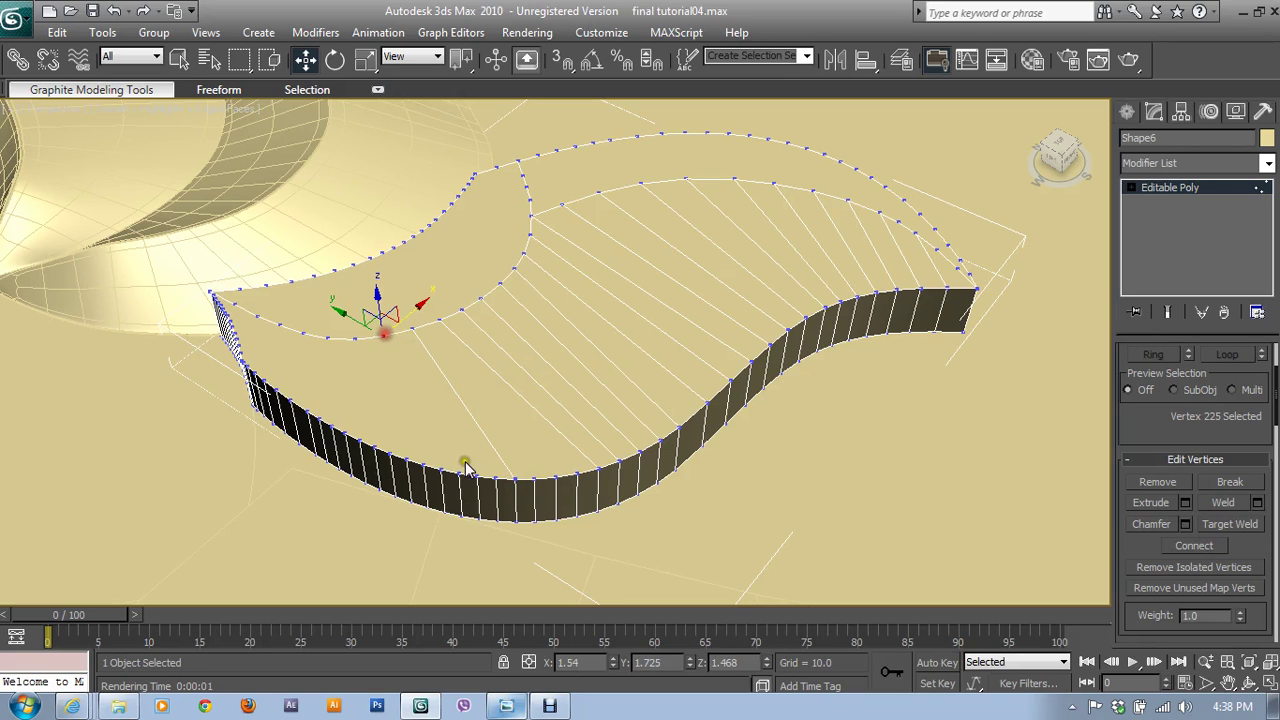
{"action": "left_click", "coordinate": [457, 470], "text": "ctrl"}
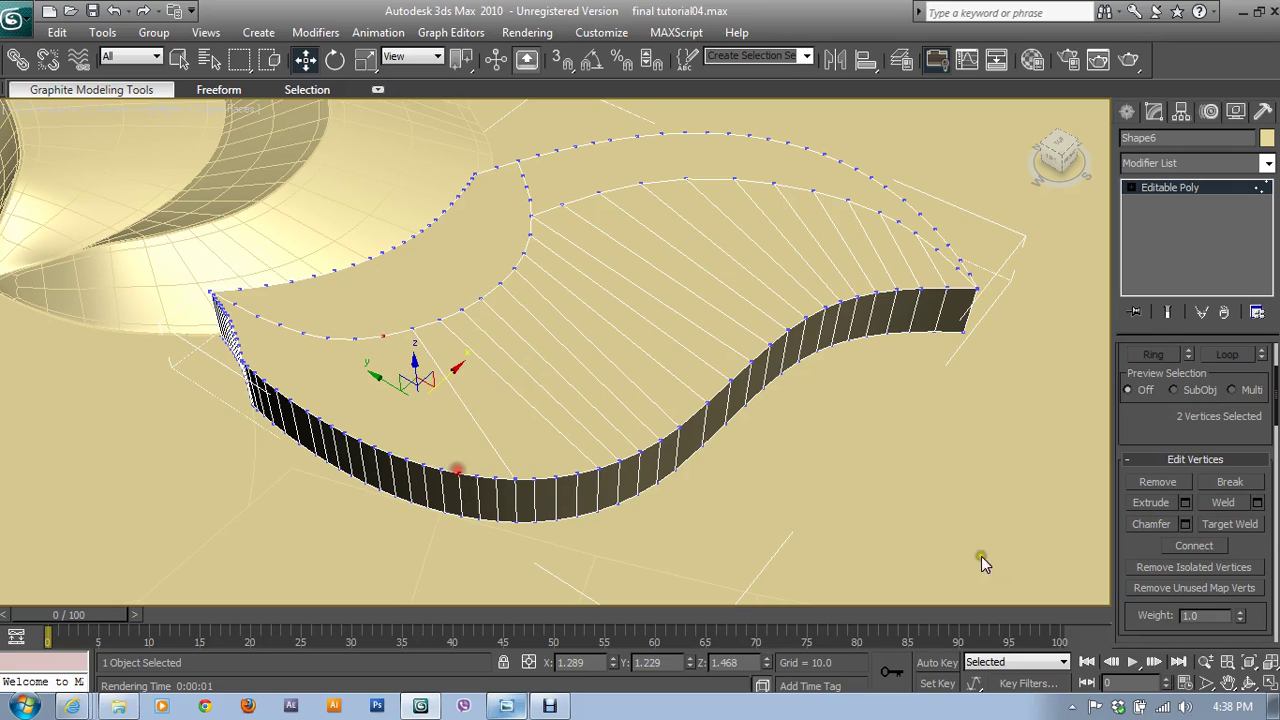
{"action": "left_click", "coordinate": [1180, 545]}
{"action": "left_click", "coordinate": [350, 345]}
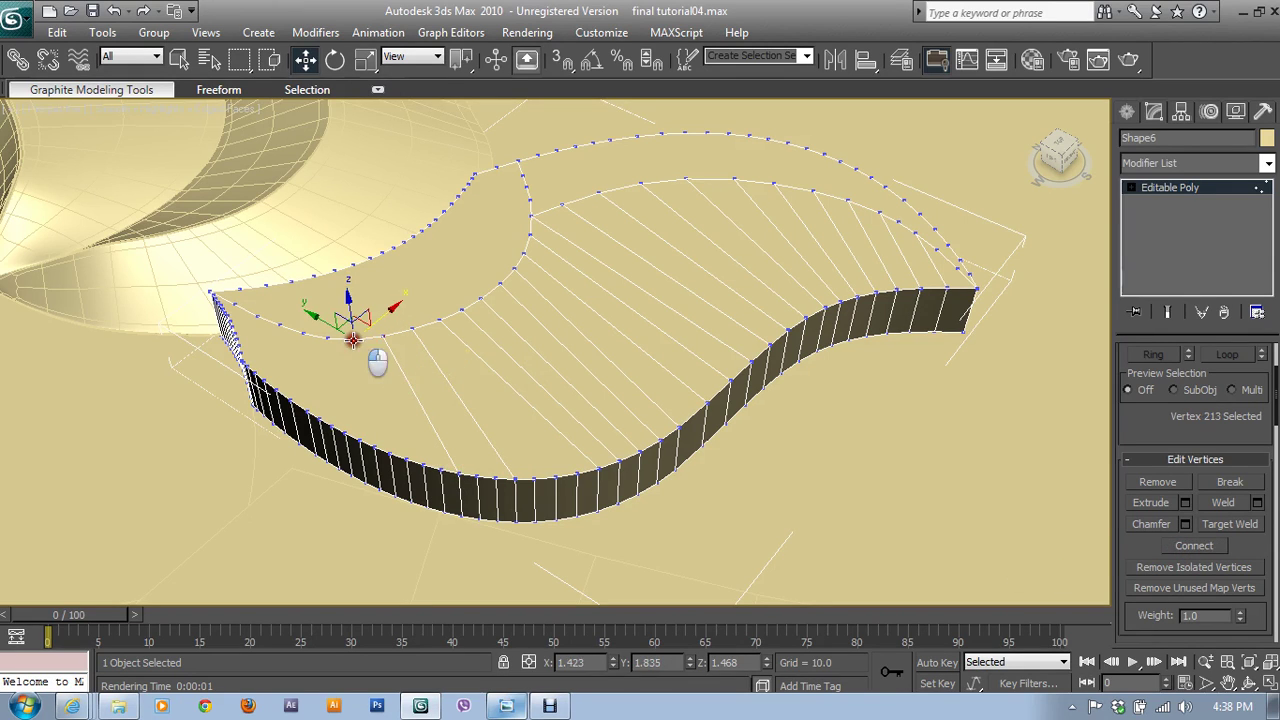
{"action": "left_click", "coordinate": [406, 462], "text": "ctrl"}
{"action": "left_click", "coordinate": [1190, 545]}
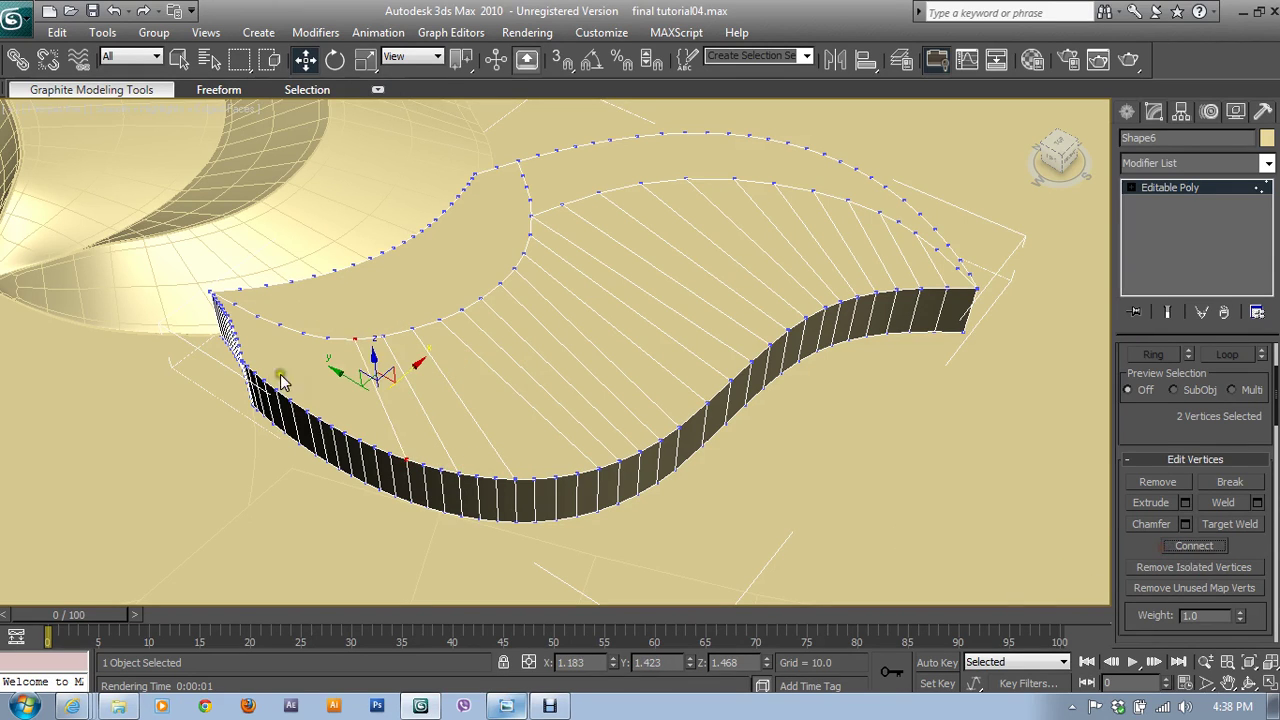
{"action": "left_click", "coordinate": [335, 345]}
{"action": "left_click", "coordinate": [358, 437], "text": "ctrl"}
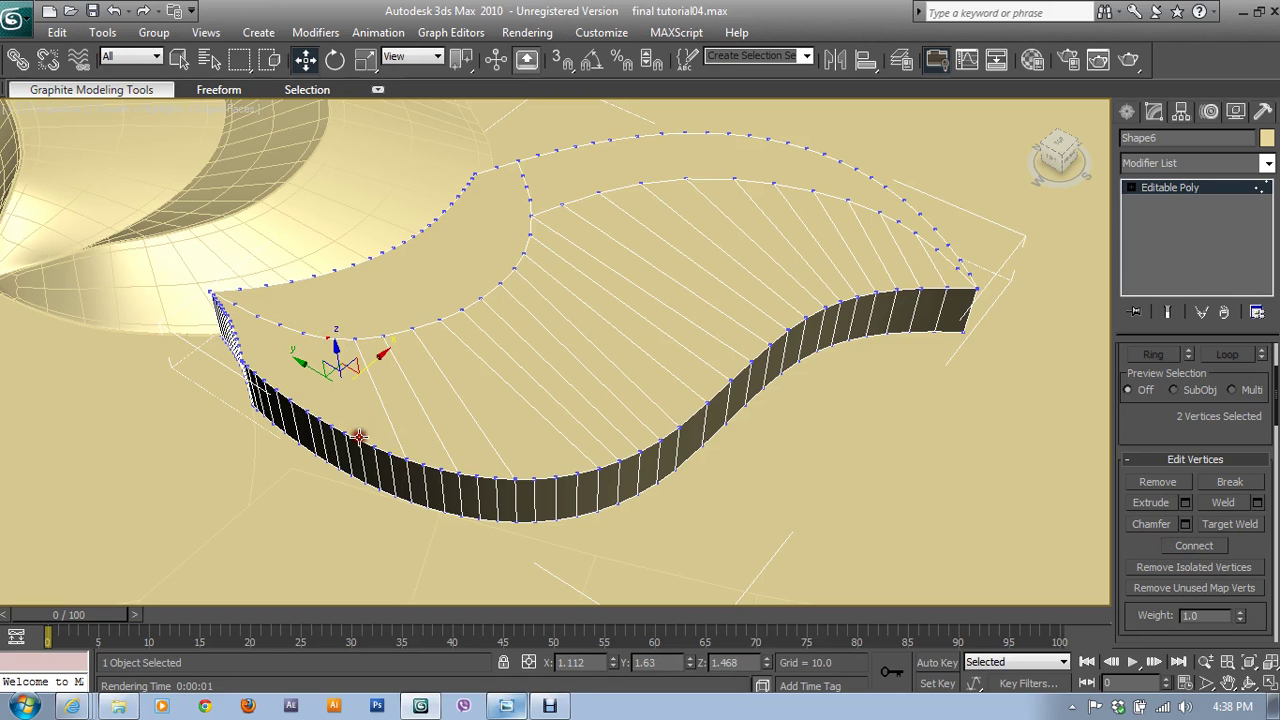
{"action": "left_click", "coordinate": [1197, 545]}
- Connect three vertex pairs around the leaf's tip with radial edges
{"action": "middle_click_drag", "start_coordinate": [420, 380], "coordinate": [398, 367], "text": "alt"}
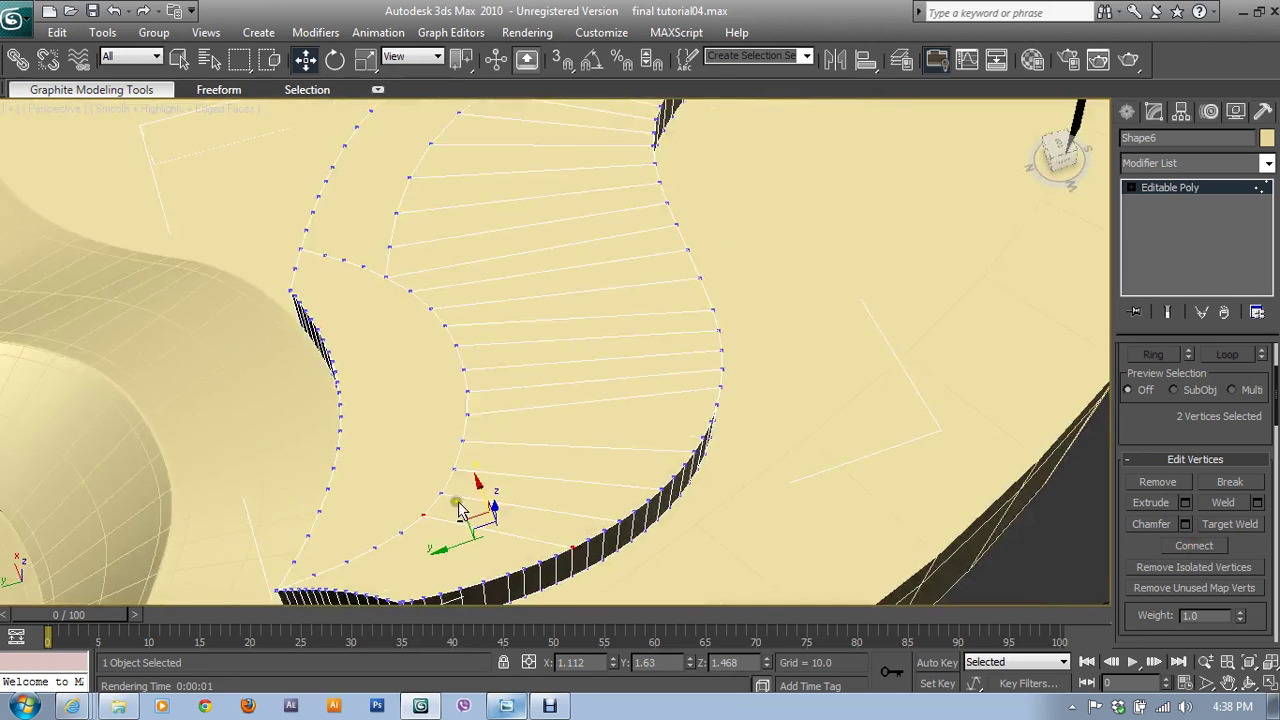
{"action": "left_click", "coordinate": [344, 397]}
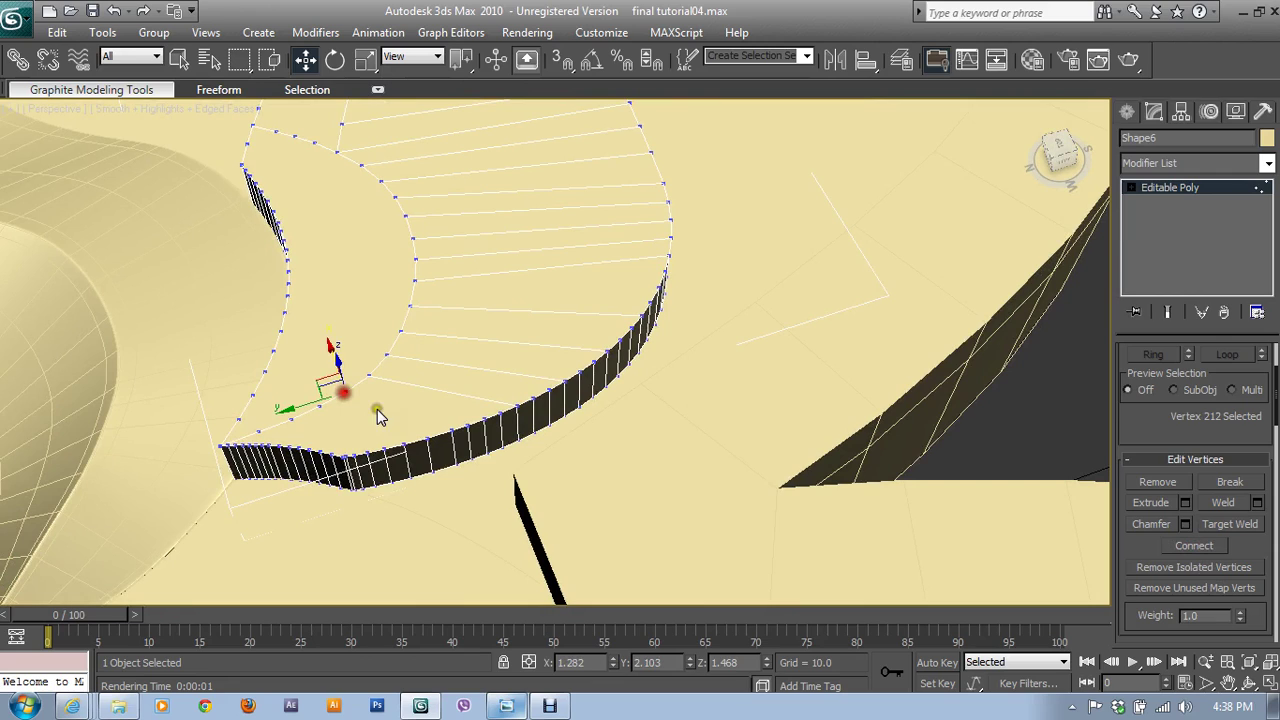
{"action": "left_click", "coordinate": [467, 427], "text": "ctrl"}
{"action": "left_click", "coordinate": [1194, 545]}
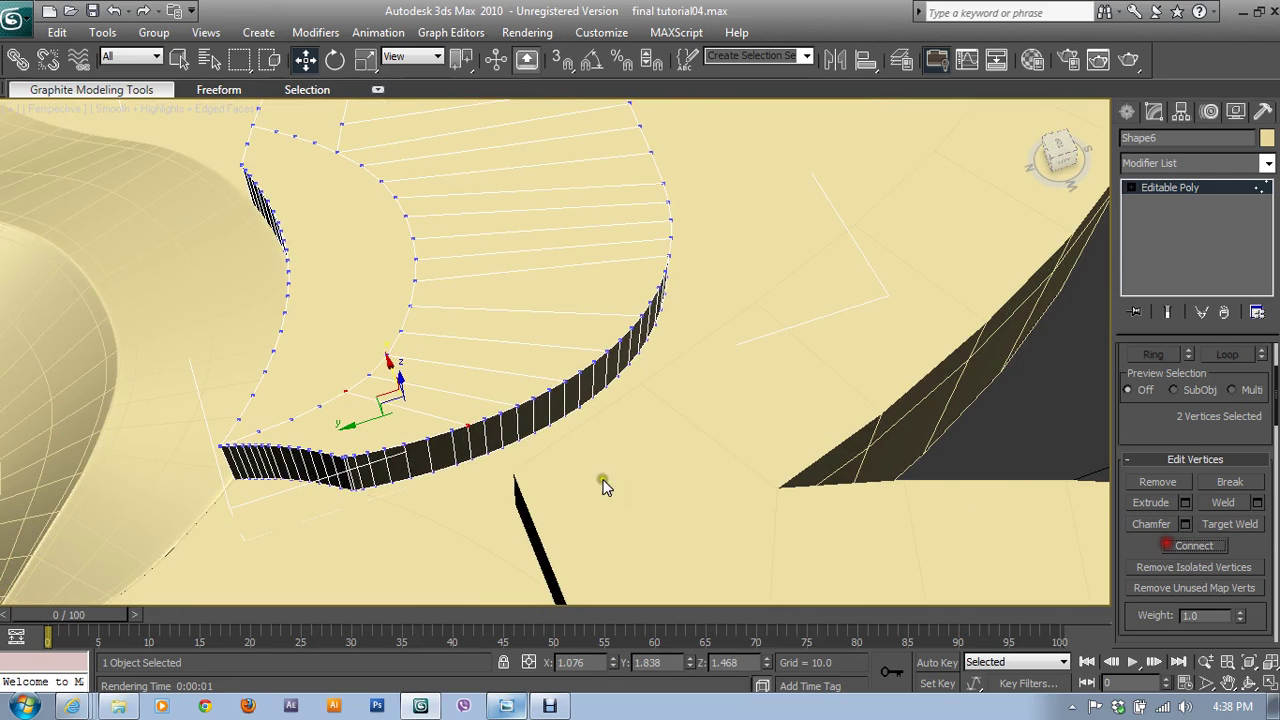
{"action": "left_click", "coordinate": [318, 403]}
{"action": "left_click", "coordinate": [428, 438], "text": "ctrl"}
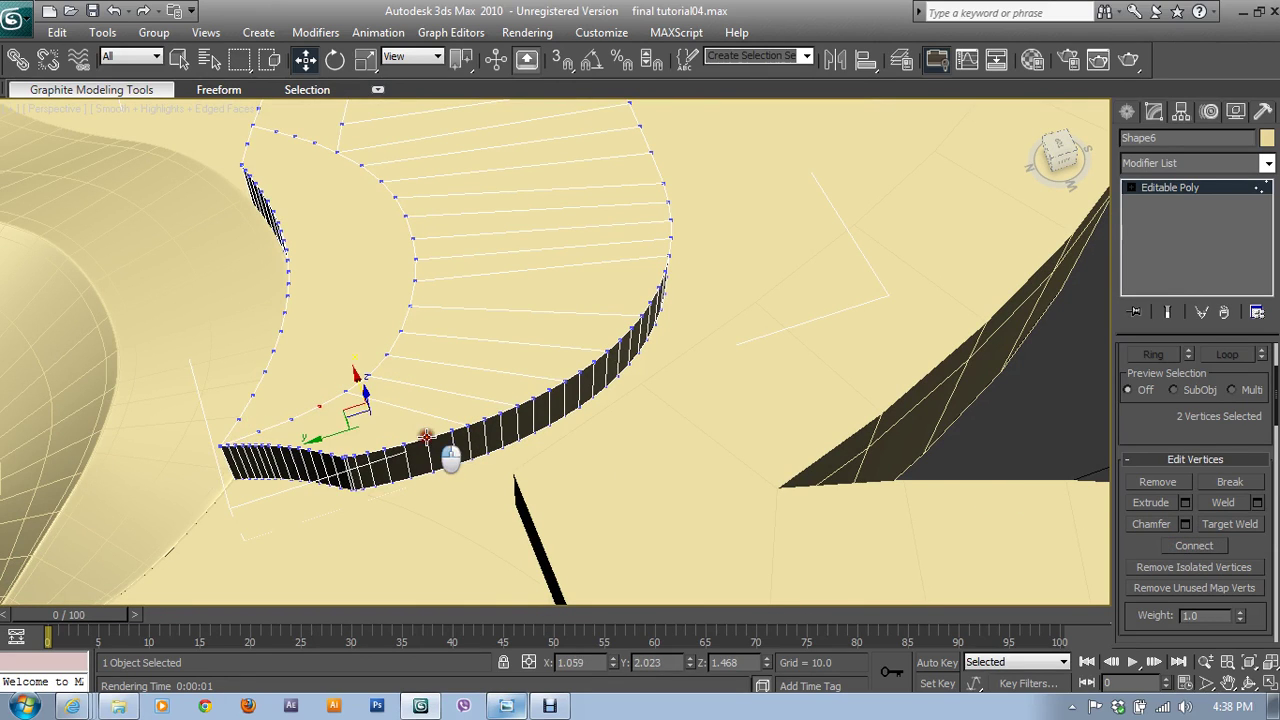
{"action": "left_click", "coordinate": [1196, 548]}
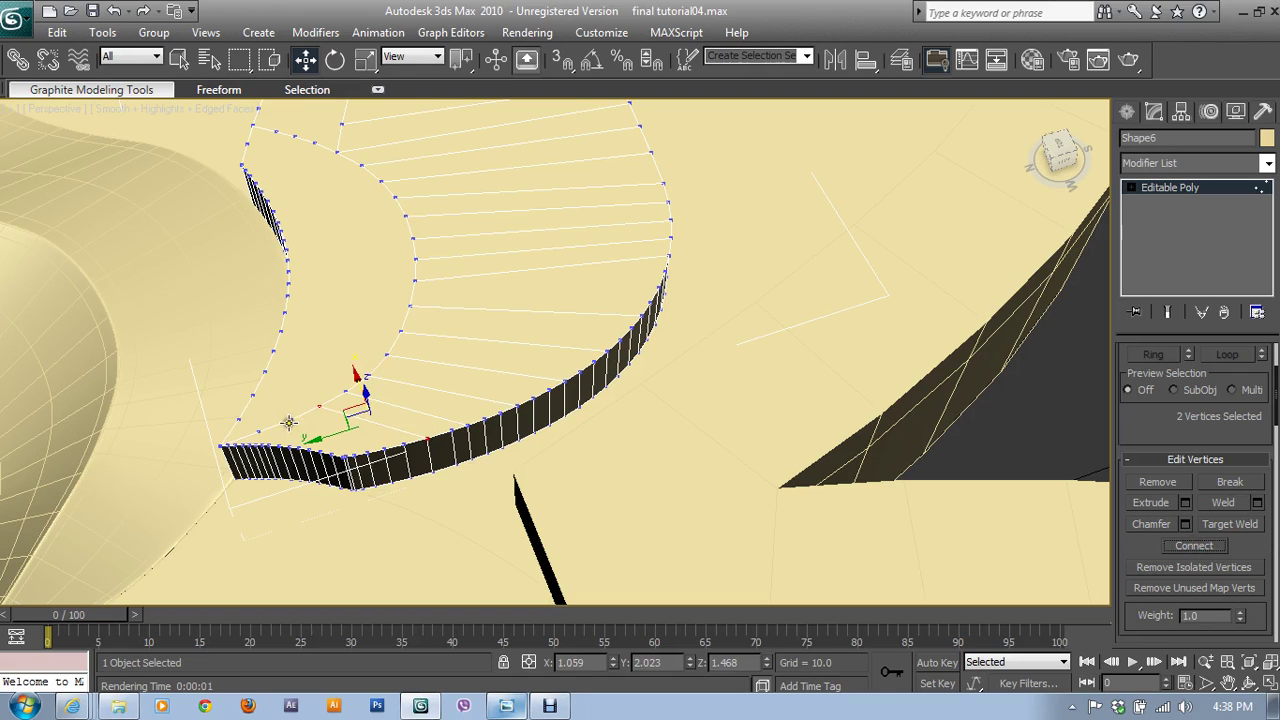
{"action": "left_click", "coordinate": [288, 421]}
{"action": "left_click", "coordinate": [383, 448], "text": "ctrl"}
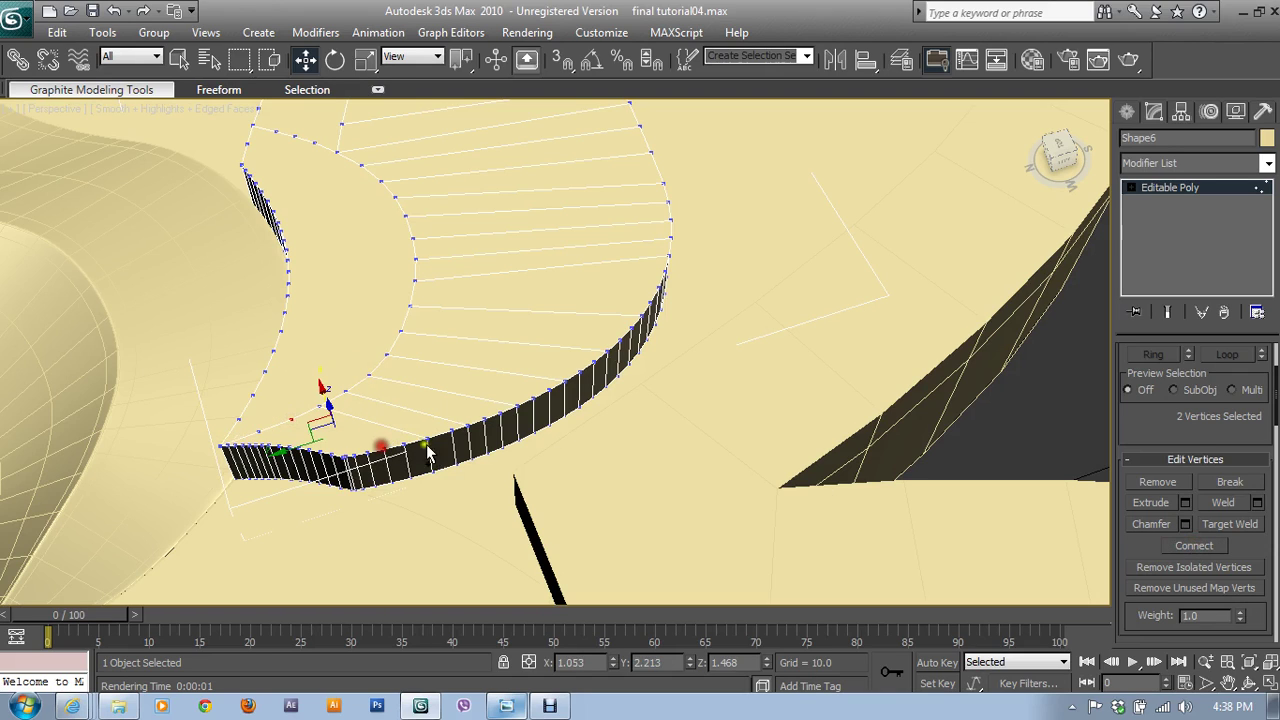
{"action": "left_click", "coordinate": [1180, 550]}
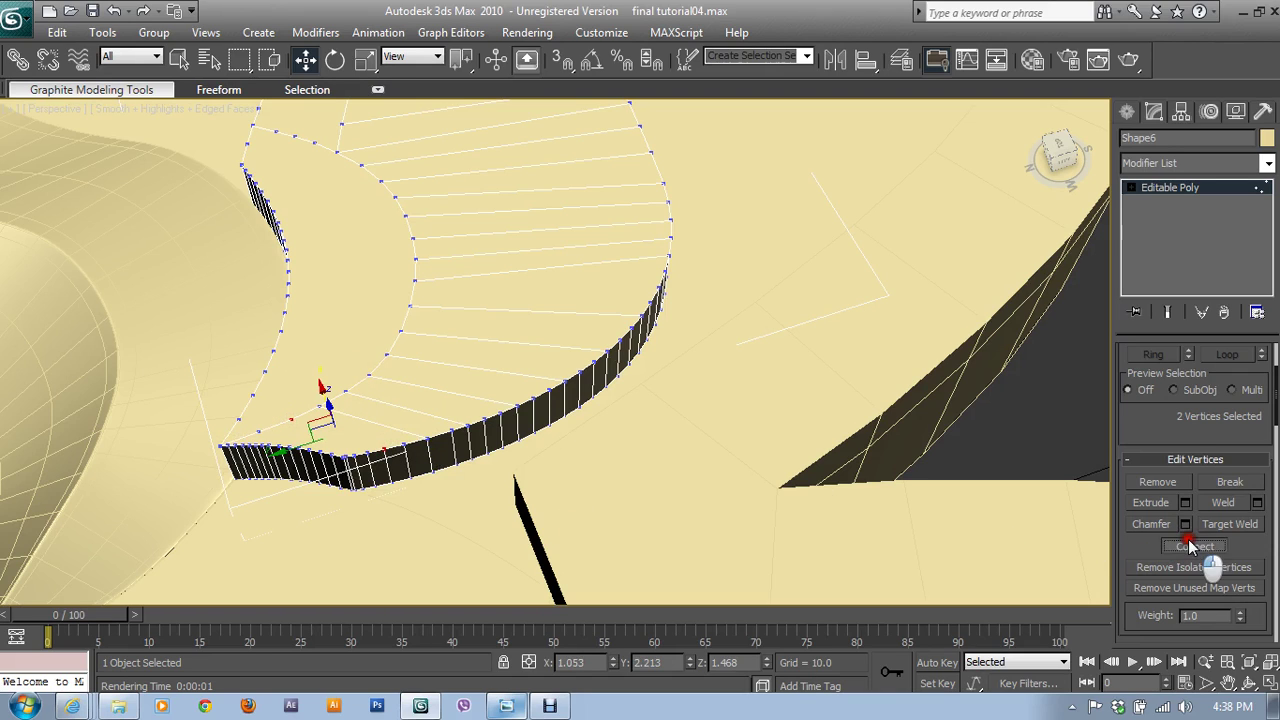
- Select one more opposite-loop vertex pair, then pan to the next unfilled stretch
{"action": "mouse_move", "coordinate": [324, 504]}
{"action": "middle_mouse_down", "text": "alt"}
{"action": "mouse_move", "coordinate": [341, 450]}
{"action": "mouse_move", "coordinate": [316, 440]}
{"action": "middle_mouse_up", "text": "alt"}
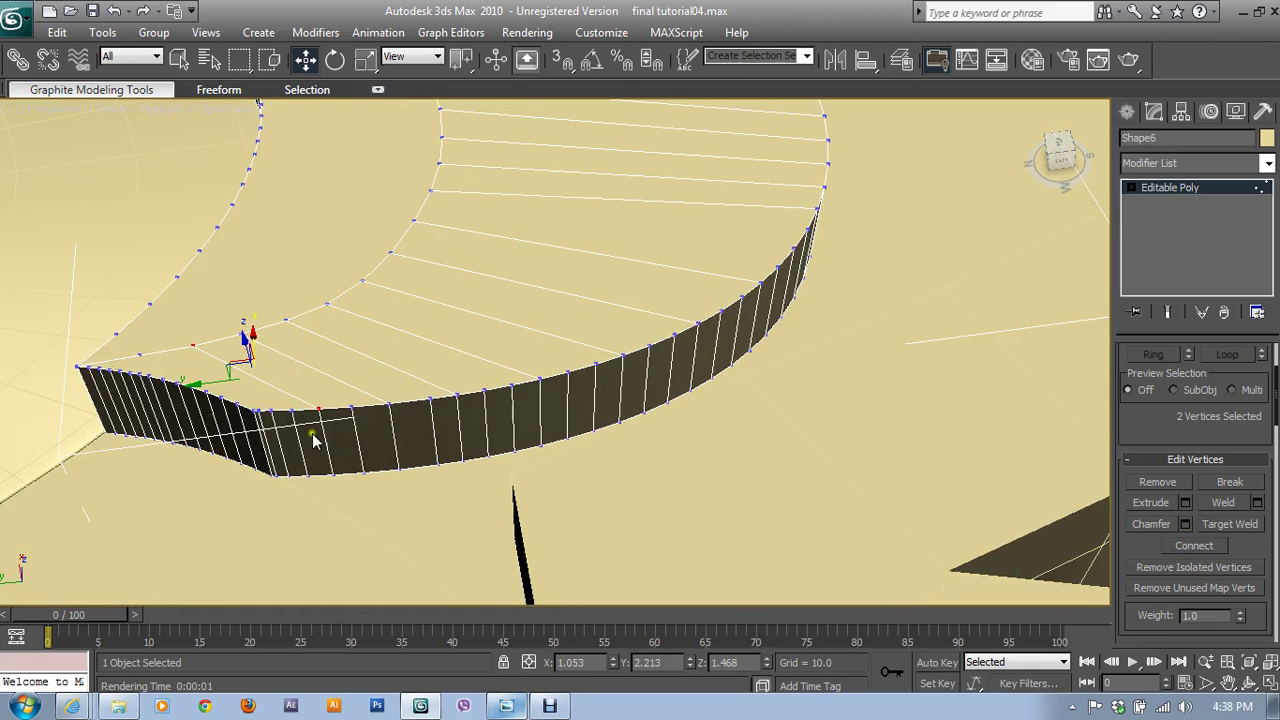
{"action": "left_click", "coordinate": [138, 355]}
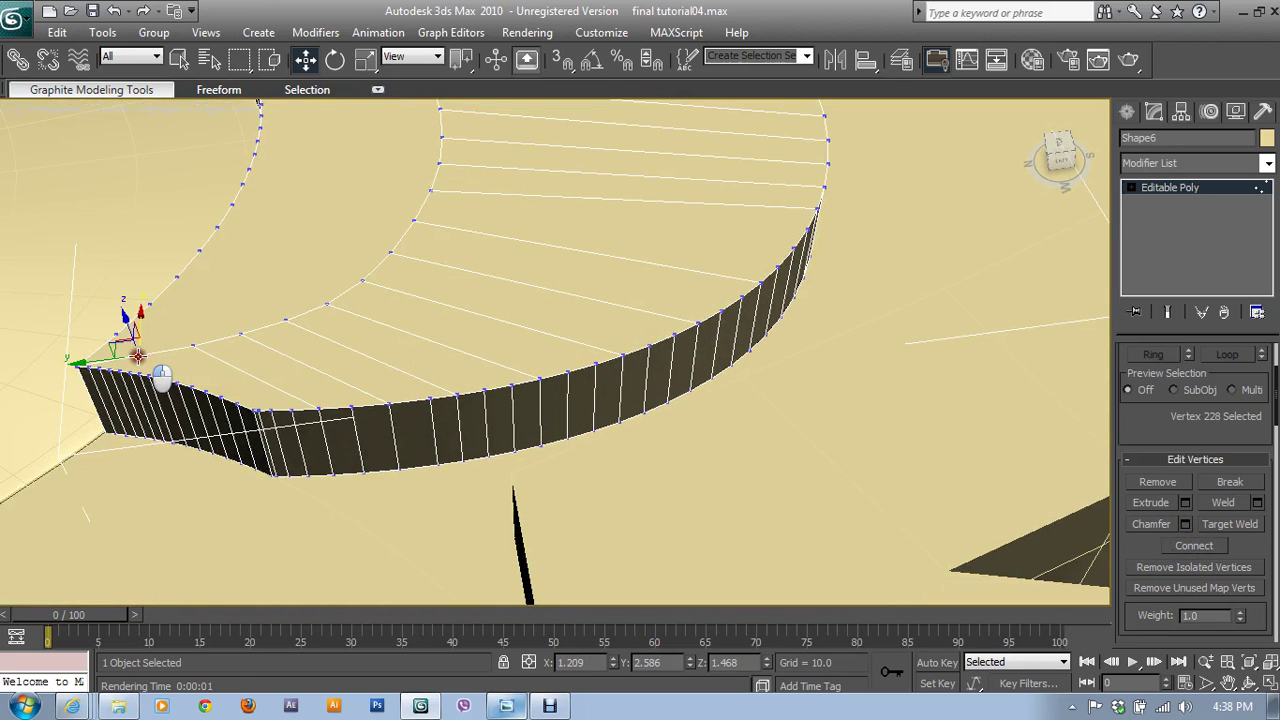
{"action": "left_click", "coordinate": [192, 383], "text": "ctrl"}
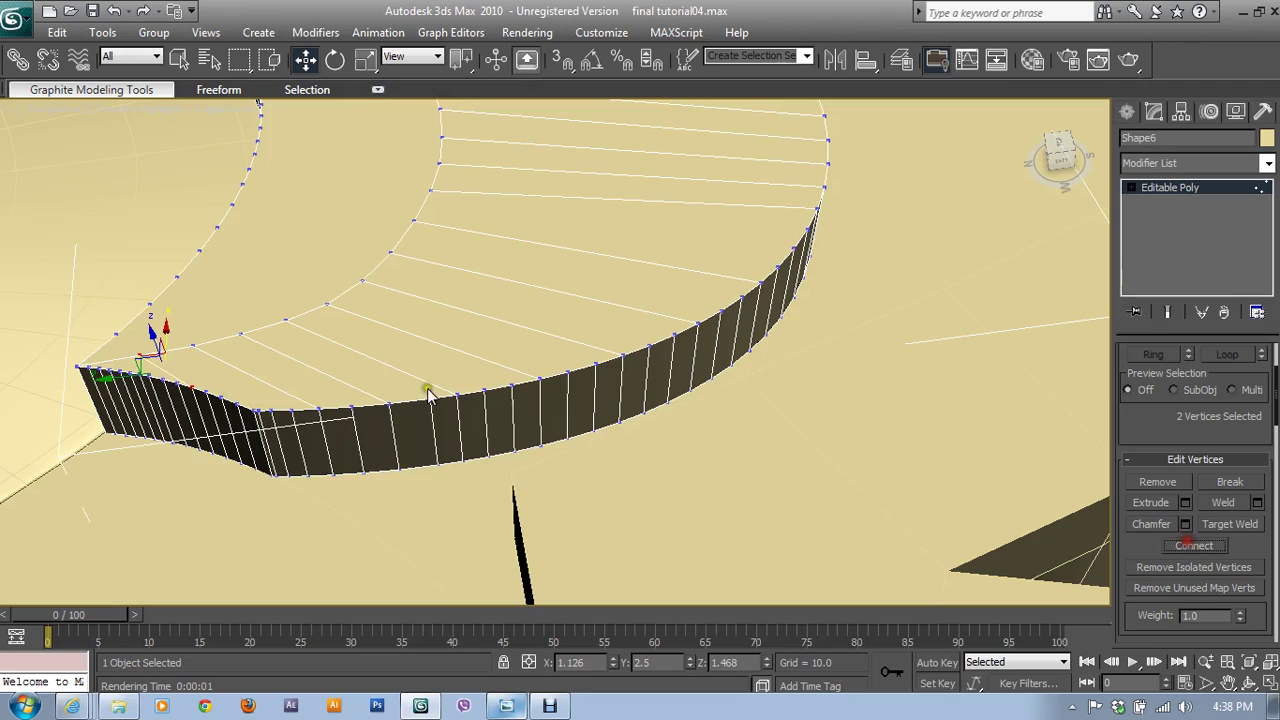
{"action": "mouse_move", "coordinate": [430, 393]}
{"action": "middle_mouse_down"}
{"action": "mouse_move", "coordinate": [479, 420]}
{"action": "mouse_move", "coordinate": [619, 382]}
{"action": "middle_mouse_up"}
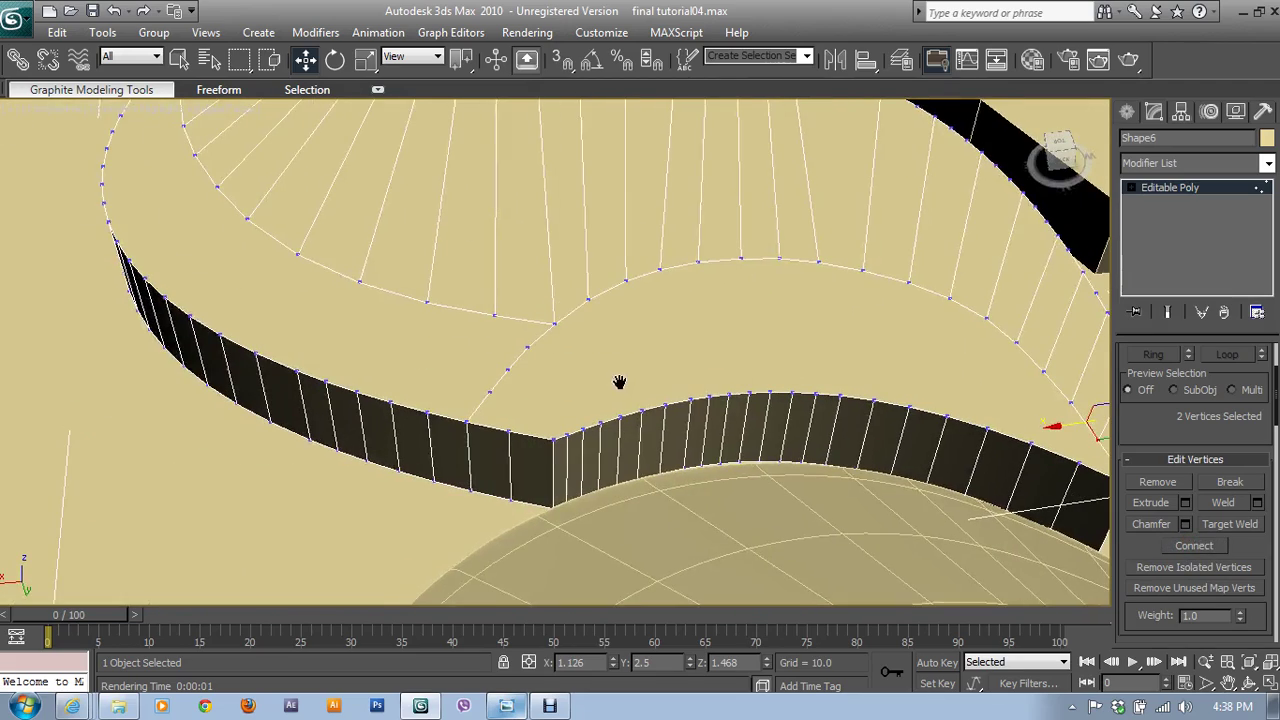
- Connect three inner-arc vertices to their facing wall-top vertices with edges
{"action": "middle_click_drag", "start_coordinate": [689, 354], "coordinate": [491, 337], "text": "alt"}
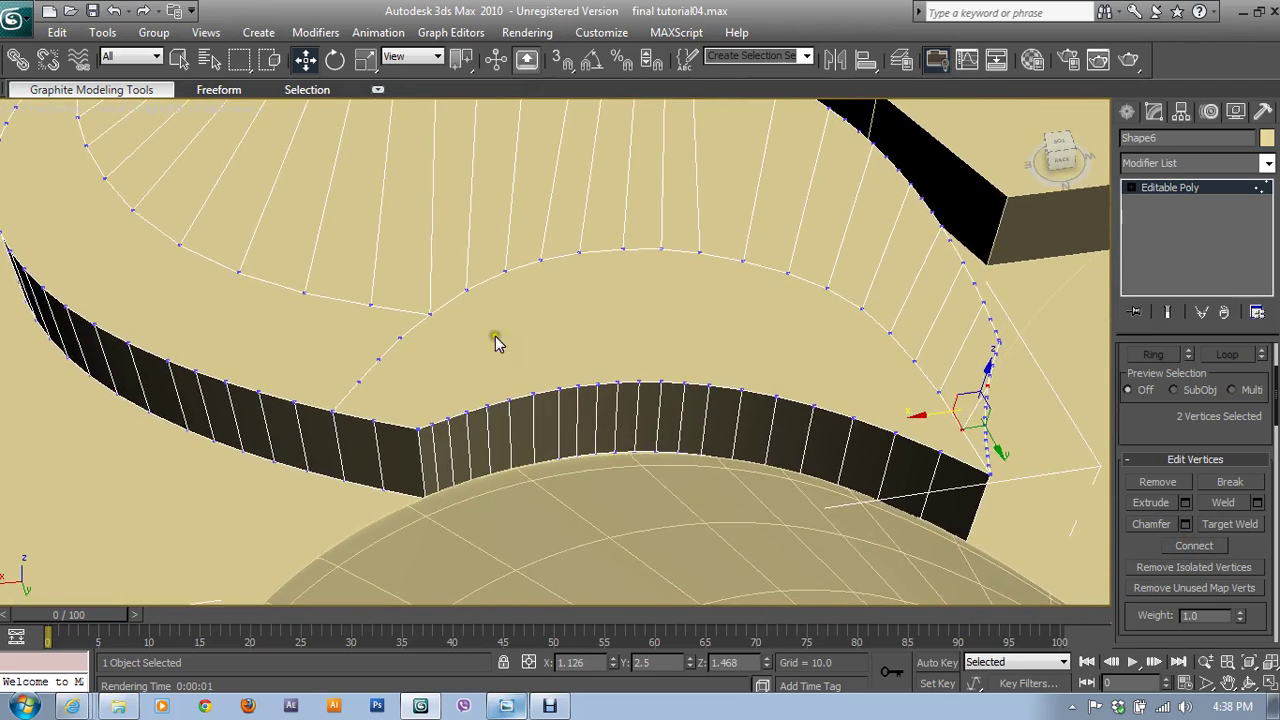
{"action": "left_click", "coordinate": [655, 246]}
{"action": "left_click", "coordinate": [662, 381], "text": "ctrl"}
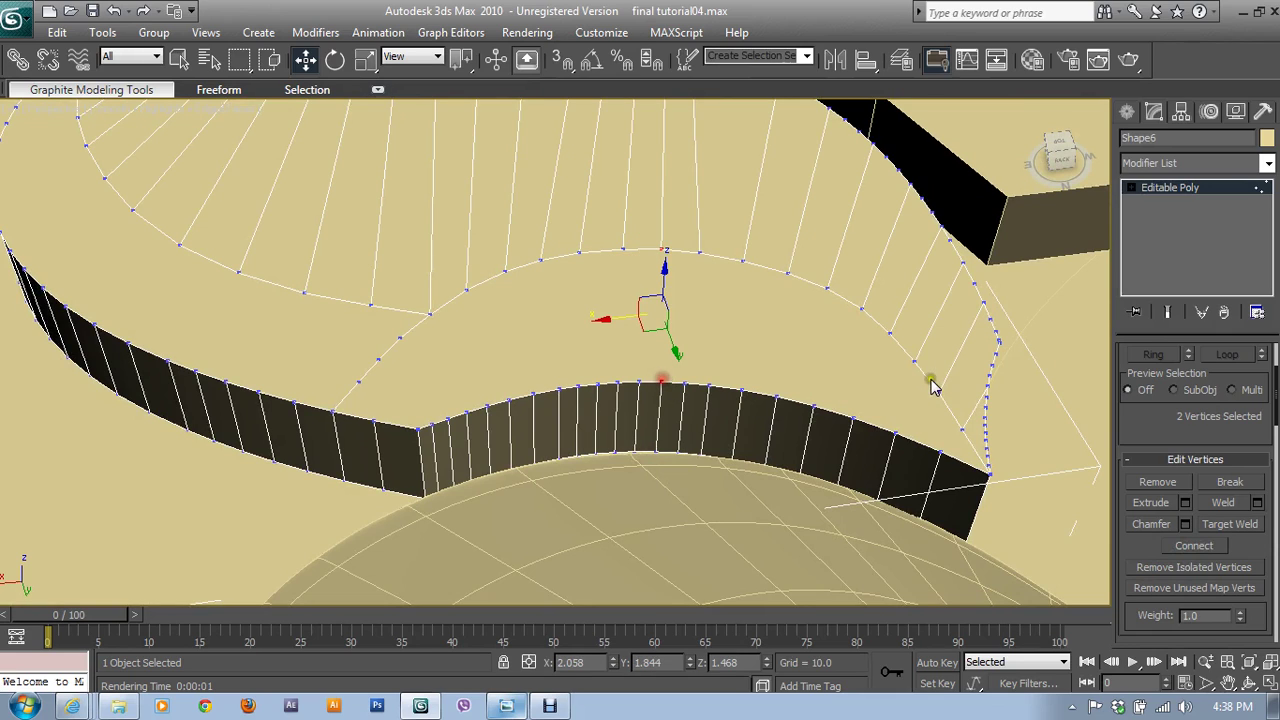
{"action": "left_click", "coordinate": [1194, 545]}
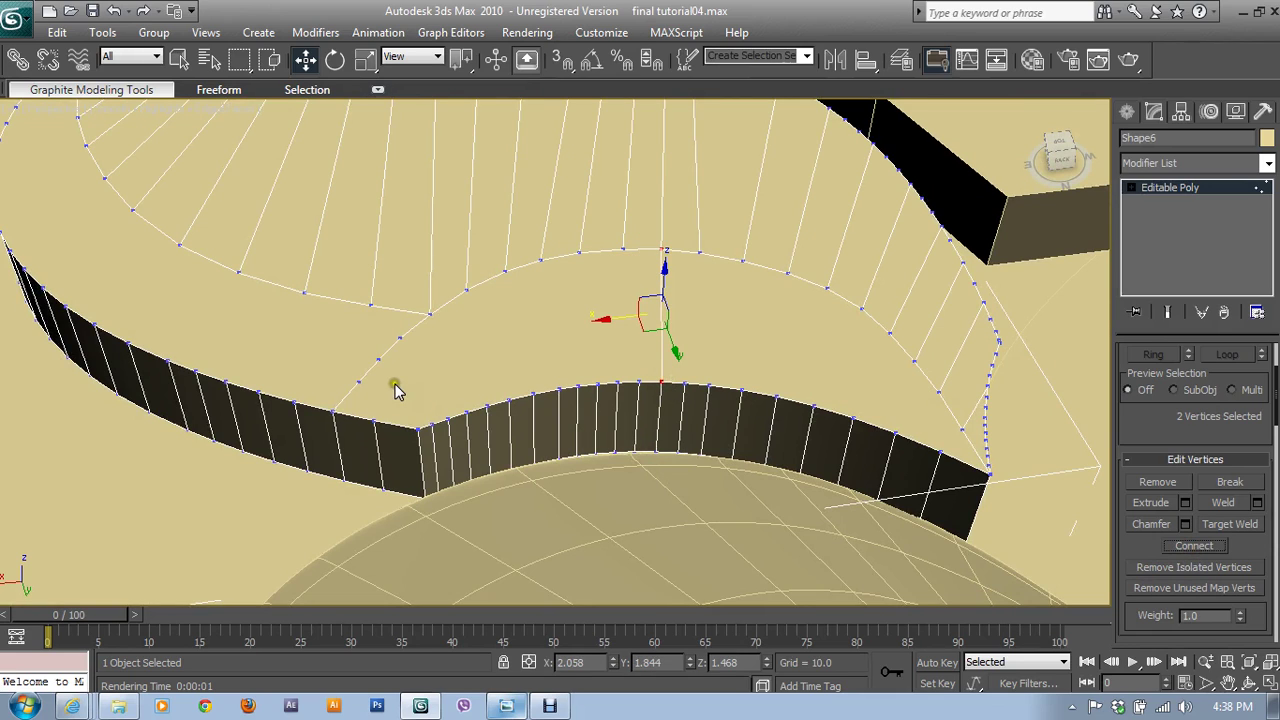
{"action": "left_click", "coordinate": [358, 383]}
{"action": "left_click", "coordinate": [431, 425], "text": "ctrl"}
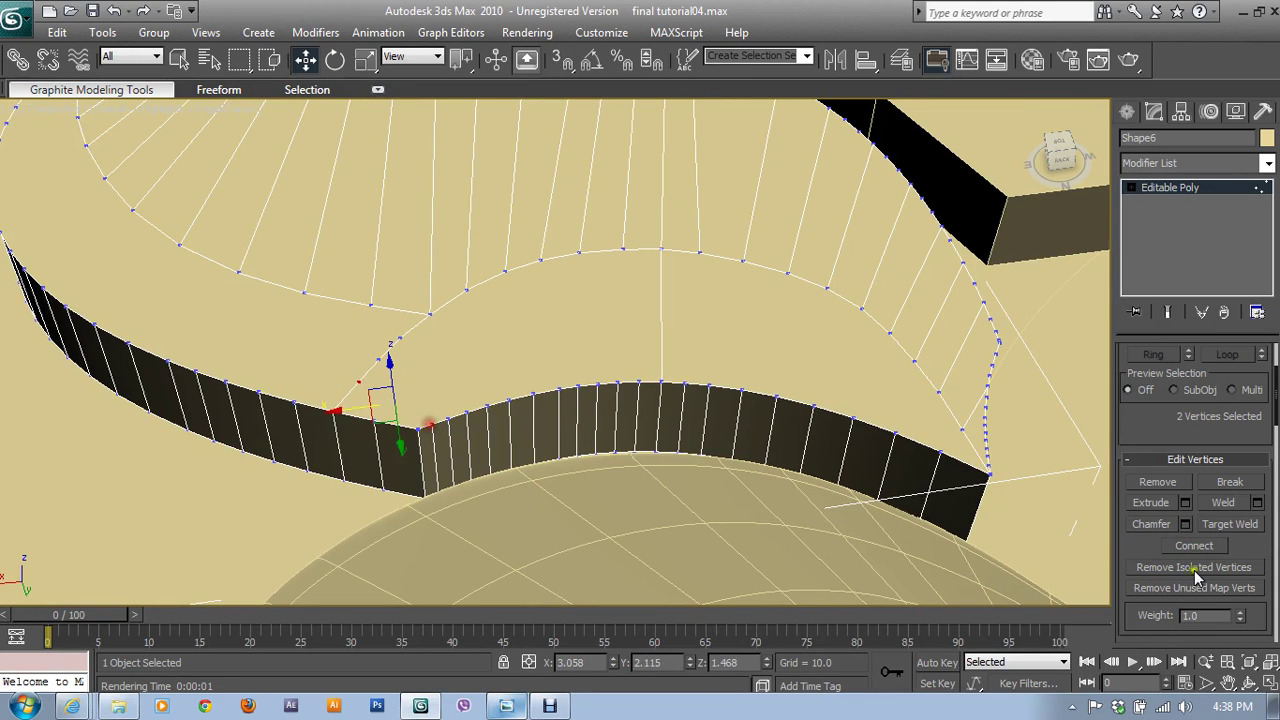
{"action": "left_click", "coordinate": [1194, 545]}
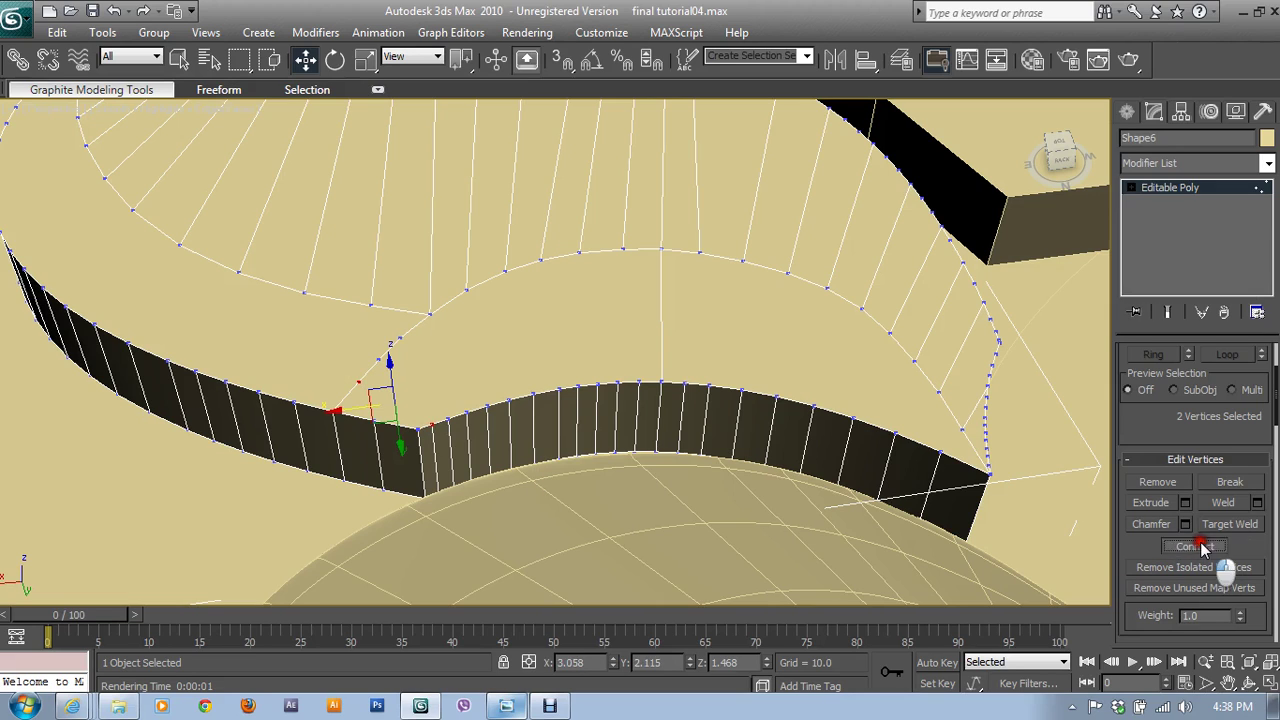
{"action": "left_click", "coordinate": [380, 357]}
{"action": "left_click", "coordinate": [378, 359]}
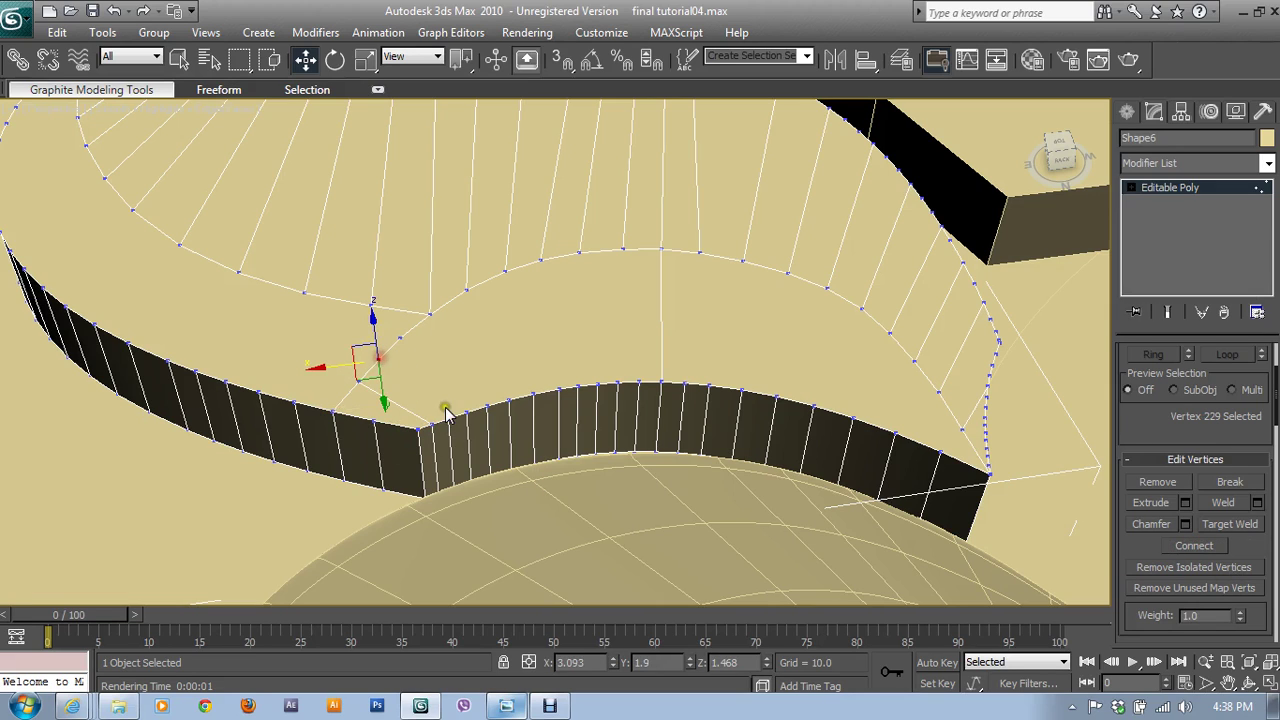
{"action": "left_click", "coordinate": [466, 411], "text": "ctrl"}
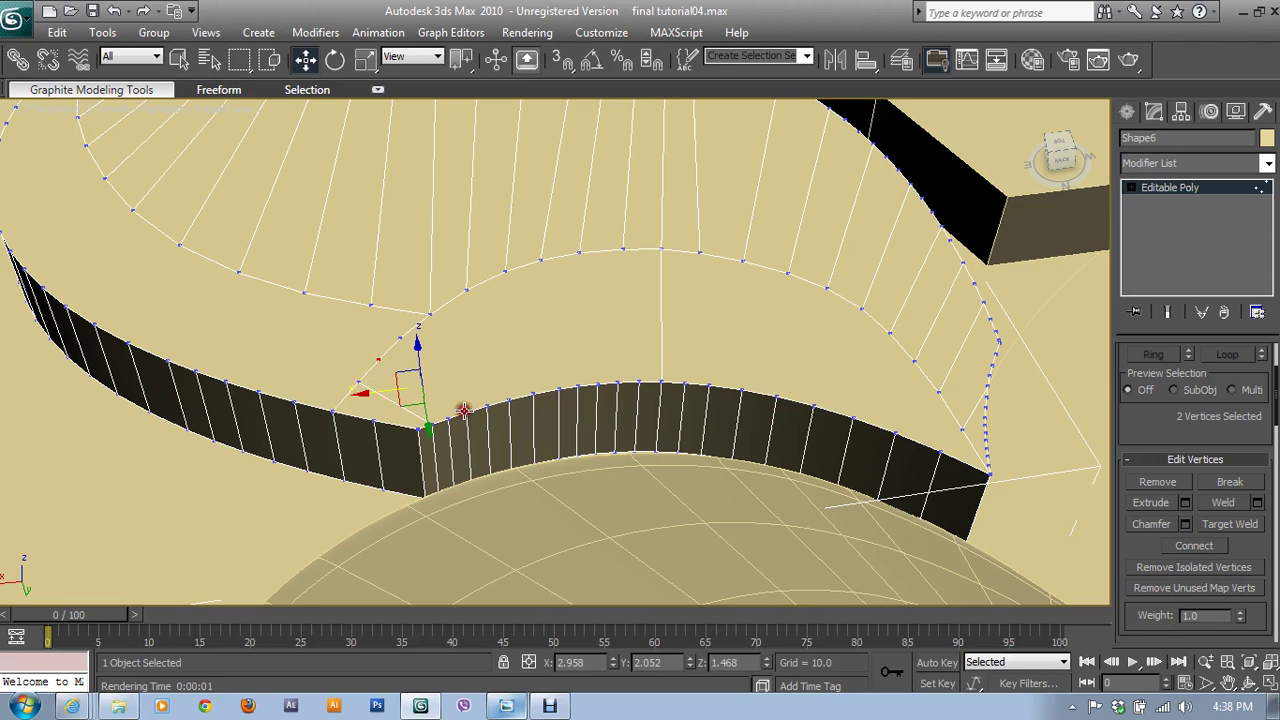
{"action": "left_click", "coordinate": [1185, 547]}
- Add three more arc-to-wall edges moving right along the band
{"action": "left_click_drag", "start_coordinate": [407, 345], "coordinate": [485, 404]}
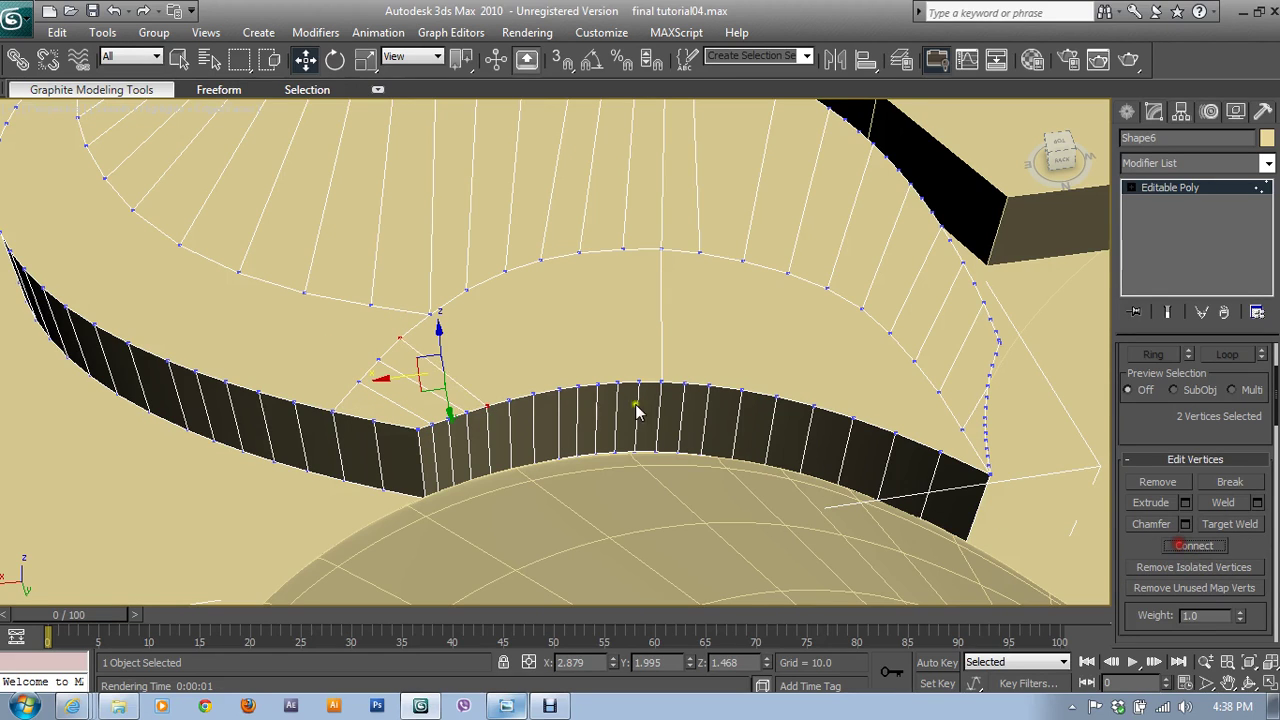
{"action": "left_click_drag", "start_coordinate": [438, 316], "coordinate": [465, 300]}
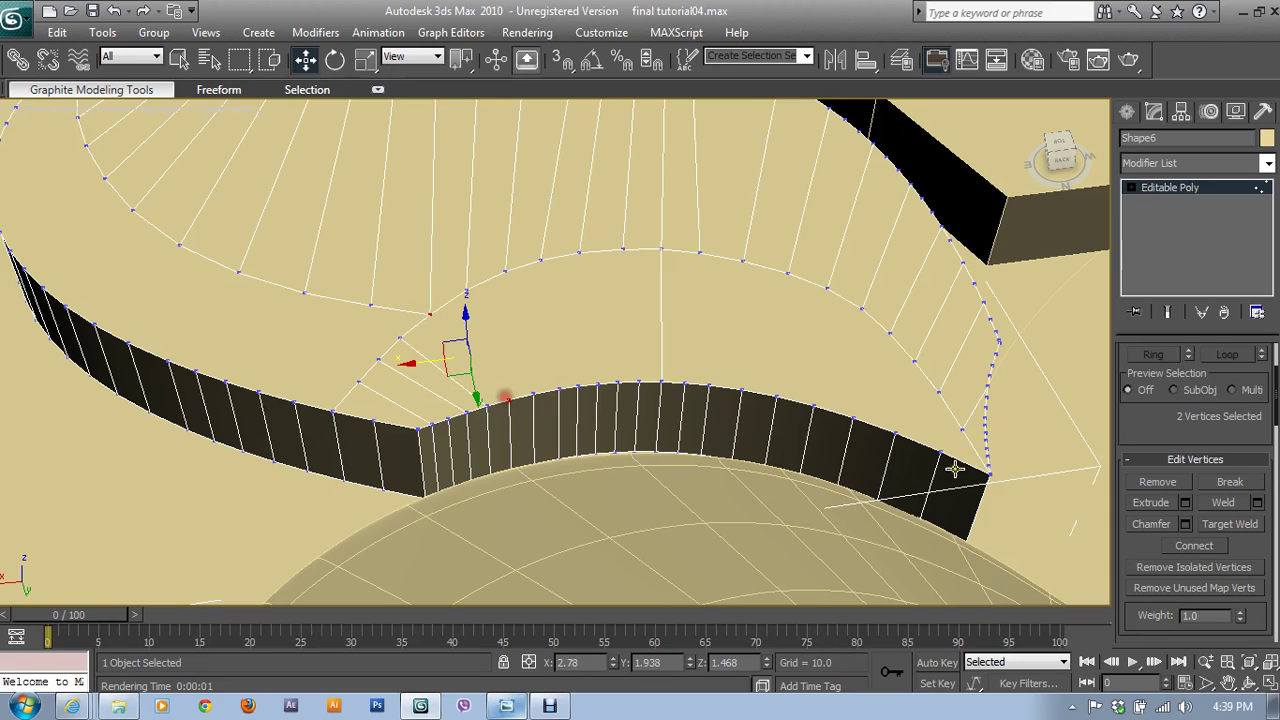
{"action": "left_click_drag", "start_coordinate": [1192, 528], "coordinate": [1192, 531]}
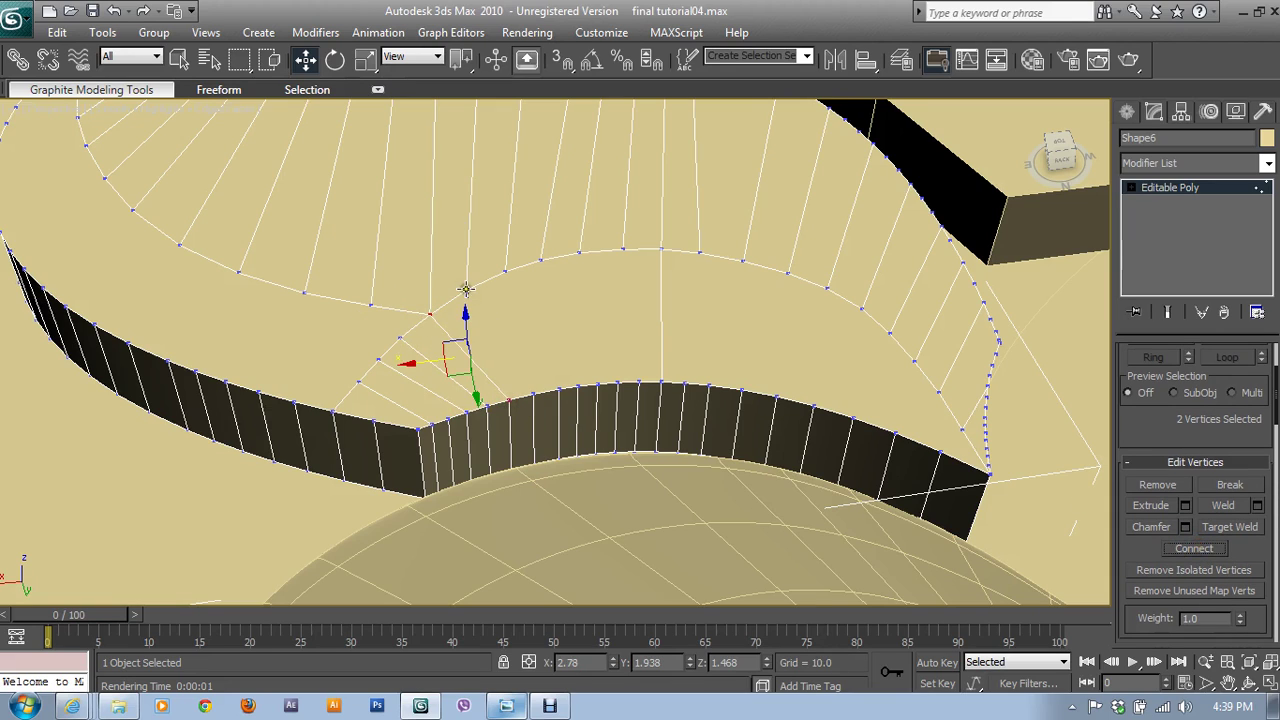
{"action": "left_click", "coordinate": [465, 289]}
{"action": "left_click", "coordinate": [532, 392], "text": "ctrl"}
{"action": "left_click", "coordinate": [1190, 548]}
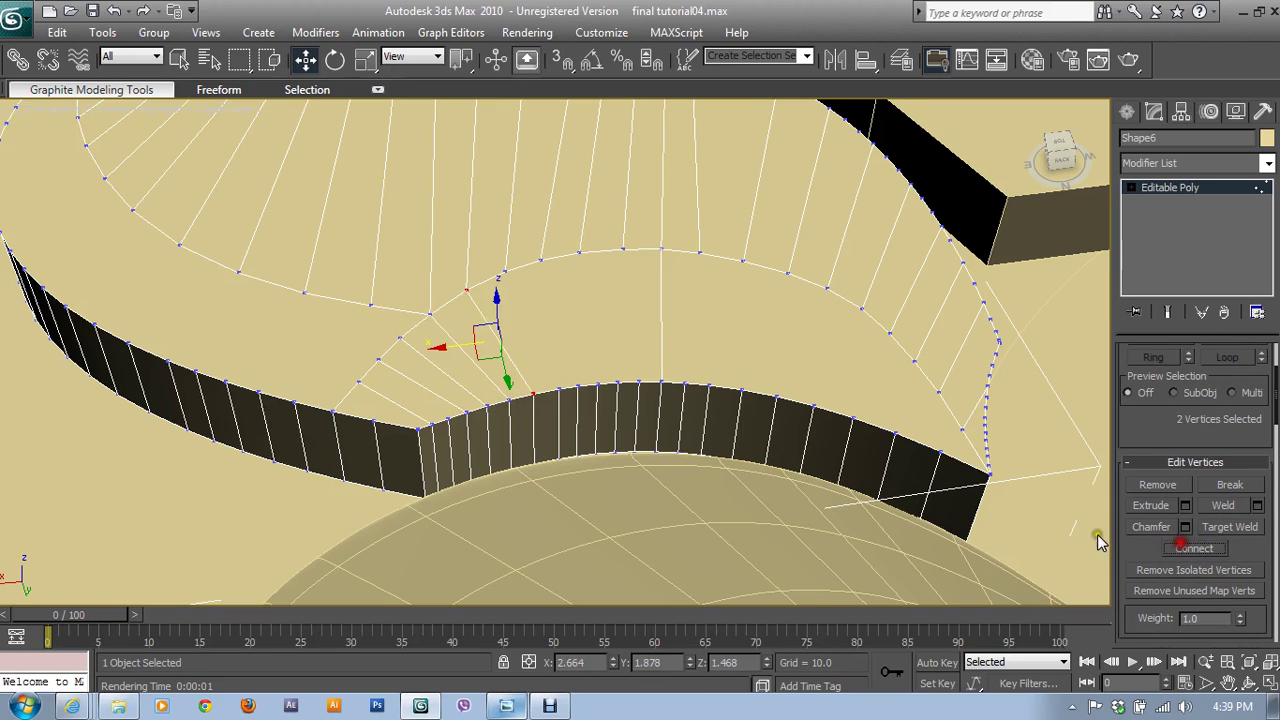
{"action": "left_click", "coordinate": [504, 270]}
{"action": "left_click", "coordinate": [559, 388], "text": "ctrl"}
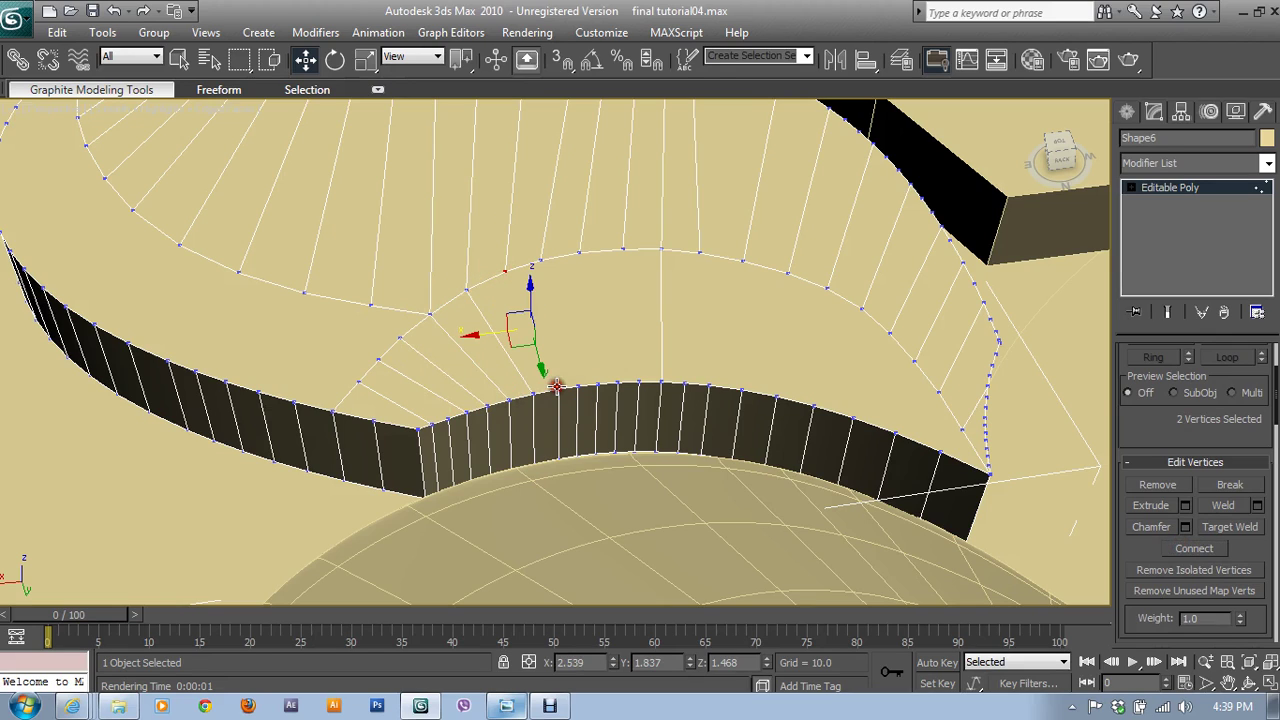
{"action": "left_click", "coordinate": [1192, 550]}
{"action": "left_click", "coordinate": [540, 260]}
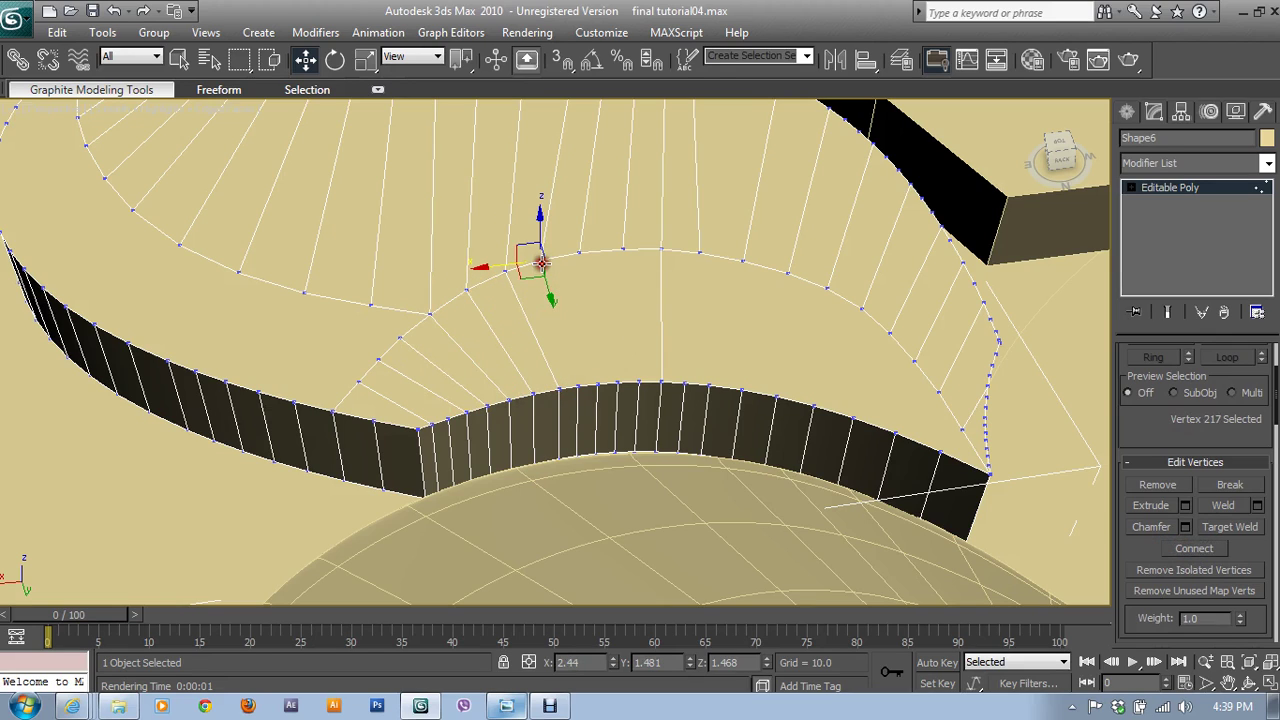
{"action": "left_click", "coordinate": [580, 384], "text": "ctrl"}
{"action": "left_click", "coordinate": [1194, 548]}
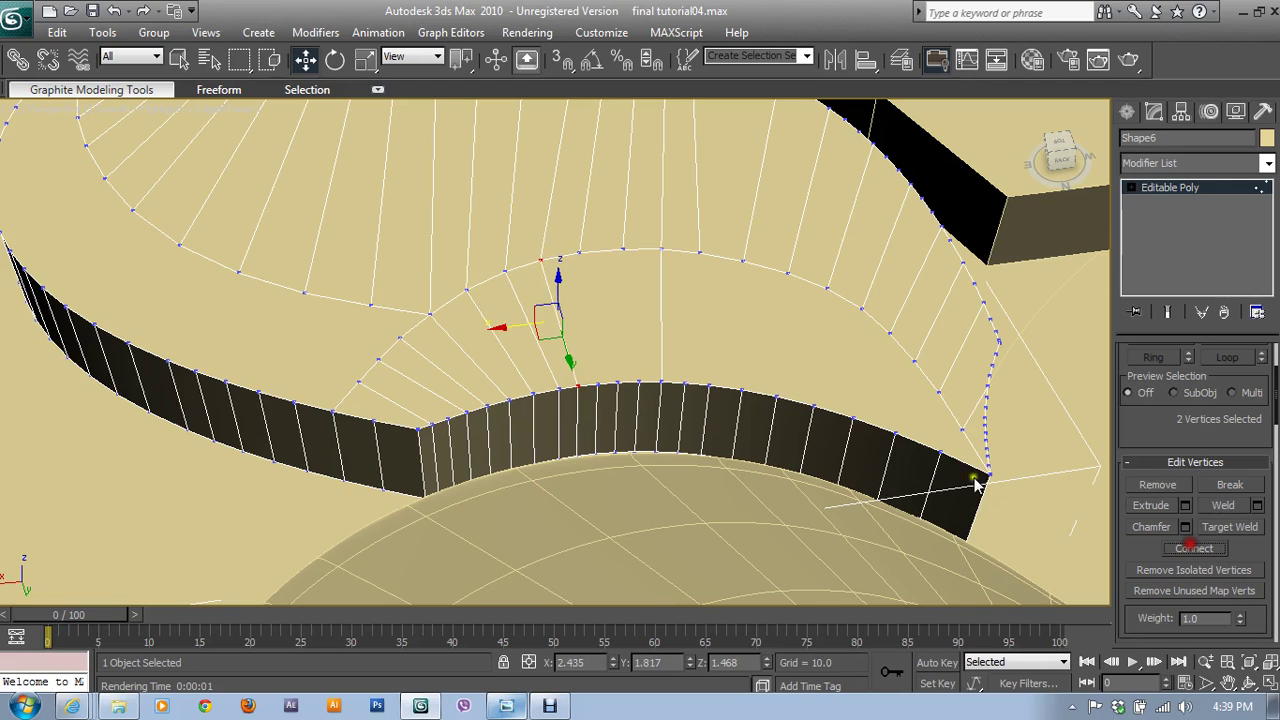
- Add four further arc-to-wall edges across the middle of the band
{"action": "left_click", "coordinate": [579, 253]}
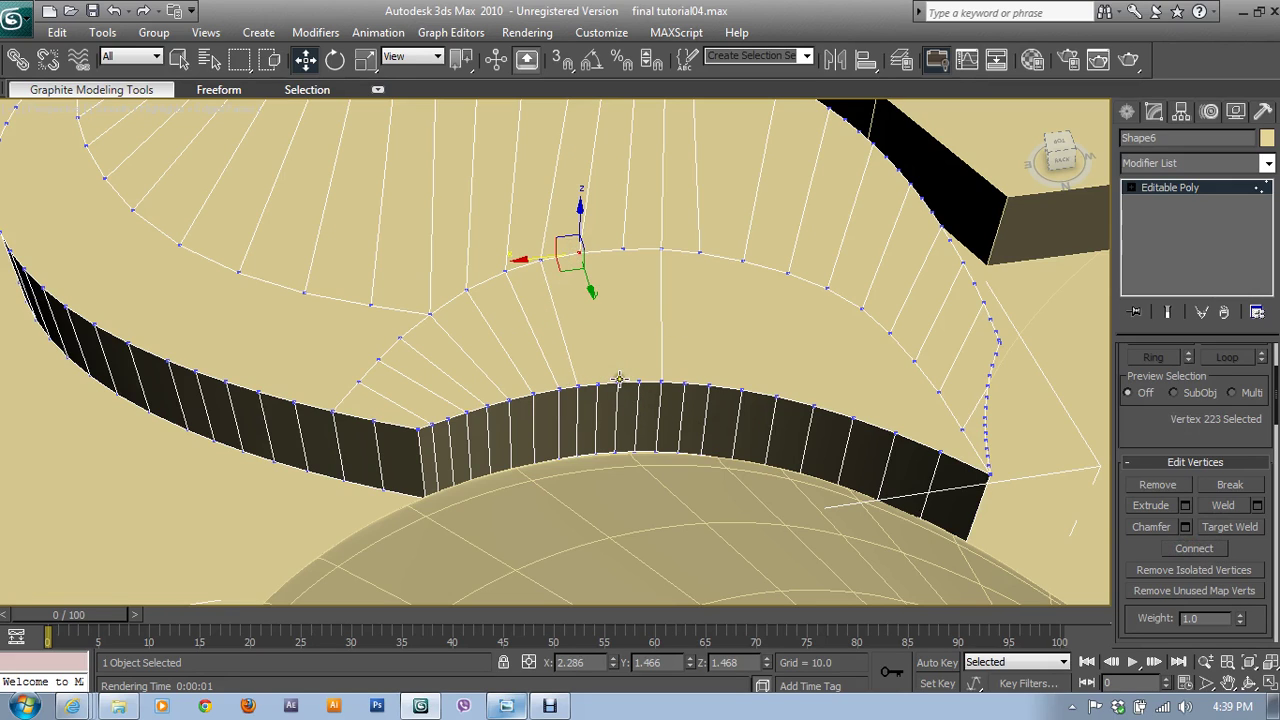
{"action": "left_click", "coordinate": [619, 380]}
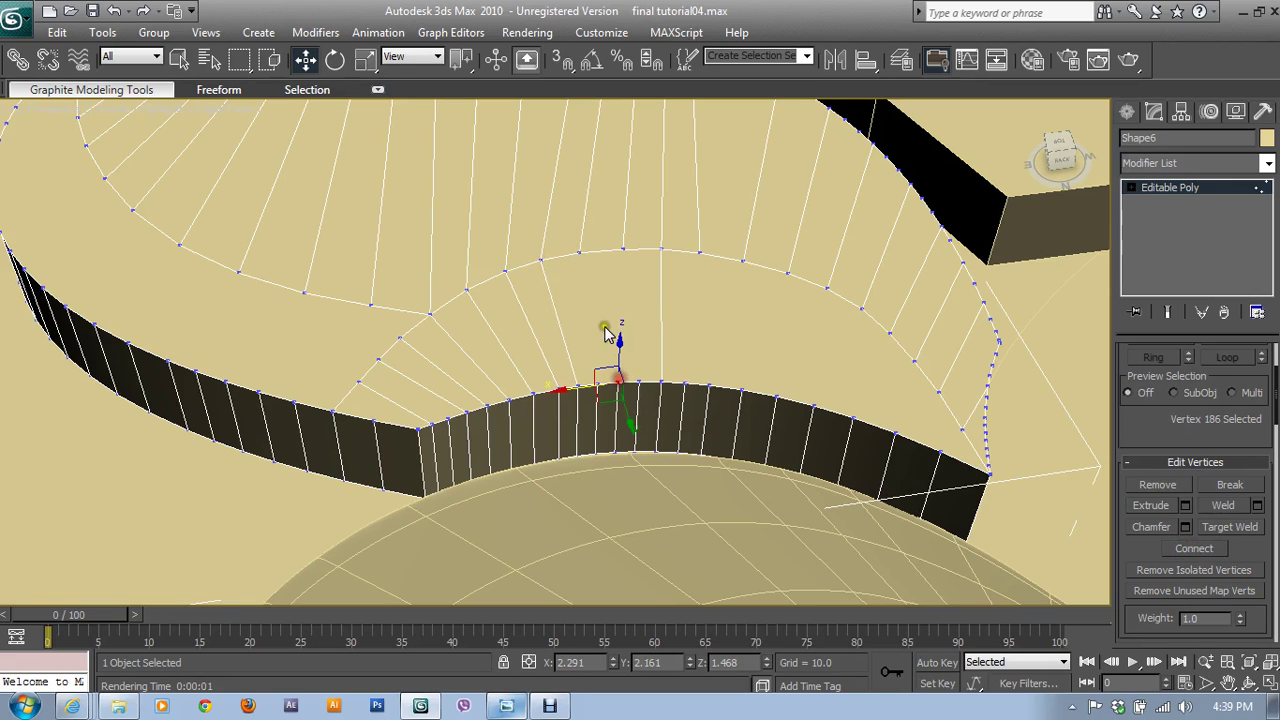
{"action": "left_click", "coordinate": [579, 253], "text": "ctrl"}
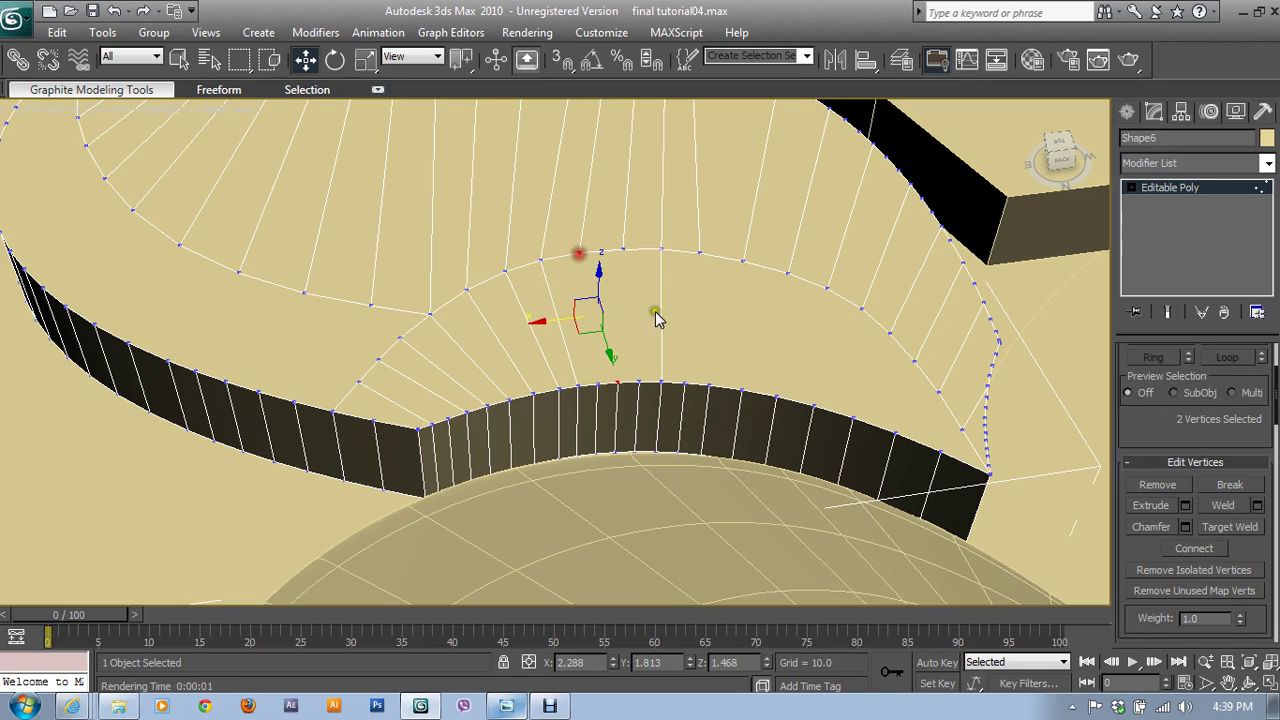
{"action": "left_click", "coordinate": [1194, 548]}
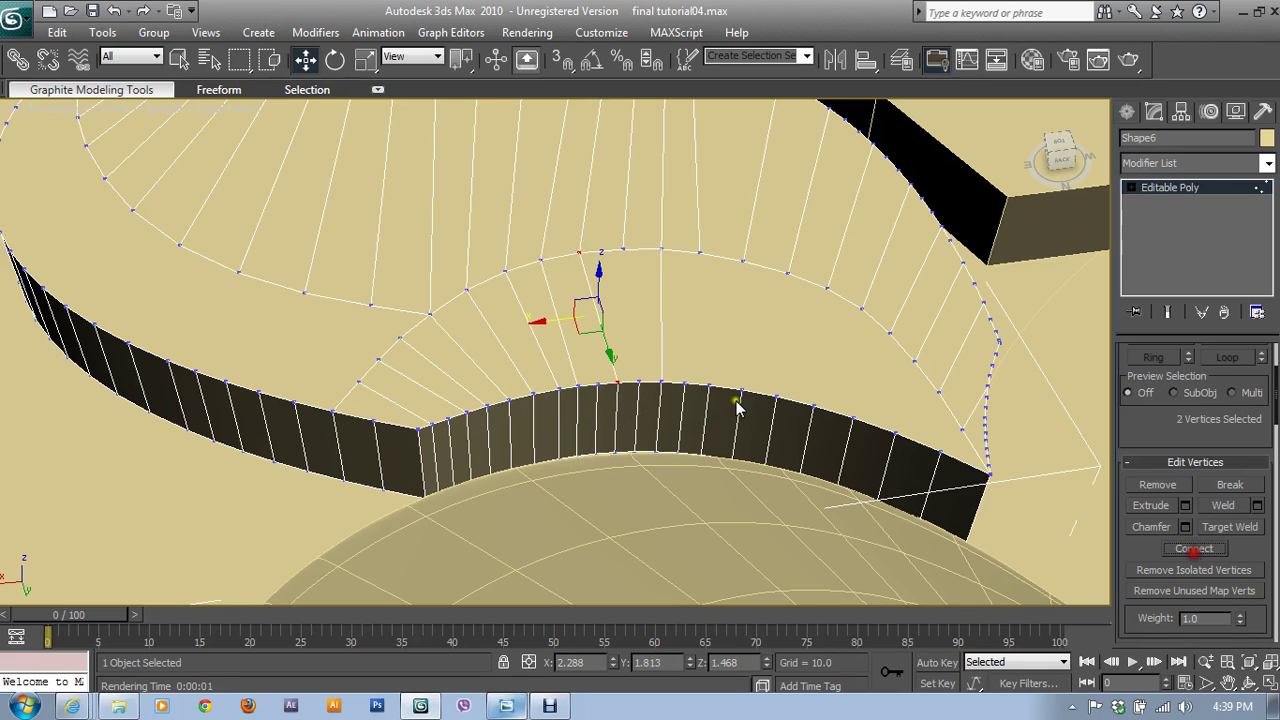
{"action": "left_click", "coordinate": [621, 249]}
{"action": "left_click", "coordinate": [638, 383], "text": "ctrl"}
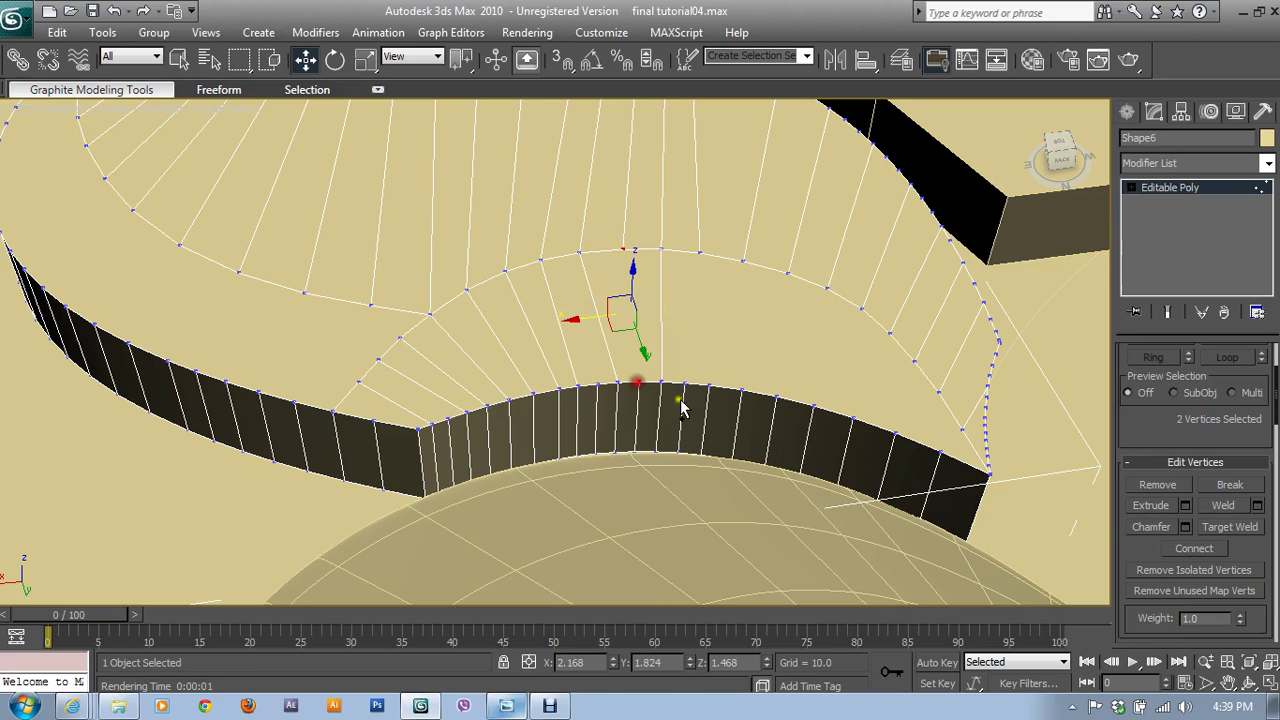
{"action": "left_click", "coordinate": [1196, 549]}
{"action": "left_click", "coordinate": [700, 251]}
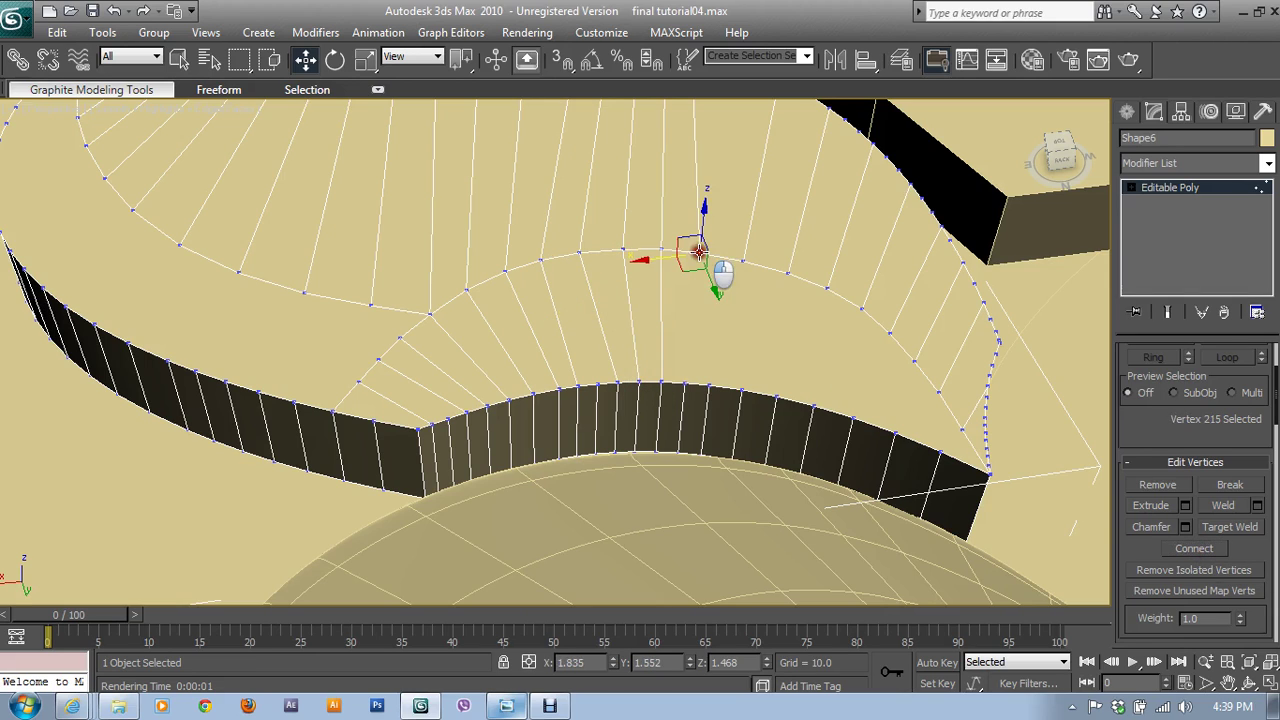
{"action": "left_click", "coordinate": [689, 380], "text": "ctrl"}
{"action": "left_click", "coordinate": [1196, 549]}
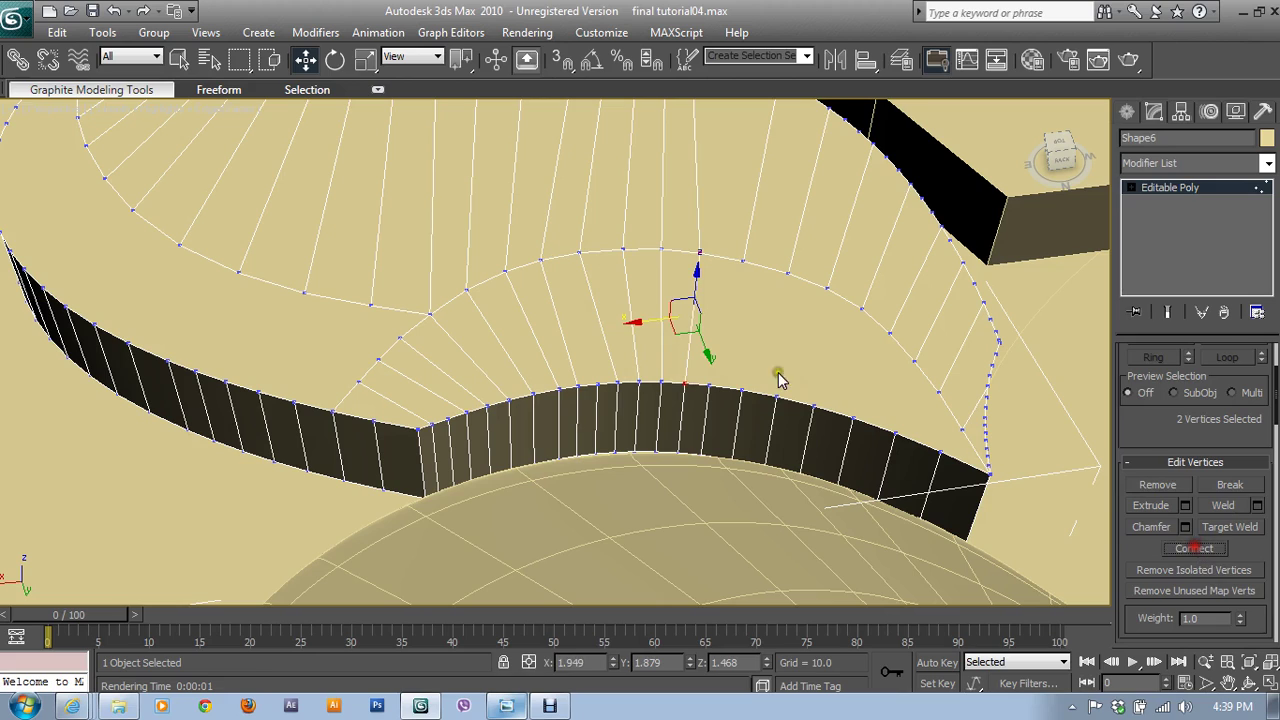
{"action": "left_click", "coordinate": [737, 259]}
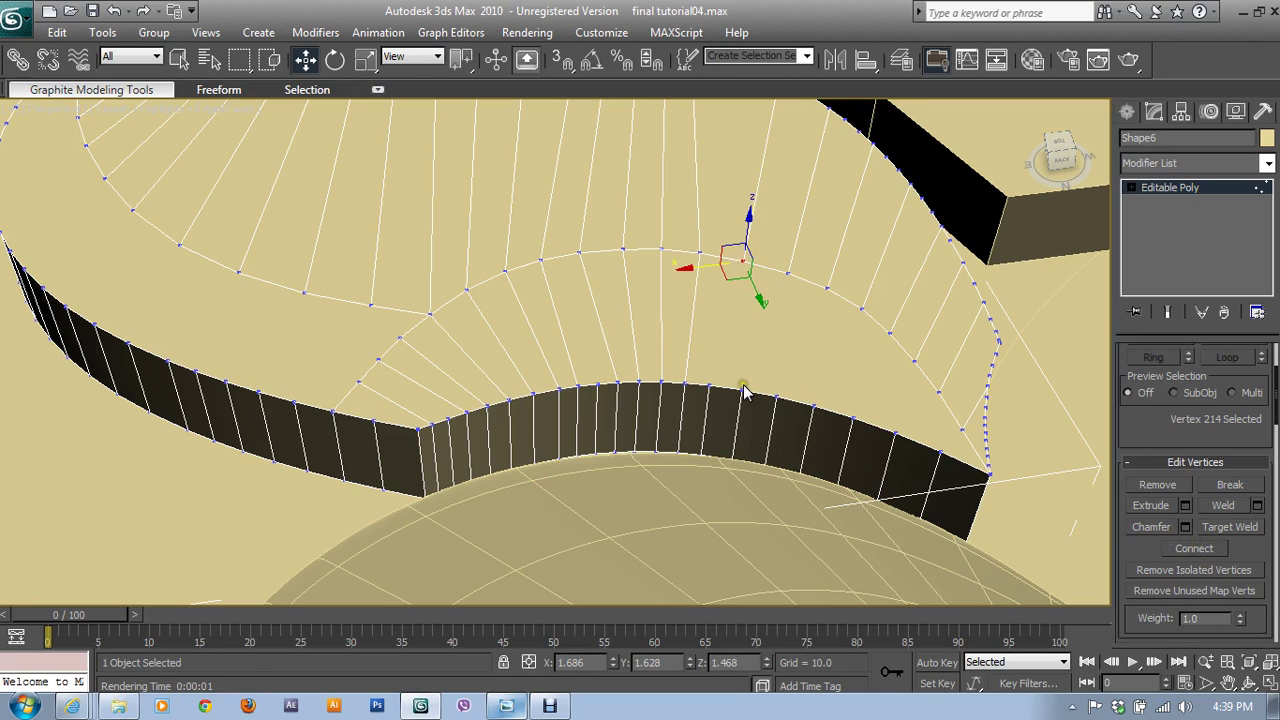
{"action": "left_click", "coordinate": [710, 386], "text": "ctrl"}
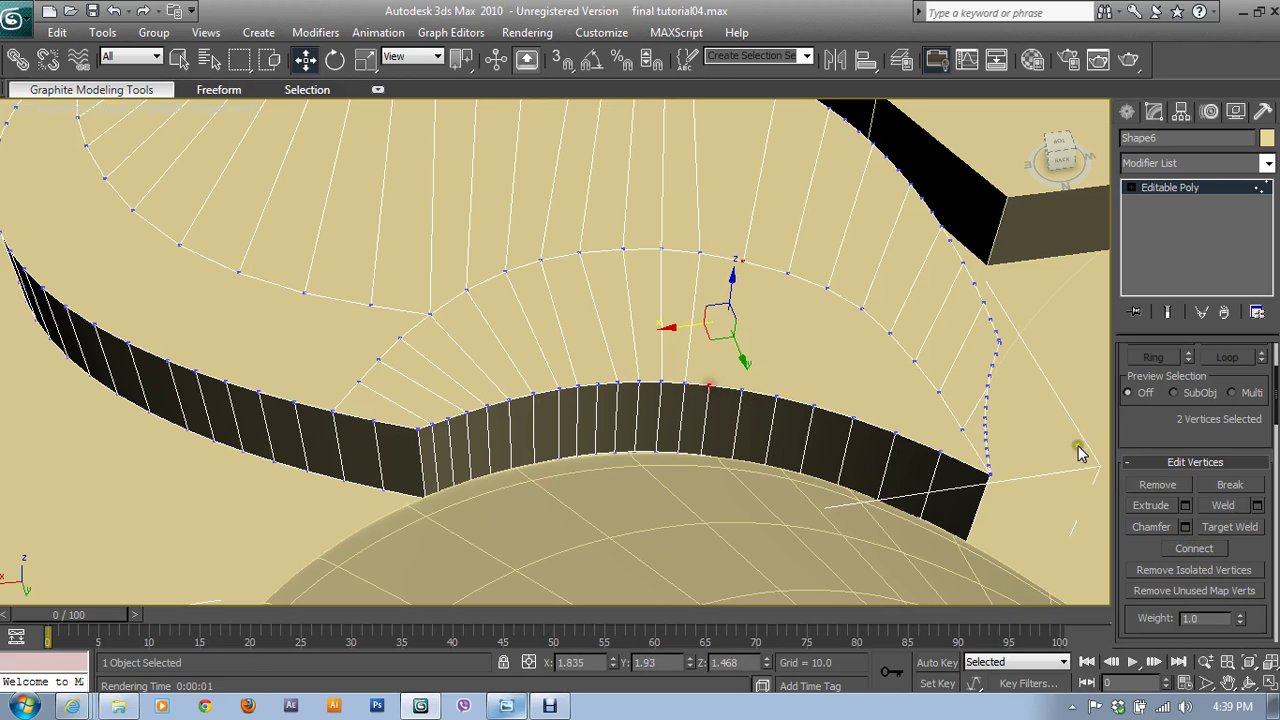
{"action": "left_click", "coordinate": [1196, 549]}
- Connect a vertex pair at the band's right end and select the next pair
{"action": "left_click", "coordinate": [934, 449]}
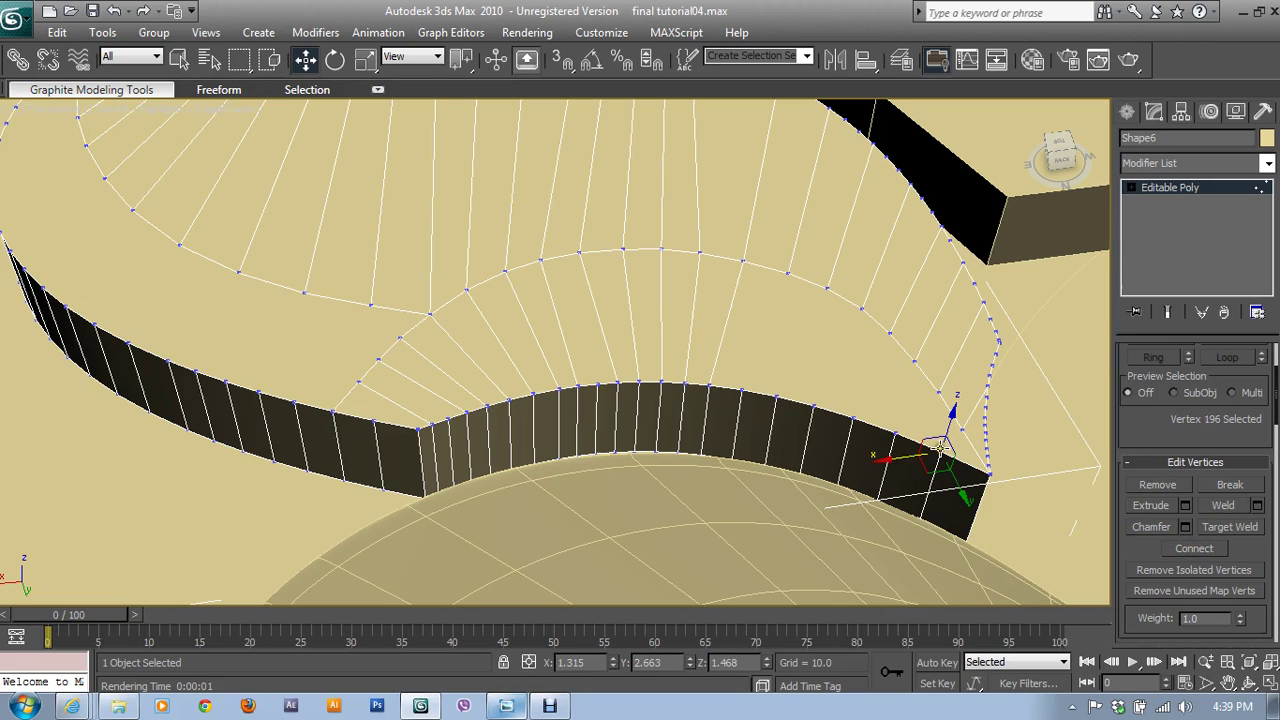
{"action": "left_click", "coordinate": [960, 428], "text": "ctrl"}
{"action": "left_click", "coordinate": [1194, 549]}
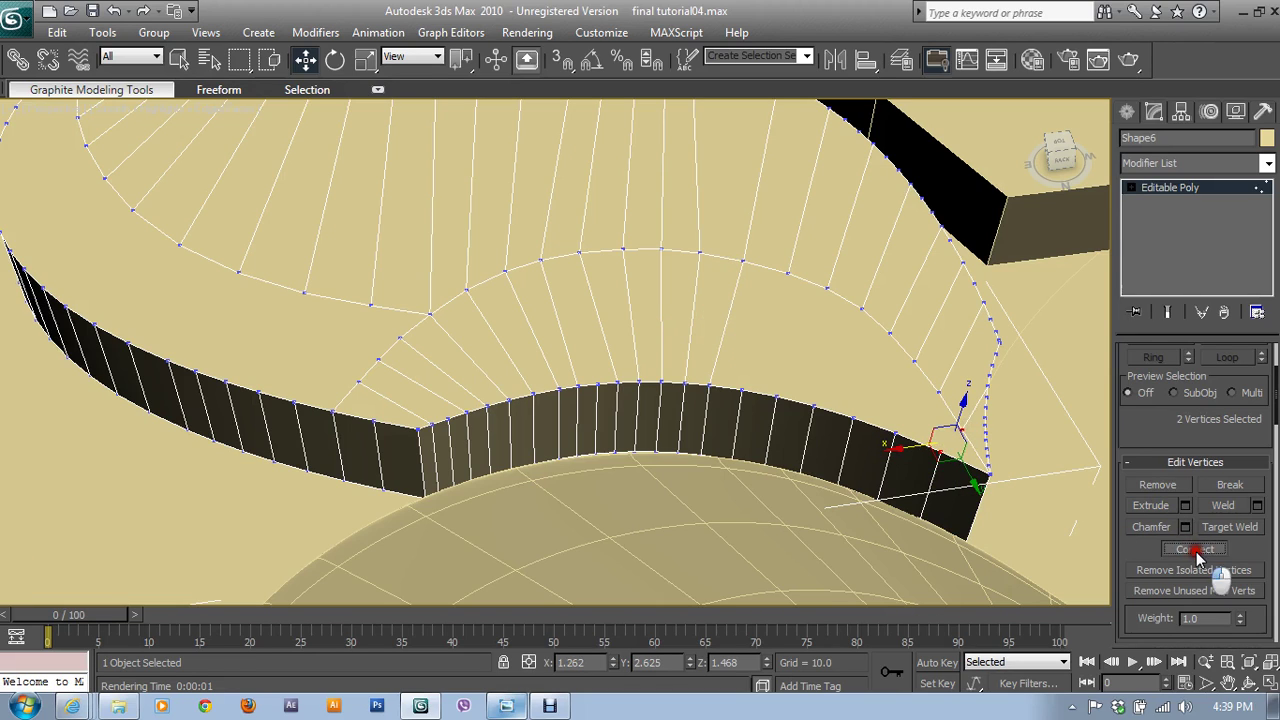
{"action": "left_click", "coordinate": [860, 421]}
{"action": "left_click", "coordinate": [938, 391], "text": "ctrl"}
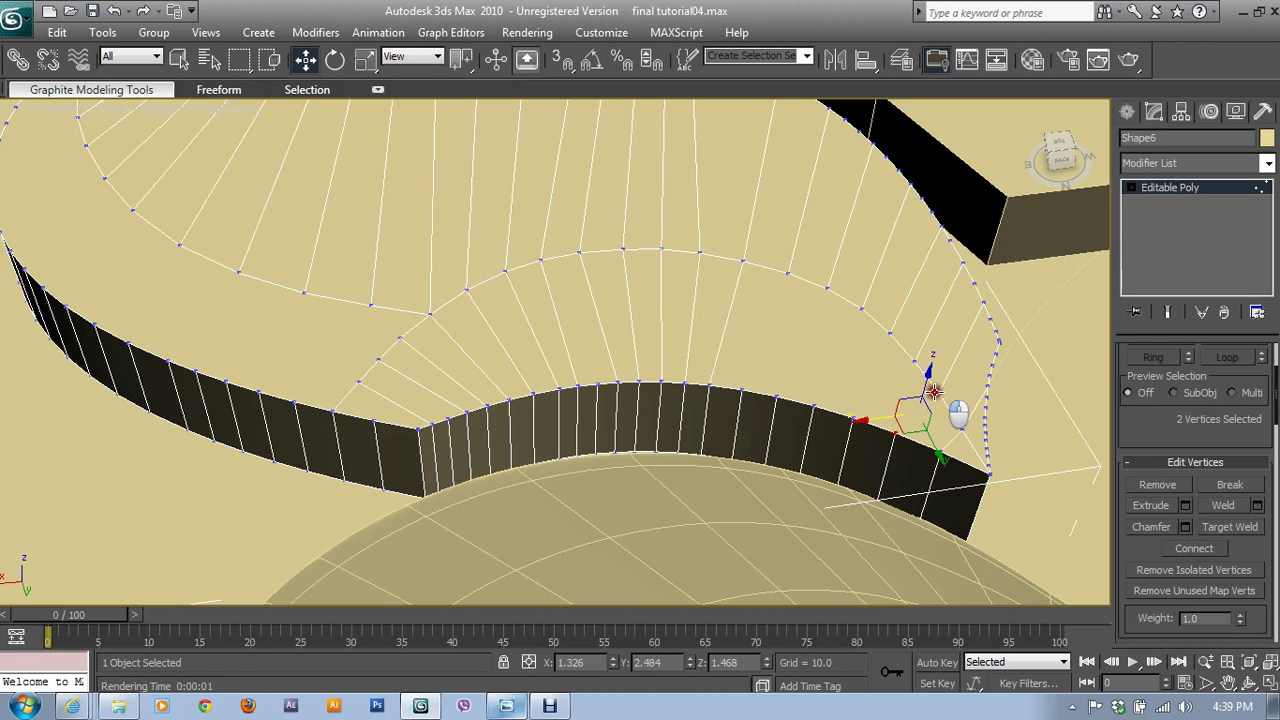
- Connect three wall-top vertices to their matching inner-ring vertices with new edges
{"action": "left_click", "coordinate": [857, 421]}
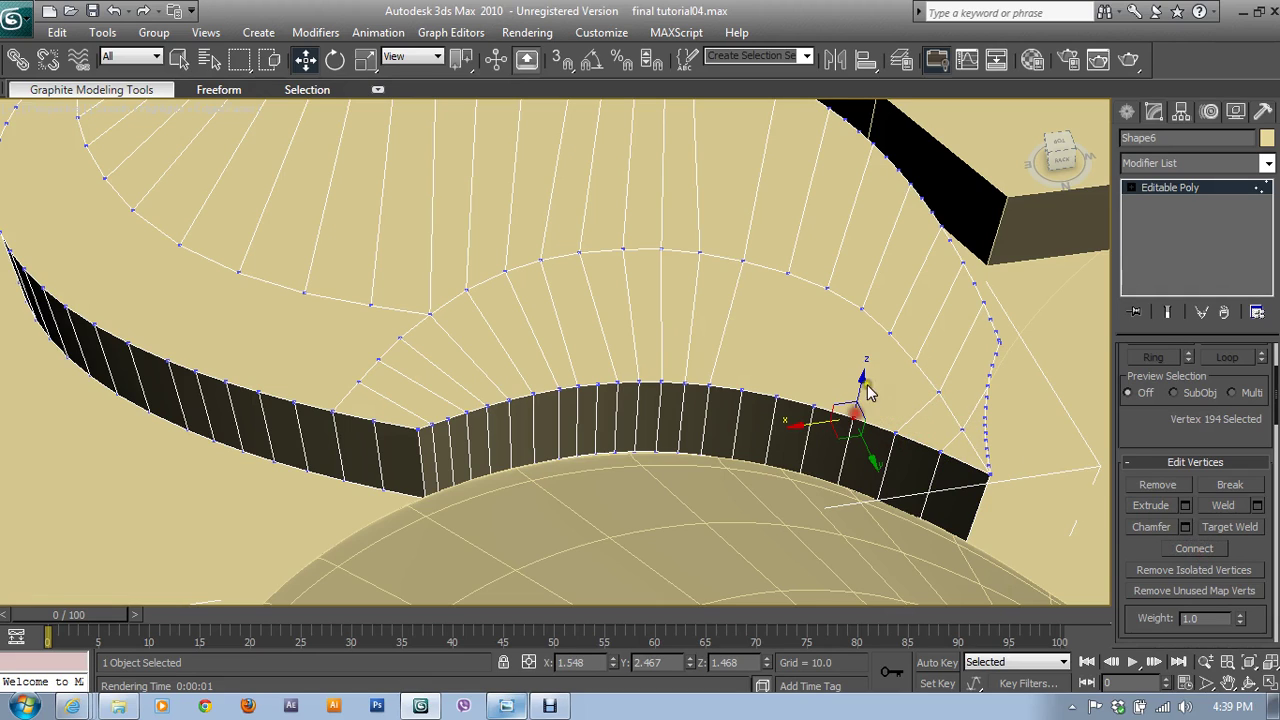
{"action": "left_click", "coordinate": [893, 336], "text": "ctrl"}
{"action": "left_click", "coordinate": [1212, 548]}
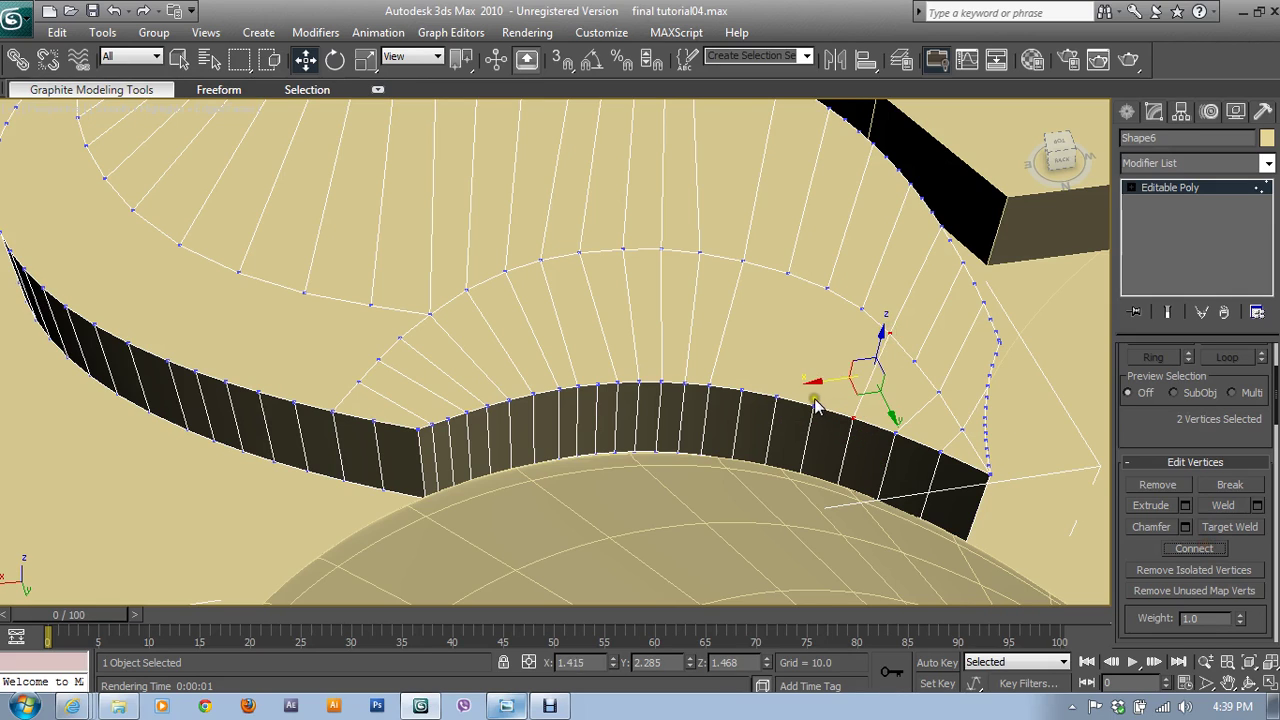
{"action": "left_click", "coordinate": [779, 392]}
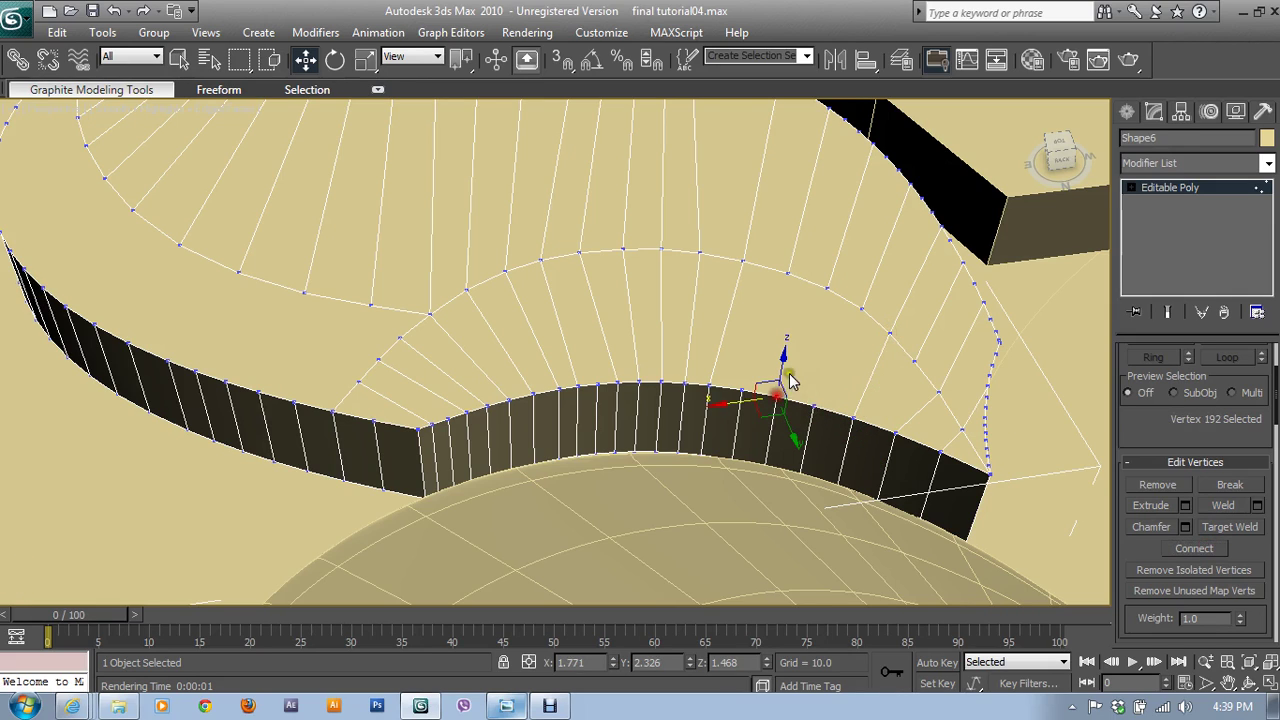
{"action": "left_click", "coordinate": [858, 310], "text": "ctrl"}
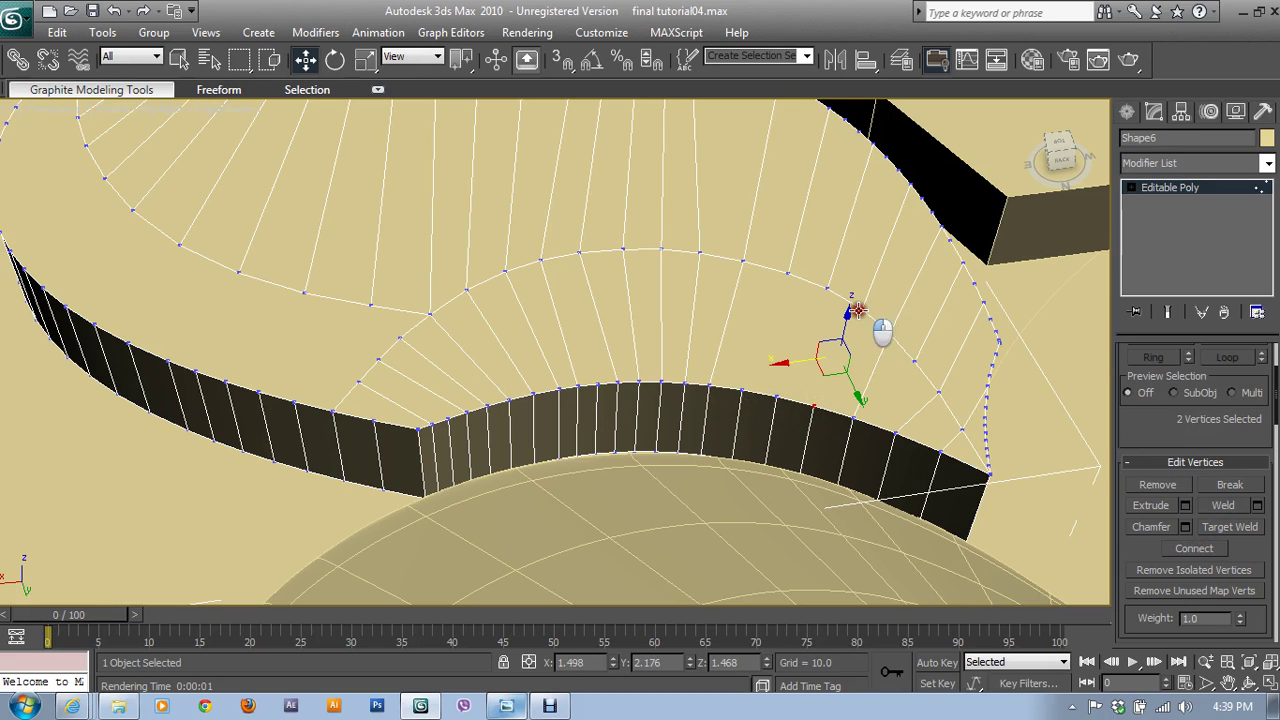
{"action": "left_click", "coordinate": [1194, 548]}
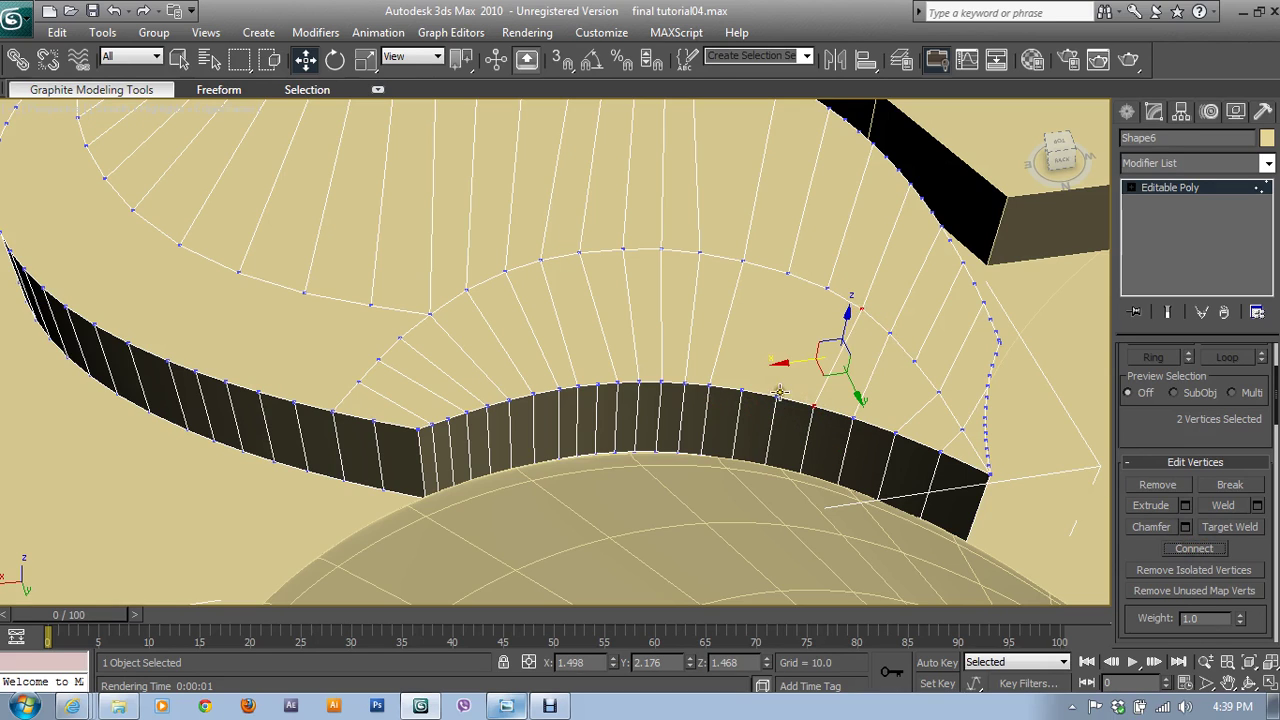
{"action": "left_click", "coordinate": [779, 392]}
{"action": "left_click", "coordinate": [830, 286], "text": "ctrl"}
{"action": "left_click", "coordinate": [1194, 548]}
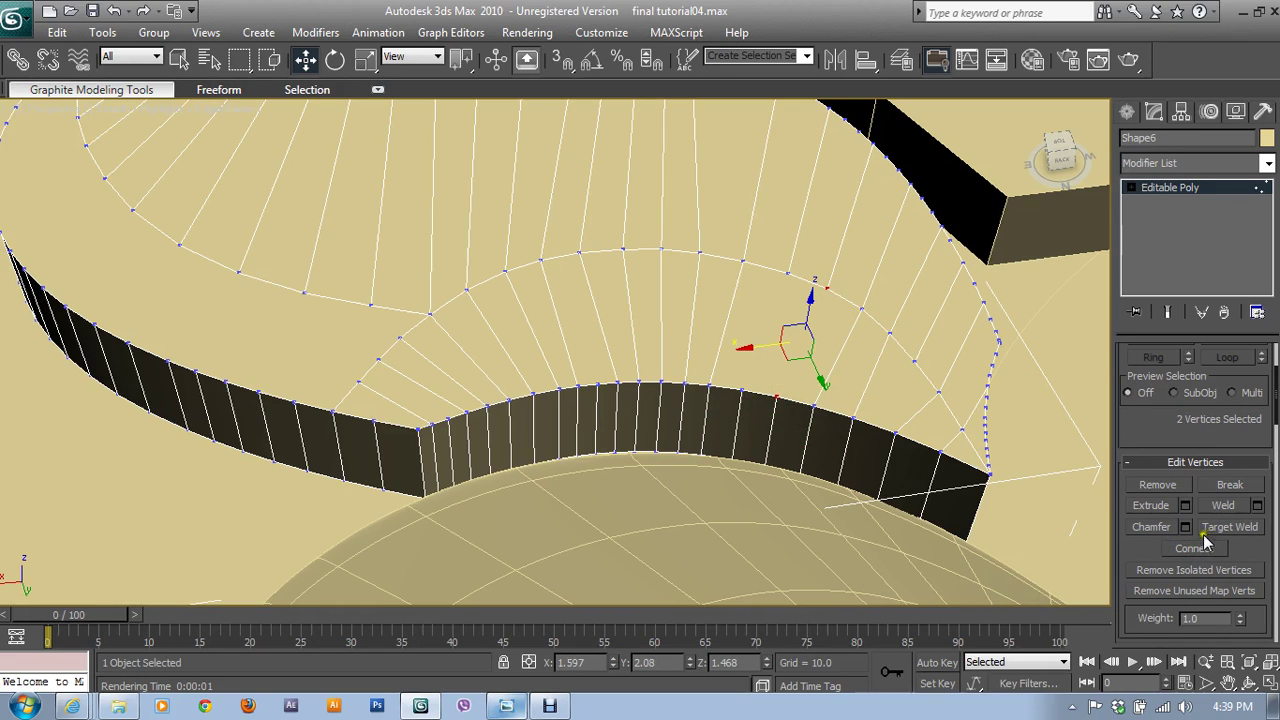
- Add two more rim-to-inner-ring connecting edges near the right end of Shape6
{"action": "left_click", "coordinate": [740, 389]}
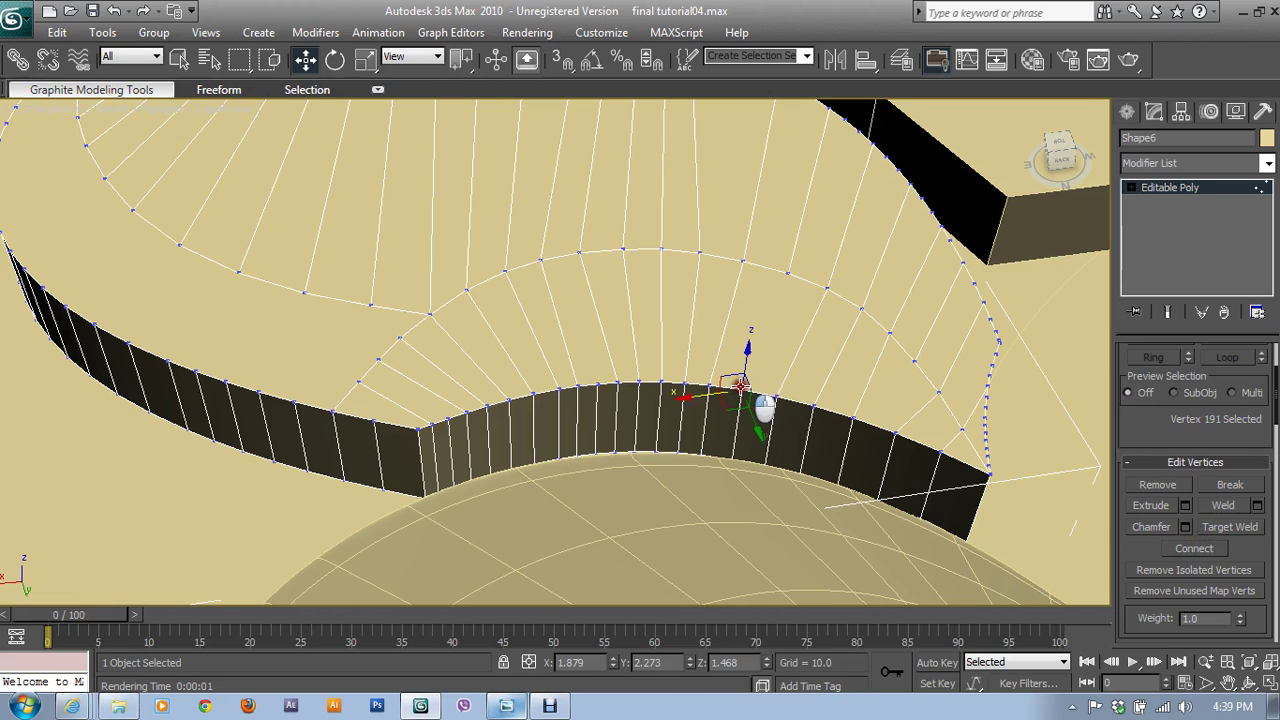
{"action": "left_click", "coordinate": [786, 272], "text": "ctrl"}
{"action": "left_click", "coordinate": [1189, 553]}
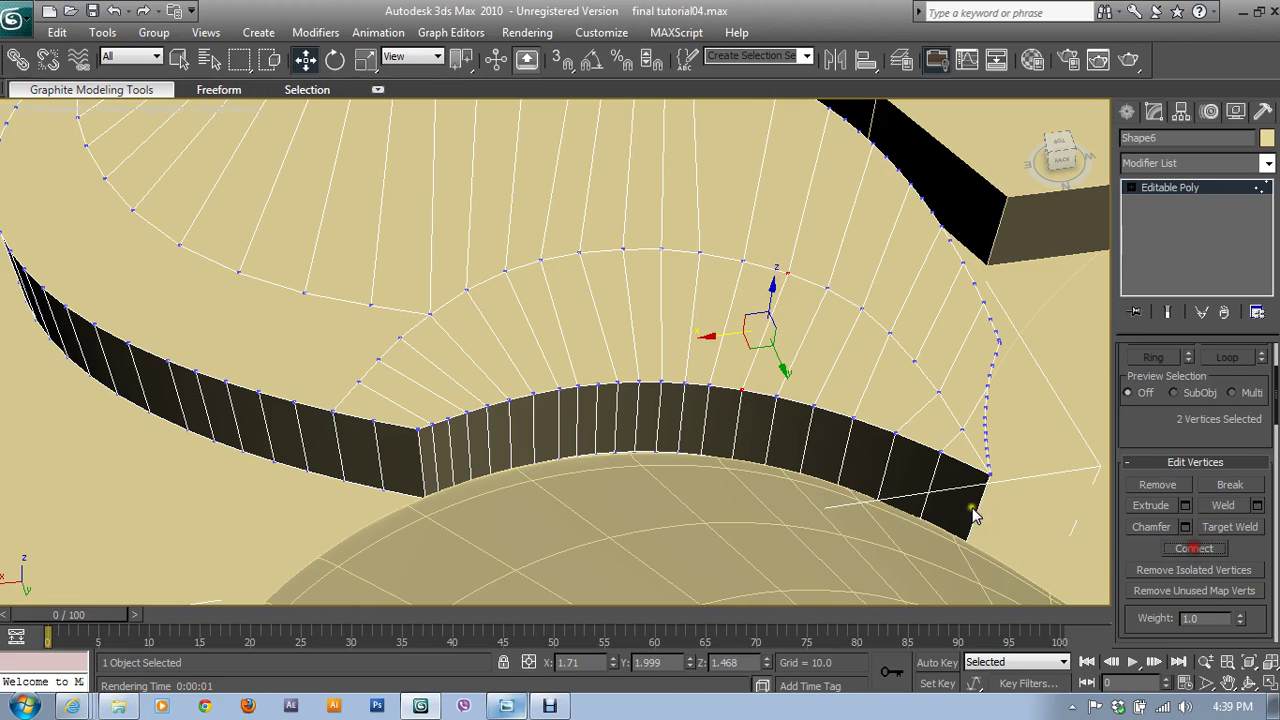
{"action": "left_click", "coordinate": [898, 430]}
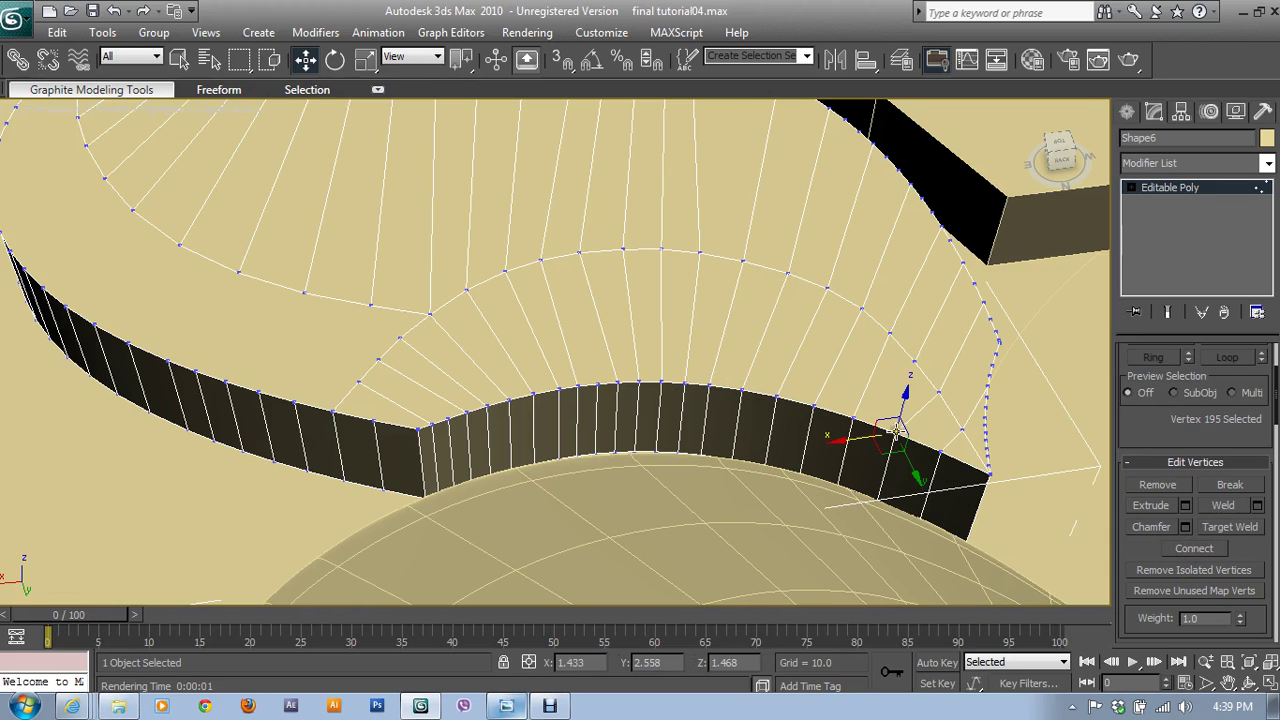
{"action": "left_click", "coordinate": [913, 361], "text": "ctrl"}
{"action": "left_click", "coordinate": [1193, 548]}
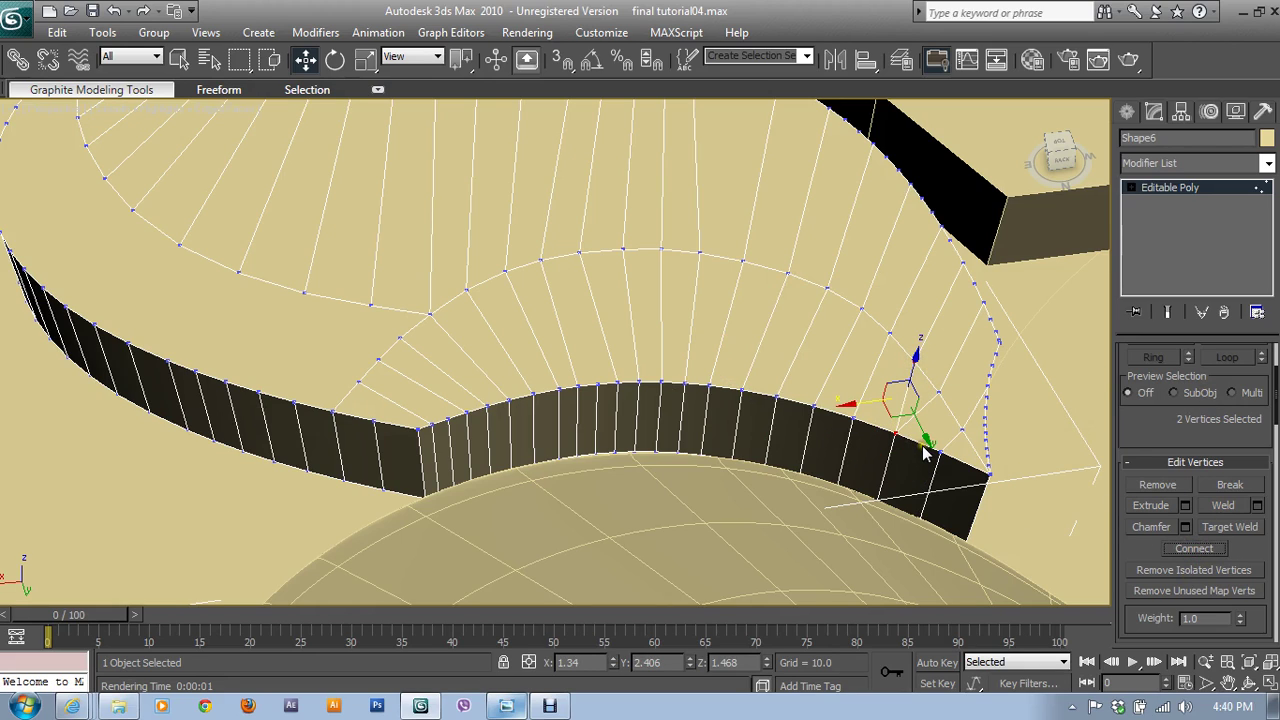
{"action": "scroll", "coordinate": [1152, 427], "scroll_direction": "up", "scroll_amount": 3}
- Connect two wall edges near the right end with a new edge
{"action": "left_click", "coordinate": [1170, 375]}
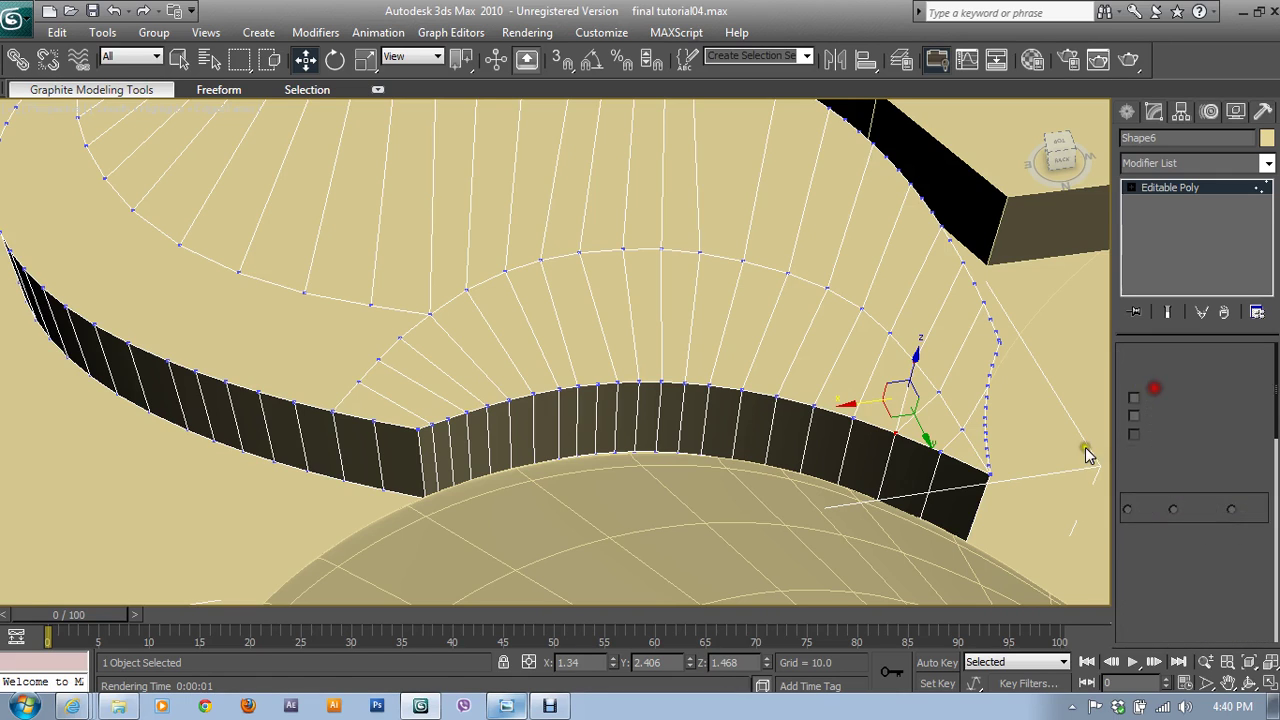
{"action": "left_click", "coordinate": [897, 510]}
{"action": "left_click", "coordinate": [910, 458], "text": "ctrl"}
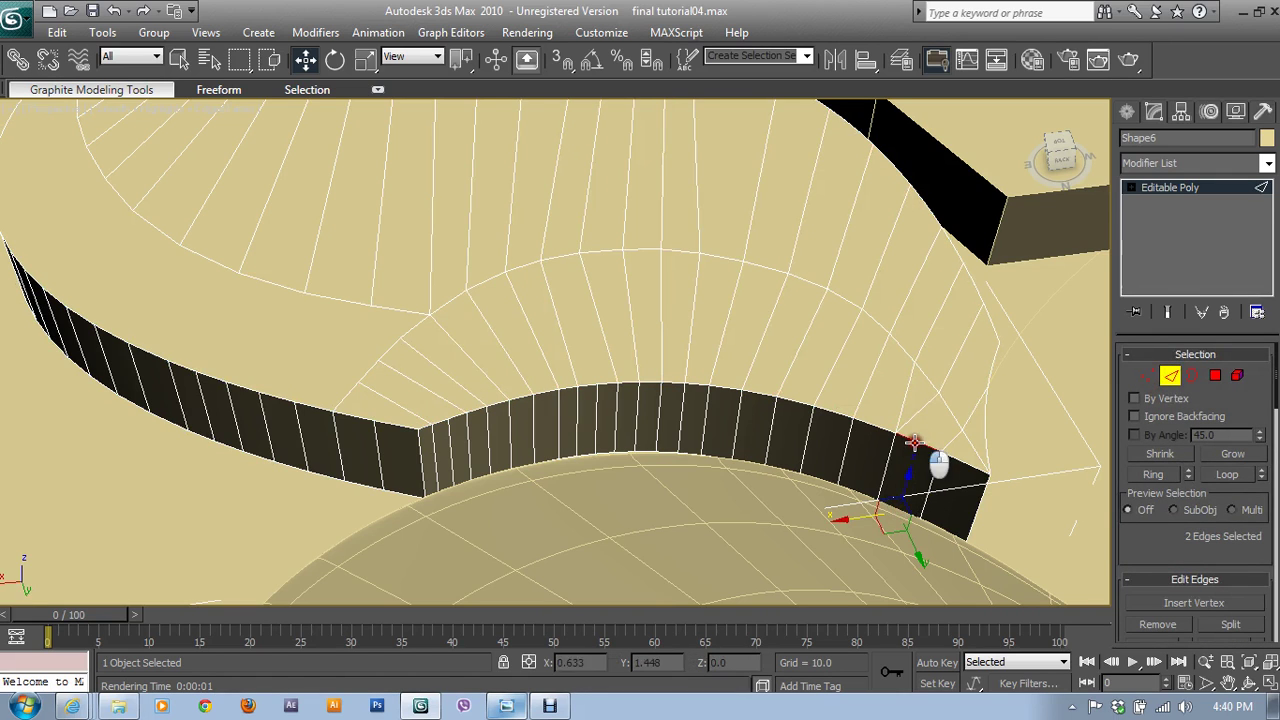
{"action": "scroll", "coordinate": [1158, 480], "scroll_direction": "down", "scroll_amount": 3}
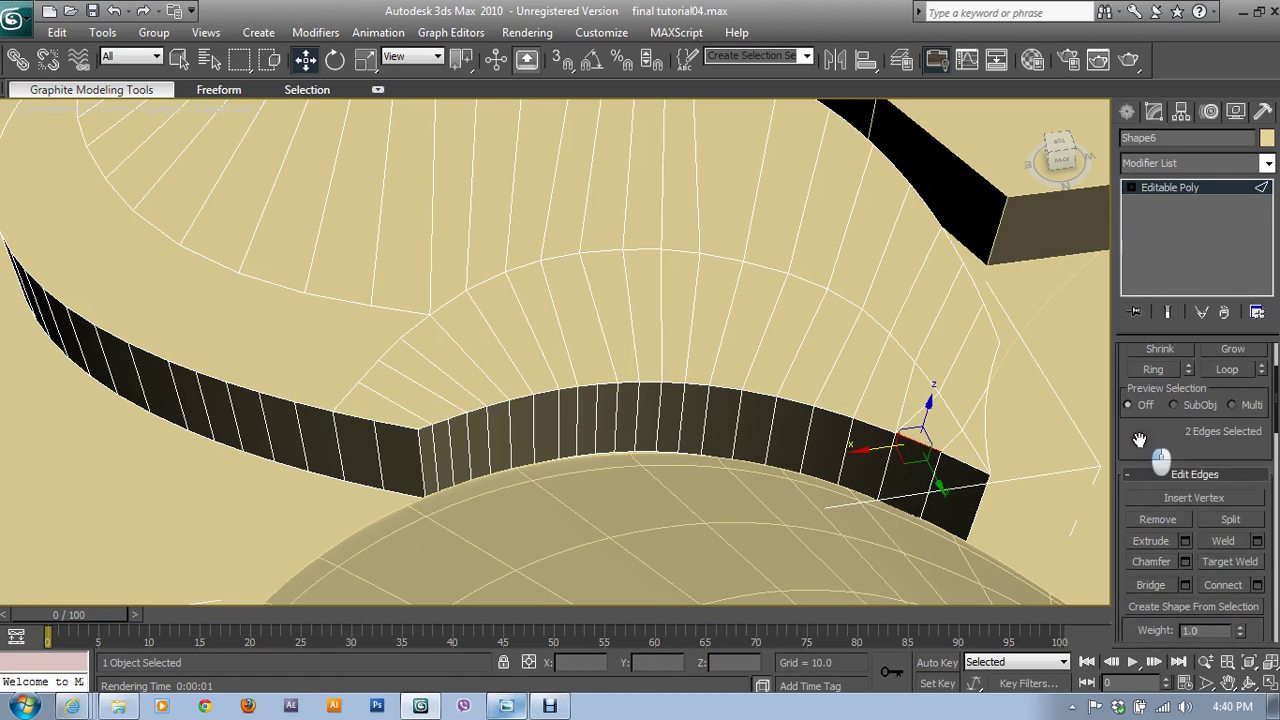
{"action": "left_click", "coordinate": [1222, 585]}
- Join the two corner vertices with a connecting edge
{"action": "scroll", "coordinate": [1177, 406], "scroll_direction": "up", "scroll_amount": 3}
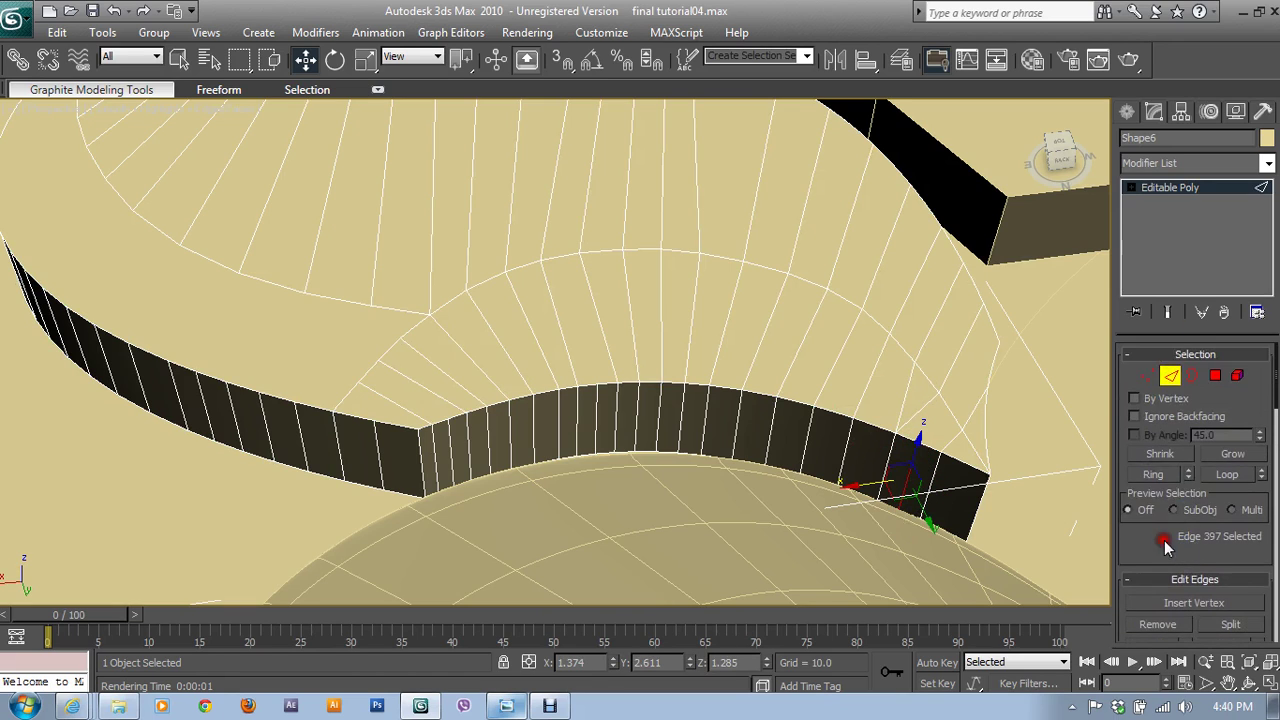
{"action": "left_click", "coordinate": [1148, 375]}
{"action": "left_click", "coordinate": [920, 443], "text": "alt"}
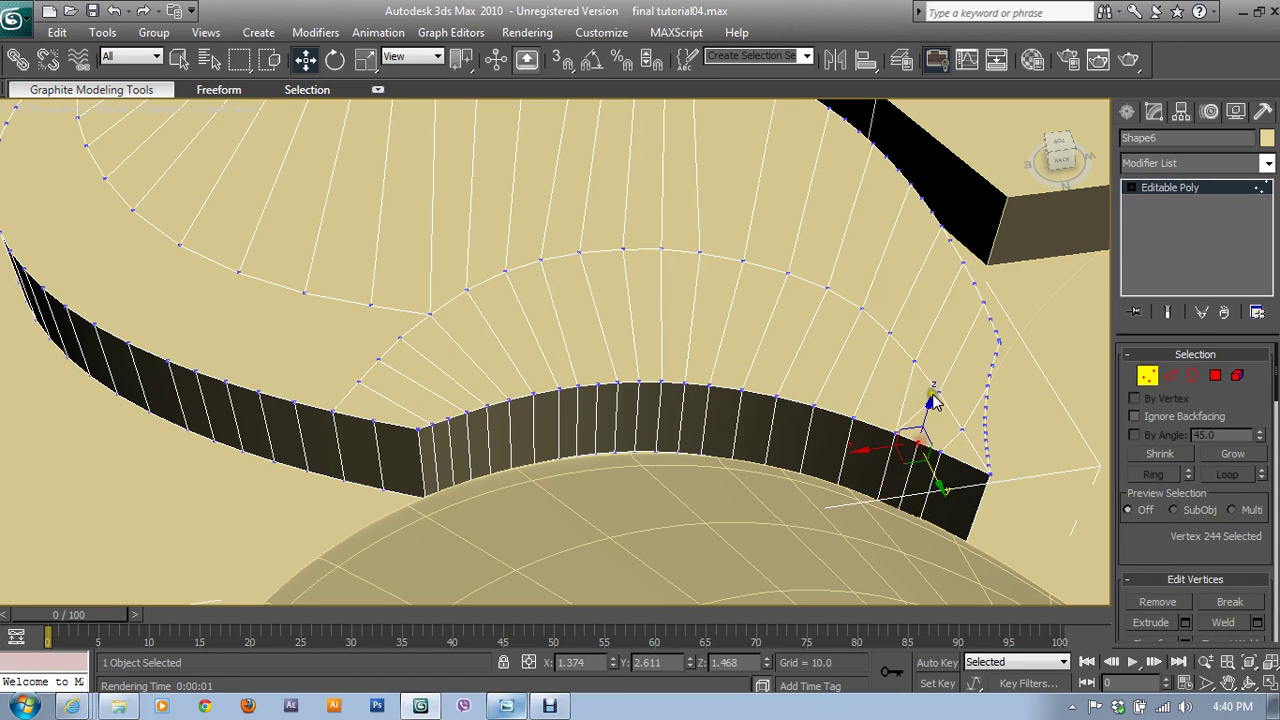
{"action": "scroll", "coordinate": [1170, 470], "scroll_direction": "down", "scroll_amount": 3}
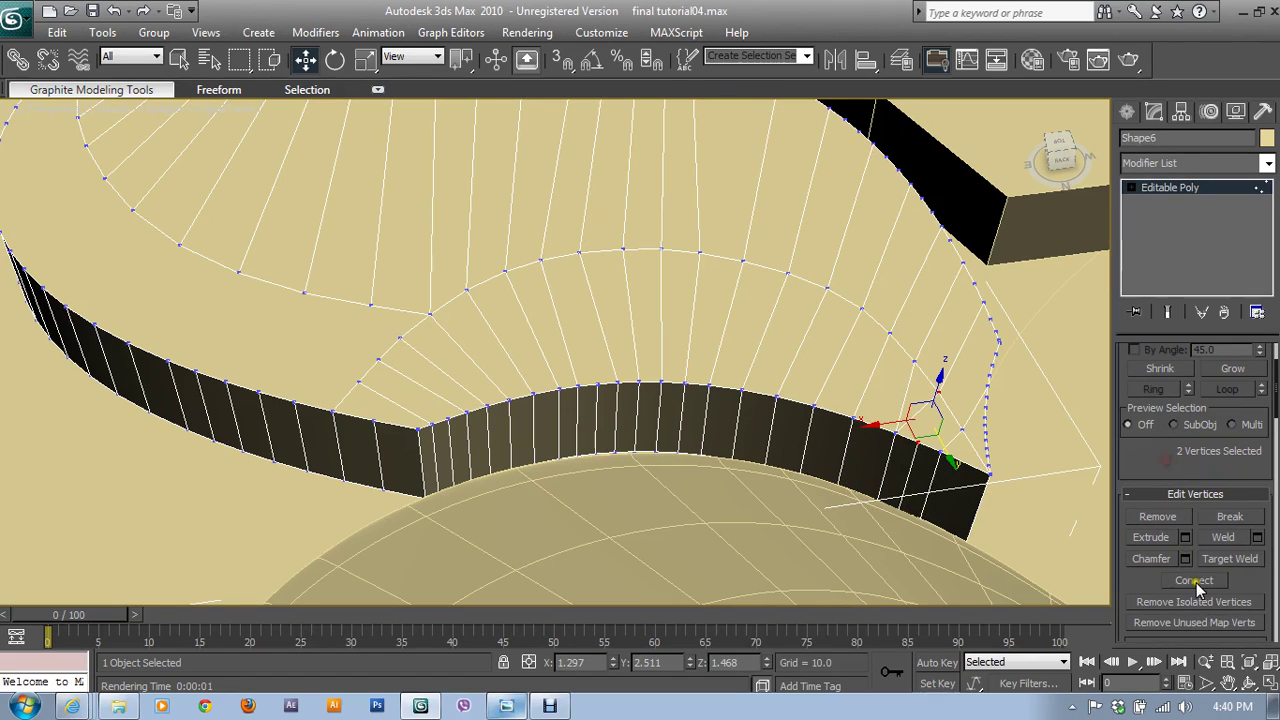
{"action": "left_click", "coordinate": [1170, 190]}
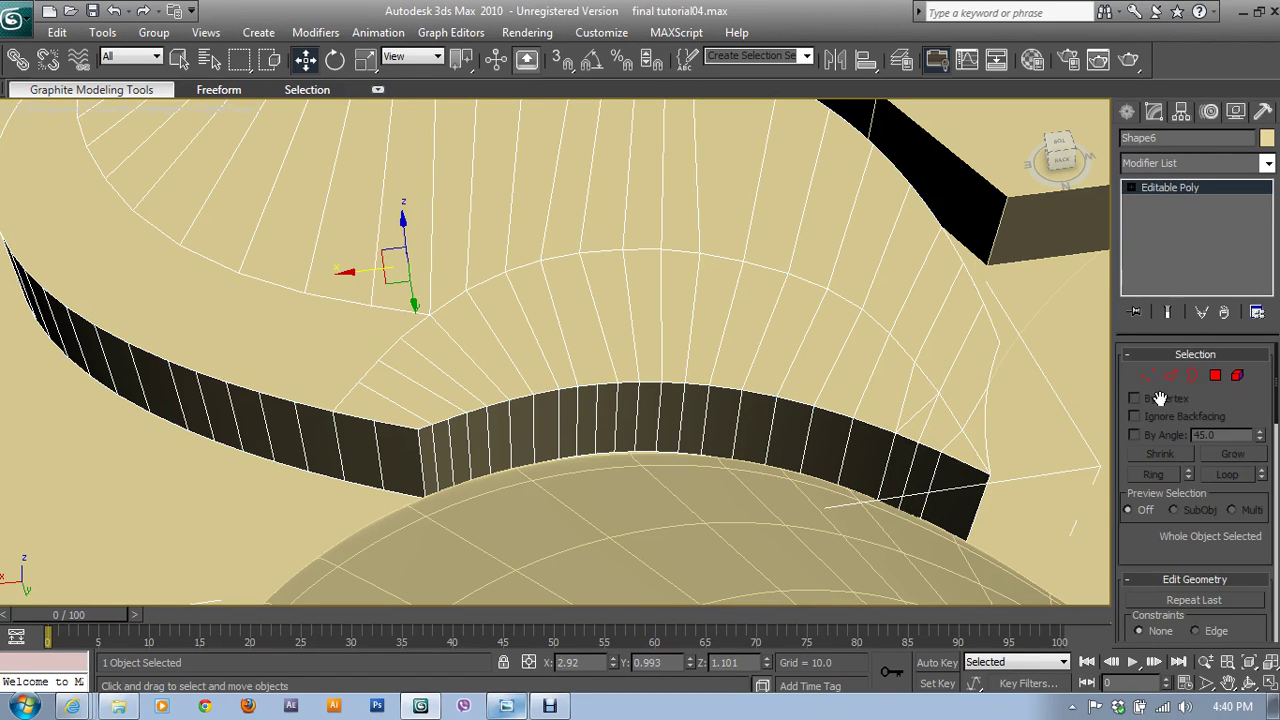
- Remove the unwanted edge near the corner
{"action": "left_click", "coordinate": [1170, 375]}
{"action": "left_click", "coordinate": [913, 404]}
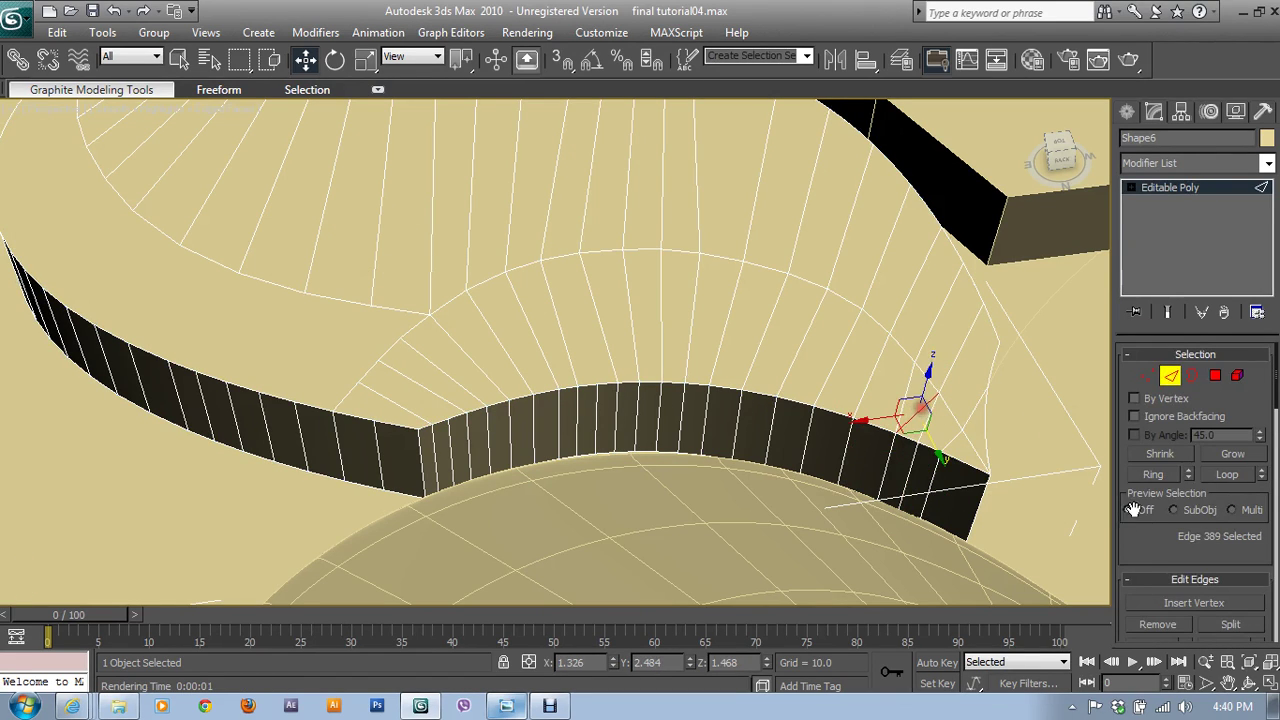
{"action": "scroll", "coordinate": [1157, 502], "scroll_direction": "down", "scroll_amount": 2}
{"action": "left_click", "coordinate": [1164, 568]}
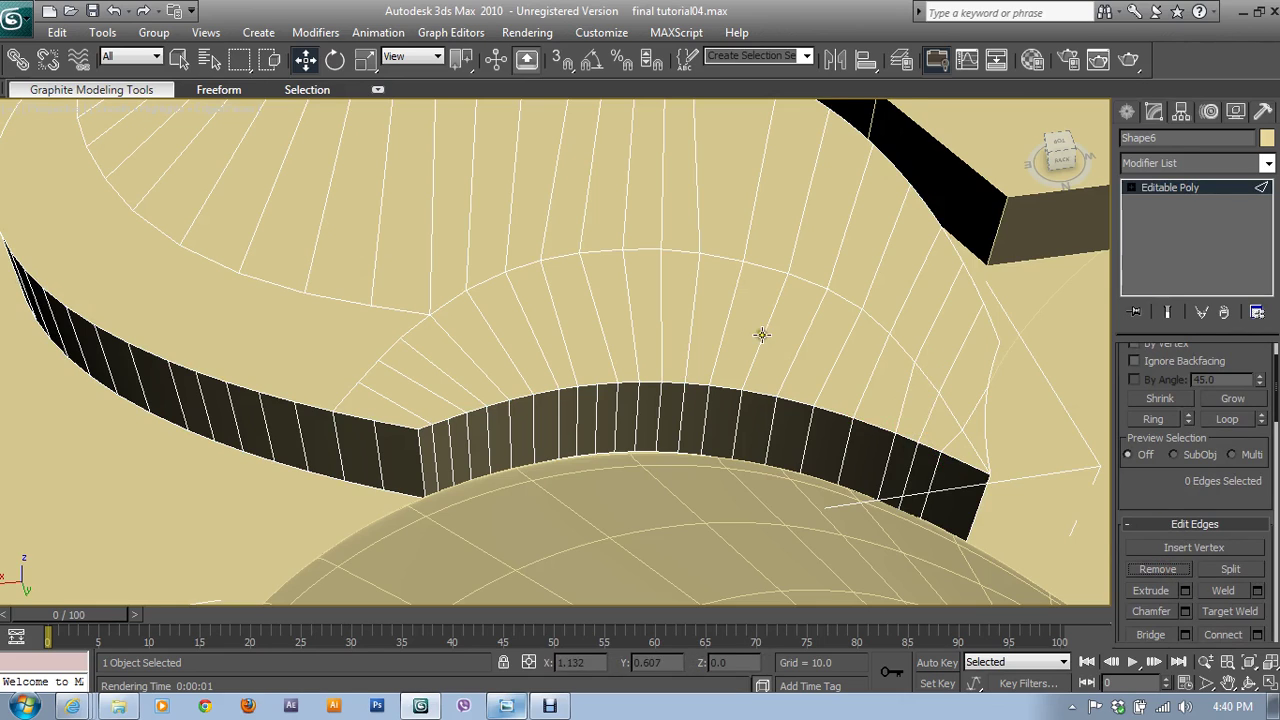
- Frame the left curve in Vertex mode and connect an inner-ring vertex to the wall top below
{"action": "mouse_move", "coordinate": [762, 335]}
{"action": "middle_mouse_down", "text": "alt"}
{"action": "mouse_move", "coordinate": [891, 383]}
{"action": "mouse_move", "coordinate": [609, 383]}
{"action": "mouse_move", "coordinate": [651, 463]}
{"action": "mouse_move", "coordinate": [705, 478]}
{"action": "mouse_move", "coordinate": [737, 462]}
{"action": "middle_mouse_up", "text": "alt"}
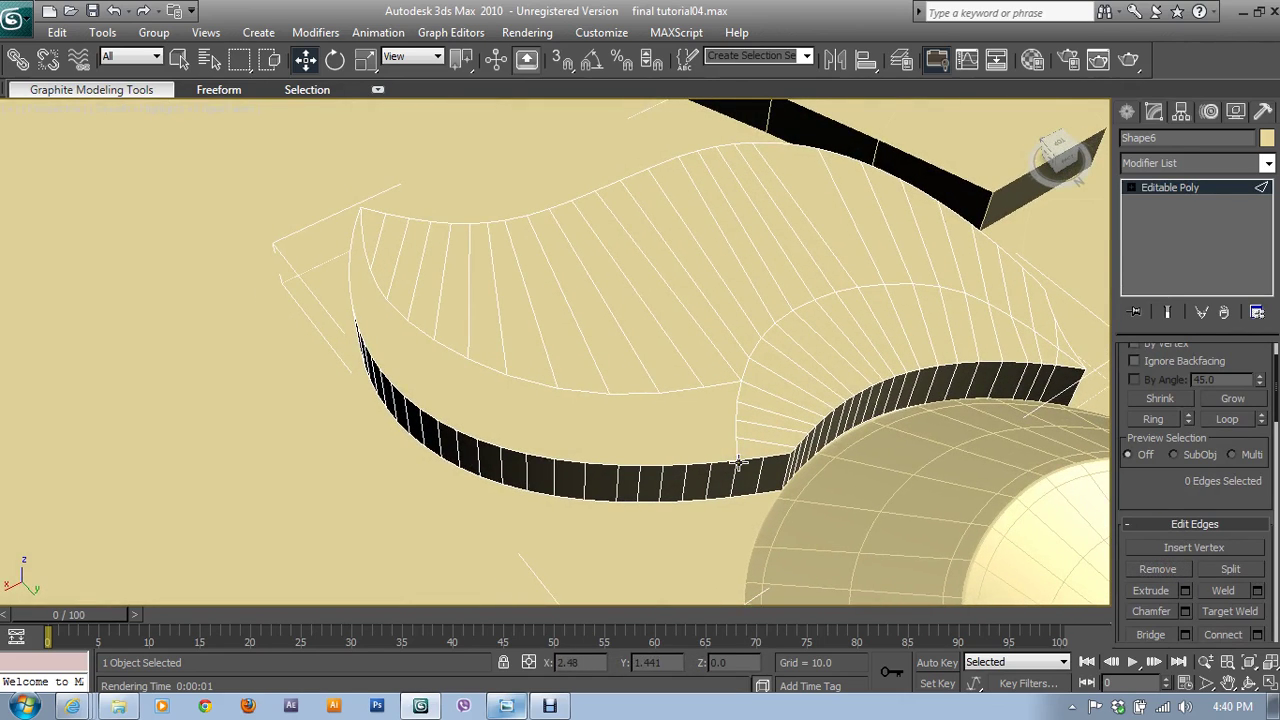
{"action": "middle_click_drag", "start_coordinate": [524, 397], "coordinate": [510, 440]}
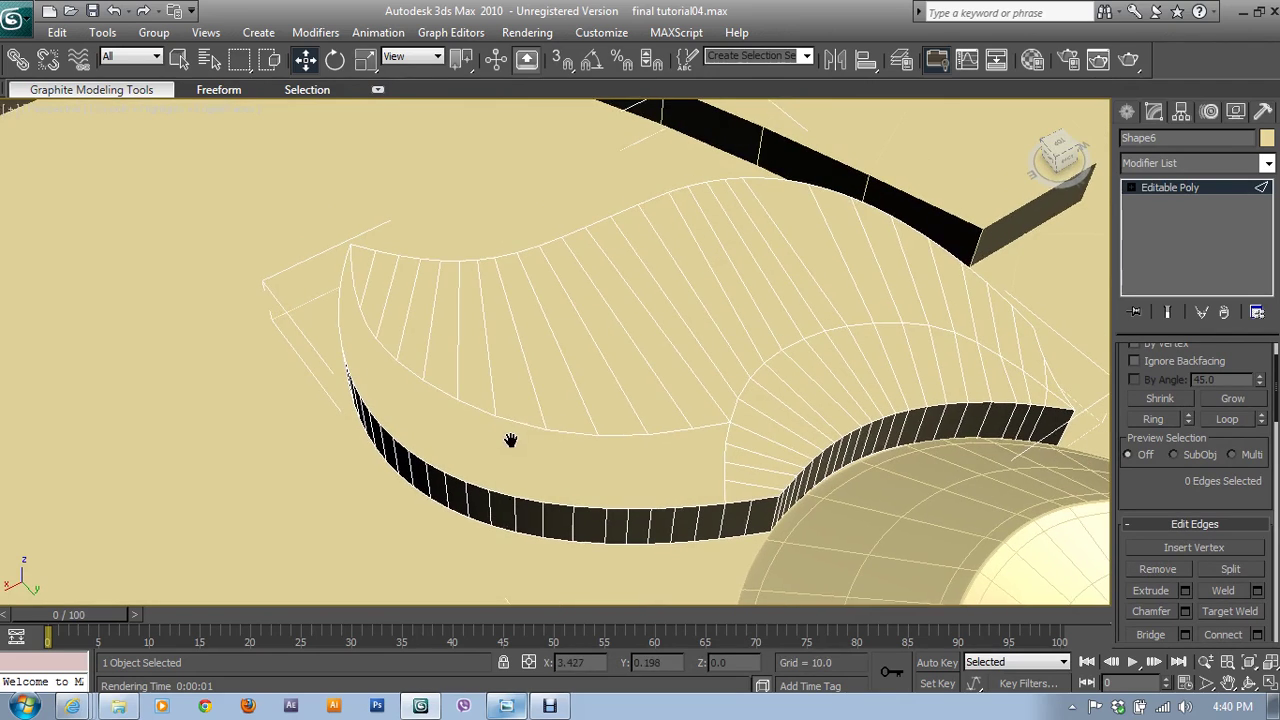
{"action": "left_click", "coordinate": [1134, 187]}
{"action": "left_click", "coordinate": [1160, 203]}
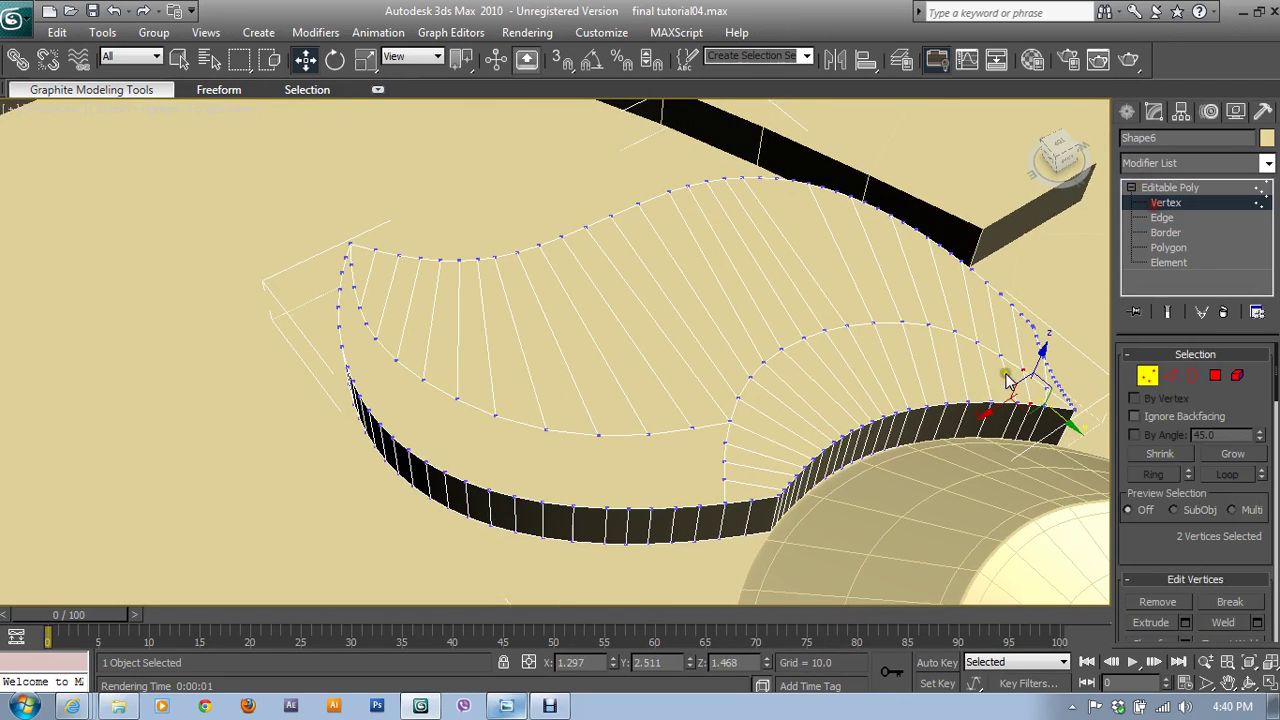
{"action": "left_click", "coordinate": [692, 430]}
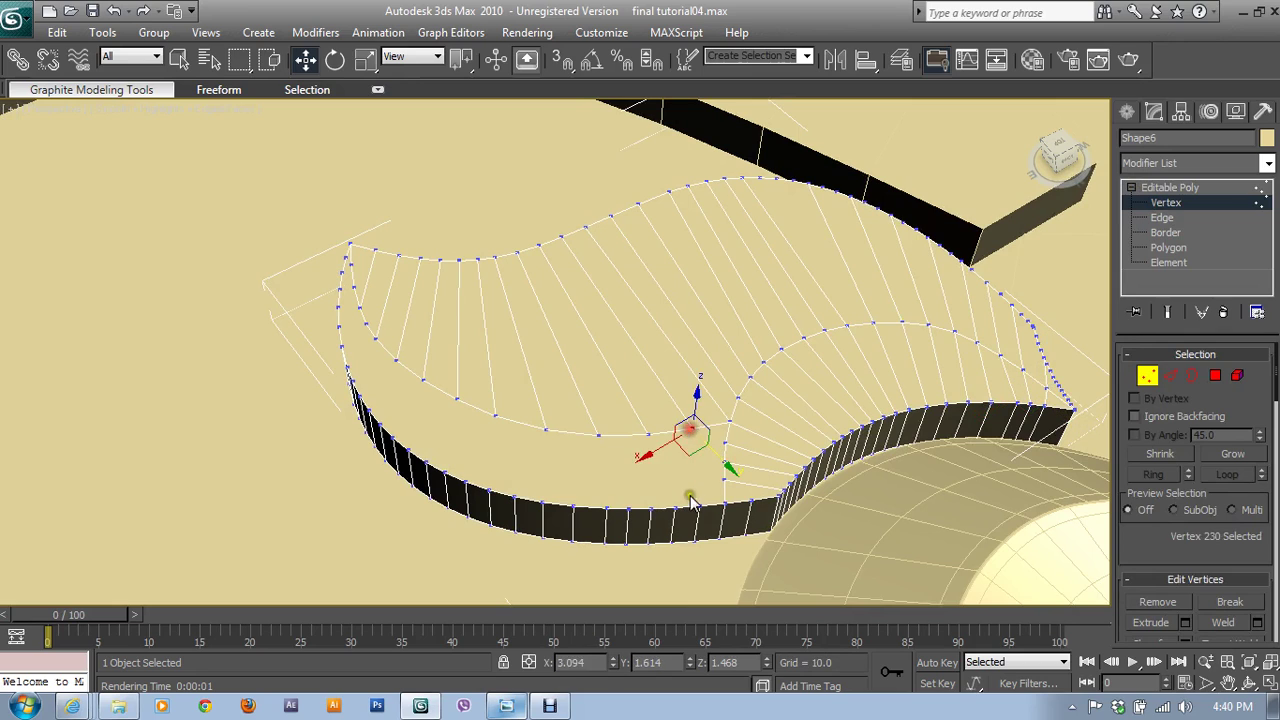
{"action": "left_click", "coordinate": [700, 507], "text": "ctrl"}
{"action": "scroll", "coordinate": [1160, 590], "scroll_direction": "down", "scroll_amount": 4}
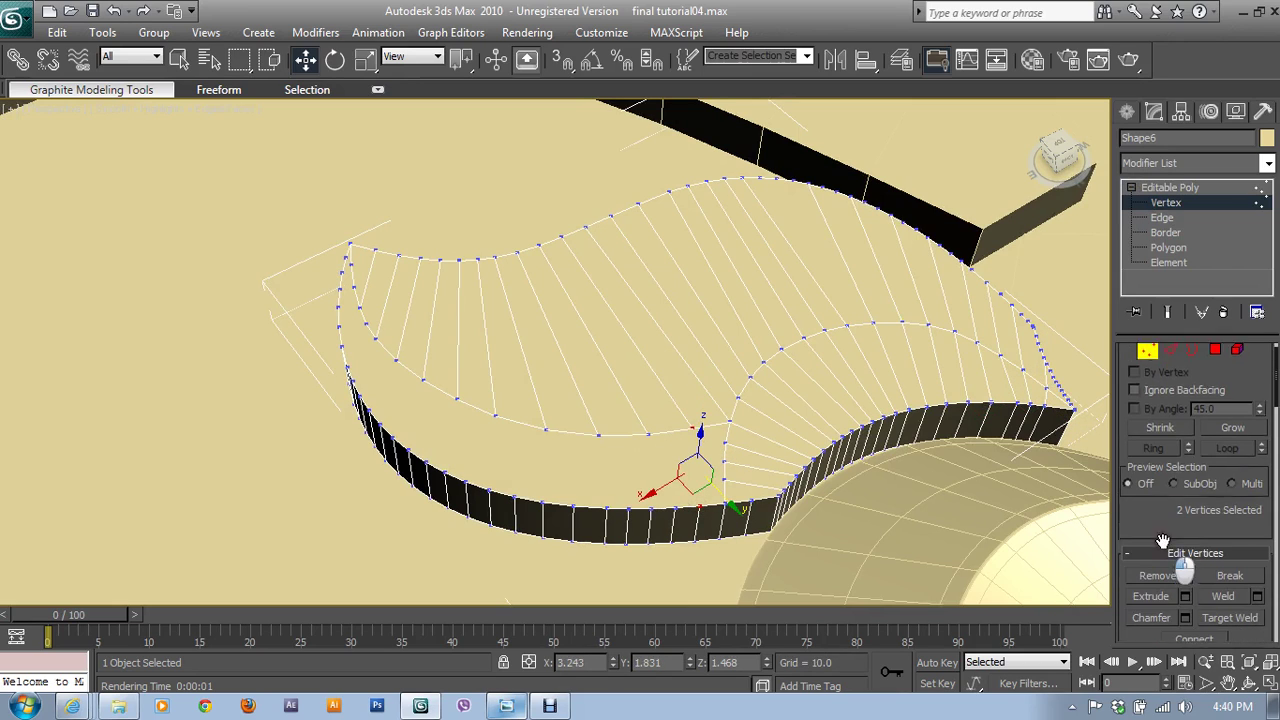
{"action": "left_click", "coordinate": [653, 436]}
{"action": "left_click", "coordinate": [650, 507], "text": "ctrl"}
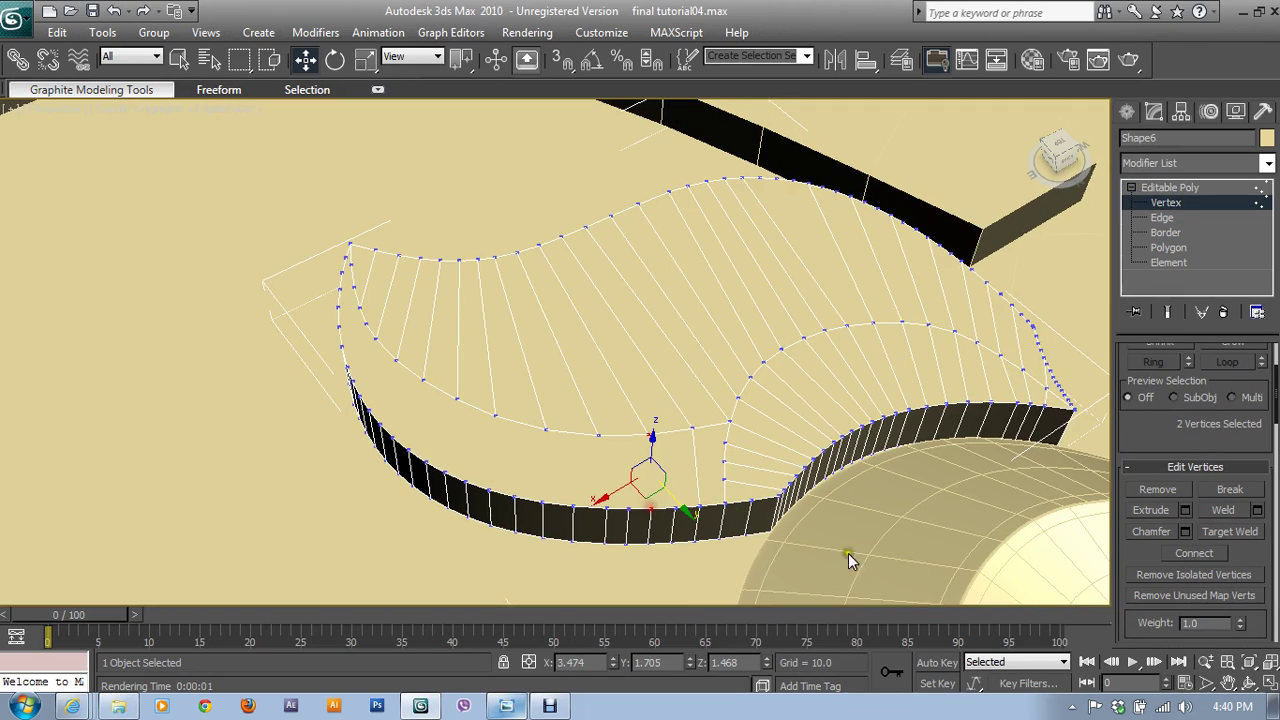
{"action": "left_click", "coordinate": [1194, 553]}
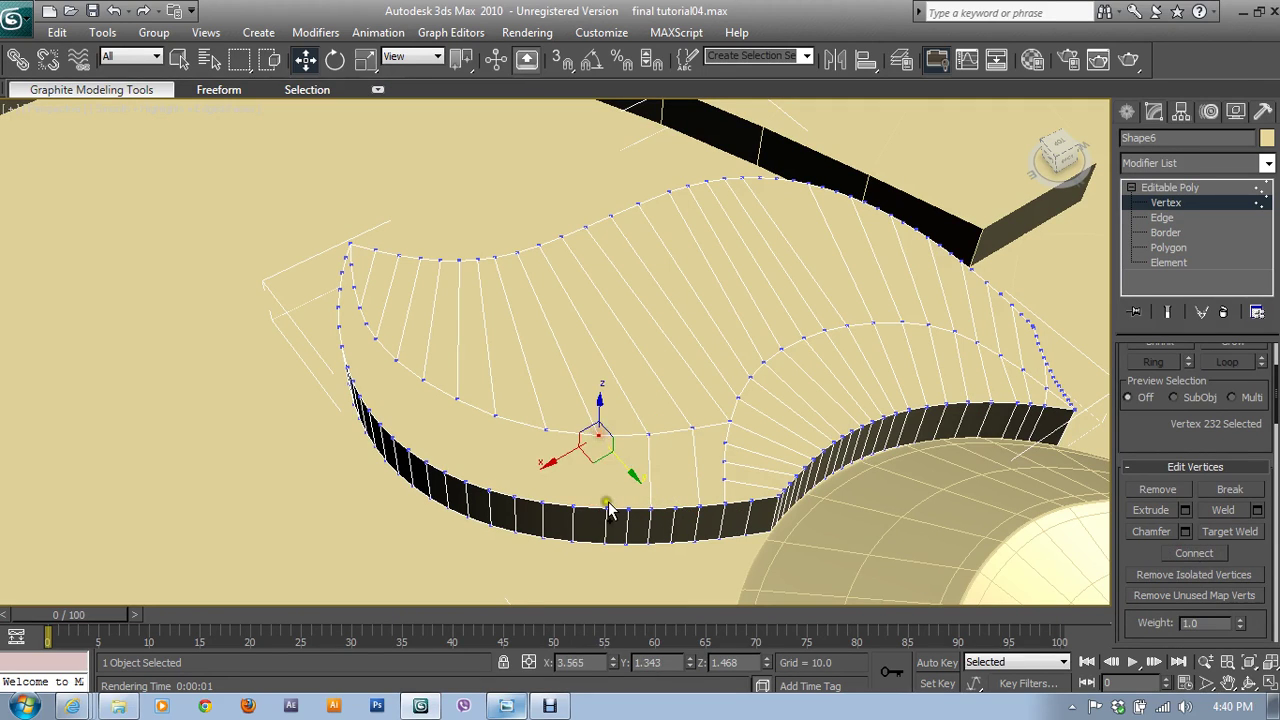
- Connect the next inner-ring vertex to its wall-top vertex and select the following pair
{"action": "left_click", "coordinate": [604, 505], "text": "ctrl"}
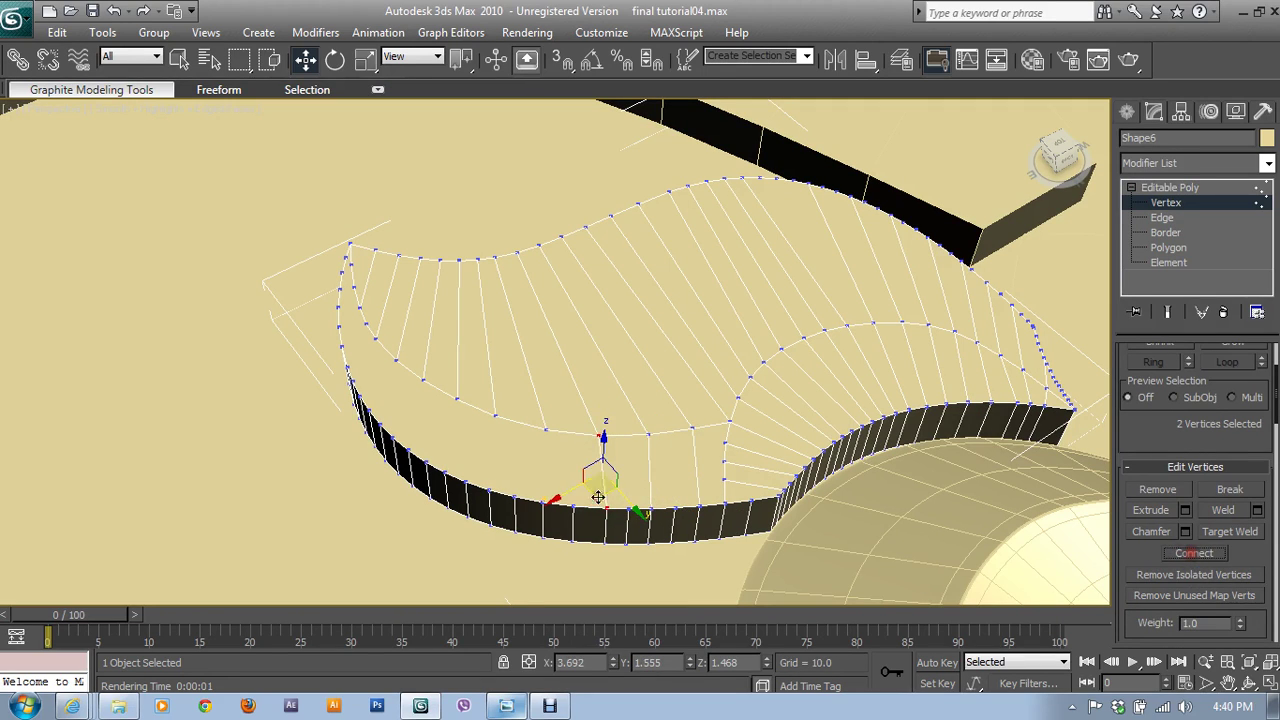
{"action": "left_click", "coordinate": [545, 430]}
{"action": "left_click", "coordinate": [545, 503], "text": "ctrl"}
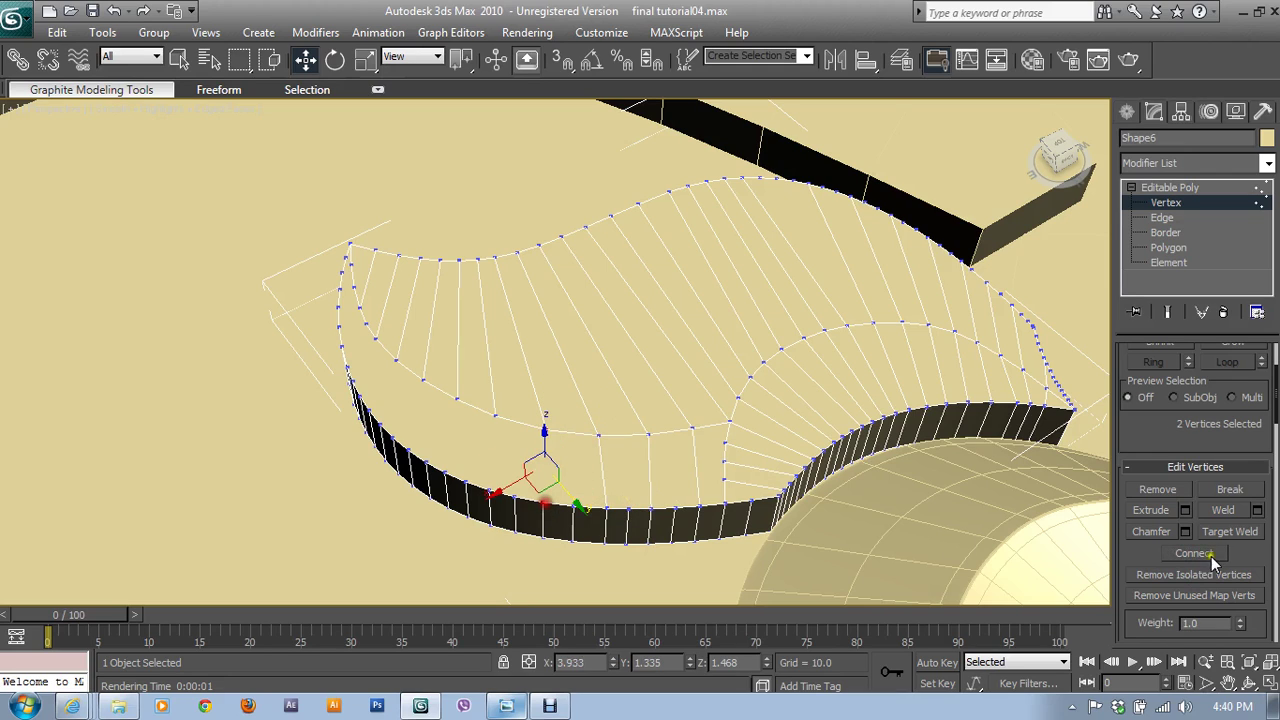
{"action": "left_click", "coordinate": [1205, 555]}
{"action": "left_click", "coordinate": [499, 420]}
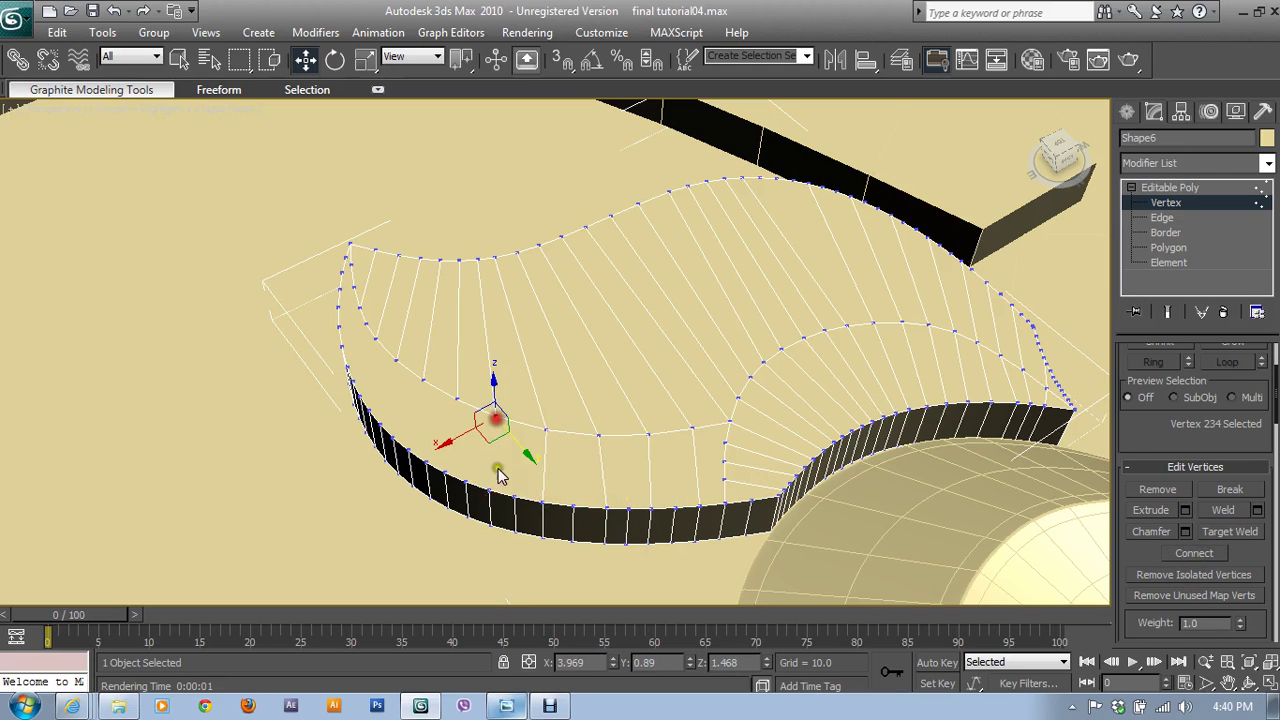
{"action": "left_click", "coordinate": [490, 489], "text": "ctrl"}
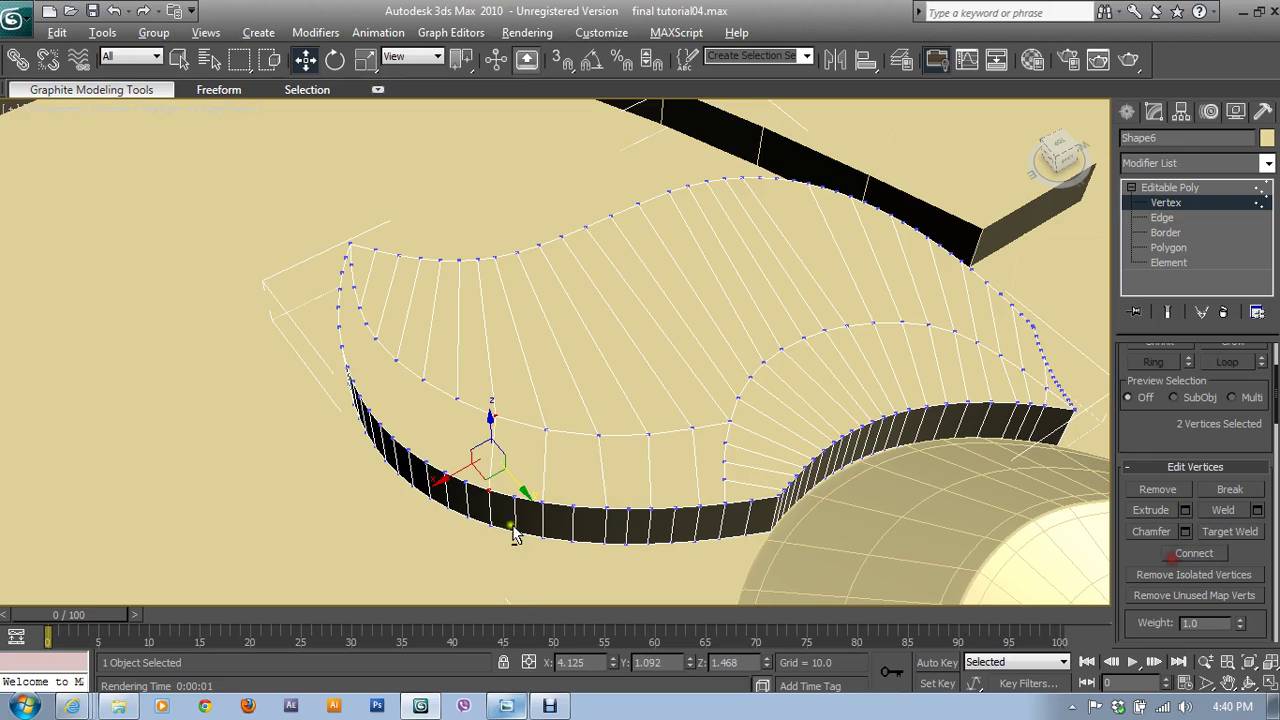
- Connect a rim vertex to its inner-loop partner further along the left curve
{"action": "mouse_move", "coordinate": [514, 529]}
{"action": "middle_mouse_down", "text": "alt"}
{"action": "mouse_move", "coordinate": [543, 510]}
{"action": "mouse_move", "coordinate": [566, 455]}
{"action": "middle_mouse_up", "text": "alt"}
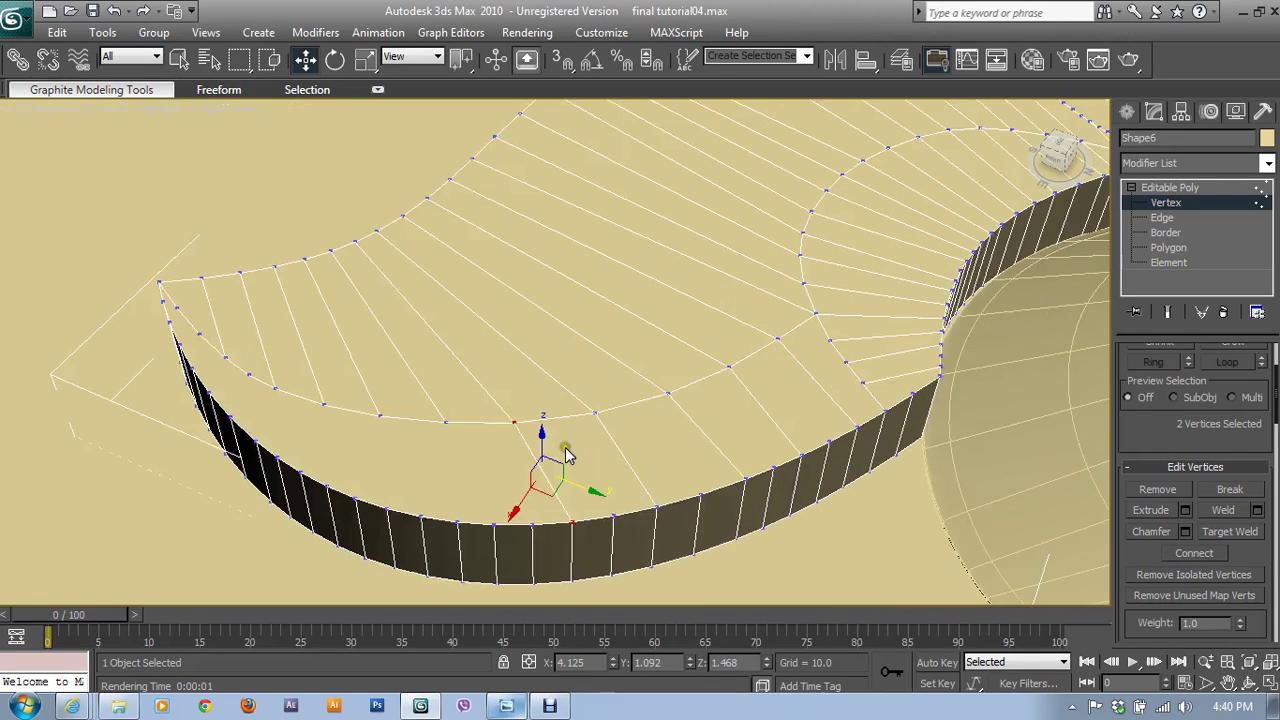
{"action": "left_click", "coordinate": [446, 420]}
{"action": "left_click", "coordinate": [492, 522], "text": "ctrl"}
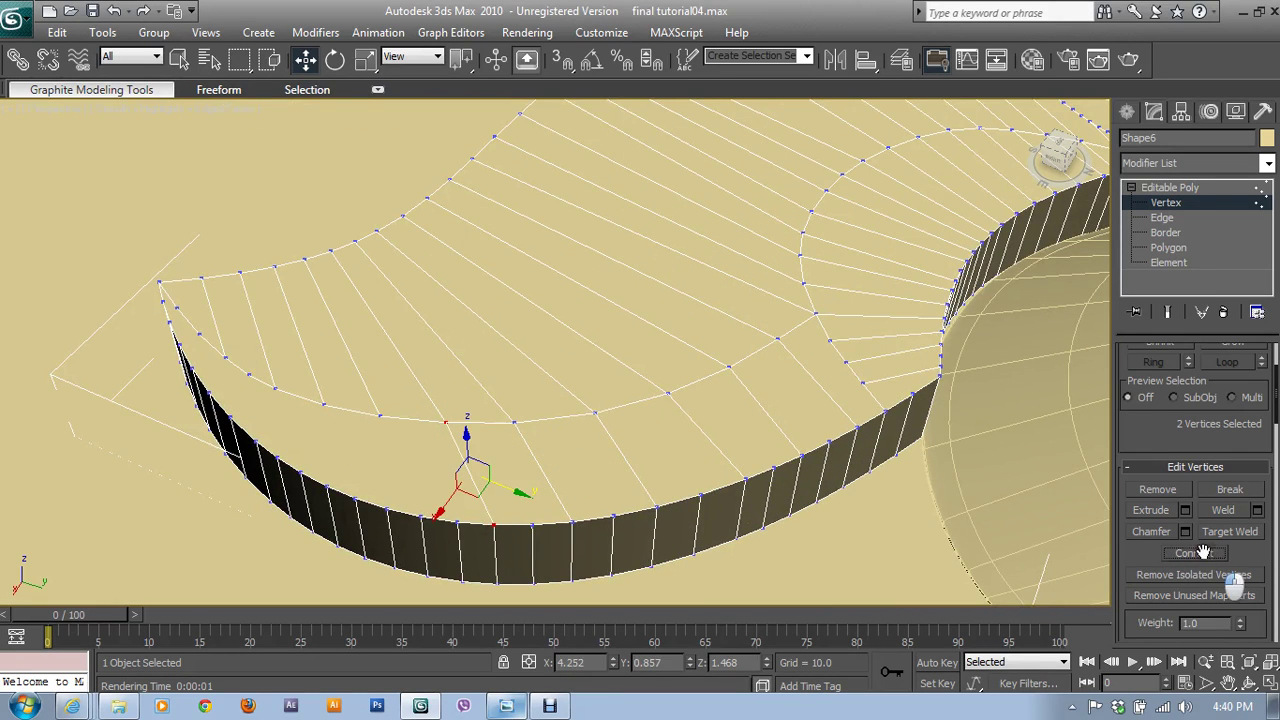
{"action": "left_click", "coordinate": [380, 415]}
{"action": "left_click", "coordinate": [420, 517], "text": "ctrl"}
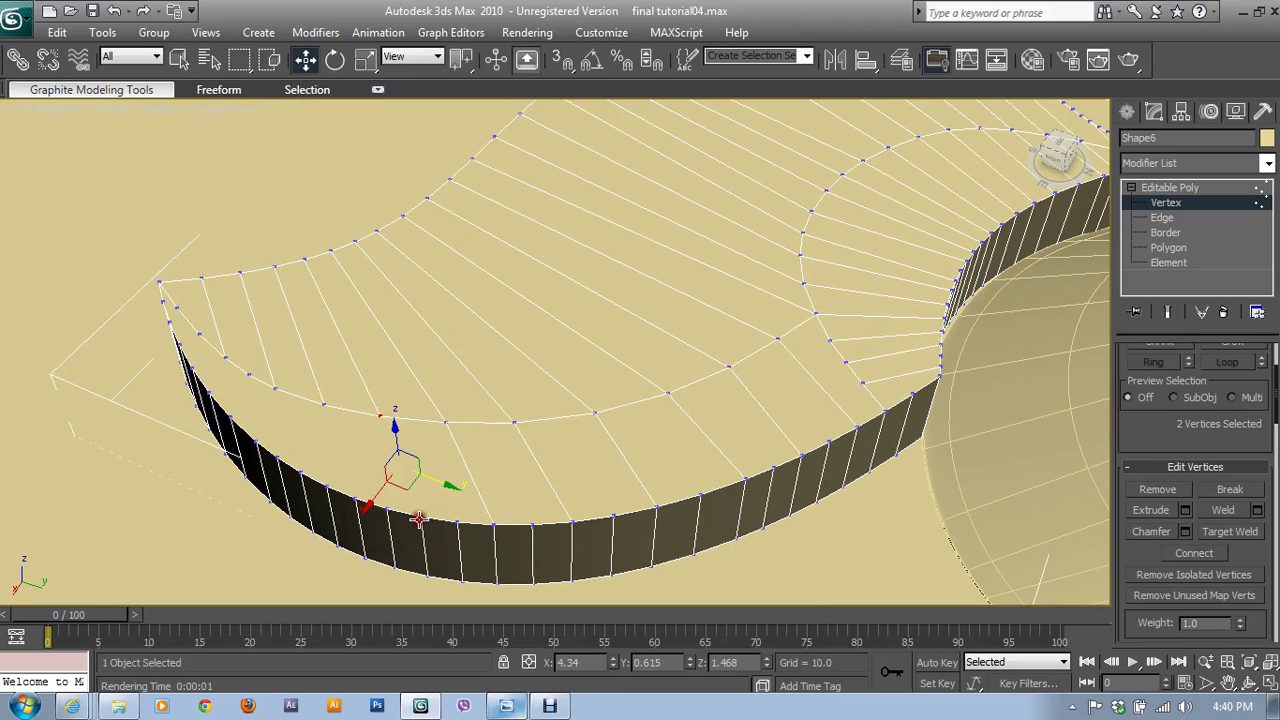
{"action": "middle_click_drag", "start_coordinate": [500, 525], "coordinate": [602, 430]}
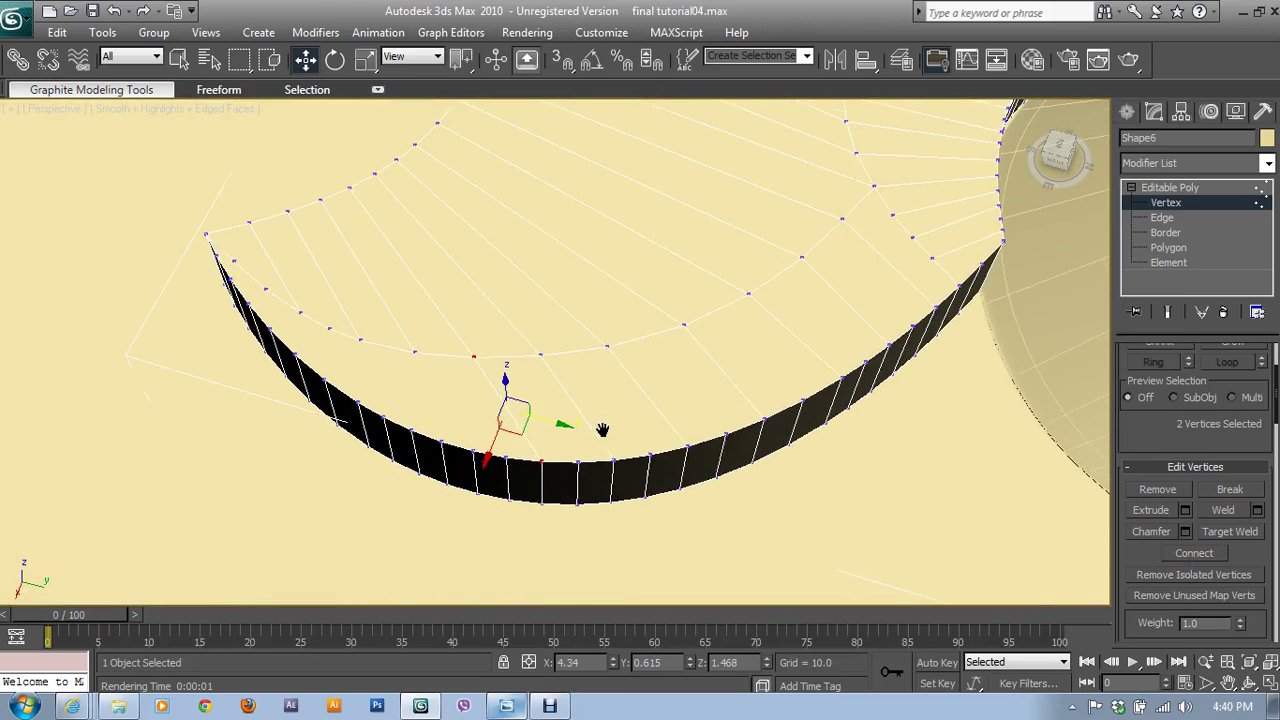
{"action": "left_click", "coordinate": [414, 354]}
{"action": "left_click", "coordinate": [412, 430], "text": "ctrl"}
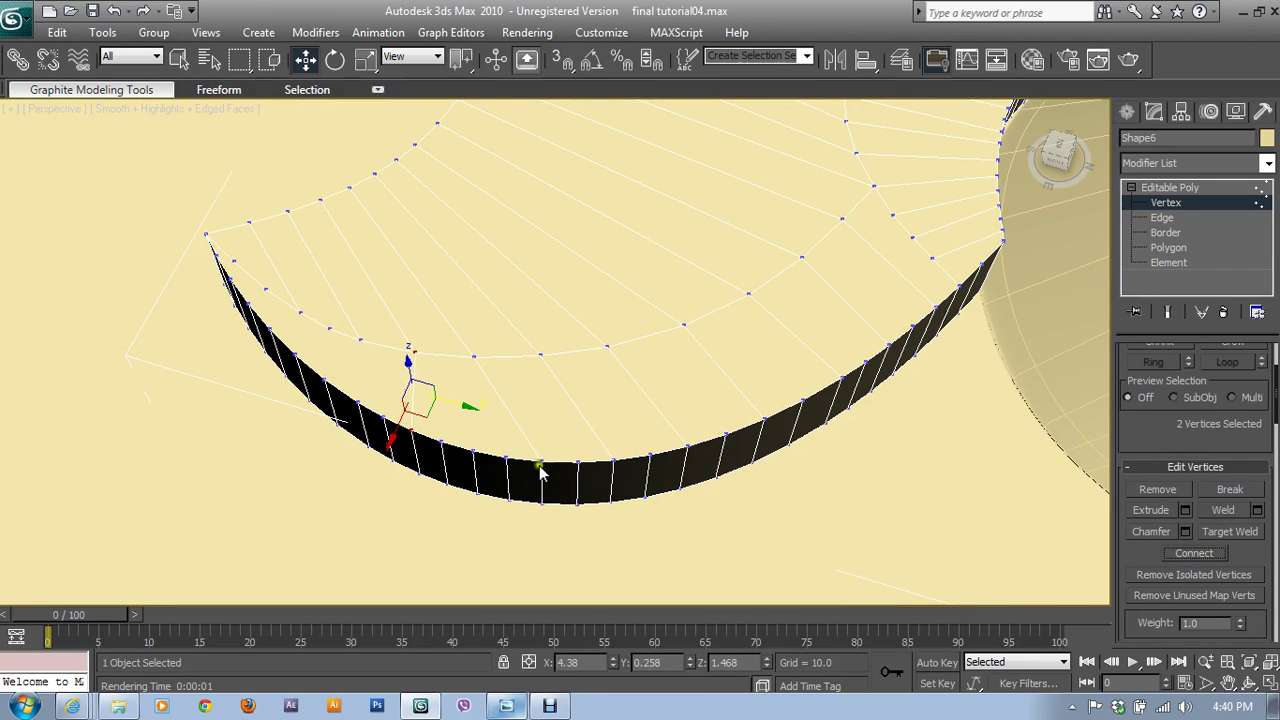
{"action": "middle_click_drag", "start_coordinate": [540, 474], "coordinate": [558, 430]}
{"action": "left_click", "coordinate": [500, 356]}
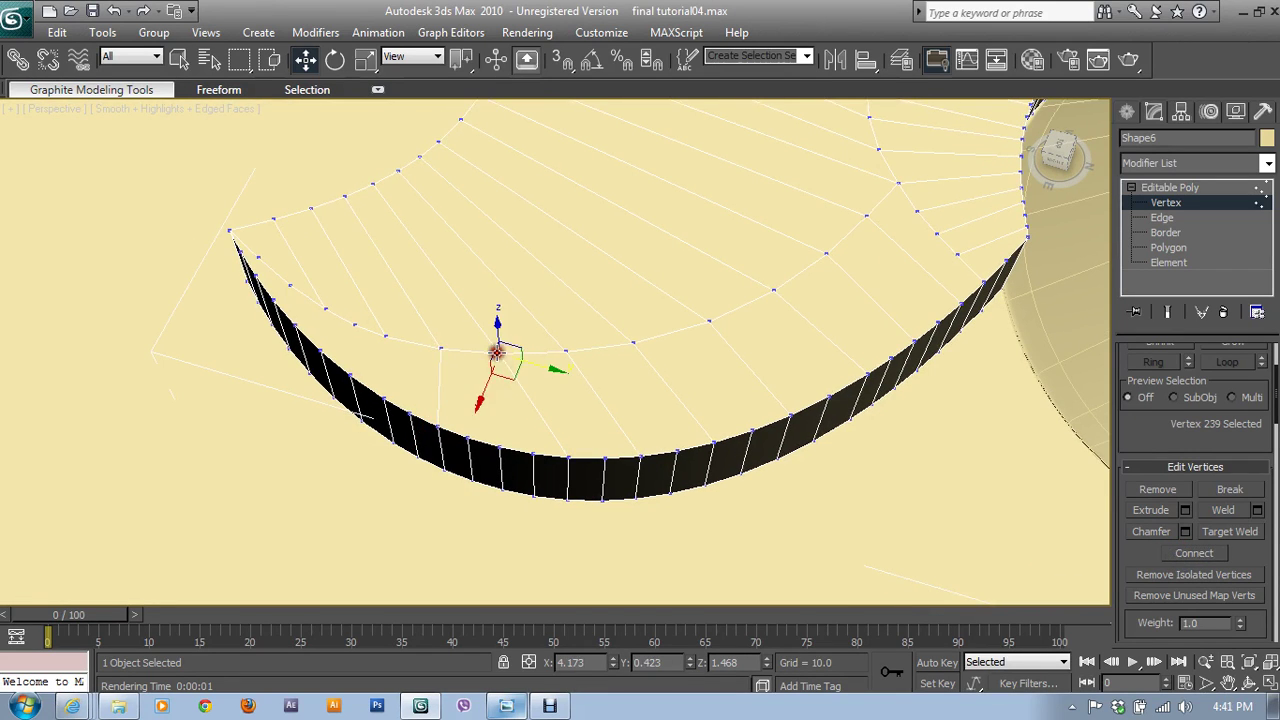
{"action": "left_click", "coordinate": [500, 446], "text": "ctrl"}
{"action": "left_click", "coordinate": [1192, 554]}
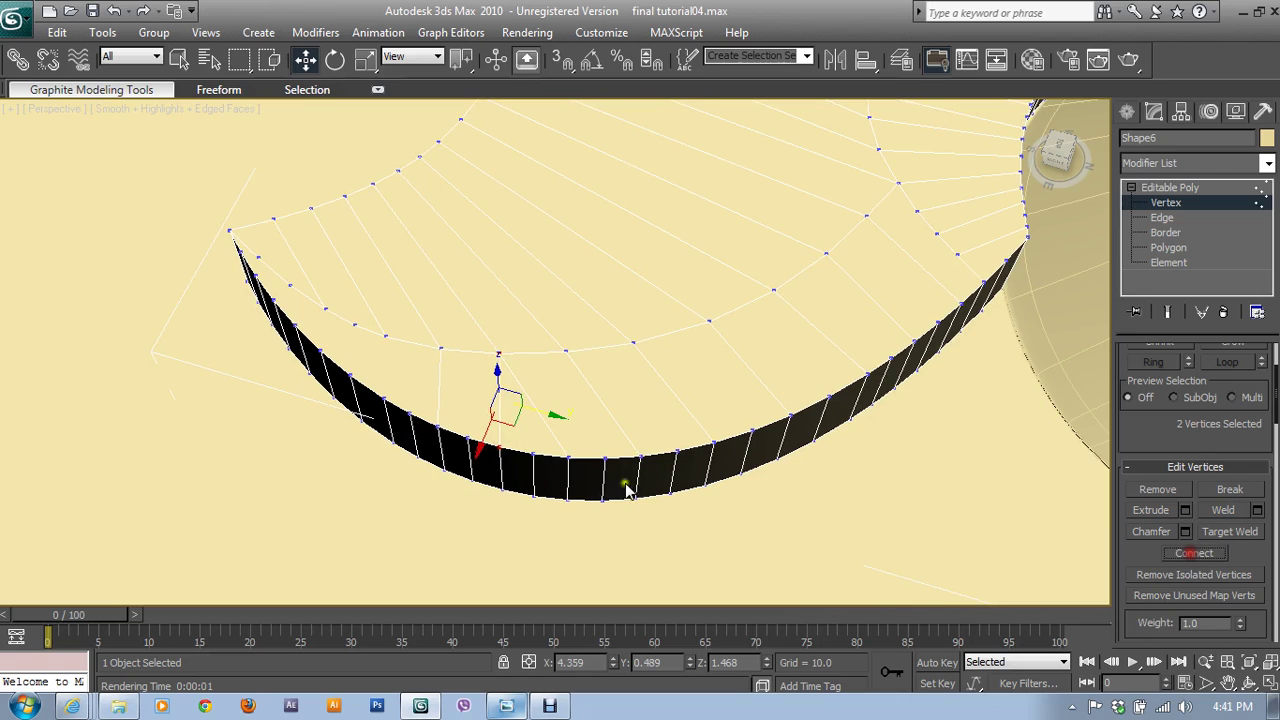
- Connect the next rim and inner-loop vertex pair, viewed from a lower angle
{"action": "middle_click_drag", "start_coordinate": [626, 486], "coordinate": [611, 420], "text": "alt"}
{"action": "middle_click_drag", "start_coordinate": [457, 446], "coordinate": [571, 462]}
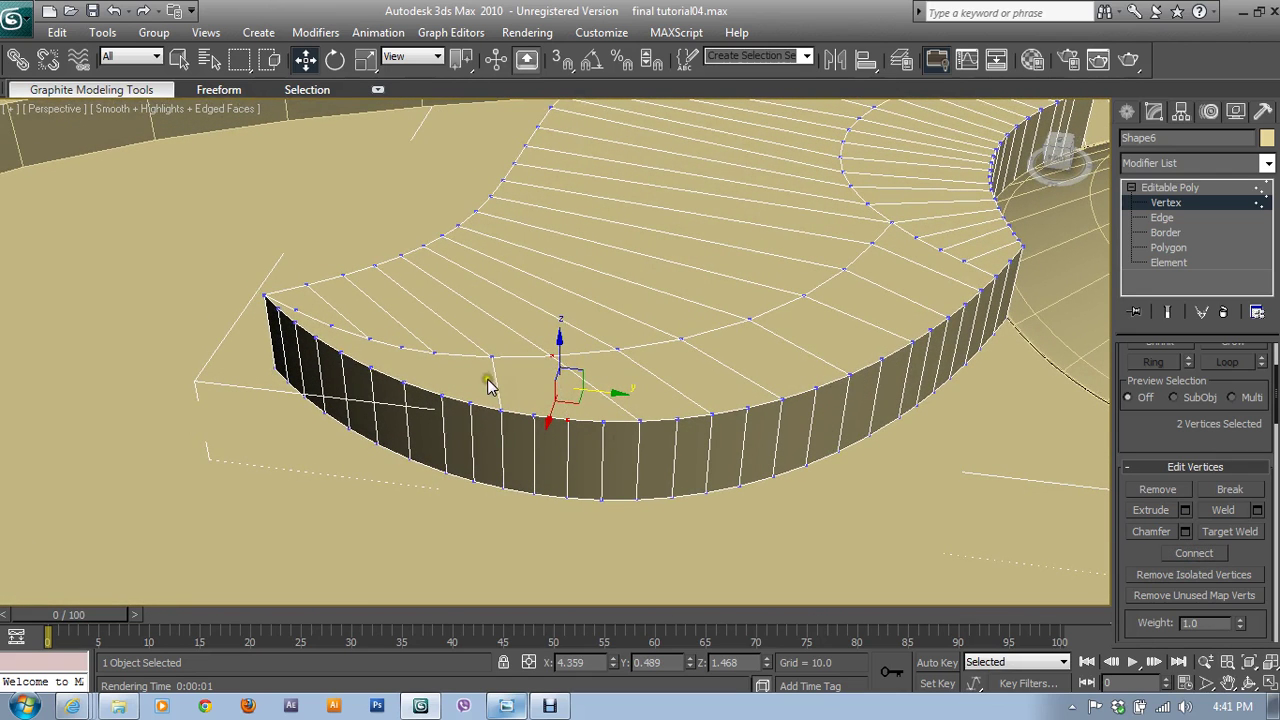
{"action": "left_click", "coordinate": [436, 355]}
{"action": "left_click", "coordinate": [440, 392], "text": "ctrl"}
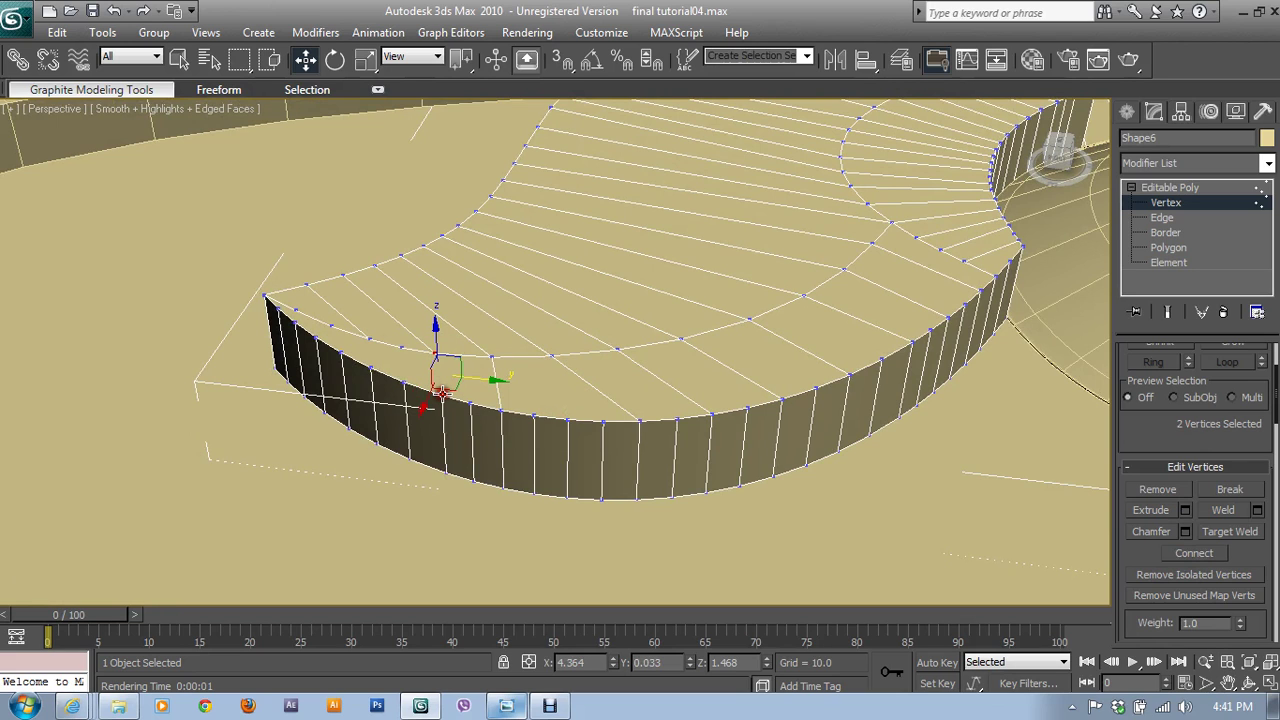
{"action": "mouse_move", "coordinate": [1050, 560]}
{"action": "middle_mouse_down", "text": "alt"}
{"action": "mouse_move", "coordinate": [832, 562]}
{"action": "mouse_move", "coordinate": [483, 456]}
{"action": "middle_mouse_up", "text": "alt"}
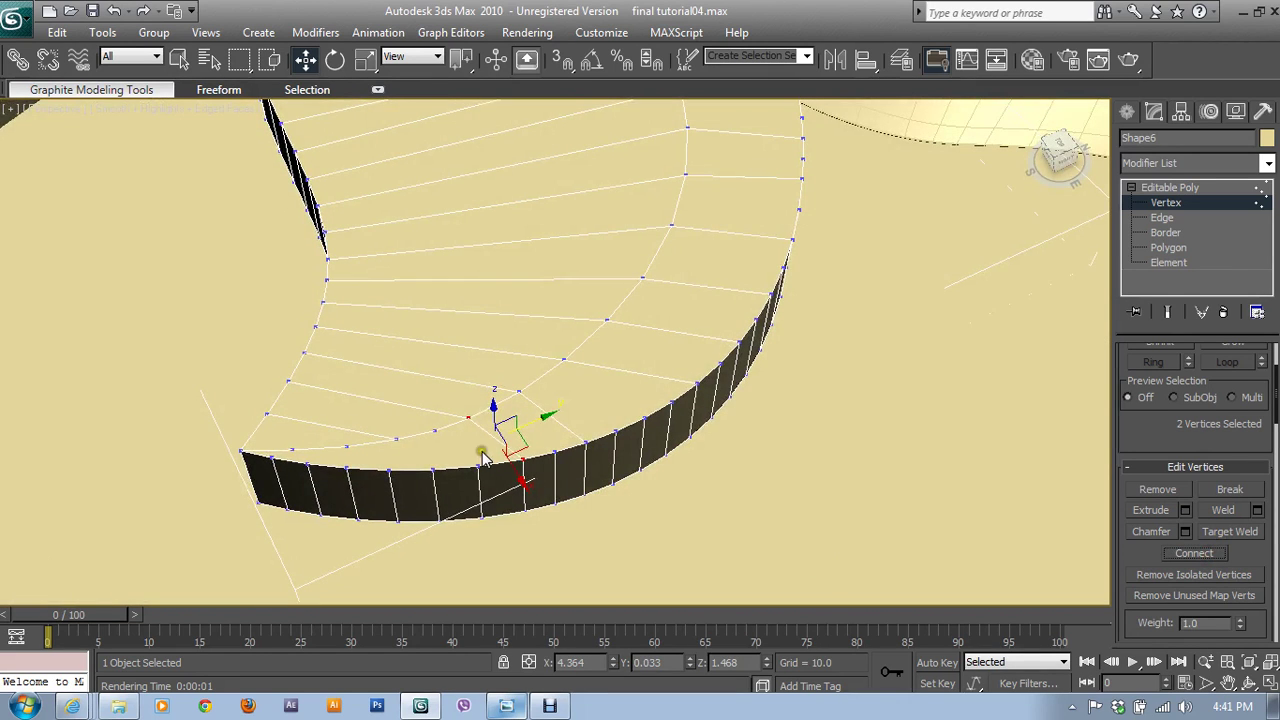
{"action": "left_click", "coordinate": [434, 430]}
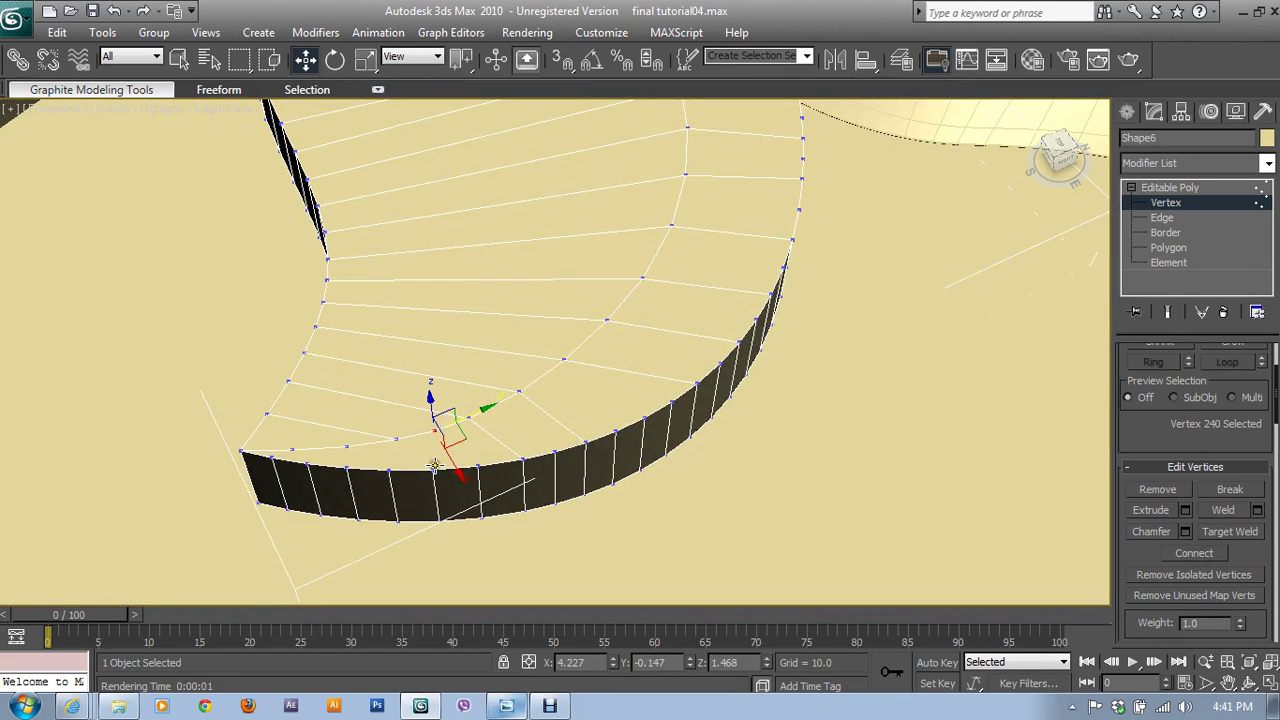
{"action": "left_click", "coordinate": [435, 467], "text": "ctrl"}
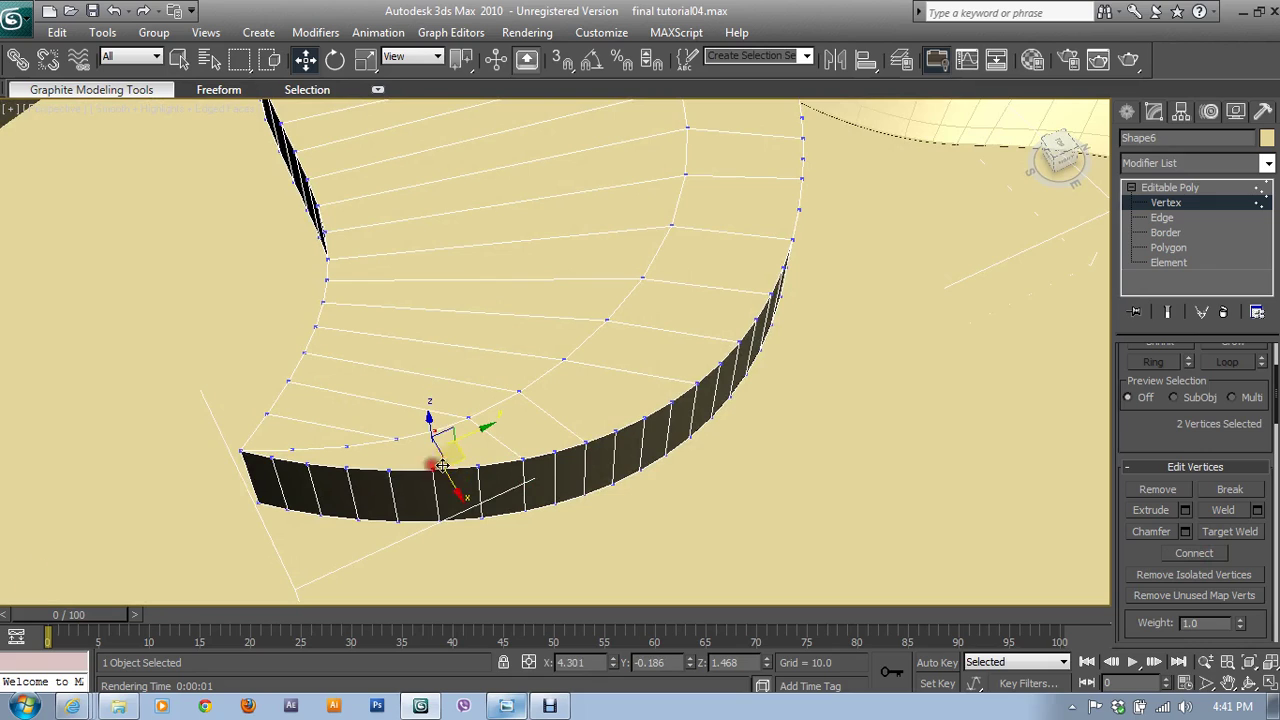
{"action": "left_click", "coordinate": [1207, 560]}
- Connect two more rim-to-inner-loop pairs at the front curve's left end
{"action": "left_click", "coordinate": [403, 441]}
{"action": "left_click", "coordinate": [390, 466], "text": "ctrl"}
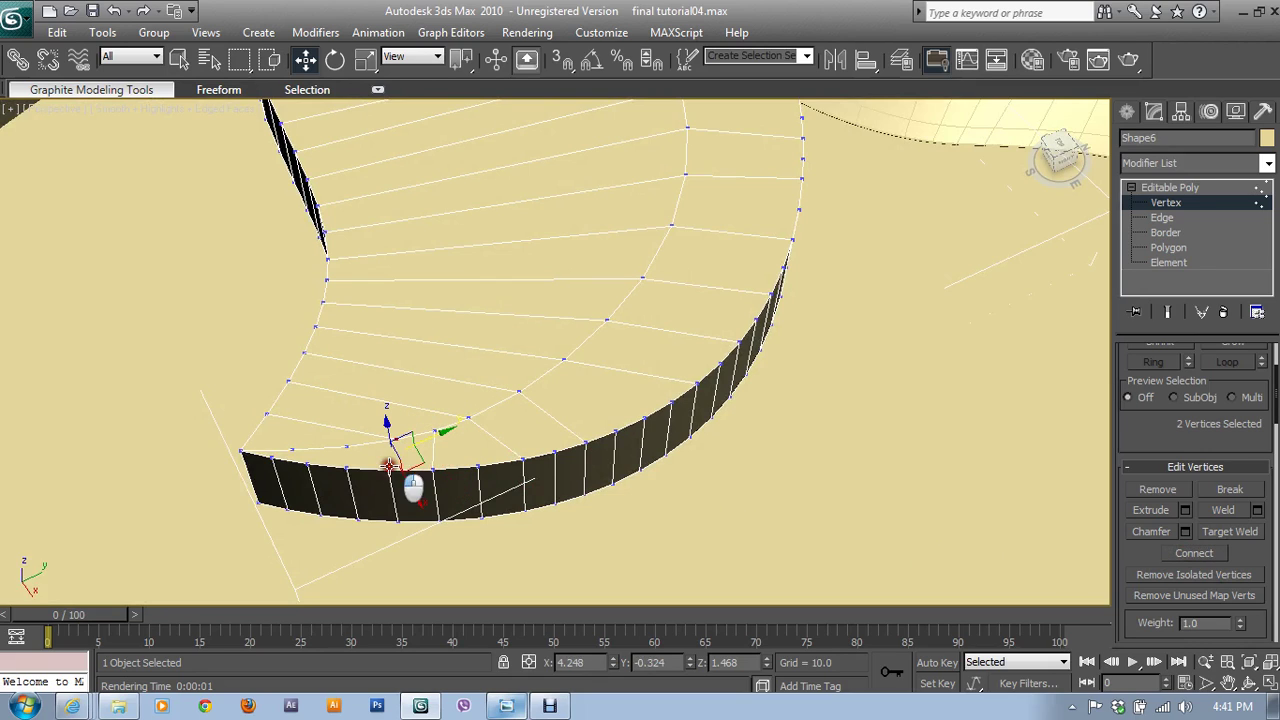
{"action": "left_click", "coordinate": [1194, 553]}
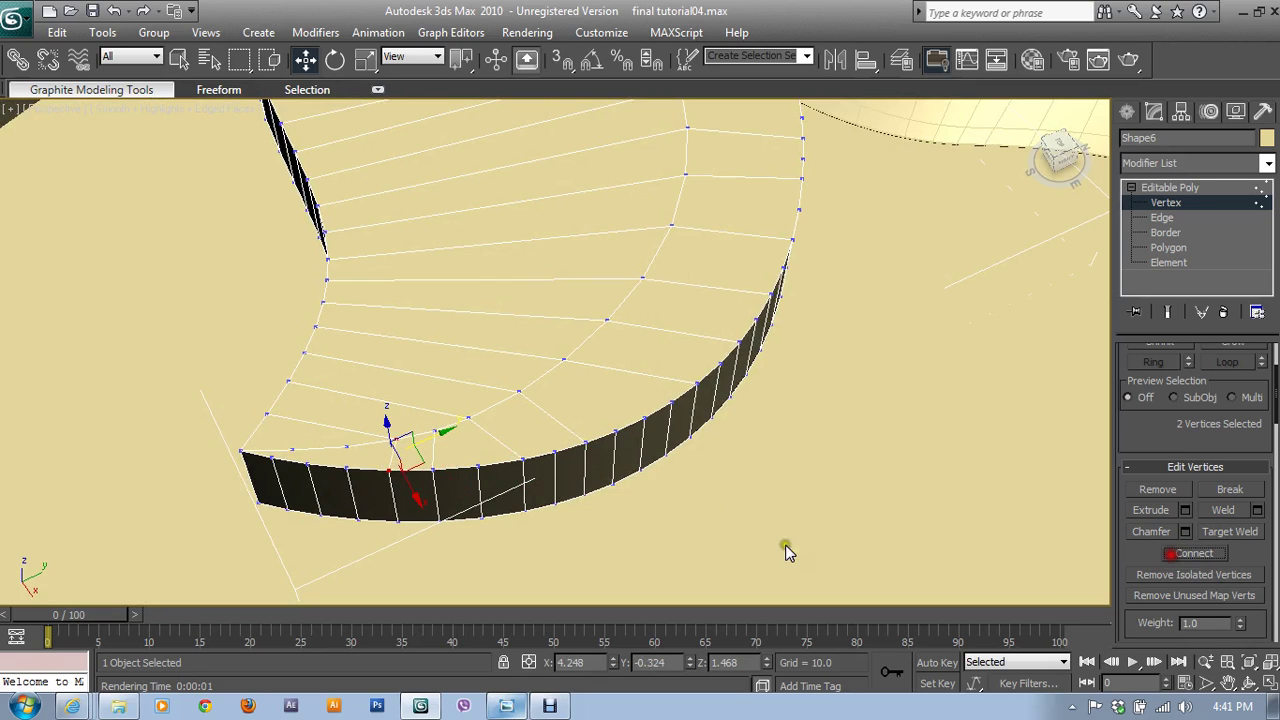
{"action": "left_click", "coordinate": [345, 445]}
{"action": "left_click", "coordinate": [1194, 565]}
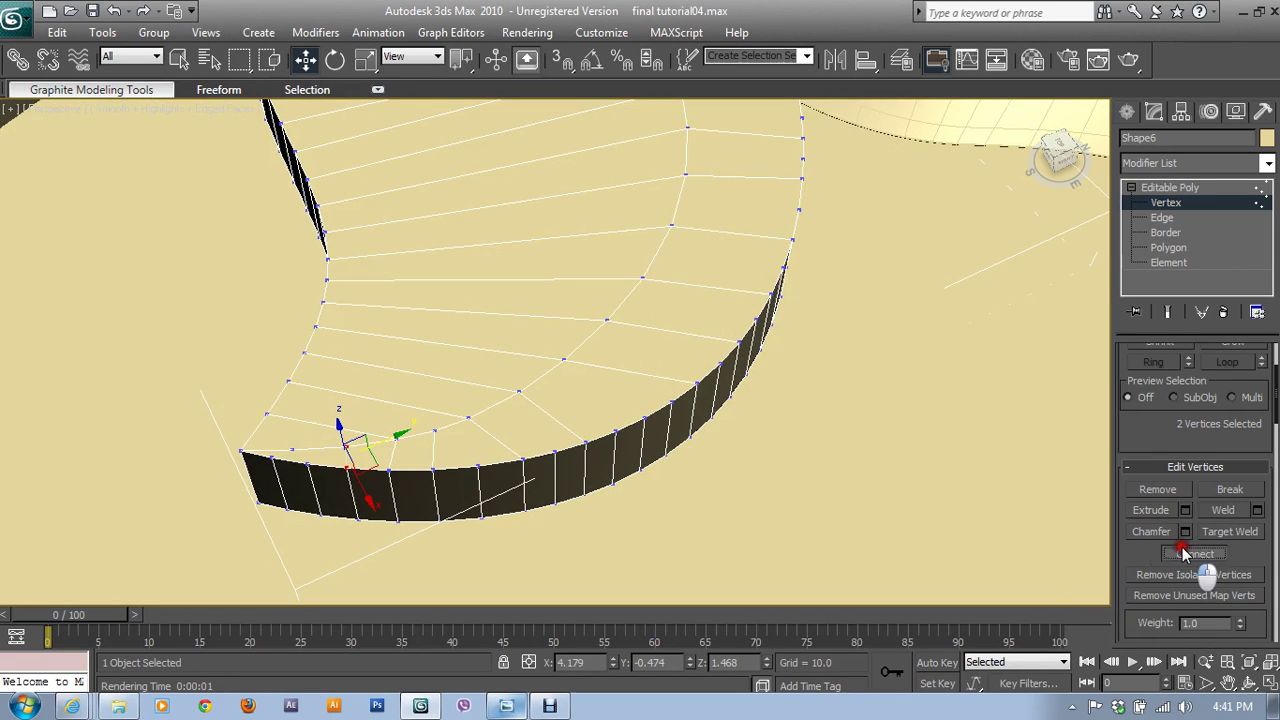
{"action": "left_click", "coordinate": [292, 448]}
{"action": "left_click", "coordinate": [271, 459], "text": "ctrl"}
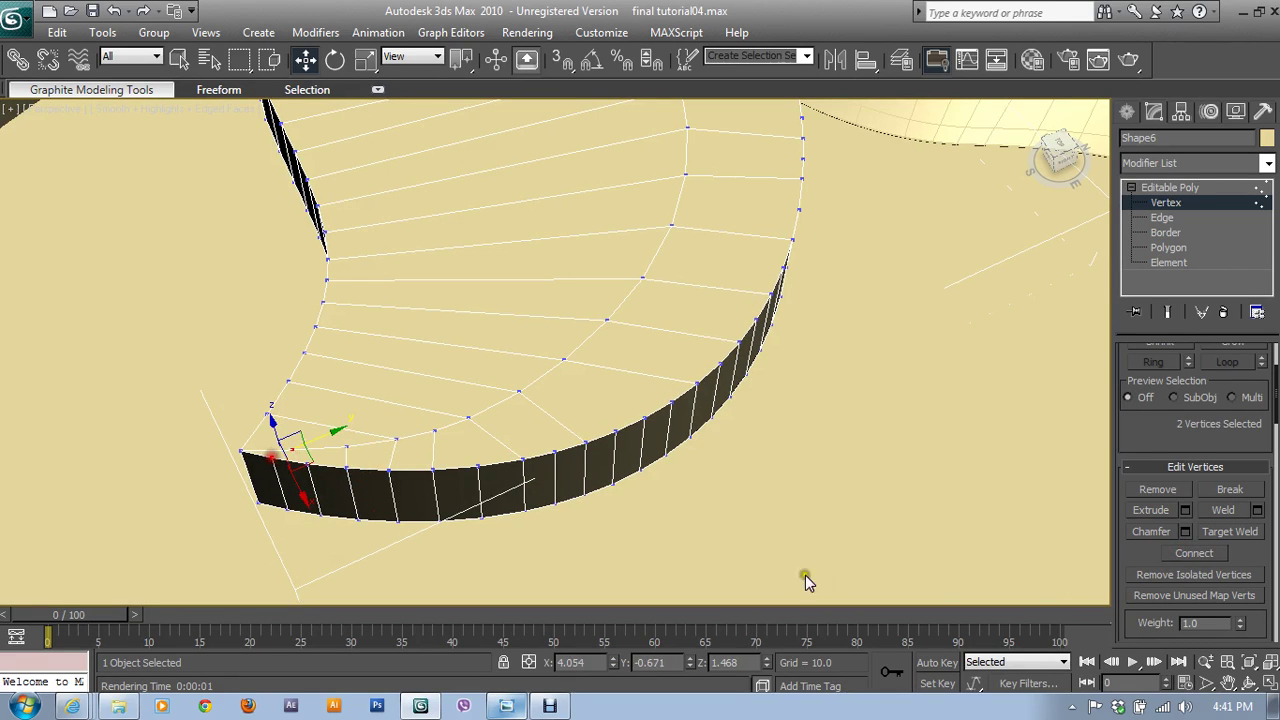
{"action": "left_click", "coordinate": [1197, 553]}
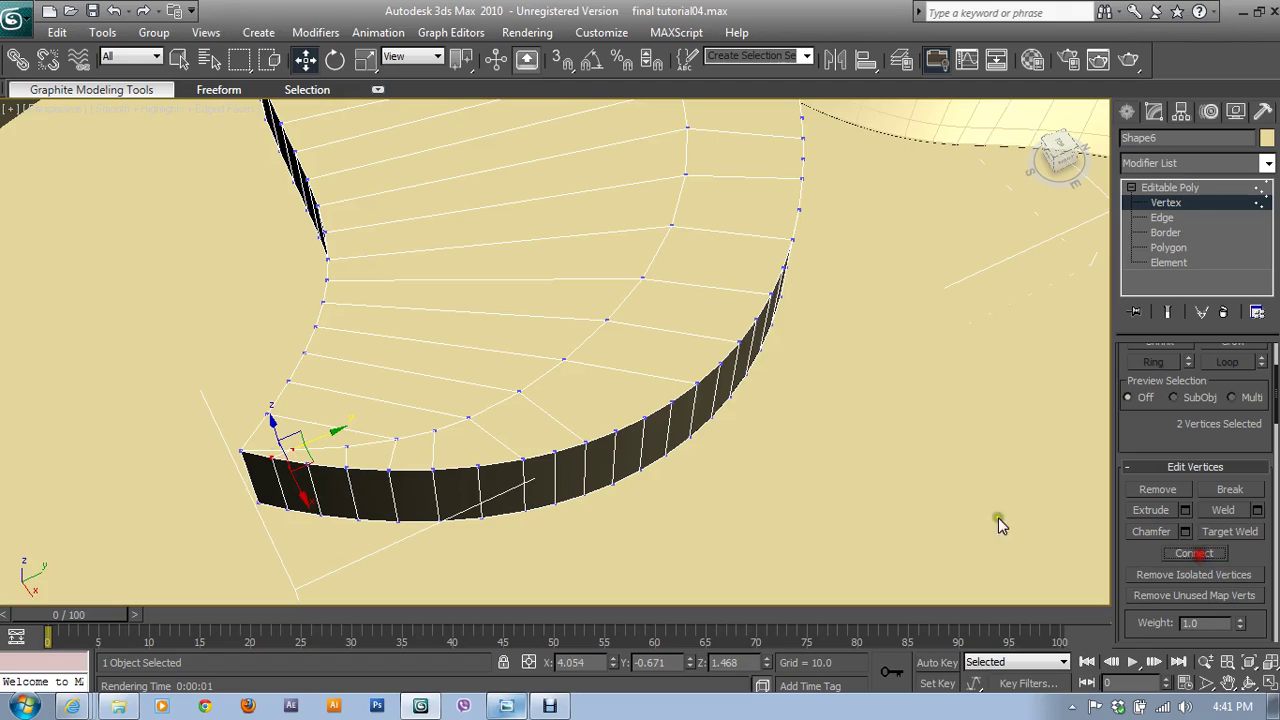
{"action": "left_click", "coordinate": [1166, 203]}
- Box-select all of Shape6's top vertices in the maximized Front view
{"action": "middle_click_drag", "start_coordinate": [777, 411], "coordinate": [710, 436]}
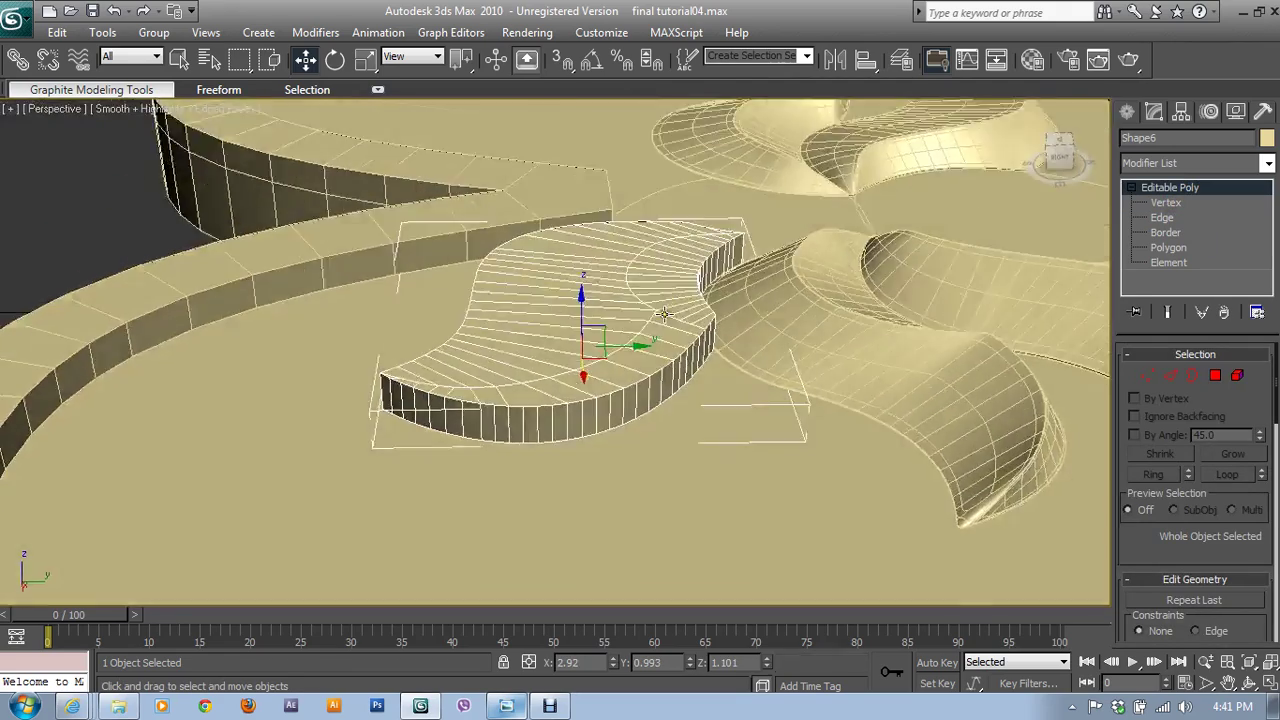
{"action": "middle_click_drag", "start_coordinate": [721, 384], "coordinate": [741, 306], "text": "alt"}
{"action": "key", "text": "alt+w"}
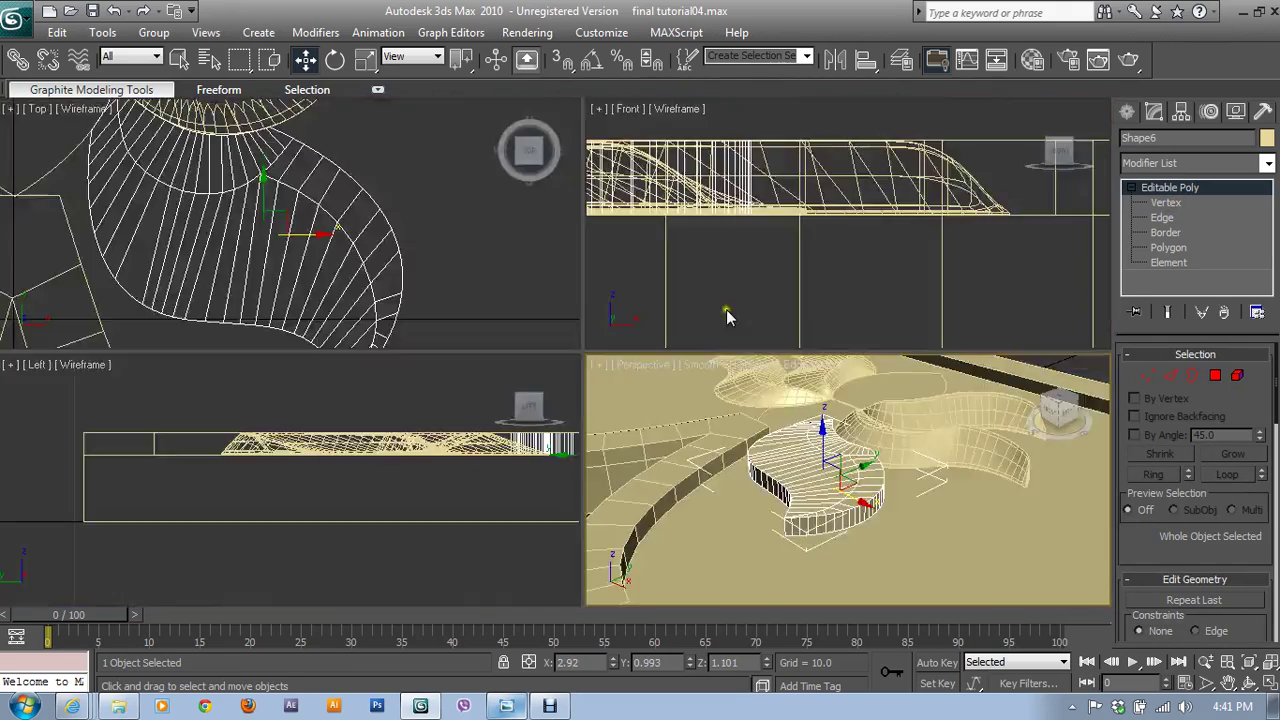
{"action": "middle_click_drag", "start_coordinate": [783, 227], "coordinate": [914, 289]}
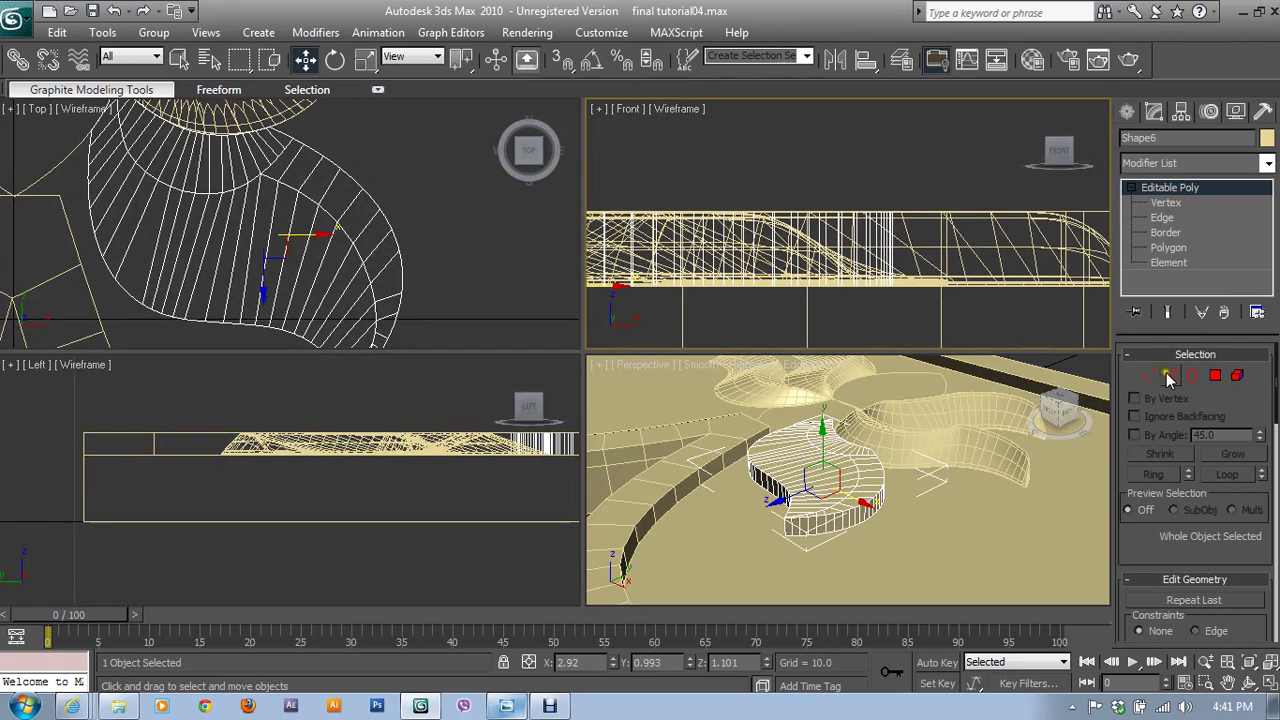
{"action": "key", "text": "1"}
{"action": "key", "text": "alt+w"}
{"action": "scroll", "coordinate": [742, 258], "scroll_direction": "down", "scroll_amount": 2}
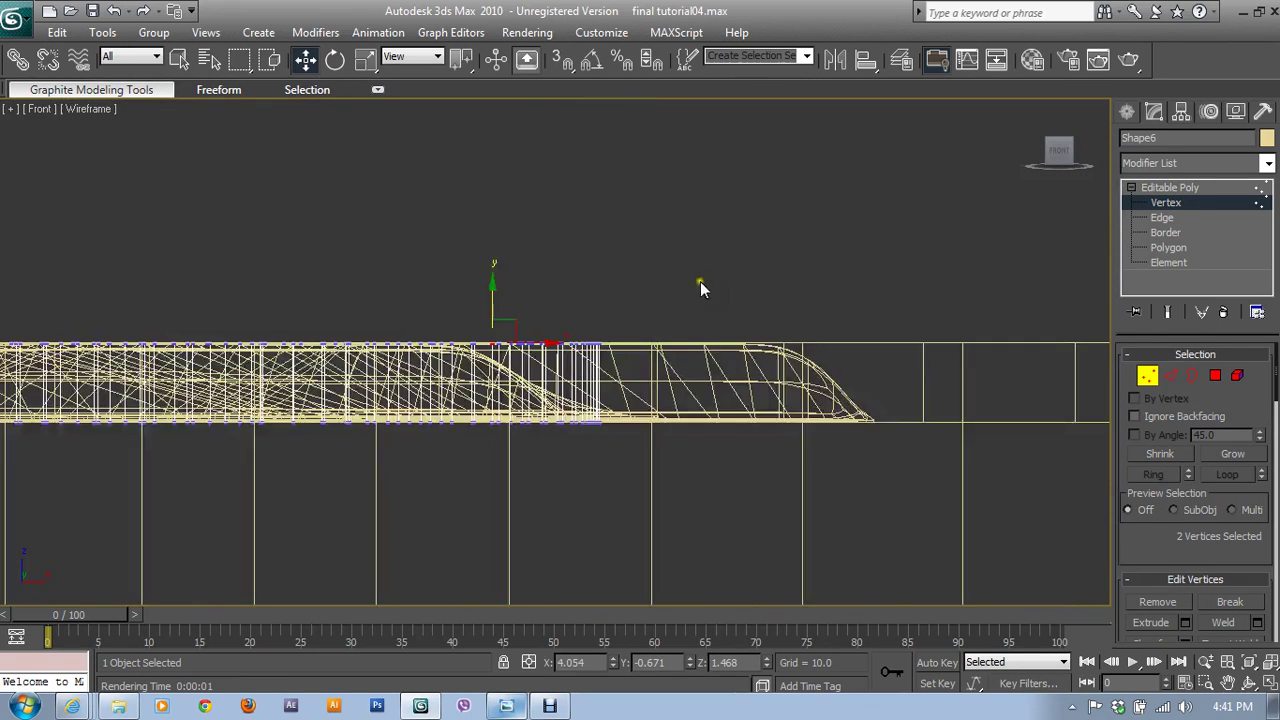
{"action": "scroll", "coordinate": [700, 281], "scroll_direction": "down", "scroll_amount": 2}
{"action": "left_click_drag", "start_coordinate": [91, 290], "coordinate": [800, 362]}
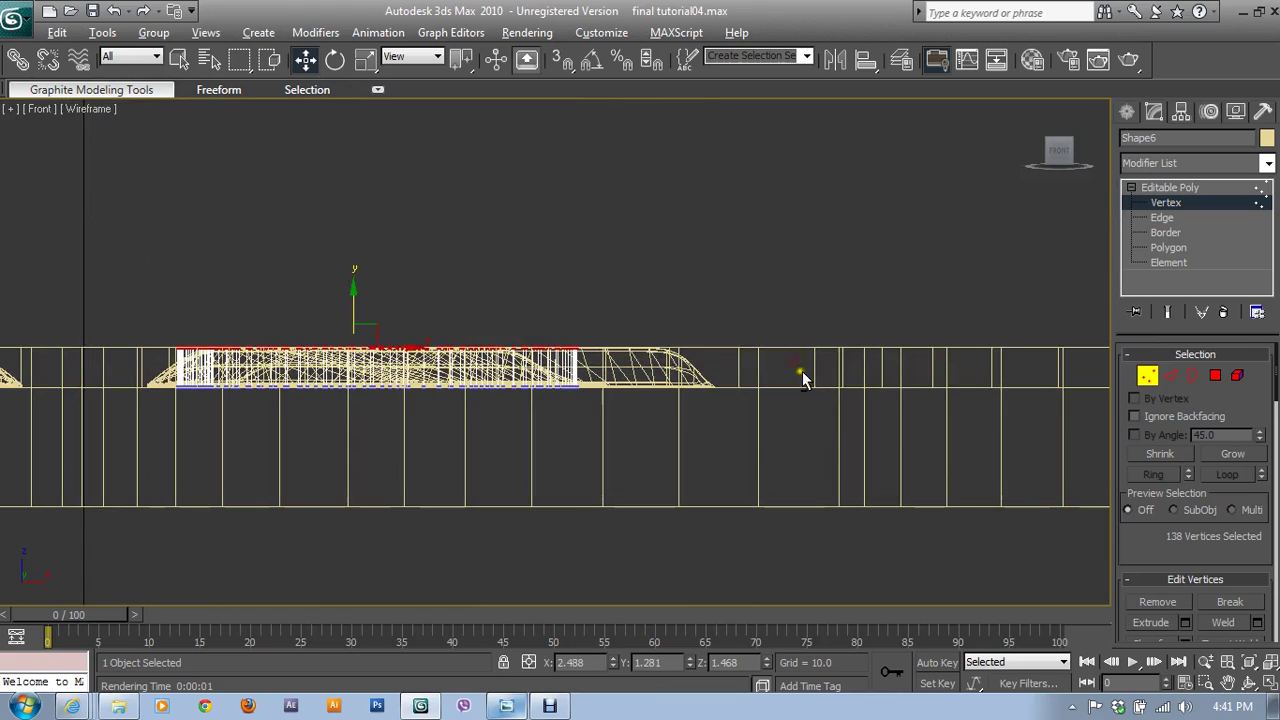
- In the maximized Top view, deselect the inner-loop vertices along the left and centre
{"action": "key", "text": "alt+w"}
{"action": "right_click", "coordinate": [294, 251]}
{"action": "key", "text": "alt+w"}
{"action": "middle_click_drag", "start_coordinate": [341, 284], "coordinate": [564, 443]}
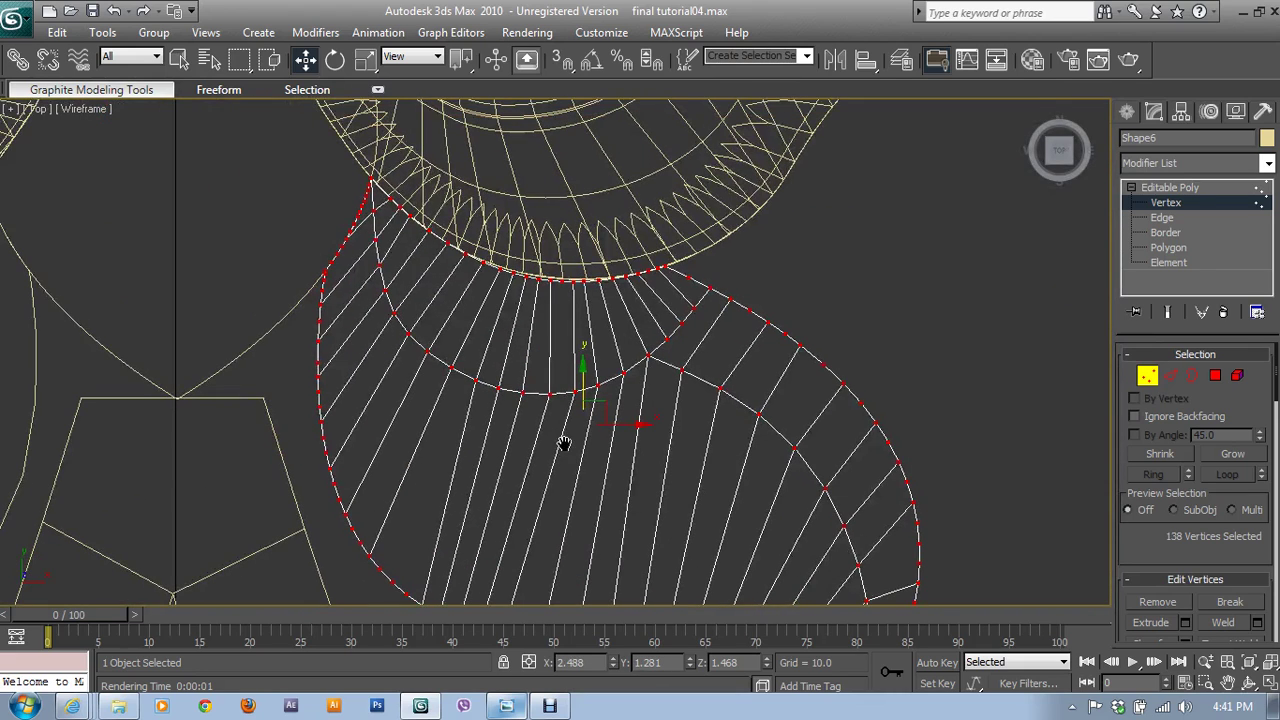
{"action": "left_click", "coordinate": [377, 210], "text": "alt"}
{"action": "left_click", "coordinate": [378, 240], "text": "alt"}
{"action": "left_click", "coordinate": [381, 265], "text": "alt"}
{"action": "left_click", "coordinate": [385, 290], "text": "alt"}
{"action": "mouse_move", "coordinate": [405, 300]}
{"action": "left_mouse_down", "text": "alt"}
{"action": "mouse_move", "coordinate": [412, 333]}
{"action": "mouse_move", "coordinate": [700, 428]}
{"action": "left_mouse_up", "text": "alt"}
{"action": "left_click", "coordinate": [409, 332], "text": "alt"}
{"action": "left_click", "coordinate": [427, 352], "text": "alt"}
{"action": "left_click_drag", "start_coordinate": [721, 338], "coordinate": [721, 340], "text": "alt"}
{"action": "left_click_drag", "start_coordinate": [778, 428], "coordinate": [780, 430], "text": "alt"}
- Deselect the remaining inner vertices near the tip, leaving the 106 border vertices selected
{"action": "middle_click_drag", "start_coordinate": [800, 514], "coordinate": [640, 286]}
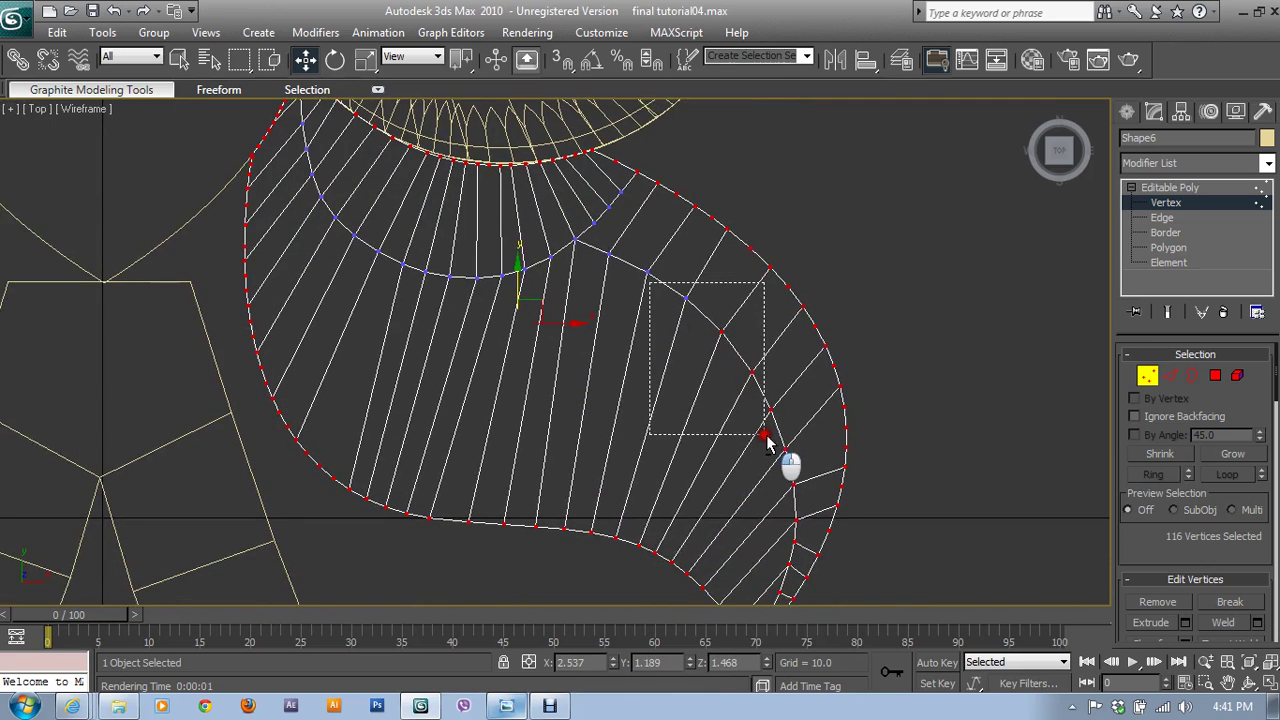
{"action": "middle_click_drag", "start_coordinate": [771, 443], "coordinate": [630, 304]}
{"action": "mouse_move", "coordinate": [588, 236]}
{"action": "left_mouse_down", "text": "alt"}
{"action": "mouse_move", "coordinate": [642, 344]}
{"action": "mouse_move", "coordinate": [602, 438]}
{"action": "left_mouse_up", "text": "alt"}
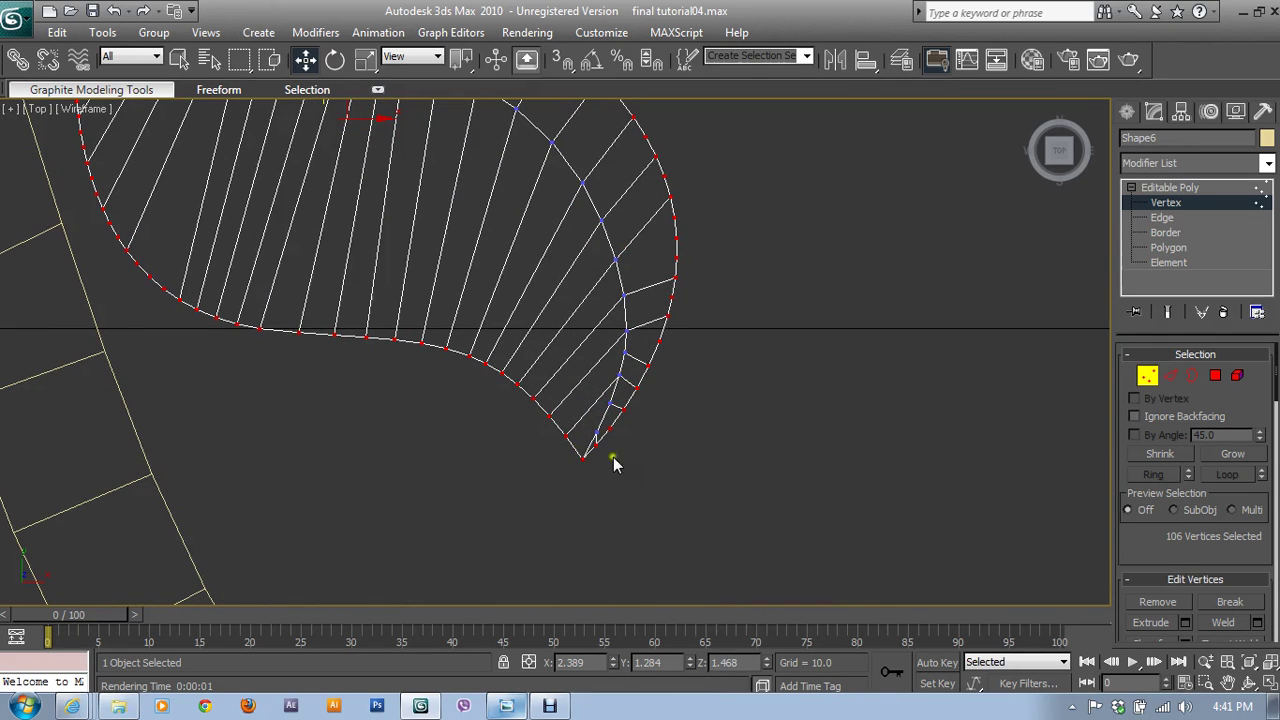
{"action": "key", "text": "alt+w"}
{"action": "right_click", "coordinate": [614, 463]}
{"action": "key", "text": "alt+w"}
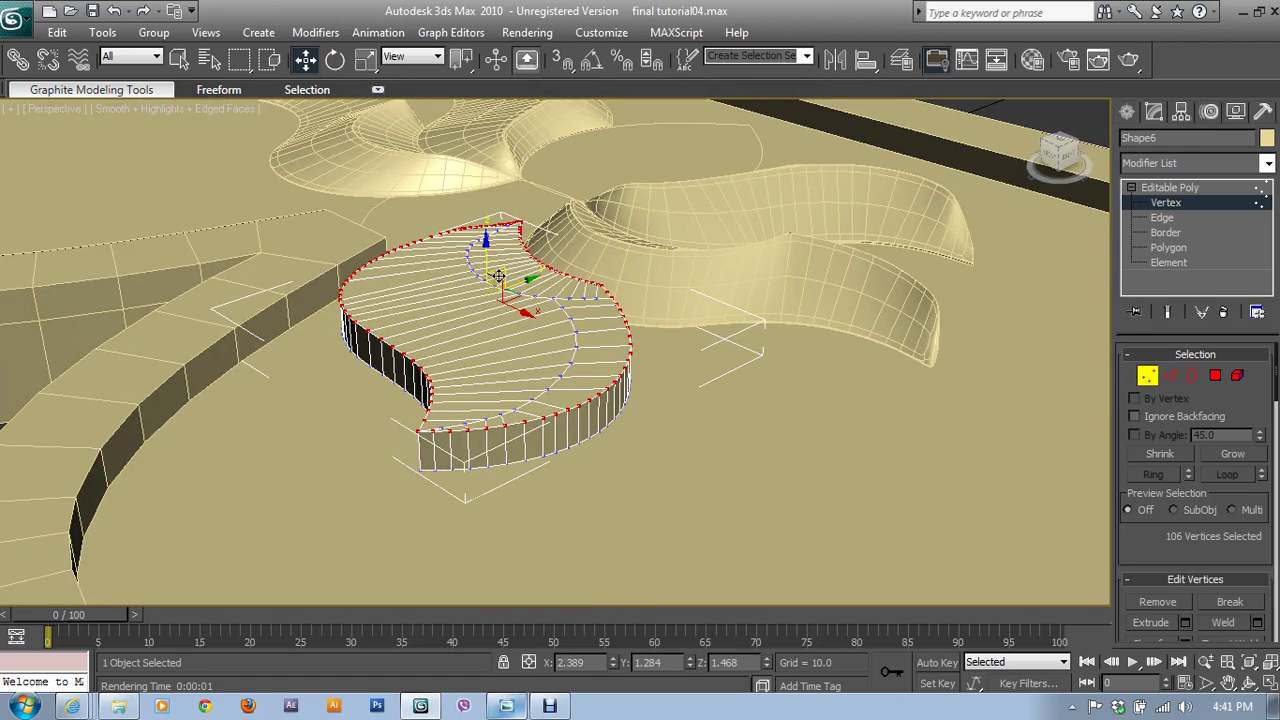
- Lower the selected border vertices along Z and inspect the resulting wavy dish from several angles
{"action": "left_click_drag", "start_coordinate": [484, 238], "coordinate": [486, 270]}
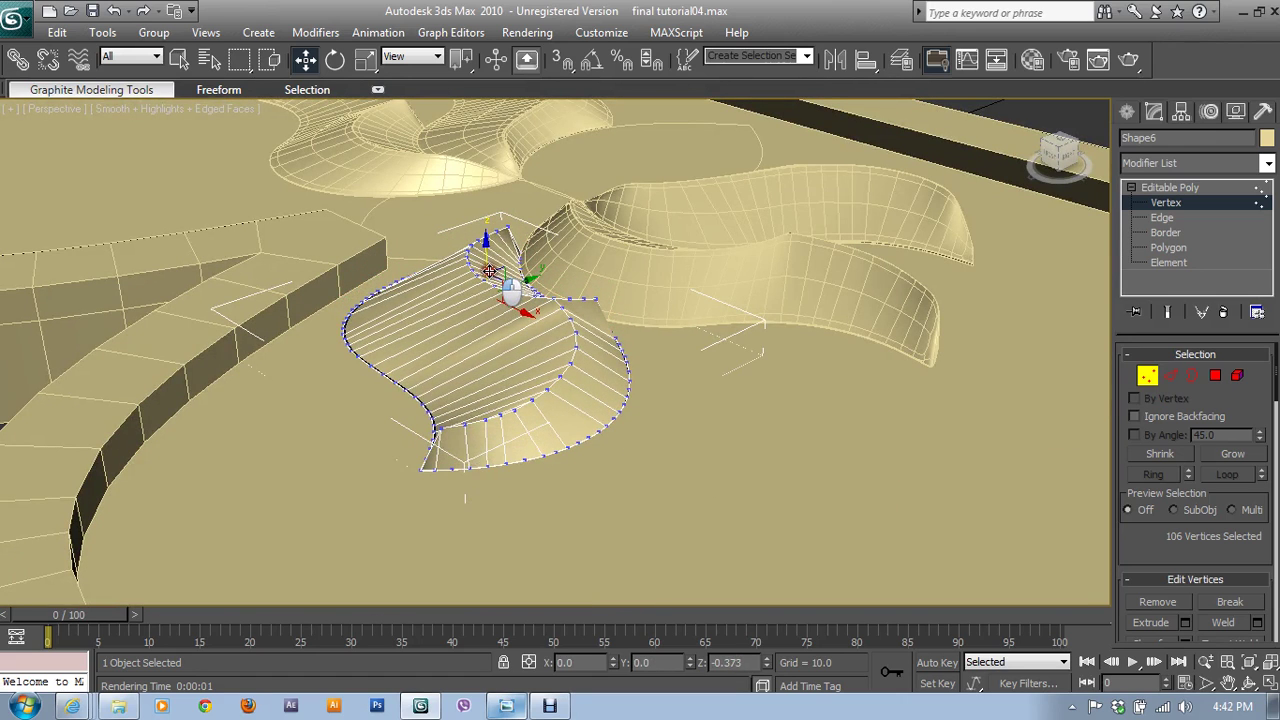
{"action": "middle_click_drag", "start_coordinate": [486, 270], "coordinate": [590, 327], "text": "alt"}
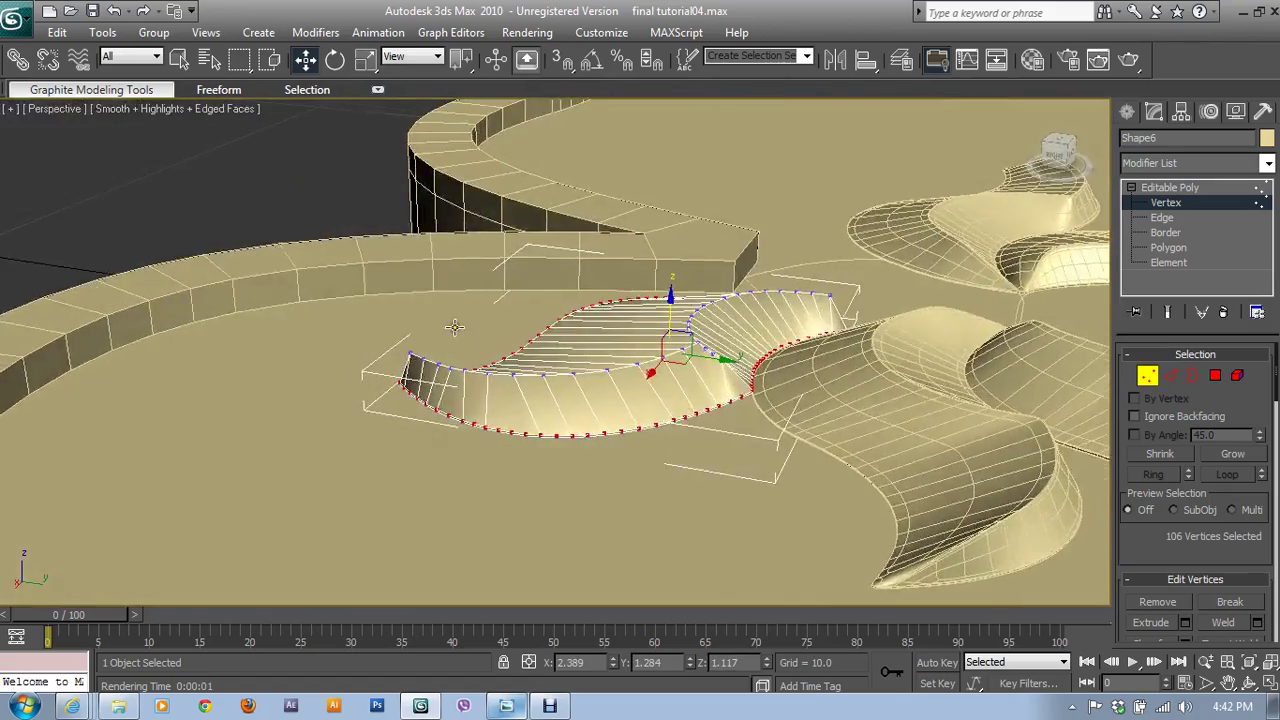
{"action": "scroll", "coordinate": [557, 294], "scroll_direction": "up", "scroll_amount": 3}
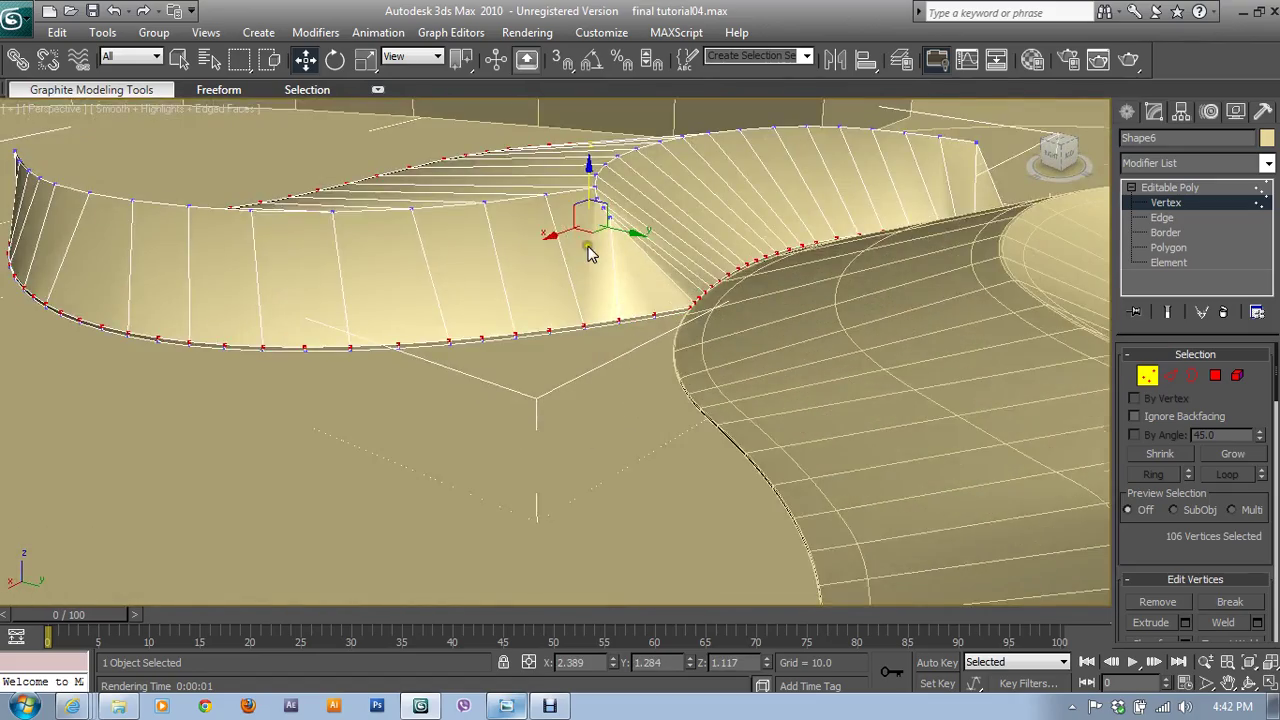
{"action": "mouse_move", "coordinate": [590, 253]}
{"action": "middle_mouse_down", "text": "alt"}
{"action": "mouse_move", "coordinate": [610, 357]}
{"action": "mouse_move", "coordinate": [576, 316]}
{"action": "mouse_move", "coordinate": [600, 362]}
{"action": "middle_mouse_up", "text": "alt"}
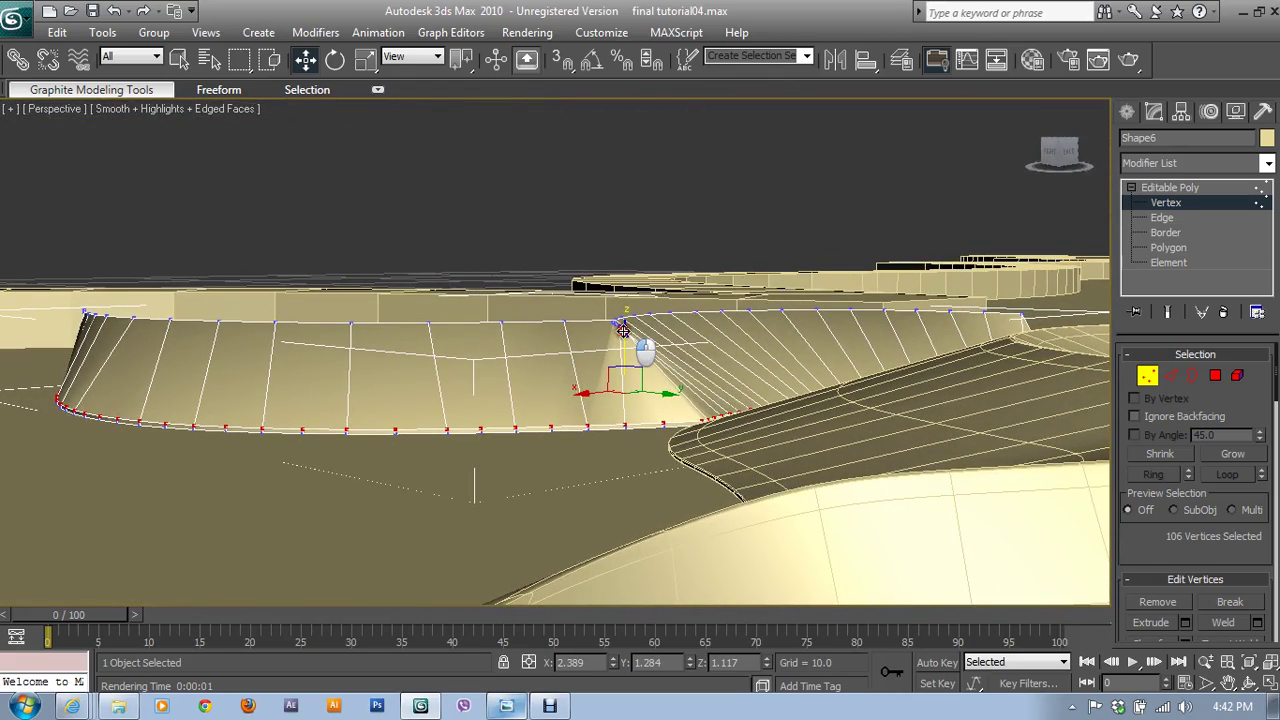
{"action": "mouse_move", "coordinate": [623, 330]}
{"action": "middle_mouse_down", "text": "alt"}
{"action": "mouse_move", "coordinate": [481, 450]}
{"action": "mouse_move", "coordinate": [591, 449]}
{"action": "mouse_move", "coordinate": [633, 335]}
{"action": "middle_mouse_up", "text": "alt"}
{"action": "scroll", "coordinate": [480, 391], "scroll_direction": "down", "scroll_amount": 3}
{"action": "scroll", "coordinate": [480, 391], "scroll_direction": "up", "scroll_amount": 4}
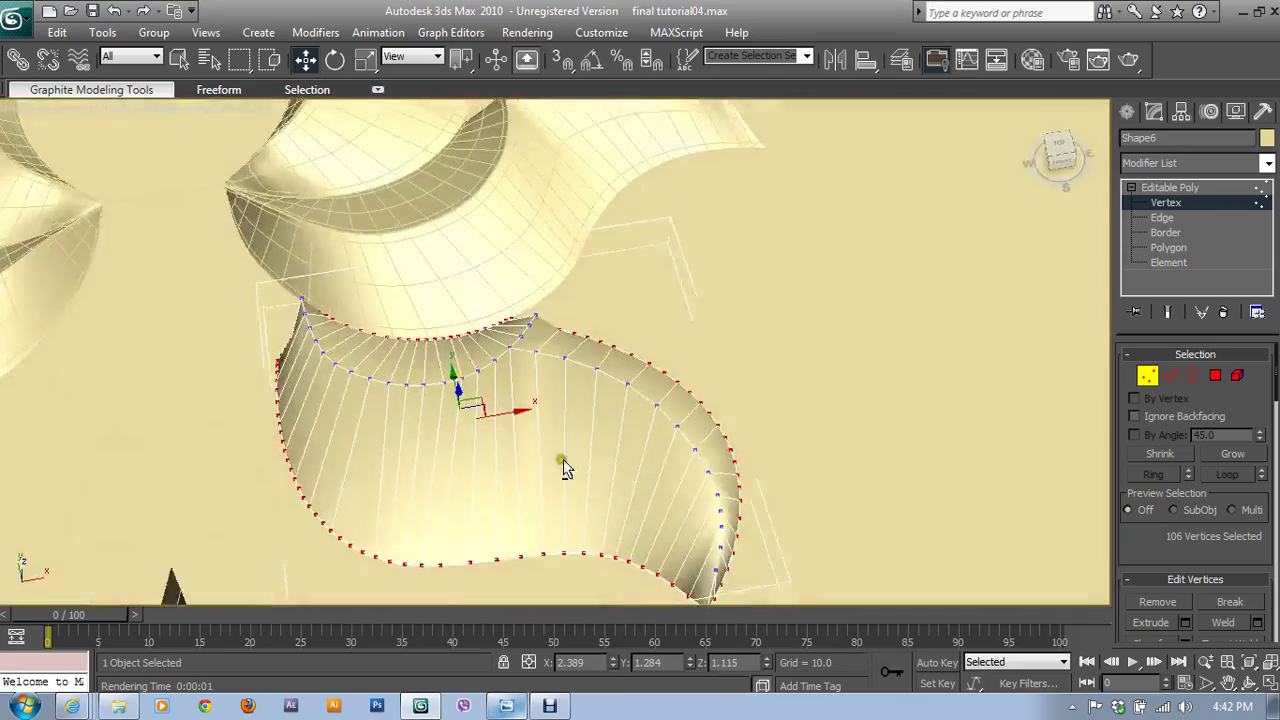
{"action": "mouse_move", "coordinate": [563, 459]}
{"action": "middle_mouse_down", "text": "alt"}
{"action": "mouse_move", "coordinate": [631, 419]}
{"action": "mouse_move", "coordinate": [623, 449]}
{"action": "mouse_move", "coordinate": [669, 463]}
{"action": "mouse_move", "coordinate": [610, 385]}
{"action": "mouse_move", "coordinate": [936, 395]}
{"action": "mouse_move", "coordinate": [659, 463]}
{"action": "mouse_move", "coordinate": [542, 466]}
{"action": "mouse_move", "coordinate": [541, 437]}
{"action": "middle_mouse_up", "text": "alt"}
- Lower several inner-fold vertices near the dish's middle, one to Z 1.29
{"action": "left_click", "coordinate": [536, 430]}
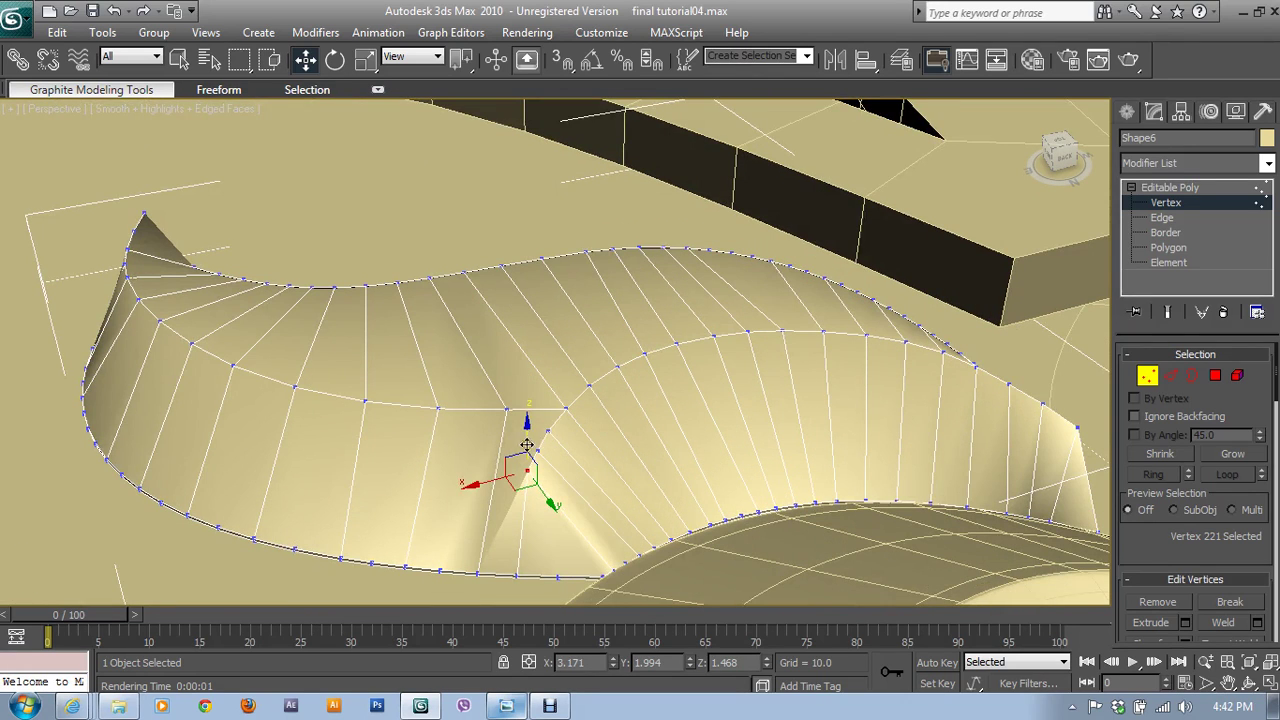
{"action": "left_click_drag", "start_coordinate": [527, 440], "coordinate": [540, 458]}
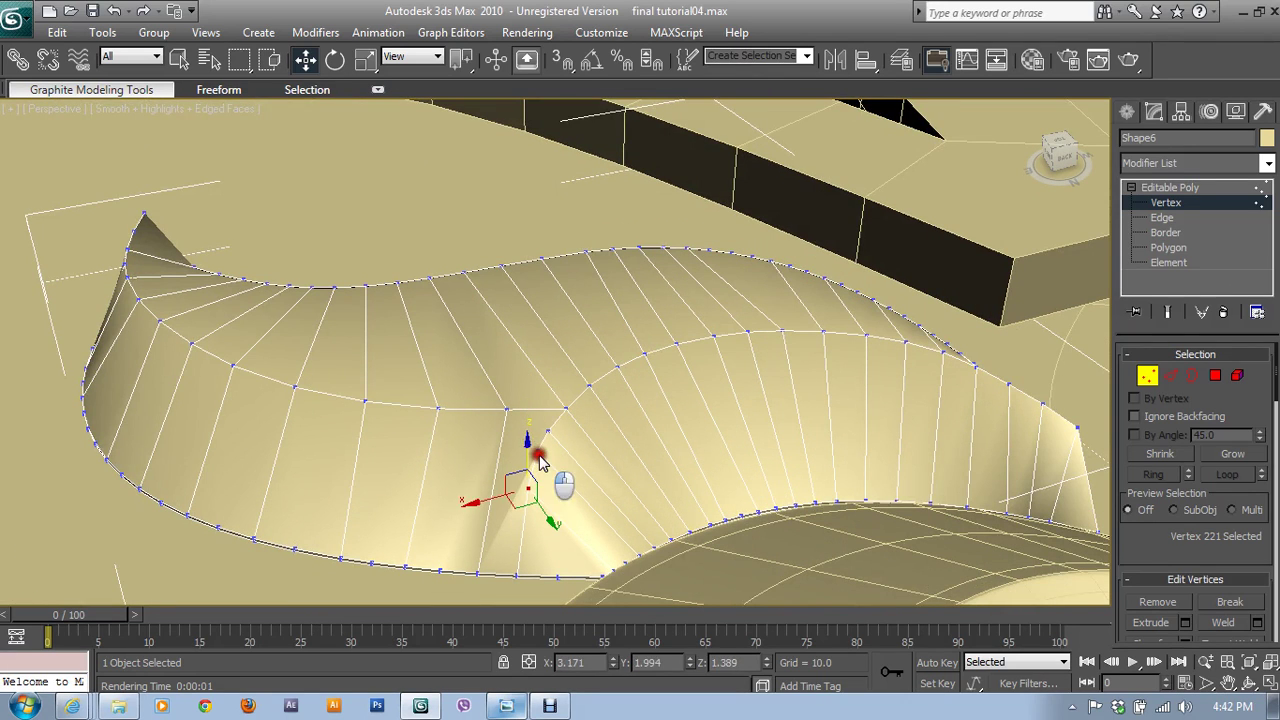
{"action": "left_click", "coordinate": [543, 432]}
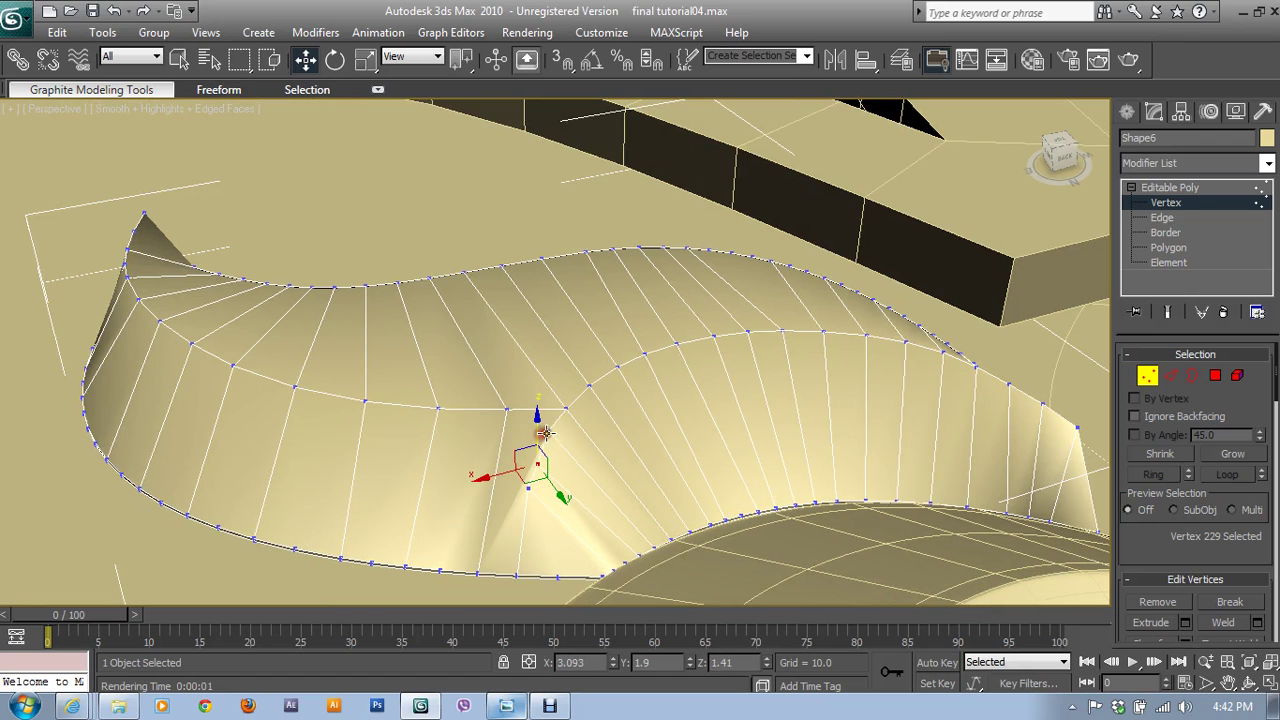
{"action": "left_click", "coordinate": [548, 403]}
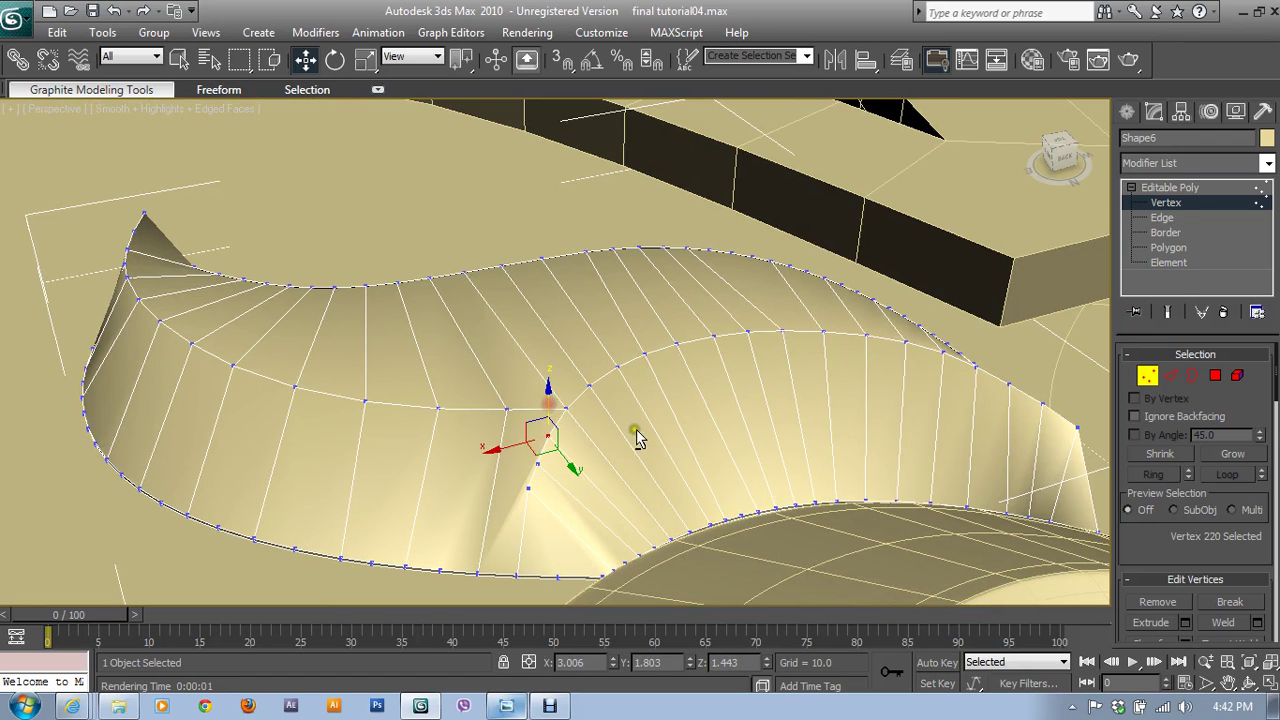
{"action": "middle_click_drag", "start_coordinate": [636, 429], "coordinate": [543, 396], "text": "alt"}
{"action": "left_click_drag", "start_coordinate": [425, 426], "coordinate": [454, 384]}
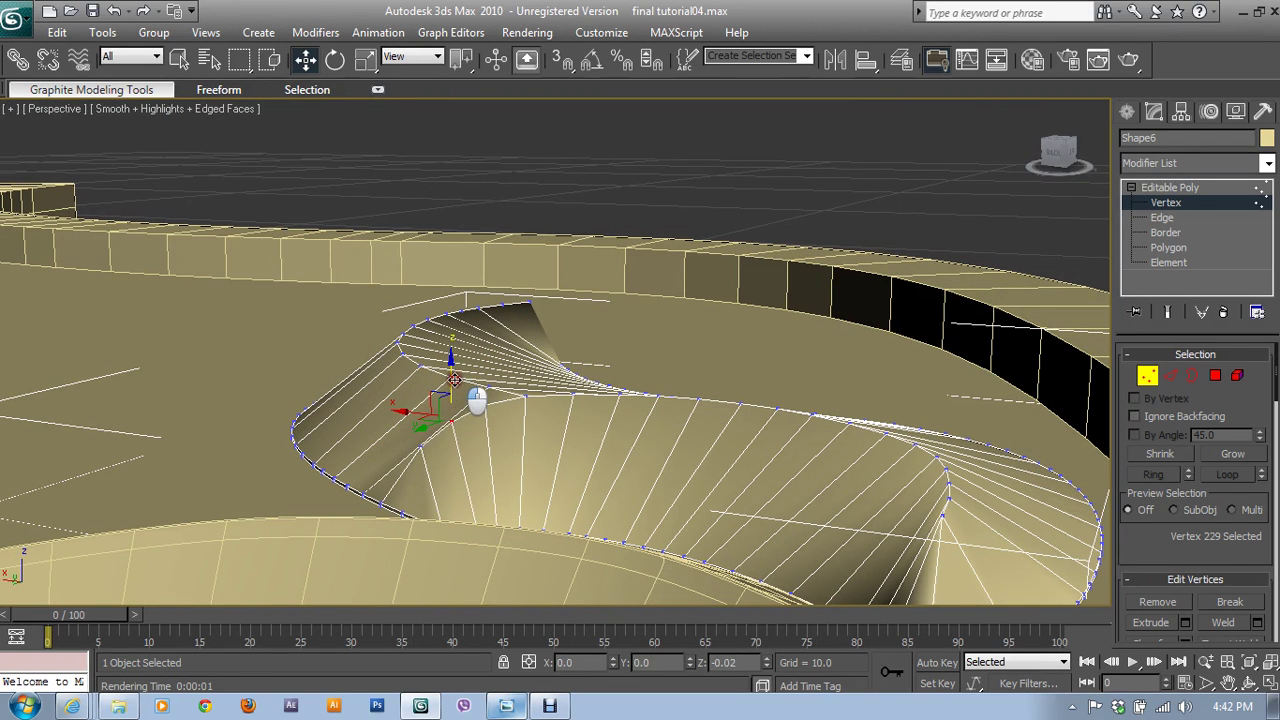
{"action": "mouse_move", "coordinate": [477, 402]}
{"action": "middle_mouse_down", "text": "alt"}
{"action": "mouse_move", "coordinate": [533, 495]}
{"action": "mouse_move", "coordinate": [508, 474]}
{"action": "middle_mouse_up", "text": "alt"}
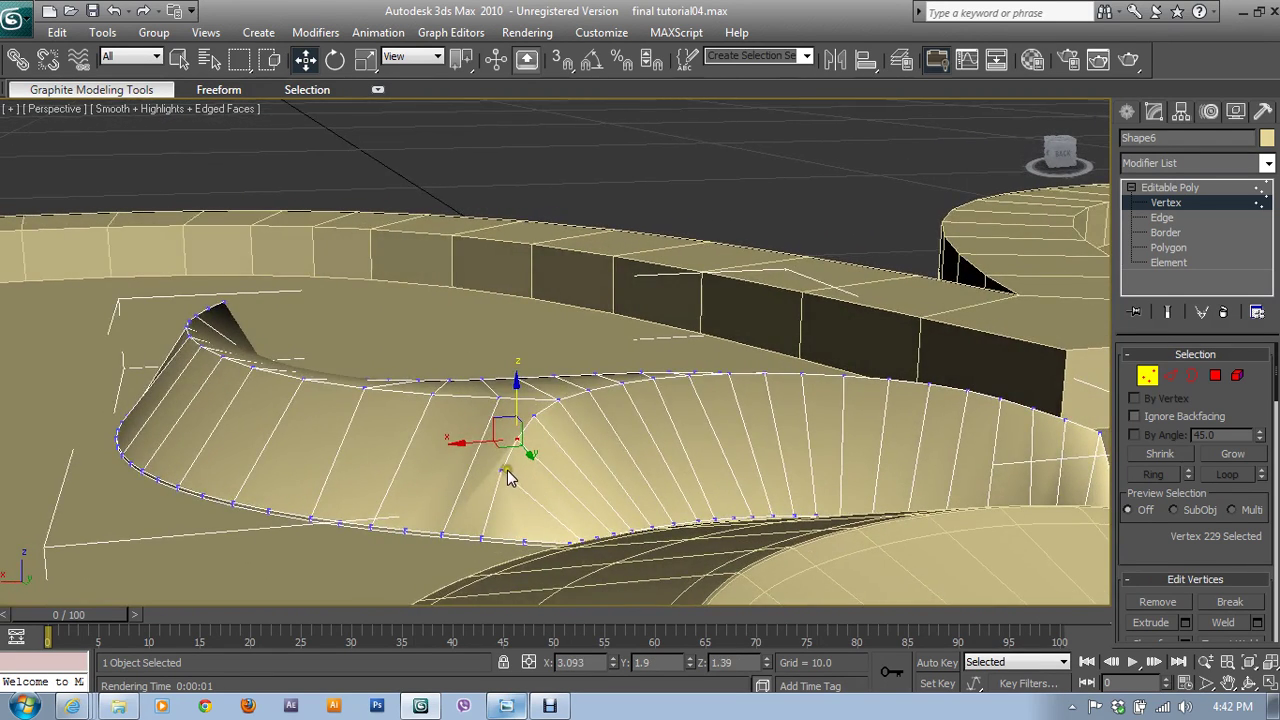
{"action": "left_click", "coordinate": [498, 470]}
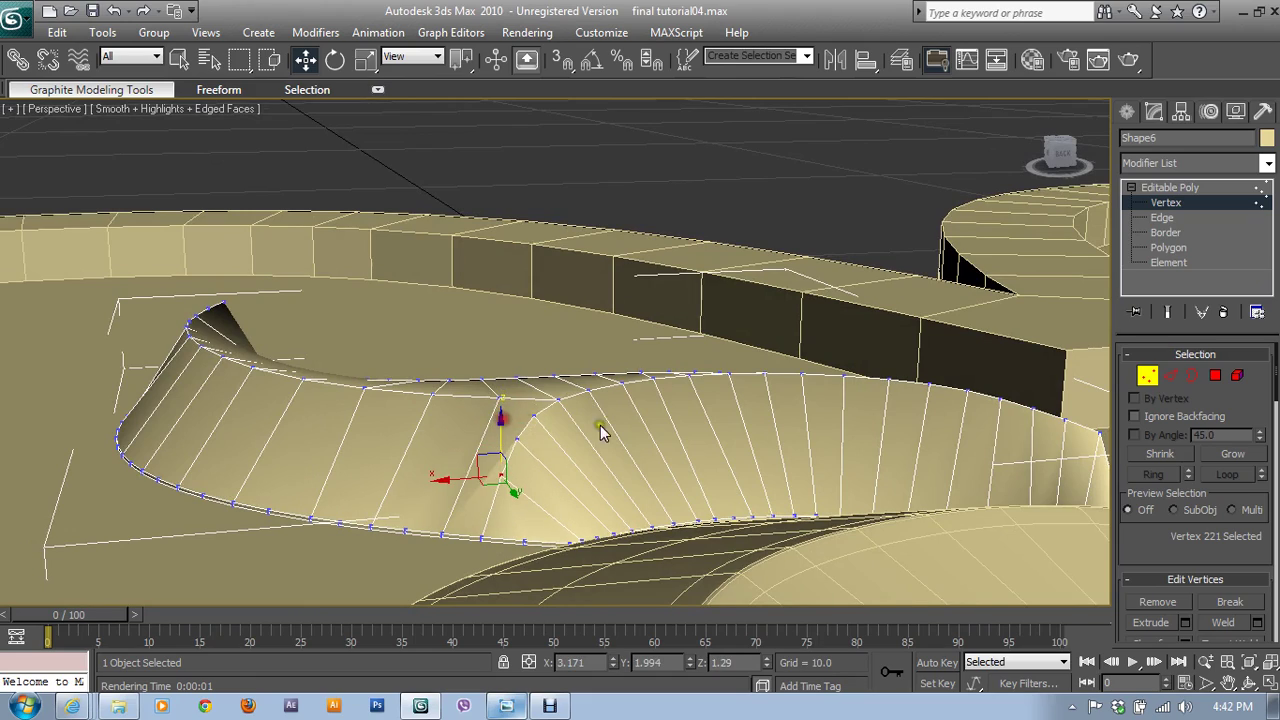
{"action": "mouse_move", "coordinate": [603, 429]}
{"action": "middle_mouse_down", "text": "alt"}
{"action": "mouse_move", "coordinate": [625, 462]}
{"action": "mouse_move", "coordinate": [858, 440]}
{"action": "middle_mouse_up", "text": "alt"}
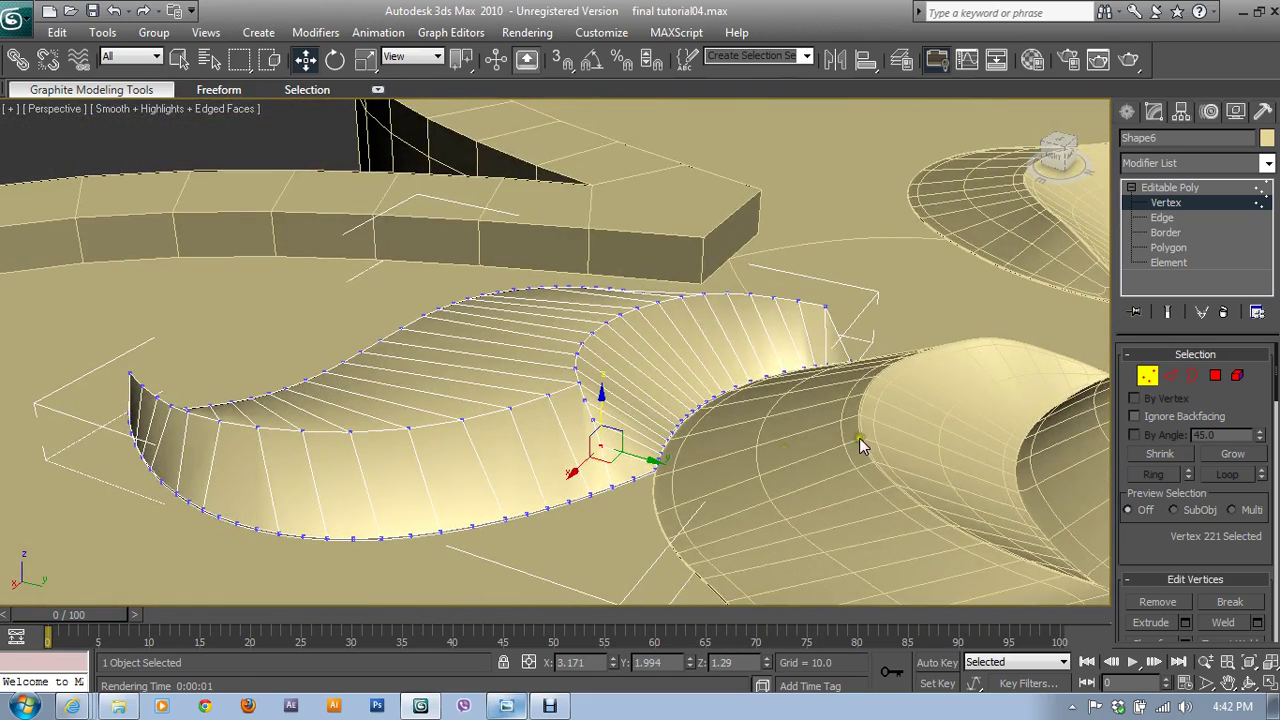
- Lower the two vertices nearest the dish's pointed tip slightly
{"action": "mouse_move", "coordinate": [405, 485]}
{"action": "middle_mouse_down", "text": "alt"}
{"action": "mouse_move", "coordinate": [494, 487]}
{"action": "mouse_move", "coordinate": [486, 357]}
{"action": "mouse_move", "coordinate": [480, 441]}
{"action": "middle_mouse_up", "text": "alt"}
{"action": "left_click", "coordinate": [438, 470]}
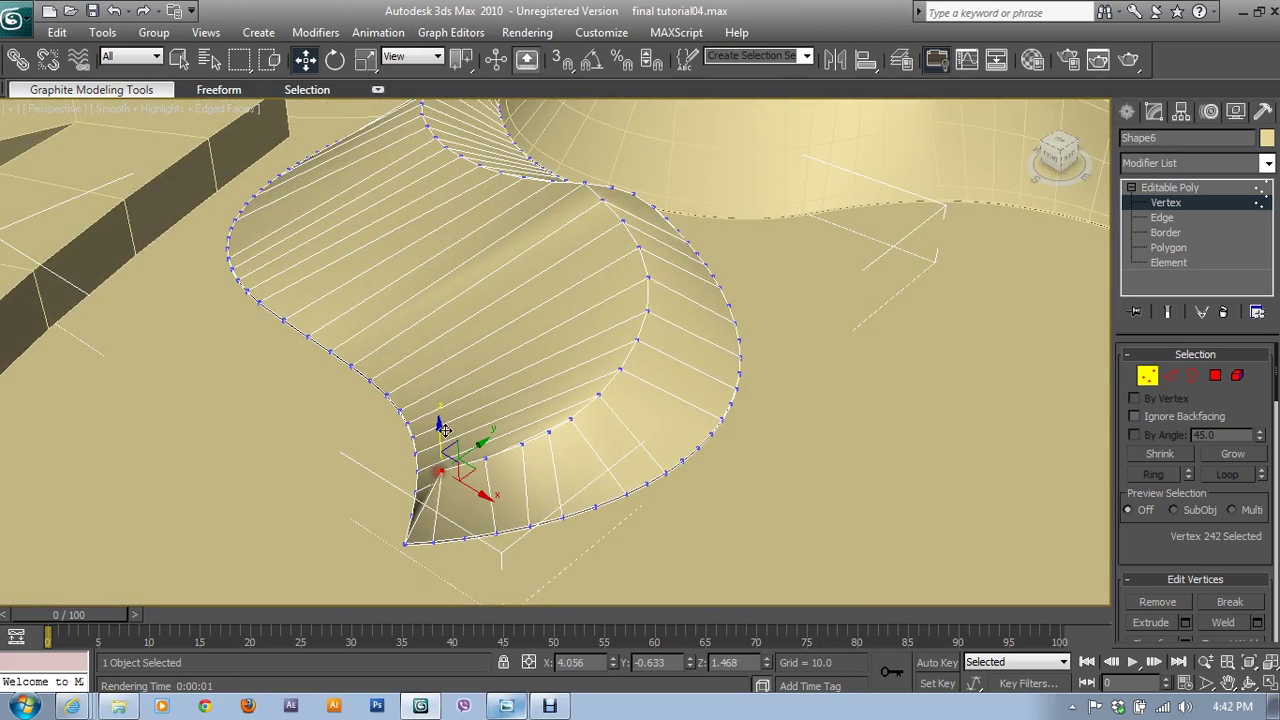
{"action": "left_click_drag", "start_coordinate": [441, 462], "coordinate": [463, 467]}
{"action": "left_click", "coordinate": [484, 459]}
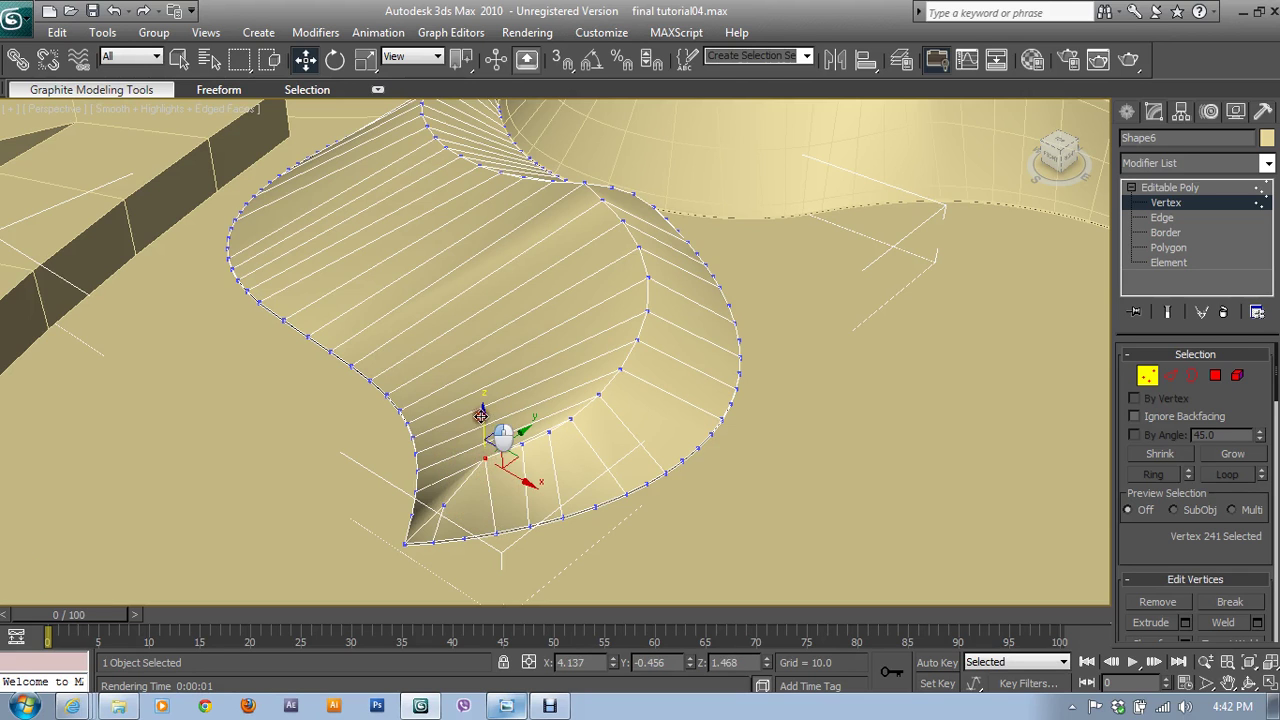
{"action": "left_click_drag", "start_coordinate": [481, 415], "coordinate": [482, 424]}
{"action": "middle_click_drag", "start_coordinate": [482, 424], "coordinate": [495, 479], "text": "alt"}
- Nudge the crease vertices above the tip lower, to around Z 1.42–1.47
{"action": "left_click", "coordinate": [370, 448]}
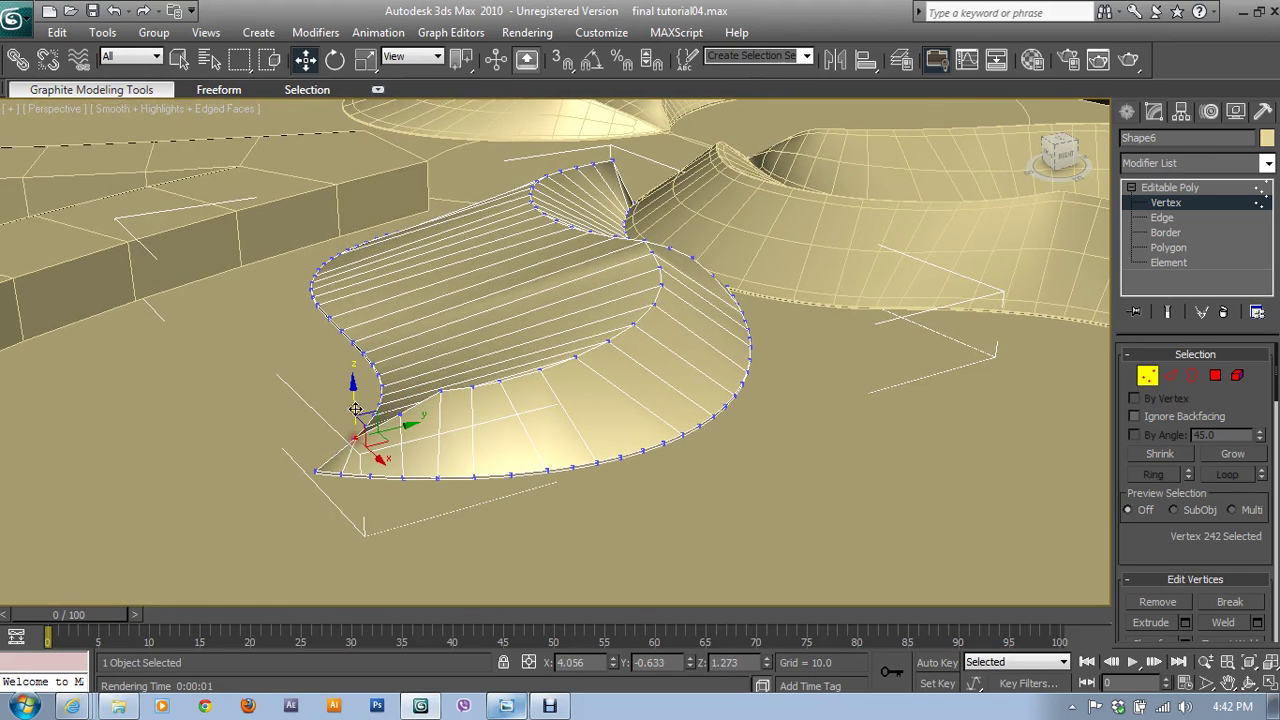
{"action": "left_click_drag", "start_coordinate": [355, 397], "coordinate": [371, 423]}
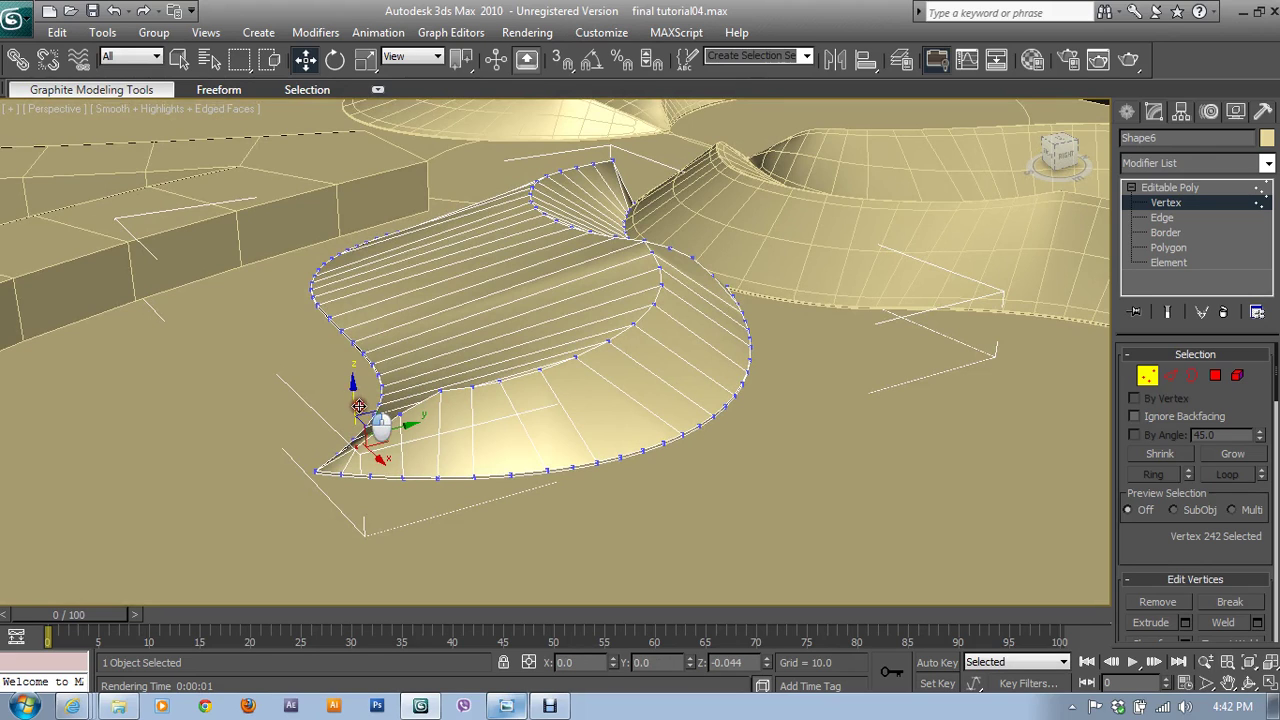
{"action": "left_click", "coordinate": [400, 386]}
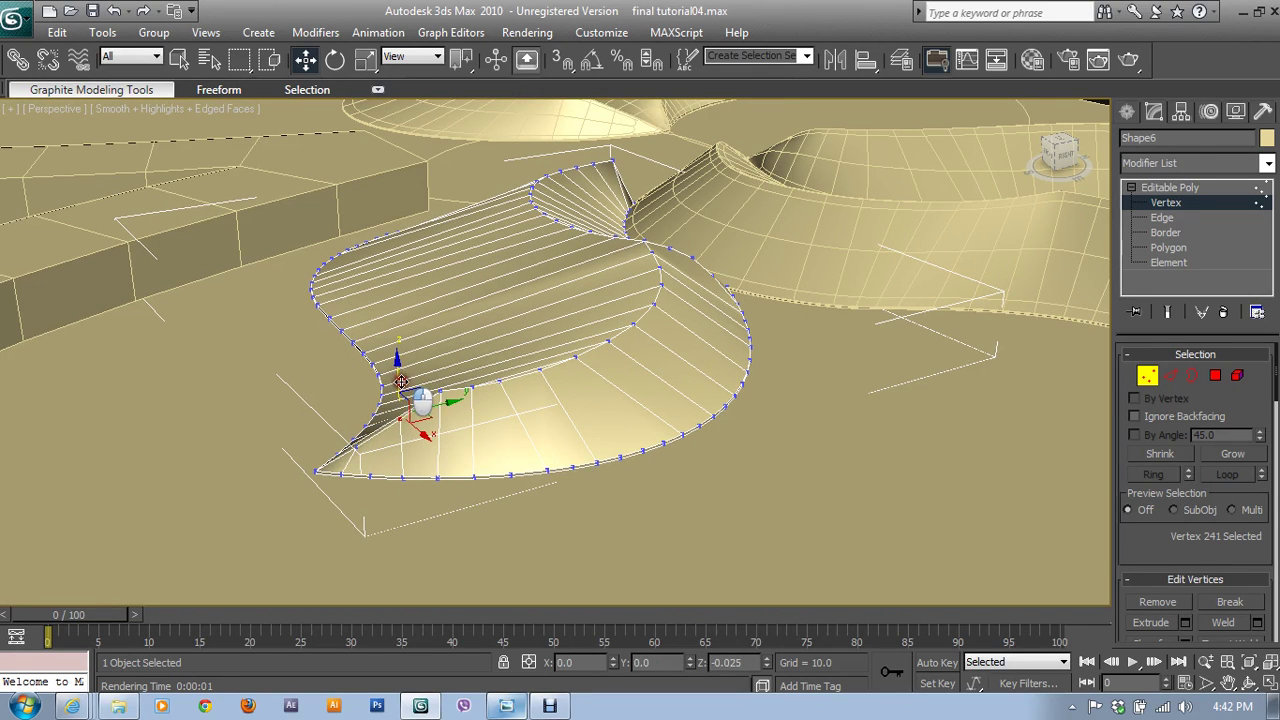
{"action": "left_click", "coordinate": [441, 362]}
{"action": "left_click_drag", "start_coordinate": [443, 361], "coordinate": [445, 362]}
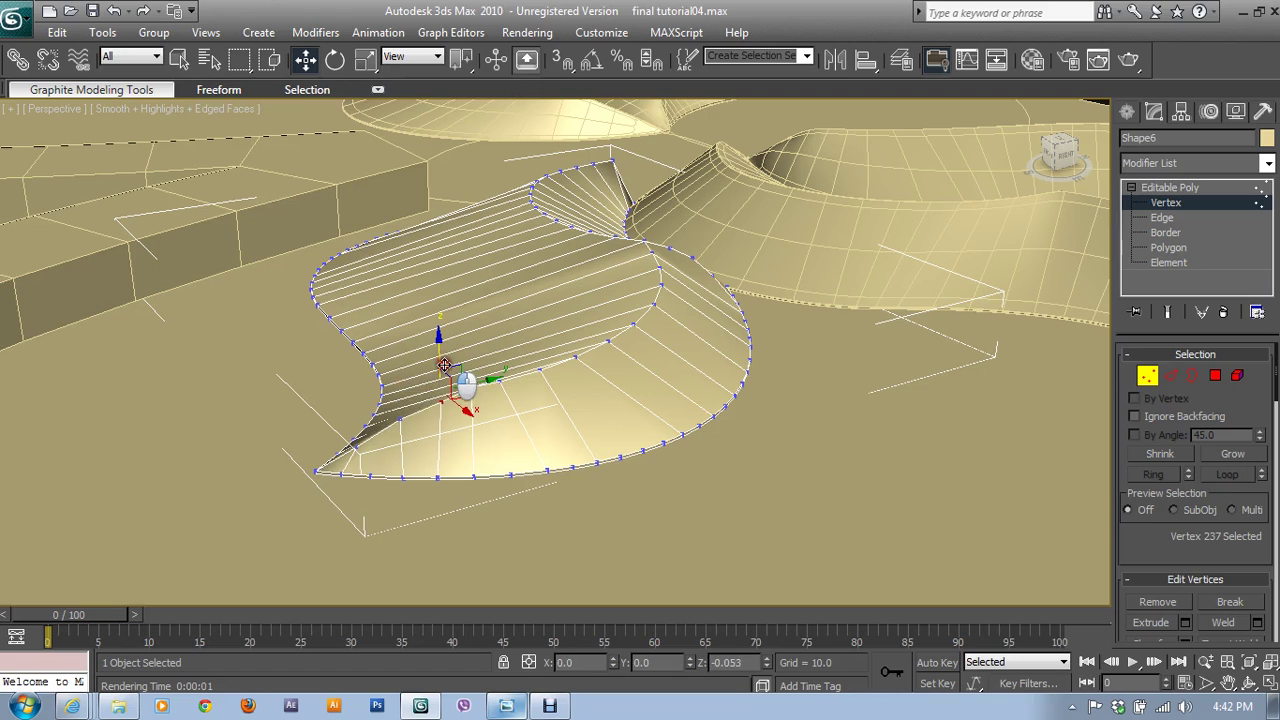
{"action": "left_click", "coordinate": [401, 384]}
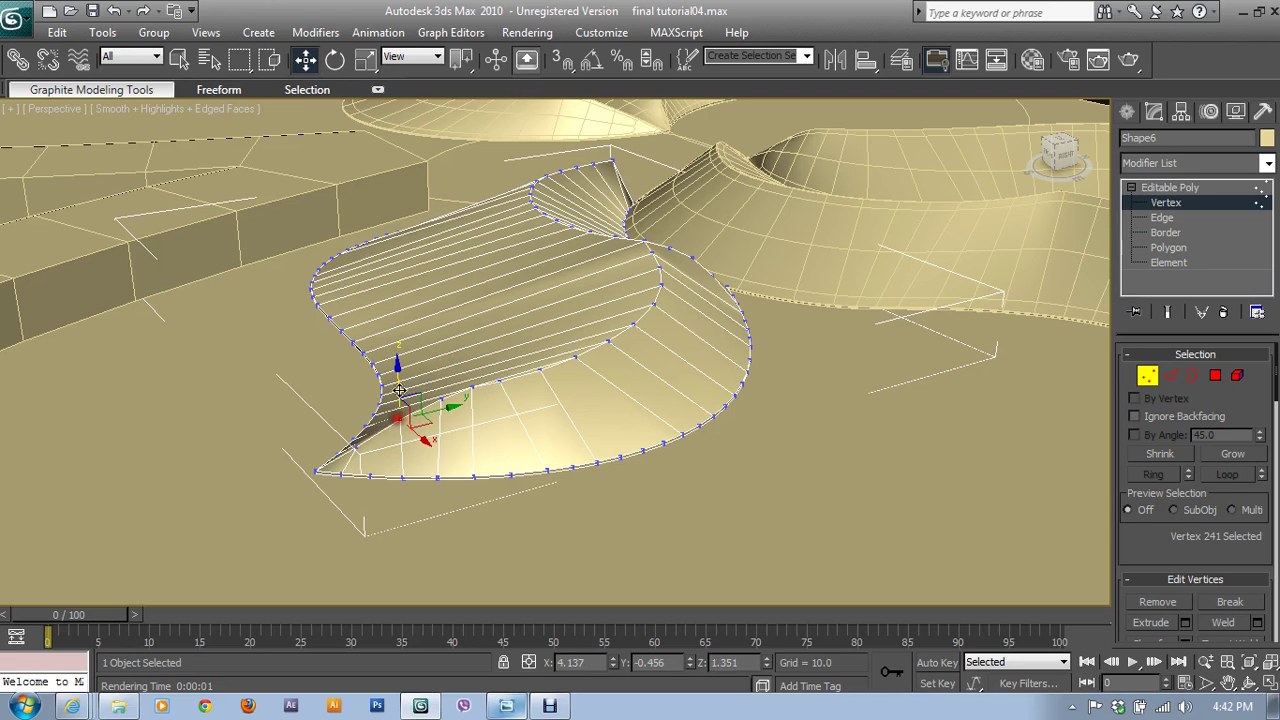
{"action": "left_click", "coordinate": [437, 384]}
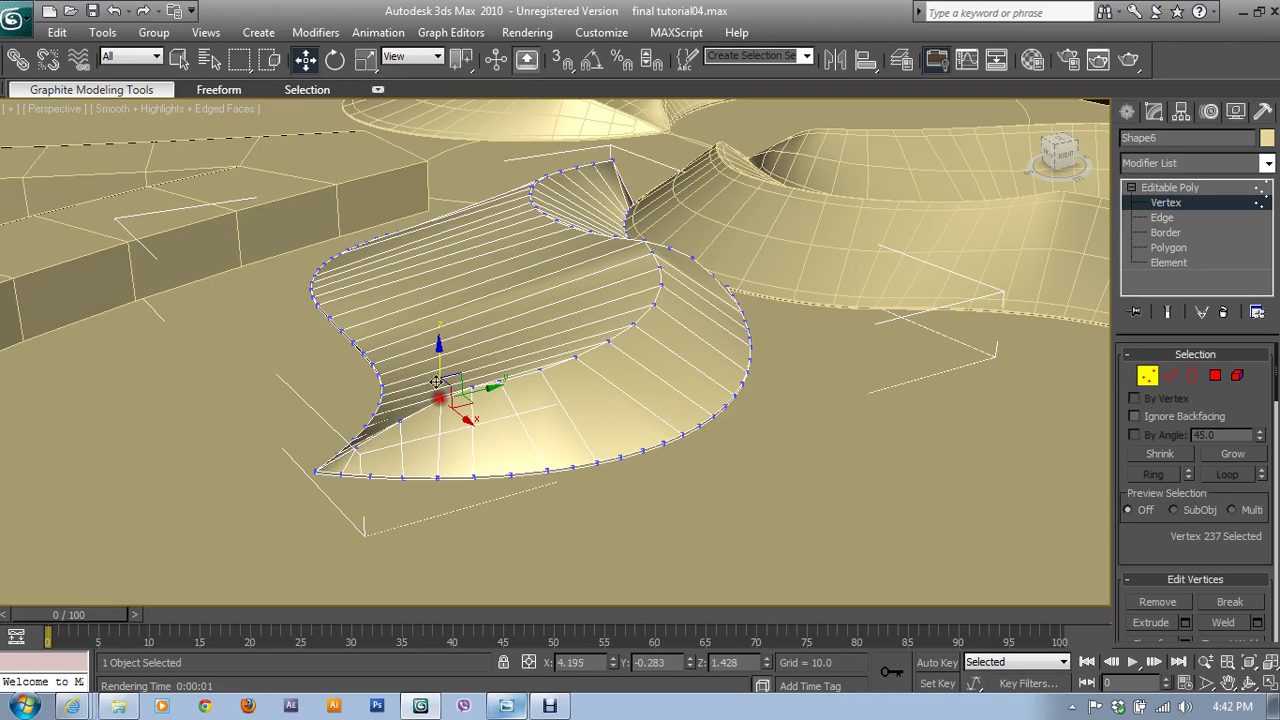
{"action": "mouse_move", "coordinate": [438, 365]}
{"action": "left_mouse_down"}
{"action": "mouse_move", "coordinate": [455, 372]}
{"action": "mouse_move", "coordinate": [473, 356]}
{"action": "left_mouse_up"}
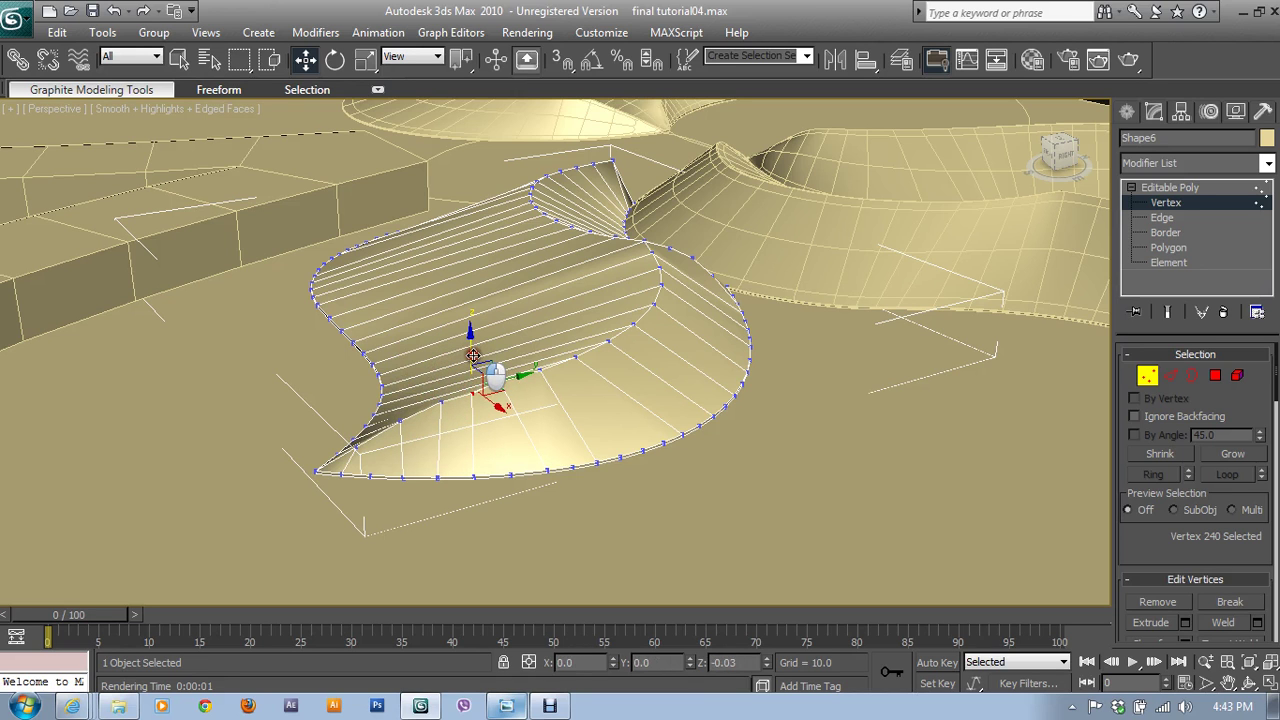
{"action": "mouse_move", "coordinate": [520, 400]}
{"action": "middle_mouse_down", "text": "alt"}
{"action": "mouse_move", "coordinate": [754, 435]}
{"action": "mouse_move", "coordinate": [703, 349]}
{"action": "mouse_move", "coordinate": [600, 371]}
{"action": "mouse_move", "coordinate": [740, 380]}
{"action": "mouse_move", "coordinate": [625, 388]}
{"action": "middle_mouse_up", "text": "alt"}
- Pull the other pinched corner's vertex down along Z and adjust its neighbouring vertex
{"action": "left_click", "coordinate": [523, 386]}
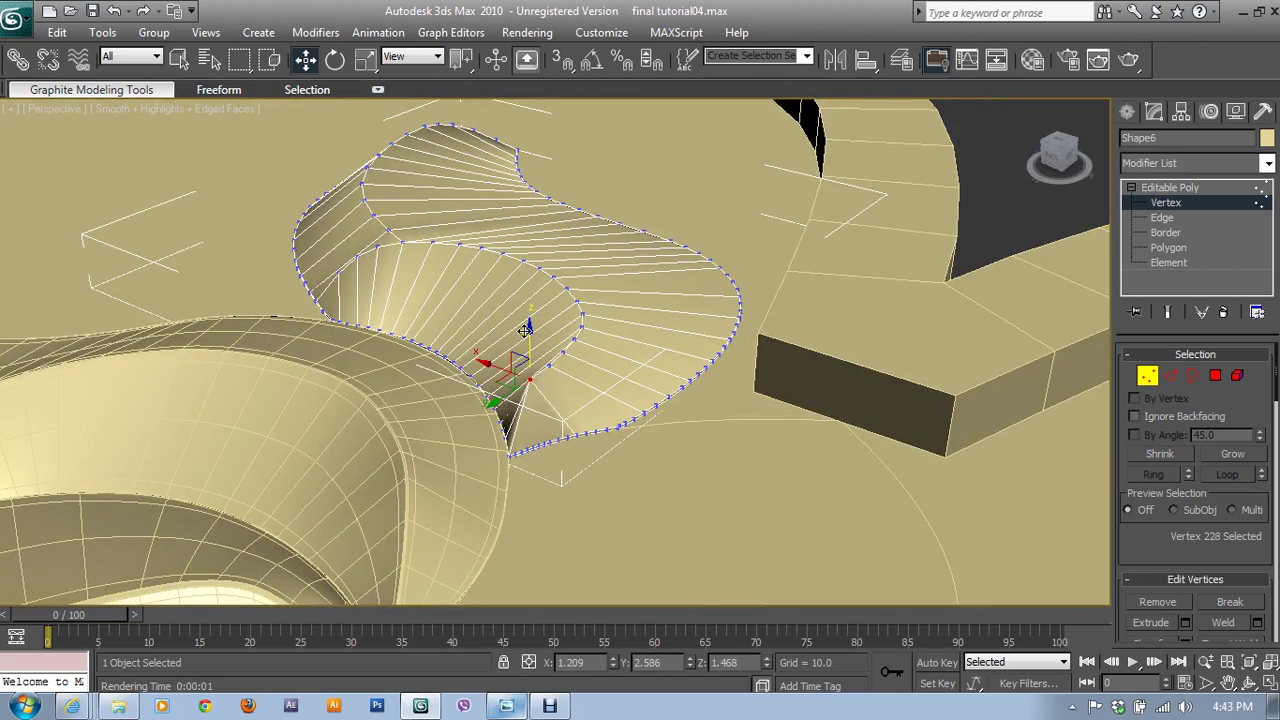
{"action": "mouse_move", "coordinate": [525, 330]}
{"action": "left_mouse_down"}
{"action": "mouse_move", "coordinate": [563, 363]}
{"action": "mouse_move", "coordinate": [569, 383]}
{"action": "mouse_move", "coordinate": [553, 381]}
{"action": "left_mouse_up"}
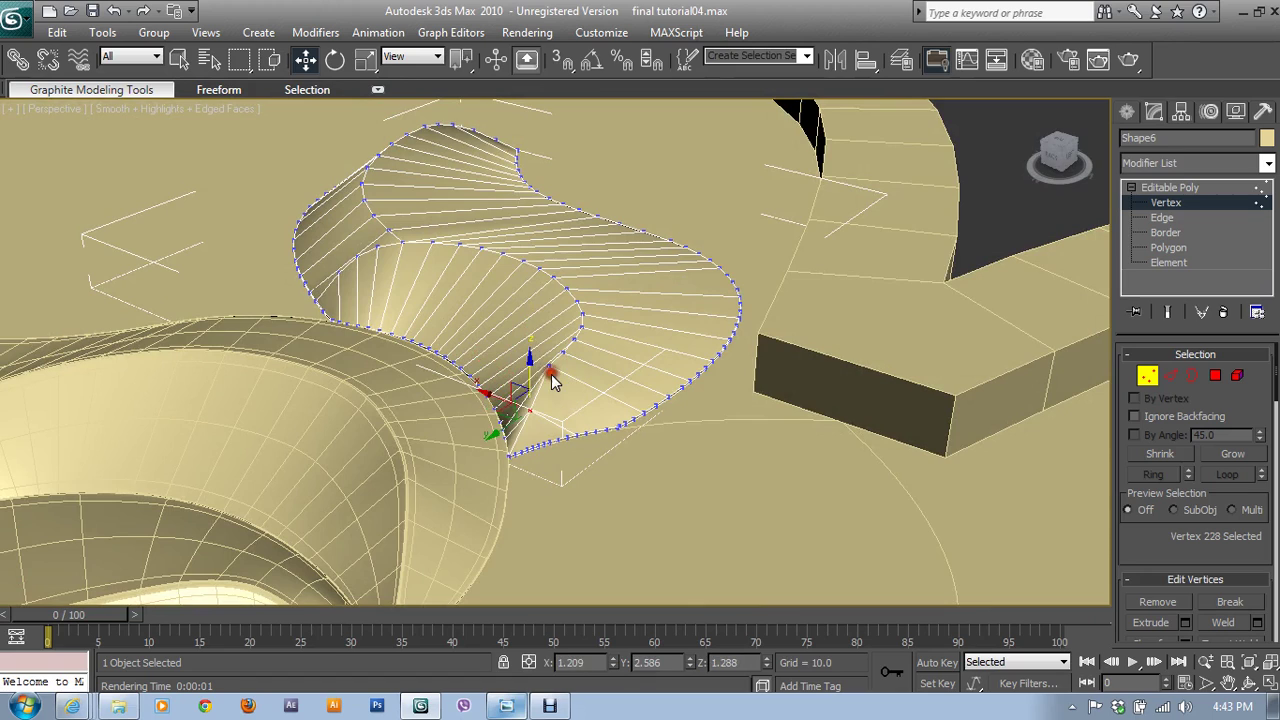
{"action": "mouse_move", "coordinate": [553, 381]}
{"action": "middle_mouse_down", "text": "alt"}
{"action": "mouse_move", "coordinate": [594, 400]}
{"action": "mouse_move", "coordinate": [538, 437]}
{"action": "middle_mouse_up", "text": "alt"}
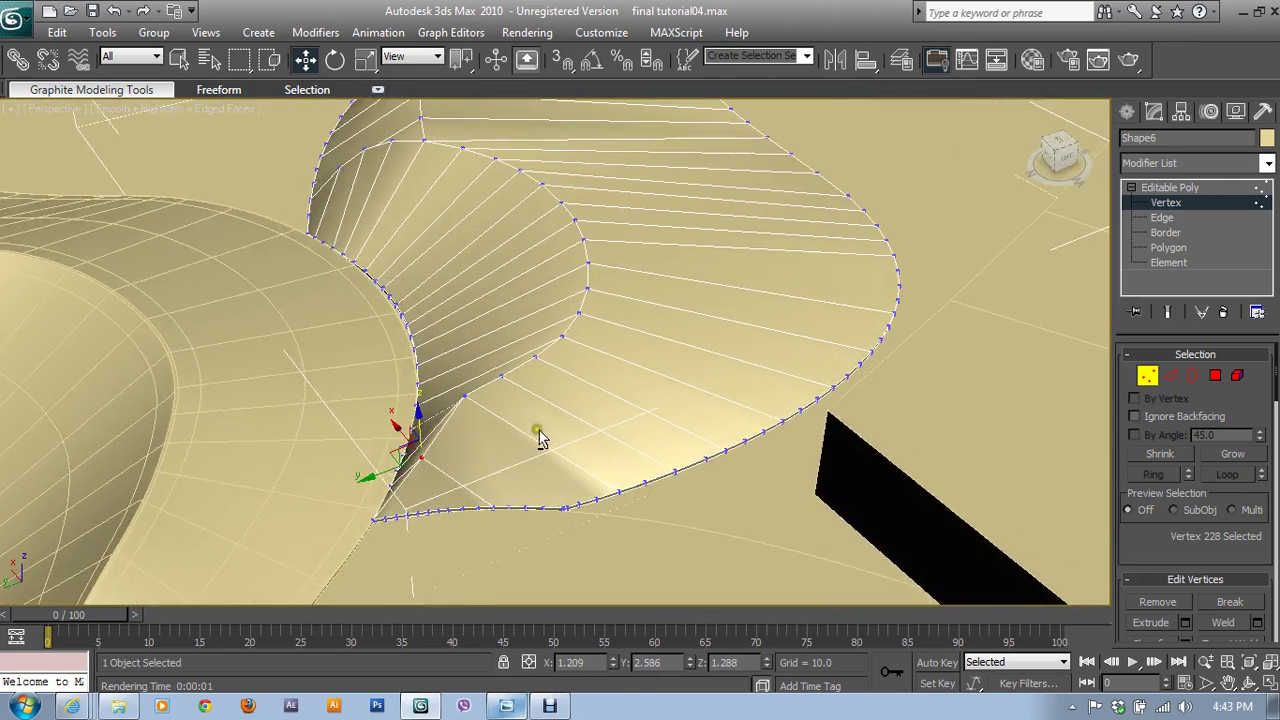
{"action": "left_click", "coordinate": [473, 408]}
{"action": "left_click_drag", "start_coordinate": [486, 371], "coordinate": [449, 442]}
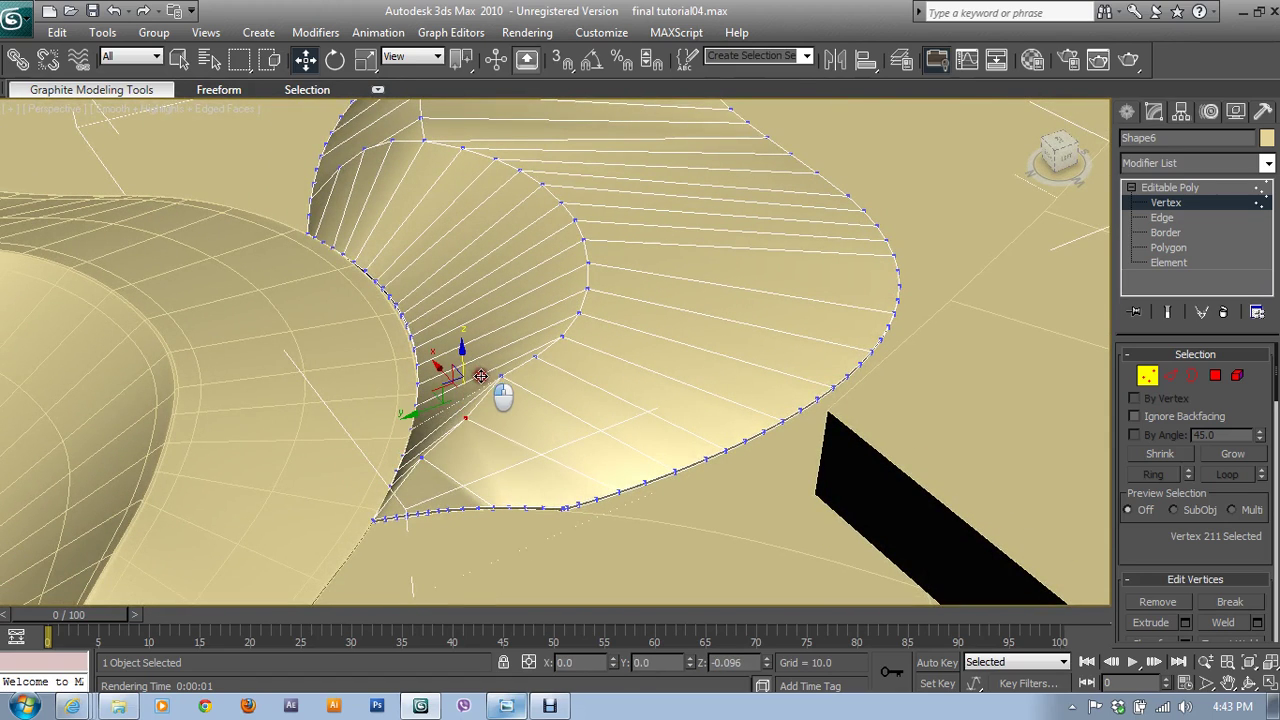
{"action": "left_click", "coordinate": [418, 428]}
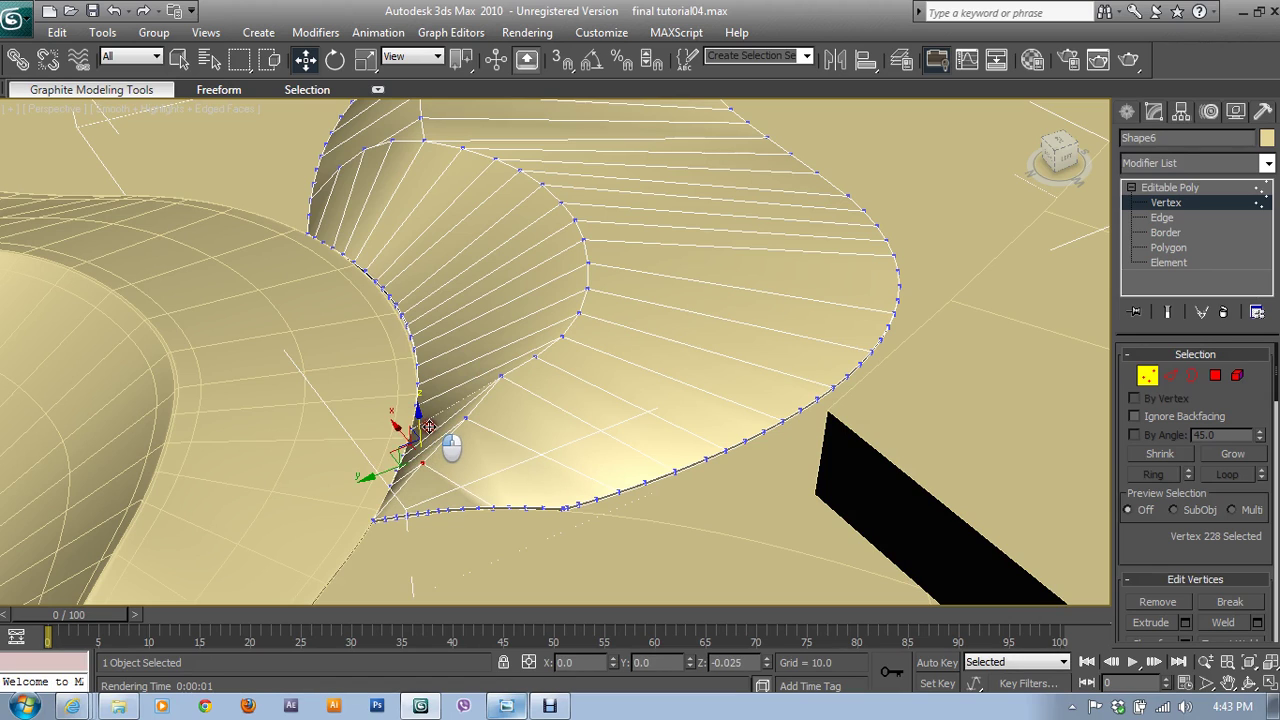
- Raise the vertex just above the corner to ease the fold, then inspect the dish's curved end
{"action": "left_click", "coordinate": [508, 380]}
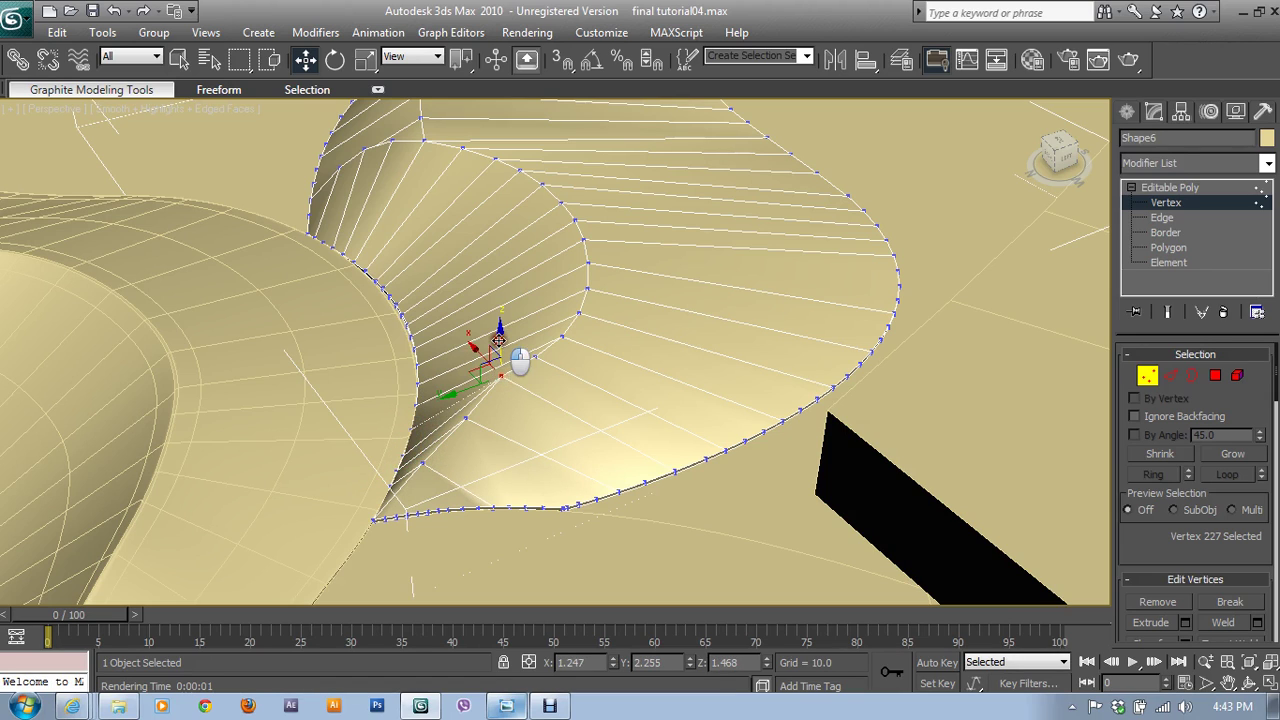
{"action": "left_click_drag", "start_coordinate": [500, 365], "coordinate": [506, 347]}
{"action": "left_click", "coordinate": [525, 345]}
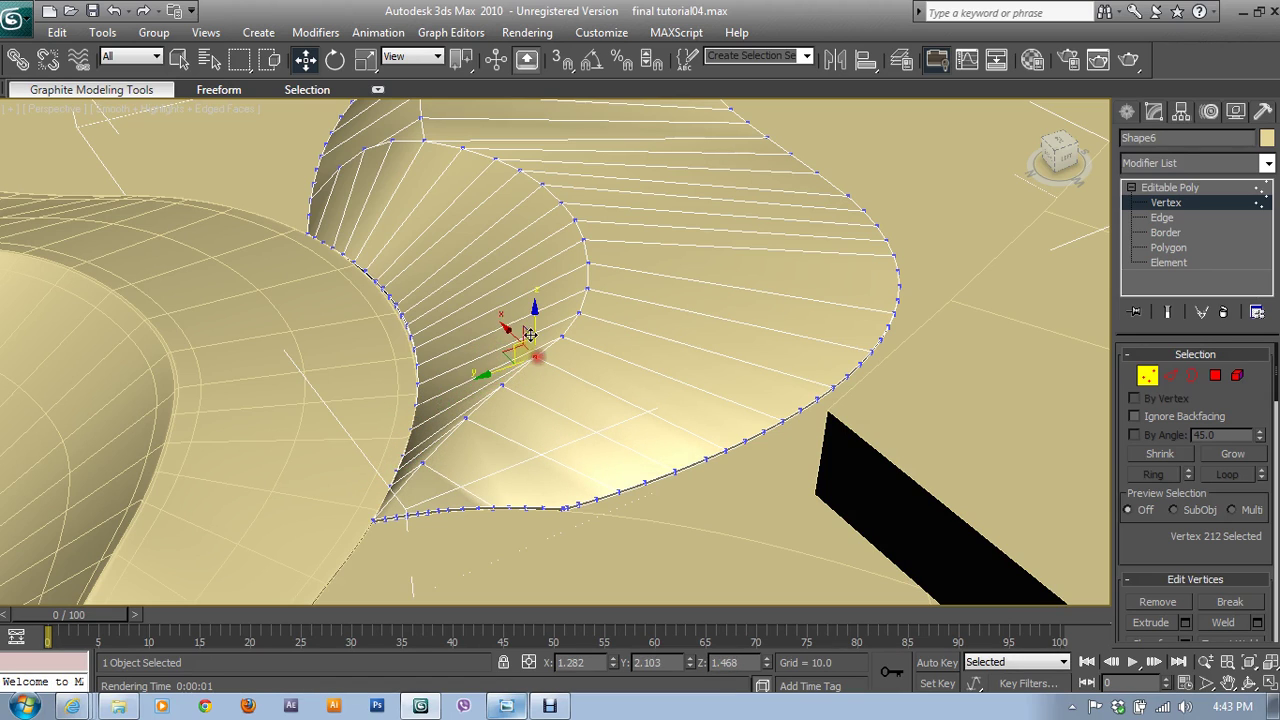
{"action": "mouse_move", "coordinate": [525, 345]}
{"action": "middle_mouse_down", "text": "alt"}
{"action": "mouse_move", "coordinate": [657, 351]}
{"action": "mouse_move", "coordinate": [620, 500]}
{"action": "middle_mouse_up", "text": "alt"}
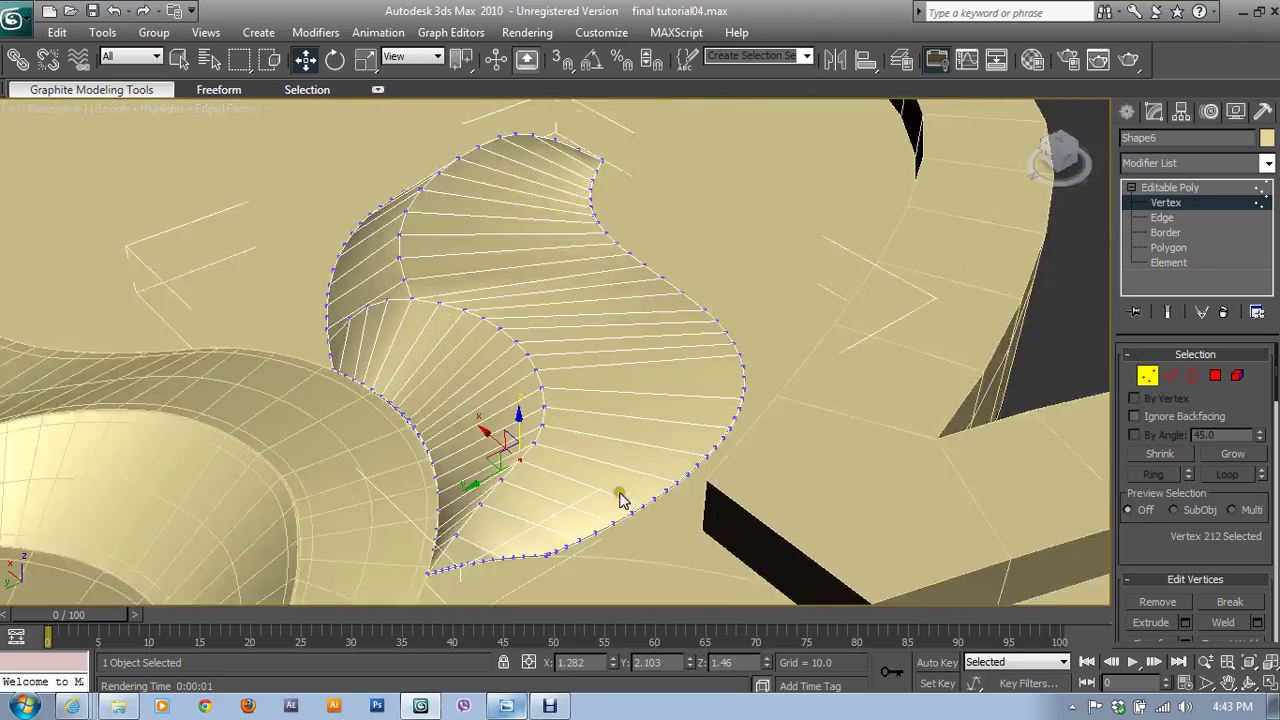
{"action": "mouse_move", "coordinate": [667, 408]}
{"action": "middle_mouse_down", "text": "alt"}
{"action": "mouse_move", "coordinate": [500, 394]}
{"action": "mouse_move", "coordinate": [669, 434]}
{"action": "middle_mouse_up", "text": "alt"}
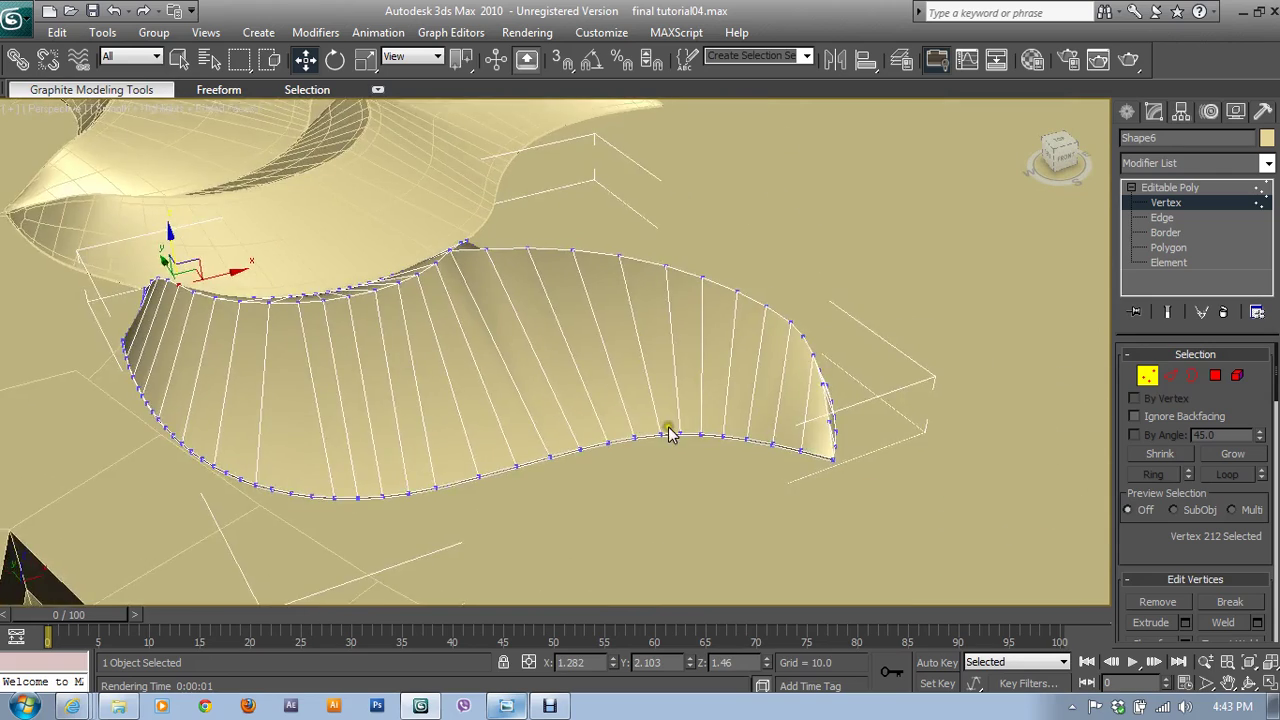
{"action": "mouse_move", "coordinate": [779, 459]}
{"action": "middle_mouse_down", "text": "alt"}
{"action": "mouse_move", "coordinate": [691, 420]}
{"action": "mouse_move", "coordinate": [800, 457]}
{"action": "mouse_move", "coordinate": [739, 418]}
{"action": "middle_mouse_up", "text": "alt"}
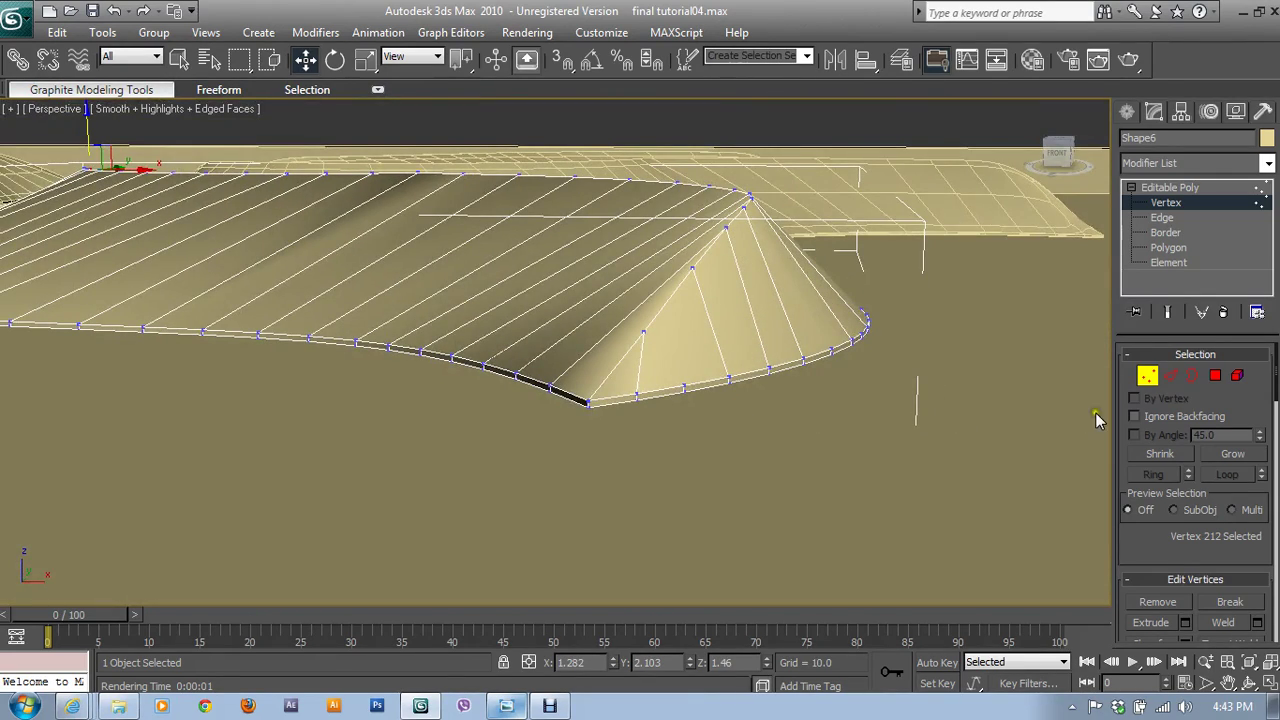
- At Edge level, connect the cone corner's two base border edges with one diagonal edge up its side
{"action": "left_click", "coordinate": [1171, 377]}
{"action": "left_click", "coordinate": [614, 393]}
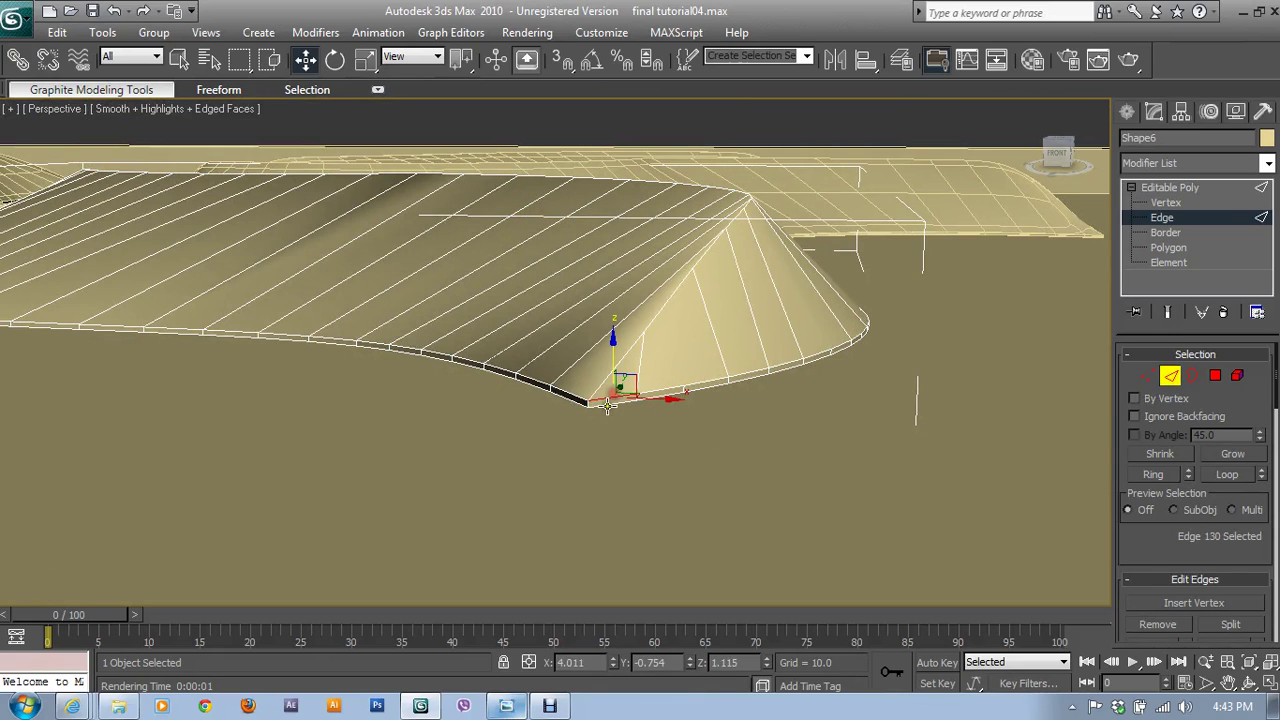
{"action": "left_click", "coordinate": [636, 398], "text": "ctrl"}
{"action": "middle_click_drag", "start_coordinate": [676, 431], "coordinate": [681, 456], "text": "alt"}
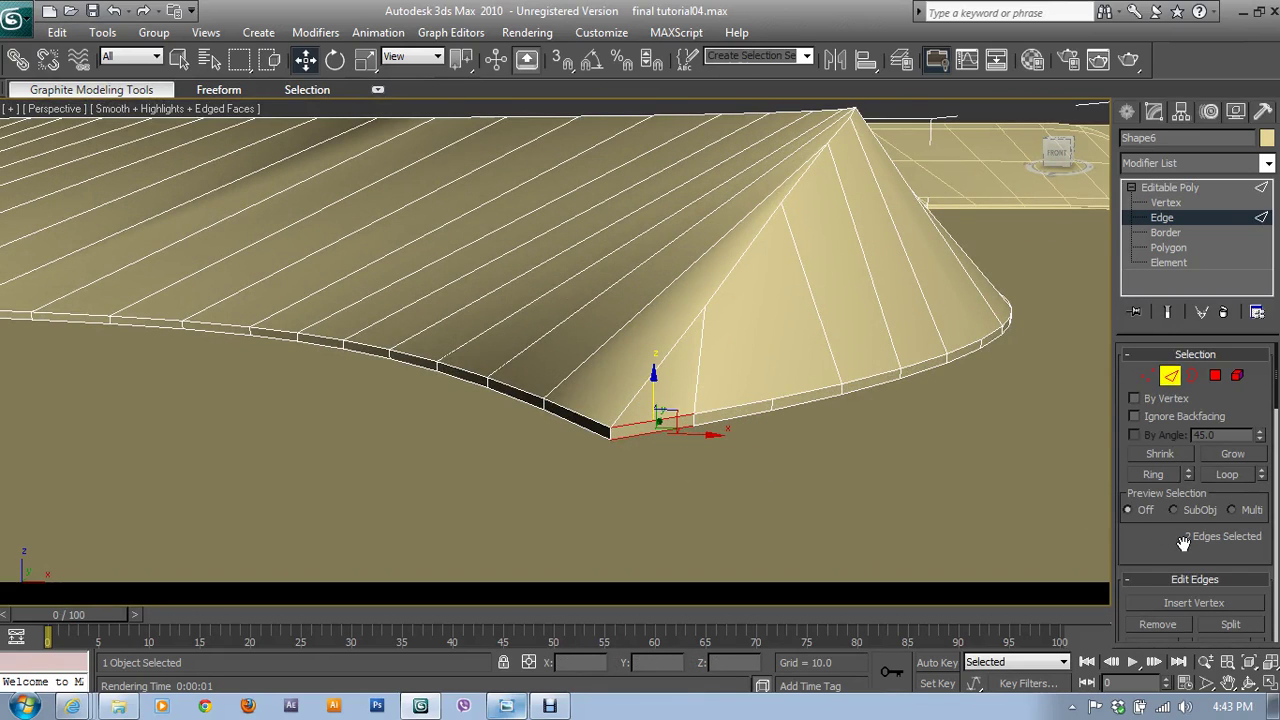
{"action": "left_click_drag", "start_coordinate": [1183, 541], "coordinate": [1182, 385]}
{"action": "left_click", "coordinate": [1257, 529]}
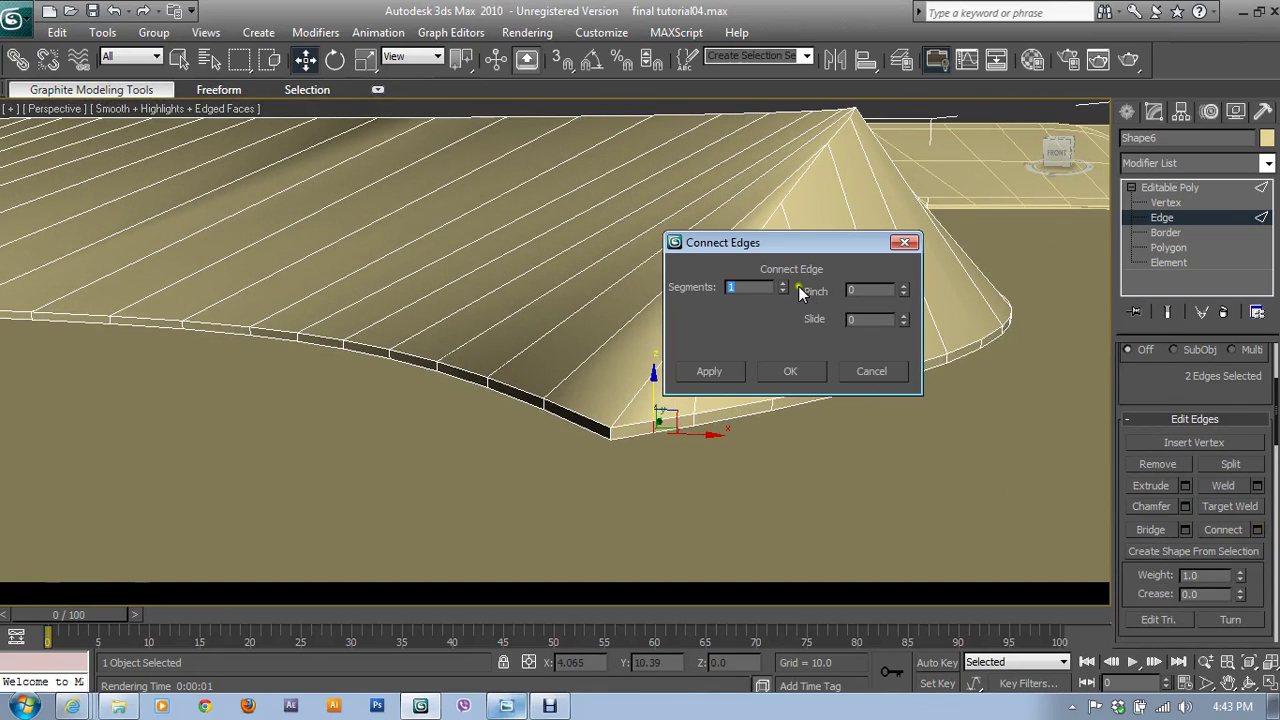
{"action": "left_click_drag", "start_coordinate": [903, 290], "coordinate": [856, 140]}
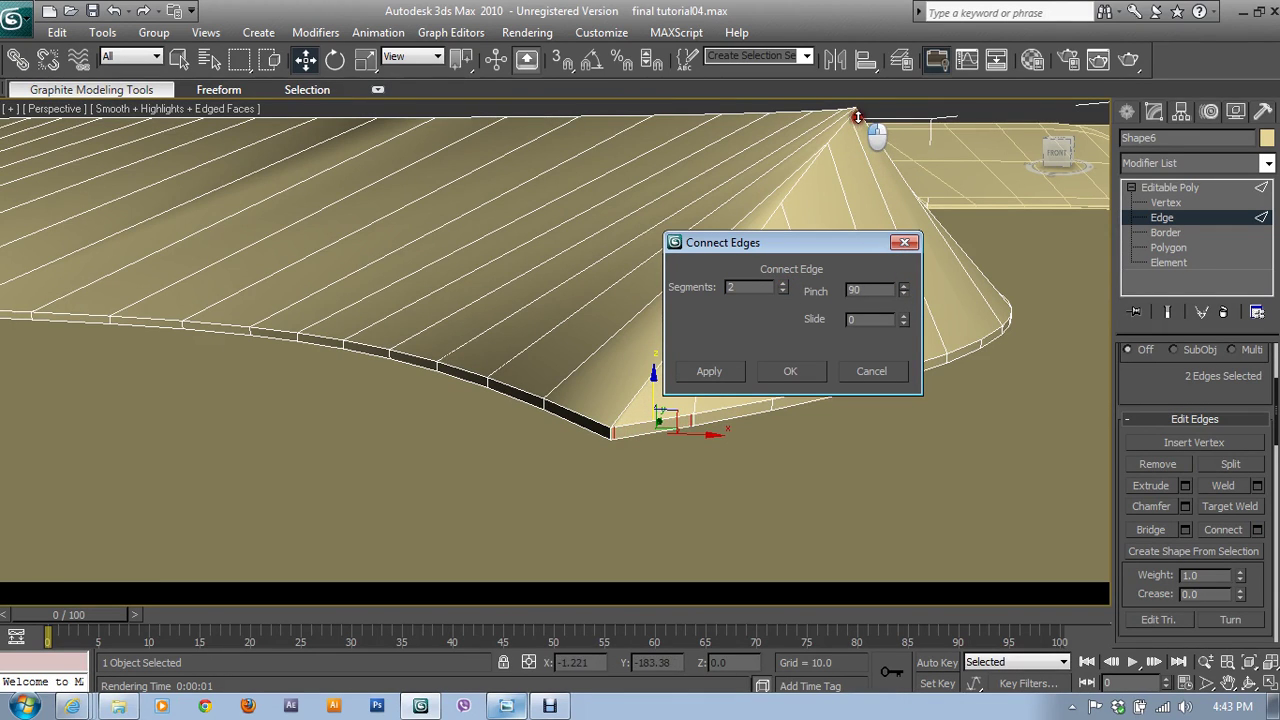
{"action": "left_click", "coordinate": [871, 371]}
{"action": "key", "text": "ctrl+z"}
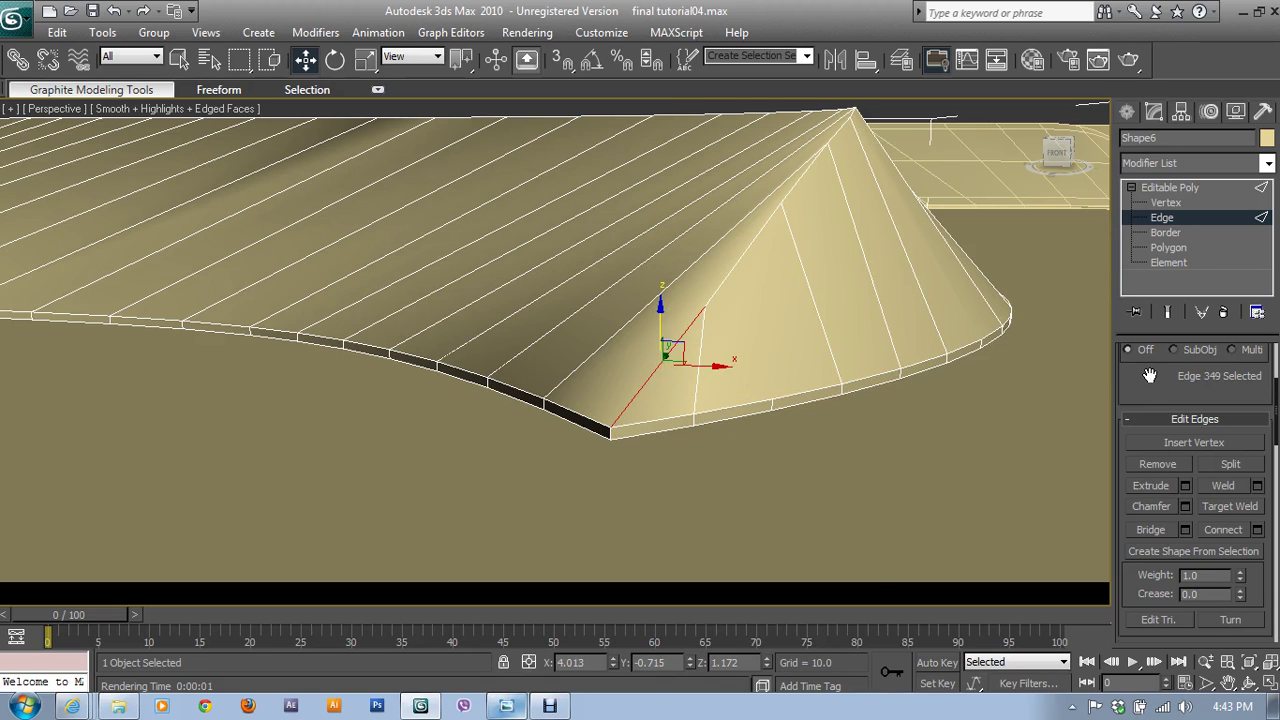
- Extend the edge selection from the new diagonal edge up to the cone apex
{"action": "scroll", "coordinate": [1160, 400], "scroll_direction": "up", "scroll_amount": 3}
{"action": "left_click", "coordinate": [1226, 476]}
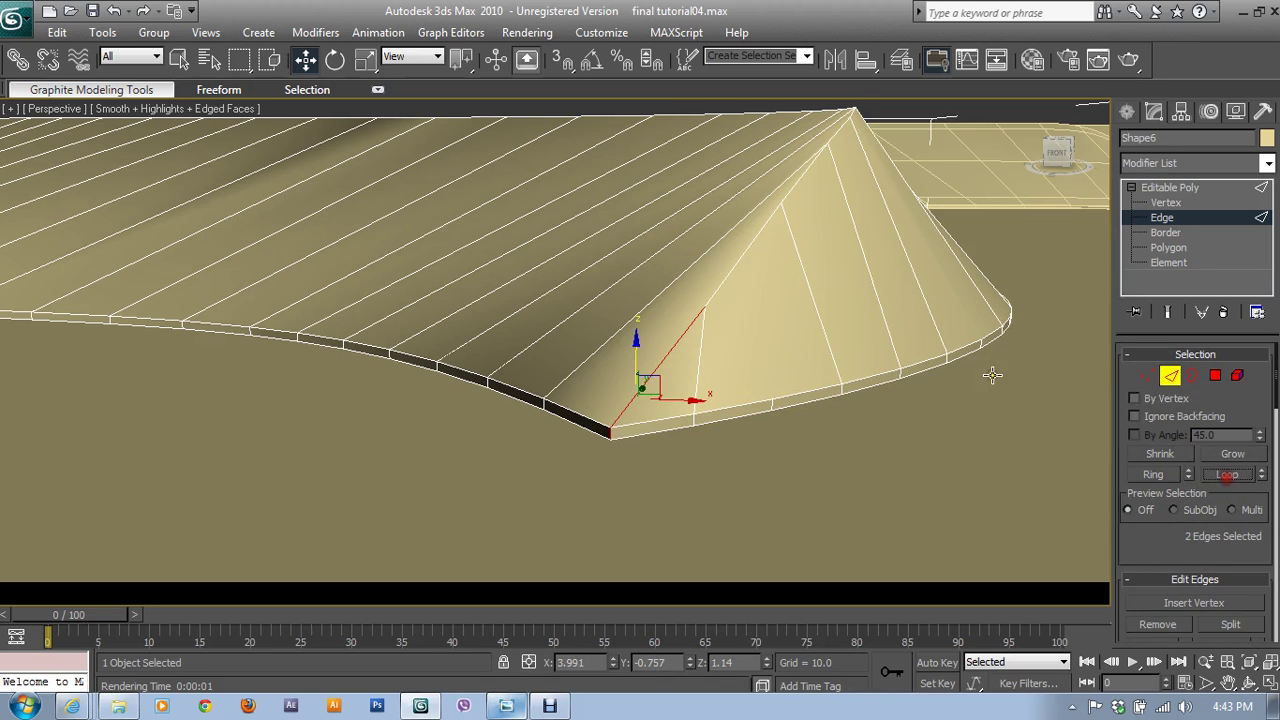
{"action": "left_click", "coordinate": [745, 255], "text": "ctrl"}
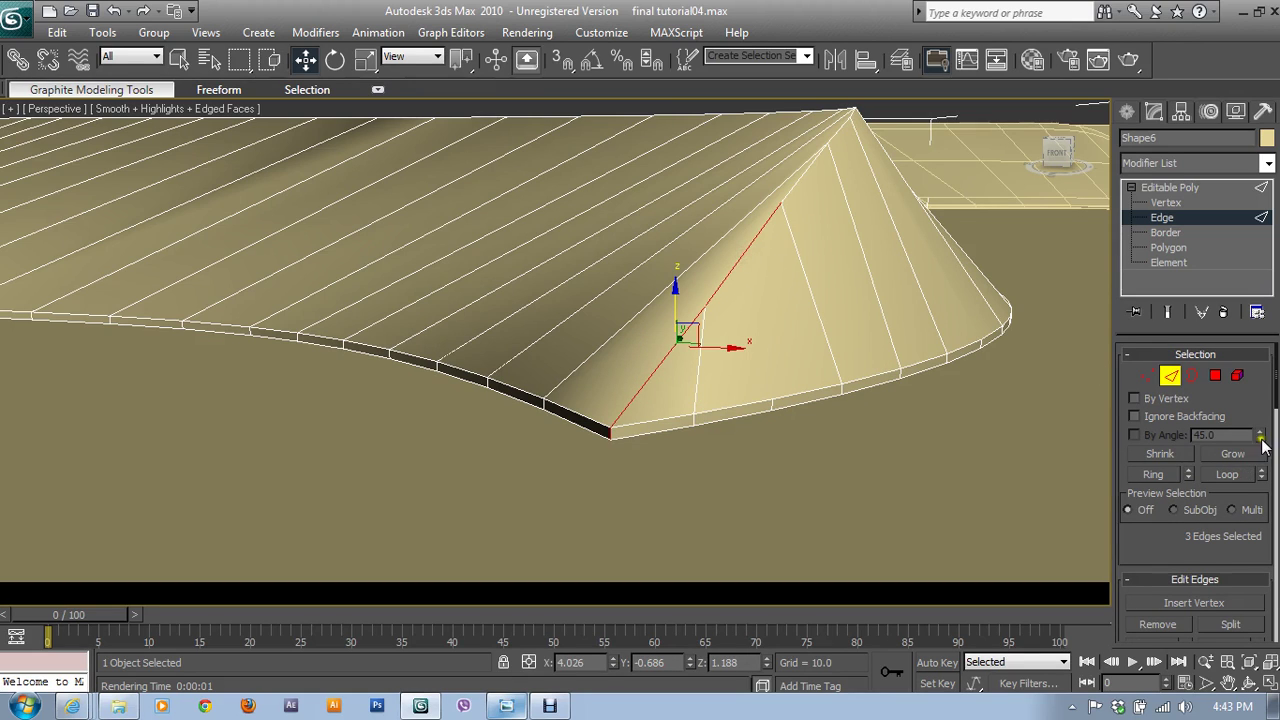
{"action": "left_click", "coordinate": [1235, 476]}
{"action": "left_click", "coordinate": [804, 172], "text": "ctrl"}
{"action": "left_click", "coordinate": [845, 125], "text": "ctrl"}
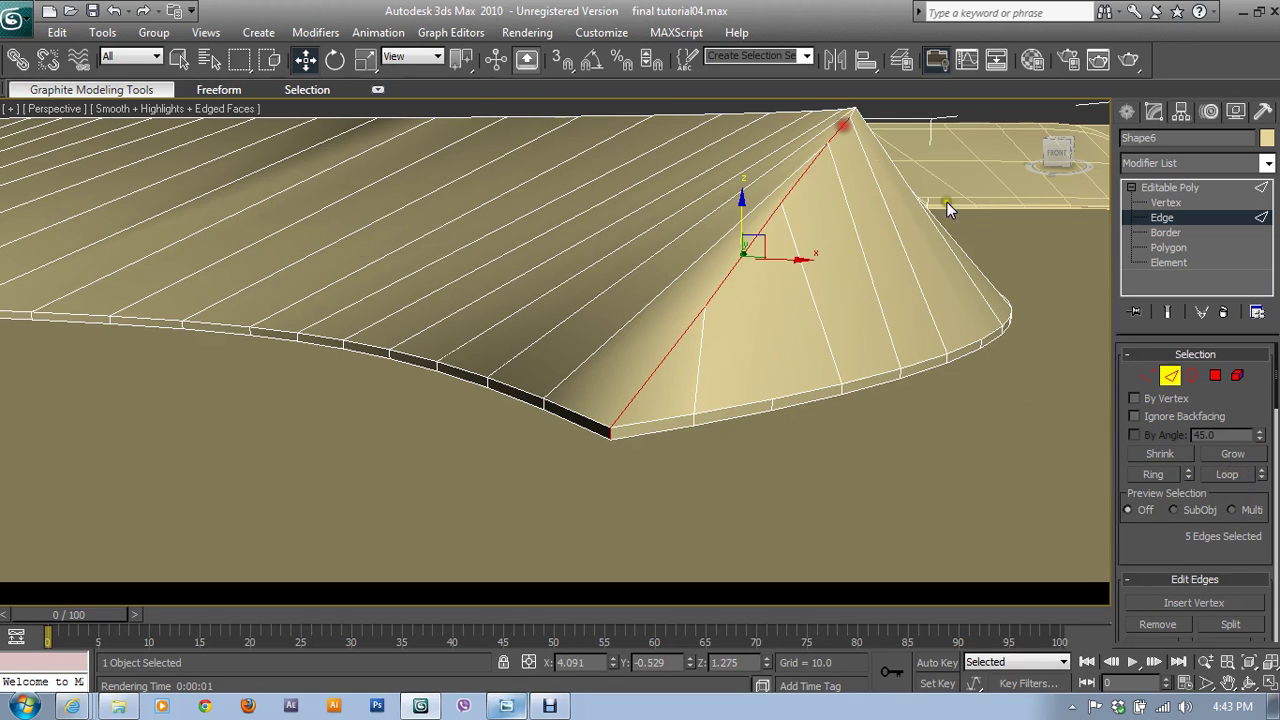
{"action": "middle_click_drag", "start_coordinate": [947, 202], "coordinate": [858, 315], "text": "alt"}
{"action": "middle_click_drag", "start_coordinate": [984, 460], "coordinate": [908, 476], "text": "alt"}
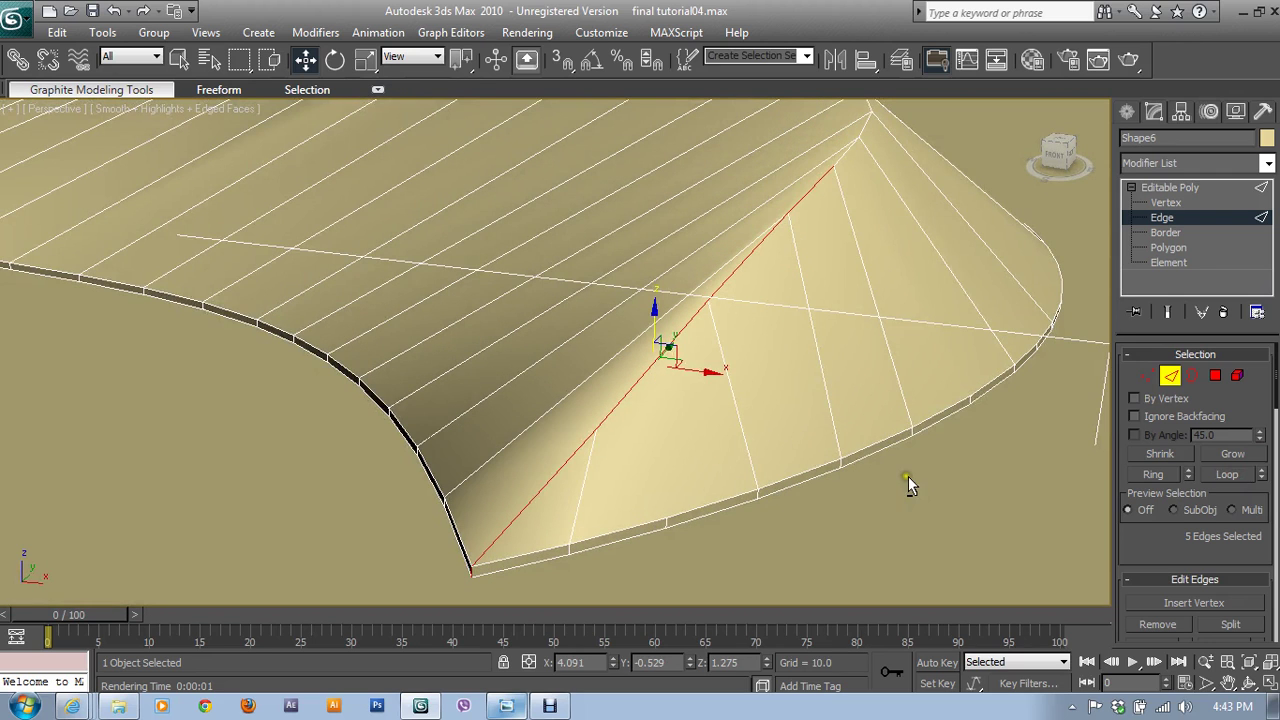
{"action": "middle_click_drag", "start_coordinate": [966, 313], "coordinate": [871, 474], "text": "alt"}
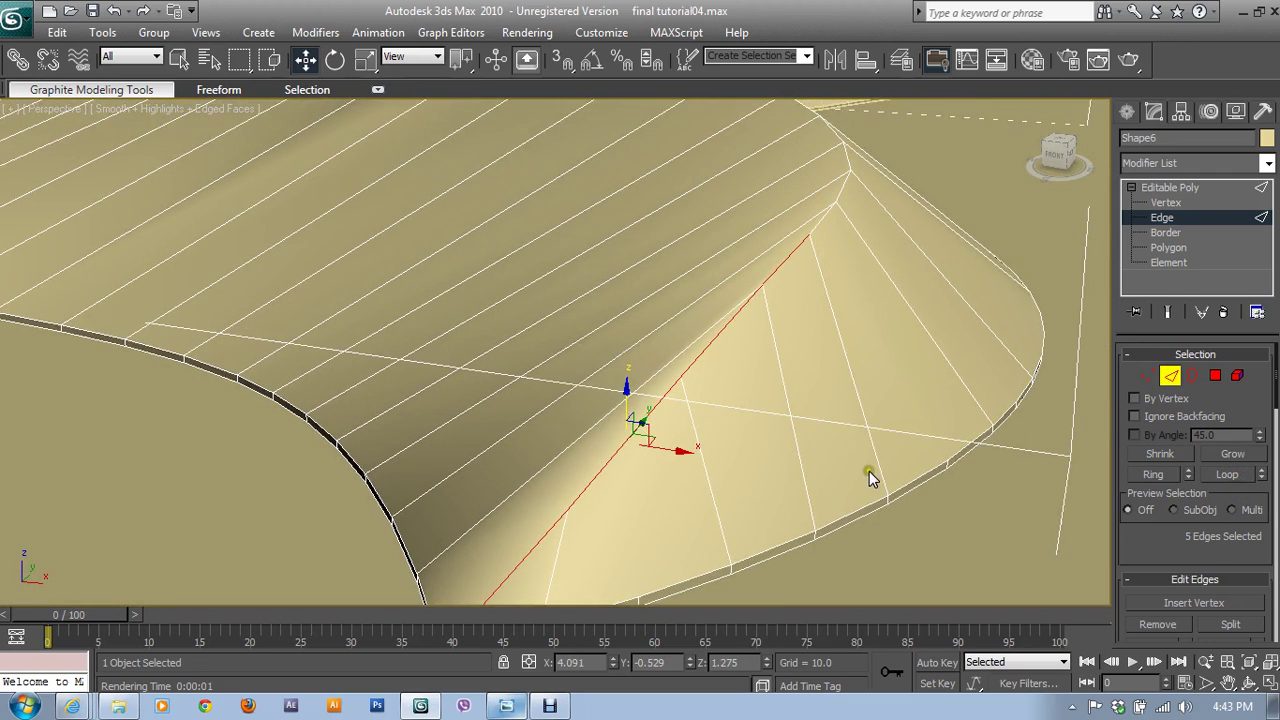
{"action": "scroll", "coordinate": [866, 480], "scroll_direction": "up", "scroll_amount": 3}
{"action": "scroll", "coordinate": [866, 480], "scroll_direction": "up", "scroll_amount": 1}
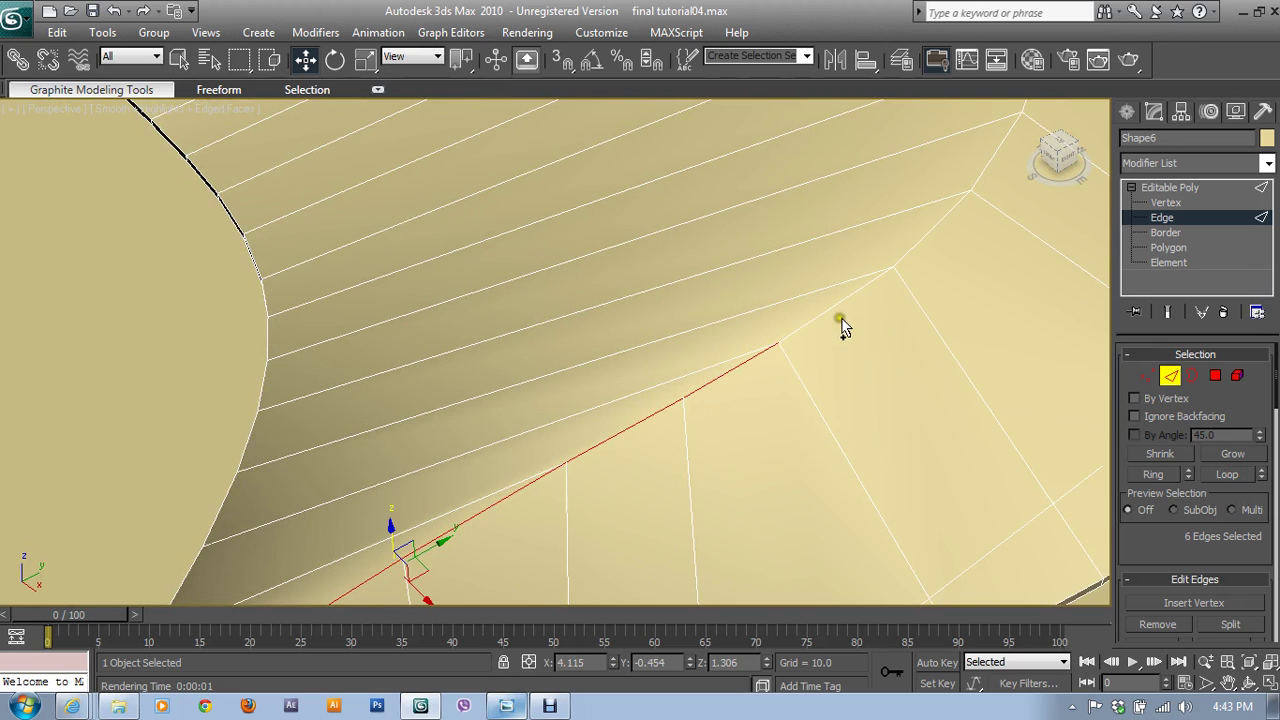
{"action": "left_click", "coordinate": [833, 307], "text": "ctrl"}
{"action": "left_click", "coordinate": [912, 249], "text": "ctrl"}
- Add the next six edges along the ridge loop
{"action": "mouse_move", "coordinate": [938, 257]}
{"action": "middle_mouse_down", "text": "alt"}
{"action": "mouse_move", "coordinate": [836, 305]}
{"action": "mouse_move", "coordinate": [766, 277]}
{"action": "mouse_move", "coordinate": [726, 334]}
{"action": "middle_mouse_up", "text": "alt"}
{"action": "left_click", "coordinate": [723, 325], "text": "ctrl"}
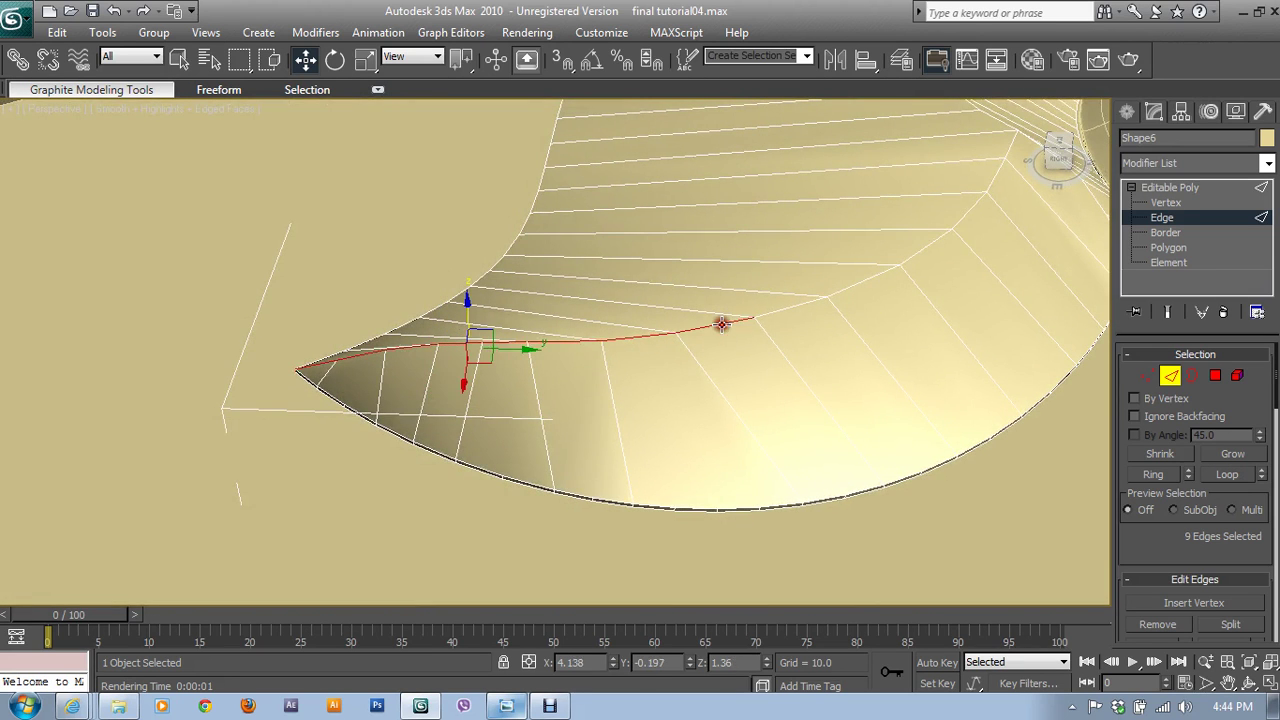
{"action": "left_click", "coordinate": [781, 313], "text": "ctrl"}
{"action": "left_click", "coordinate": [856, 281], "text": "ctrl"}
{"action": "left_click", "coordinate": [924, 245], "text": "ctrl"}
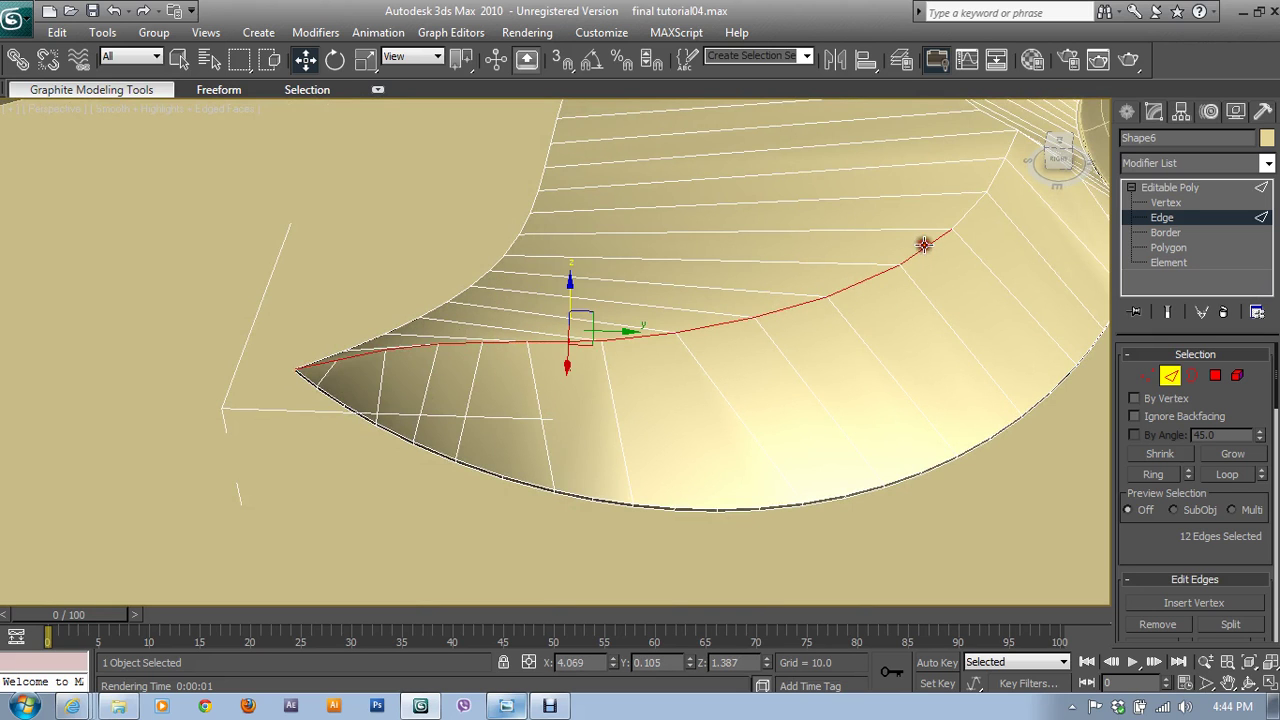
{"action": "left_click", "coordinate": [968, 208], "text": "ctrl"}
{"action": "left_click", "coordinate": [991, 169], "text": "ctrl"}
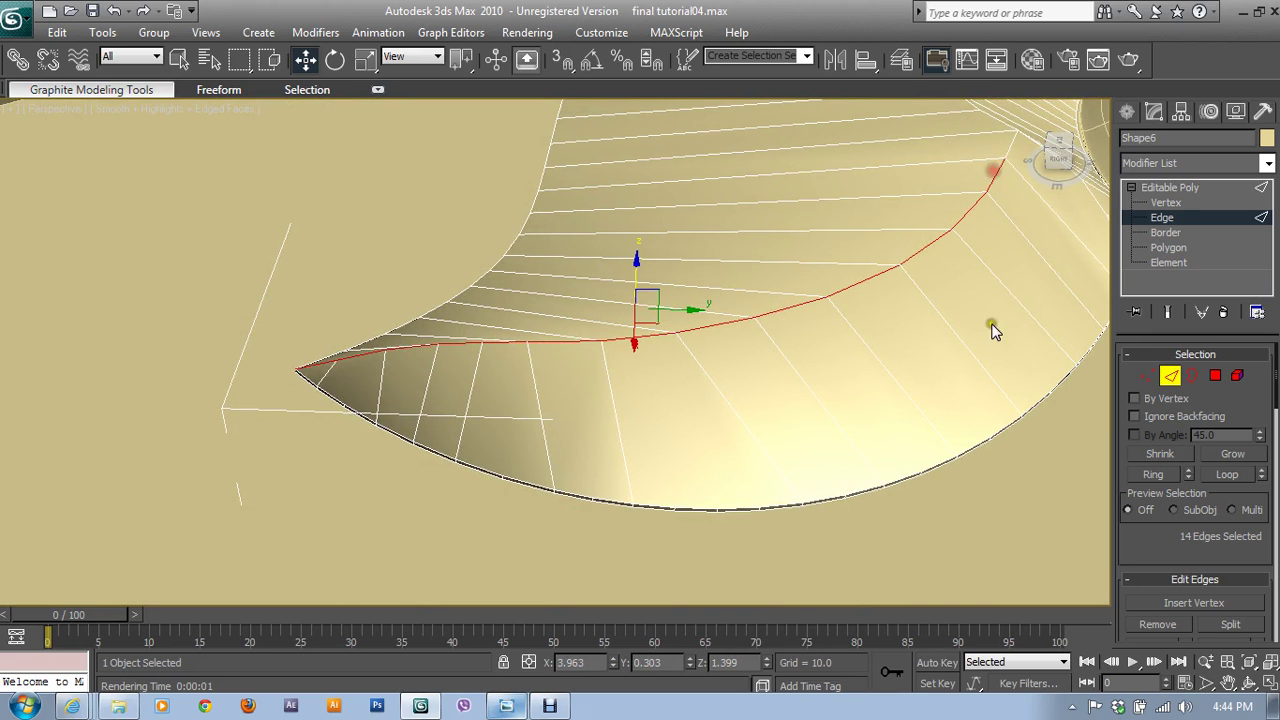
- Continue the ridge loop selection past the bend and along the rim
{"action": "mouse_move", "coordinate": [991, 323]}
{"action": "middle_mouse_down", "text": "alt"}
{"action": "mouse_move", "coordinate": [773, 459]}
{"action": "mouse_move", "coordinate": [823, 383]}
{"action": "mouse_move", "coordinate": [491, 366]}
{"action": "middle_mouse_up", "text": "alt"}
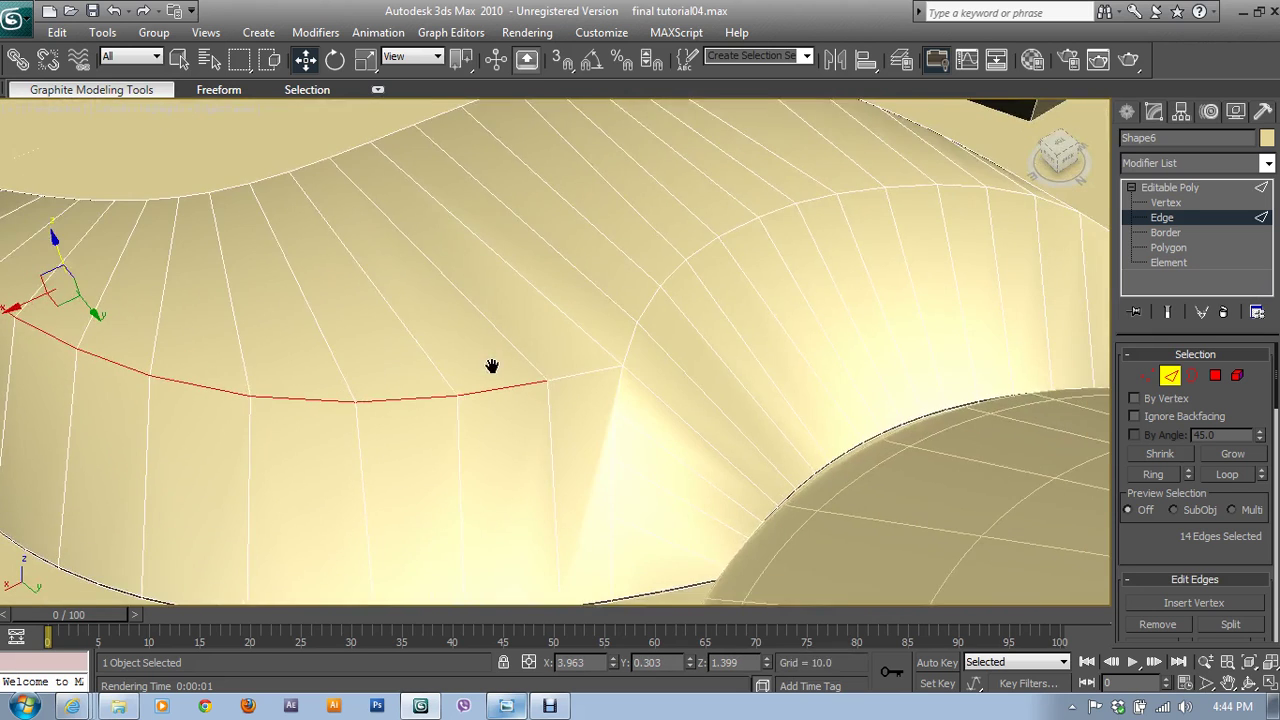
{"action": "left_click", "coordinate": [576, 377], "text": "ctrl"}
{"action": "left_click", "coordinate": [627, 340], "text": "ctrl"}
{"action": "left_click", "coordinate": [646, 301], "text": "ctrl"}
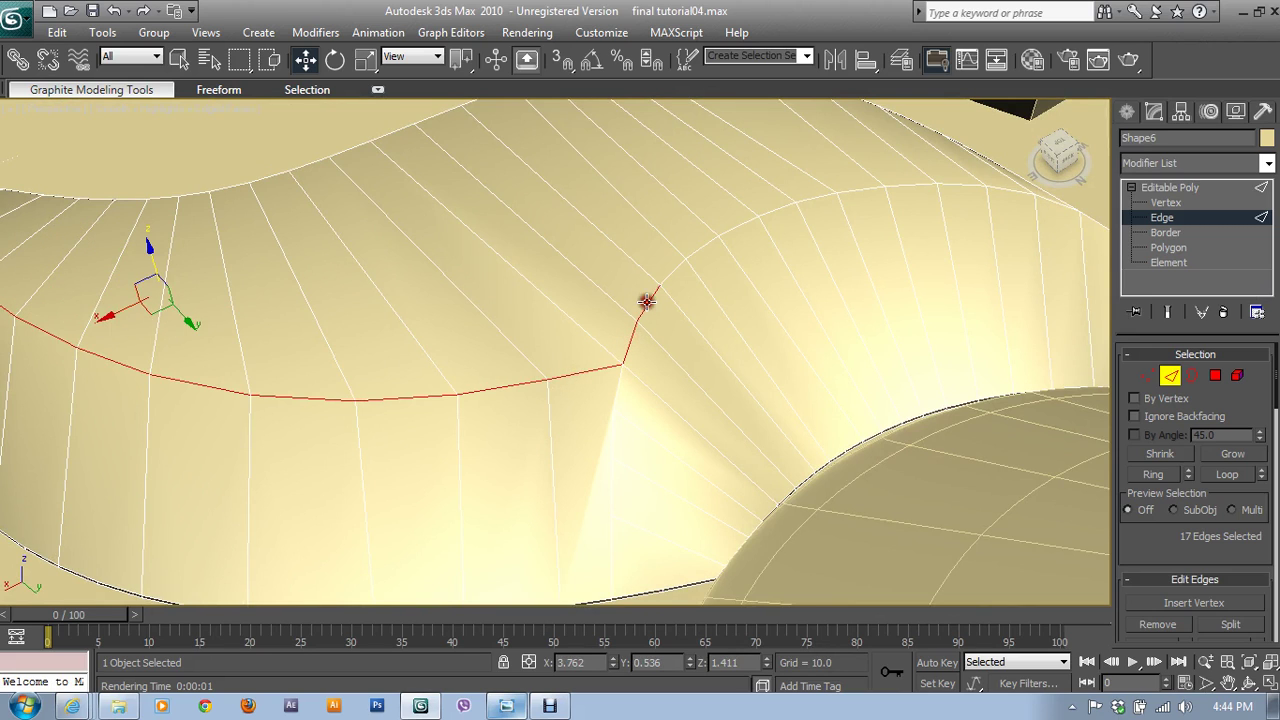
{"action": "left_click", "coordinate": [678, 266], "text": "ctrl"}
{"action": "left_click", "coordinate": [704, 250], "text": "ctrl"}
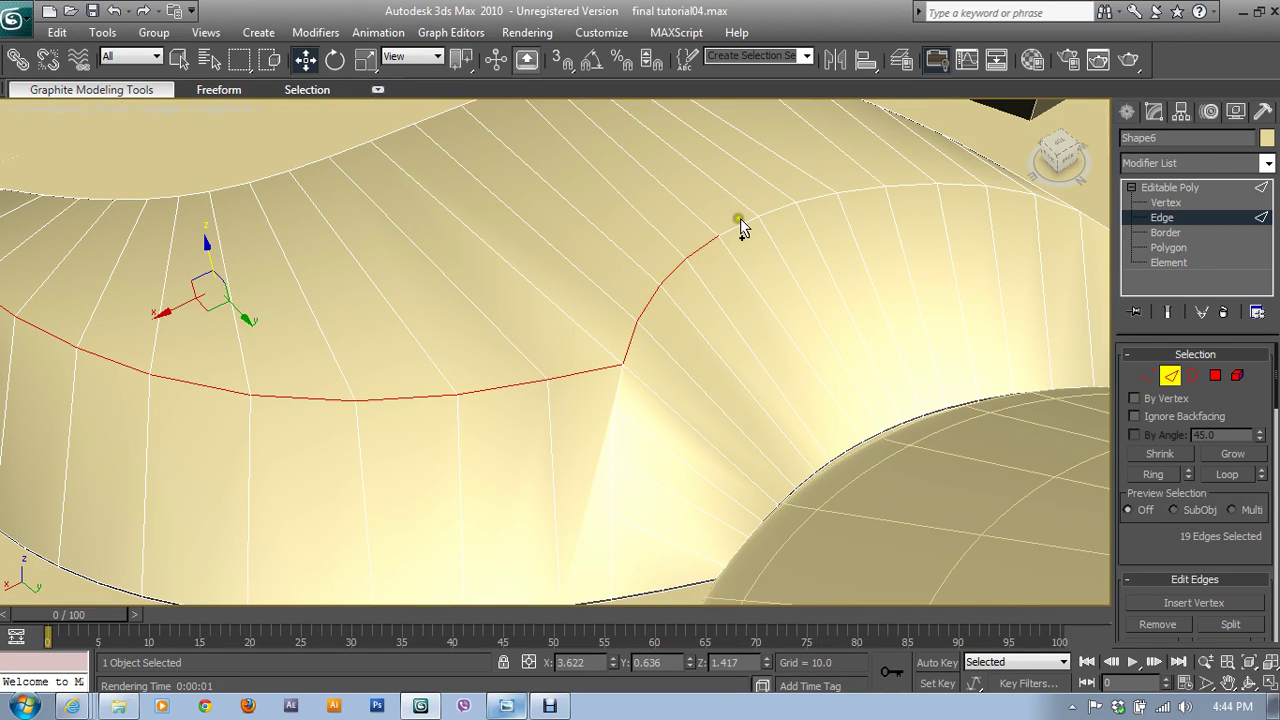
{"action": "left_click", "coordinate": [739, 223], "text": "ctrl"}
{"action": "left_click", "coordinate": [776, 208], "text": "ctrl"}
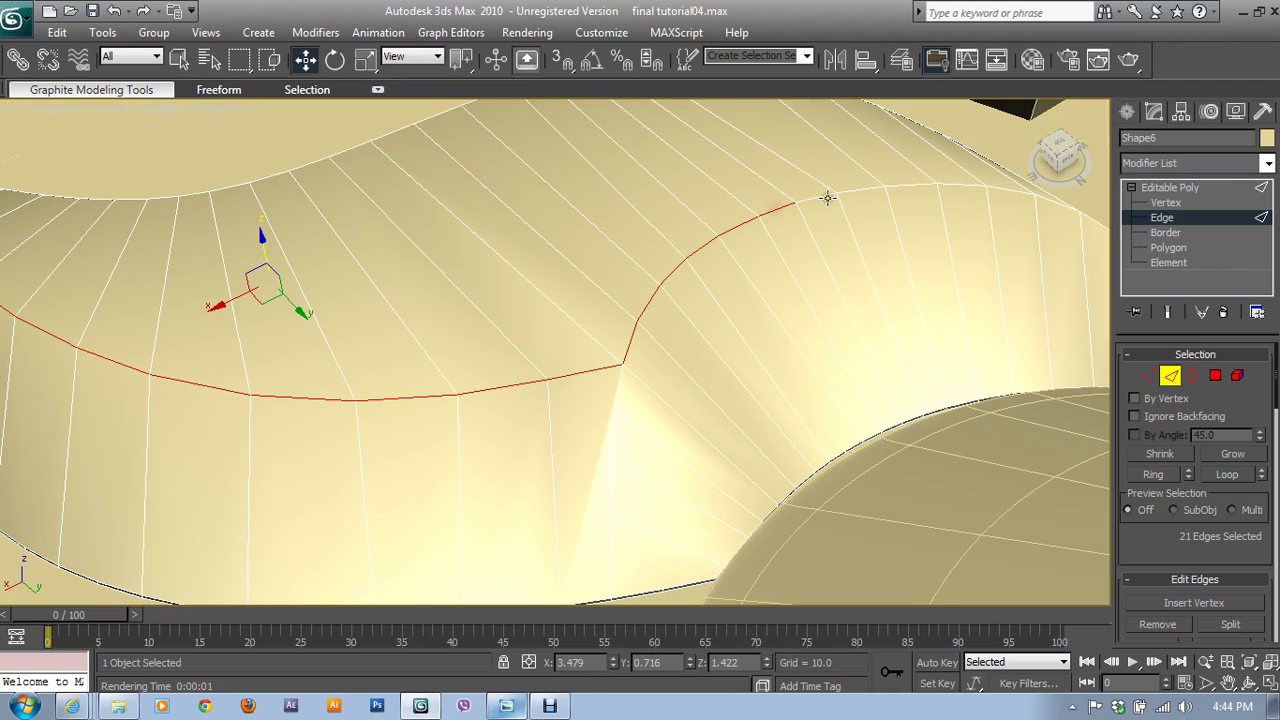
{"action": "left_click", "coordinate": [826, 197], "text": "ctrl"}
{"action": "left_click", "coordinate": [858, 192], "text": "ctrl"}
{"action": "left_click", "coordinate": [915, 186], "text": "ctrl"}
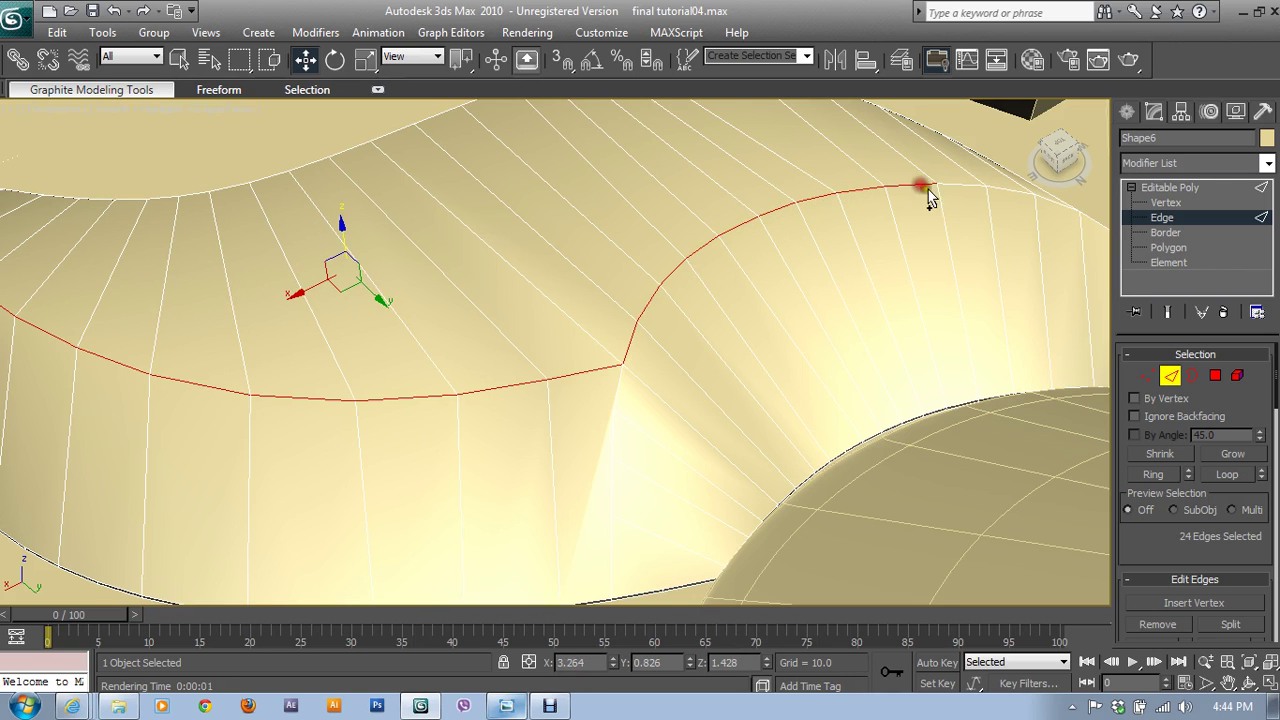
{"action": "left_click", "coordinate": [964, 186], "text": "ctrl"}
{"action": "left_click", "coordinate": [997, 191], "text": "ctrl"}
- Add the last edges down the curving rim, reaching 31 selected edges
{"action": "mouse_move", "coordinate": [997, 191]}
{"action": "middle_mouse_down"}
{"action": "mouse_move", "coordinate": [954, 245]}
{"action": "mouse_move", "coordinate": [543, 309]}
{"action": "mouse_move", "coordinate": [546, 272]}
{"action": "middle_mouse_up"}
{"action": "left_click", "coordinate": [563, 268], "text": "ctrl"}
{"action": "left_click", "coordinate": [585, 300], "text": "ctrl"}
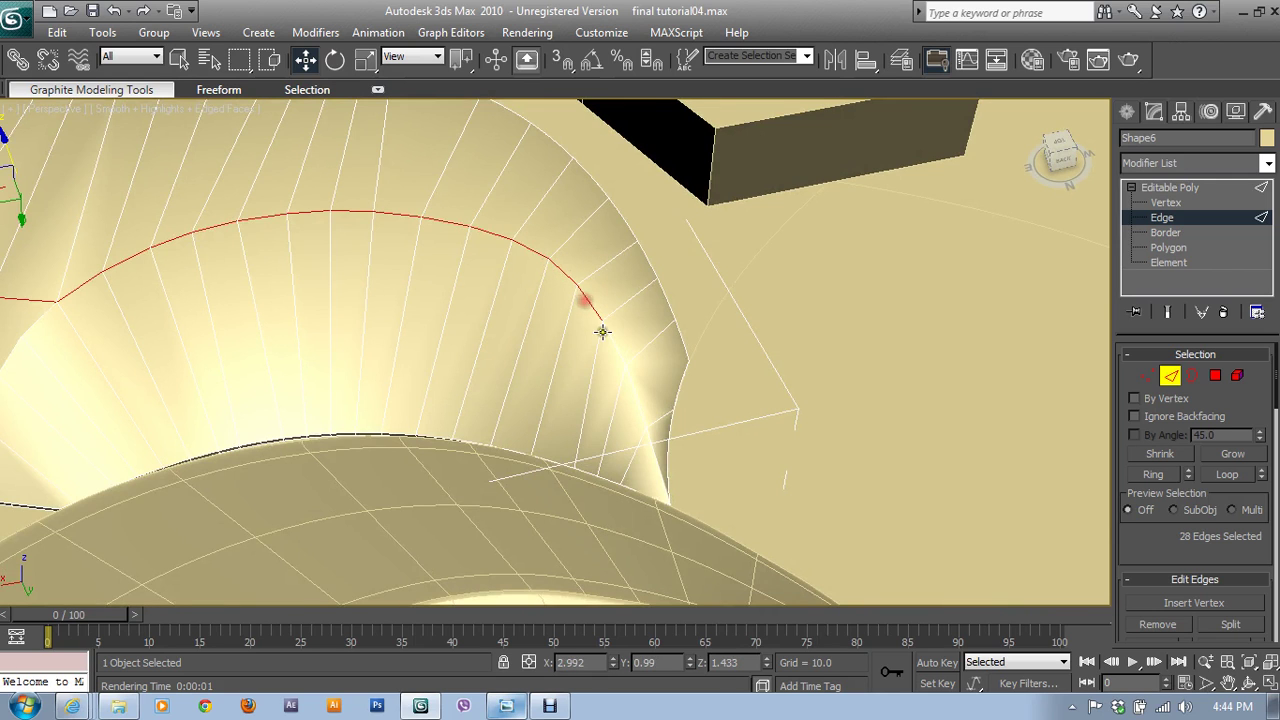
{"action": "left_click", "coordinate": [612, 338], "text": "ctrl"}
{"action": "left_click", "coordinate": [634, 392], "text": "ctrl"}
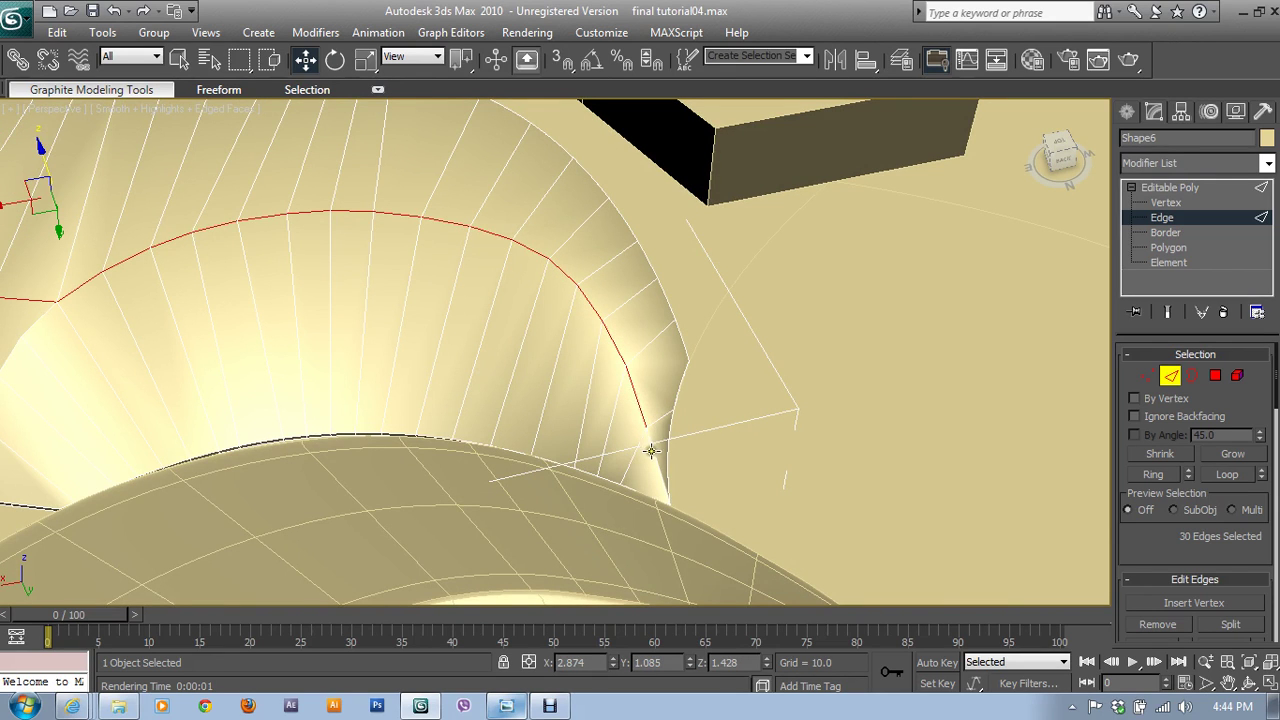
{"action": "left_click", "coordinate": [652, 456], "text": "ctrl"}
{"action": "mouse_move", "coordinate": [654, 449]}
{"action": "middle_mouse_down", "text": "alt"}
{"action": "mouse_move", "coordinate": [571, 403]}
{"action": "mouse_move", "coordinate": [536, 401]}
{"action": "middle_mouse_up", "text": "alt"}
- Maximize the Perspective viewport and extend the edge selection with Loop
{"action": "key", "text": "alt+w"}
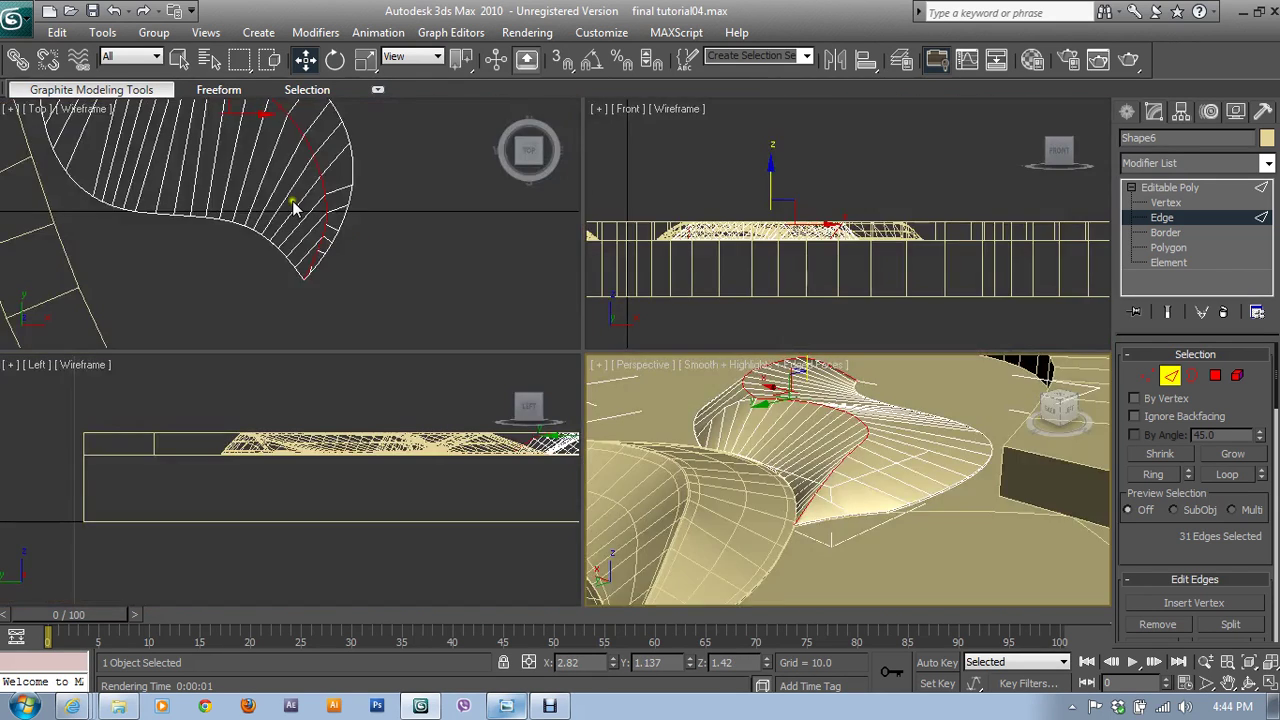
{"action": "scroll", "coordinate": [371, 294], "scroll_direction": "down", "scroll_amount": 3}
{"action": "key", "text": "alt+w"}
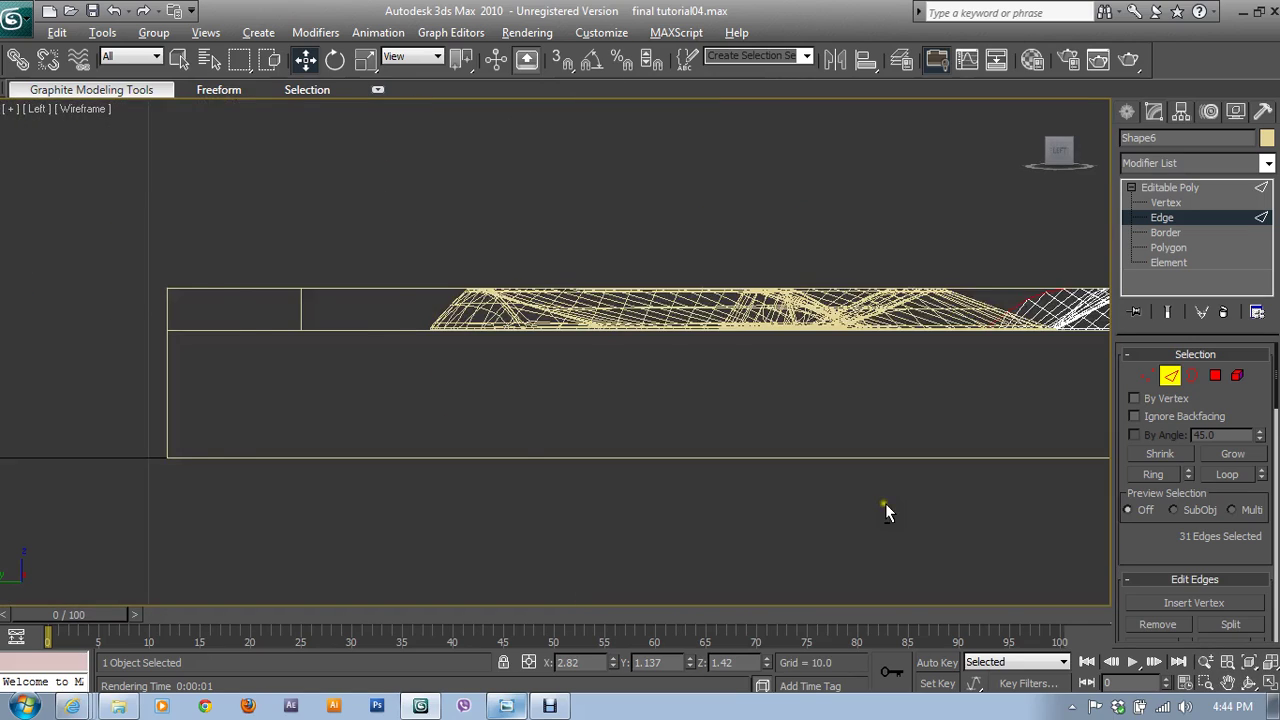
{"action": "key", "text": "alt+w"}
{"action": "right_click", "coordinate": [886, 509]}
{"action": "key", "text": "alt+w"}
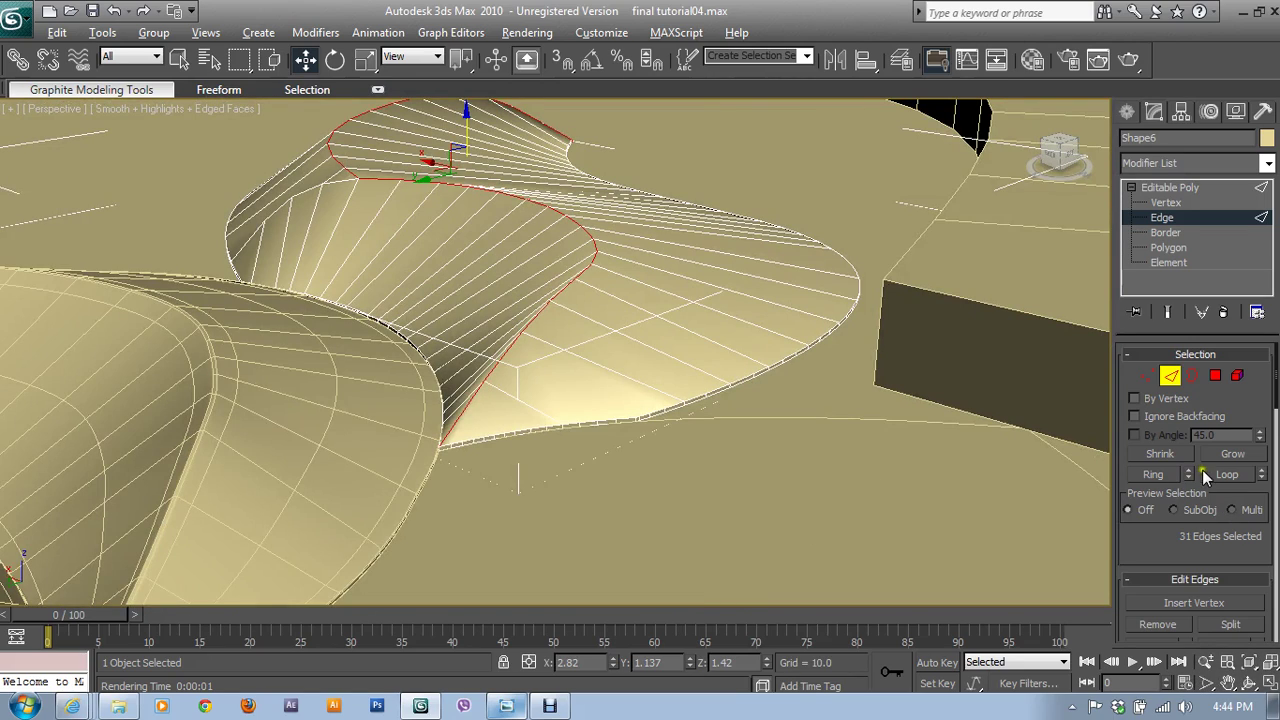
{"action": "left_click", "coordinate": [1215, 478]}
{"action": "scroll", "coordinate": [504, 509], "scroll_direction": "up", "scroll_amount": 2}
{"action": "scroll", "coordinate": [600, 420], "scroll_direction": "up", "scroll_amount": 1}
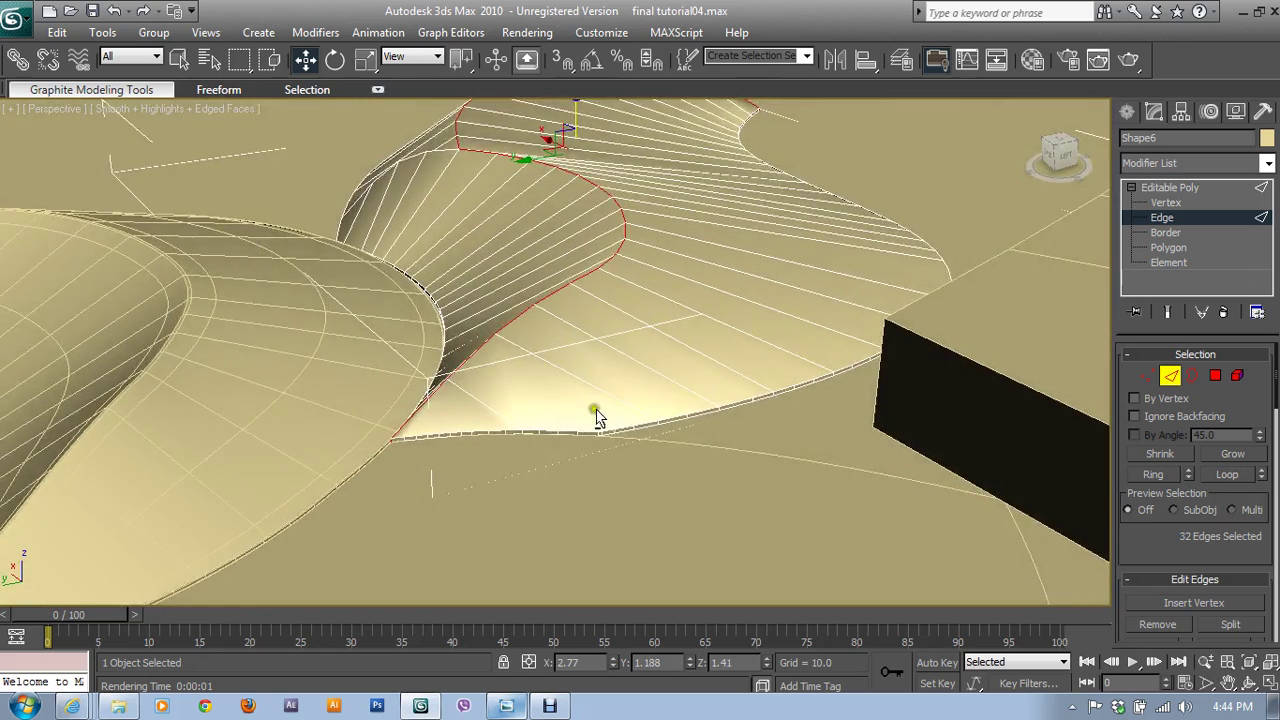
{"action": "scroll", "coordinate": [600, 420], "scroll_direction": "up", "scroll_amount": 2}
{"action": "mouse_move", "coordinate": [640, 449]}
{"action": "middle_mouse_down"}
{"action": "mouse_move", "coordinate": [647, 407]}
{"action": "mouse_move", "coordinate": [696, 465]}
{"action": "middle_mouse_up"}
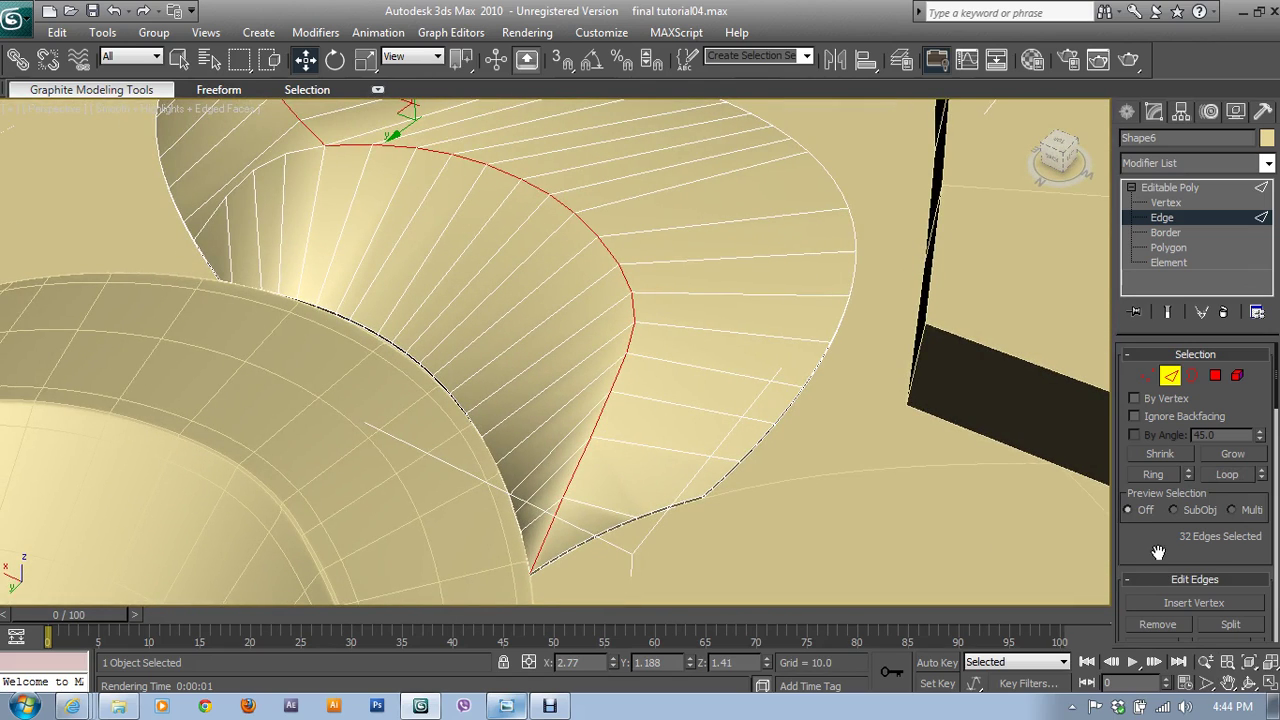
{"action": "left_click_drag", "start_coordinate": [1157, 552], "coordinate": [1177, 510]}
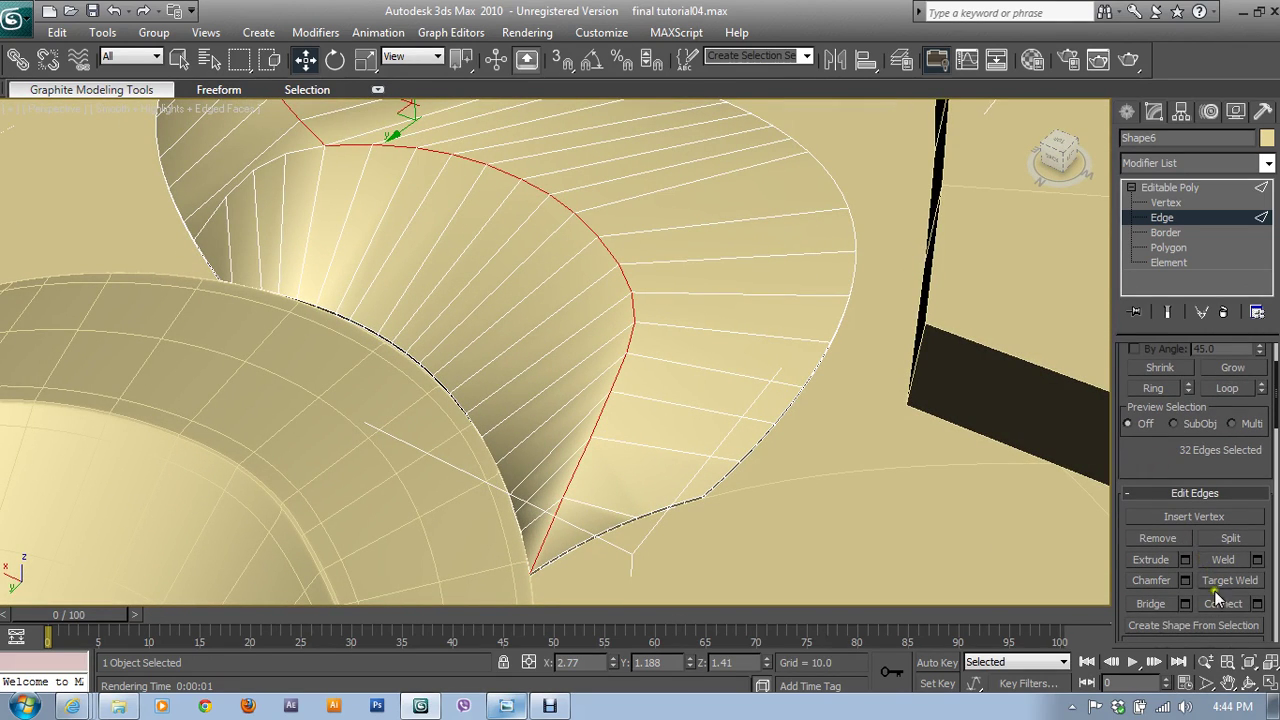
{"action": "mouse_move", "coordinate": [700, 400]}
{"action": "middle_mouse_down", "text": "alt"}
{"action": "mouse_move", "coordinate": [614, 337]}
{"action": "mouse_move", "coordinate": [689, 357]}
{"action": "mouse_move", "coordinate": [569, 371]}
{"action": "mouse_move", "coordinate": [406, 327]}
{"action": "middle_mouse_up", "text": "alt"}
{"action": "scroll", "coordinate": [406, 327], "scroll_direction": "up", "scroll_amount": 3}
- Add the remaining four edges down to the lower border, totalling 36 edges
{"action": "left_click", "coordinate": [250, 299], "text": "ctrl"}
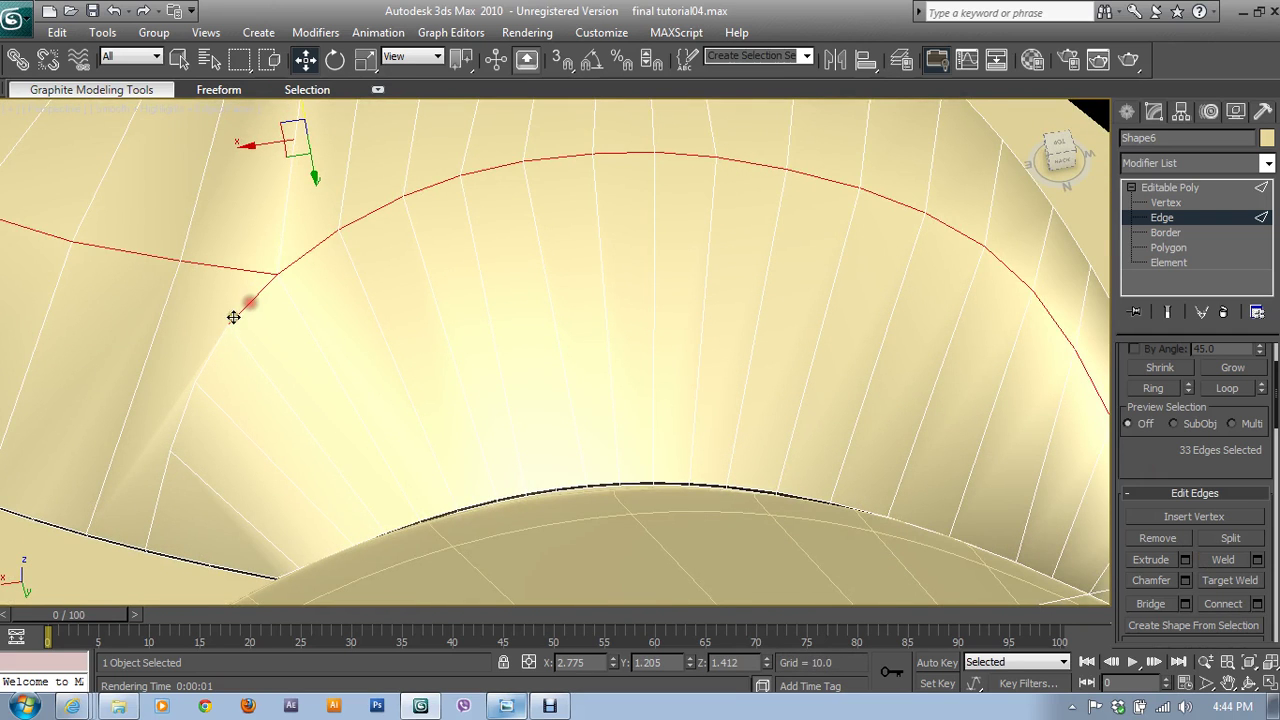
{"action": "left_click", "coordinate": [209, 349], "text": "ctrl"}
{"action": "left_click", "coordinate": [187, 406], "text": "ctrl"}
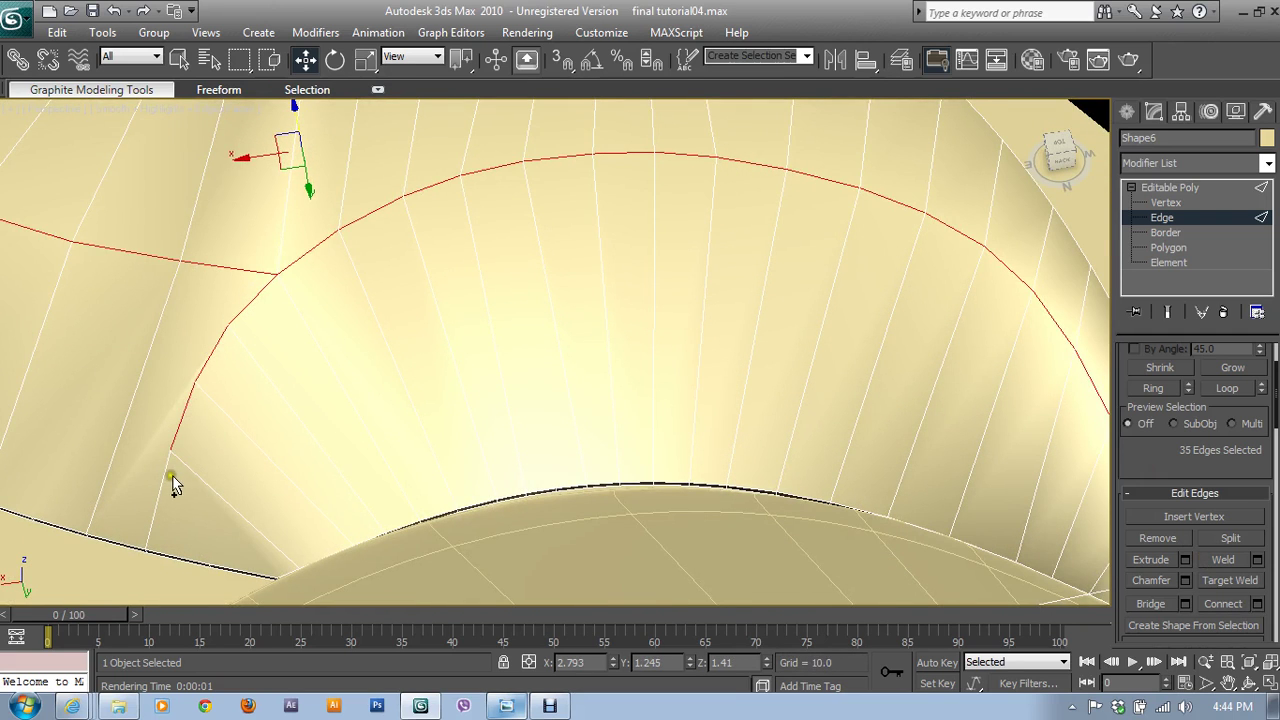
{"action": "left_click", "coordinate": [163, 474], "text": "ctrl"}
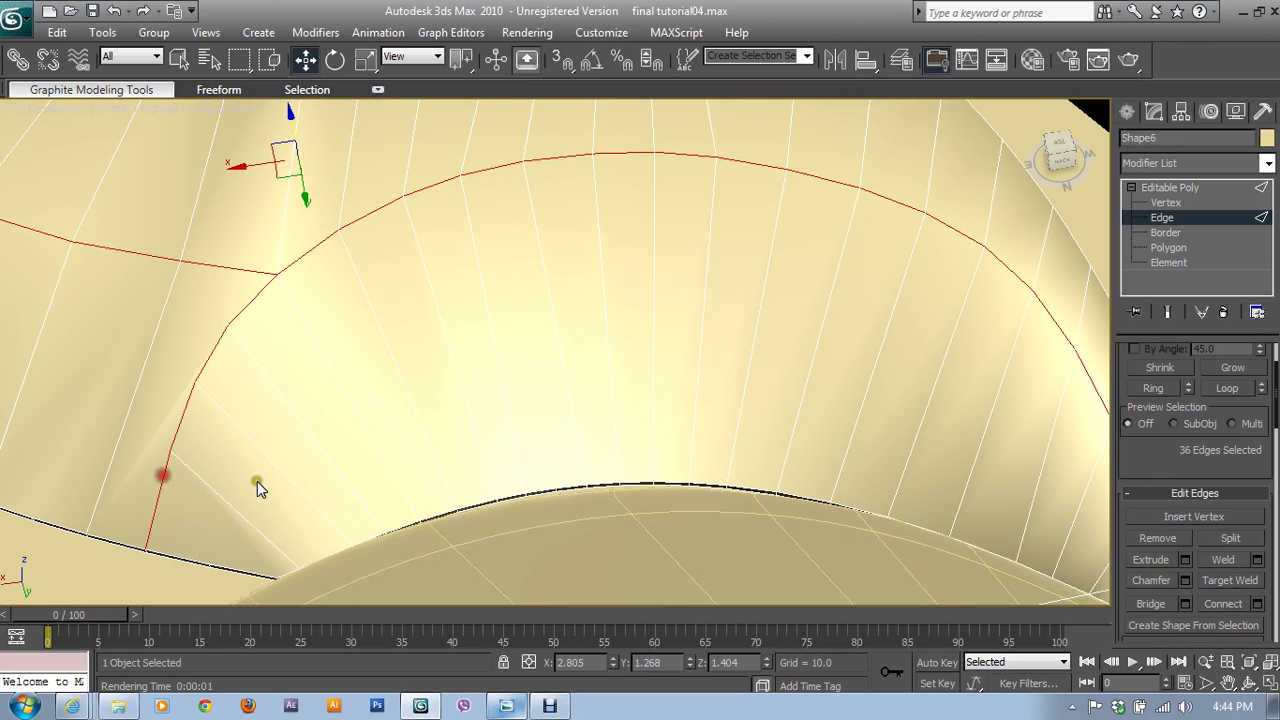
- Chamfer the 36-edge ridge loop by 0.002 with 1 segment, doubling it to 72 edges
{"action": "left_click", "coordinate": [1186, 581]}
{"action": "left_click_drag", "start_coordinate": [751, 287], "coordinate": [777, 400]}
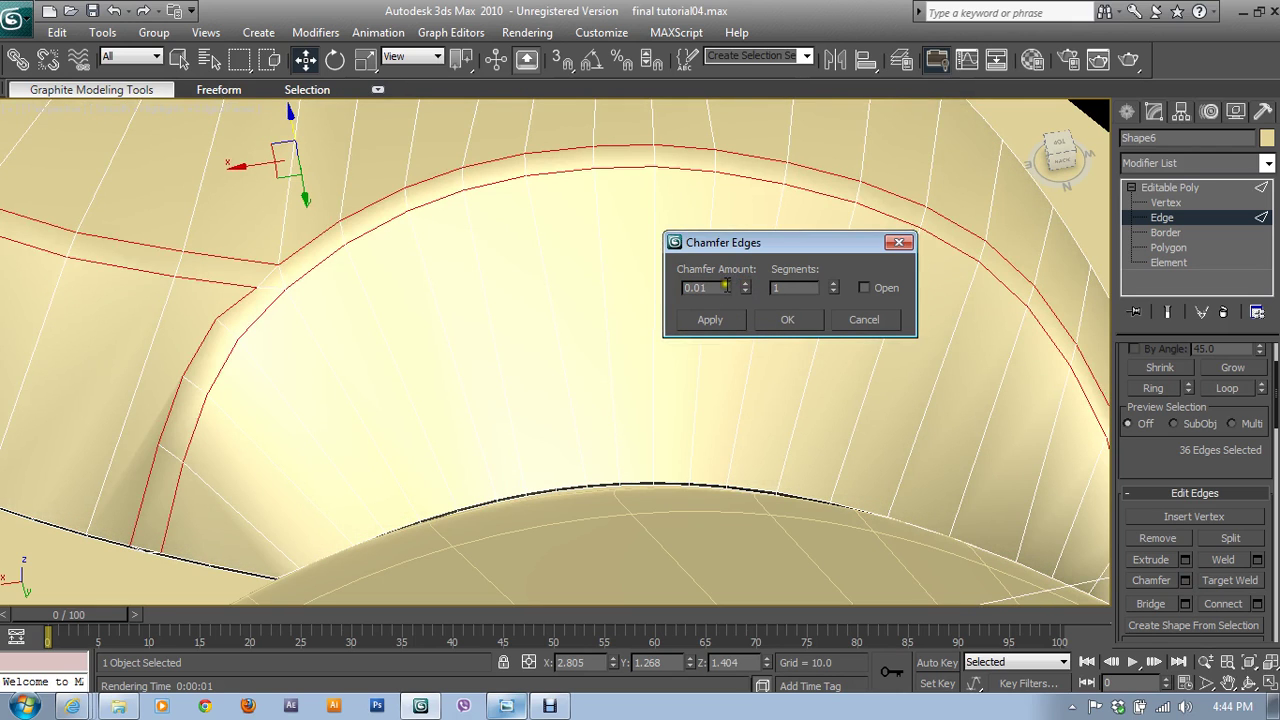
{"action": "left_click_drag", "start_coordinate": [727, 287], "coordinate": [701, 287]}
{"action": "type", "text": "0.002"}
{"action": "left_click", "coordinate": [805, 288]}
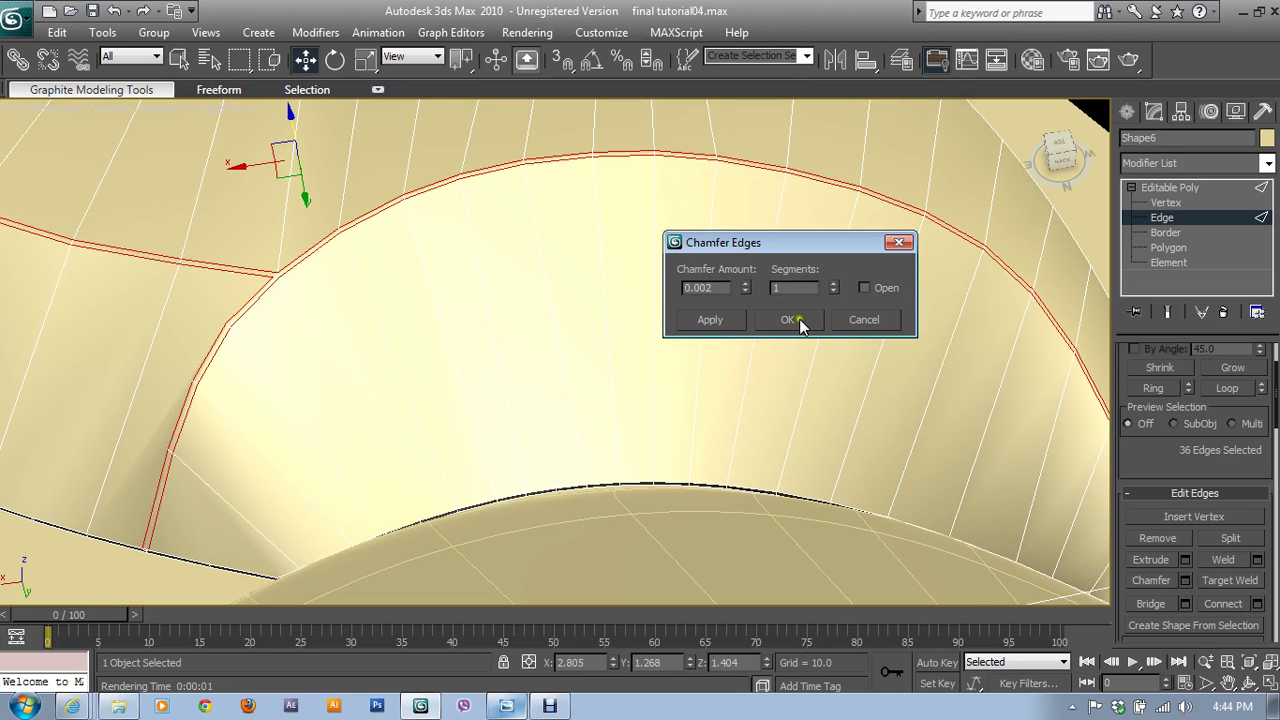
{"action": "left_click", "coordinate": [792, 319]}
{"action": "mouse_move", "coordinate": [836, 278]}
{"action": "middle_mouse_down", "text": "alt"}
{"action": "mouse_move", "coordinate": [543, 263]}
{"action": "mouse_move", "coordinate": [820, 283]}
{"action": "middle_mouse_up", "text": "alt"}
{"action": "scroll", "coordinate": [640, 300], "scroll_direction": "up", "scroll_amount": 2}
{"action": "scroll", "coordinate": [640, 300], "scroll_direction": "up", "scroll_amount": 2}
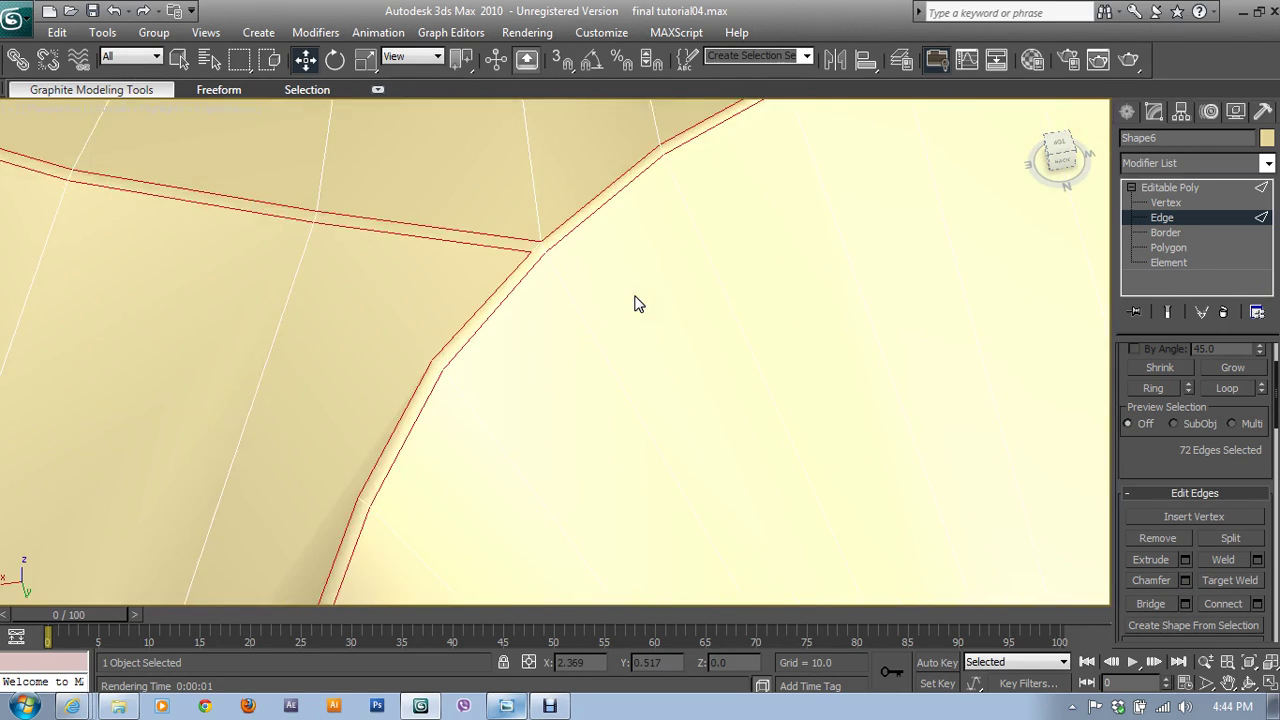
- Select the edge ring across the chamfer strip and connect it with 2 edge loops, pinch 90
{"action": "left_click", "coordinate": [543, 247]}
{"action": "left_click", "coordinate": [1153, 388]}
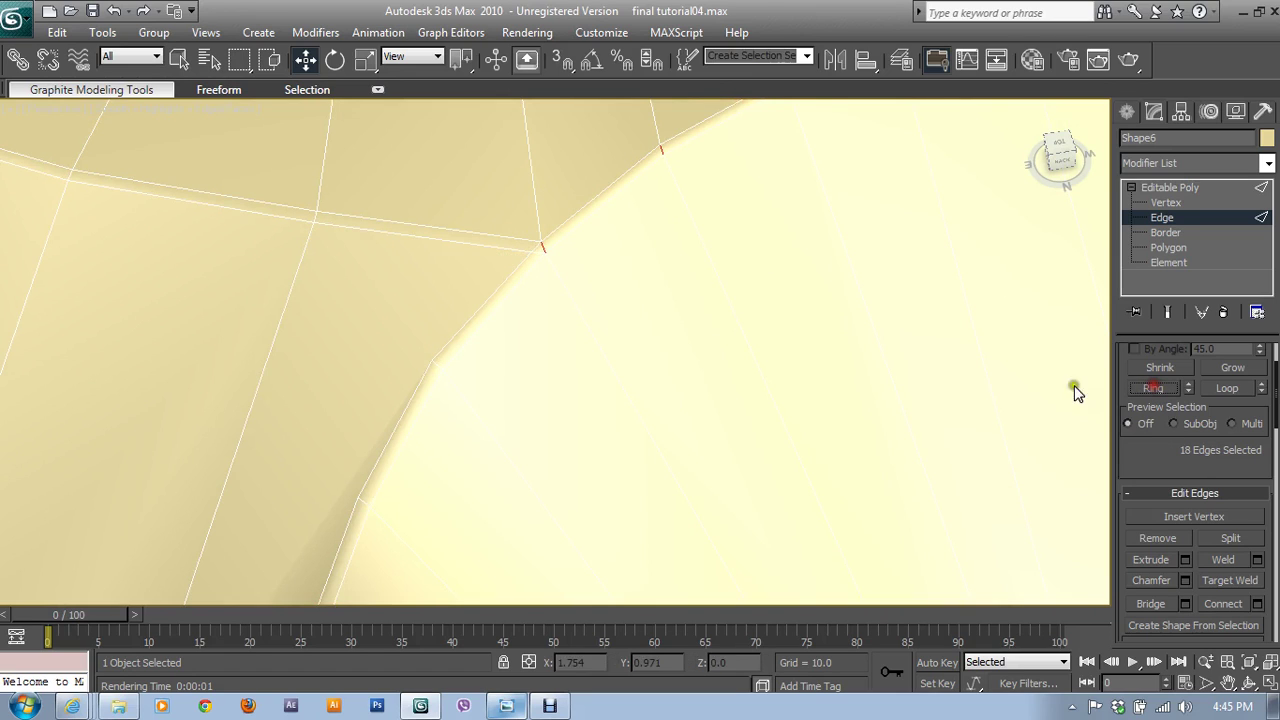
{"action": "left_click", "coordinate": [535, 248], "text": "ctrl"}
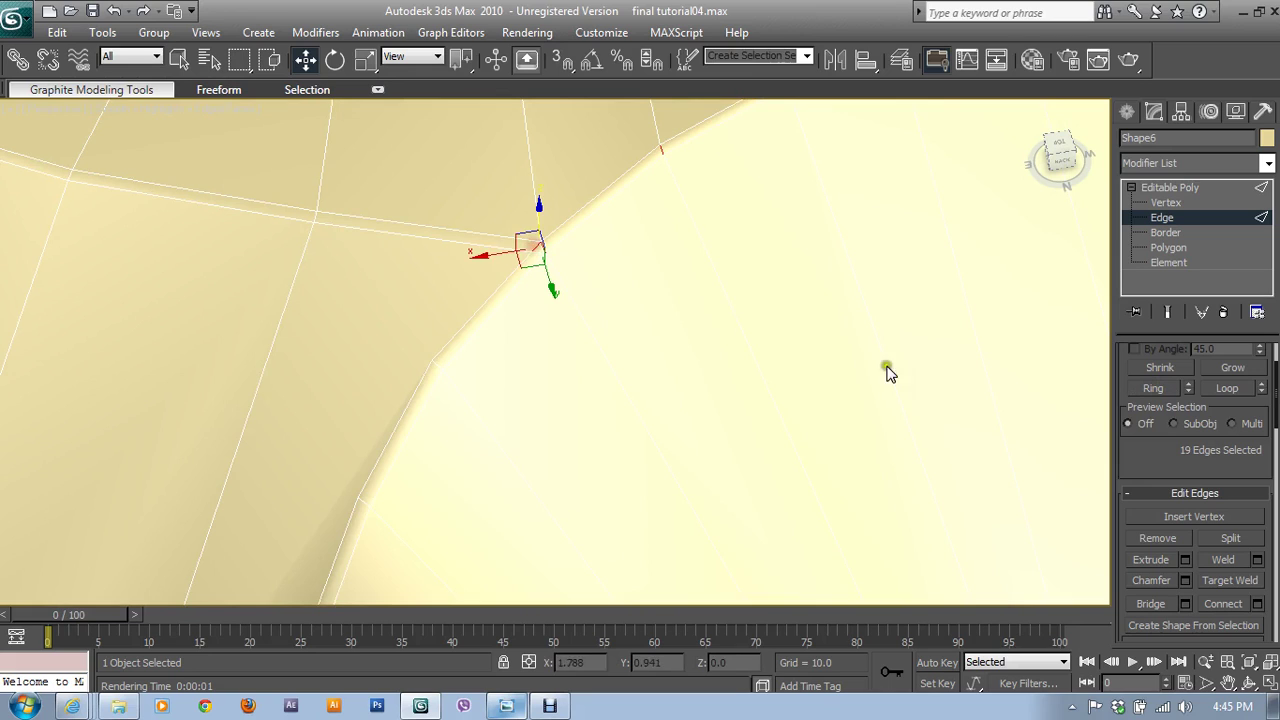
{"action": "left_click", "coordinate": [1160, 390]}
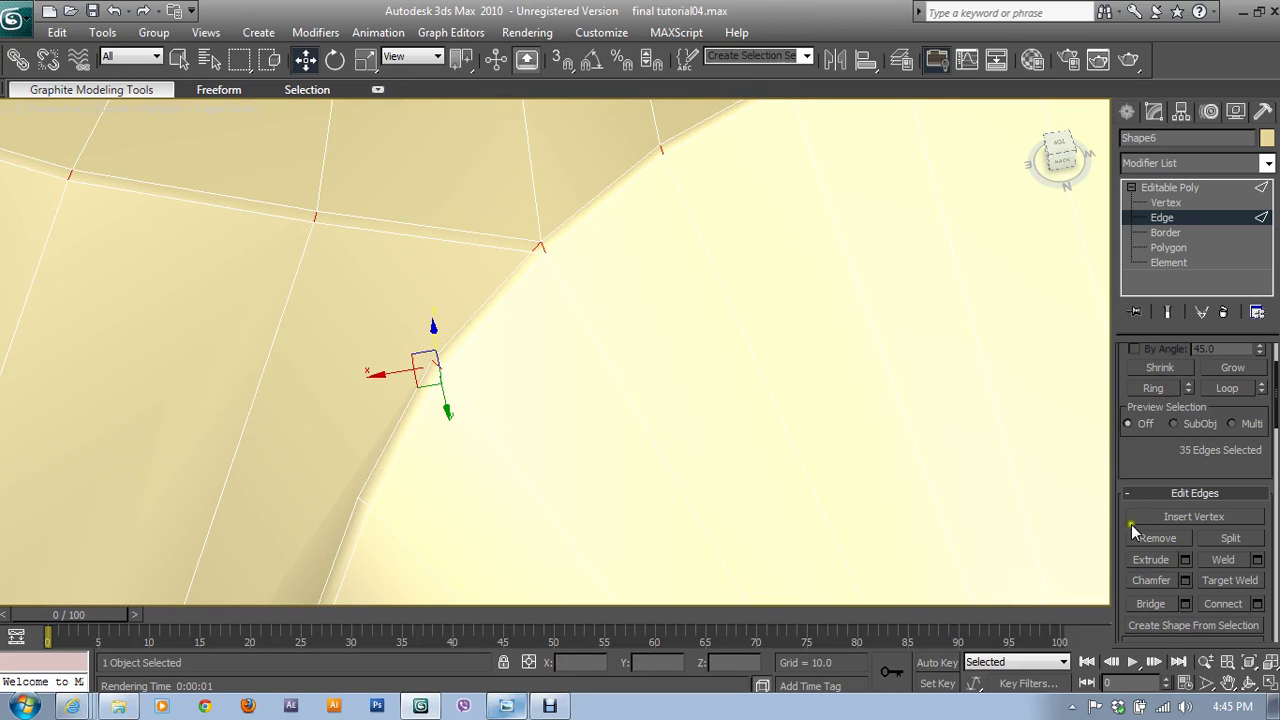
{"action": "left_click", "coordinate": [1155, 390]}
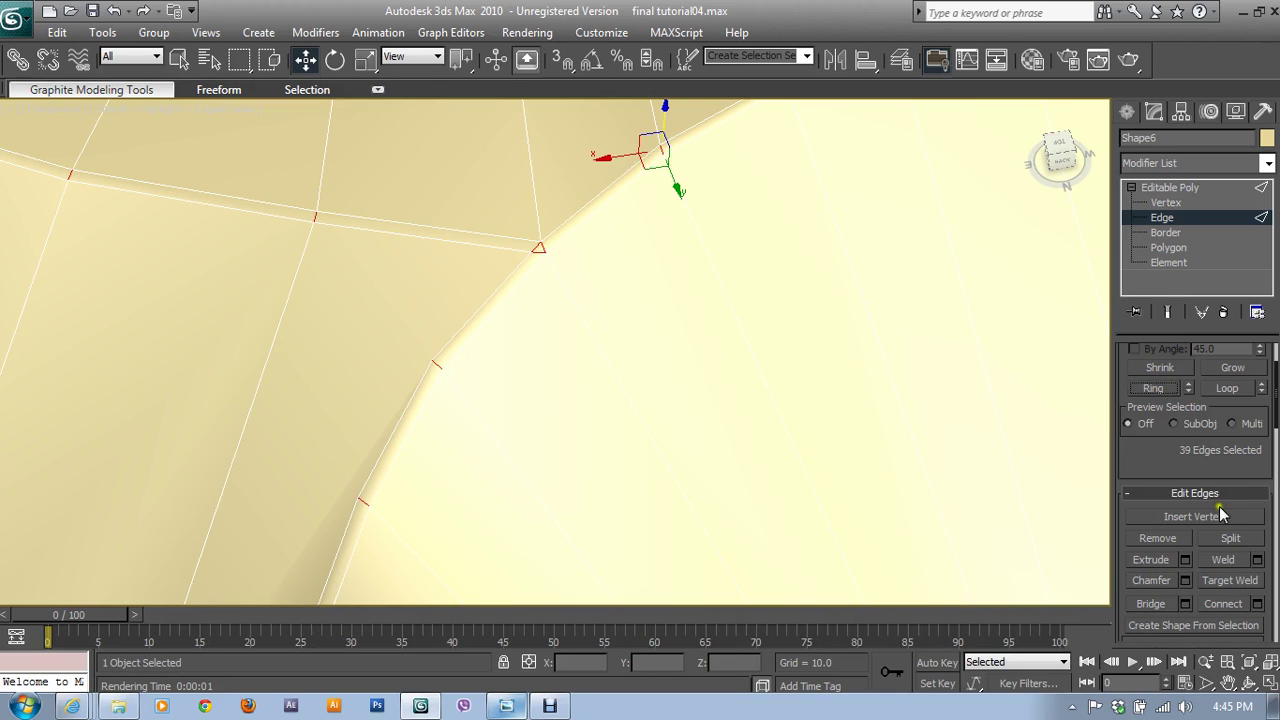
{"action": "left_click", "coordinate": [1257, 604]}
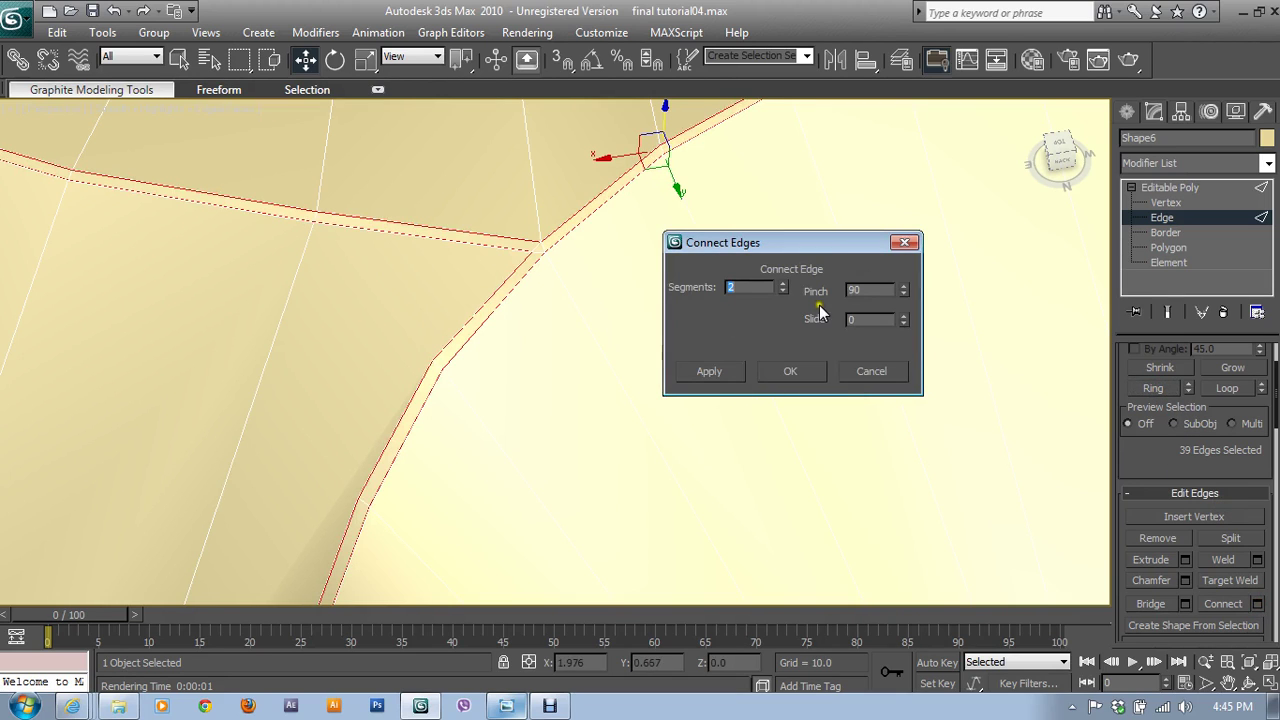
{"action": "left_click", "coordinate": [790, 371]}
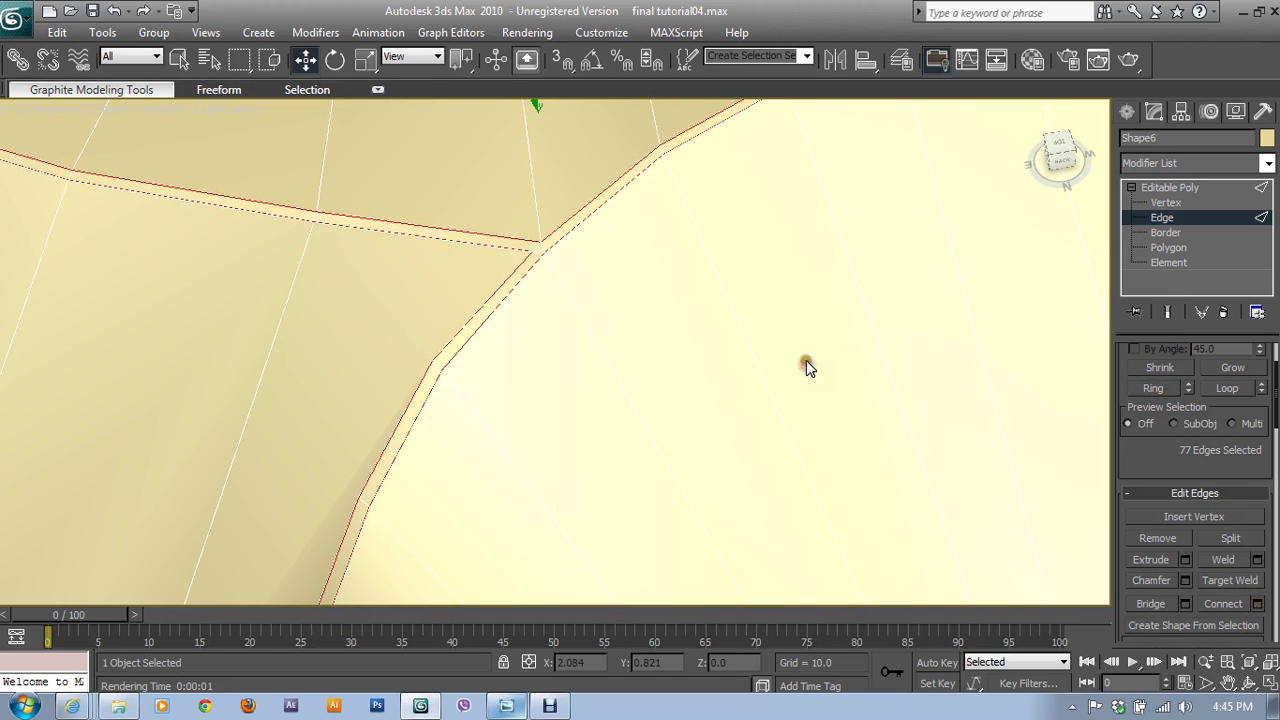
{"action": "scroll", "coordinate": [780, 370], "scroll_direction": "down", "scroll_amount": 3}
{"action": "mouse_move", "coordinate": [749, 380]}
{"action": "middle_mouse_down", "text": "alt"}
{"action": "mouse_move", "coordinate": [780, 349]}
{"action": "mouse_move", "coordinate": [663, 309]}
{"action": "mouse_move", "coordinate": [371, 247]}
{"action": "middle_mouse_up", "text": "alt"}
{"action": "left_click", "coordinate": [1160, 217]}
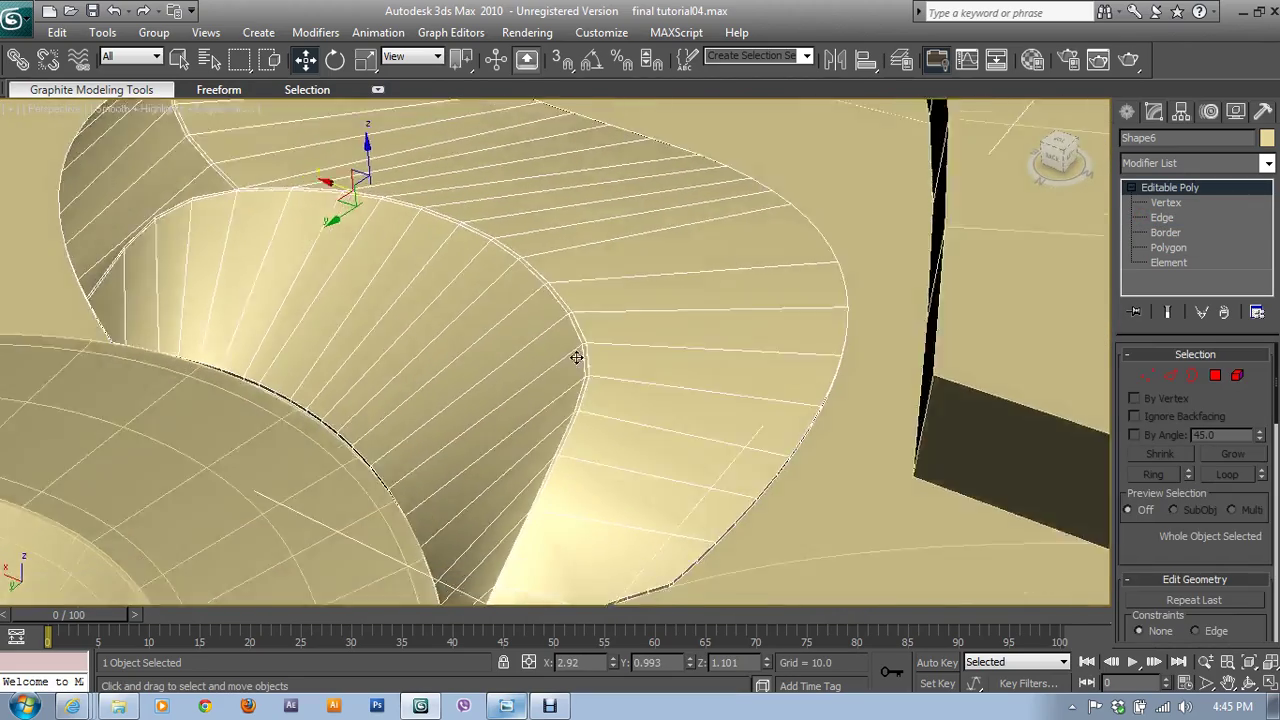
{"action": "middle_click_drag", "start_coordinate": [577, 357], "coordinate": [532, 329], "text": "alt"}
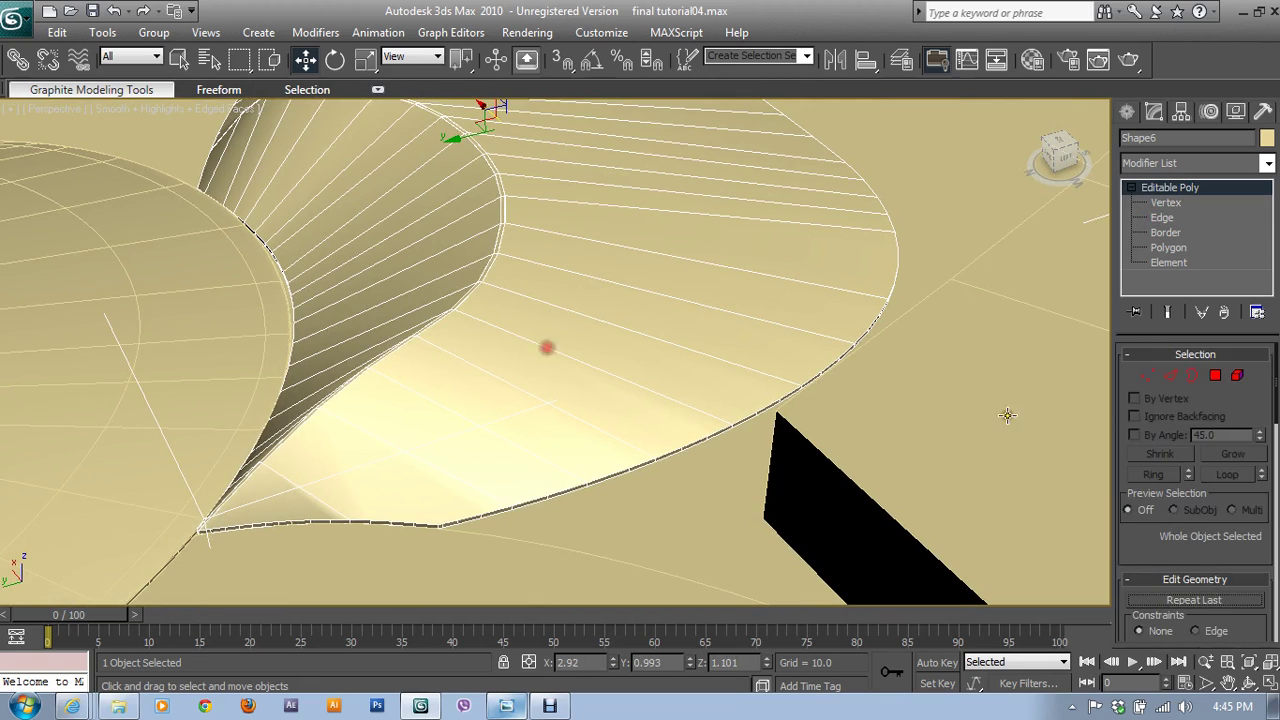
{"action": "left_click", "coordinate": [1170, 375]}
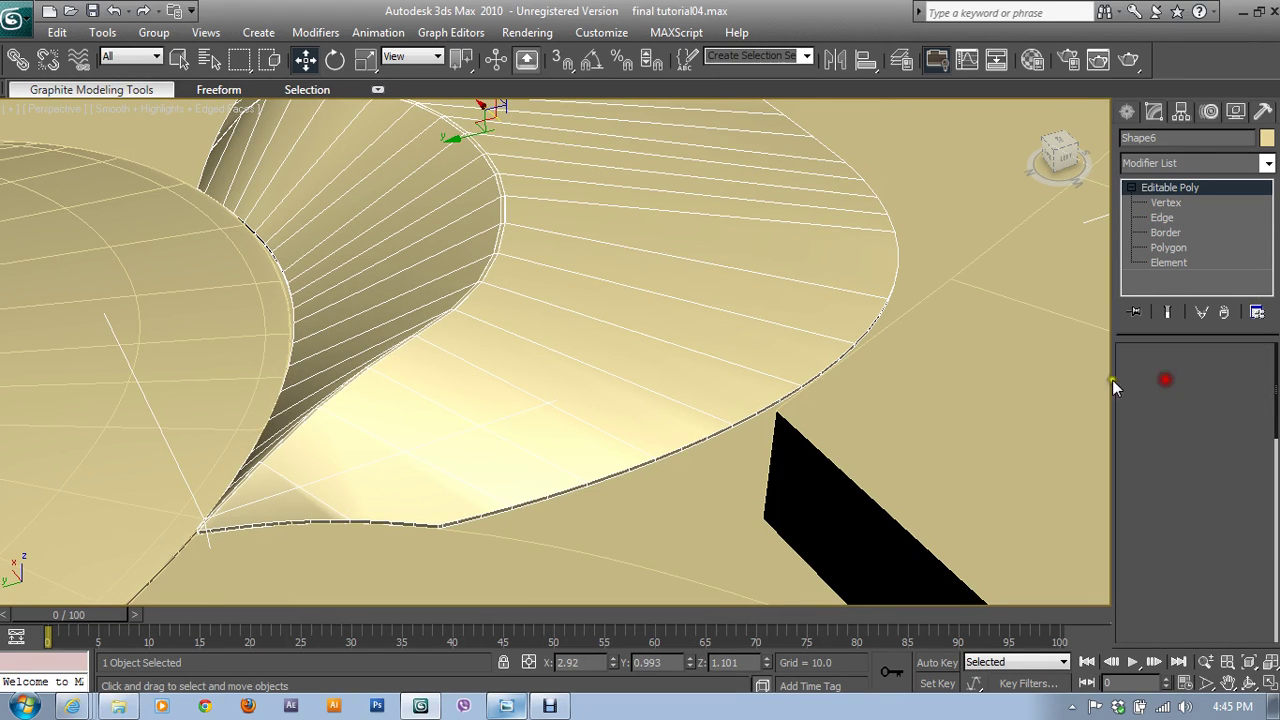
{"action": "left_click", "coordinate": [534, 355]}
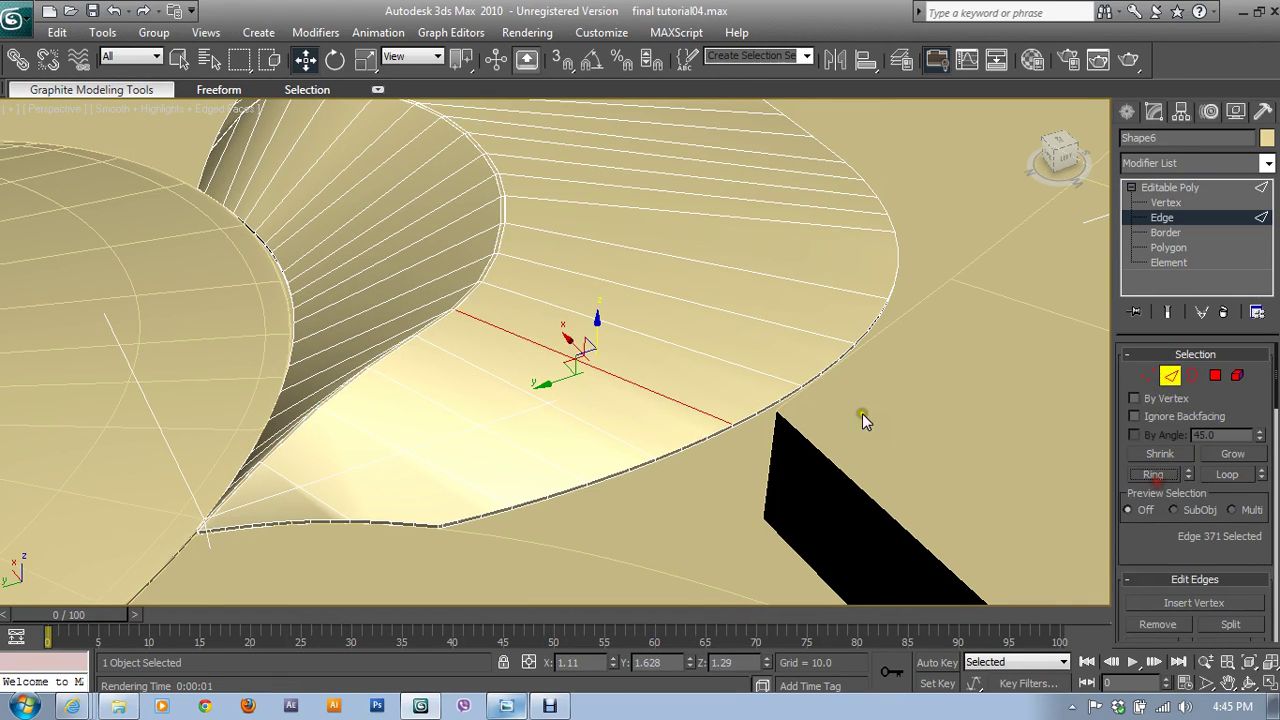
{"action": "key", "text": "alt+w"}
{"action": "scroll", "coordinate": [297, 269], "scroll_direction": "up", "scroll_amount": 2}
{"action": "key", "text": "alt+w"}
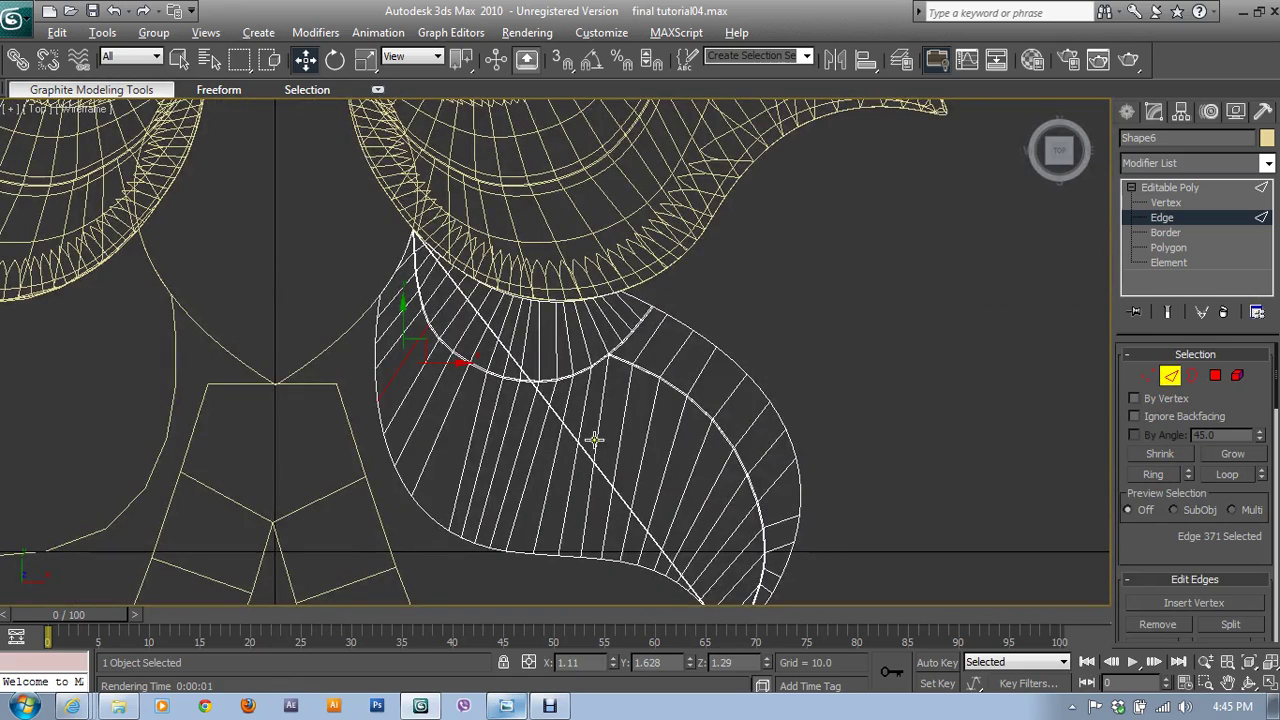
{"action": "mouse_move", "coordinate": [594, 440]}
{"action": "middle_mouse_down"}
{"action": "mouse_move", "coordinate": [586, 394]}
{"action": "mouse_move", "coordinate": [519, 262]}
{"action": "middle_mouse_up"}
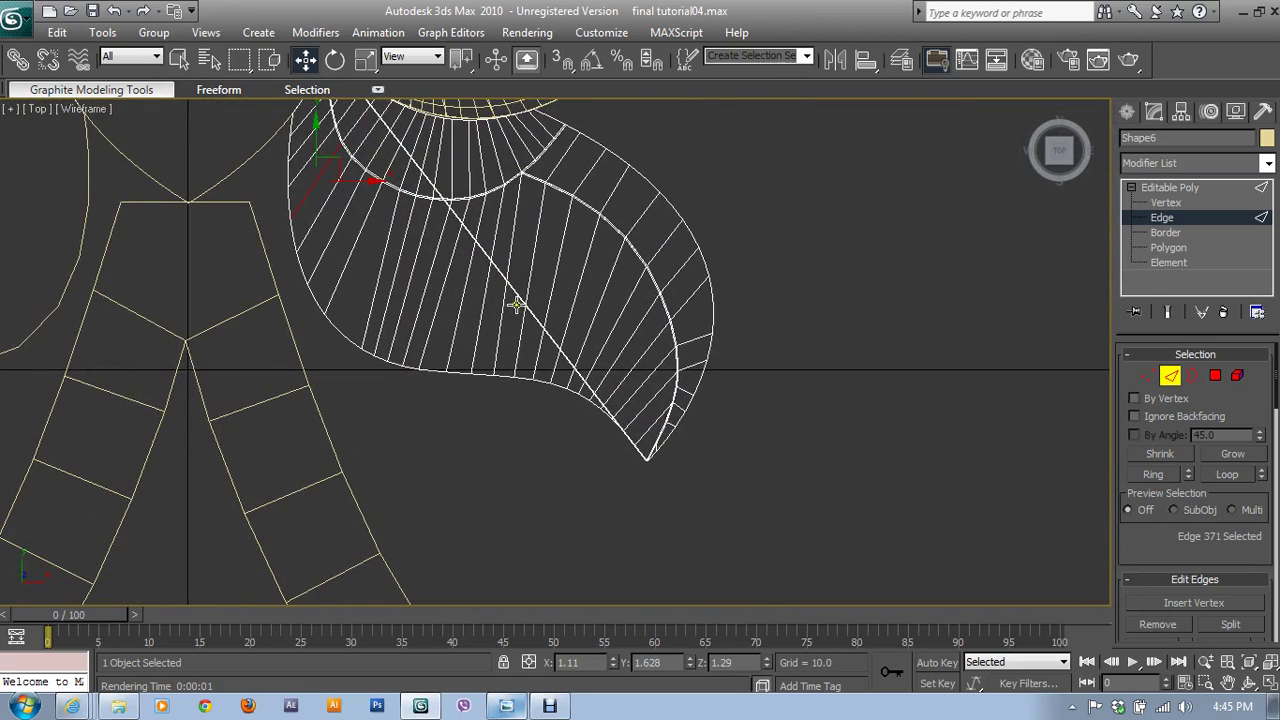
{"action": "key", "text": "alt+w"}
{"action": "key", "text": "alt+w"}
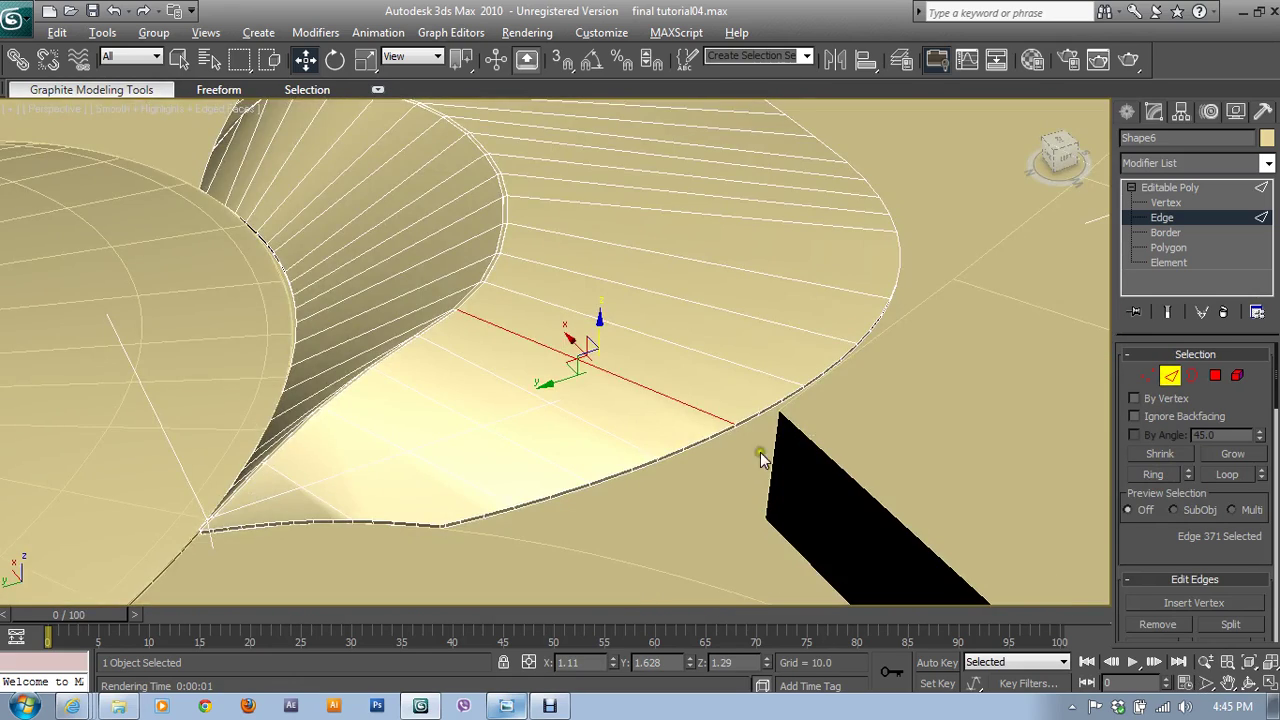
{"action": "left_click", "coordinate": [1170, 375]}
{"action": "mouse_move", "coordinate": [896, 404]}
{"action": "middle_mouse_down", "text": "alt"}
{"action": "mouse_move", "coordinate": [625, 440]}
{"action": "mouse_move", "coordinate": [615, 467]}
{"action": "middle_mouse_up", "text": "alt"}
- Hide Shape1 and select the leaf-shaped Shape6
{"action": "right_click", "coordinate": [614, 403]}
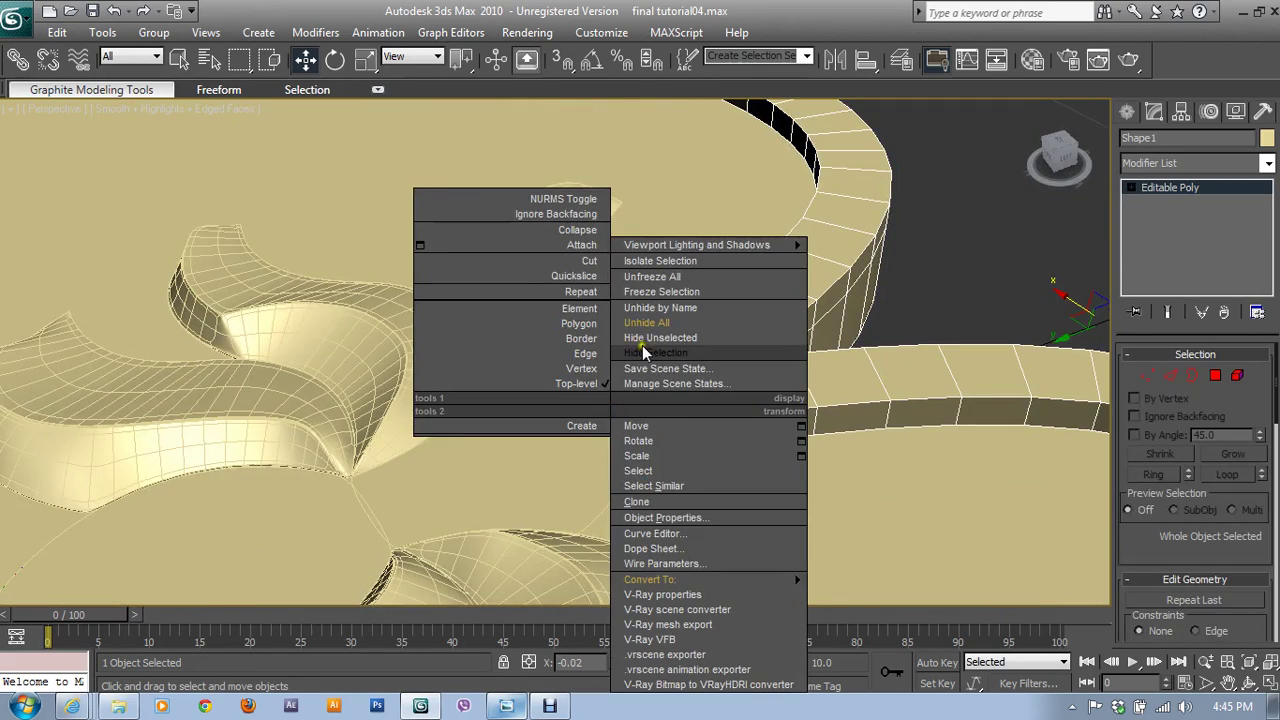
{"action": "left_click", "coordinate": [645, 352]}
{"action": "mouse_move", "coordinate": [643, 406]}
{"action": "middle_mouse_down", "text": "alt"}
{"action": "mouse_move", "coordinate": [451, 246]}
{"action": "mouse_move", "coordinate": [491, 240]}
{"action": "middle_mouse_up", "text": "alt"}
{"action": "scroll", "coordinate": [480, 360], "scroll_direction": "up", "scroll_amount": 3}
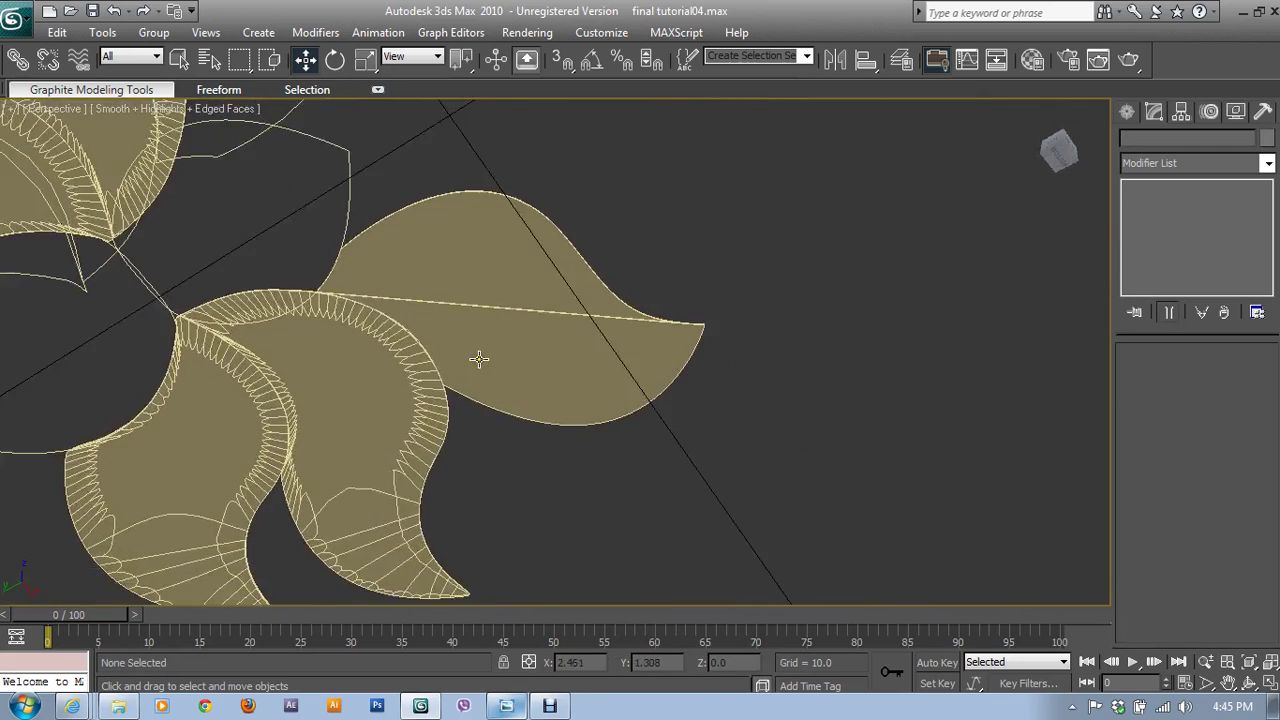
{"action": "scroll", "coordinate": [480, 360], "scroll_direction": "up", "scroll_amount": 3}
{"action": "left_click", "coordinate": [529, 265]}
{"action": "scroll", "coordinate": [600, 290], "scroll_direction": "up", "scroll_amount": 2}
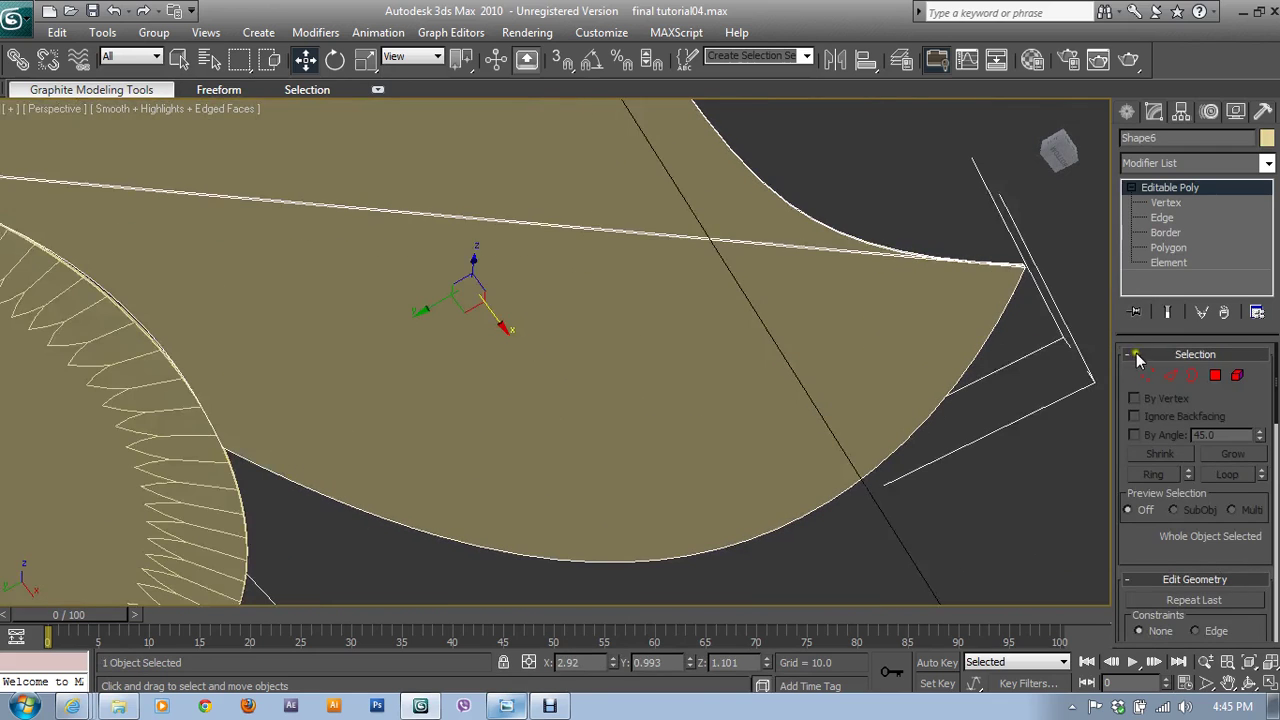
- At Edge level, select only the long diagonal edge across the leaf and remove it
{"action": "left_click", "coordinate": [1166, 376]}
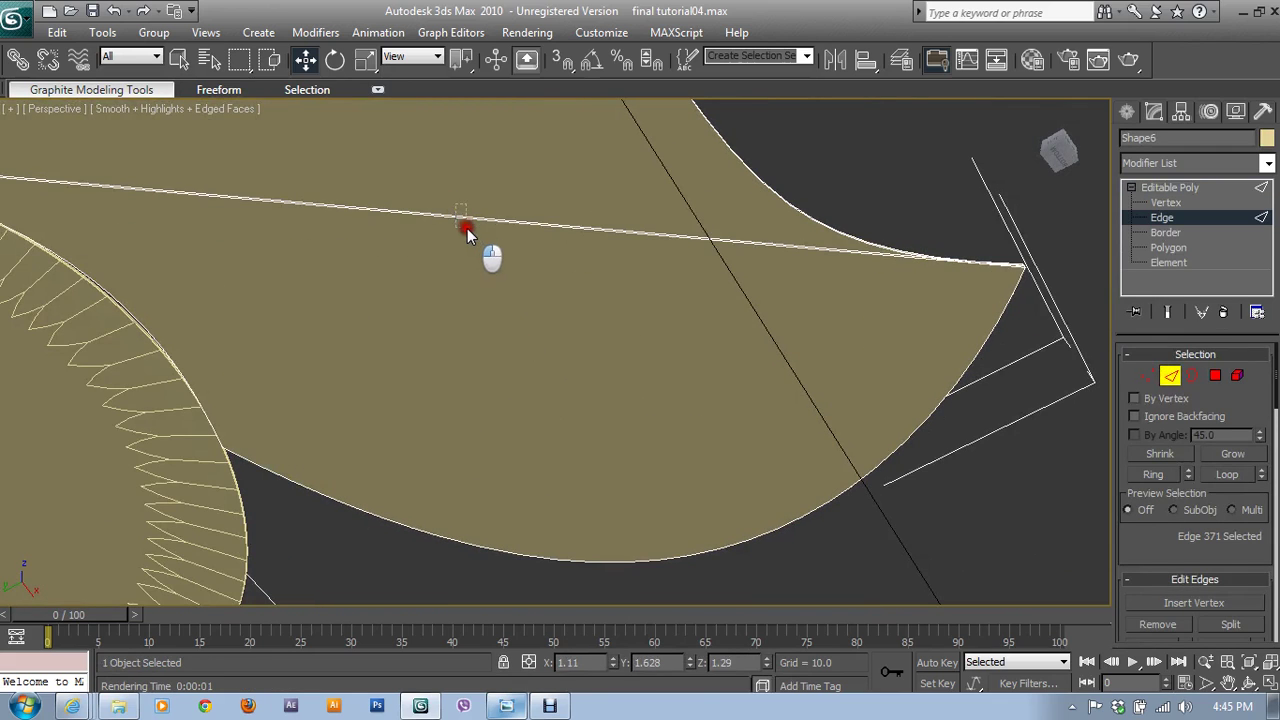
{"action": "double_click", "coordinate": [466, 220]}
{"action": "key", "text": "alt+w"}
{"action": "scroll", "coordinate": [284, 205], "scroll_direction": "up", "scroll_amount": 2}
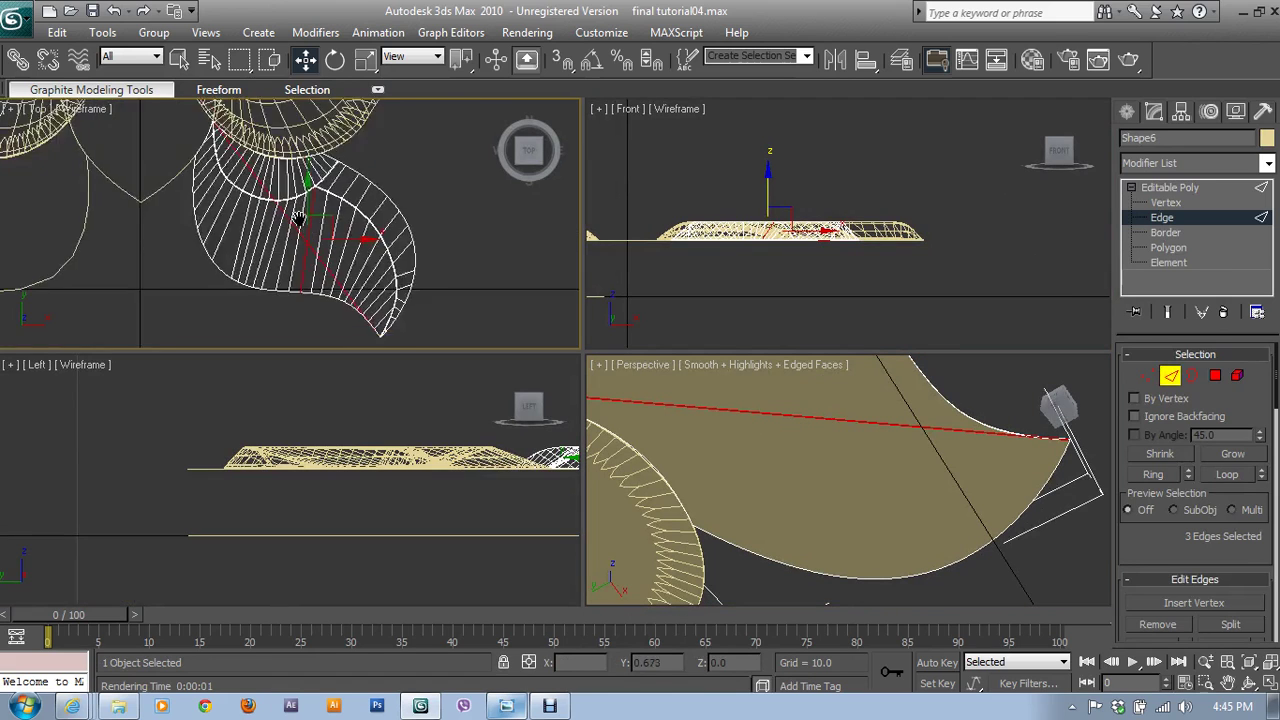
{"action": "scroll", "coordinate": [297, 214], "scroll_direction": "up", "scroll_amount": 2}
{"action": "left_click", "coordinate": [412, 276], "text": "alt"}
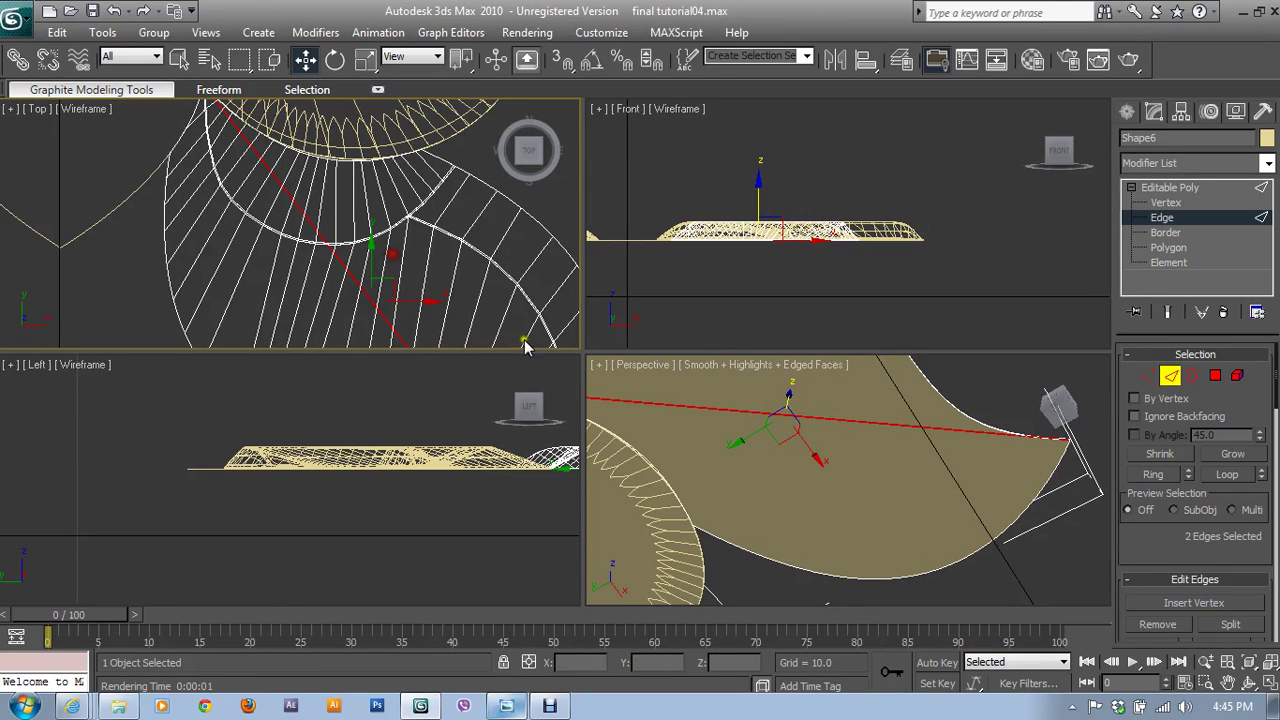
{"action": "right_click", "coordinate": [757, 423]}
{"action": "key", "text": "alt+w"}
{"action": "left_click_drag", "start_coordinate": [1198, 540], "coordinate": [1185, 455]}
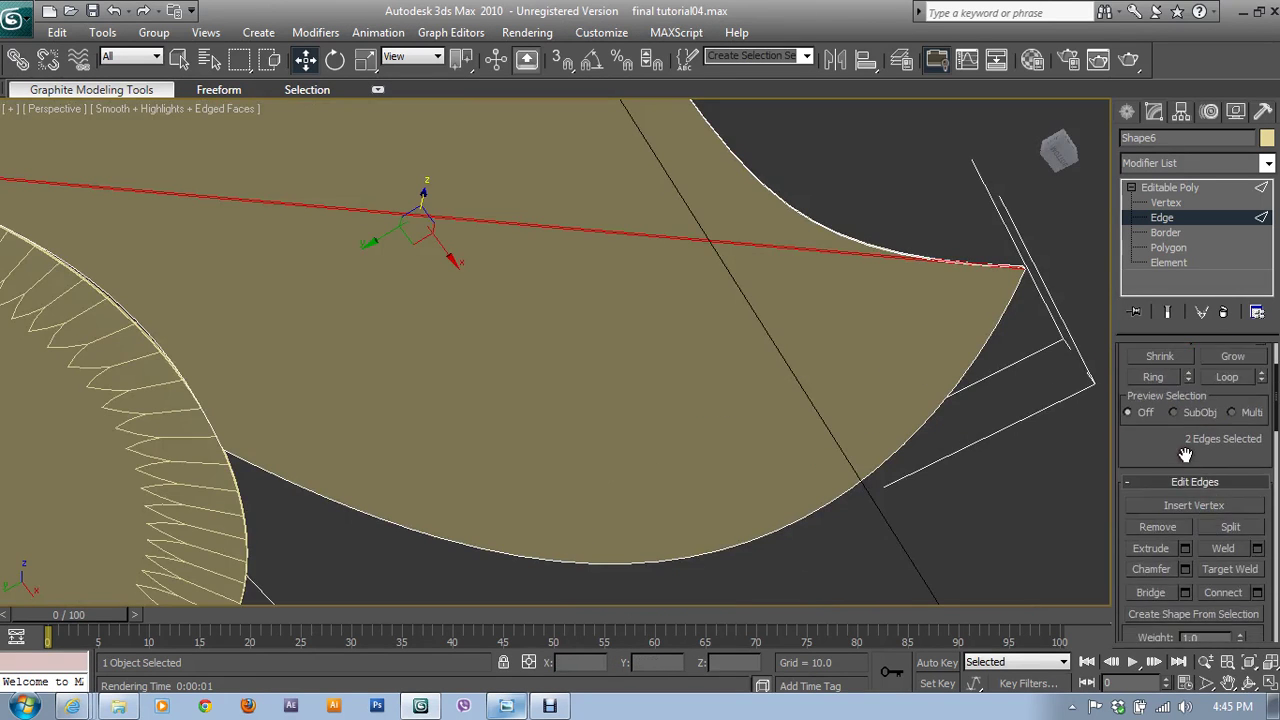
{"action": "left_click", "coordinate": [1157, 527]}
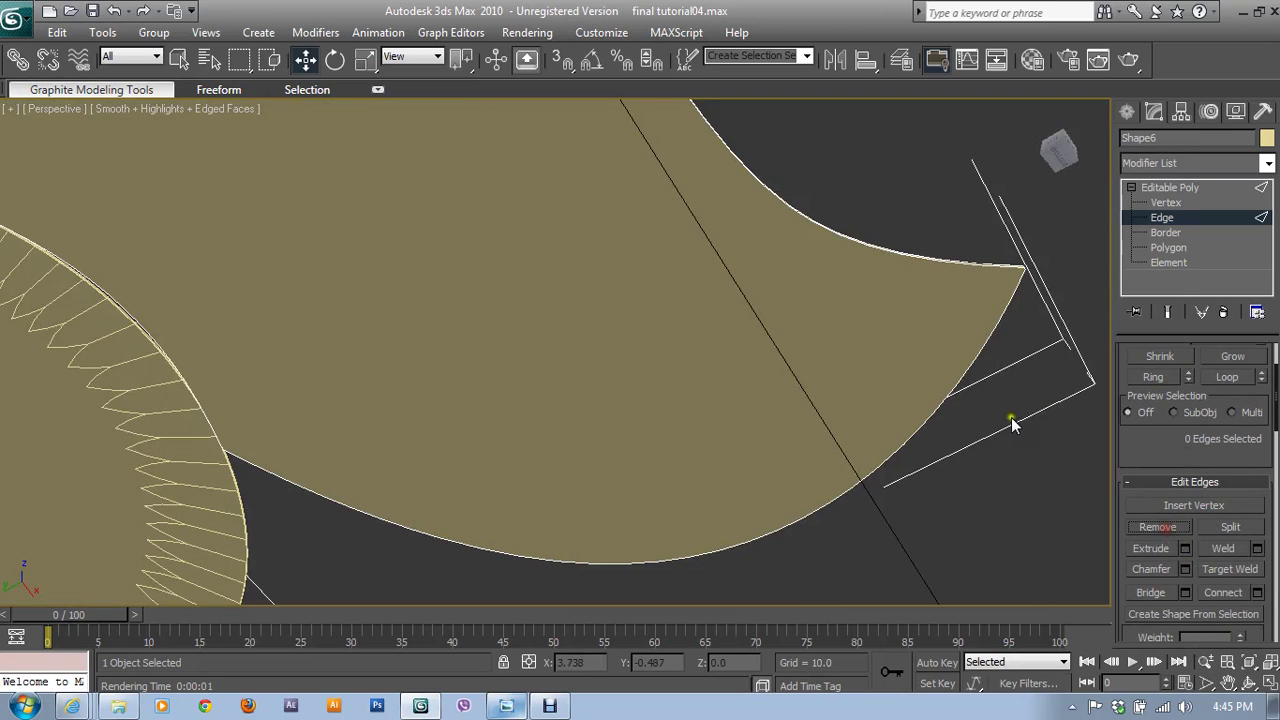
- At Vertex level, connect the first three upper-and-lower border vertex pairs with new edges
{"action": "left_click", "coordinate": [1165, 203]}
{"action": "left_click", "coordinate": [792, 207]}
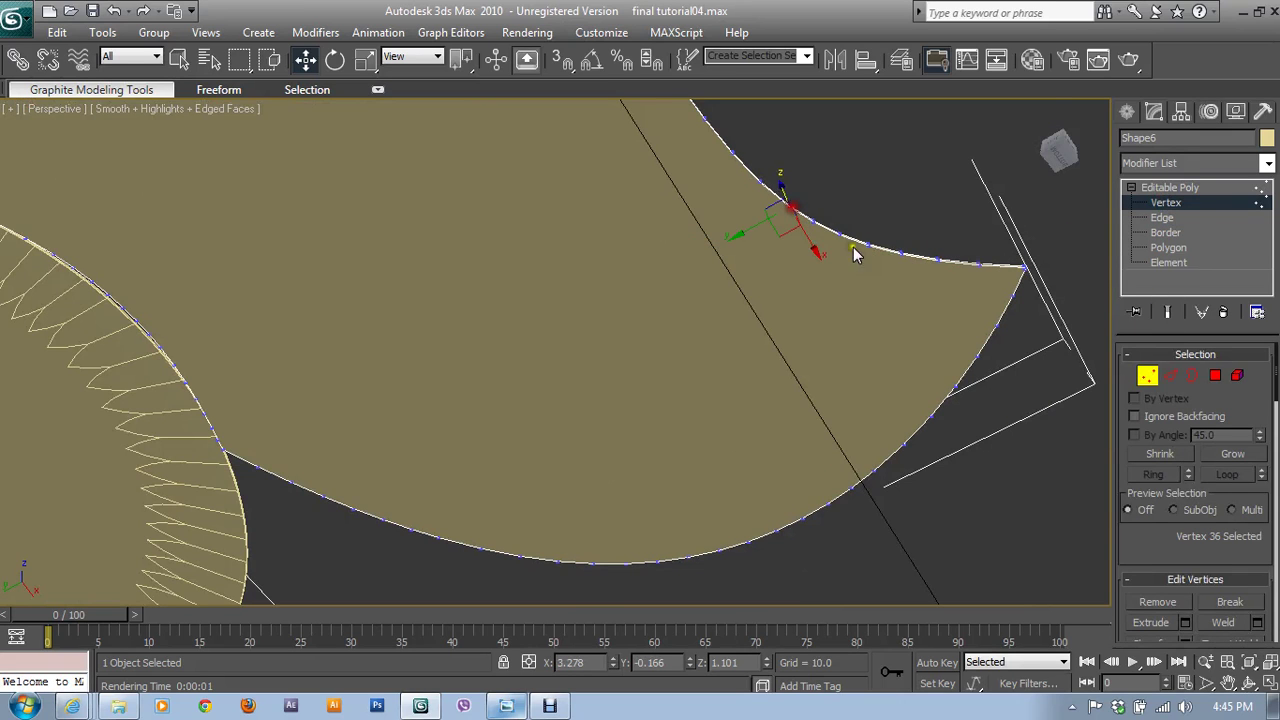
{"action": "mouse_move", "coordinate": [854, 251]}
{"action": "middle_mouse_down"}
{"action": "mouse_move", "coordinate": [808, 314]}
{"action": "mouse_move", "coordinate": [818, 432]}
{"action": "middle_mouse_up"}
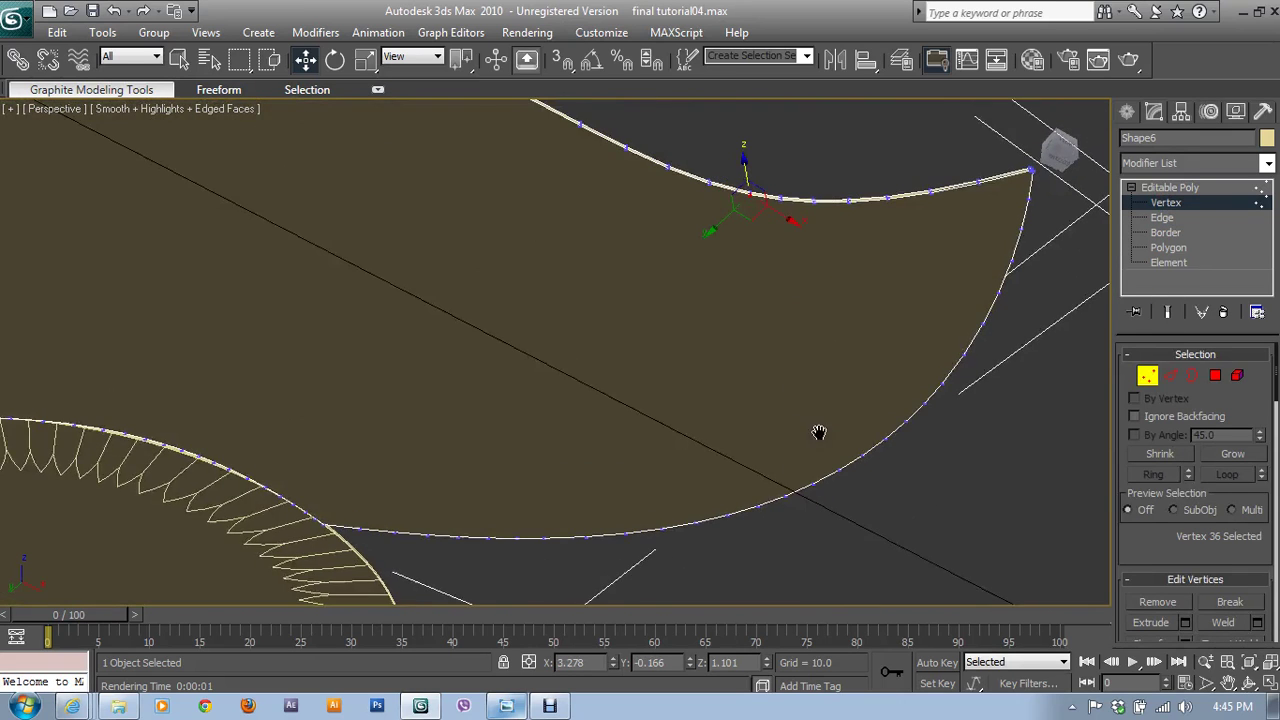
{"action": "left_click", "coordinate": [786, 497], "text": "ctrl"}
{"action": "left_click_drag", "start_coordinate": [1156, 552], "coordinate": [1157, 446]}
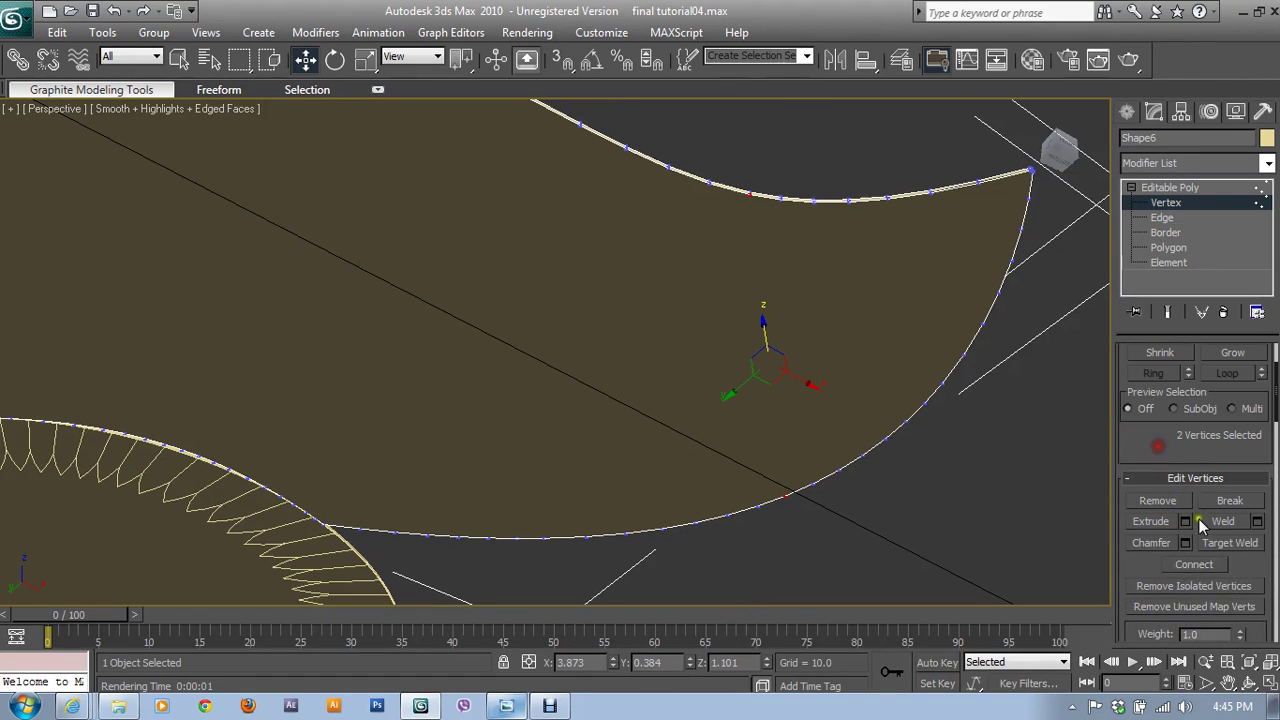
{"action": "left_click", "coordinate": [1209, 567]}
{"action": "left_click", "coordinate": [780, 198]}
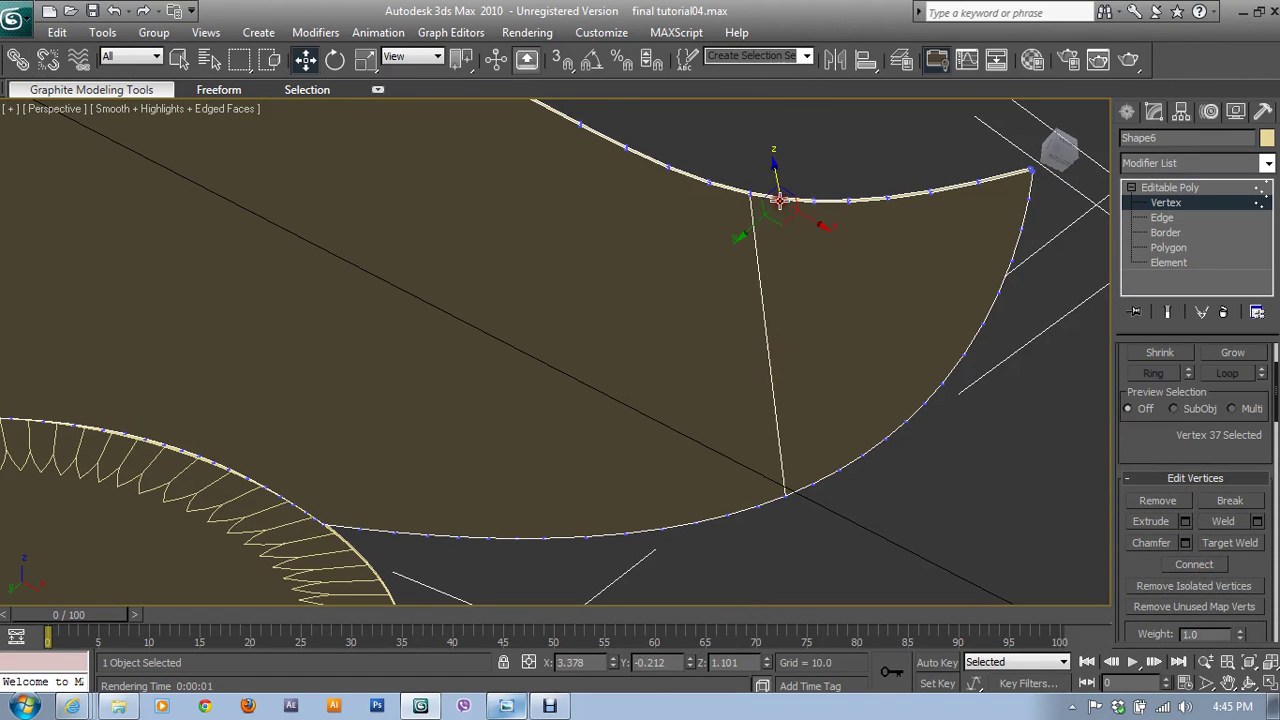
{"action": "left_click", "coordinate": [825, 484], "text": "ctrl"}
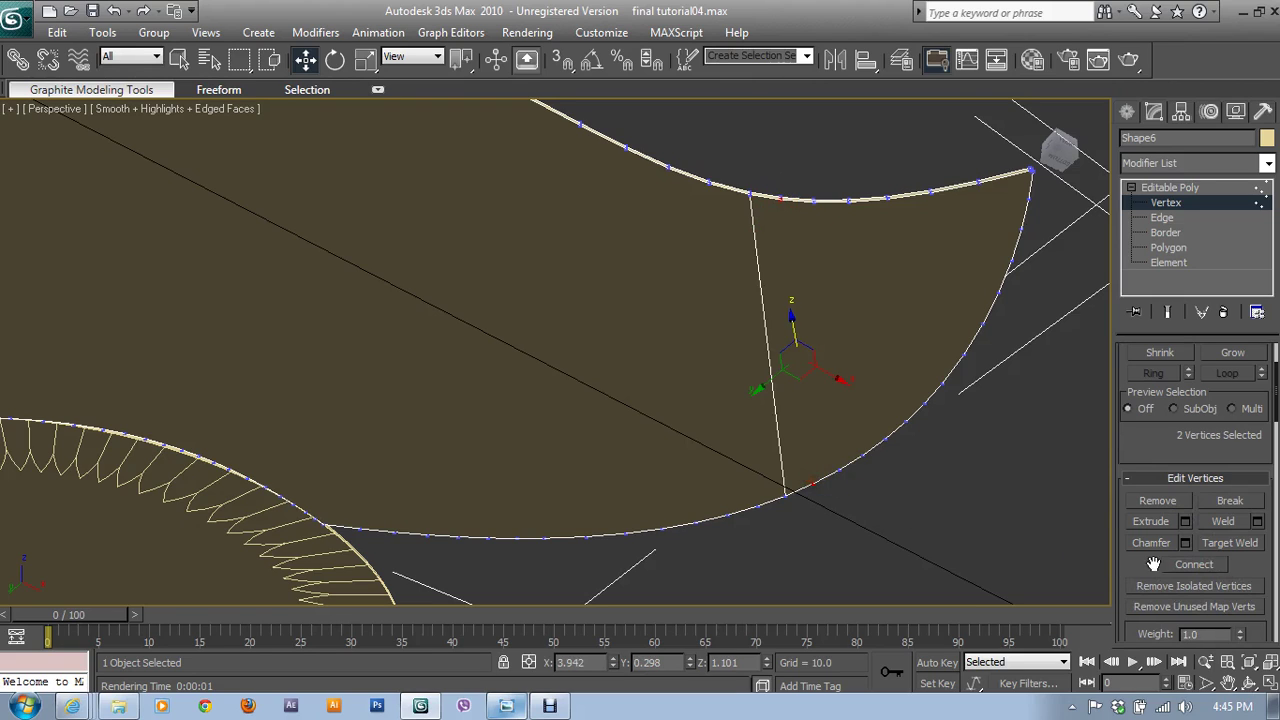
{"action": "left_click", "coordinate": [1192, 565]}
{"action": "left_click", "coordinate": [812, 201]}
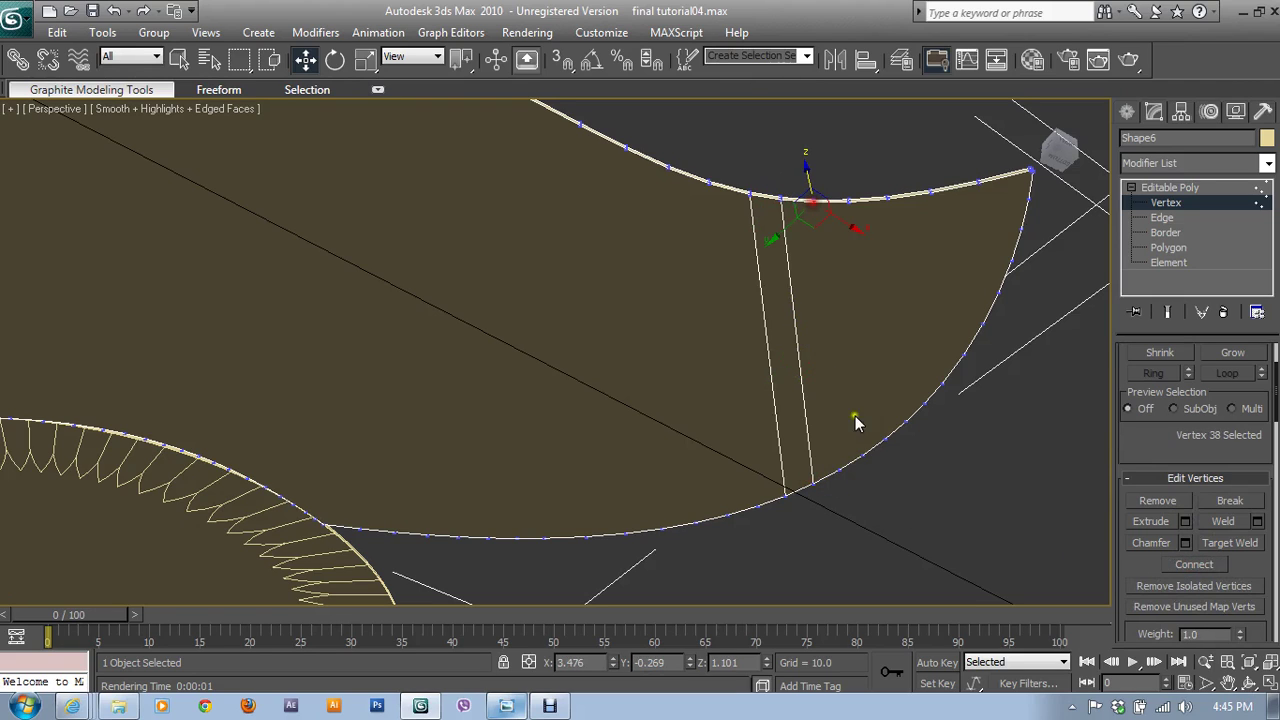
{"action": "left_click", "coordinate": [852, 466], "text": "ctrl"}
{"action": "left_click", "coordinate": [1193, 564]}
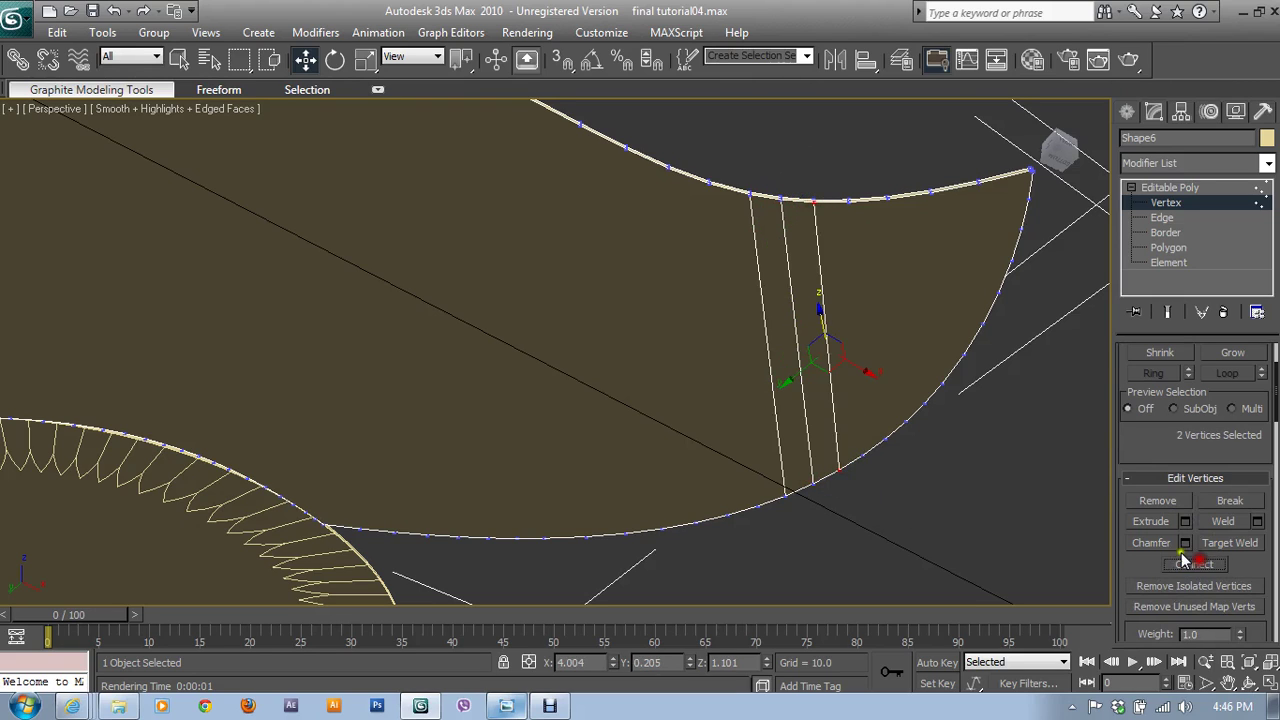
- Connect four more vertex pairs toward the right end, including vertices on the right-hand curve
{"action": "left_click", "coordinate": [849, 202]}
{"action": "left_click", "coordinate": [886, 438], "text": "ctrl"}
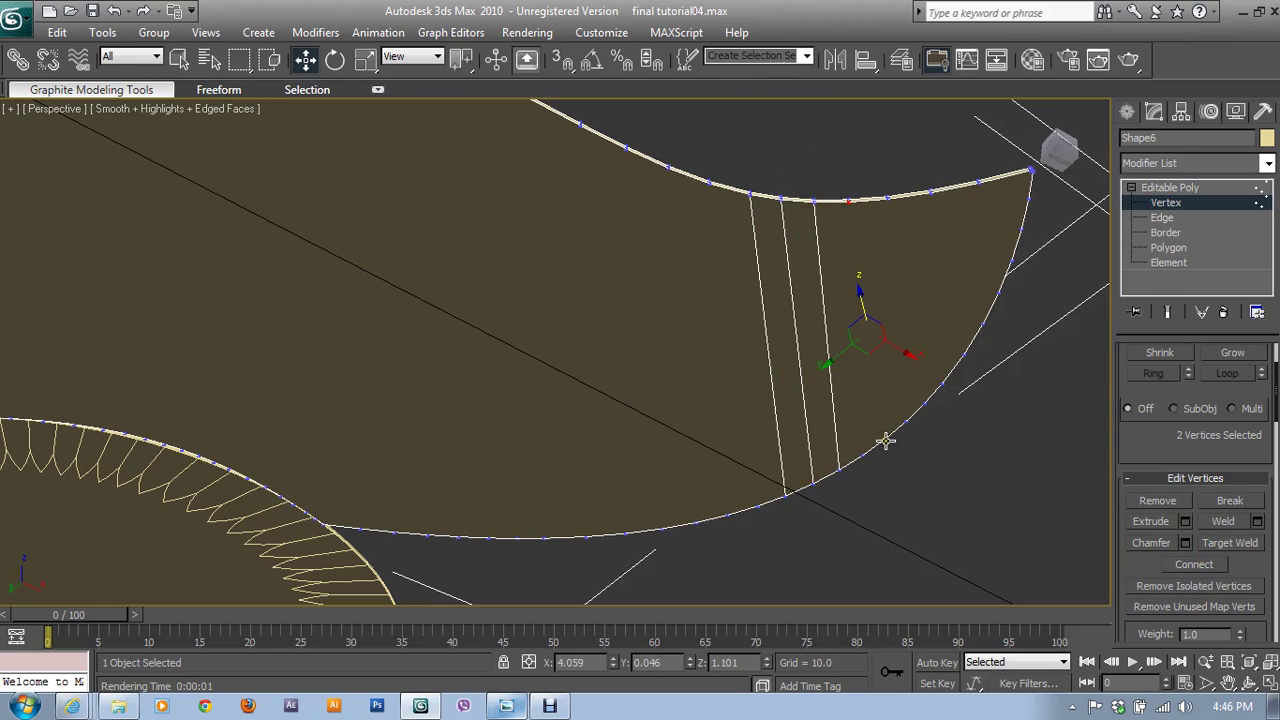
{"action": "left_click", "coordinate": [1193, 565]}
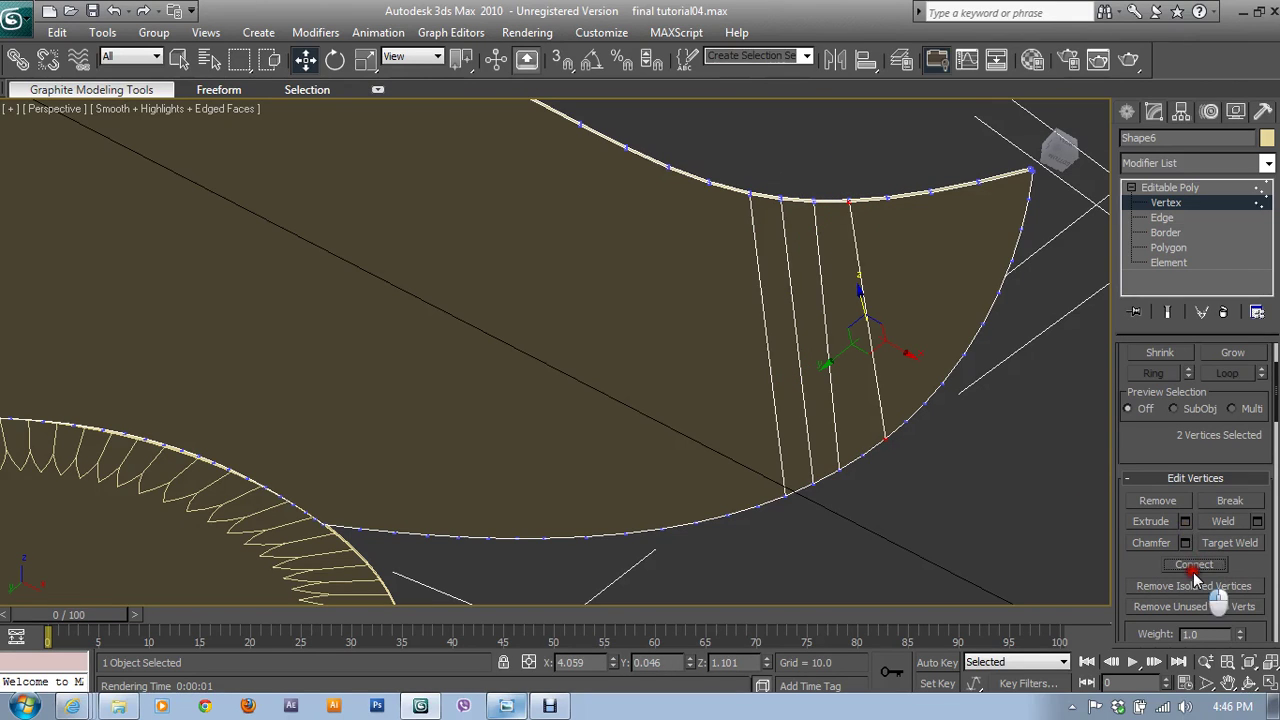
{"action": "left_click", "coordinate": [888, 199]}
{"action": "left_click", "coordinate": [922, 403], "text": "ctrl"}
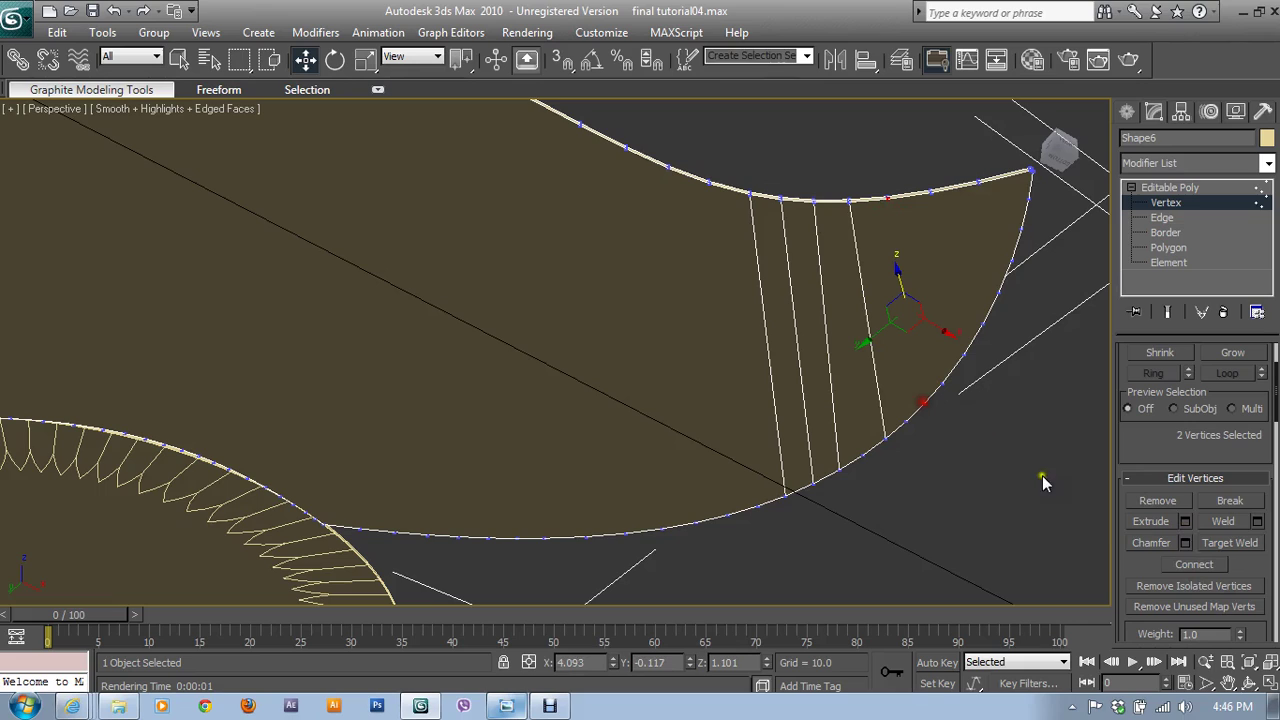
{"action": "left_click", "coordinate": [1200, 564]}
{"action": "left_click", "coordinate": [934, 196]}
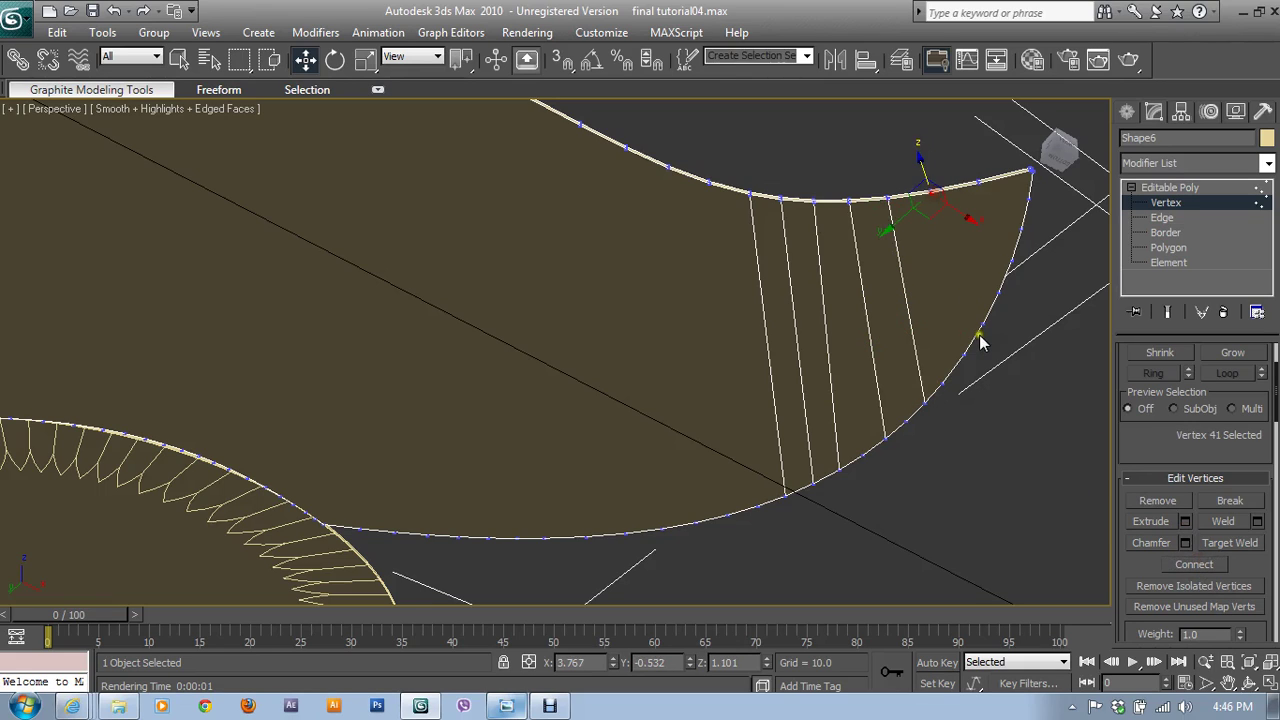
{"action": "left_click", "coordinate": [963, 348], "text": "ctrl"}
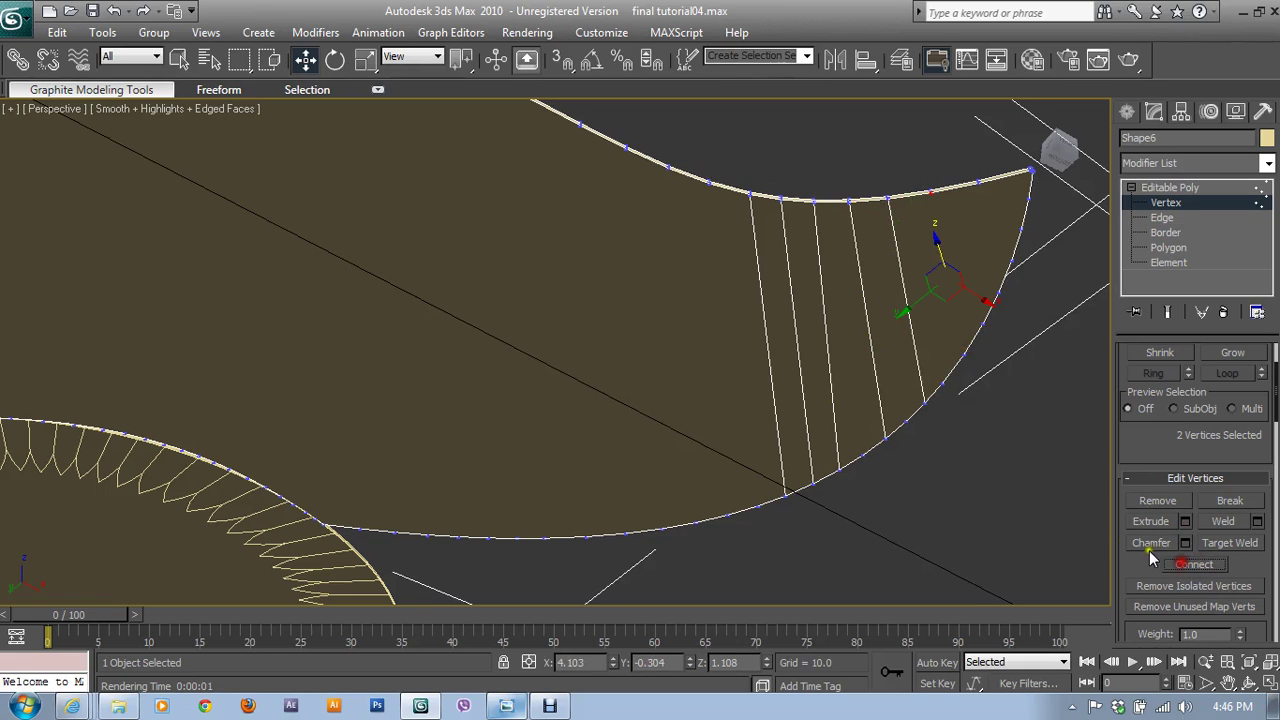
{"action": "left_click", "coordinate": [960, 372], "text": "alt"}
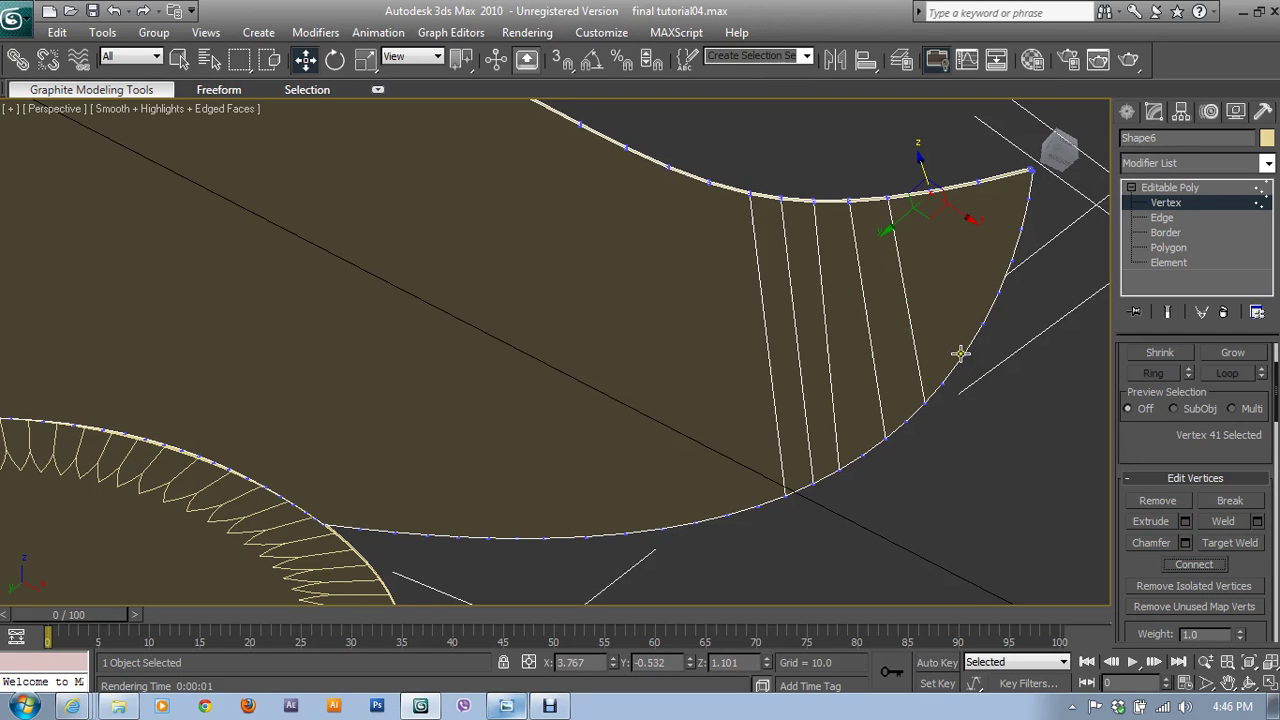
{"action": "left_click", "coordinate": [960, 352], "text": "ctrl"}
{"action": "left_click", "coordinate": [1197, 563]}
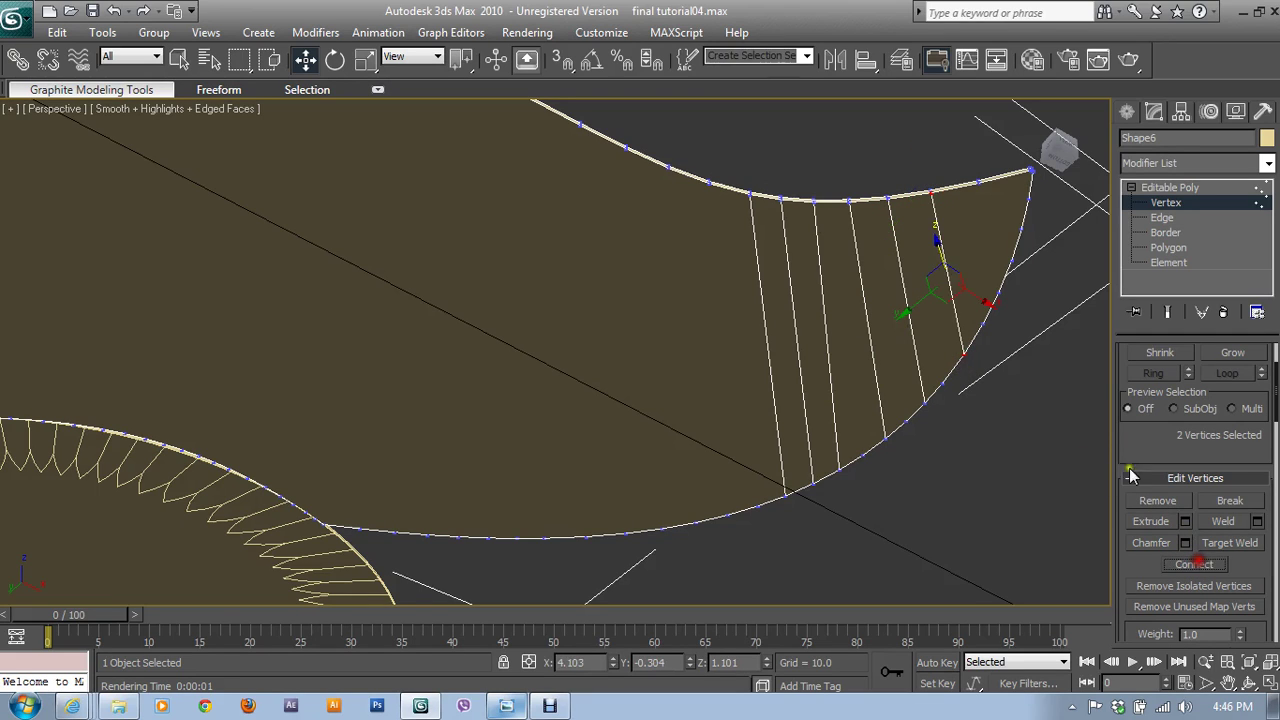
{"action": "left_click", "coordinate": [982, 184]}
{"action": "left_click", "coordinate": [1002, 280], "text": "ctrl"}
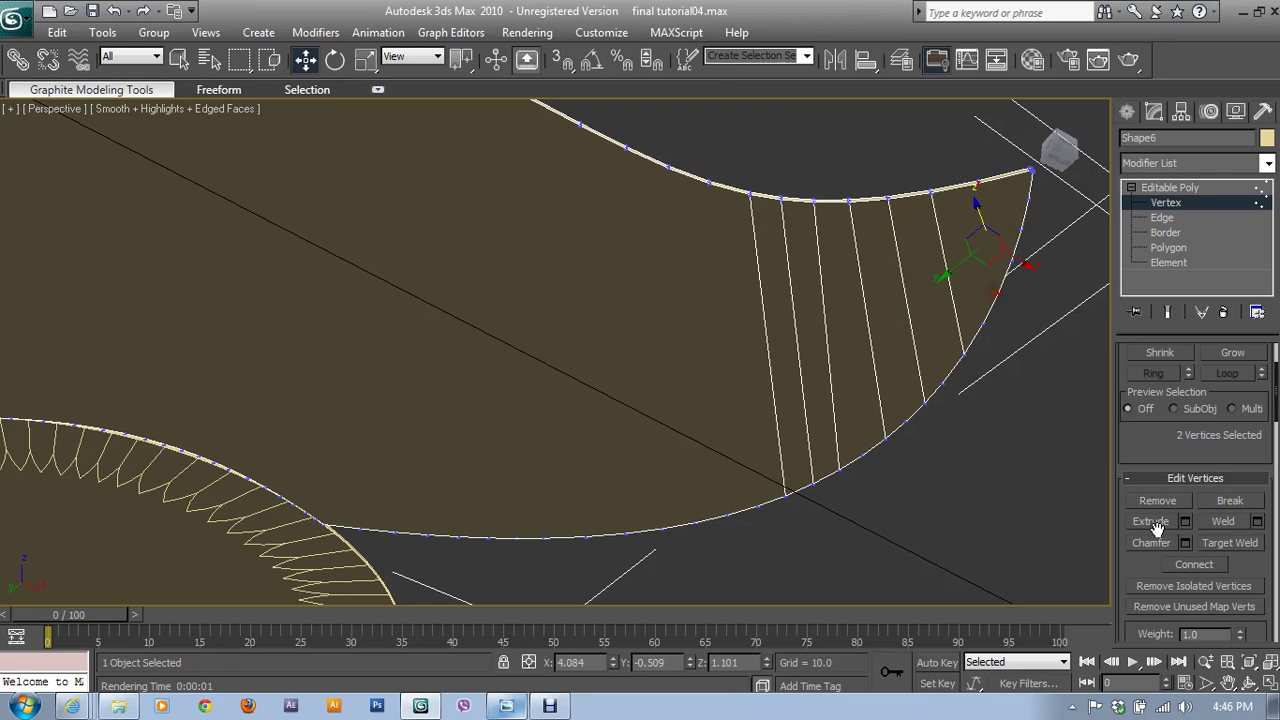
{"action": "left_click", "coordinate": [1193, 566]}
- Connect three upper-and-lower vertex pairs to the left of the new edges
{"action": "left_click", "coordinate": [705, 187]}
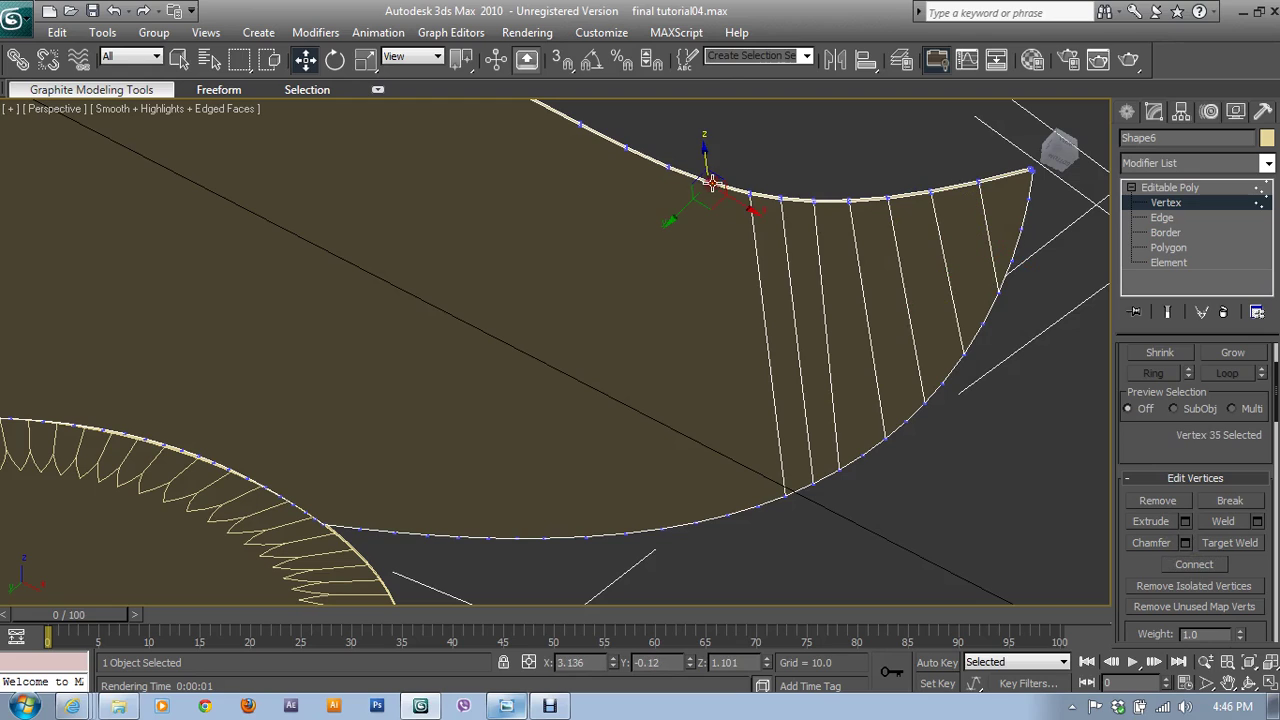
{"action": "left_click", "coordinate": [728, 523], "text": "ctrl"}
{"action": "left_click", "coordinate": [1194, 564]}
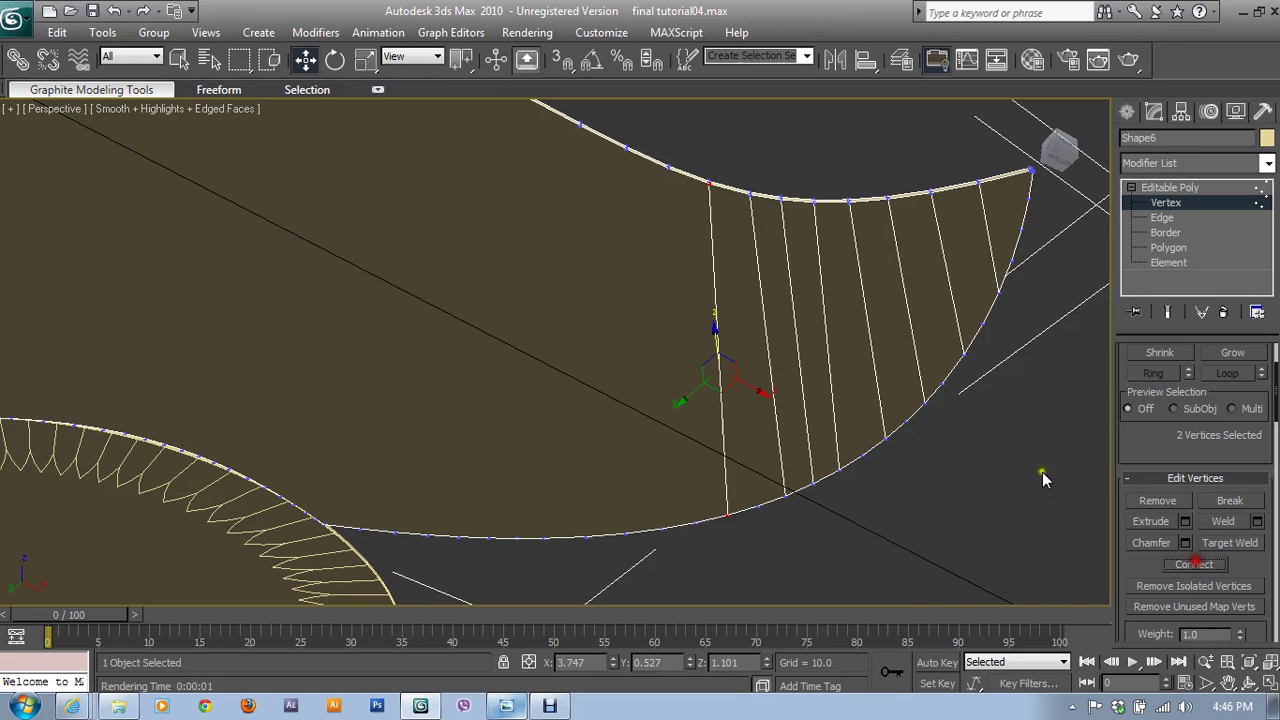
{"action": "left_click", "coordinate": [668, 165]}
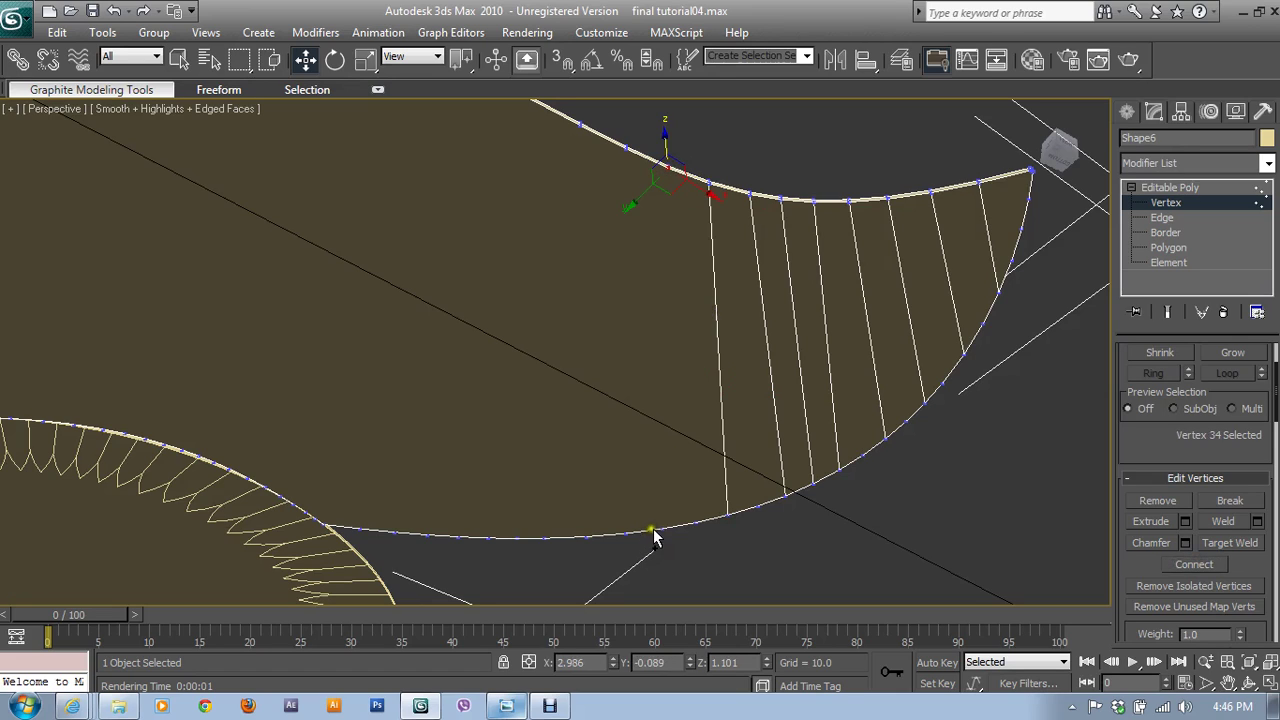
{"action": "left_click", "coordinate": [652, 531], "text": "ctrl"}
{"action": "left_click", "coordinate": [1181, 570]}
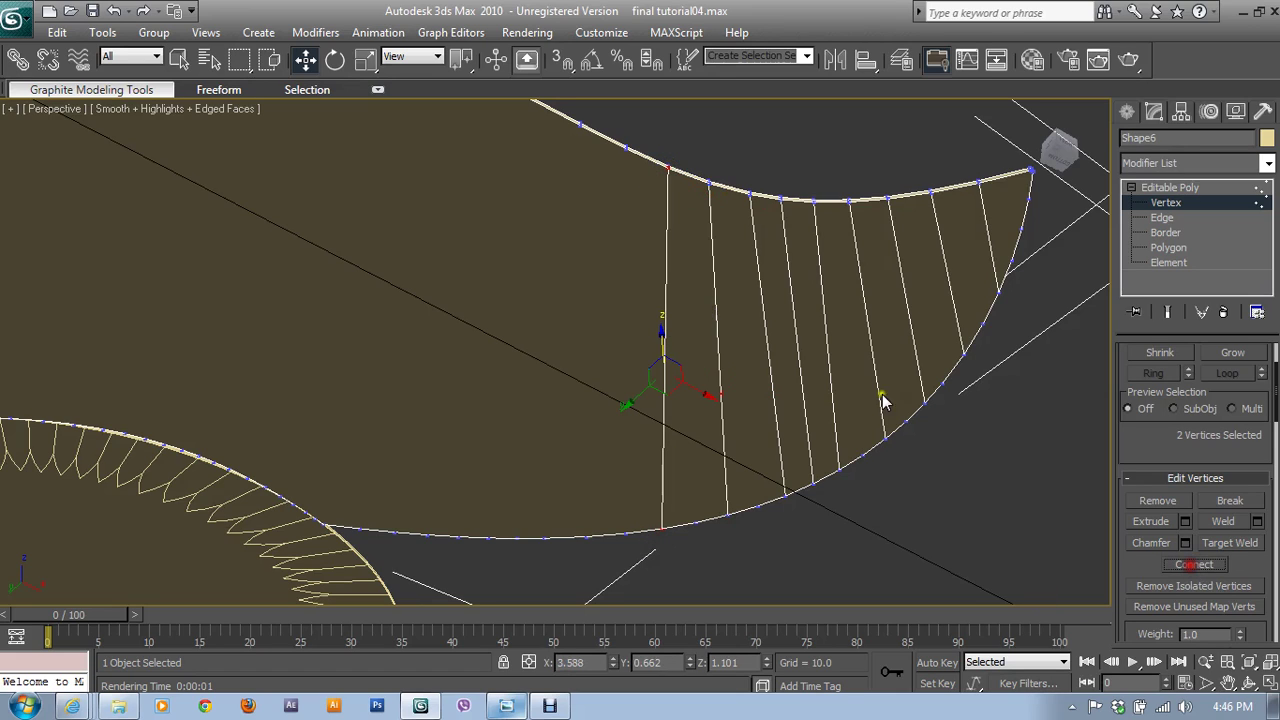
{"action": "left_click", "coordinate": [625, 151]}
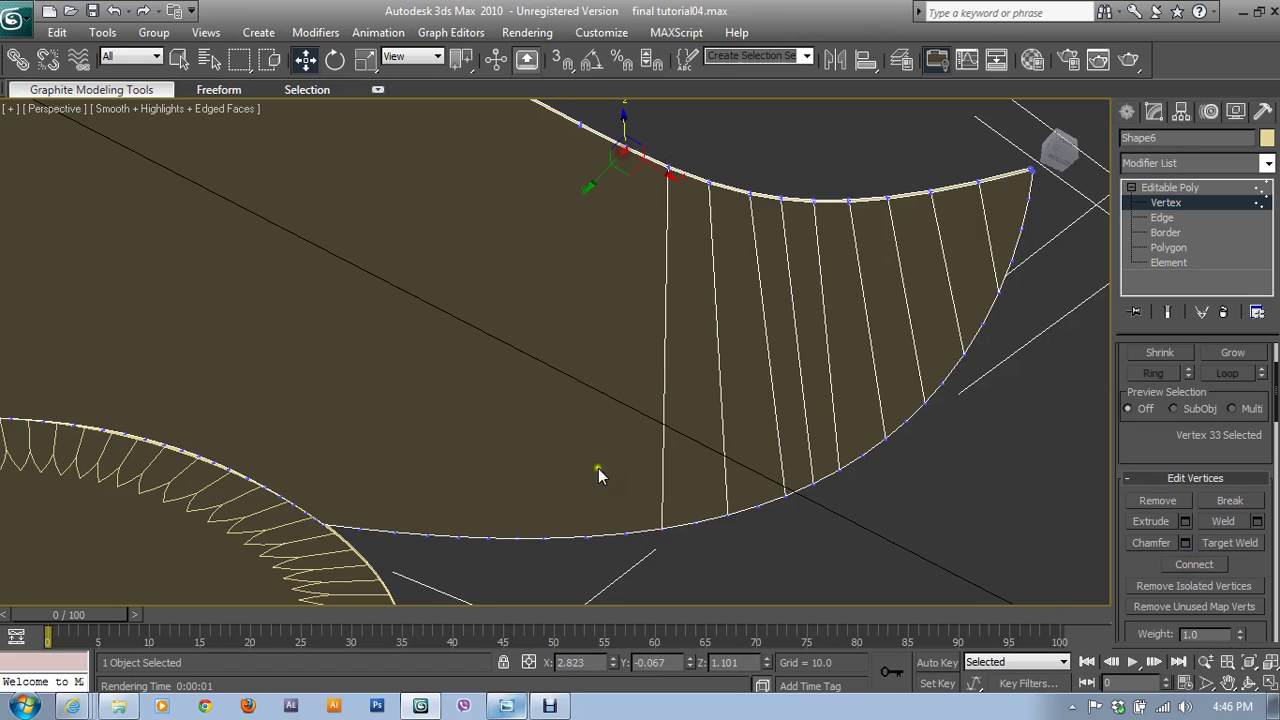
{"action": "left_click", "coordinate": [585, 534], "text": "ctrl"}
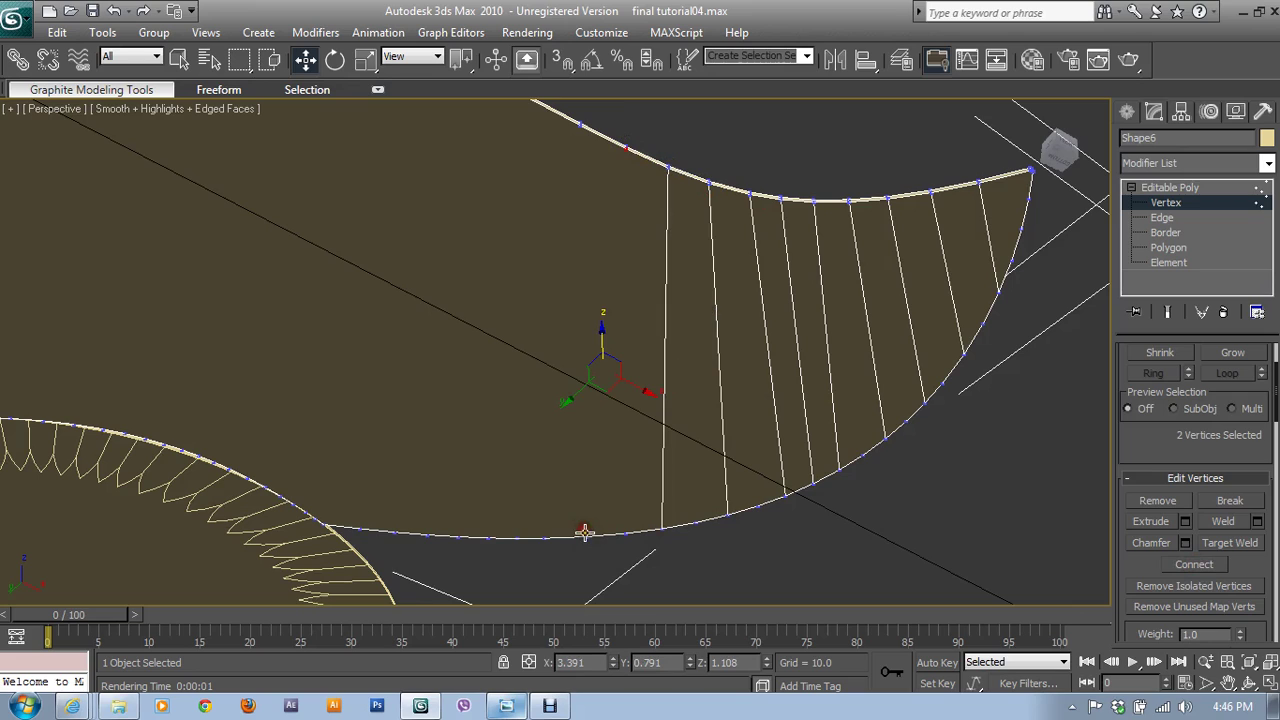
{"action": "left_click", "coordinate": [1195, 568]}
- Connect two more vertex pairs further left, inspect the strip, and exit Vertex level
{"action": "mouse_move", "coordinate": [566, 343]}
{"action": "middle_mouse_down", "text": "alt"}
{"action": "mouse_move", "coordinate": [614, 371]}
{"action": "mouse_move", "coordinate": [571, 366]}
{"action": "mouse_move", "coordinate": [522, 275]}
{"action": "middle_mouse_up", "text": "alt"}
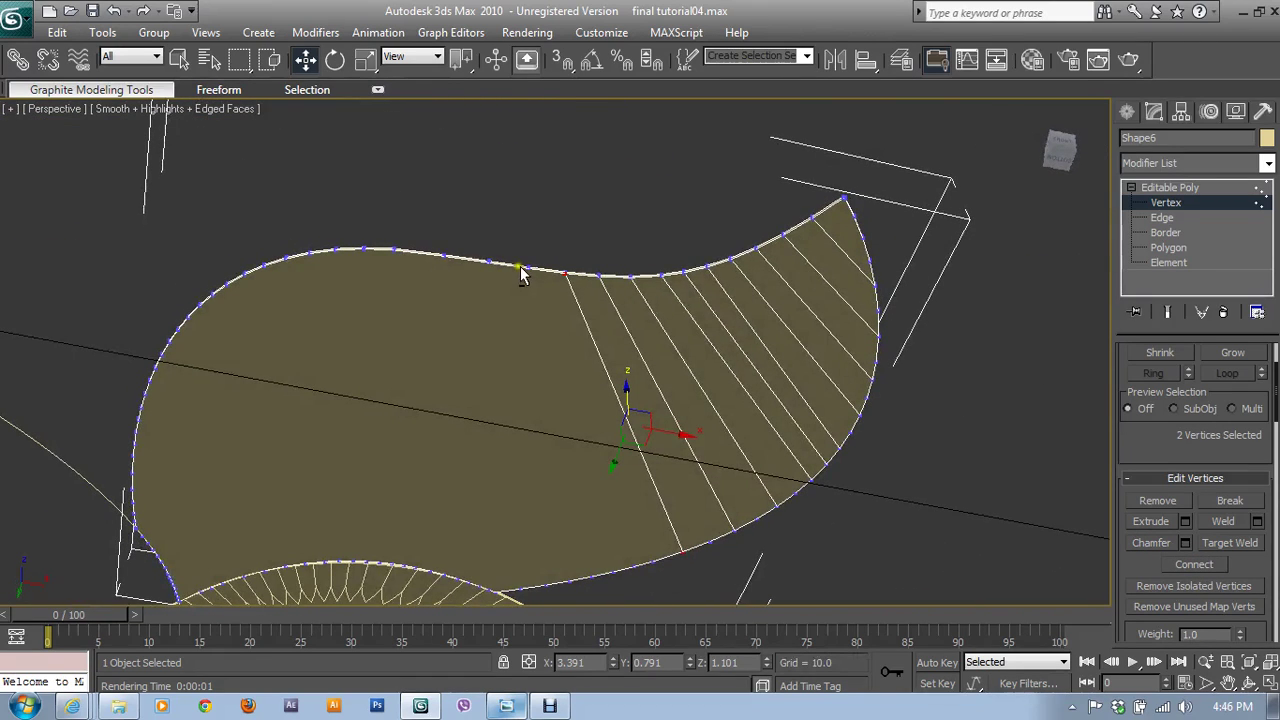
{"action": "left_click", "coordinate": [525, 268]}
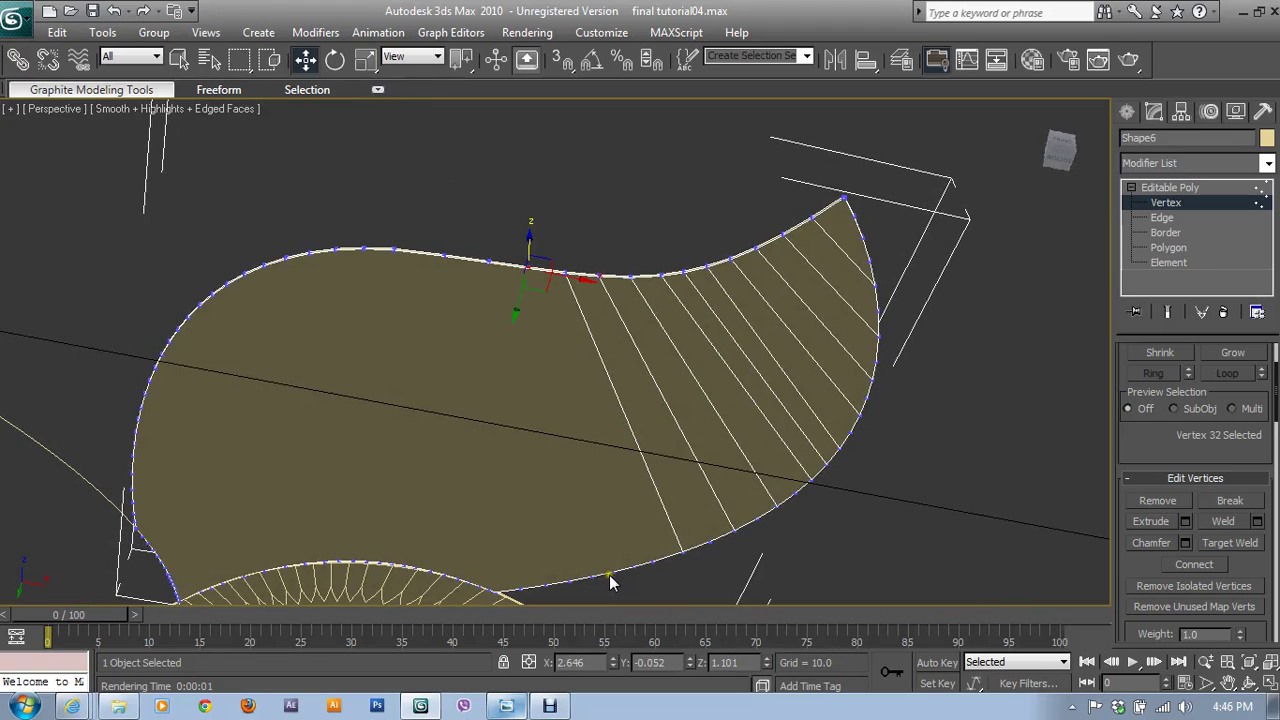
{"action": "left_click", "coordinate": [611, 574], "text": "ctrl"}
{"action": "left_click", "coordinate": [1182, 568]}
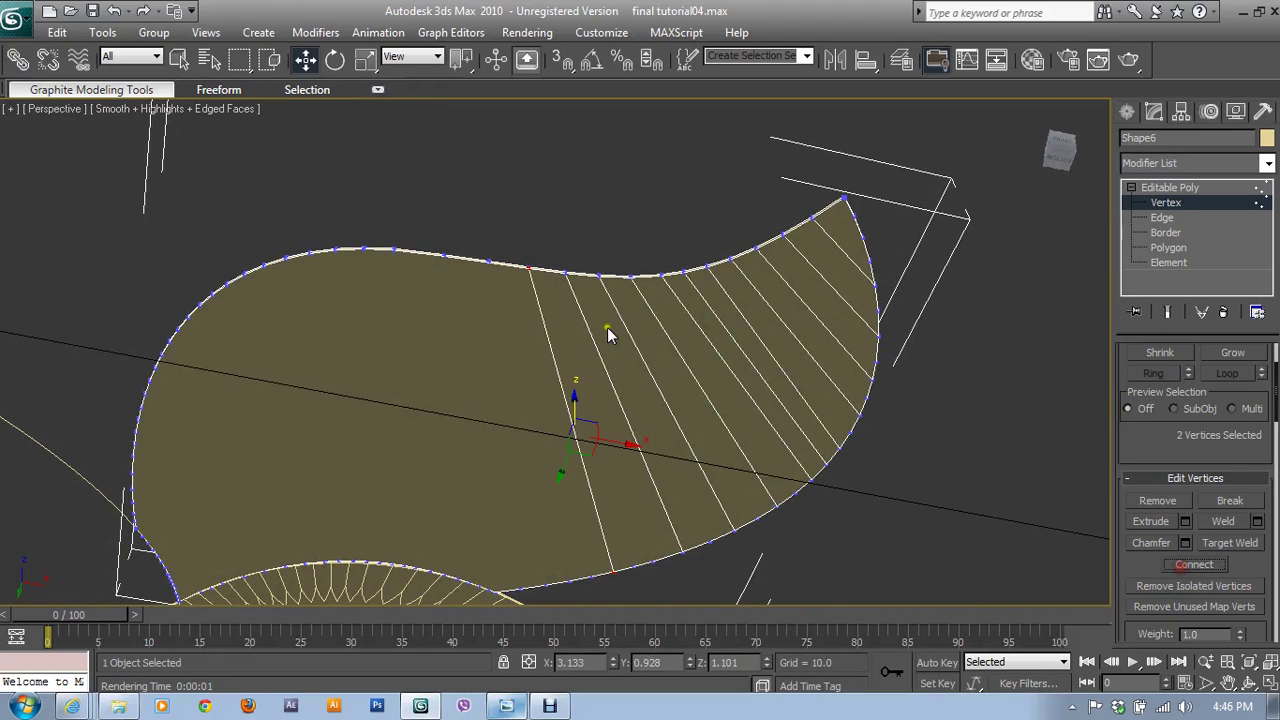
{"action": "left_click", "coordinate": [486, 262]}
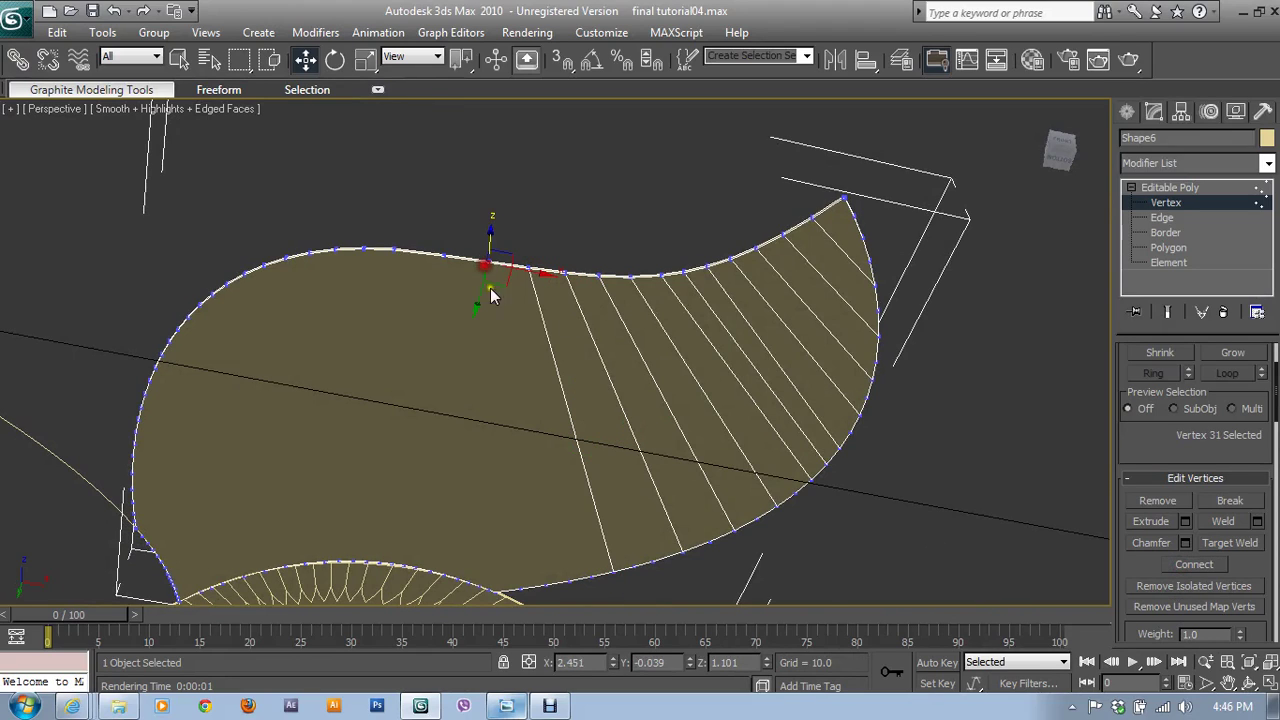
{"action": "left_click", "coordinate": [568, 581], "text": "ctrl"}
{"action": "left_click", "coordinate": [1200, 566]}
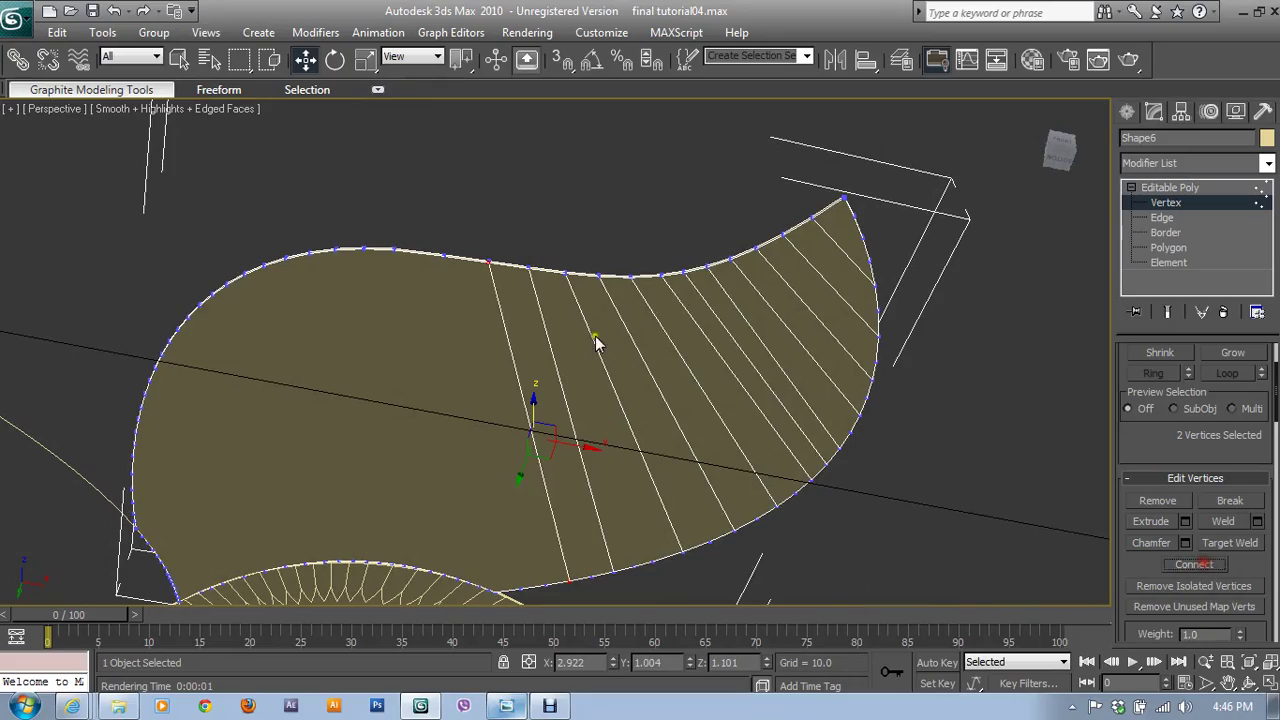
{"action": "mouse_move", "coordinate": [597, 343]}
{"action": "middle_mouse_down", "text": "alt"}
{"action": "mouse_move", "coordinate": [557, 430]}
{"action": "mouse_move", "coordinate": [623, 493]}
{"action": "middle_mouse_up", "text": "alt"}
{"action": "mouse_move", "coordinate": [548, 334]}
{"action": "middle_mouse_down", "text": "alt"}
{"action": "mouse_move", "coordinate": [560, 430]}
{"action": "mouse_move", "coordinate": [545, 292]}
{"action": "mouse_move", "coordinate": [543, 371]}
{"action": "mouse_move", "coordinate": [486, 337]}
{"action": "mouse_move", "coordinate": [410, 400]}
{"action": "mouse_move", "coordinate": [431, 368]}
{"action": "mouse_move", "coordinate": [463, 357]}
{"action": "mouse_move", "coordinate": [366, 349]}
{"action": "mouse_move", "coordinate": [699, 342]}
{"action": "mouse_move", "coordinate": [581, 401]}
{"action": "middle_mouse_up", "text": "alt"}
{"action": "scroll", "coordinate": [431, 368], "scroll_direction": "down", "scroll_amount": 3}
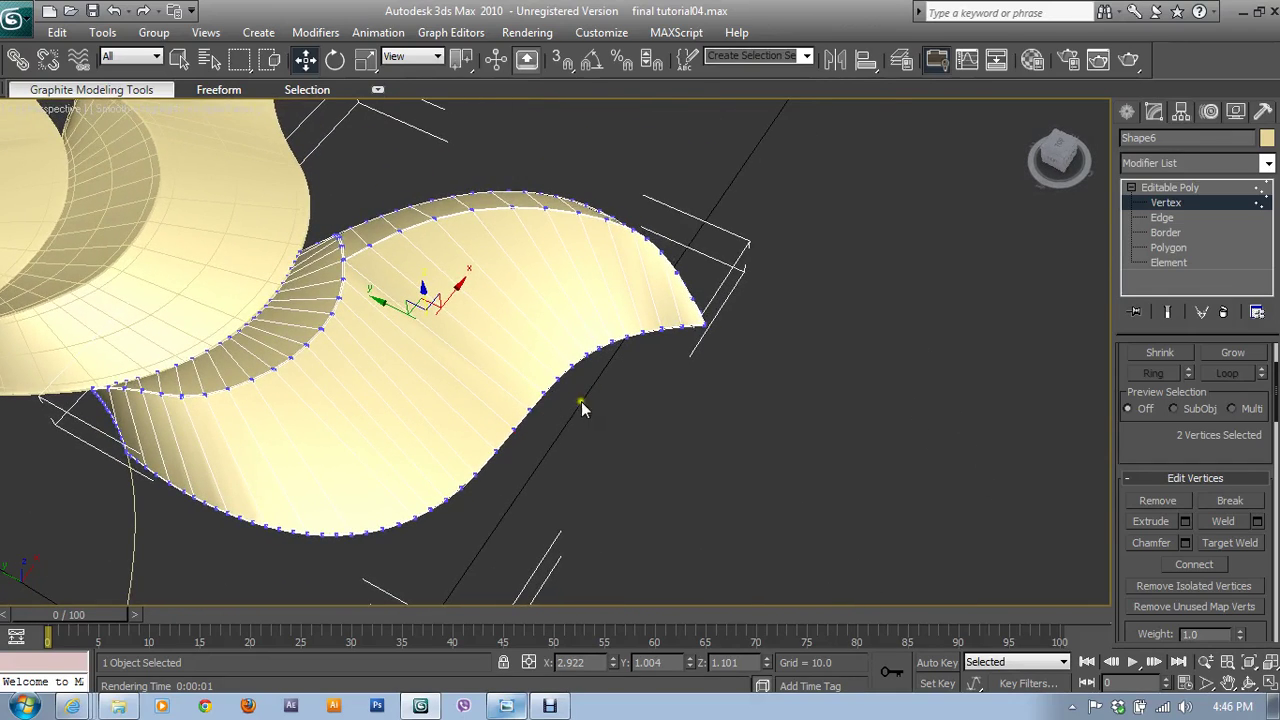
{"action": "left_click", "coordinate": [1165, 204]}
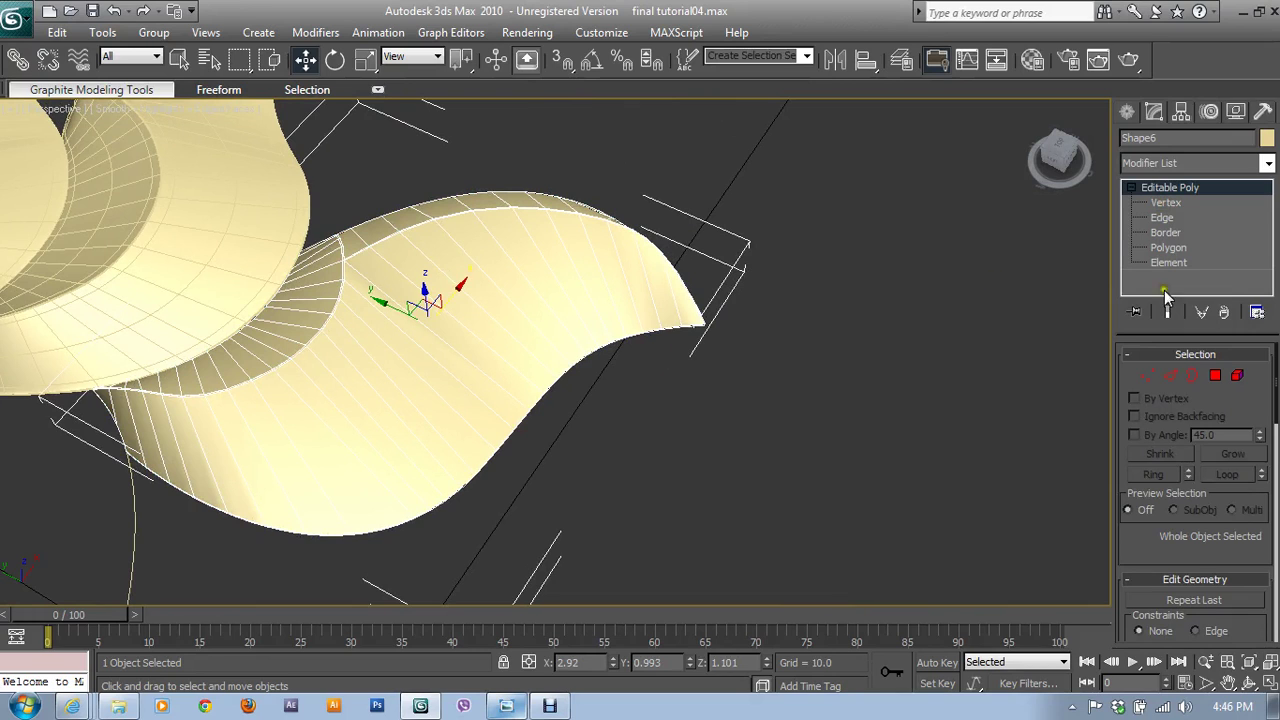
- At Edge level in a maximized Top view, box-select the side-wall edges
{"action": "left_click", "coordinate": [1172, 380]}
{"action": "key", "text": "alt+w"}
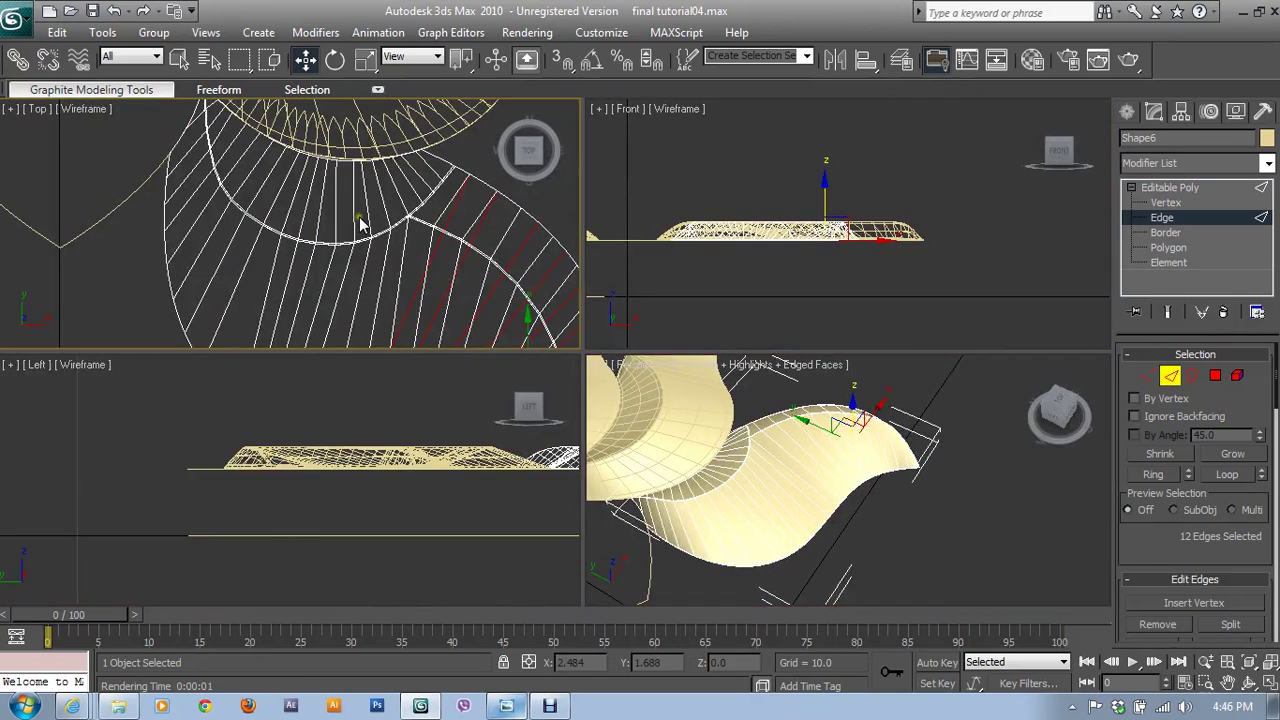
{"action": "key", "text": "alt+w"}
{"action": "scroll", "coordinate": [405, 243], "scroll_direction": "down", "scroll_amount": 2}
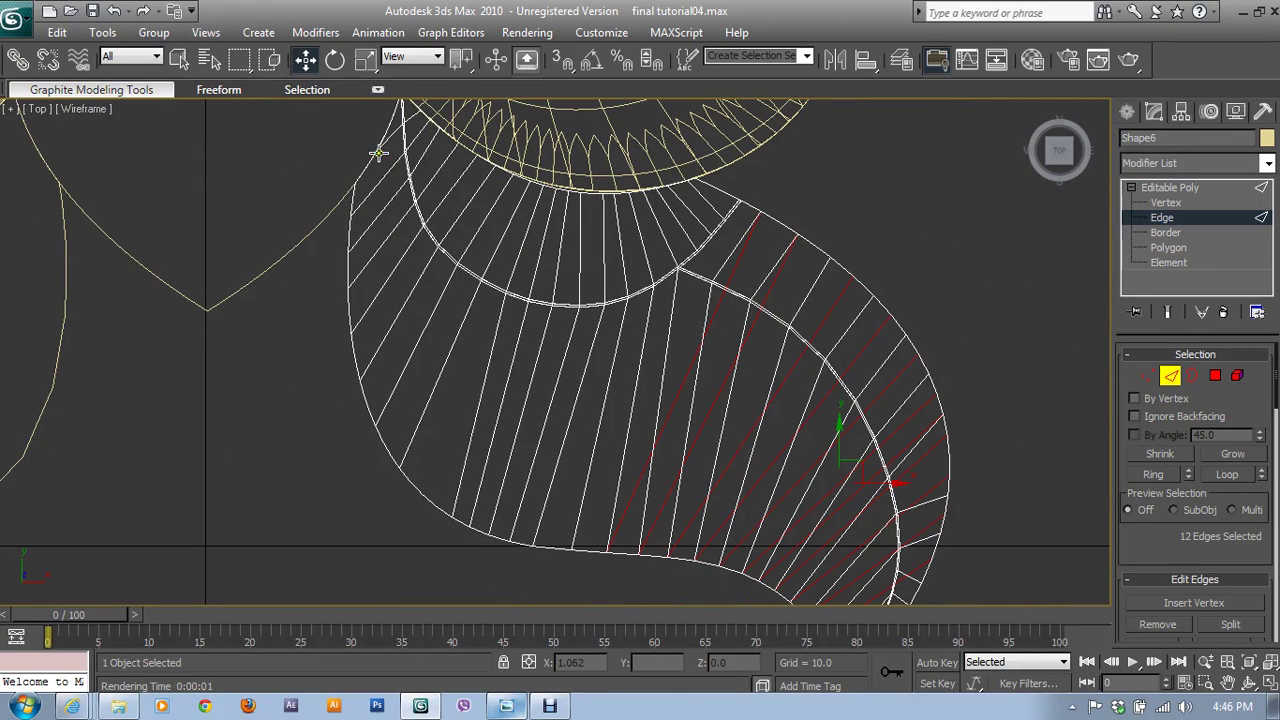
{"action": "left_click", "coordinate": [386, 167]}
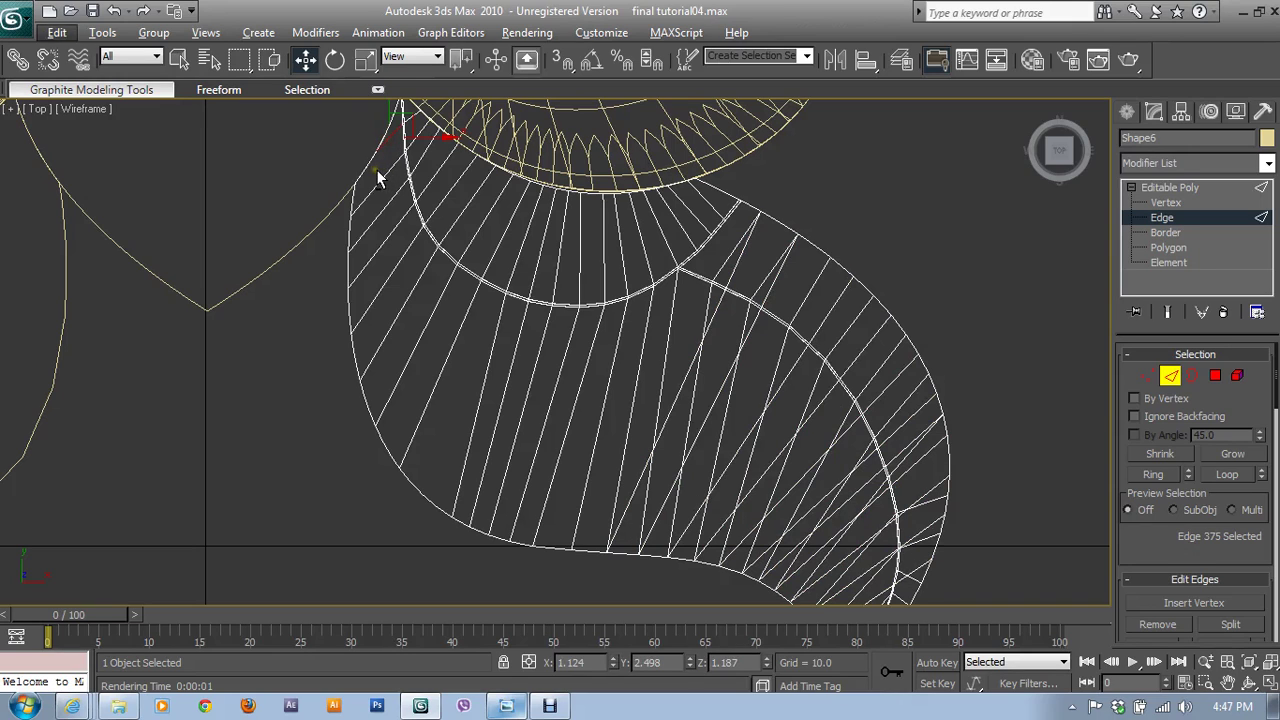
{"action": "mouse_move", "coordinate": [376, 169]}
{"action": "left_mouse_down"}
{"action": "mouse_move", "coordinate": [402, 344]}
{"action": "mouse_move", "coordinate": [560, 471]}
{"action": "mouse_move", "coordinate": [714, 486]}
{"action": "mouse_move", "coordinate": [707, 444]}
{"action": "mouse_move", "coordinate": [837, 517]}
{"action": "left_mouse_up"}
{"action": "middle_click_drag", "start_coordinate": [784, 452], "coordinate": [608, 282]}
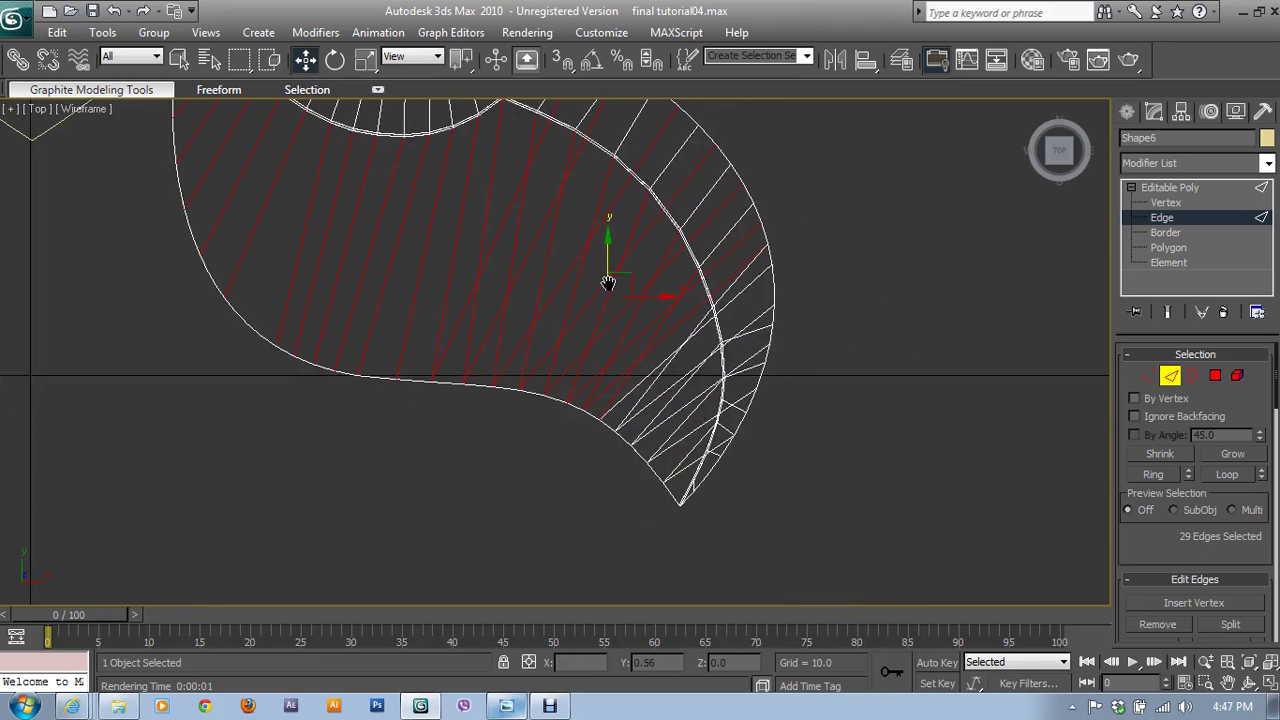
{"action": "left_click", "coordinate": [660, 372], "text": "ctrl"}
{"action": "left_click_drag", "start_coordinate": [658, 350], "coordinate": [714, 500], "text": "ctrl"}
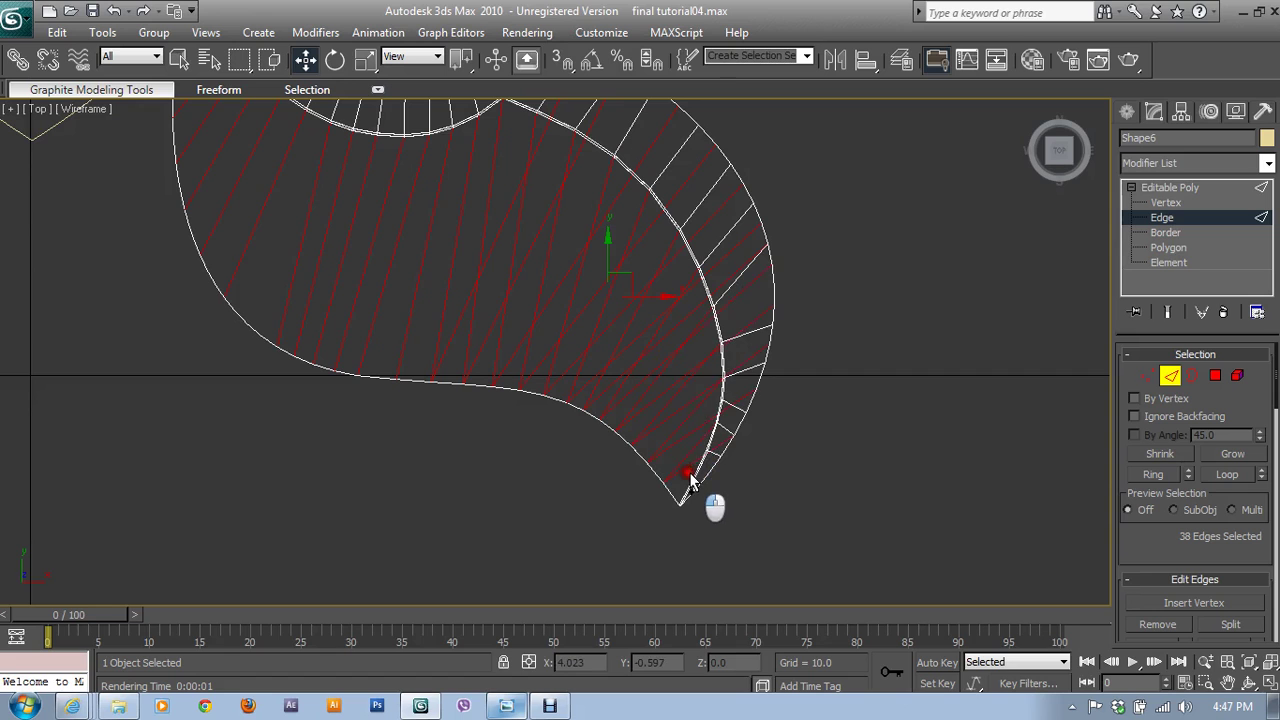
- Deselect stray edges near the top and right, leaving the 26 side-wall edges selected
{"action": "scroll", "coordinate": [714, 305], "scroll_direction": "up", "scroll_amount": 1}
{"action": "scroll", "coordinate": [663, 443], "scroll_direction": "up", "scroll_amount": 1}
{"action": "left_click_drag", "start_coordinate": [618, 135], "coordinate": [460, 190], "text": "alt"}
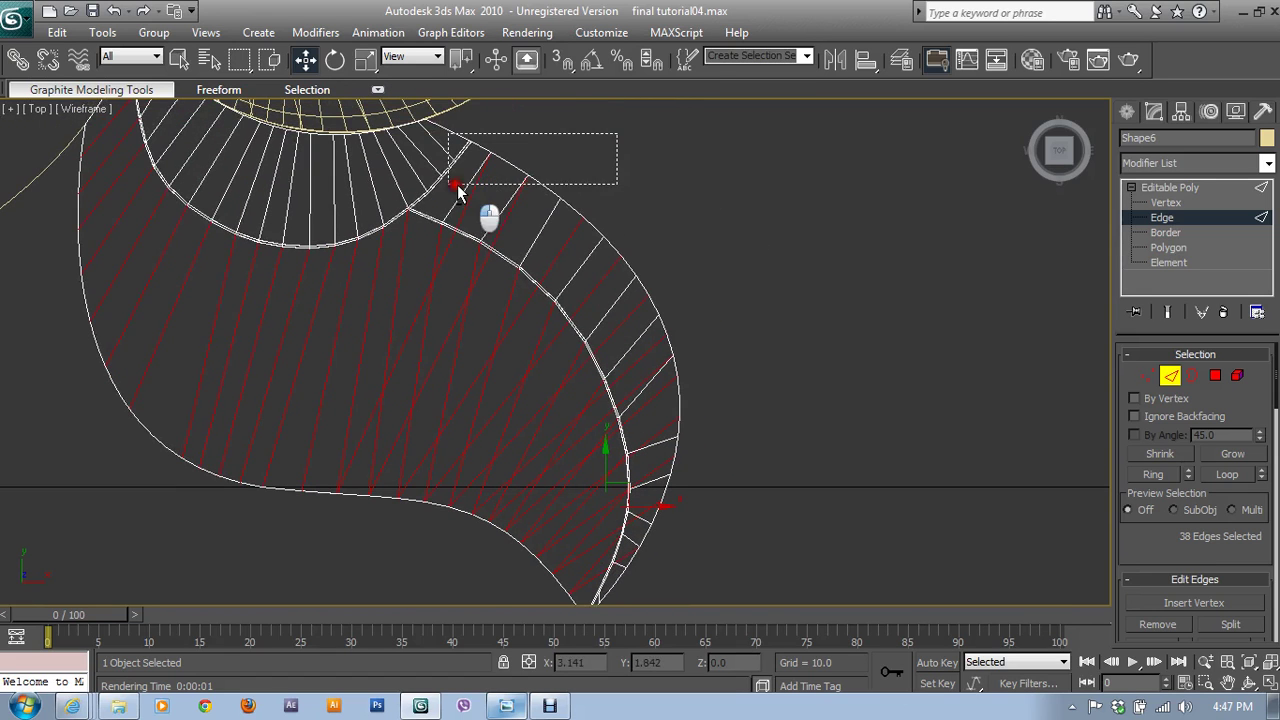
{"action": "left_click_drag", "start_coordinate": [766, 286], "coordinate": [580, 218], "text": "alt"}
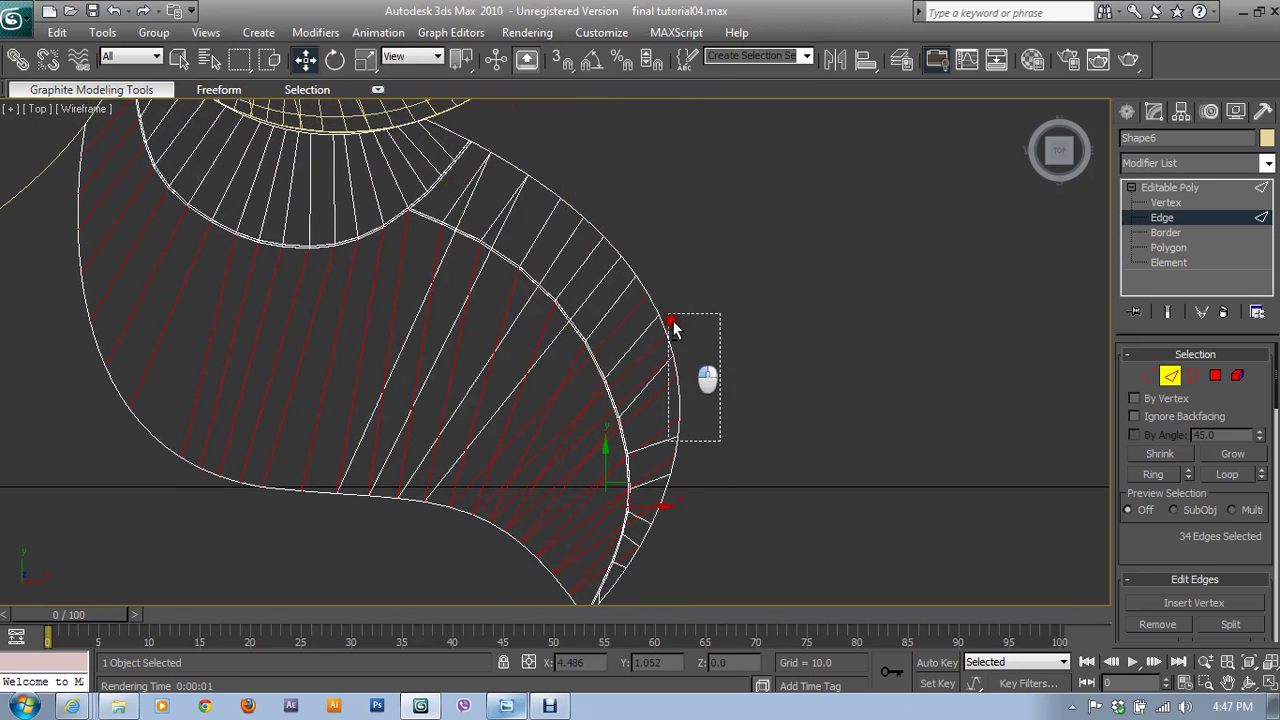
{"action": "left_click_drag", "start_coordinate": [720, 440], "coordinate": [668, 316], "text": "alt"}
{"action": "middle_click_drag", "start_coordinate": [692, 515], "coordinate": [692, 443]}
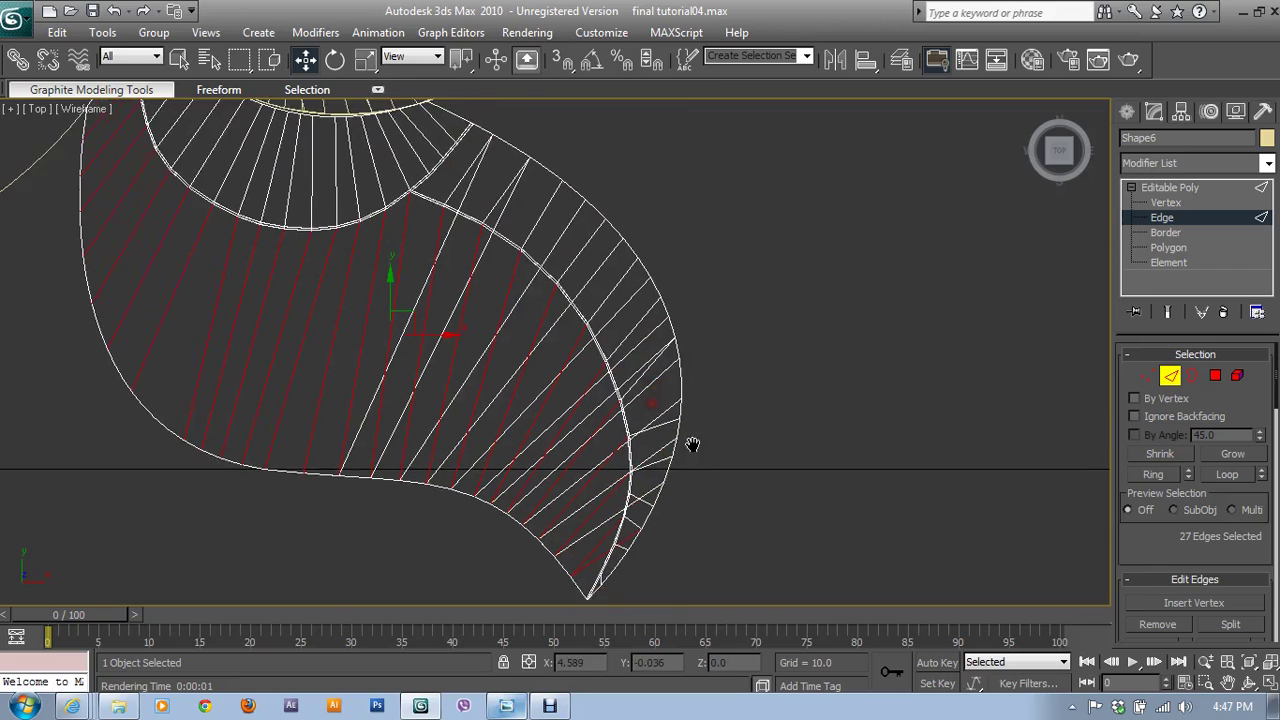
{"action": "left_click_drag", "start_coordinate": [670, 488], "coordinate": [637, 463], "text": "alt"}
- Connect the selected side-wall edges with 2 segments at Pinch 98, hugging the top and bottom borders
{"action": "key", "text": "alt+w"}
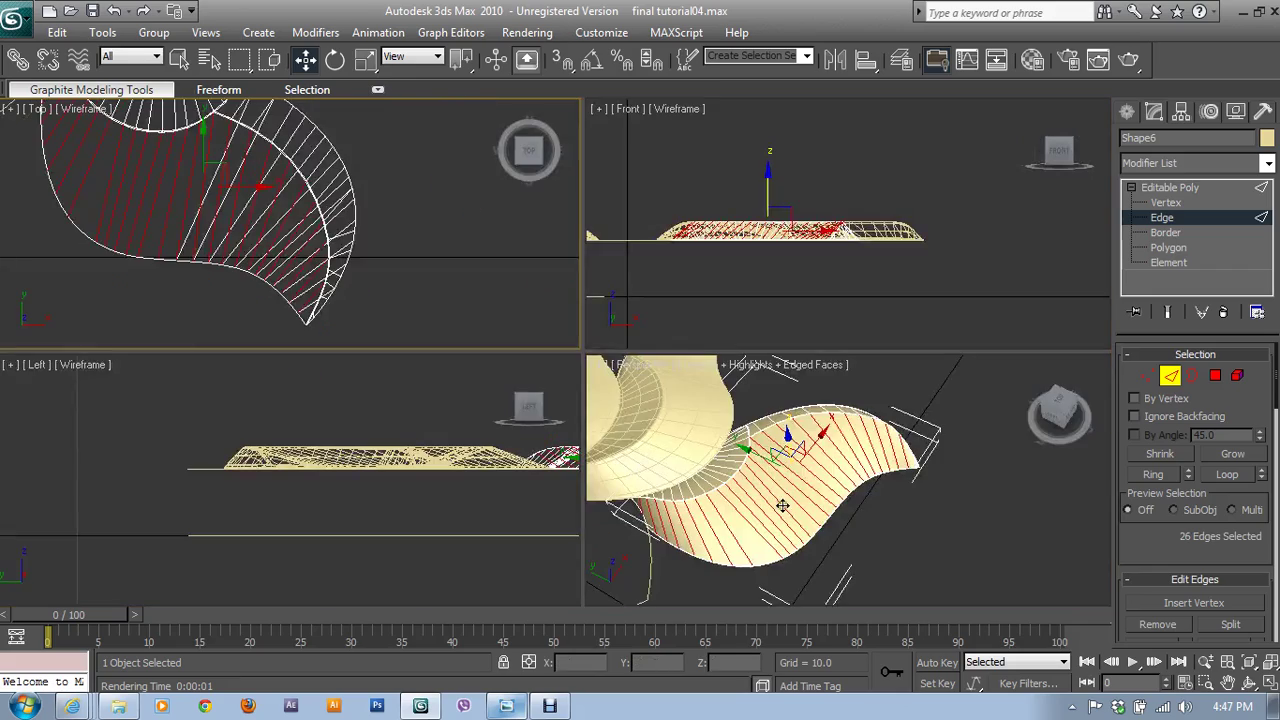
{"action": "key", "text": "alt+w"}
{"action": "mouse_move", "coordinate": [786, 506]}
{"action": "middle_mouse_down", "text": "alt"}
{"action": "mouse_move", "coordinate": [814, 343]}
{"action": "mouse_move", "coordinate": [801, 153]}
{"action": "mouse_move", "coordinate": [777, 334]}
{"action": "mouse_move", "coordinate": [729, 362]}
{"action": "mouse_move", "coordinate": [723, 437]}
{"action": "mouse_move", "coordinate": [694, 371]}
{"action": "mouse_move", "coordinate": [657, 337]}
{"action": "mouse_move", "coordinate": [549, 468]}
{"action": "mouse_move", "coordinate": [894, 429]}
{"action": "mouse_move", "coordinate": [757, 414]}
{"action": "mouse_move", "coordinate": [754, 486]}
{"action": "mouse_move", "coordinate": [769, 398]}
{"action": "mouse_move", "coordinate": [963, 537]}
{"action": "mouse_move", "coordinate": [929, 506]}
{"action": "mouse_move", "coordinate": [509, 400]}
{"action": "mouse_move", "coordinate": [1178, 552]}
{"action": "middle_mouse_up", "text": "alt"}
{"action": "left_click_drag", "start_coordinate": [1178, 552], "coordinate": [1176, 454]}
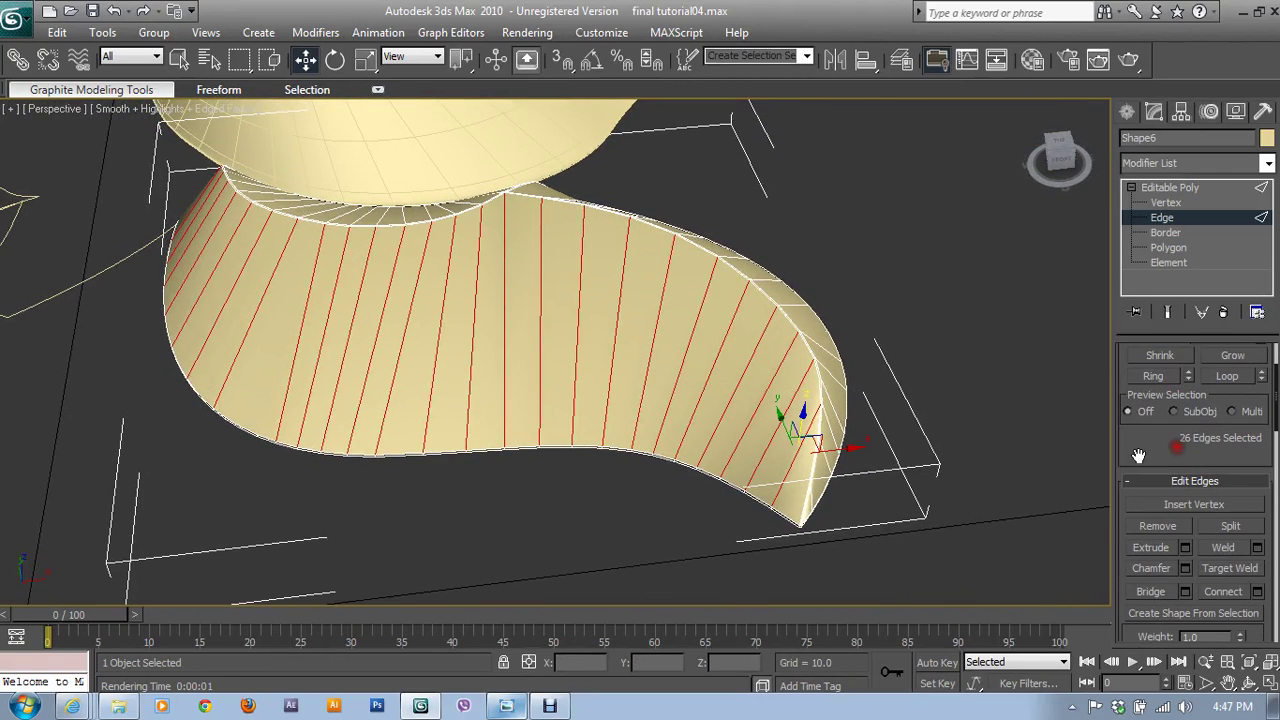
{"action": "left_click", "coordinate": [1258, 591]}
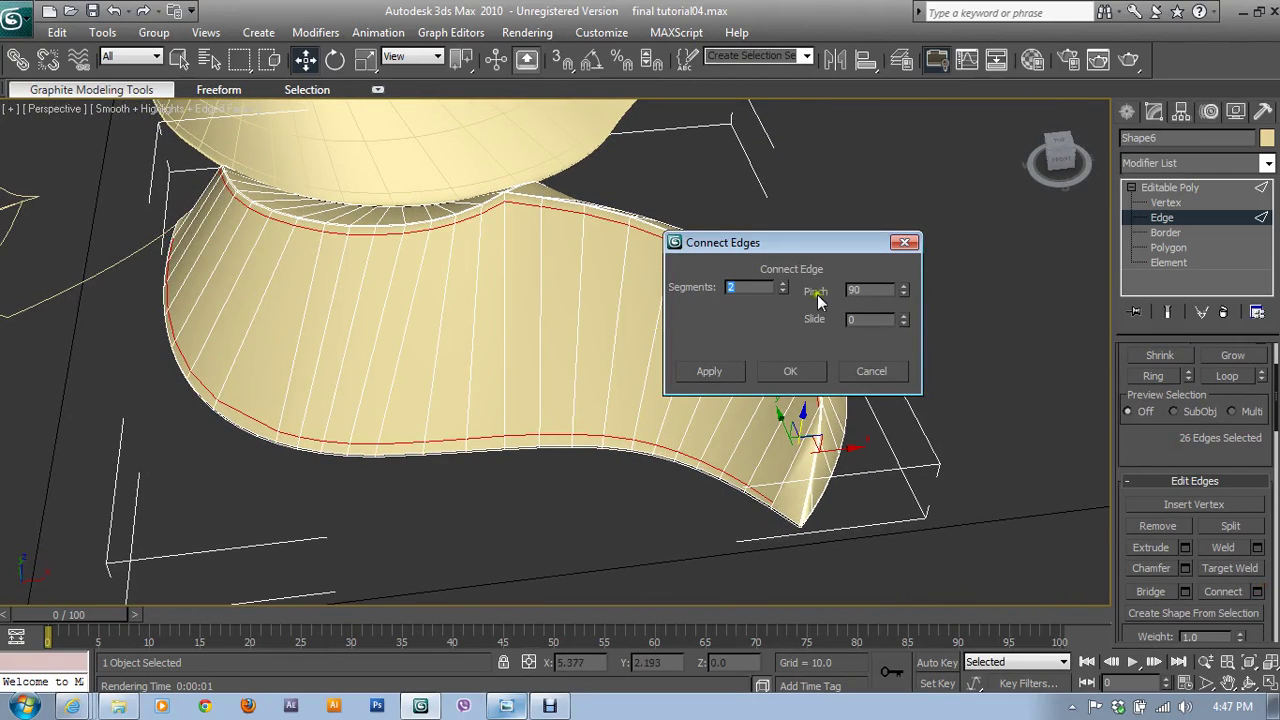
{"action": "left_click_drag", "start_coordinate": [903, 289], "coordinate": [907, 275]}
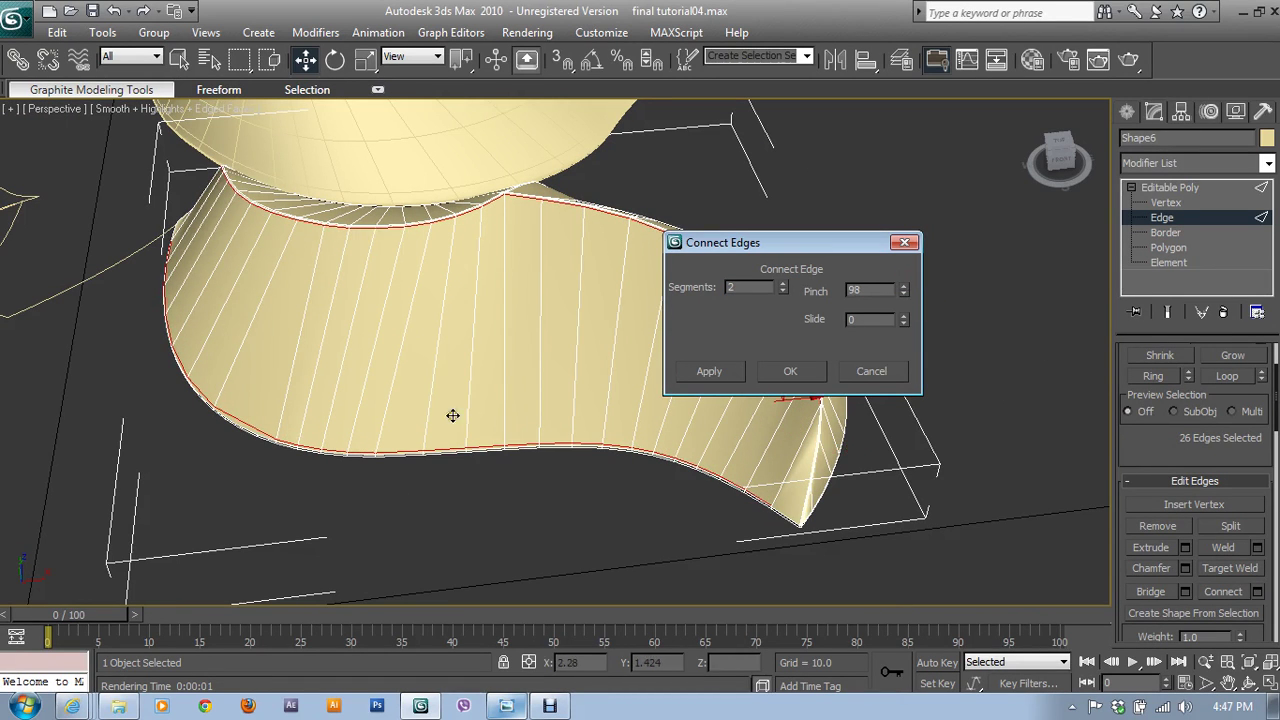
{"action": "middle_click_drag", "start_coordinate": [452, 415], "coordinate": [428, 403]}
{"action": "scroll", "coordinate": [428, 403], "scroll_direction": "up", "scroll_amount": 3}
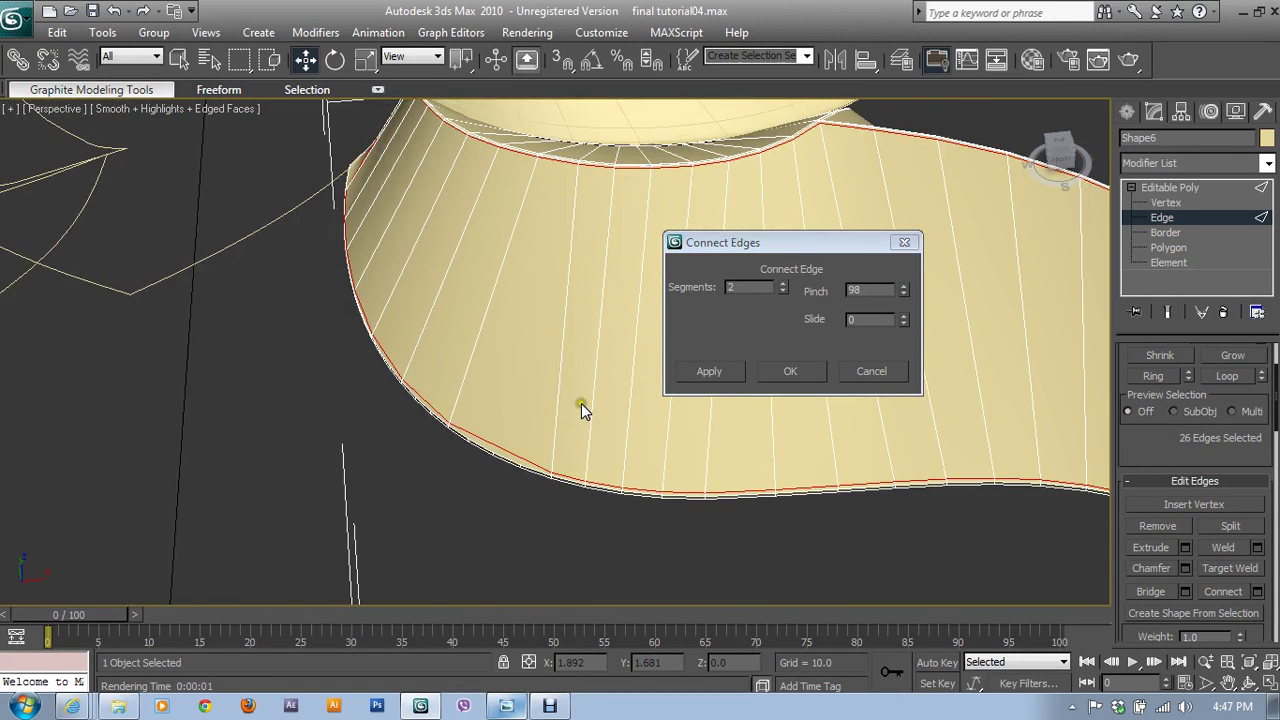
{"action": "left_click", "coordinate": [791, 371]}
{"action": "scroll", "coordinate": [508, 500], "scroll_direction": "up", "scroll_amount": 2}
{"action": "scroll", "coordinate": [495, 456], "scroll_direction": "up", "scroll_amount": 2}
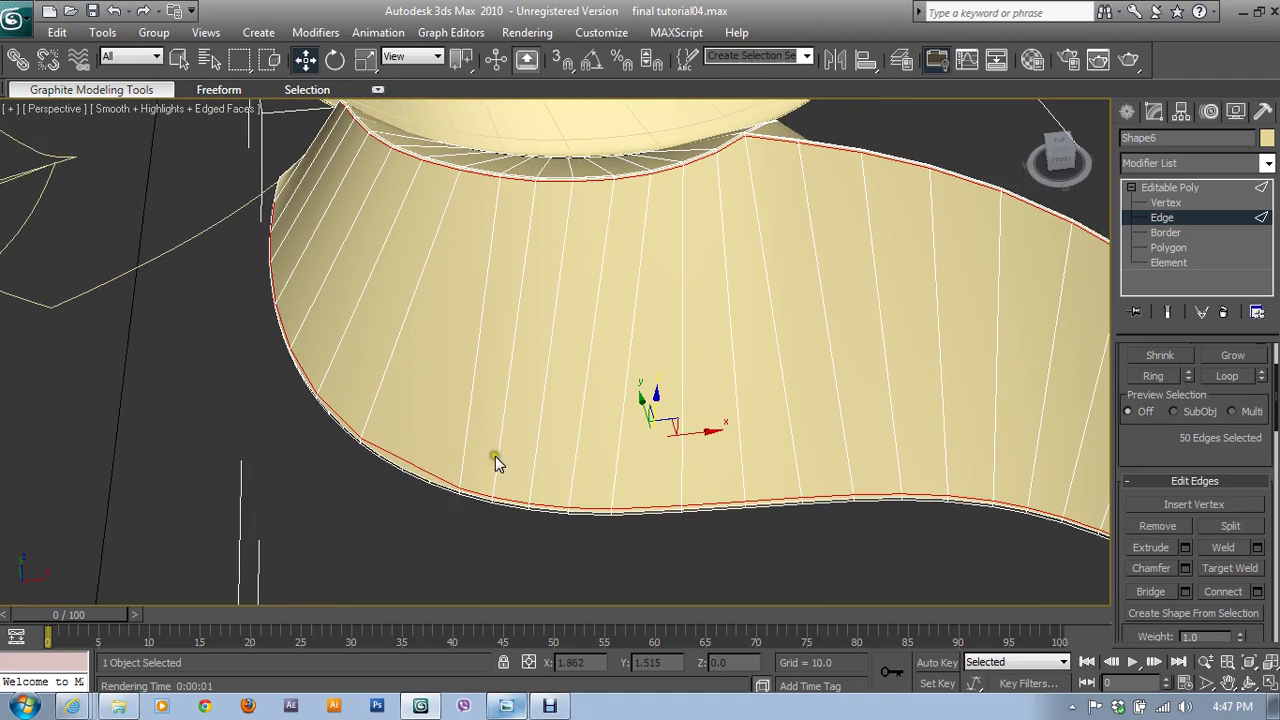
- Ring-select a side-wall edge and connect it with 1 segment, Pinch 0, adding a 25-edge centre loop
{"action": "left_click", "coordinate": [544, 372]}
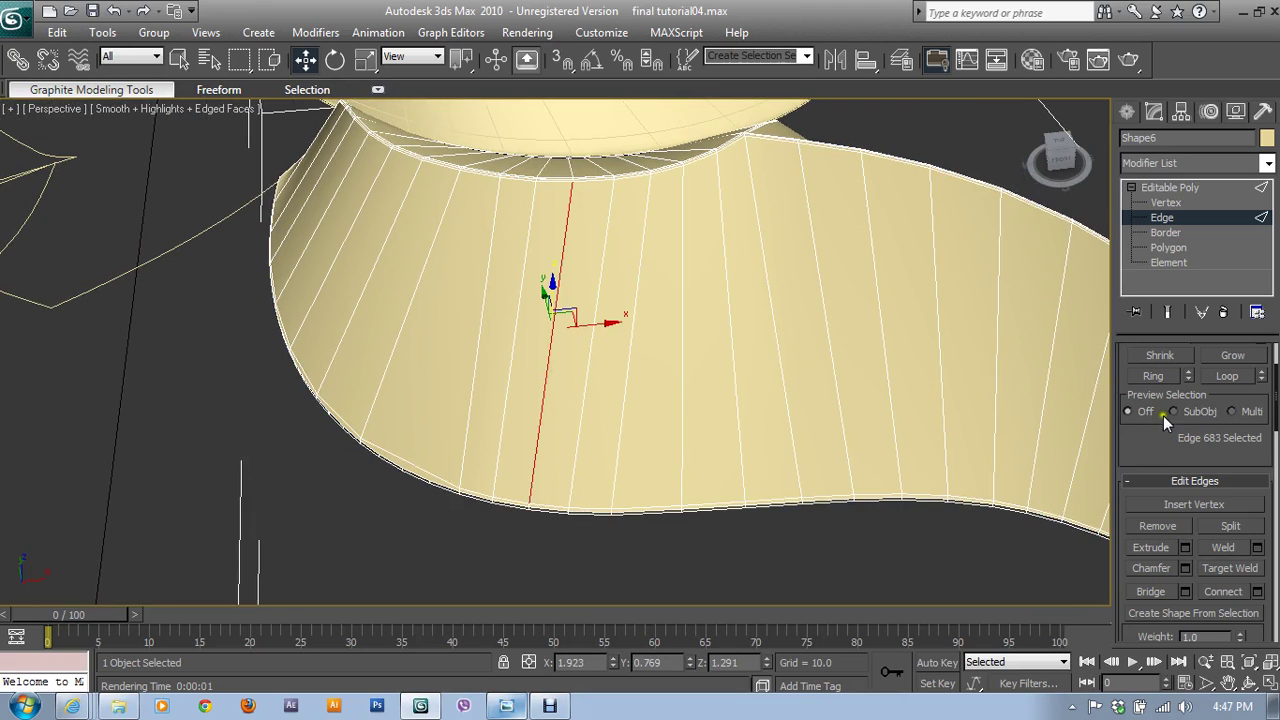
{"action": "left_click", "coordinate": [1155, 375]}
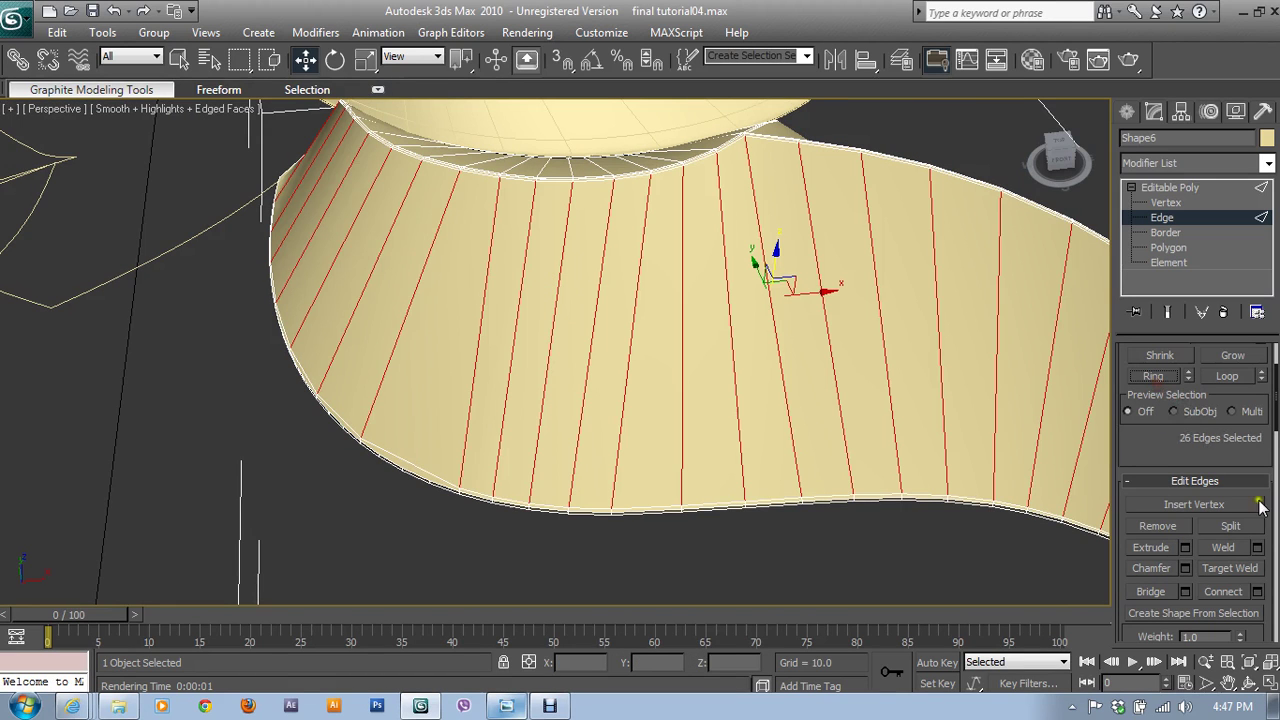
{"action": "left_click", "coordinate": [1258, 592]}
{"action": "right_click", "coordinate": [903, 290]}
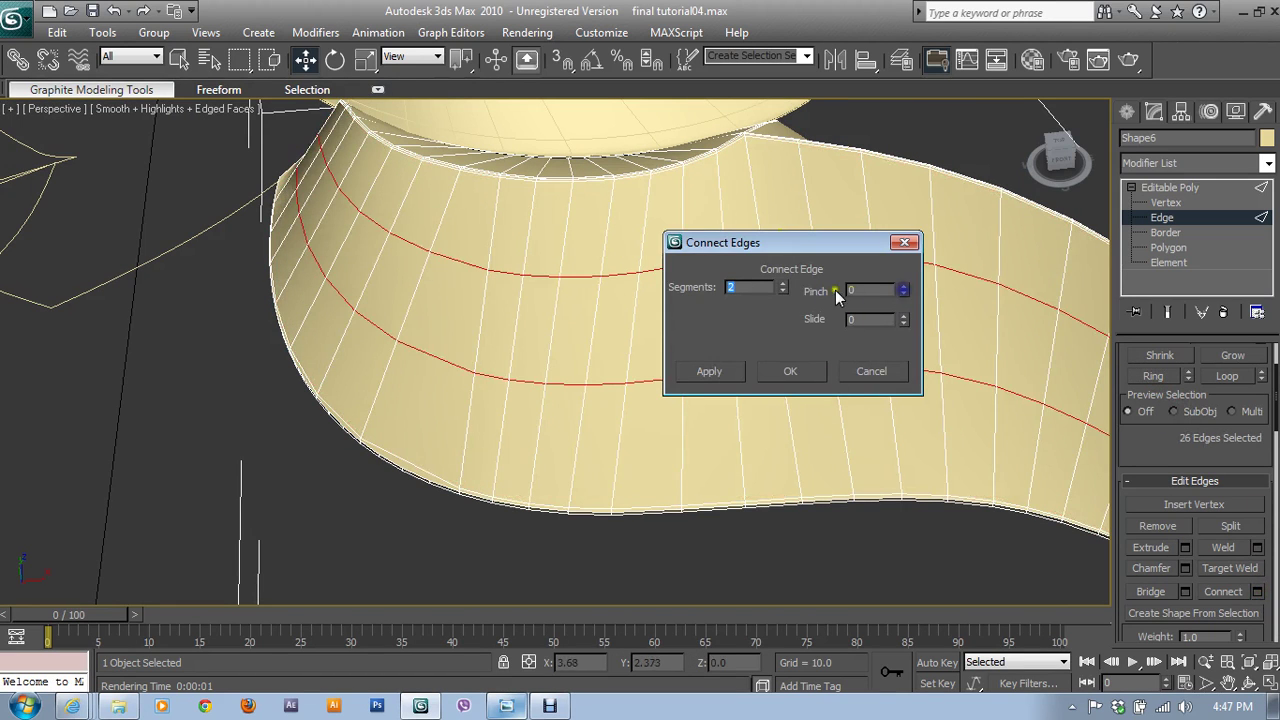
{"action": "right_click", "coordinate": [785, 288]}
{"action": "left_click", "coordinate": [790, 371]}
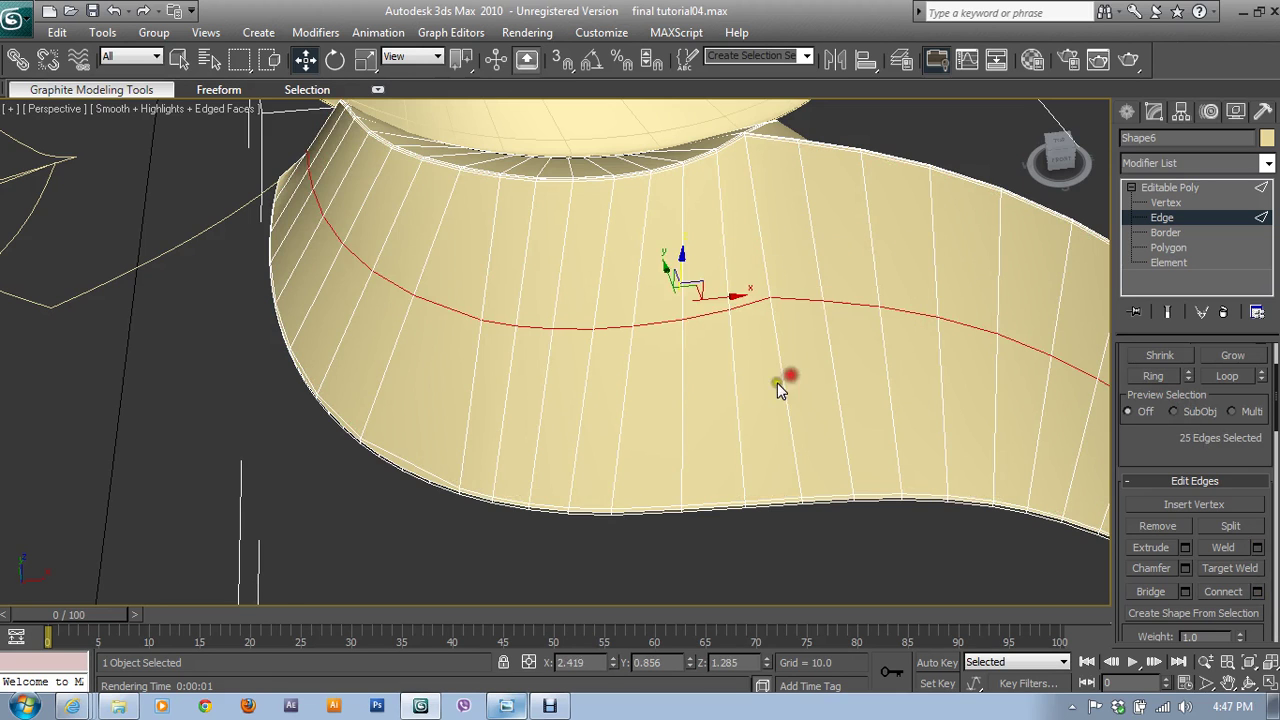
{"action": "mouse_move", "coordinate": [777, 383]}
{"action": "middle_mouse_down", "text": "alt"}
{"action": "mouse_move", "coordinate": [548, 404]}
{"action": "mouse_move", "coordinate": [891, 403]}
{"action": "middle_mouse_up", "text": "alt"}
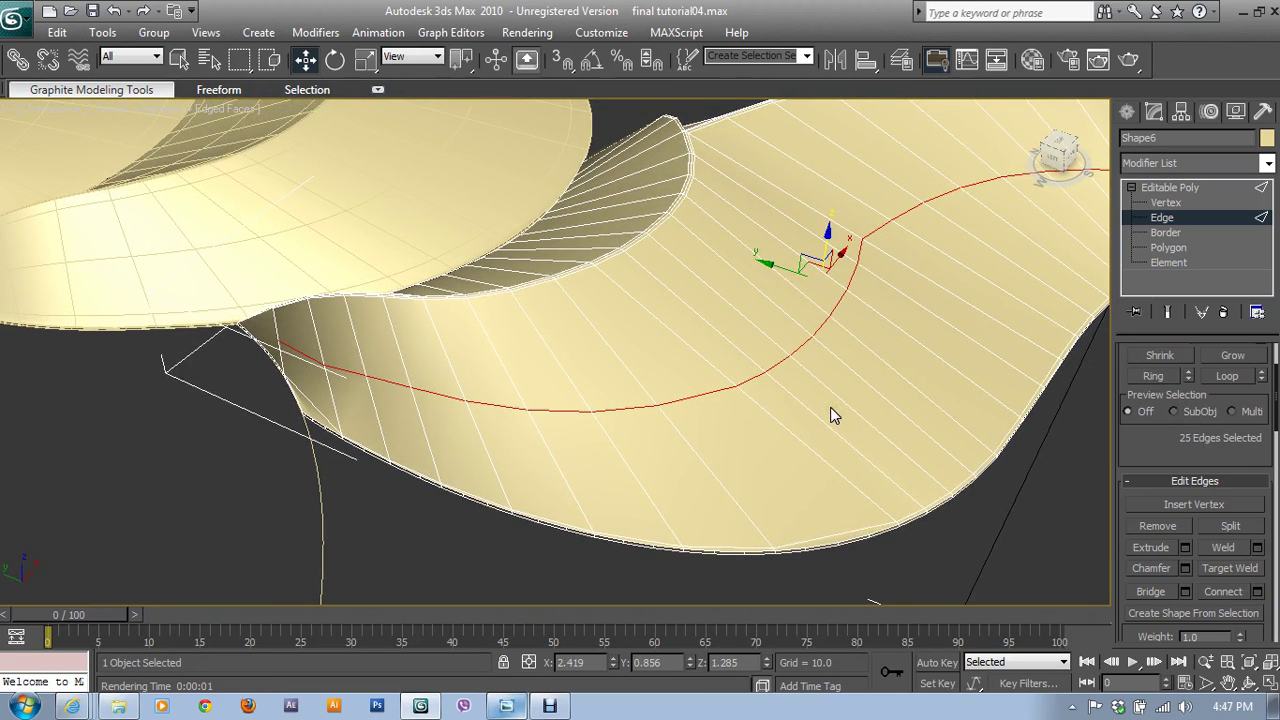
{"action": "middle_click_drag", "start_coordinate": [830, 407], "coordinate": [829, 414], "text": "alt"}
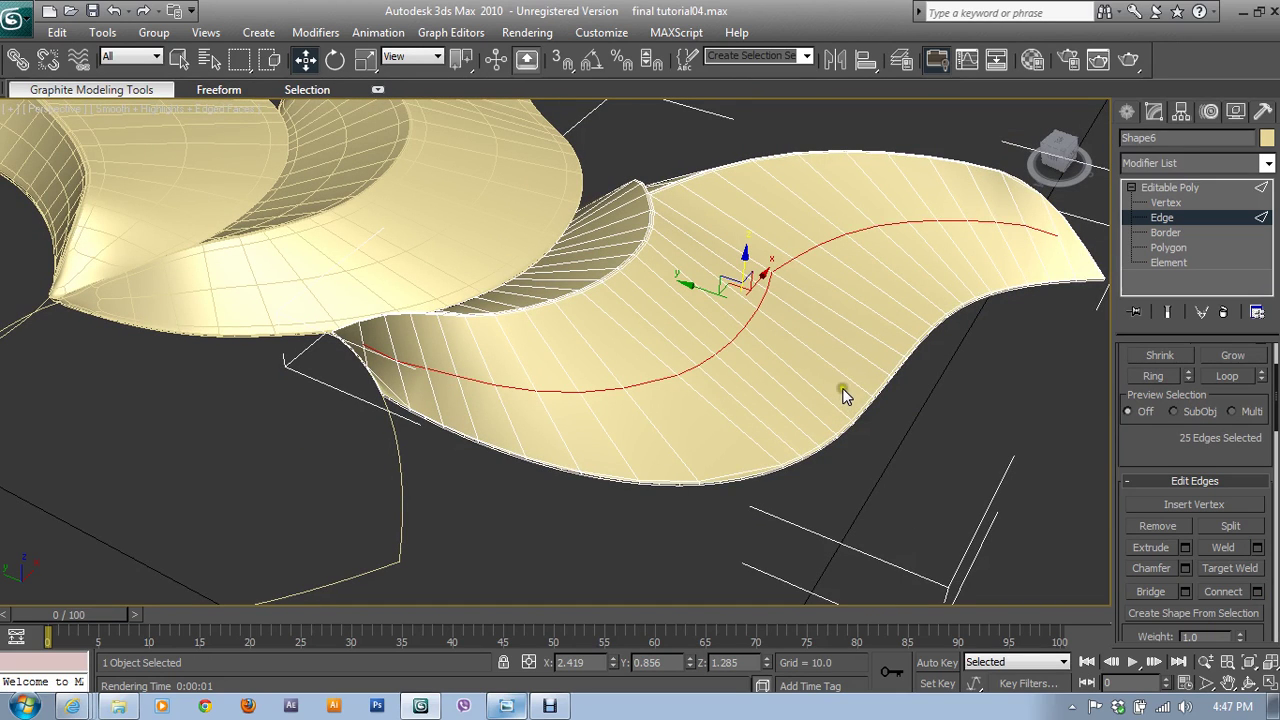
{"action": "mouse_move", "coordinate": [843, 389]}
{"action": "middle_mouse_down", "text": "alt"}
{"action": "mouse_move", "coordinate": [443, 451]}
{"action": "mouse_move", "coordinate": [646, 383]}
{"action": "mouse_move", "coordinate": [774, 443]}
{"action": "mouse_move", "coordinate": [515, 285]}
{"action": "mouse_move", "coordinate": [946, 474]}
{"action": "mouse_move", "coordinate": [343, 286]}
{"action": "mouse_move", "coordinate": [623, 423]}
{"action": "mouse_move", "coordinate": [729, 386]}
{"action": "mouse_move", "coordinate": [570, 389]}
{"action": "middle_mouse_up", "text": "alt"}
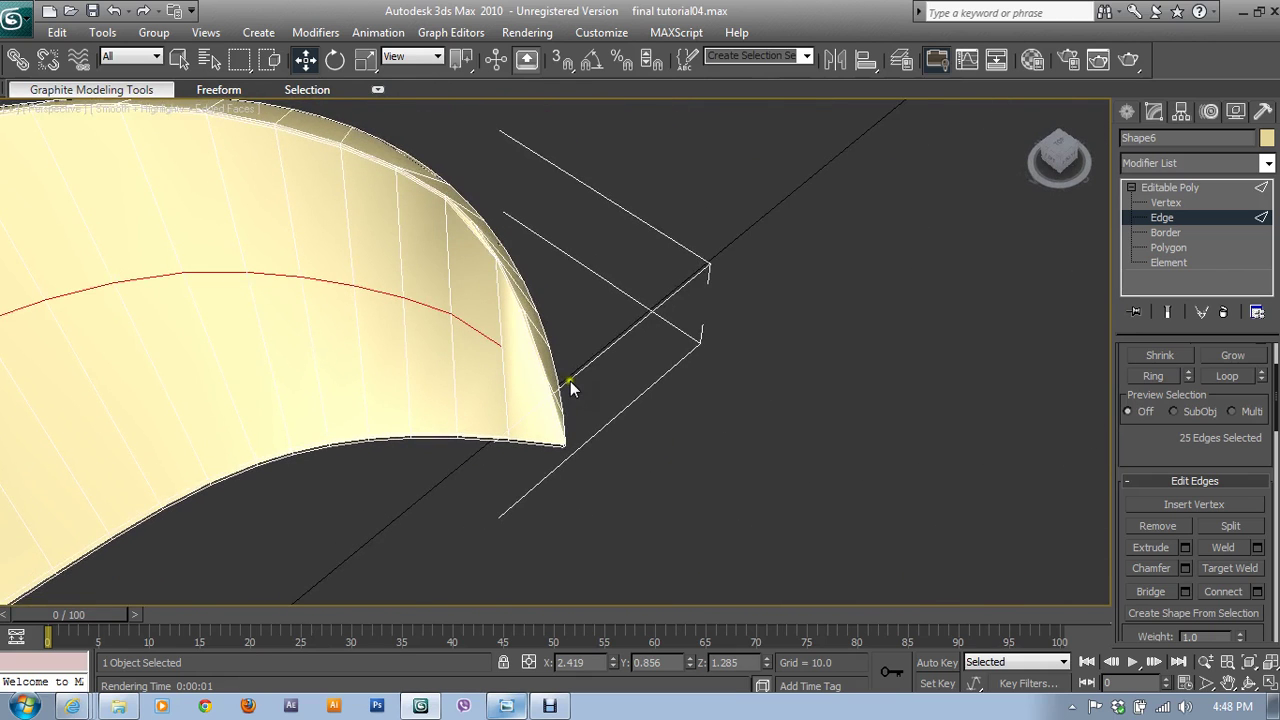
- Connect the middle-loop vertex to the curved-corner vertex with a new edge
{"action": "key", "text": "1"}
{"action": "left_click", "coordinate": [500, 326]}
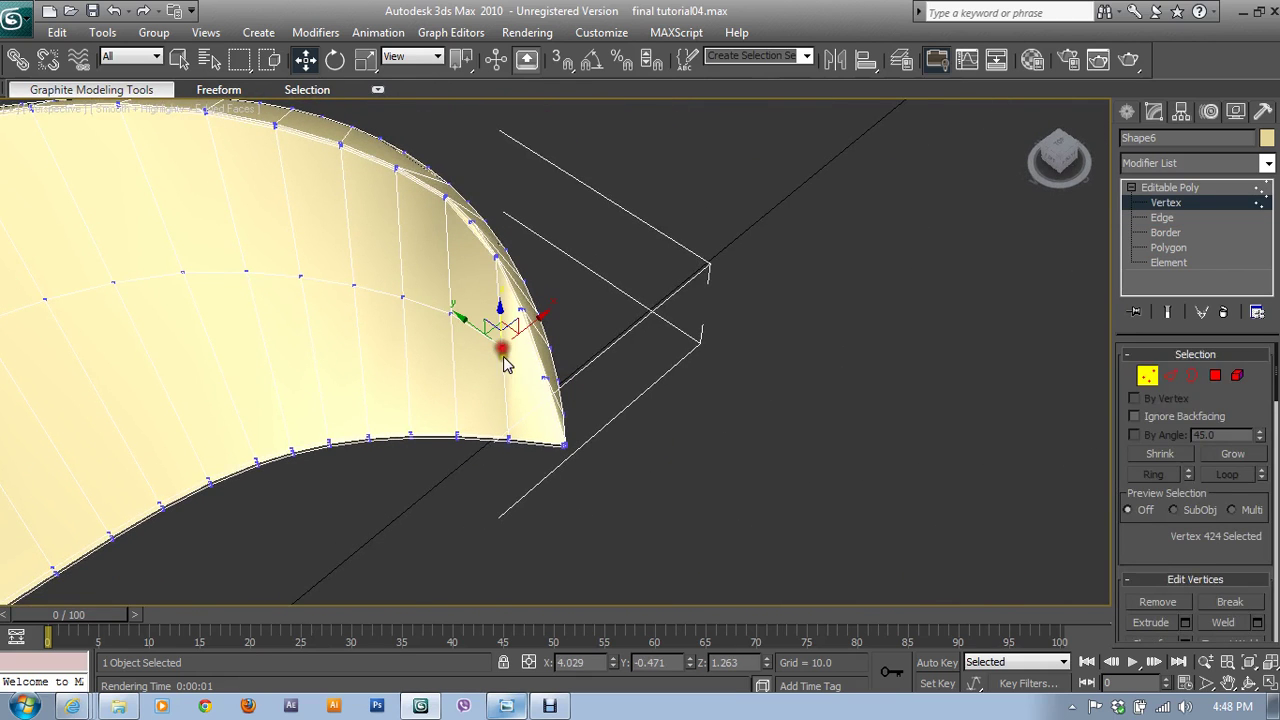
{"action": "left_click", "coordinate": [563, 445], "text": "ctrl"}
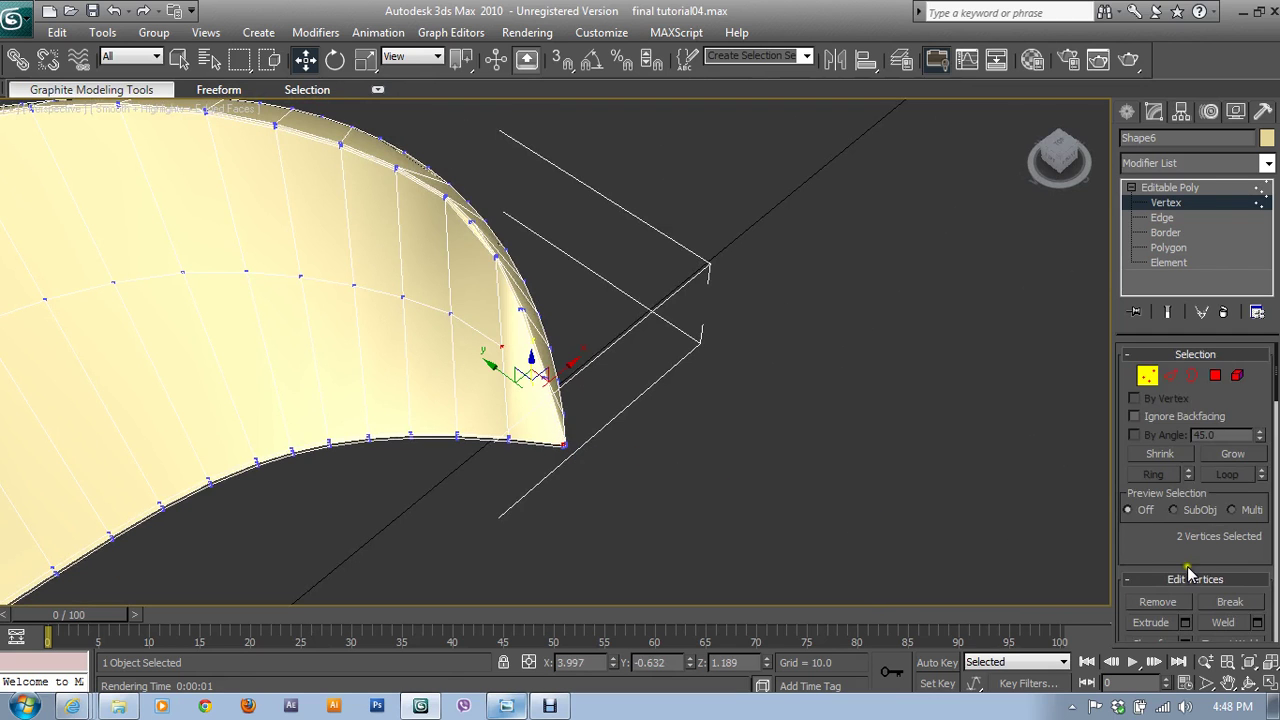
{"action": "scroll", "coordinate": [1207, 620], "scroll_direction": "down", "scroll_amount": 2}
{"action": "scroll", "coordinate": [1200, 580], "scroll_direction": "down", "scroll_amount": 1}
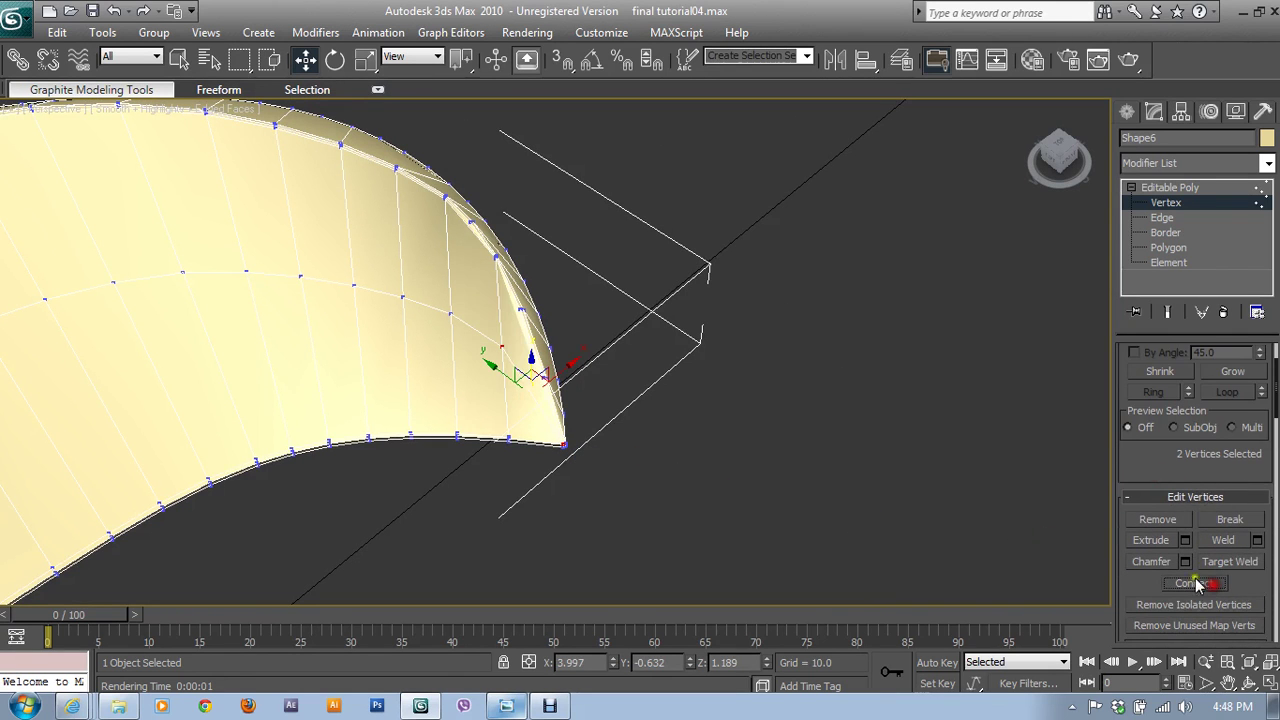
{"action": "mouse_move", "coordinate": [780, 446]}
{"action": "middle_mouse_down", "text": "alt"}
{"action": "mouse_move", "coordinate": [577, 397]}
{"action": "mouse_move", "coordinate": [620, 434]}
{"action": "mouse_move", "coordinate": [852, 340]}
{"action": "middle_mouse_up", "text": "alt"}
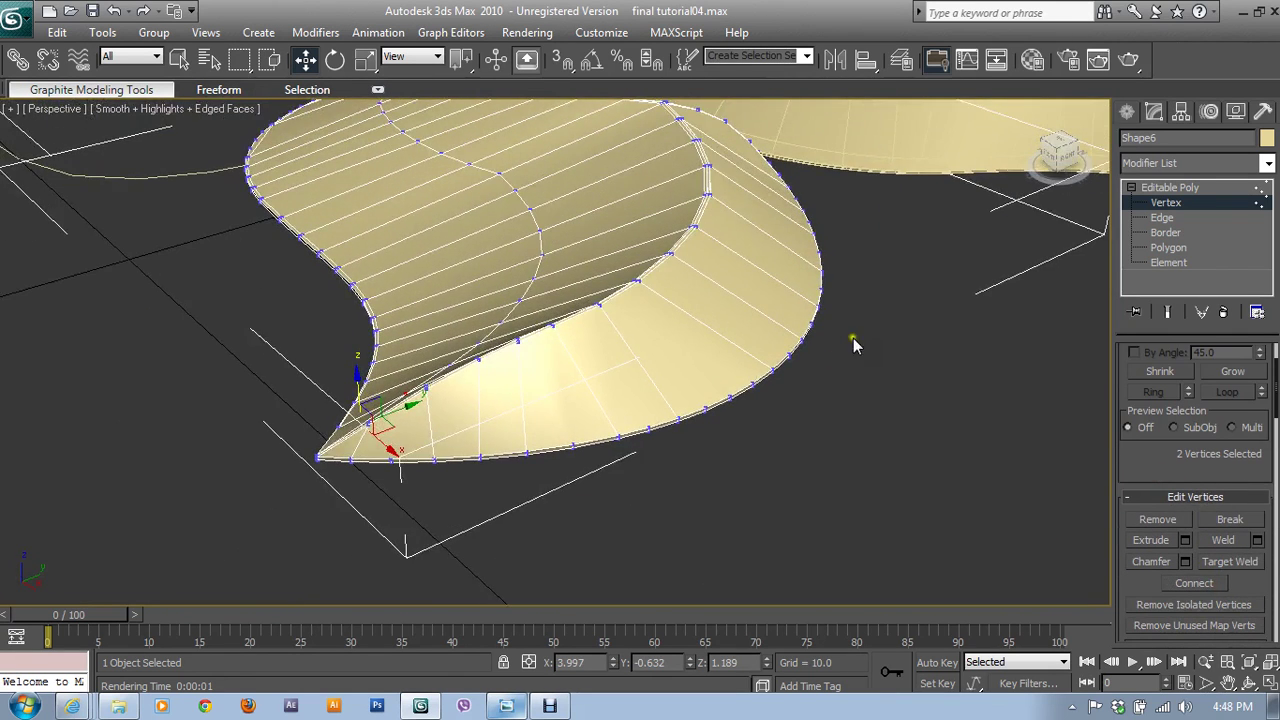
{"action": "mouse_move", "coordinate": [898, 280]}
{"action": "middle_mouse_down", "text": "alt"}
{"action": "mouse_move", "coordinate": [873, 295]}
{"action": "mouse_move", "coordinate": [1097, 275]}
{"action": "middle_mouse_up", "text": "alt"}
- At Edge level, select the vertical side-band edges running toward the right
{"action": "left_click", "coordinate": [1161, 217]}
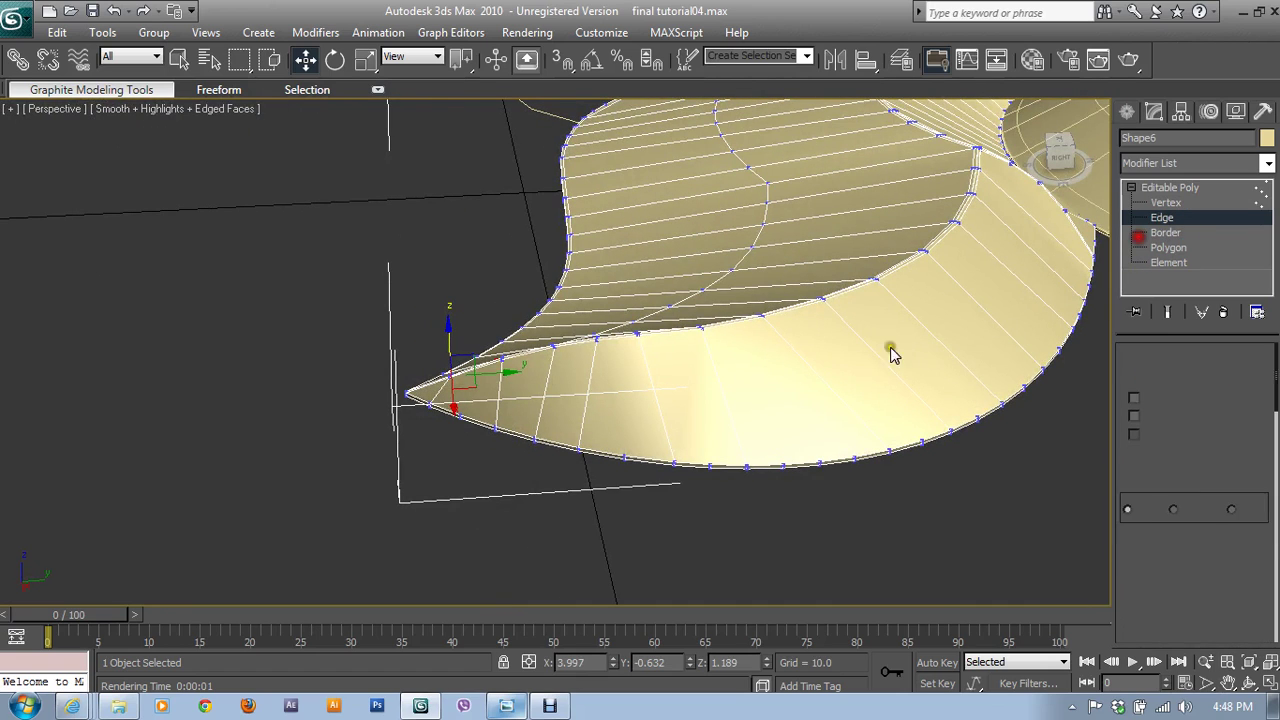
{"action": "left_click", "coordinate": [771, 372]}
{"action": "left_click", "coordinate": [812, 368]}
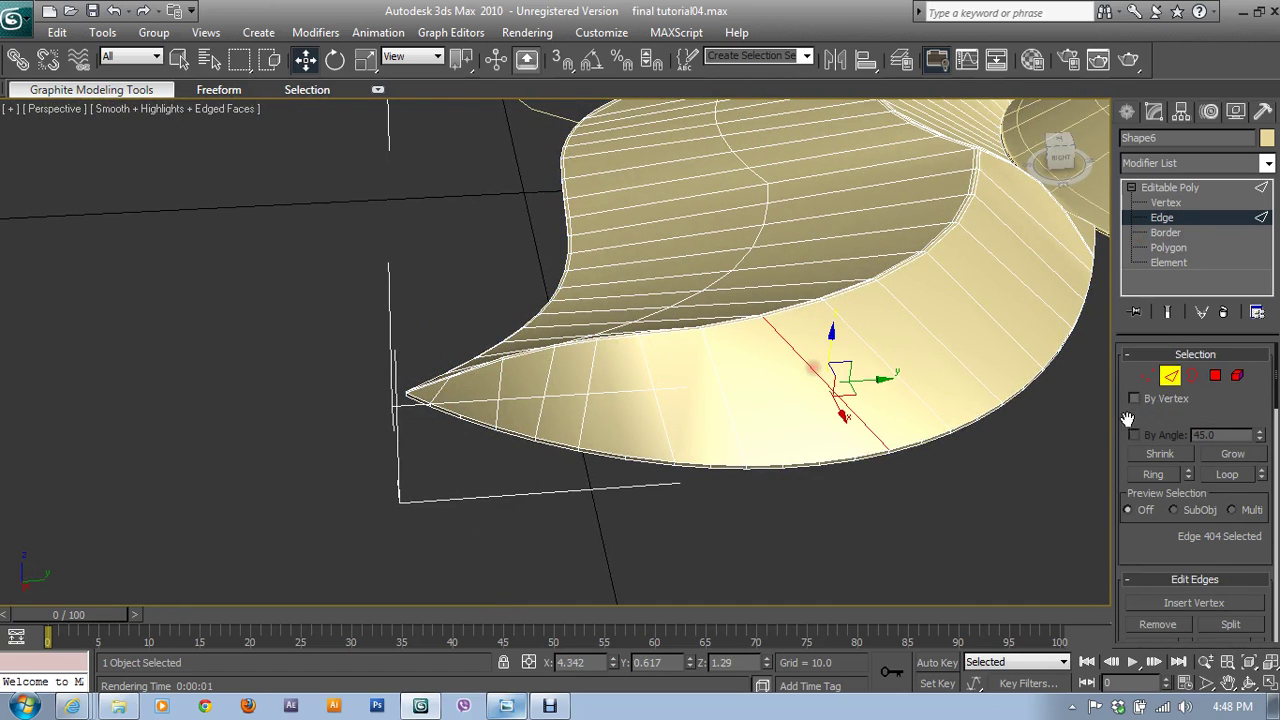
{"action": "left_click", "coordinate": [910, 387], "text": "ctrl"}
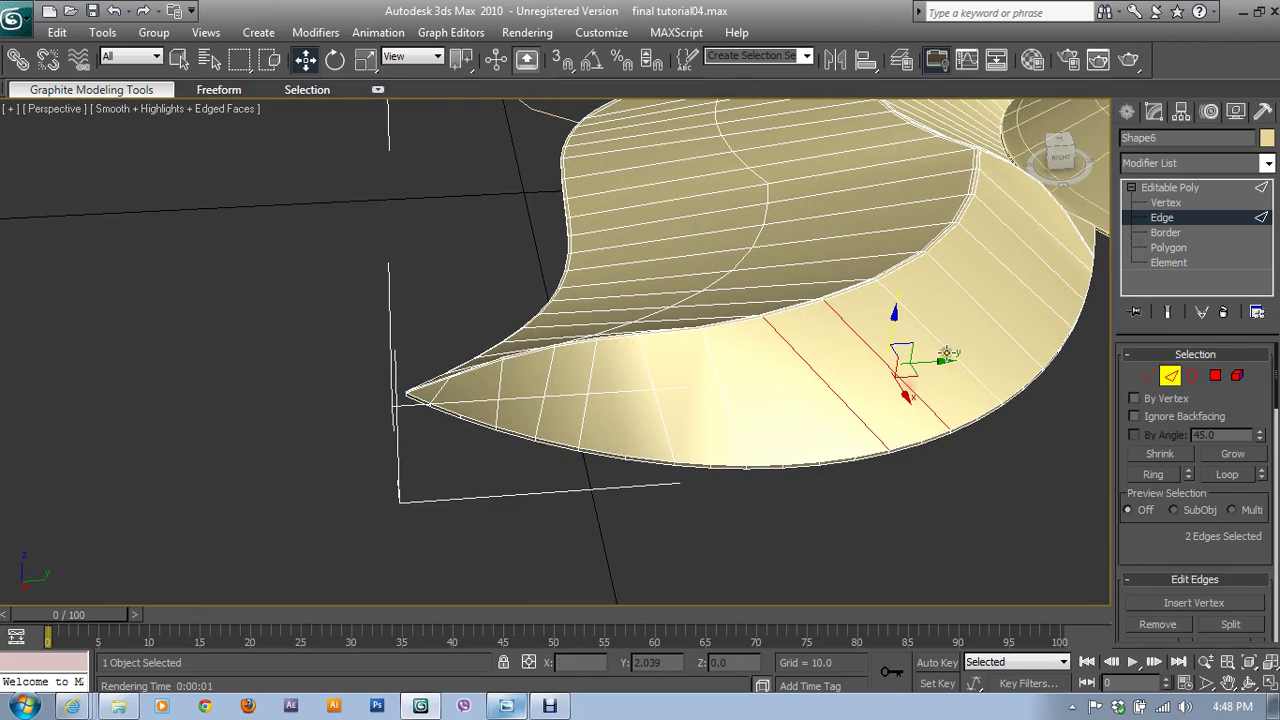
{"action": "left_click", "coordinate": [947, 352], "text": "ctrl"}
{"action": "left_click", "coordinate": [987, 310], "text": "ctrl"}
{"action": "left_click", "coordinate": [1012, 278], "text": "ctrl"}
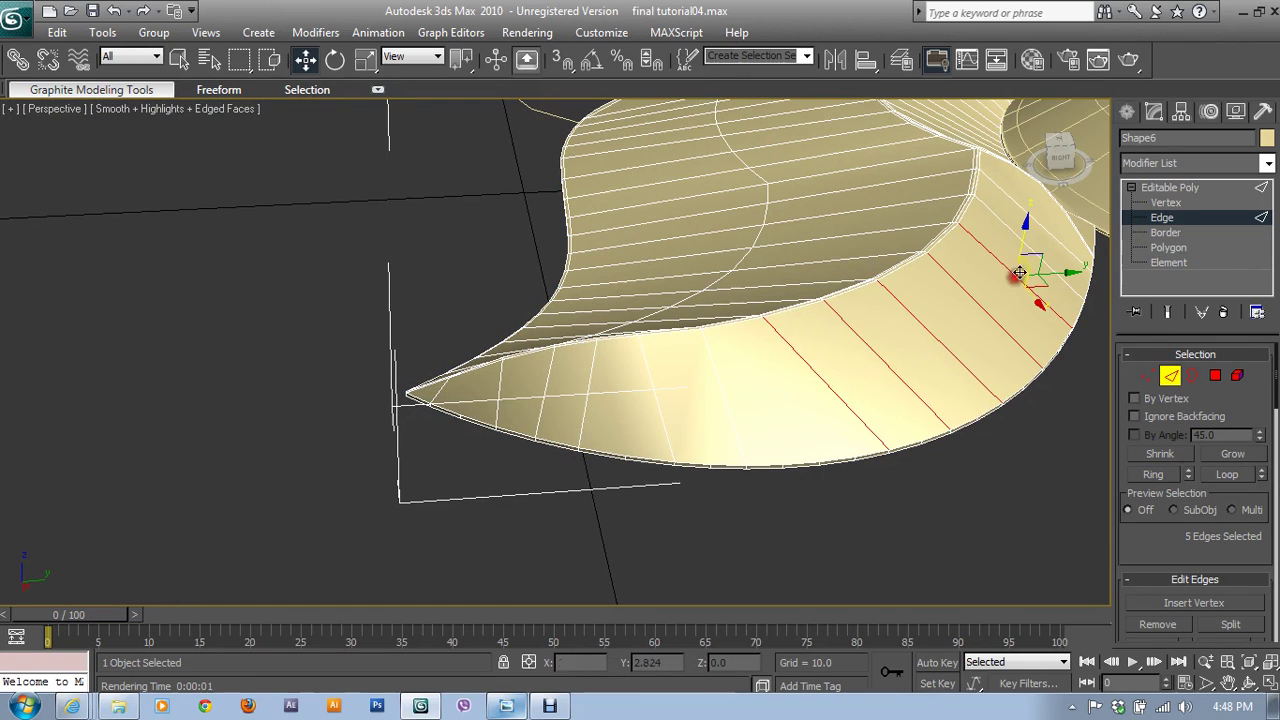
{"action": "left_click", "coordinate": [1040, 228], "text": "ctrl"}
{"action": "left_click", "coordinate": [1040, 228], "text": "ctrl"}
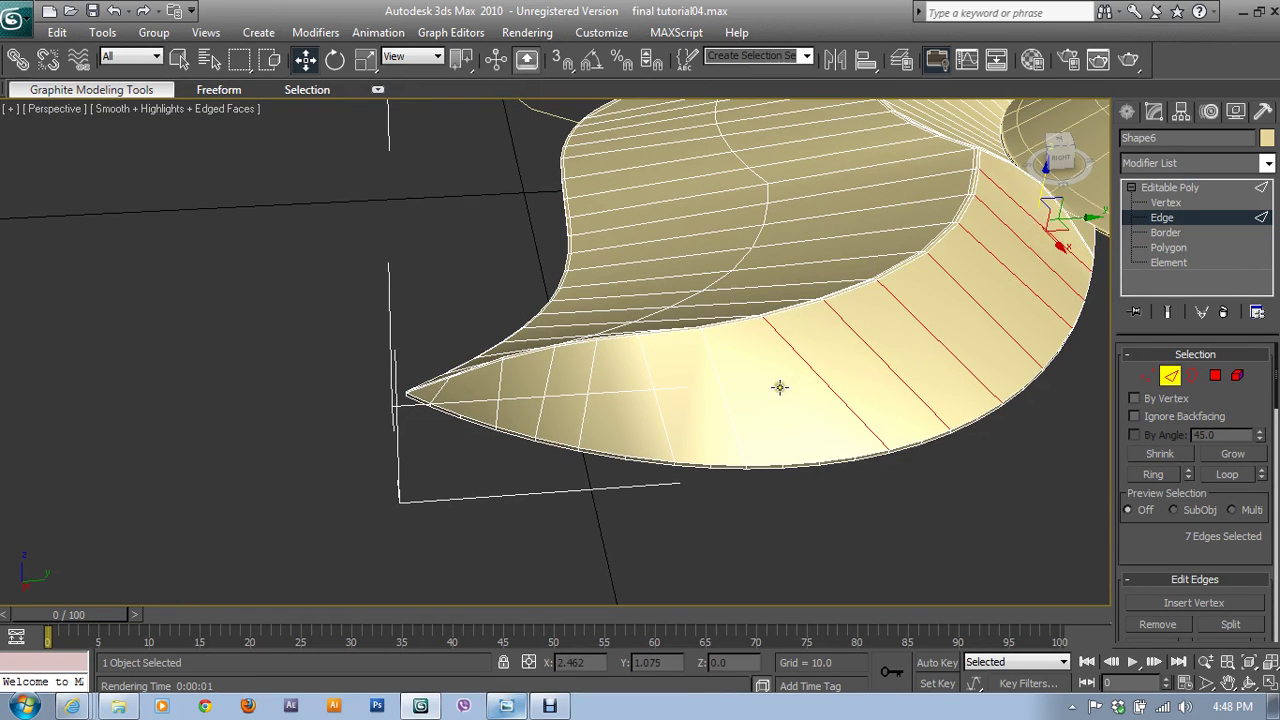
- Add the side-band edges toward the tip, bringing the selection to 13 edges
{"action": "left_click", "coordinate": [724, 388], "text": "ctrl"}
{"action": "left_click", "coordinate": [652, 385], "text": "ctrl"}
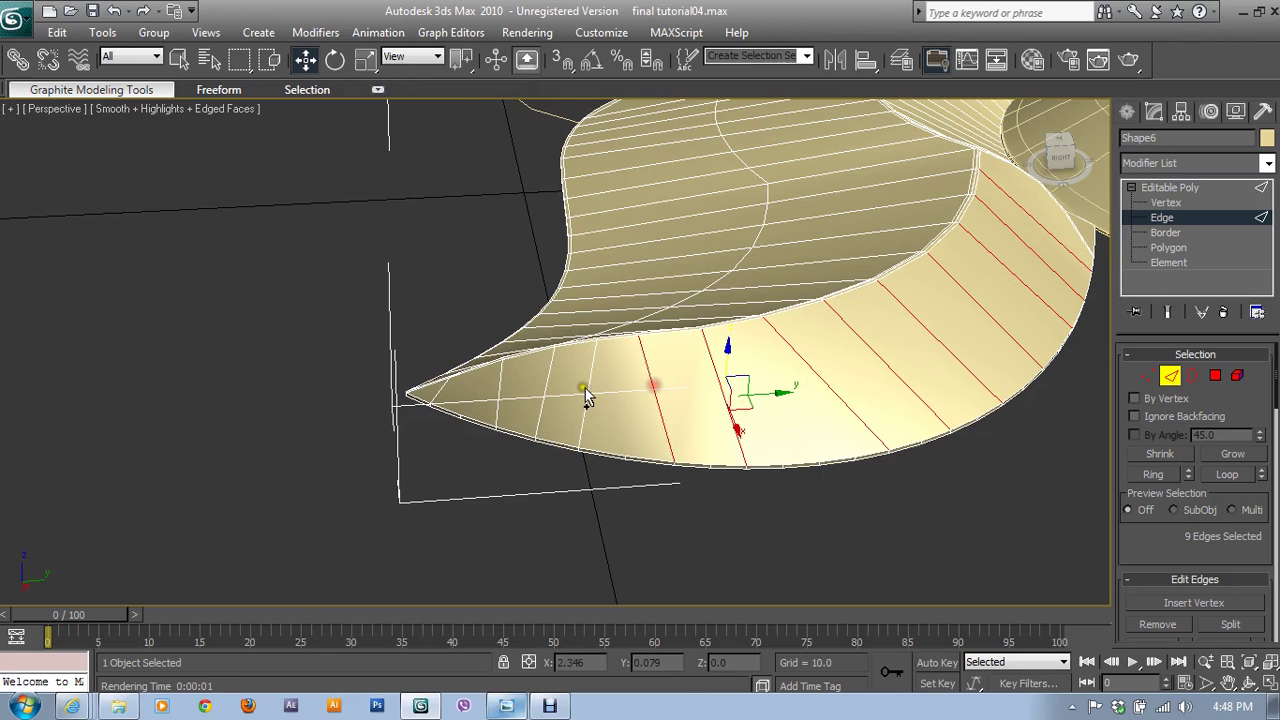
{"action": "left_click", "coordinate": [592, 386], "text": "ctrl"}
{"action": "left_click", "coordinate": [548, 387], "text": "ctrl"}
{"action": "left_click", "coordinate": [500, 388], "text": "ctrl"}
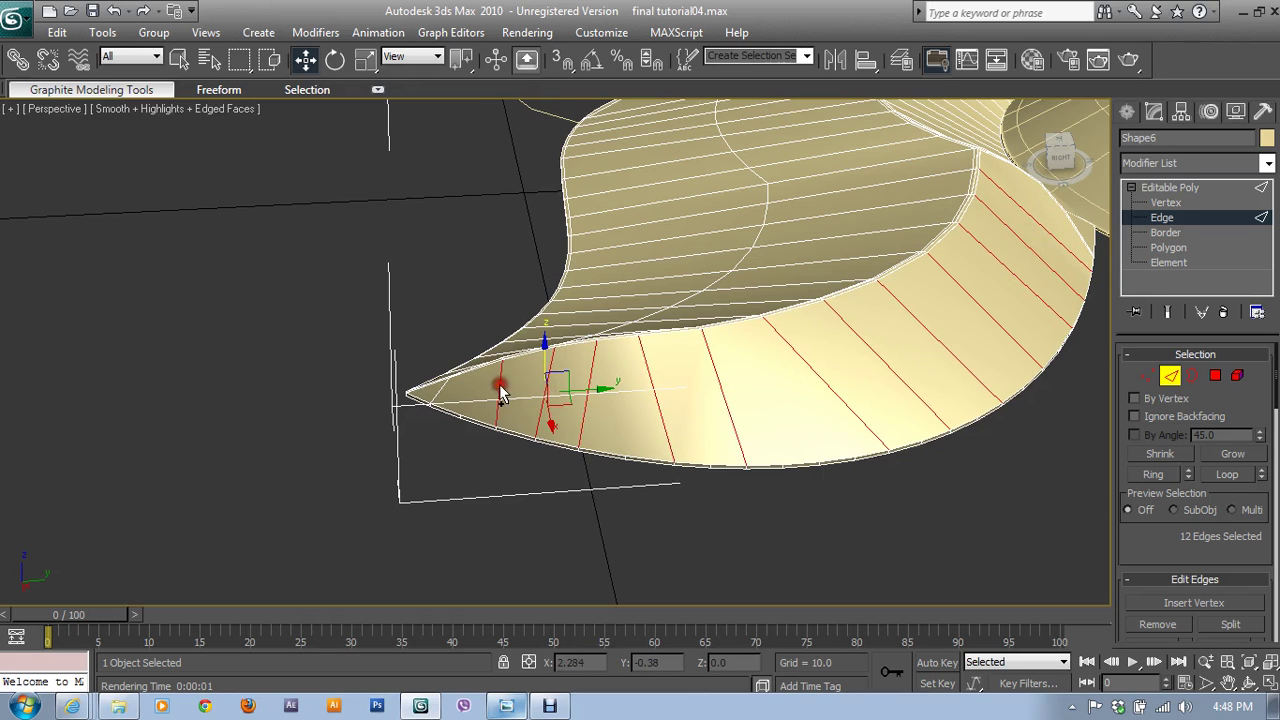
{"action": "left_click", "coordinate": [440, 393], "text": "ctrl"}
{"action": "middle_click_drag", "start_coordinate": [440, 393], "coordinate": [734, 388], "text": "alt"}
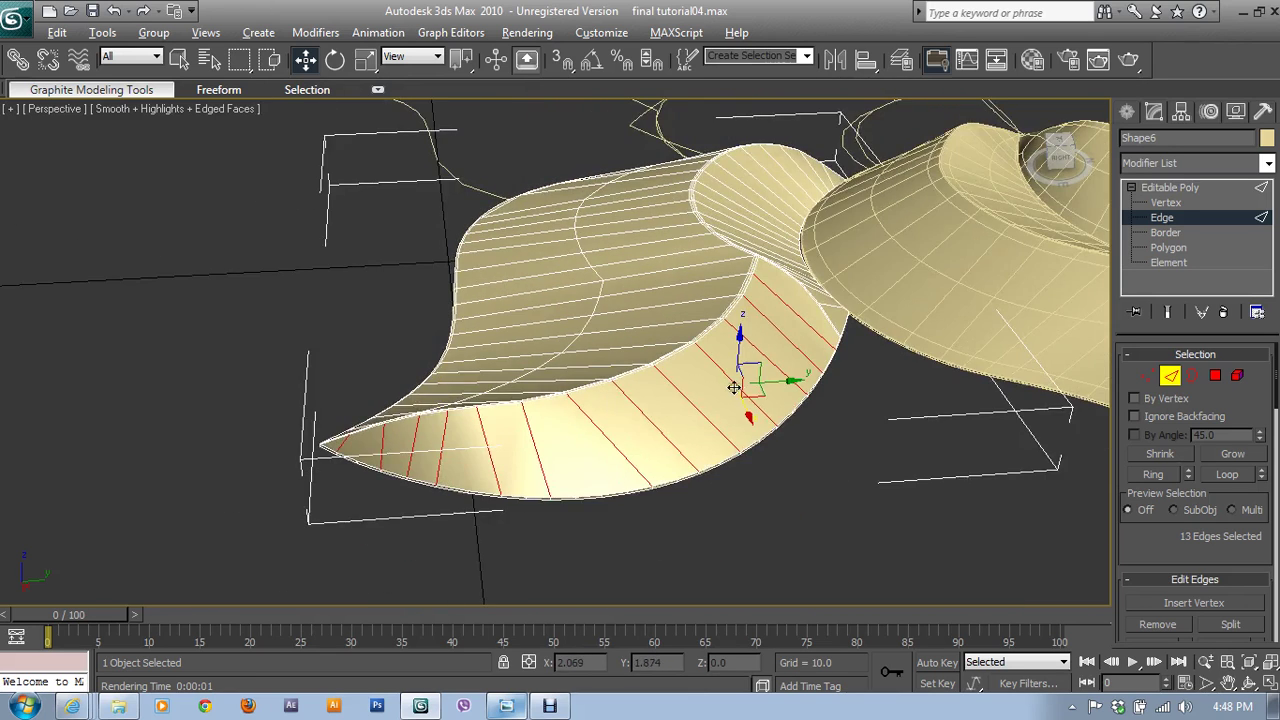
{"action": "middle_click_drag", "start_coordinate": [843, 404], "coordinate": [691, 421], "text": "alt"}
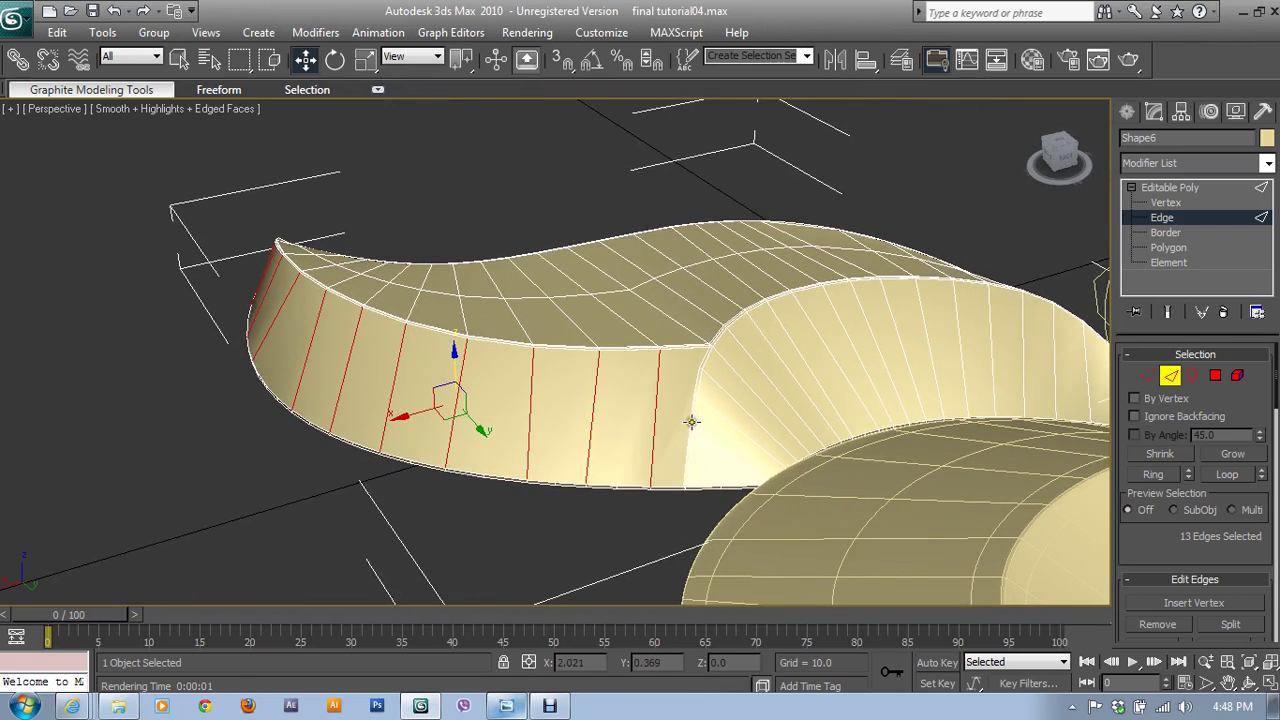
{"action": "scroll", "coordinate": [692, 422], "scroll_direction": "up", "scroll_amount": 2}
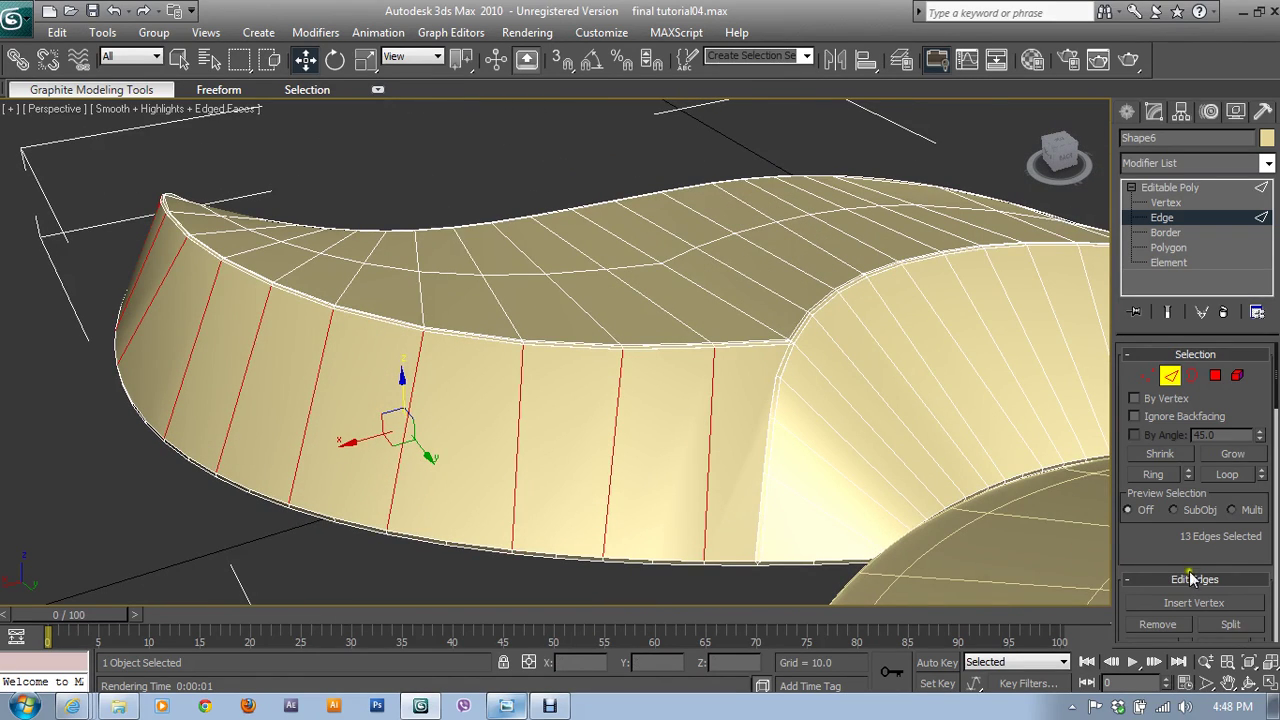
{"action": "scroll", "coordinate": [1190, 579], "scroll_direction": "down", "scroll_amount": 3}
- Connect the 13 side-band edges with 2 segments at Pinch 98, hugging both rims
{"action": "left_click", "coordinate": [1259, 533]}
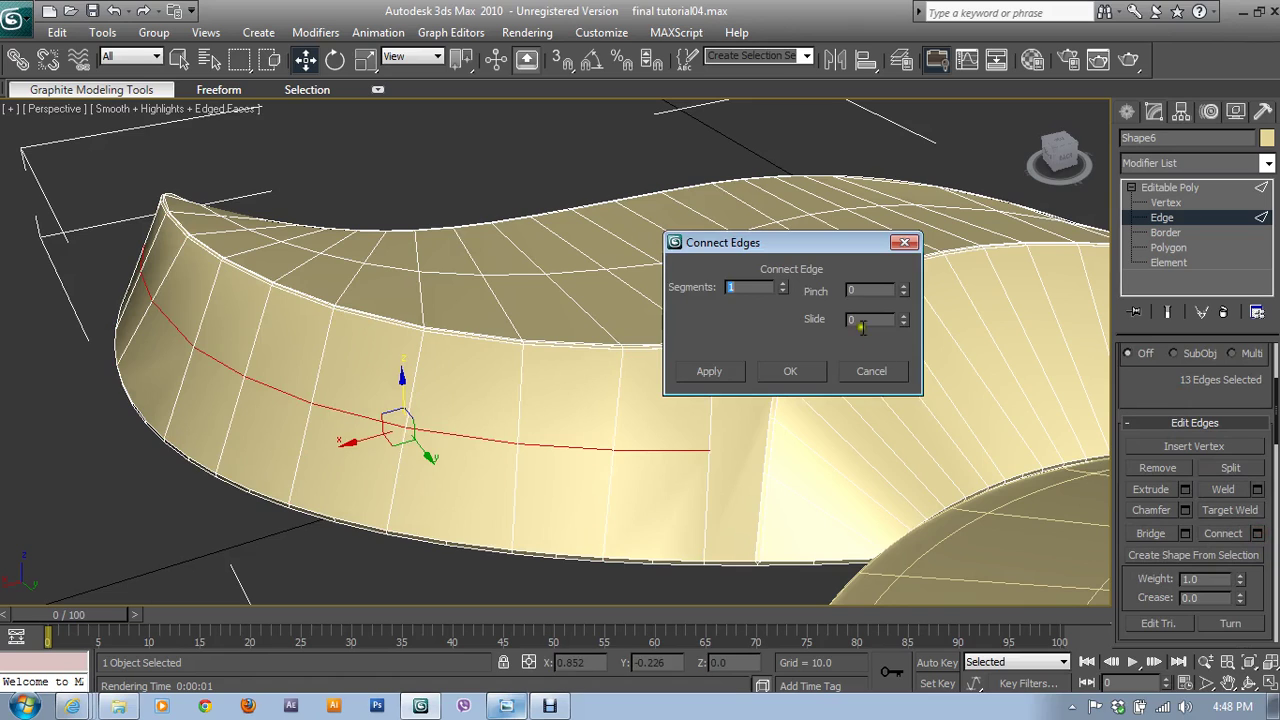
{"action": "left_click", "coordinate": [783, 284]}
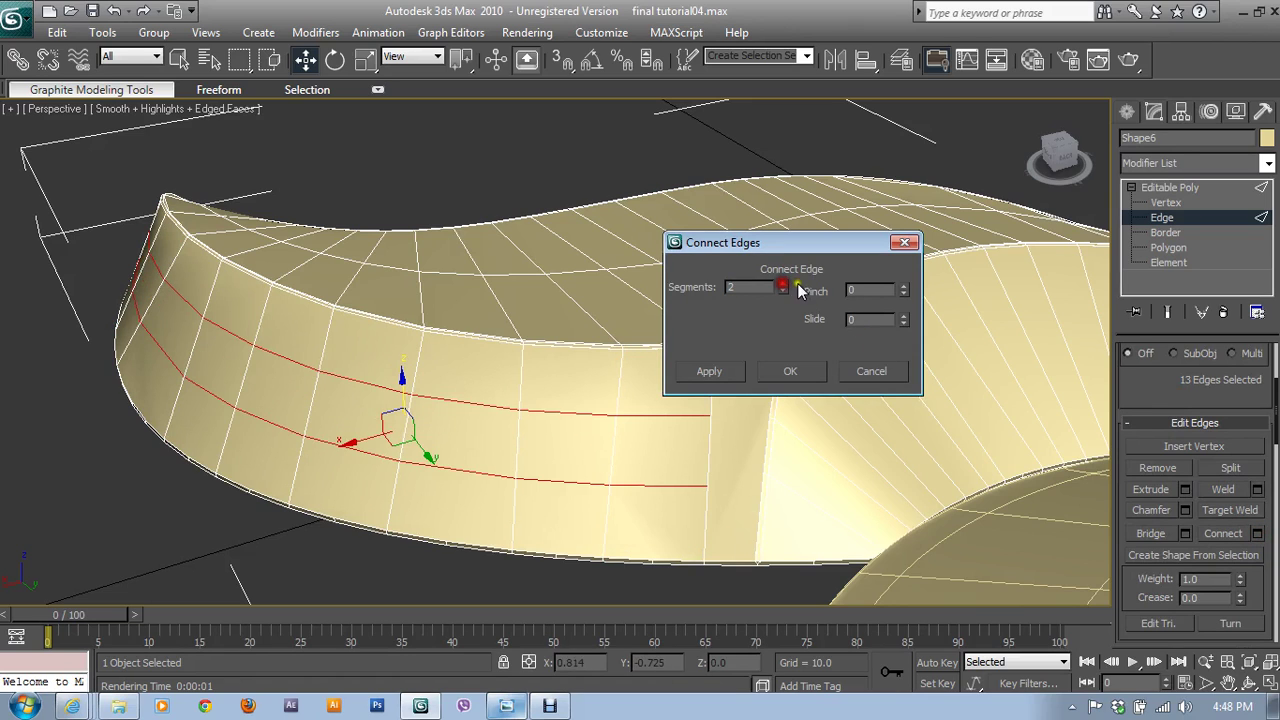
{"action": "left_click_drag", "start_coordinate": [871, 303], "coordinate": [826, 292]}
{"action": "left_click", "coordinate": [871, 320]}
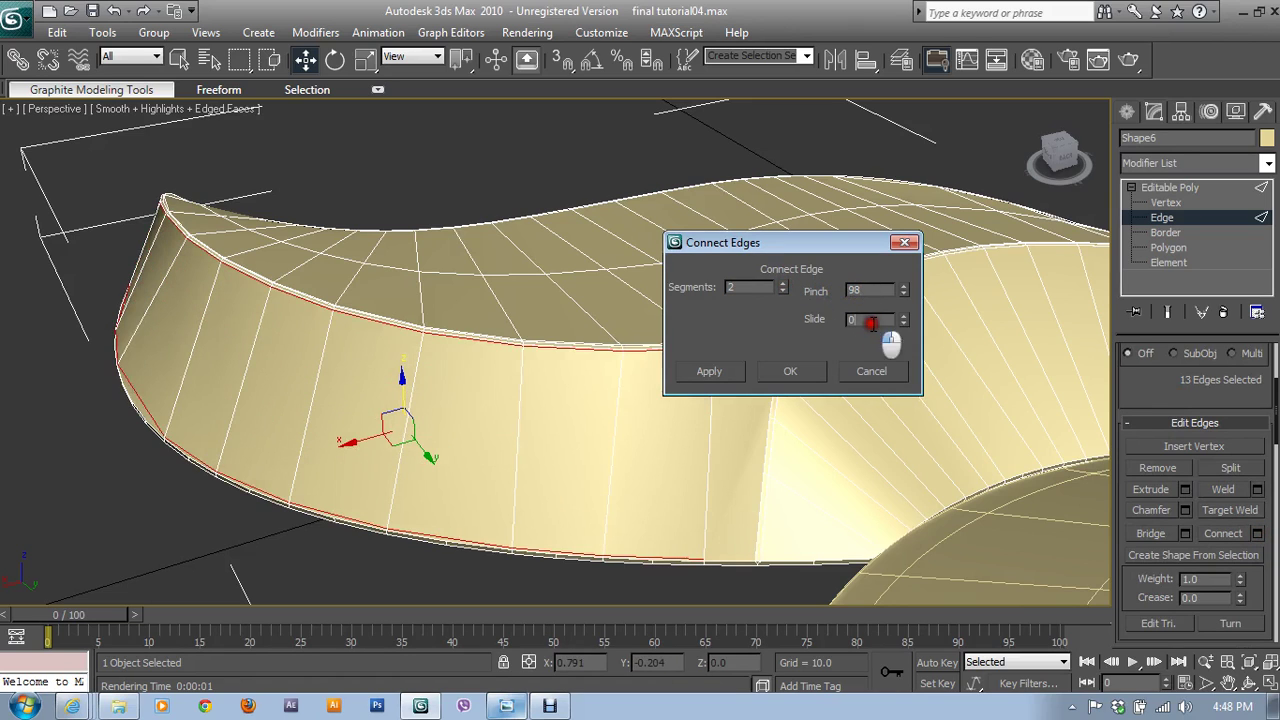
{"action": "left_click", "coordinate": [819, 369]}
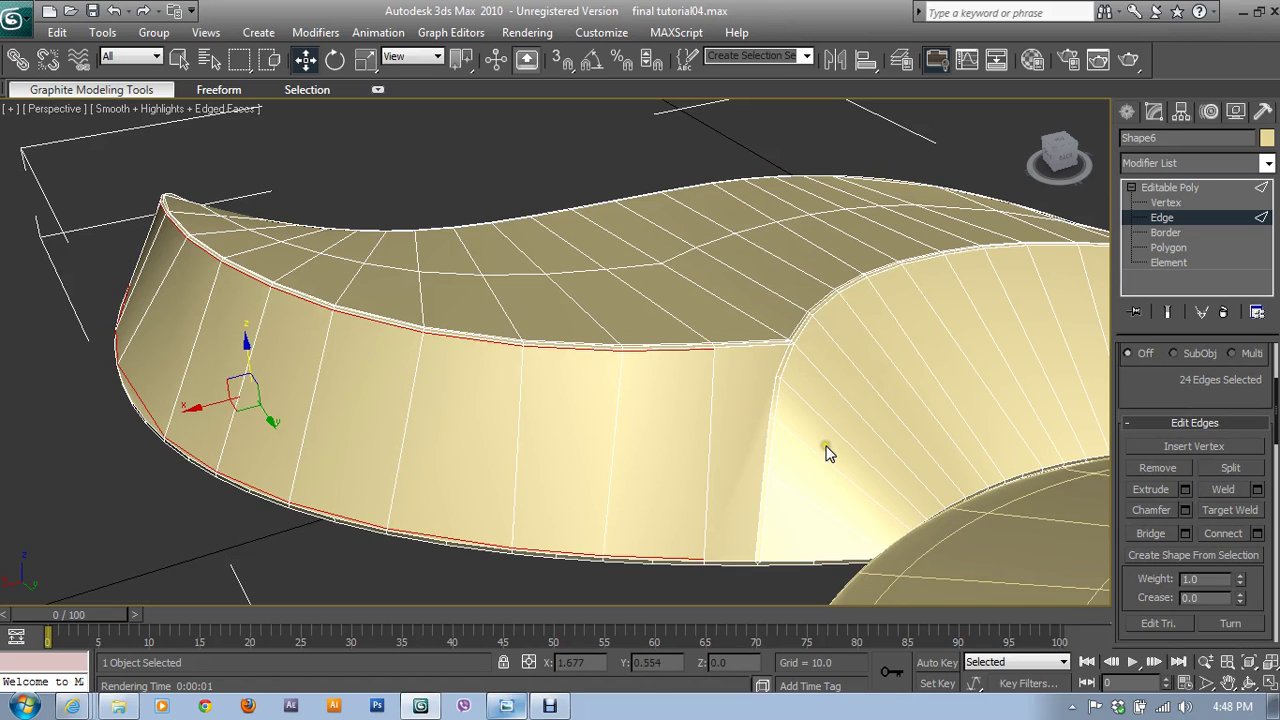
{"action": "mouse_move", "coordinate": [470, 420]}
{"action": "middle_mouse_down", "text": "alt"}
{"action": "mouse_move", "coordinate": [647, 466]}
{"action": "mouse_move", "coordinate": [630, 451]}
{"action": "middle_mouse_up", "text": "alt"}
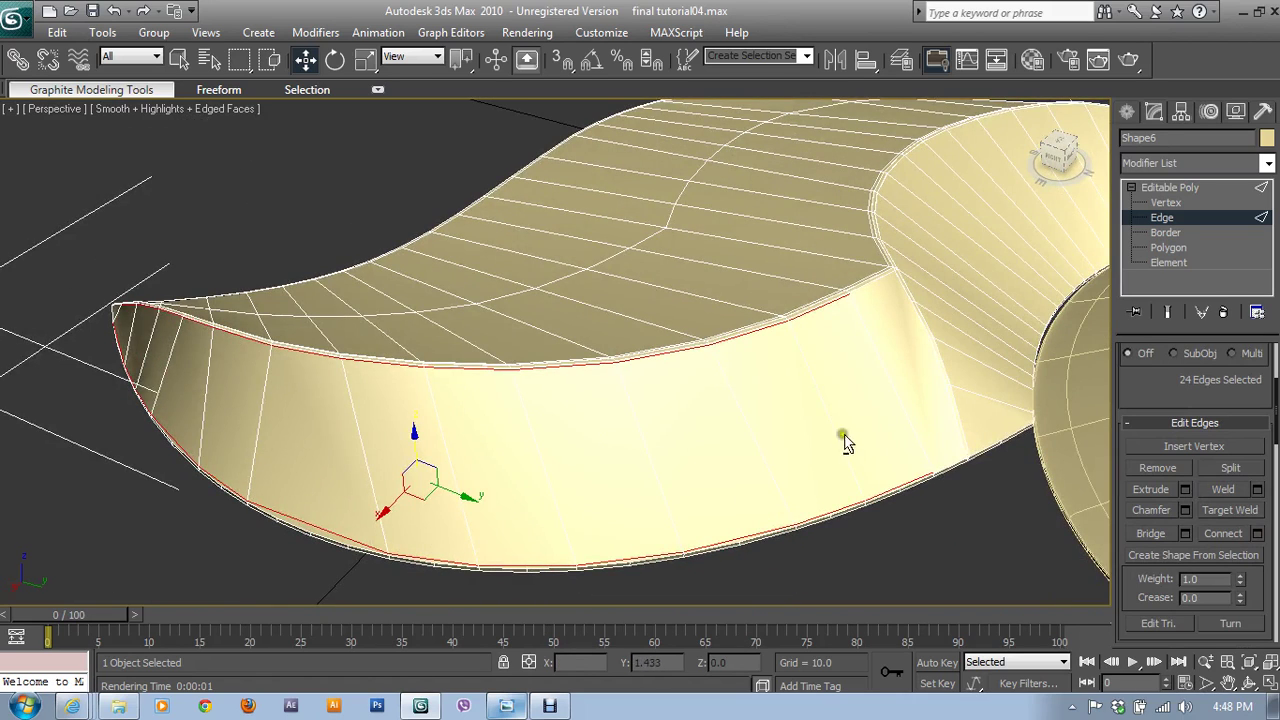
{"action": "middle_click_drag", "start_coordinate": [845, 443], "coordinate": [671, 434]}
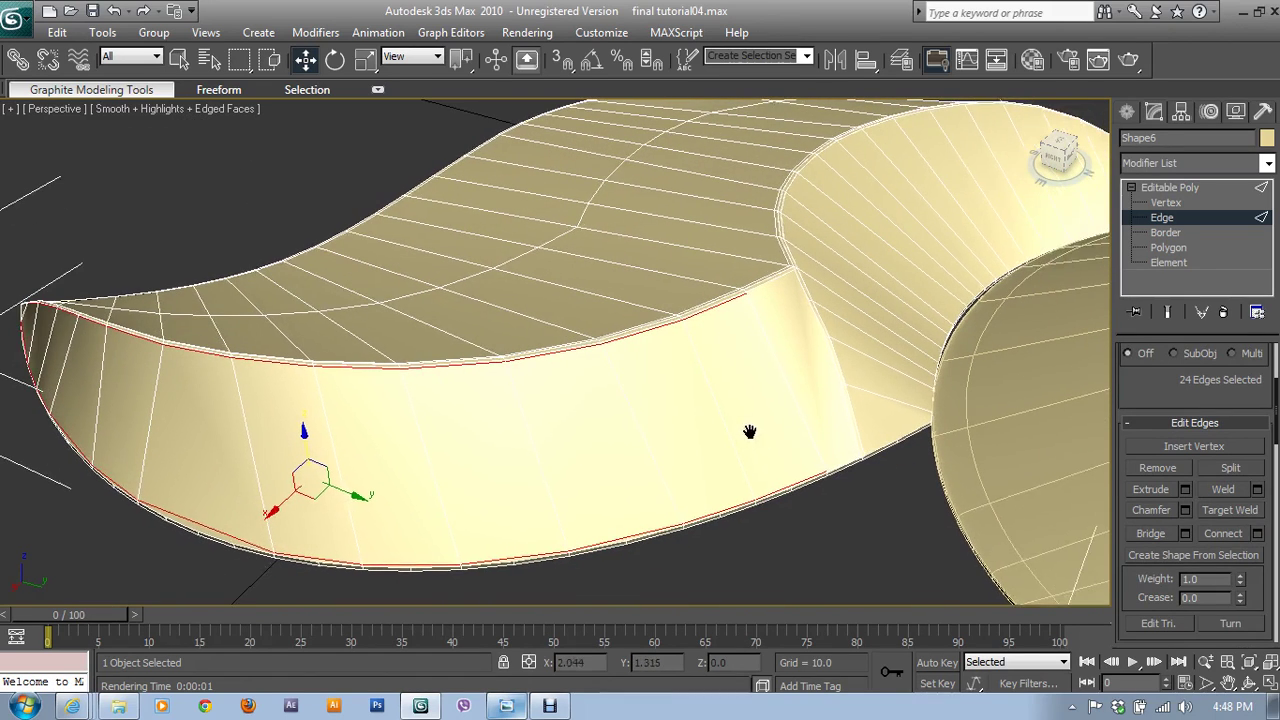
- Ring-select a vertical side-band edge and connect it with 1 segment for a middle loop
{"action": "left_click", "coordinate": [1162, 232]}
{"action": "left_click", "coordinate": [1161, 217]}
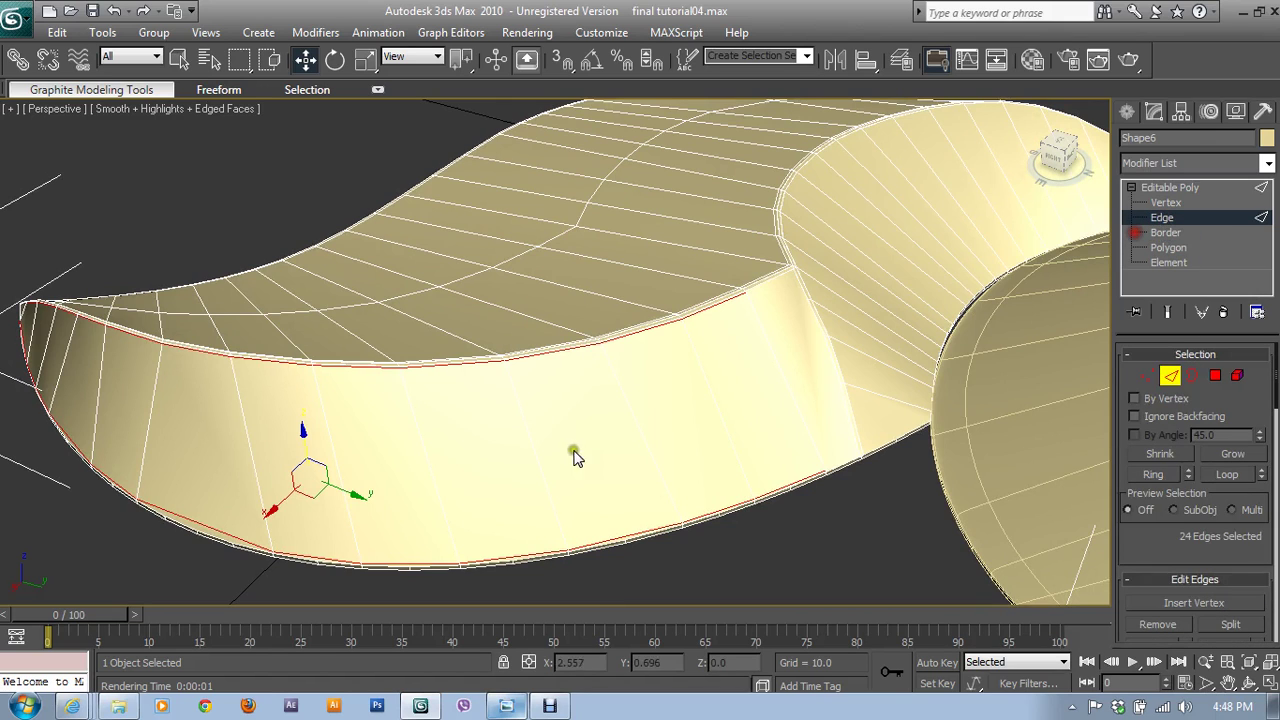
{"action": "left_click", "coordinate": [534, 443]}
{"action": "left_click", "coordinate": [1153, 474]}
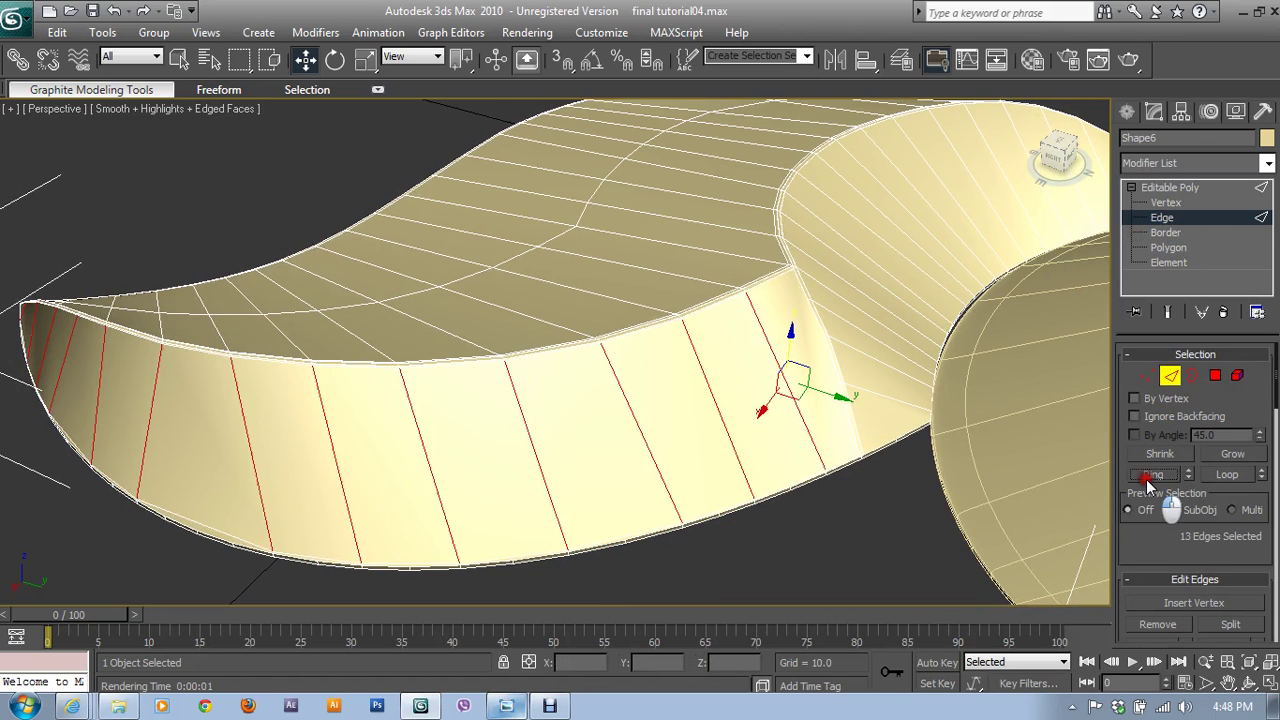
{"action": "left_click_drag", "start_coordinate": [1168, 540], "coordinate": [1162, 462]}
{"action": "left_click", "coordinate": [1256, 609]}
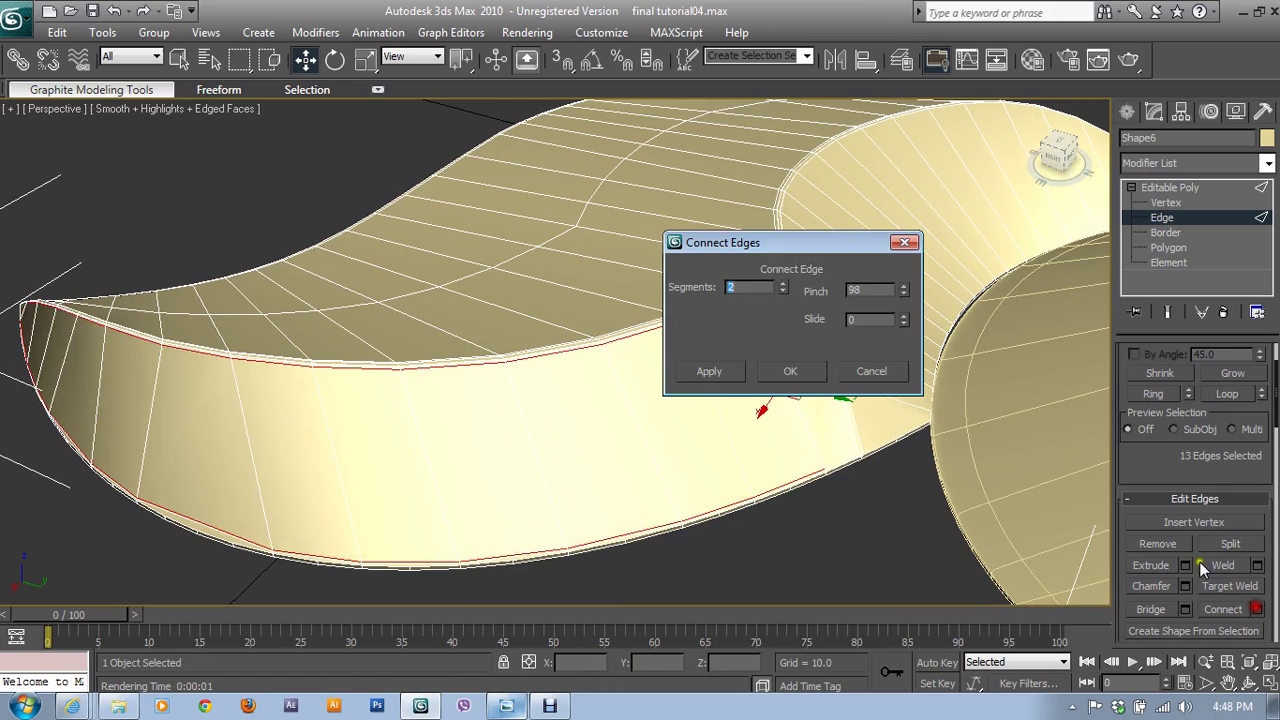
{"action": "left_click", "coordinate": [785, 292]}
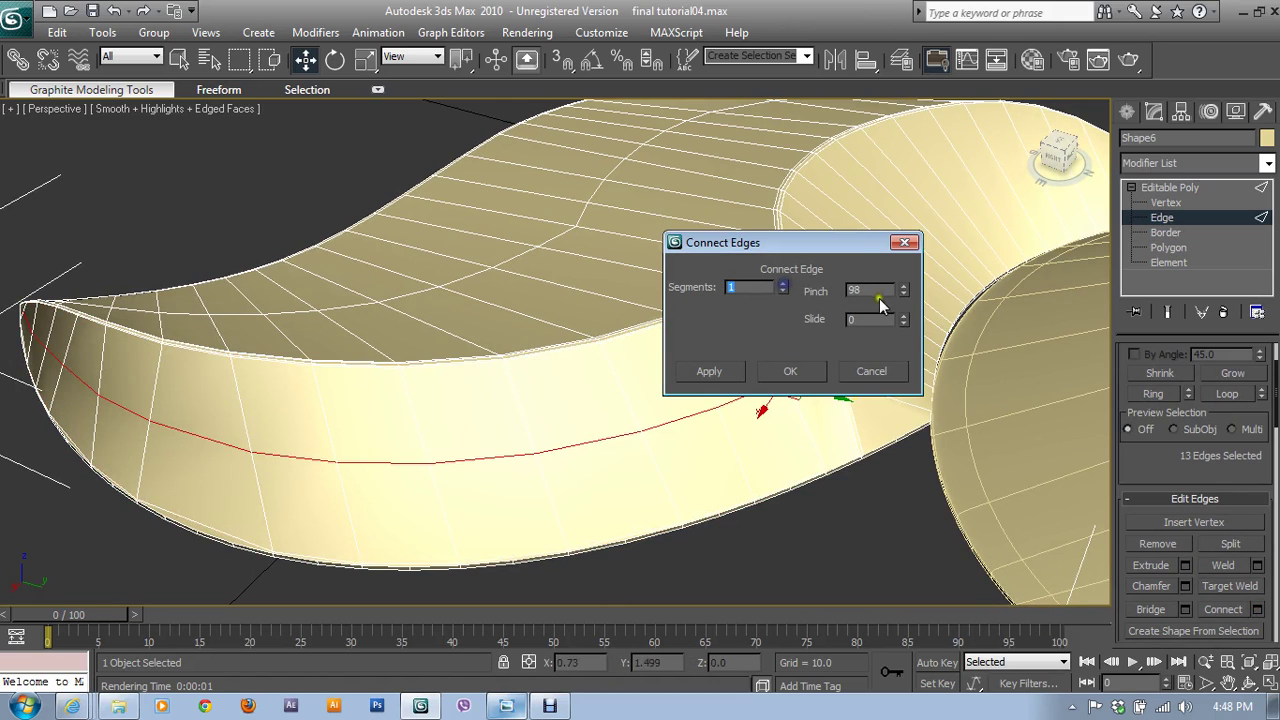
{"action": "left_click", "coordinate": [812, 372]}
{"action": "mouse_move", "coordinate": [808, 404]}
{"action": "middle_mouse_down", "text": "alt"}
{"action": "mouse_move", "coordinate": [760, 417]}
{"action": "mouse_move", "coordinate": [708, 408]}
{"action": "mouse_move", "coordinate": [651, 374]}
{"action": "mouse_move", "coordinate": [674, 413]}
{"action": "middle_mouse_up", "text": "alt"}
- In Vertex mode, connect a side-band vertex to the lower vertex near the inner corner
{"action": "key", "text": "1"}
{"action": "mouse_move", "coordinate": [571, 433]}
{"action": "middle_mouse_down", "text": "alt"}
{"action": "mouse_move", "coordinate": [623, 451]}
{"action": "mouse_move", "coordinate": [662, 424]}
{"action": "middle_mouse_up", "text": "alt"}
{"action": "left_click", "coordinate": [666, 397]}
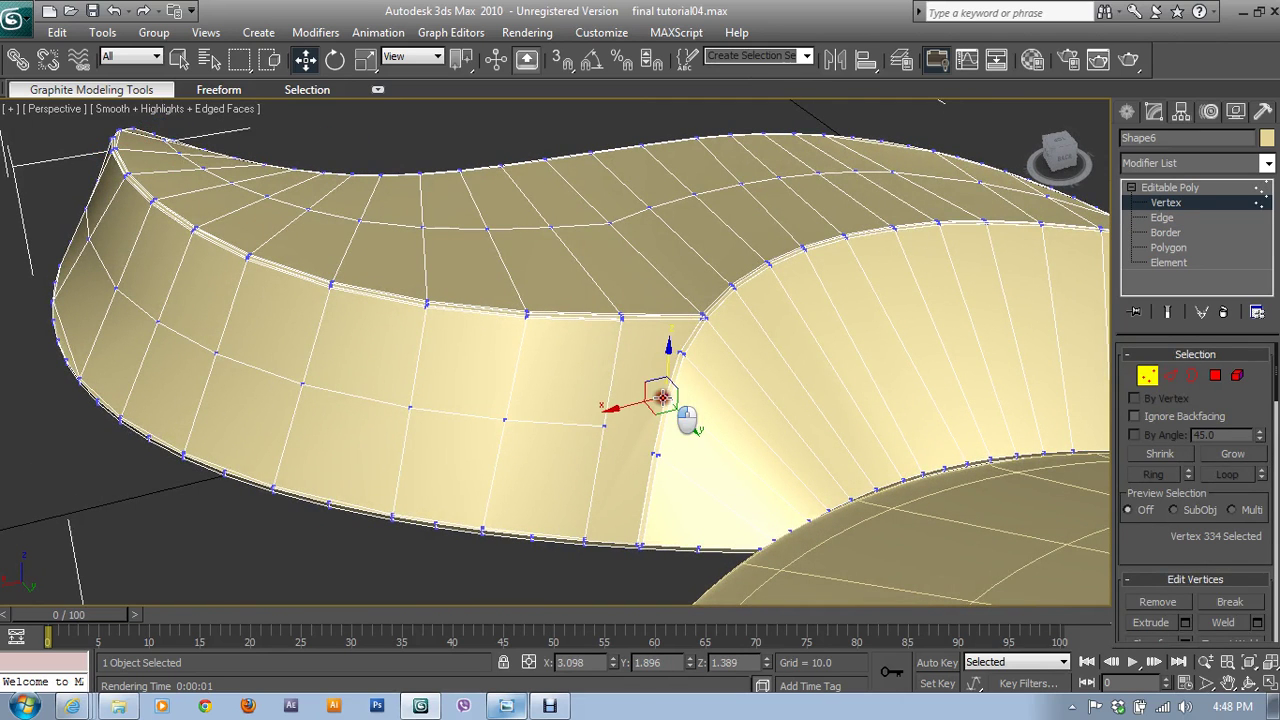
{"action": "left_click", "coordinate": [603, 424], "text": "ctrl"}
{"action": "scroll", "coordinate": [1160, 562], "scroll_direction": "down", "scroll_amount": 3}
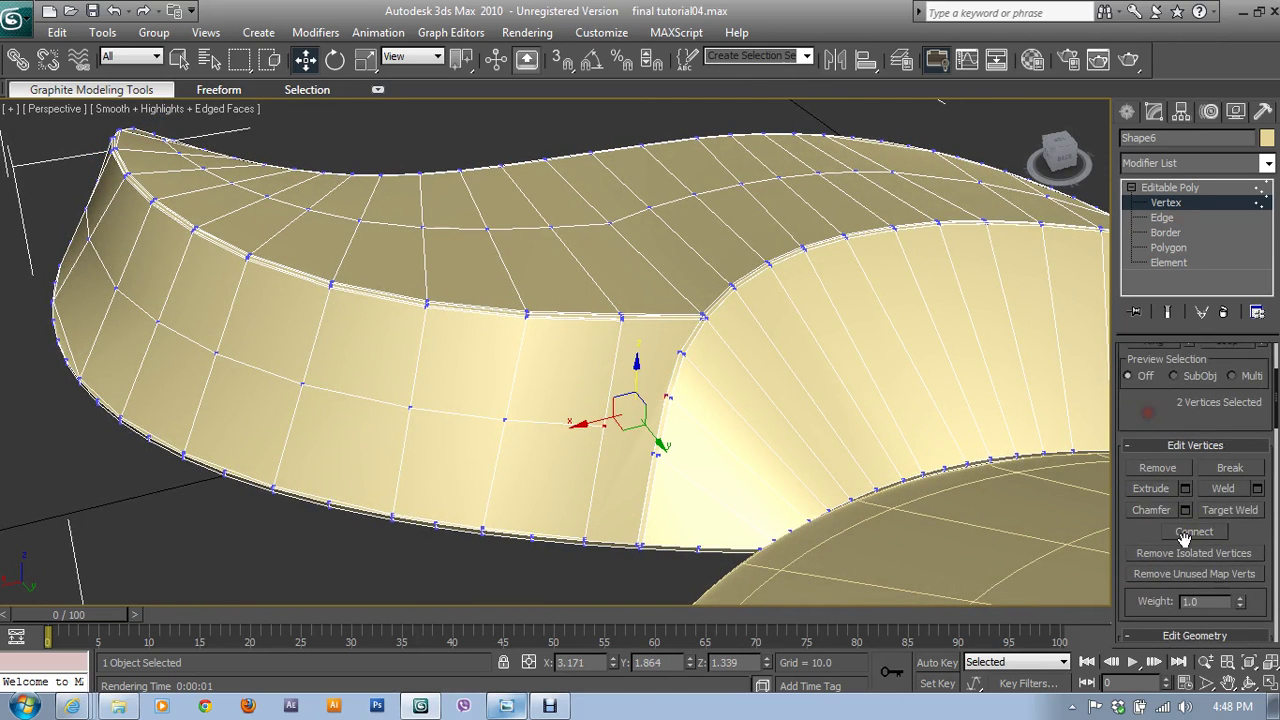
{"action": "scroll", "coordinate": [1165, 555], "scroll_direction": "down", "scroll_amount": 2}
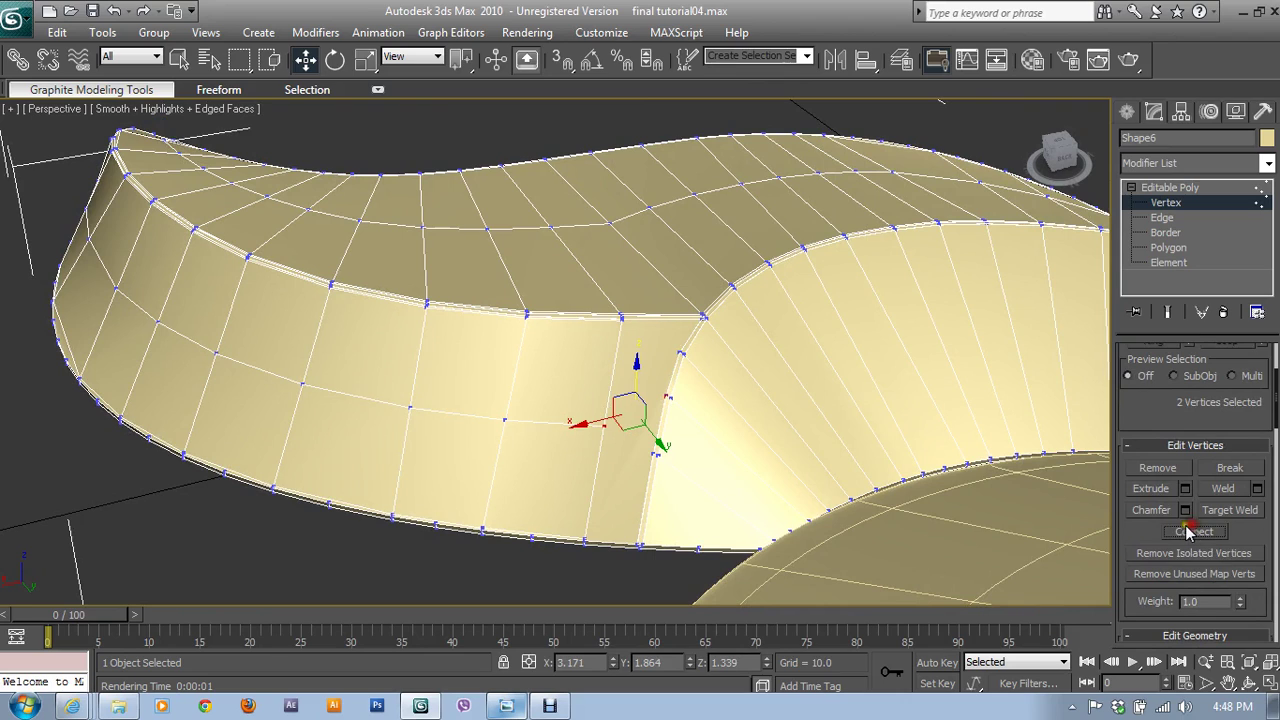
{"action": "left_click", "coordinate": [662, 398]}
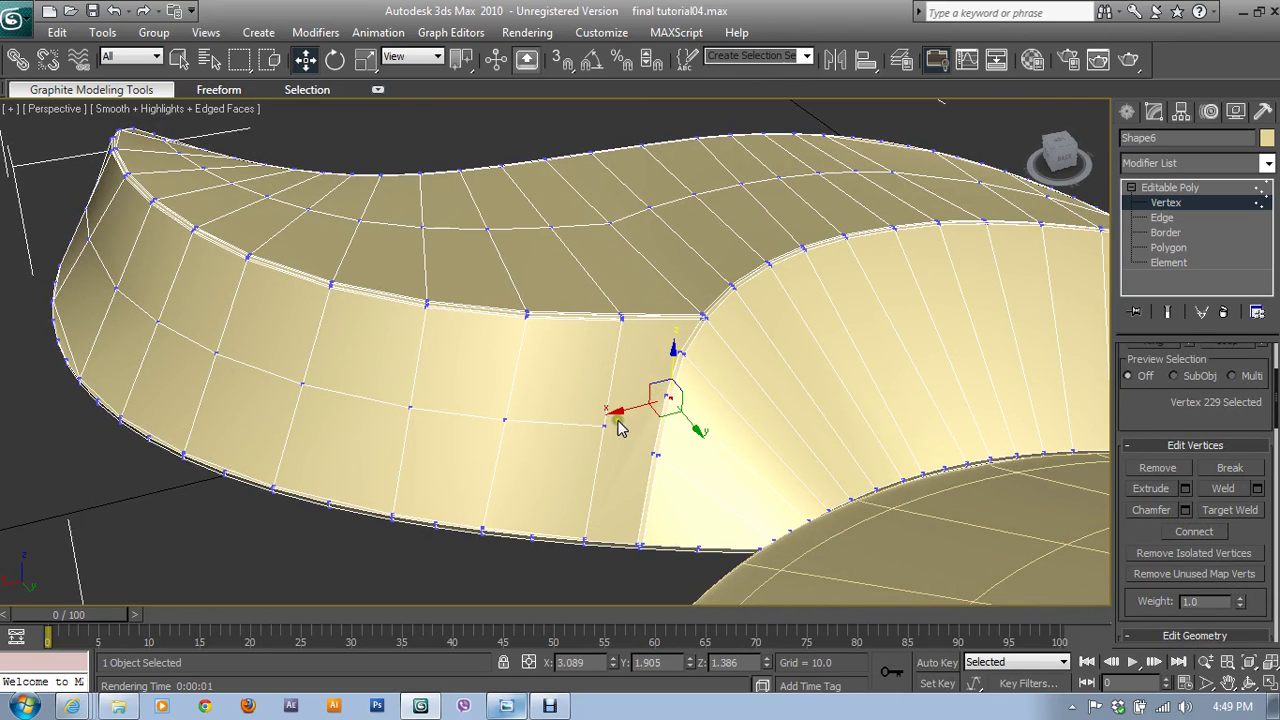
{"action": "left_click", "coordinate": [660, 398]}
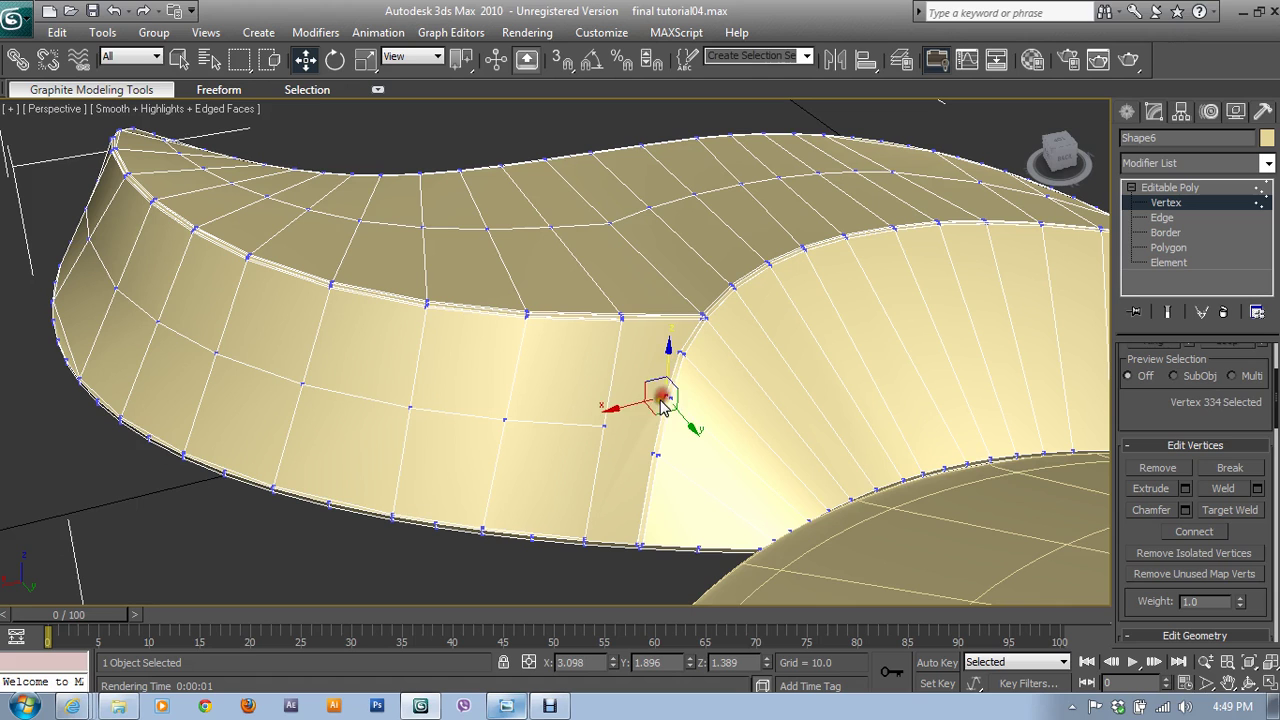
{"action": "left_click", "coordinate": [606, 432], "text": "ctrl"}
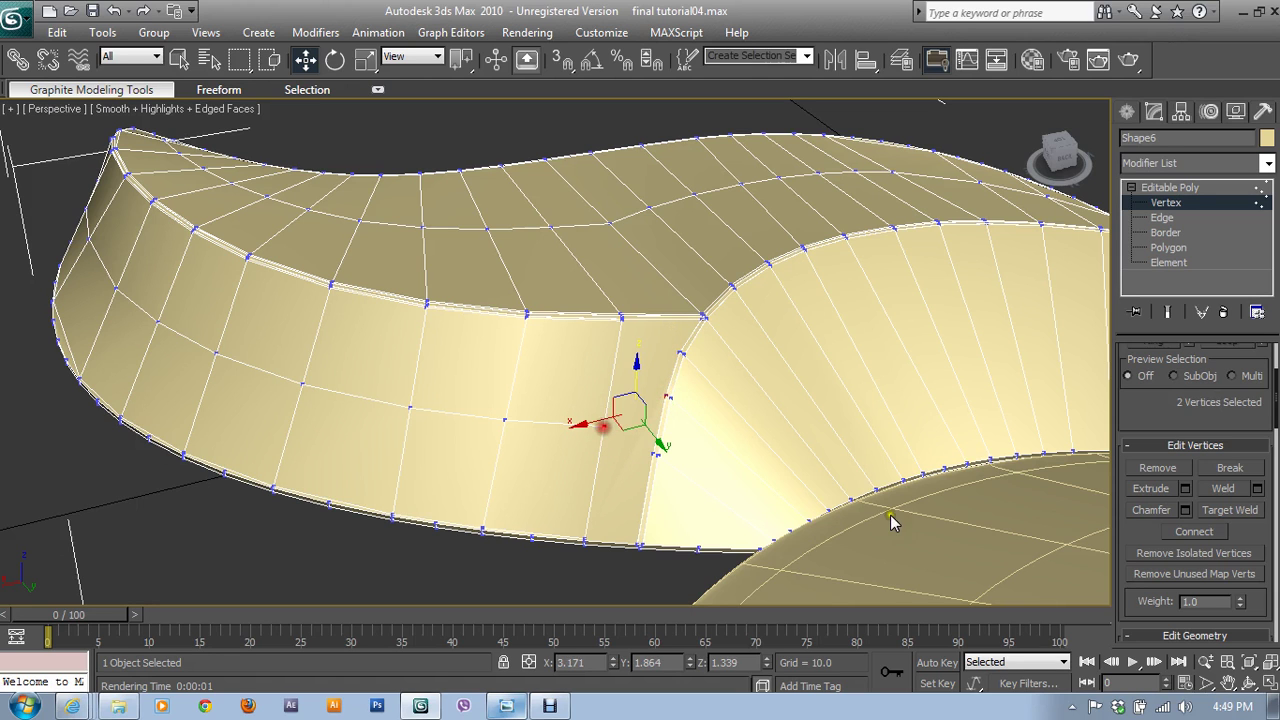
{"action": "left_click", "coordinate": [1198, 538]}
- Connect the cusp vertex to a neighbour, then join a left-edge vertex pair with an edge
{"action": "mouse_move", "coordinate": [623, 490]}
{"action": "middle_mouse_down", "text": "alt"}
{"action": "mouse_move", "coordinate": [743, 409]}
{"action": "mouse_move", "coordinate": [651, 449]}
{"action": "middle_mouse_up", "text": "alt"}
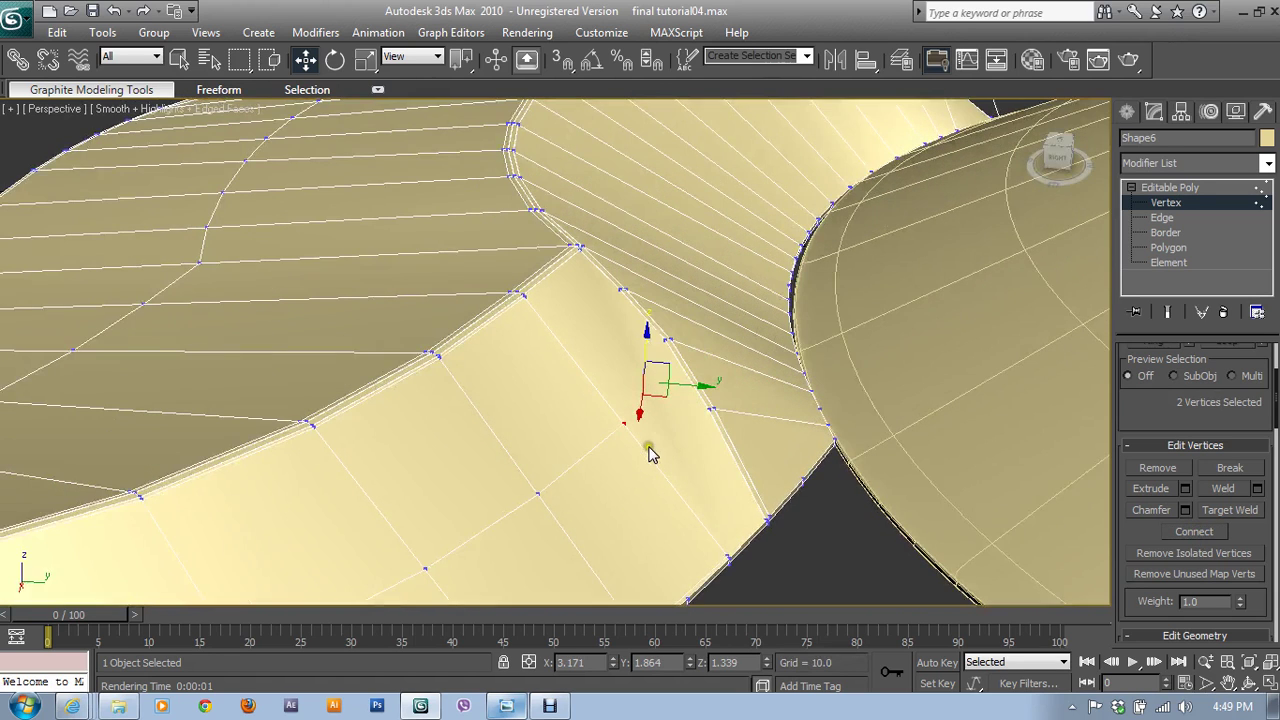
{"action": "left_click", "coordinate": [667, 341]}
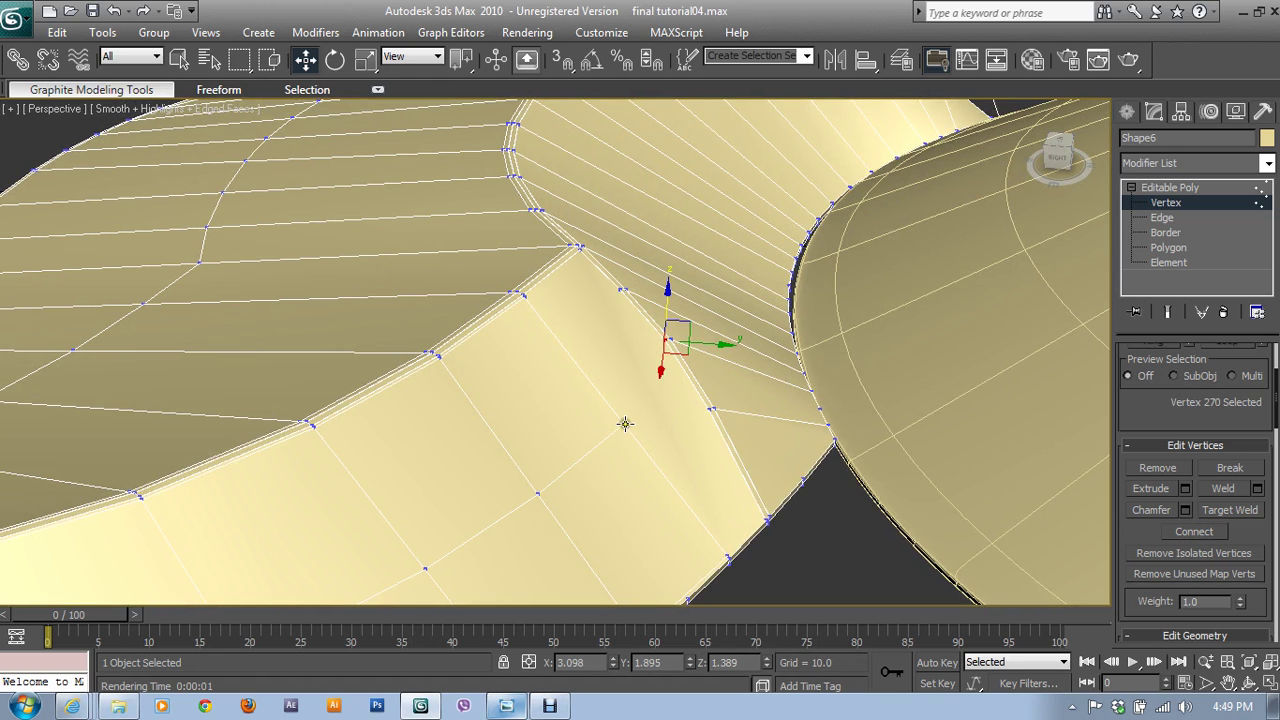
{"action": "left_click", "coordinate": [625, 424], "text": "ctrl"}
{"action": "left_click", "coordinate": [1194, 531]}
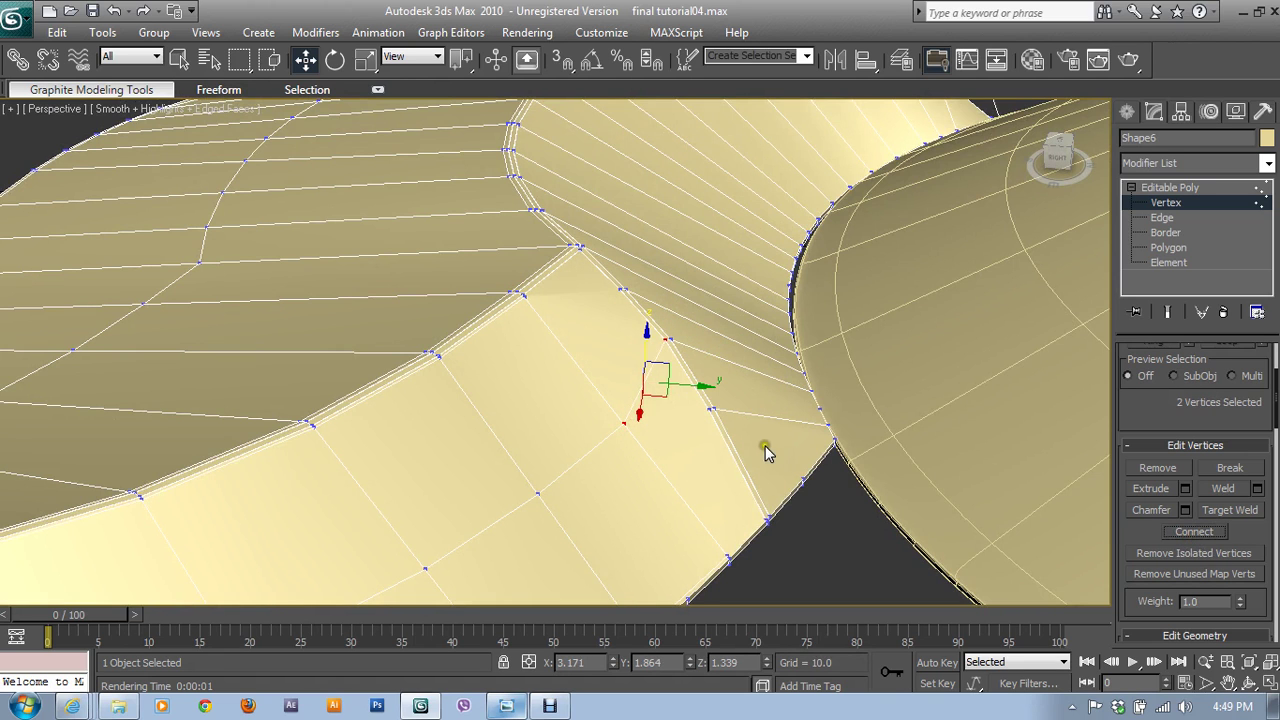
{"action": "mouse_move", "coordinate": [765, 452]}
{"action": "middle_mouse_down", "text": "alt"}
{"action": "mouse_move", "coordinate": [680, 437]}
{"action": "mouse_move", "coordinate": [680, 460]}
{"action": "middle_mouse_up", "text": "alt"}
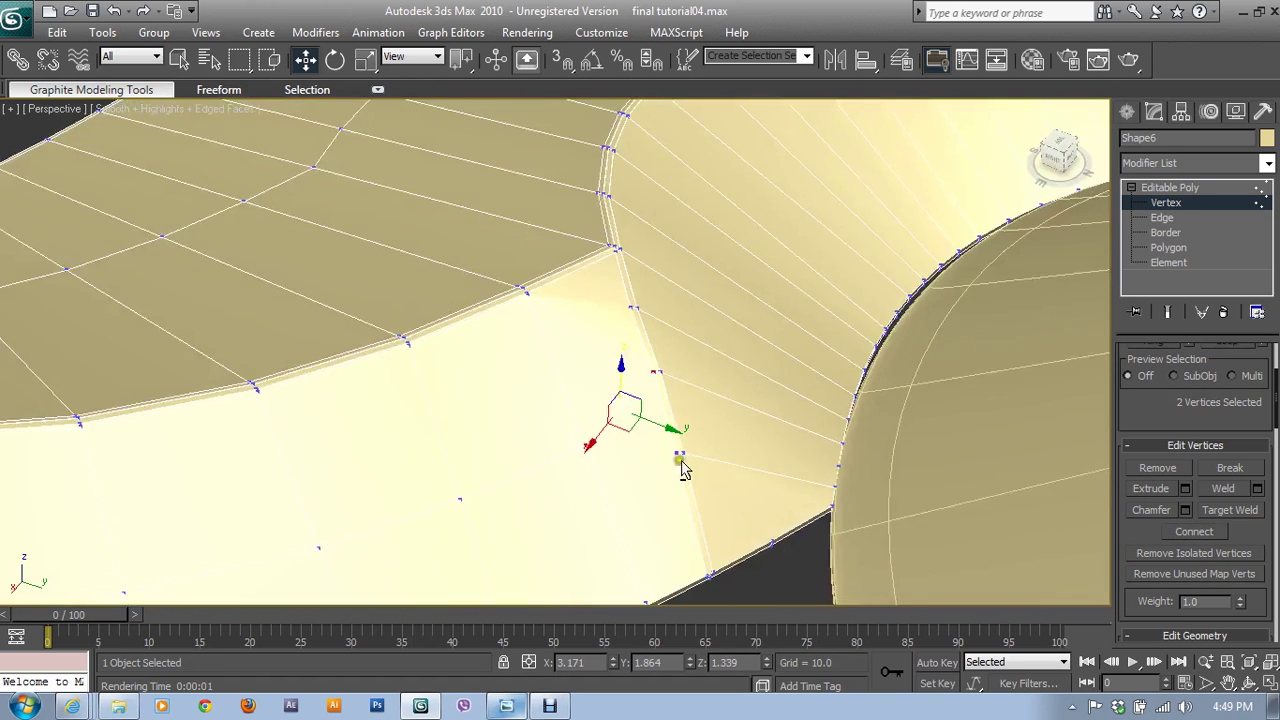
{"action": "left_click", "coordinate": [527, 297]}
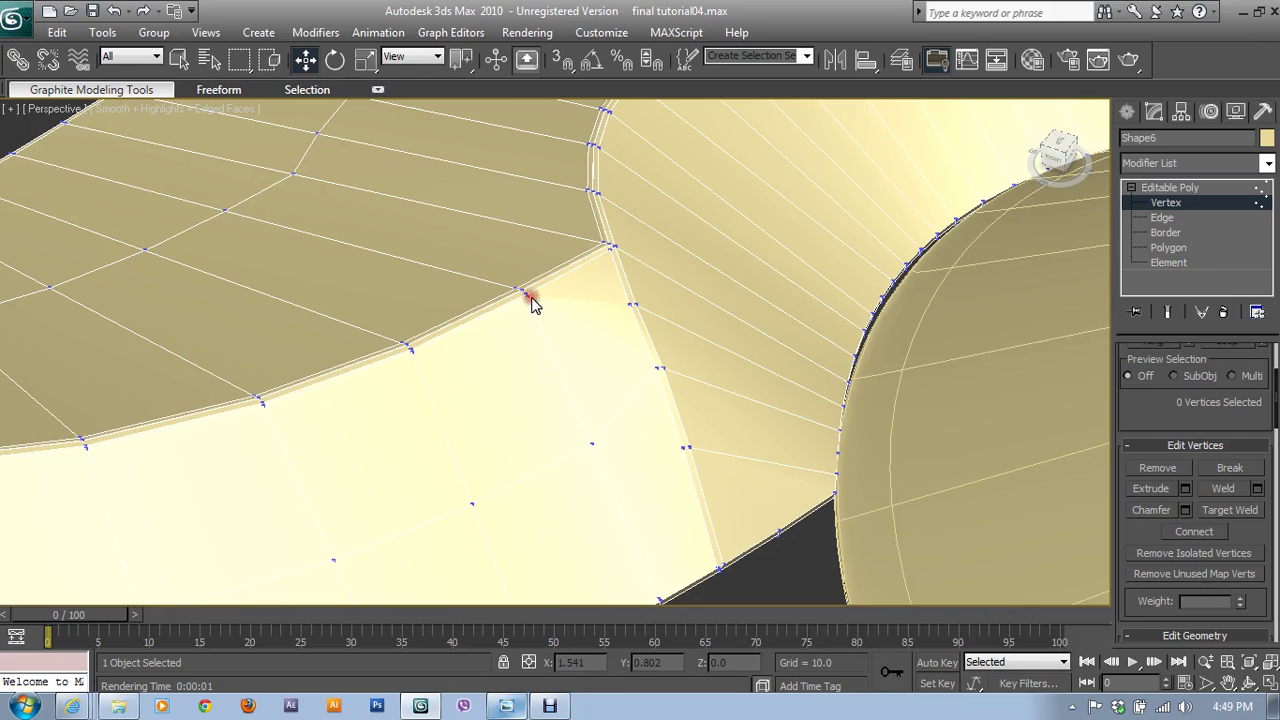
{"action": "left_click", "coordinate": [627, 308], "text": "ctrl"}
{"action": "left_click", "coordinate": [1194, 531]}
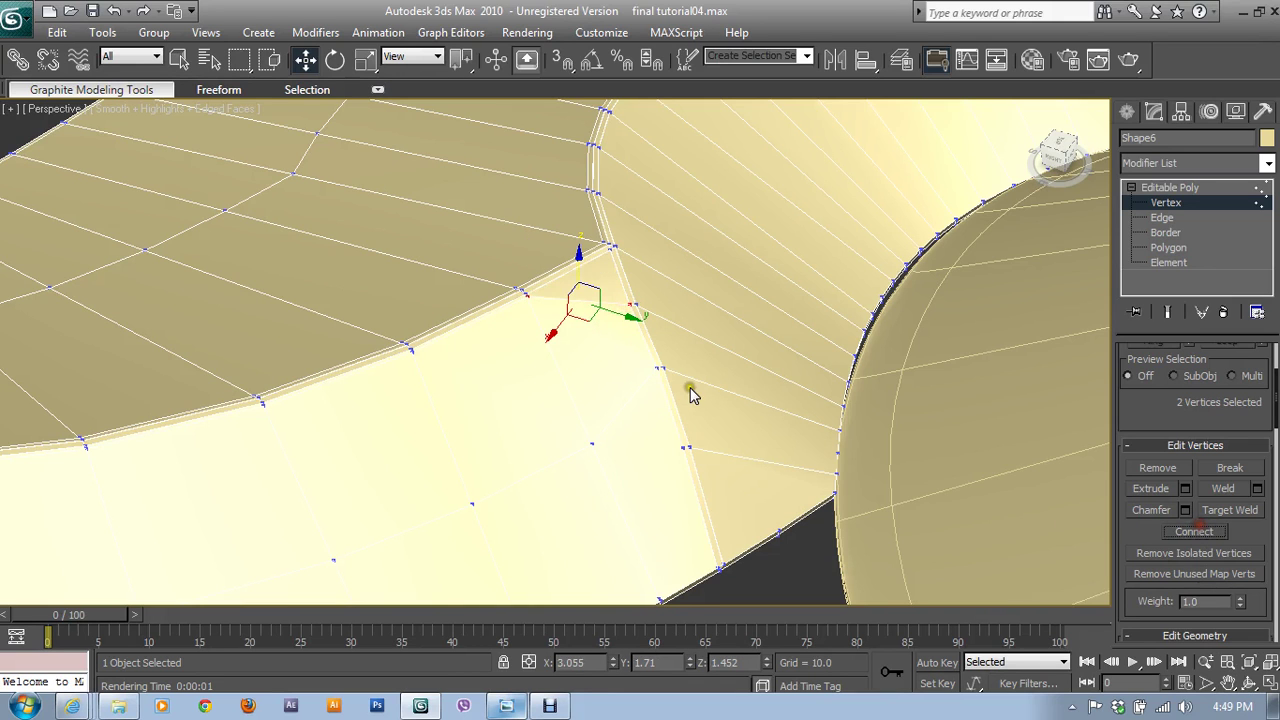
- Select two vertices on the curved rim and nudge them slightly into place
{"action": "scroll", "coordinate": [620, 392], "scroll_direction": "down", "scroll_amount": 5}
{"action": "middle_click_drag", "start_coordinate": [557, 391], "coordinate": [597, 446], "text": "alt"}
{"action": "scroll", "coordinate": [590, 400], "scroll_direction": "up", "scroll_amount": 4}
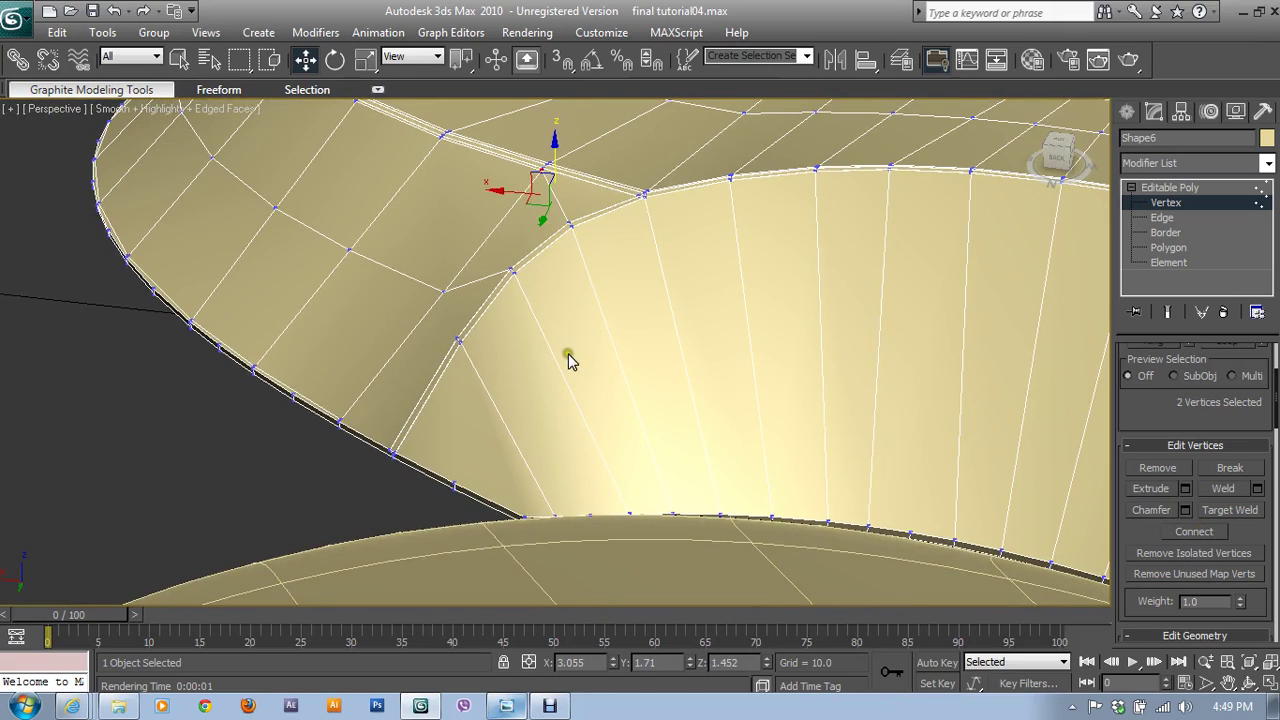
{"action": "left_click", "coordinate": [393, 449]}
{"action": "left_click", "coordinate": [390, 449]}
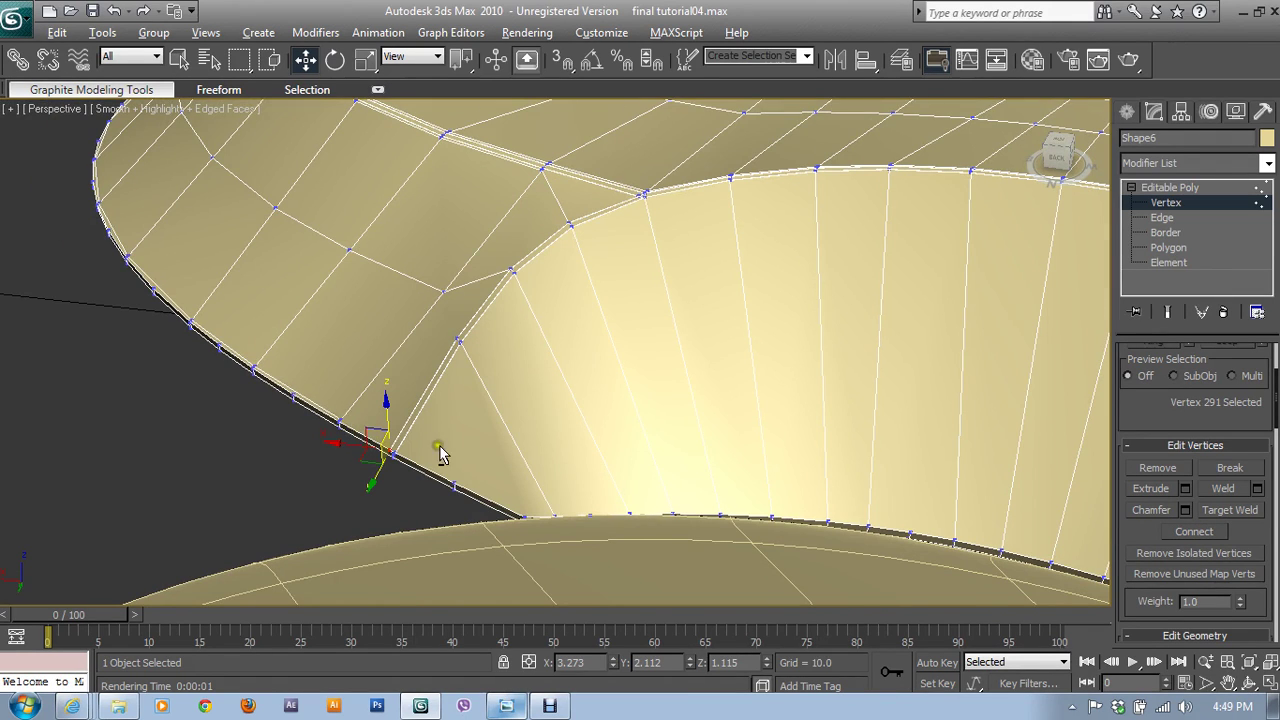
{"action": "middle_click_drag", "start_coordinate": [440, 453], "coordinate": [556, 463], "text": "alt"}
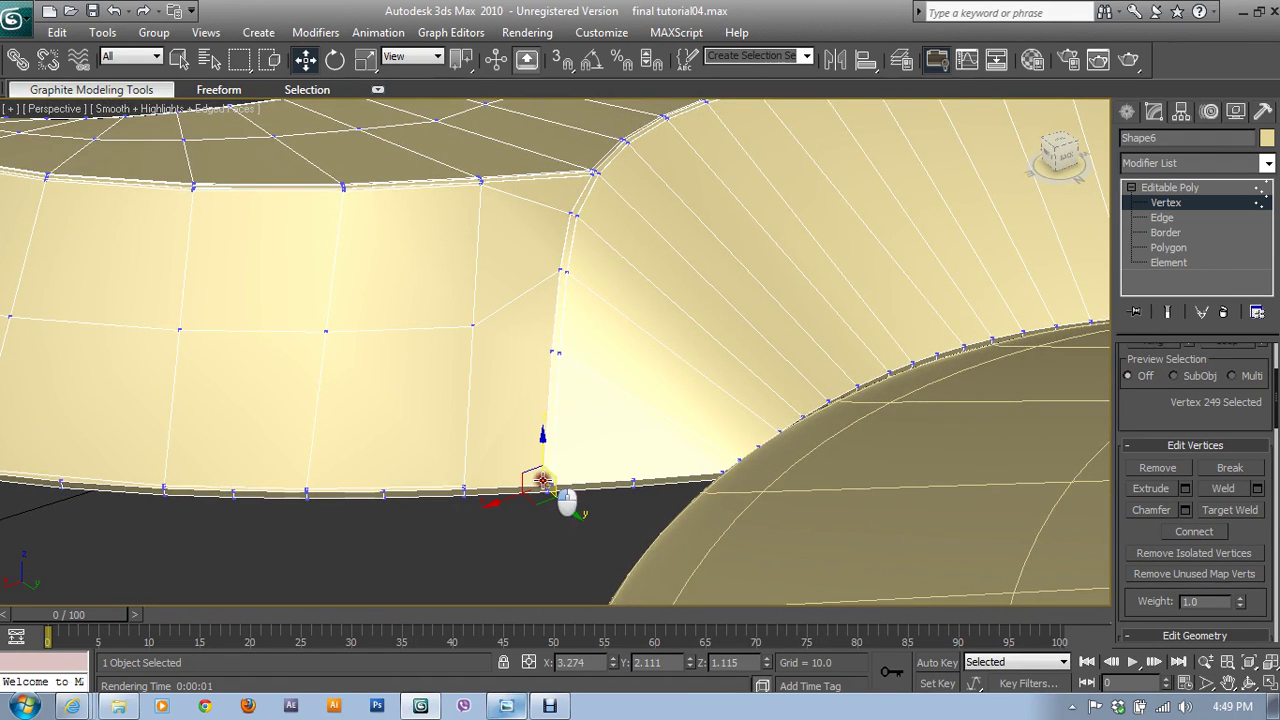
{"action": "left_click", "coordinate": [465, 487], "text": "ctrl"}
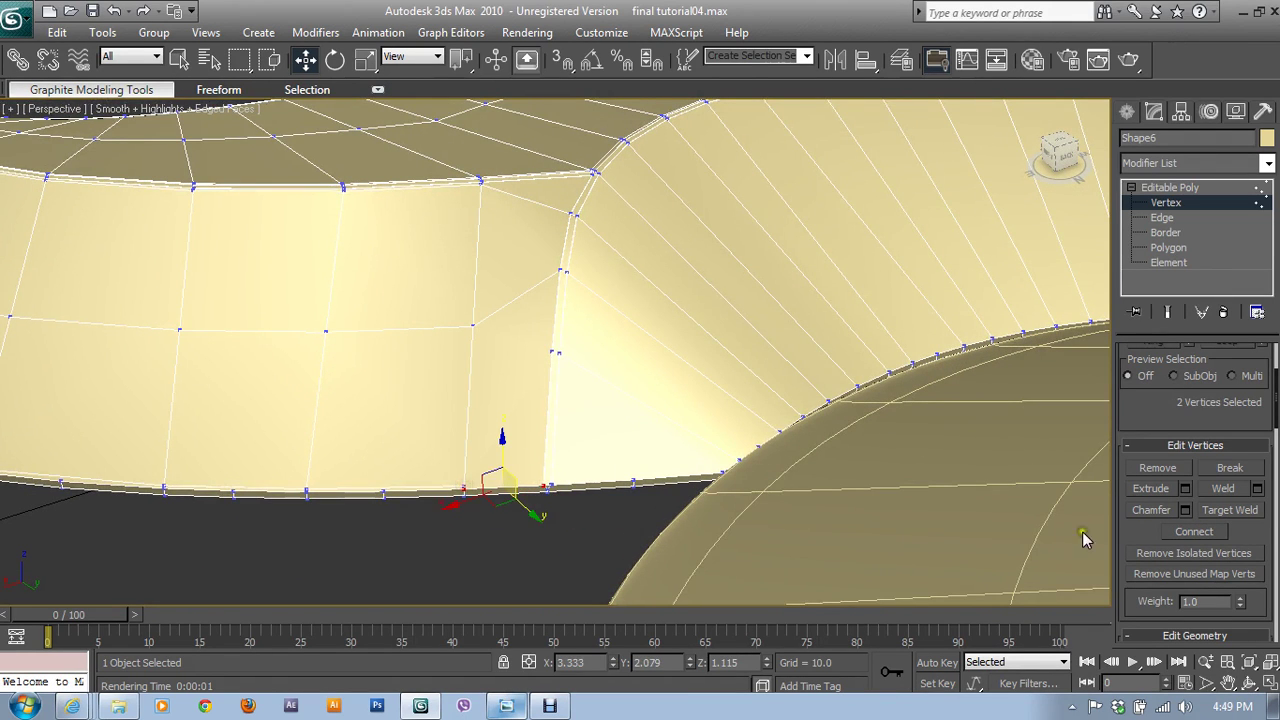
{"action": "left_click_drag", "start_coordinate": [465, 487], "coordinate": [465, 482]}
{"action": "middle_click_drag", "start_coordinate": [565, 477], "coordinate": [359, 449], "text": "alt"}
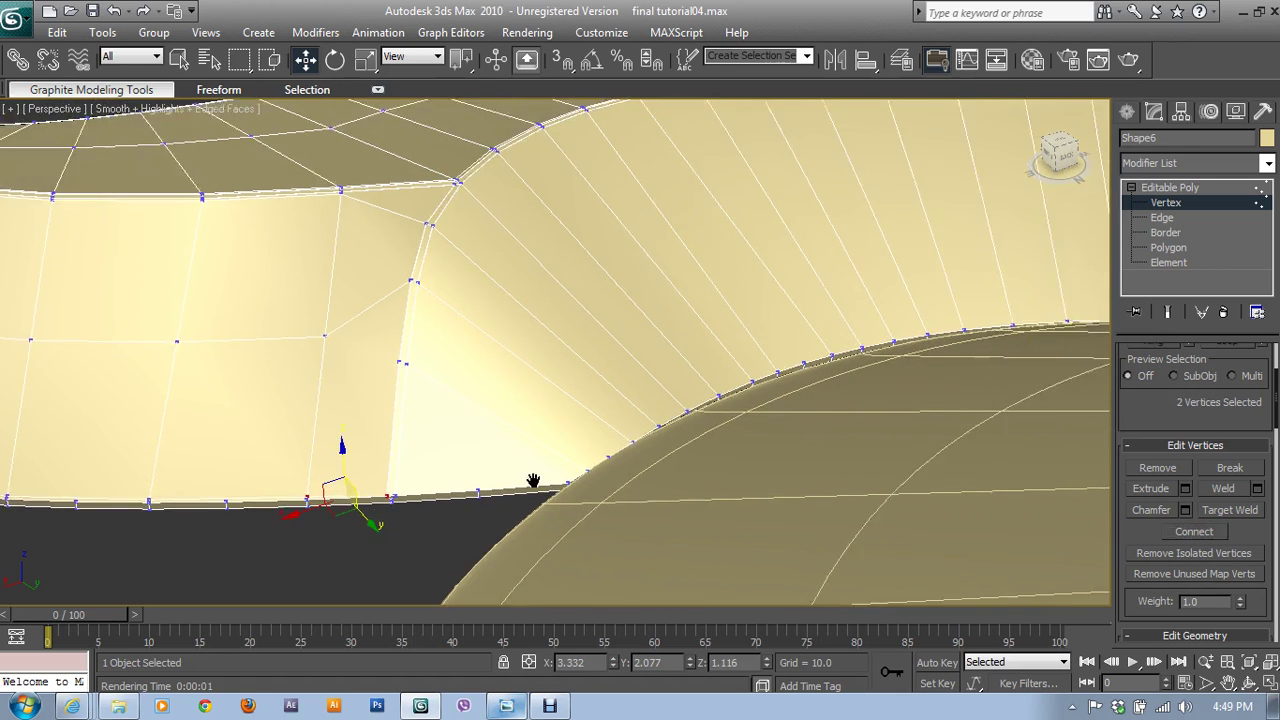
- In Edge mode, select the first parallel crosswise edges along the left of the curved wall
{"action": "left_click", "coordinate": [1162, 217]}
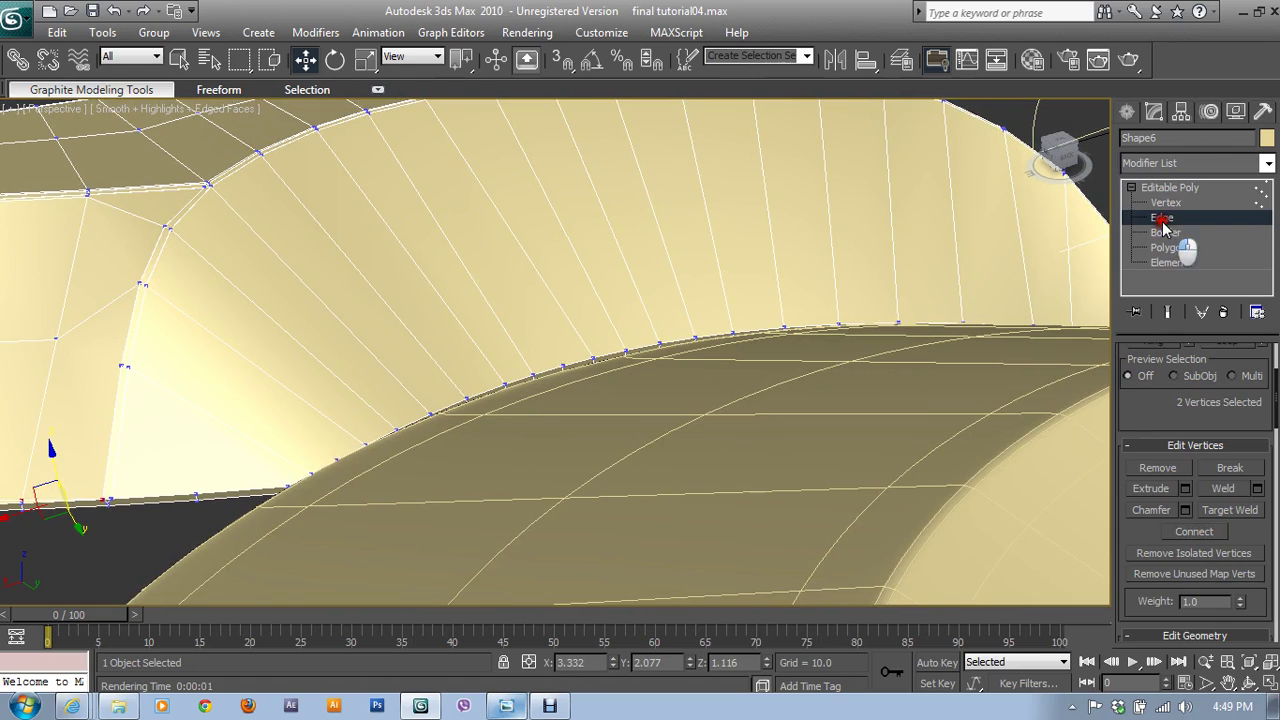
{"action": "left_click", "coordinate": [290, 389]}
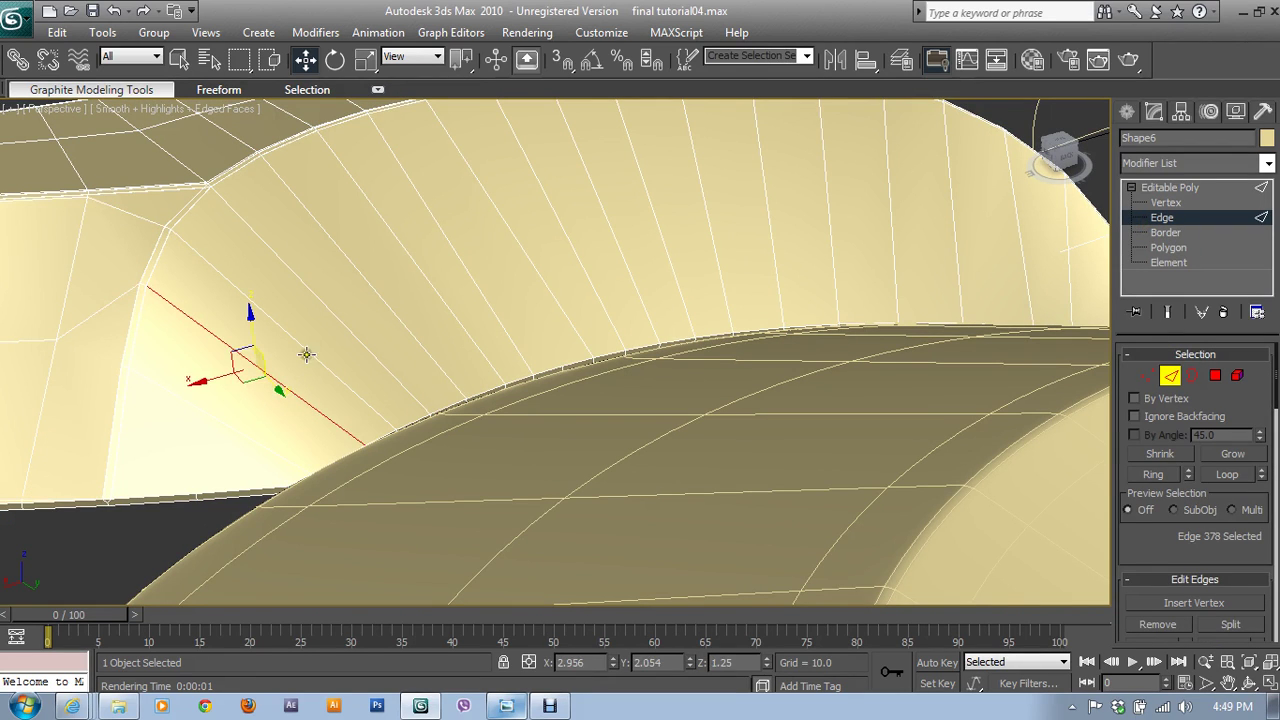
{"action": "left_click", "coordinate": [306, 350], "text": "ctrl"}
{"action": "left_click", "coordinate": [343, 326], "text": "ctrl"}
{"action": "left_click", "coordinate": [383, 303], "text": "ctrl"}
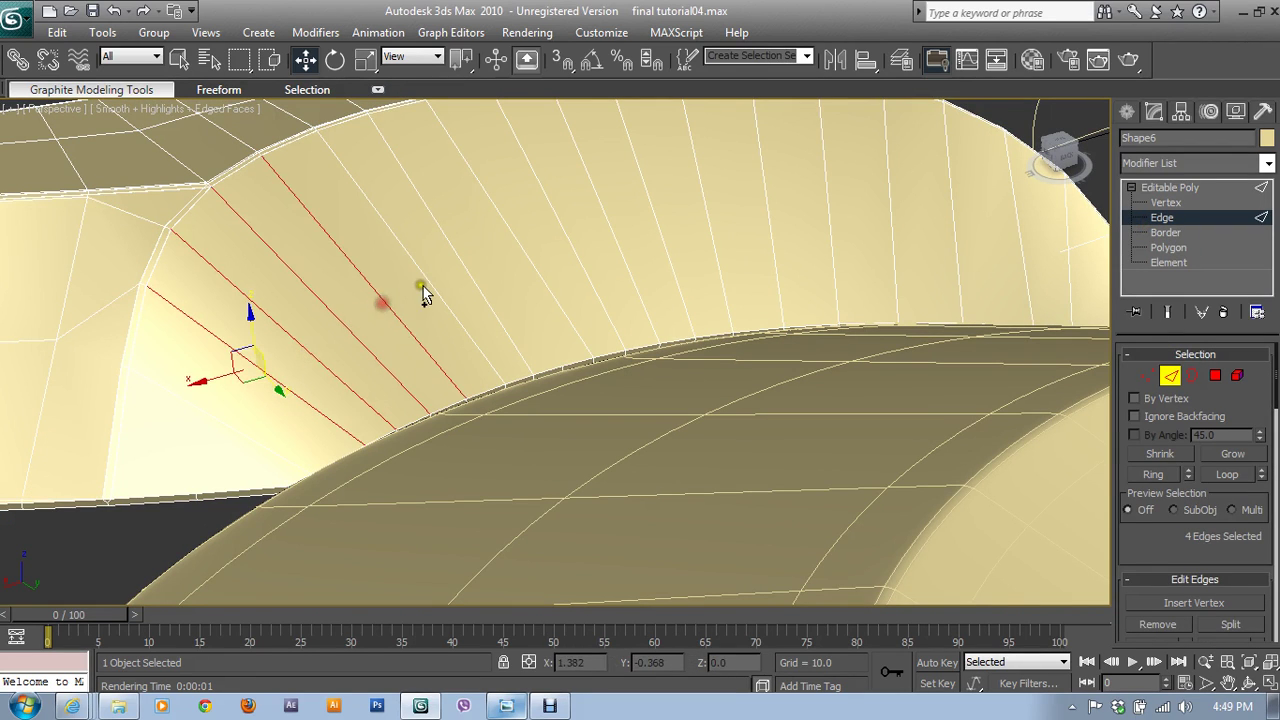
{"action": "left_click", "coordinate": [421, 288], "text": "ctrl"}
{"action": "left_click", "coordinate": [470, 279], "text": "ctrl"}
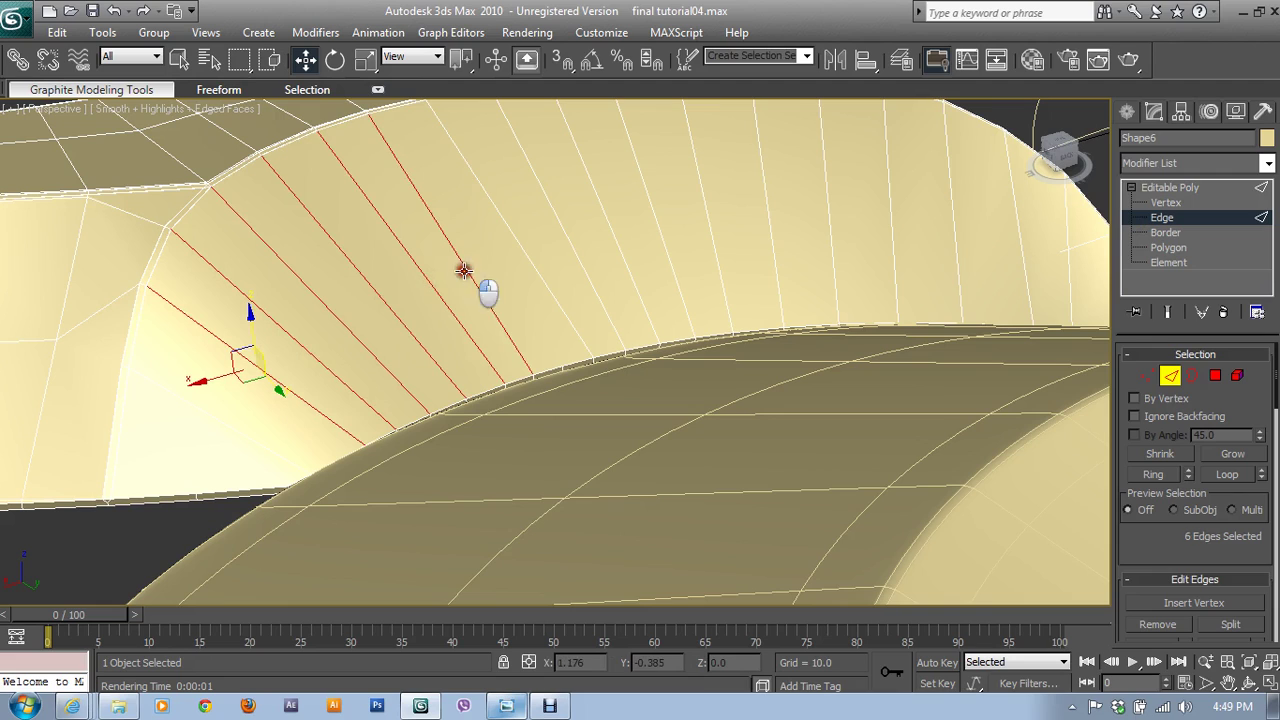
{"action": "left_click", "coordinate": [527, 270], "text": "ctrl"}
{"action": "left_click", "coordinate": [572, 258], "text": "ctrl"}
{"action": "left_click", "coordinate": [616, 250], "text": "ctrl"}
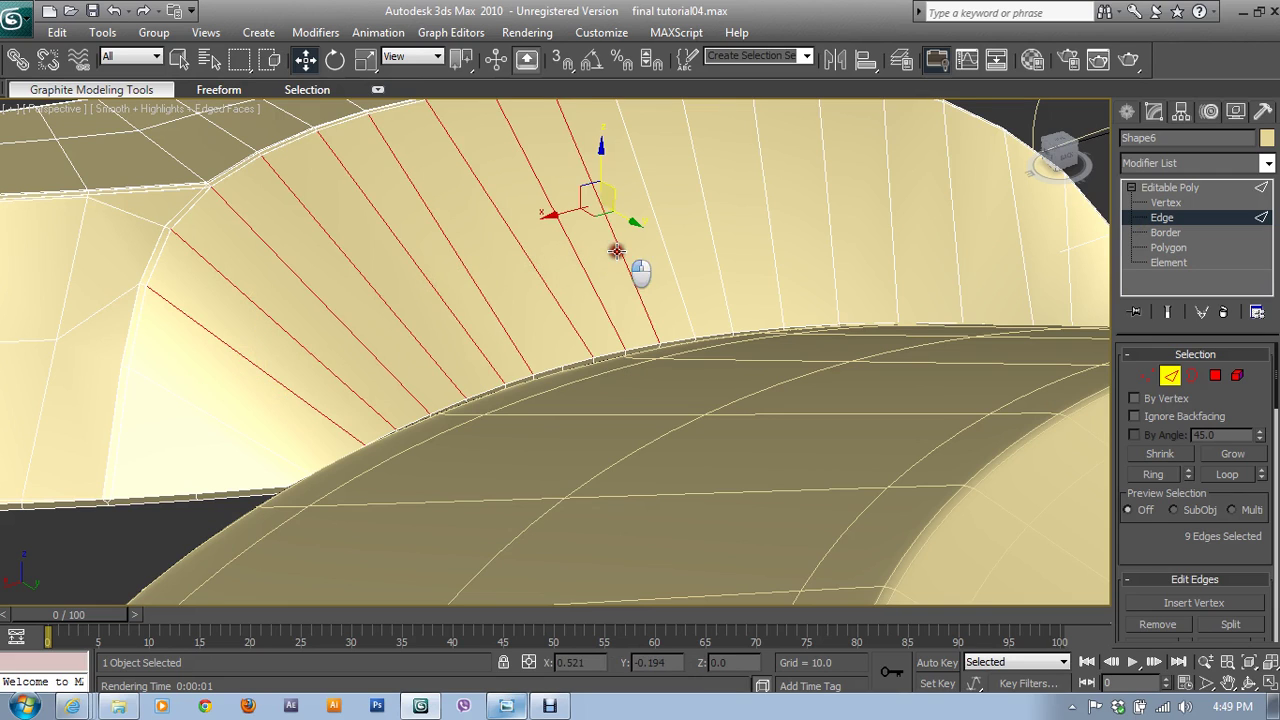
- Extend the selection rightward along the wall to all 18 crosswise edges
{"action": "left_click", "coordinate": [664, 244], "text": "ctrl"}
{"action": "left_click", "coordinate": [712, 244], "text": "ctrl"}
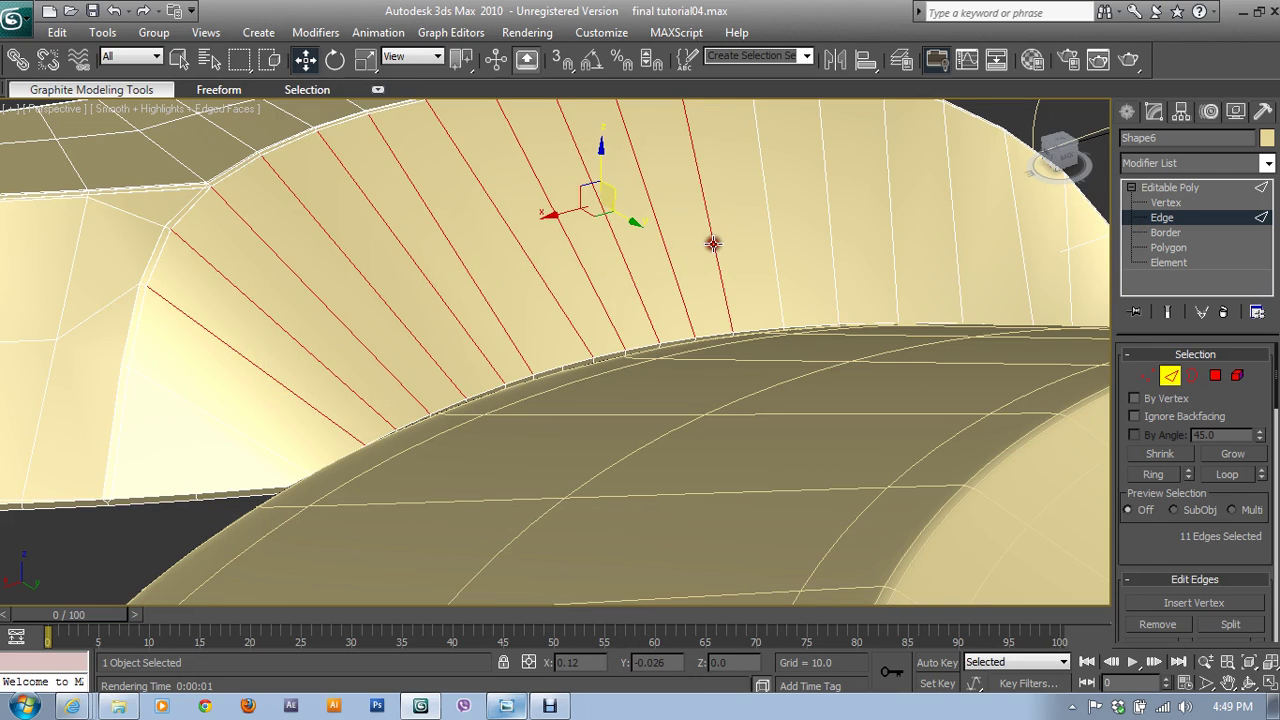
{"action": "left_click", "coordinate": [770, 243], "text": "ctrl"}
{"action": "left_click", "coordinate": [829, 240], "text": "ctrl"}
{"action": "left_click", "coordinate": [888, 241], "text": "ctrl"}
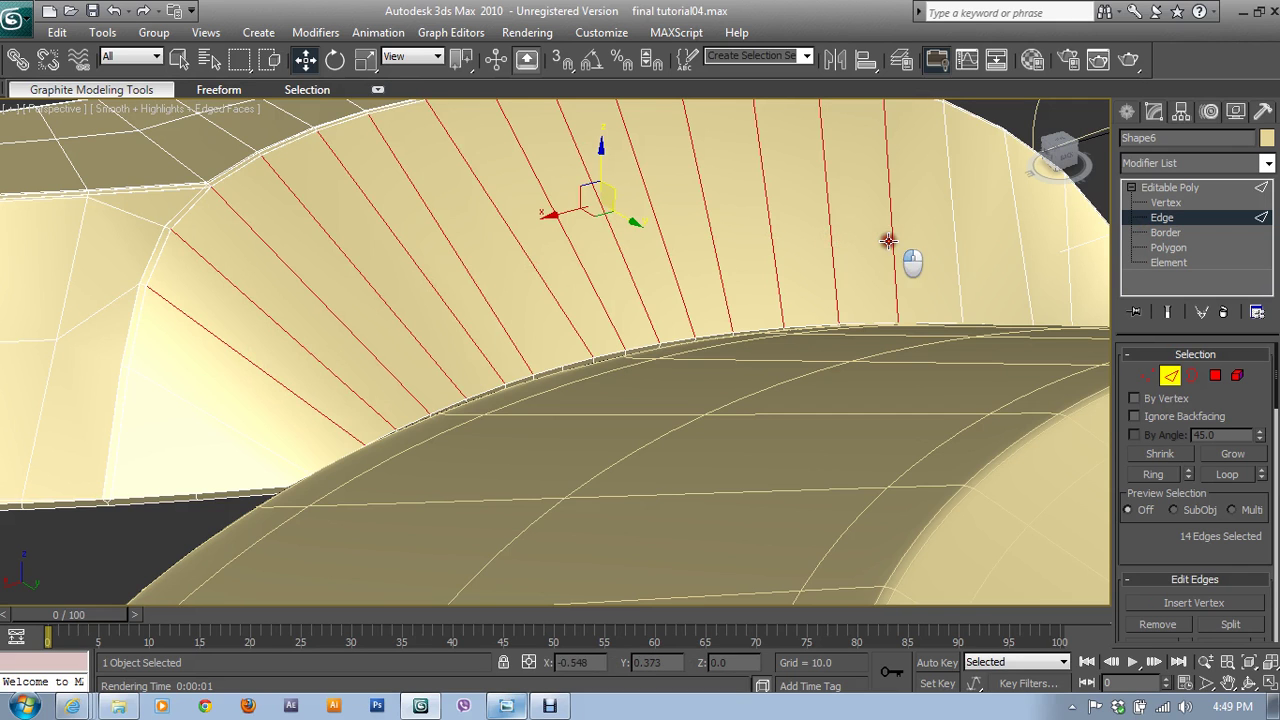
{"action": "left_click", "coordinate": [952, 241], "text": "ctrl"}
{"action": "left_click", "coordinate": [1020, 241], "text": "ctrl"}
{"action": "left_click", "coordinate": [1066, 250], "text": "ctrl"}
{"action": "middle_click_drag", "start_coordinate": [452, 278], "coordinate": [597, 378]}
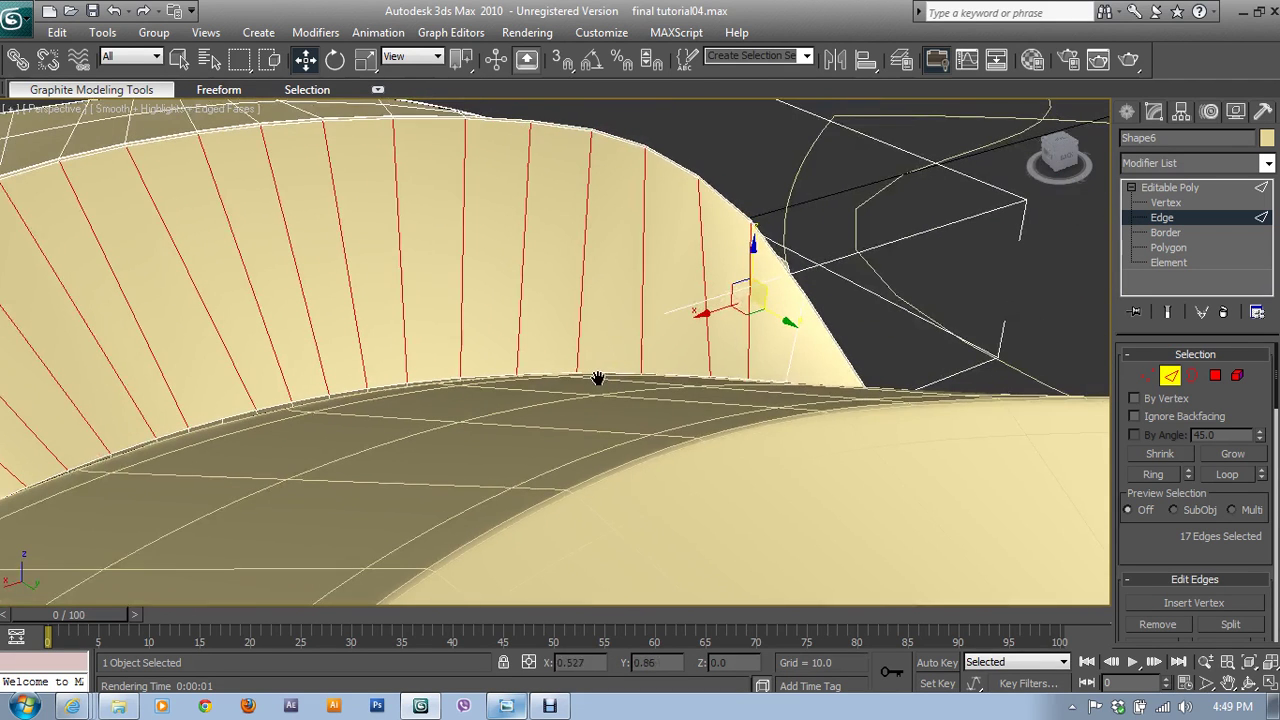
{"action": "left_click", "coordinate": [776, 377], "text": "ctrl"}
{"action": "middle_click_drag", "start_coordinate": [808, 380], "coordinate": [921, 641], "text": "alt"}
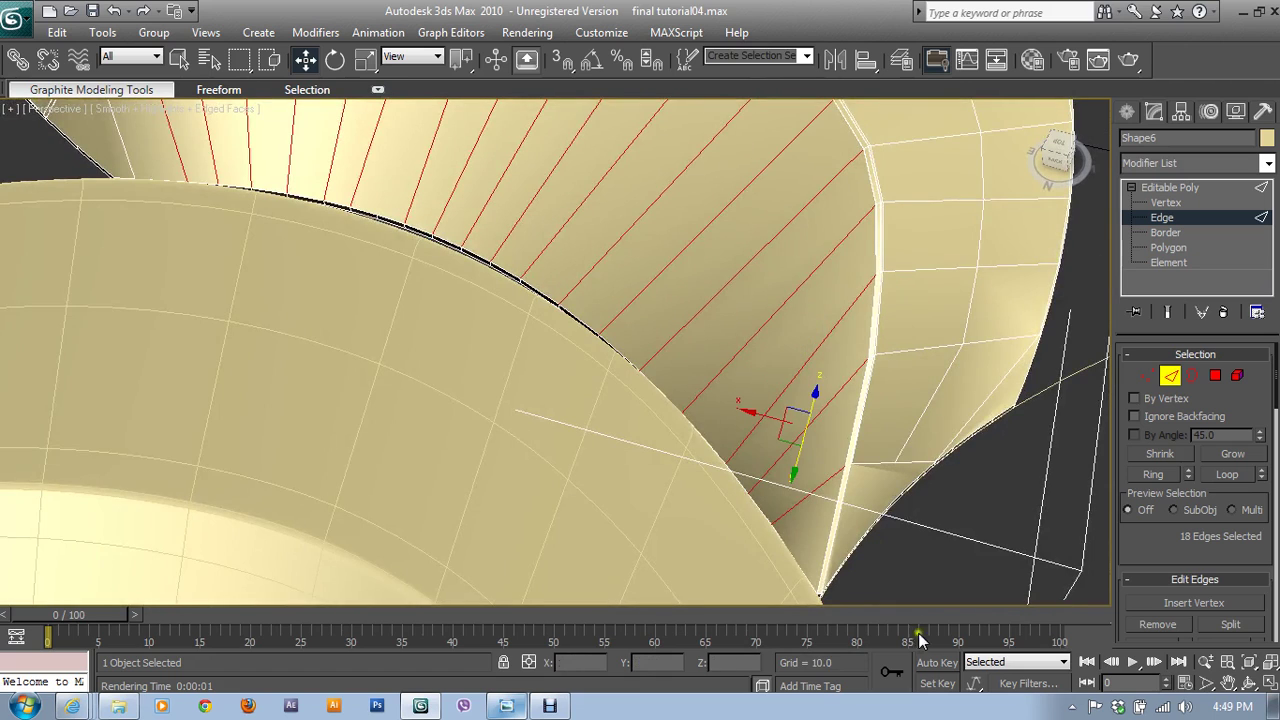
{"action": "scroll", "coordinate": [1180, 538], "scroll_direction": "down", "scroll_amount": 3}
- Connect the selected wall edges with 2 segments pinched at 98 toward the borders
{"action": "left_click", "coordinate": [1257, 596]}
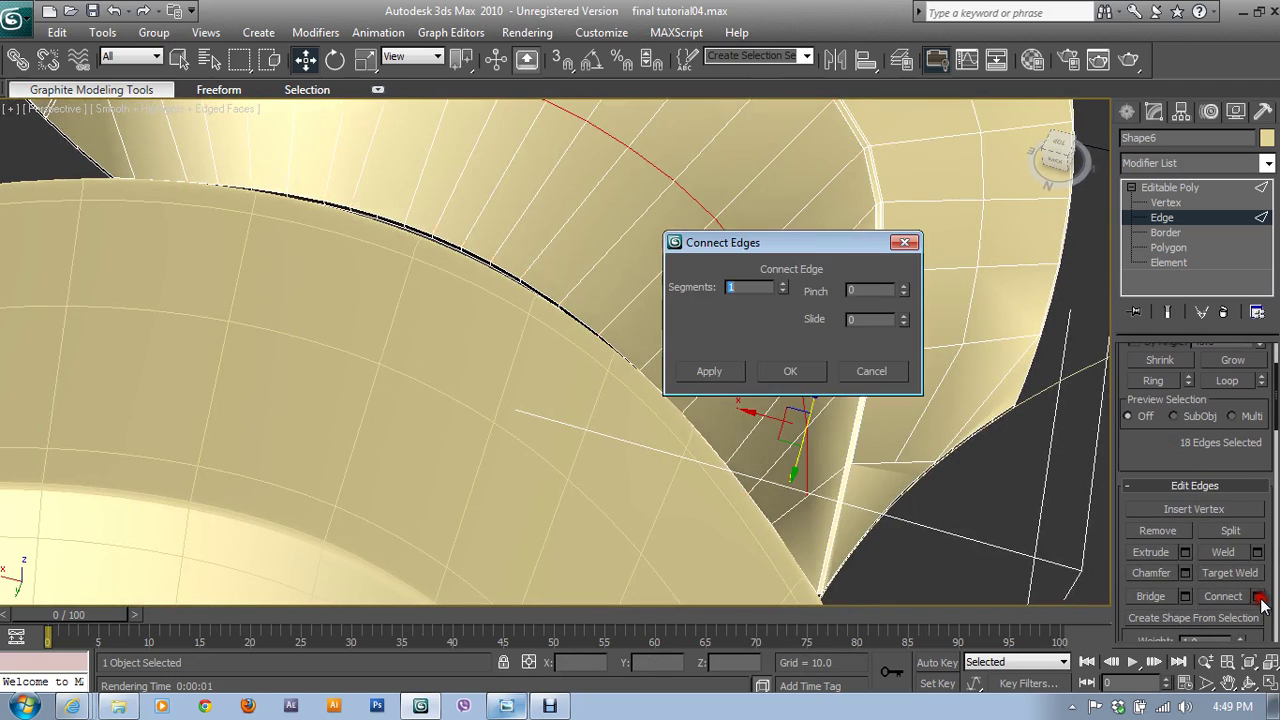
{"action": "left_click", "coordinate": [783, 283]}
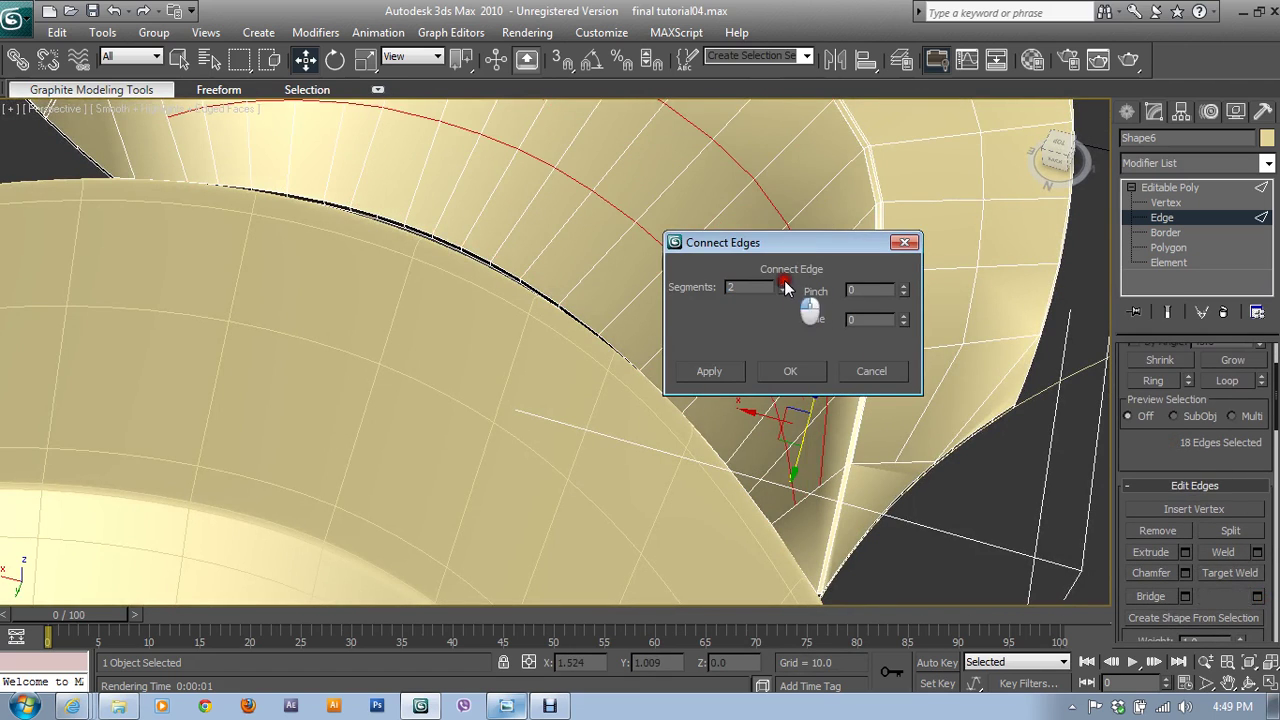
{"action": "left_click", "coordinate": [857, 289]}
{"action": "left_click_drag", "start_coordinate": [907, 292], "coordinate": [868, 103]}
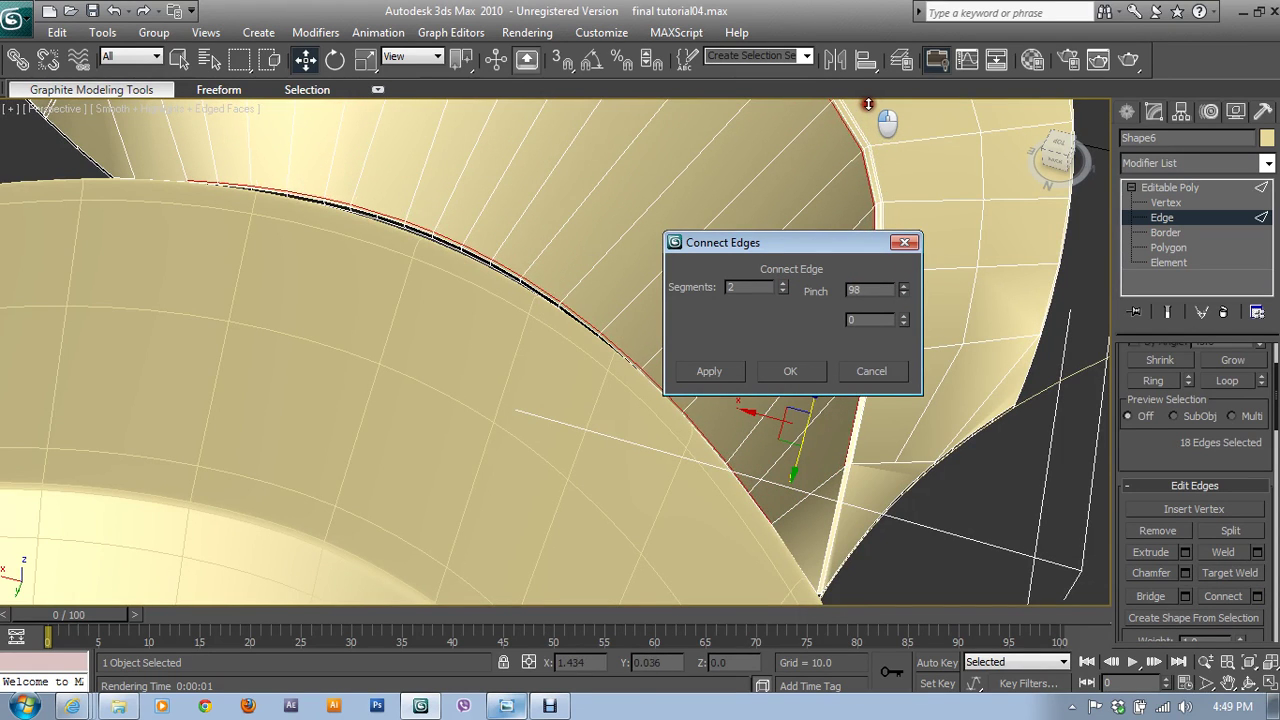
{"action": "left_click", "coordinate": [811, 371]}
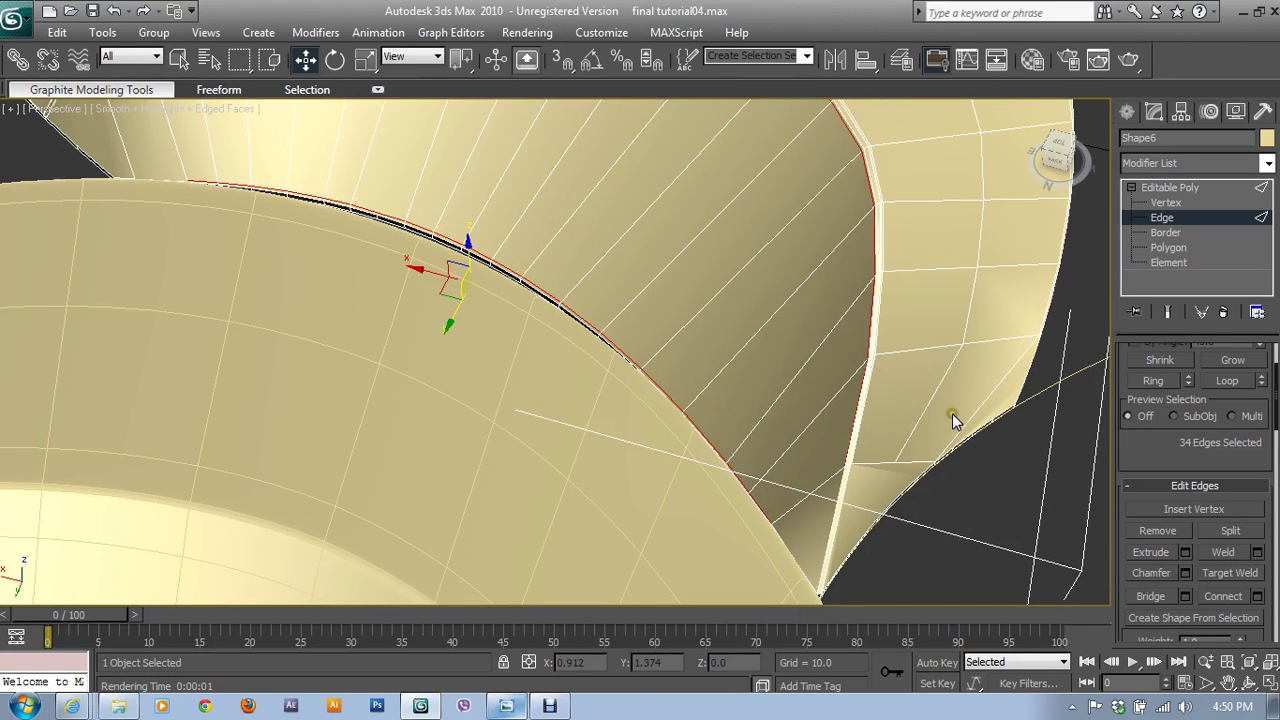
- Ring-select one crosswise wall edge and connect it to add a middle edge loop
{"action": "left_click", "coordinate": [1165, 203]}
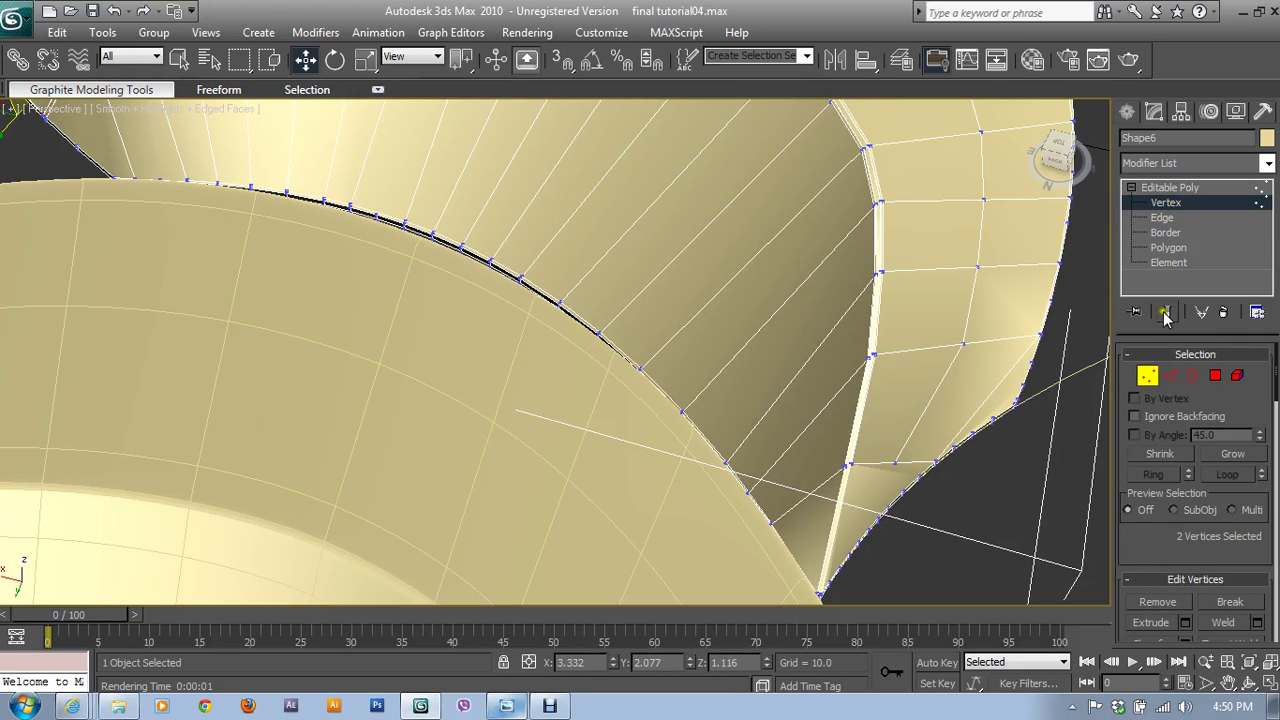
{"action": "left_click", "coordinate": [1170, 375]}
{"action": "left_click", "coordinate": [783, 387]}
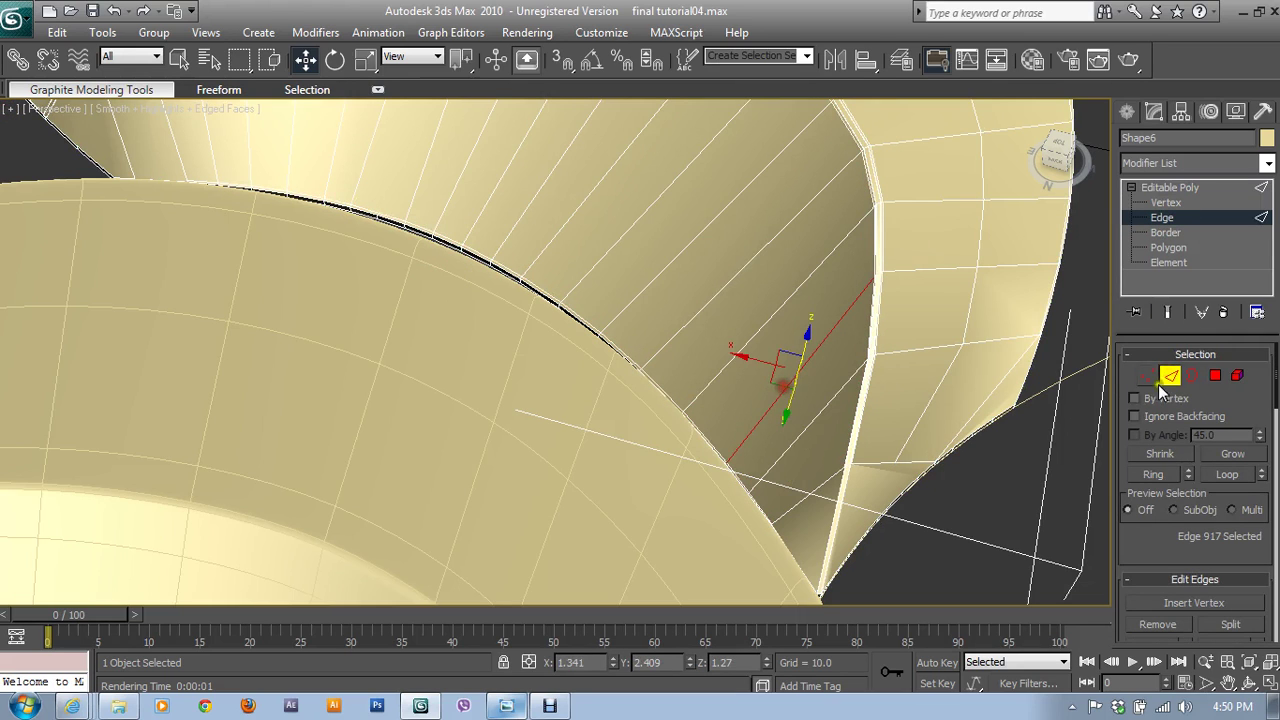
{"action": "left_click", "coordinate": [1153, 474]}
{"action": "left_click_drag", "start_coordinate": [1166, 555], "coordinate": [1170, 437]}
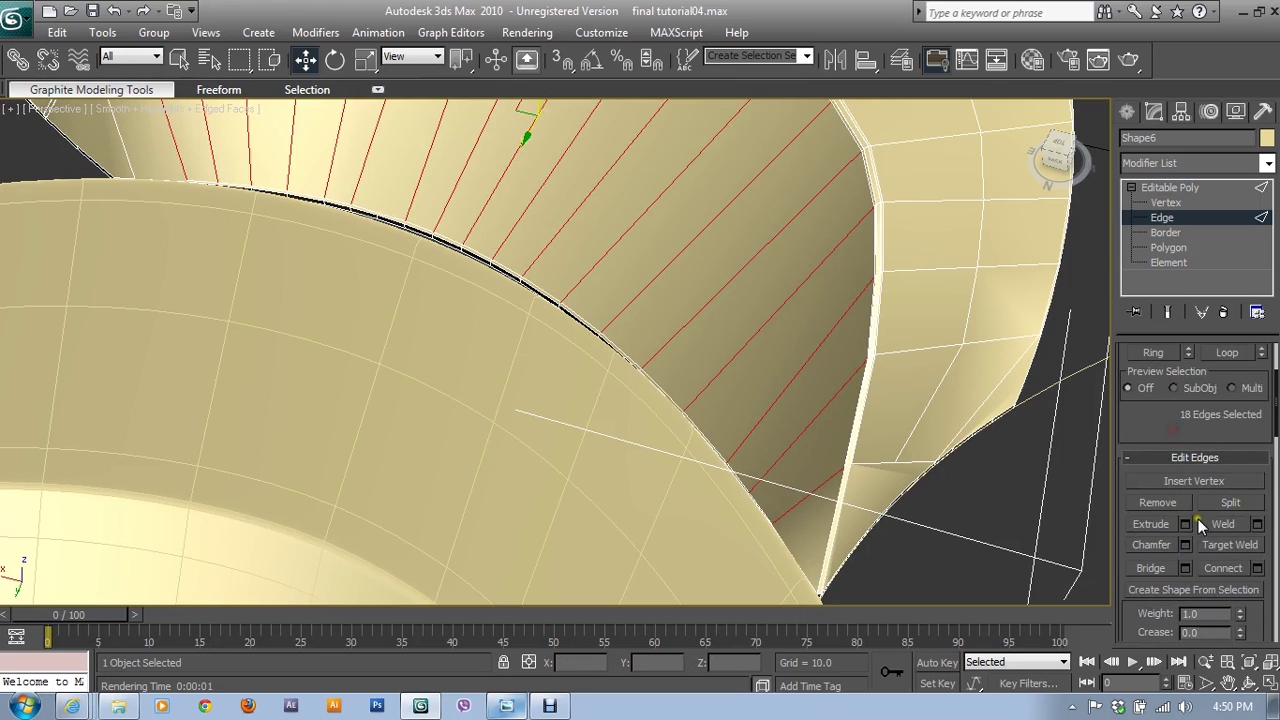
{"action": "left_click", "coordinate": [1256, 568]}
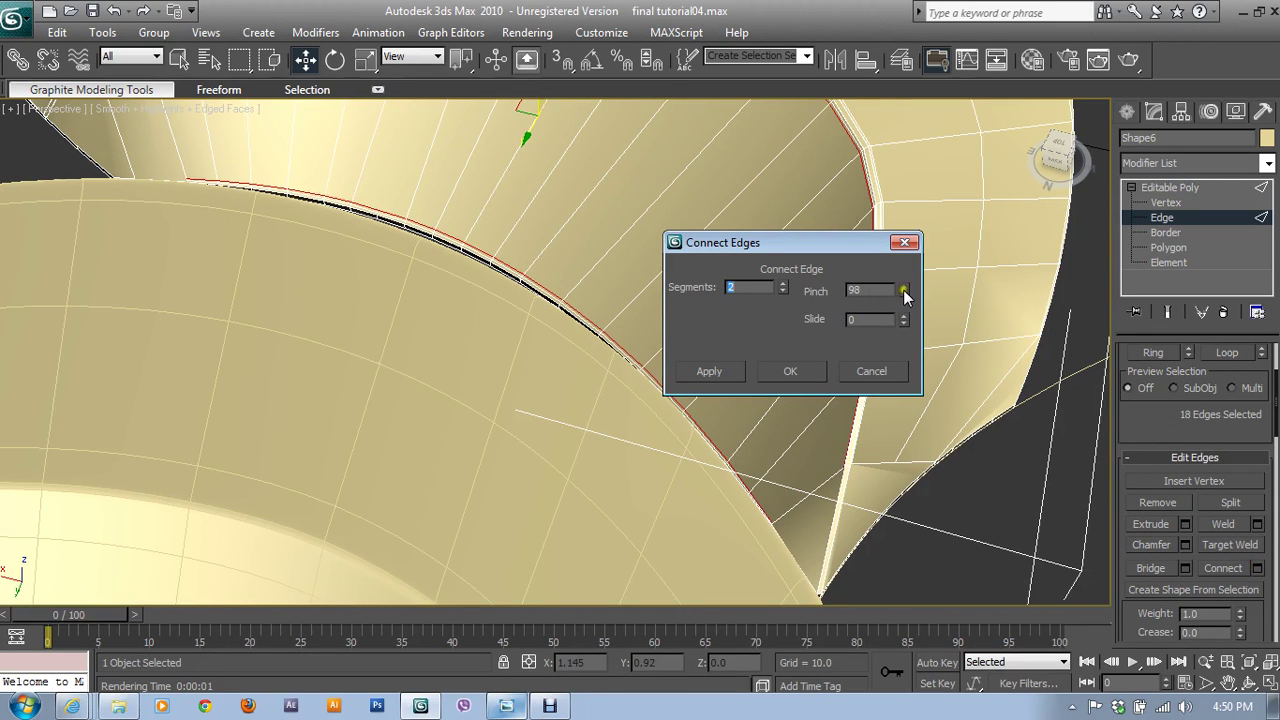
{"action": "left_click", "coordinate": [783, 292]}
{"action": "left_click", "coordinate": [790, 371]}
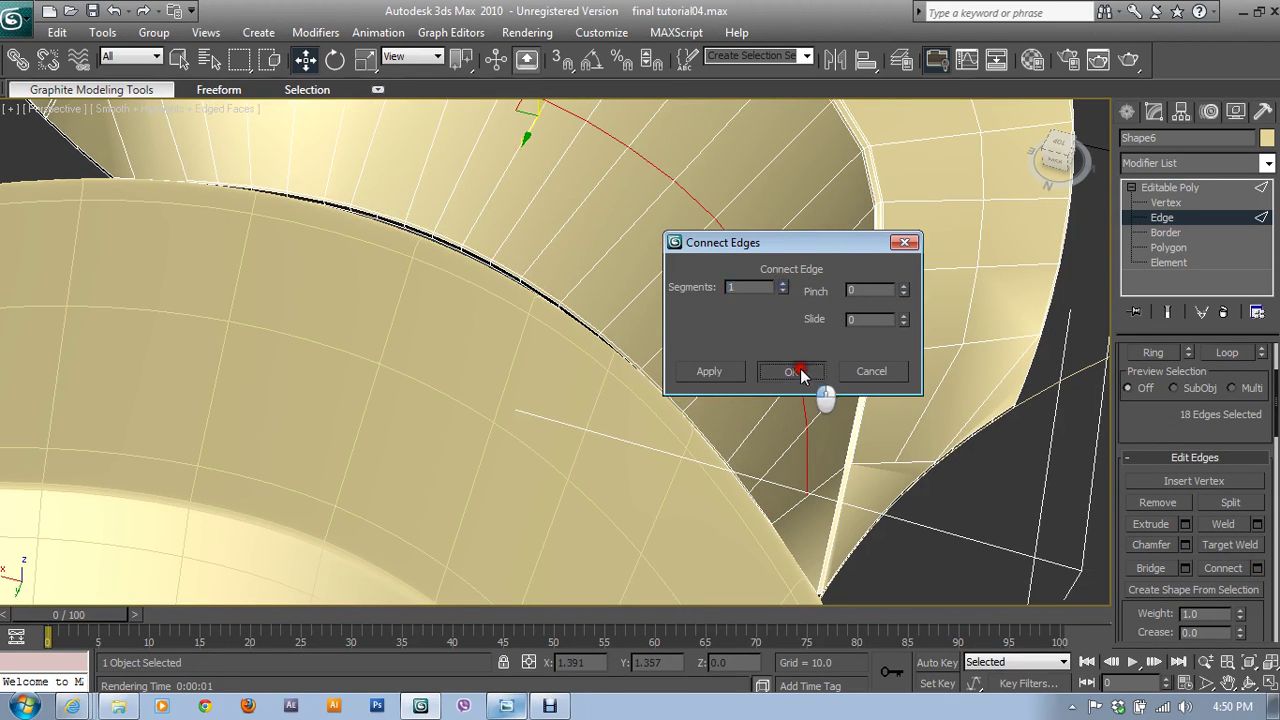
- In Vertex mode, select the two vertices at the pinched corner where the wall meets the rim
{"action": "key", "text": "1"}
{"action": "left_click", "coordinate": [800, 498]}
{"action": "scroll", "coordinate": [835, 575], "scroll_direction": "up", "scroll_amount": 1}
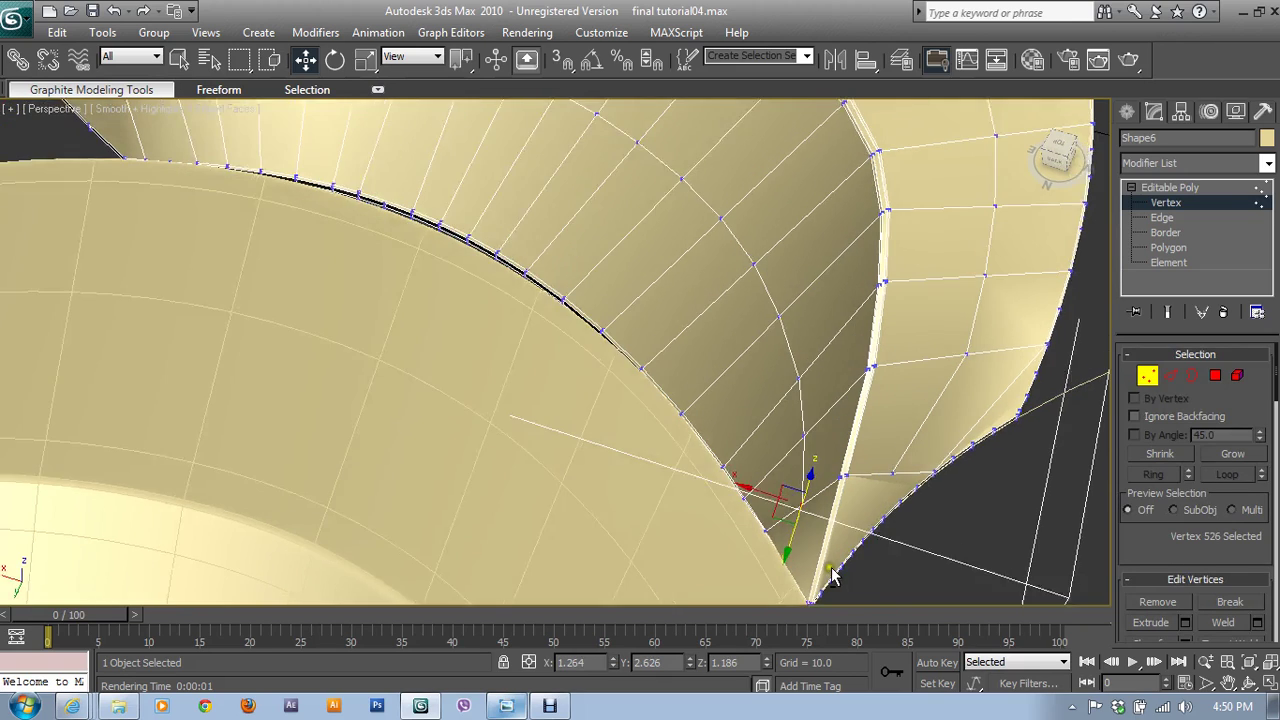
{"action": "middle_click_drag", "start_coordinate": [835, 575], "coordinate": [700, 428], "text": "alt"}
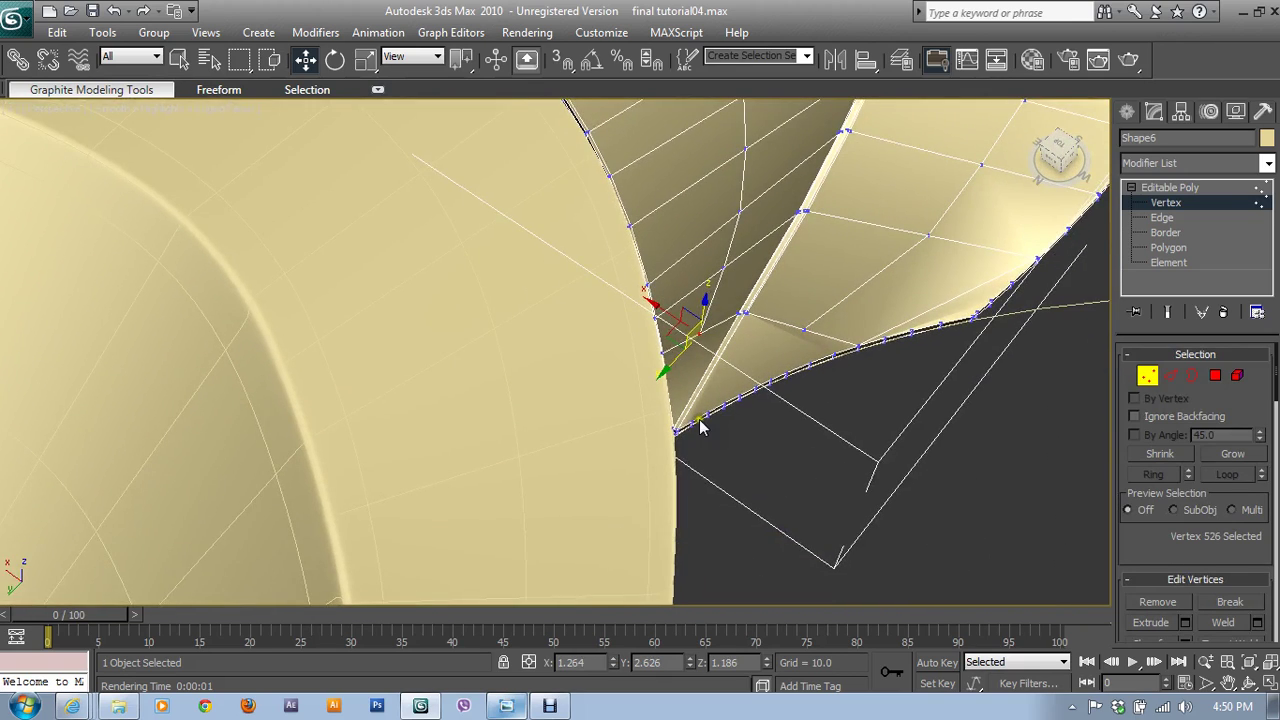
{"action": "left_click", "coordinate": [672, 429], "text": "ctrl"}
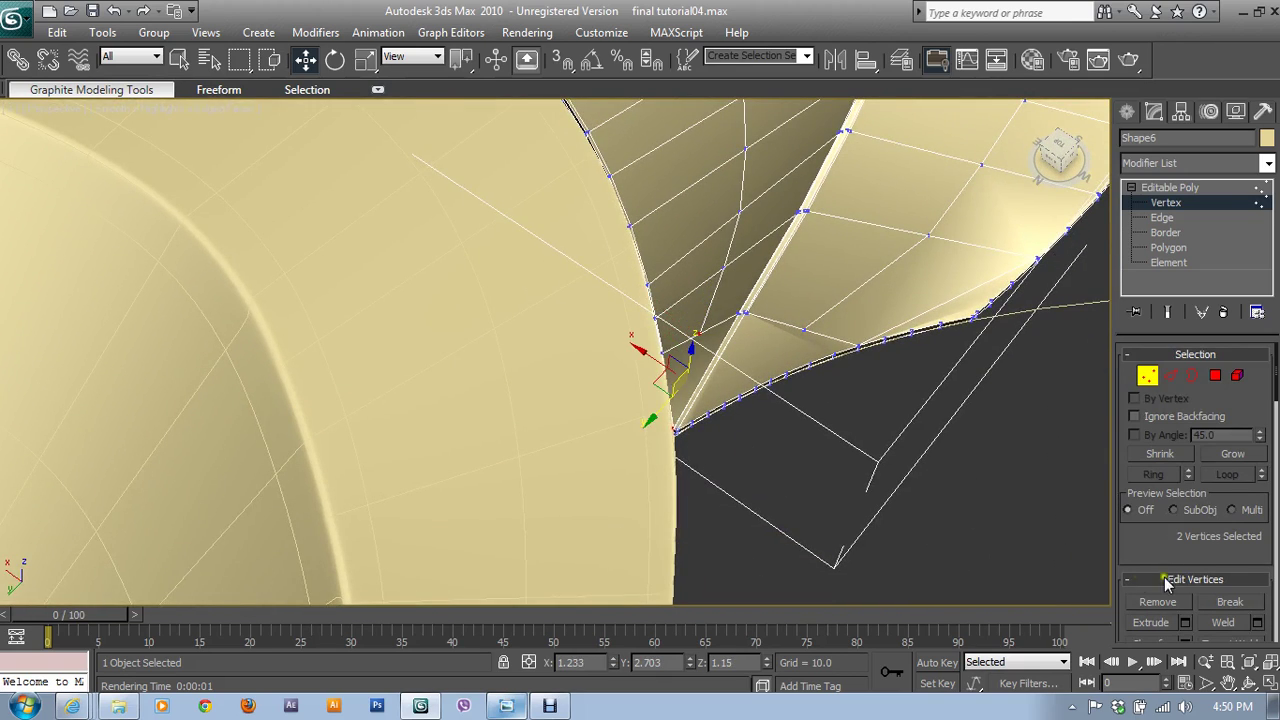
{"action": "scroll", "coordinate": [1179, 548], "scroll_direction": "down", "scroll_amount": 2}
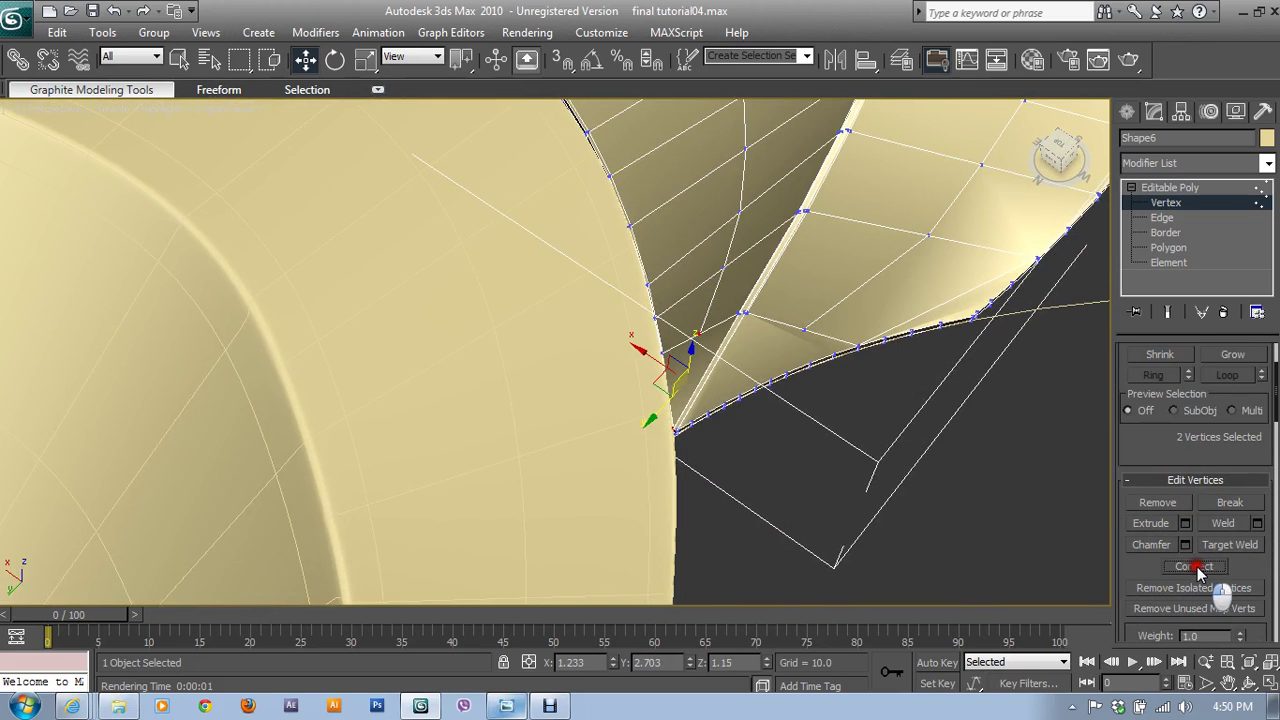
{"action": "left_click", "coordinate": [688, 438]}
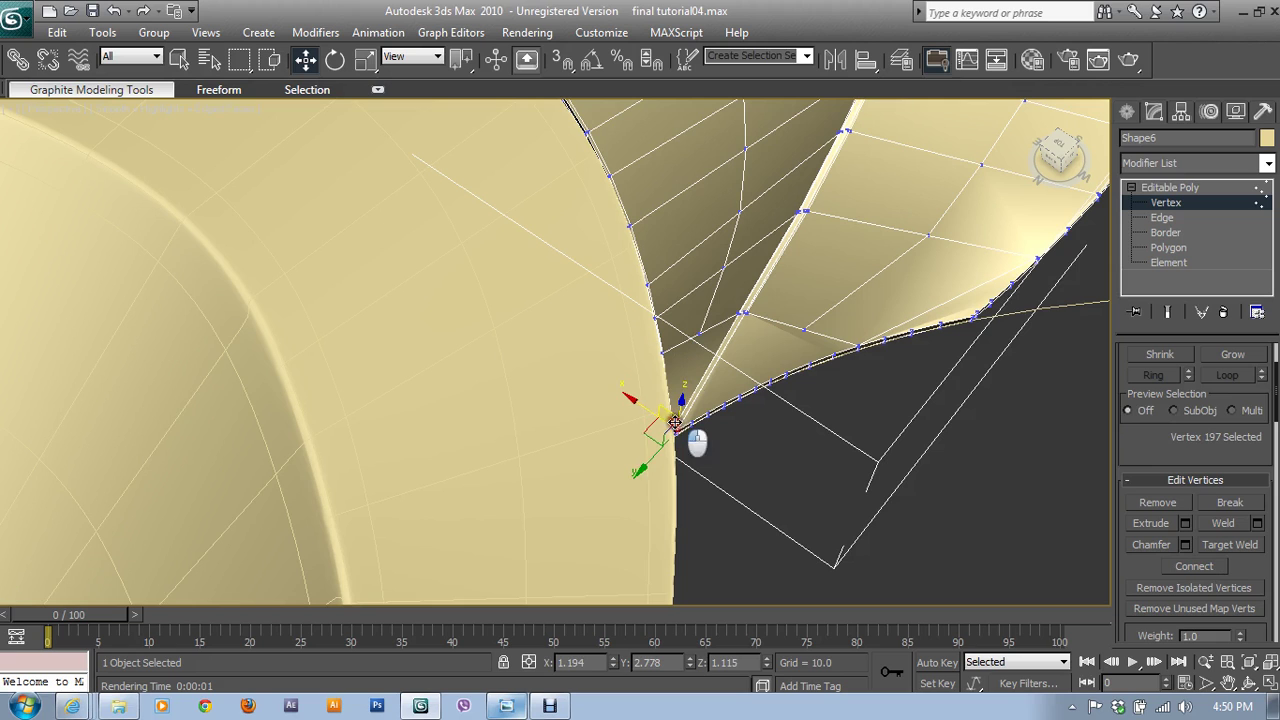
- Connect the two vertices near the shell's tip with a new edge
{"action": "left_click", "coordinate": [697, 336], "text": "ctrl"}
{"action": "mouse_move", "coordinate": [886, 514]}
{"action": "middle_mouse_down", "text": "alt"}
{"action": "mouse_move", "coordinate": [815, 513]}
{"action": "mouse_move", "coordinate": [712, 447]}
{"action": "middle_mouse_up", "text": "alt"}
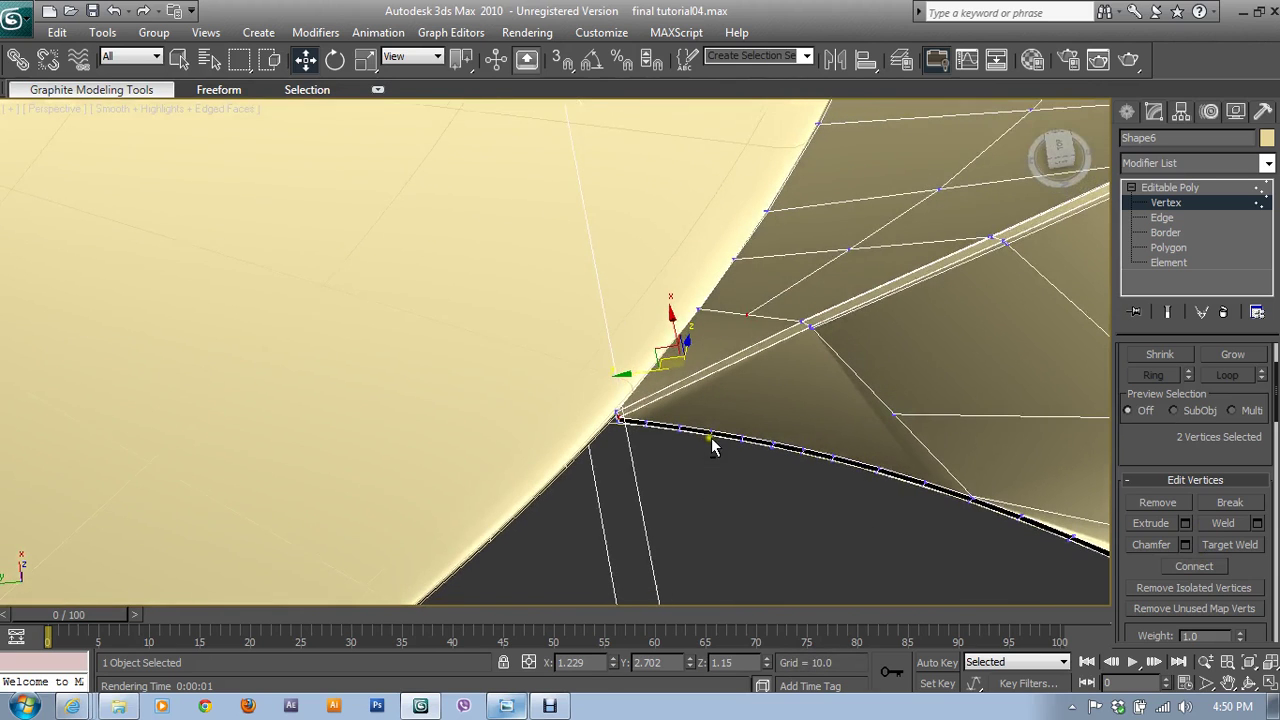
{"action": "left_click", "coordinate": [617, 410]}
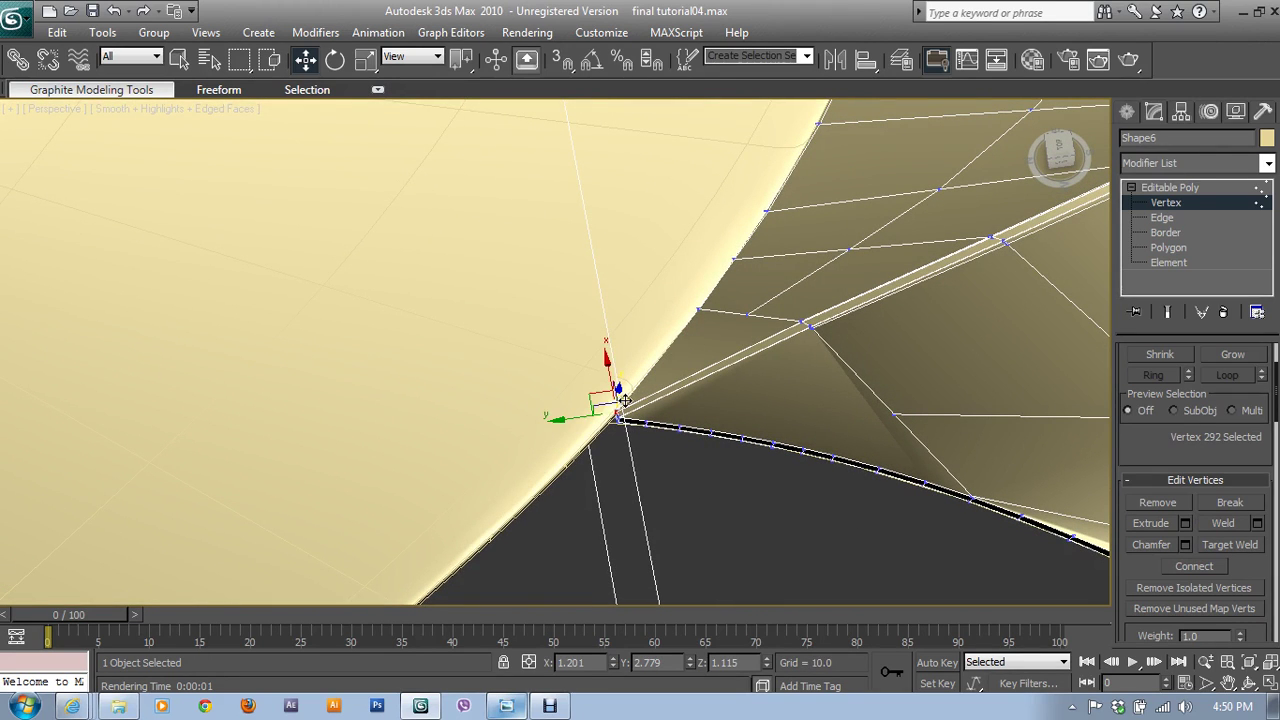
{"action": "left_click", "coordinate": [748, 315], "text": "ctrl"}
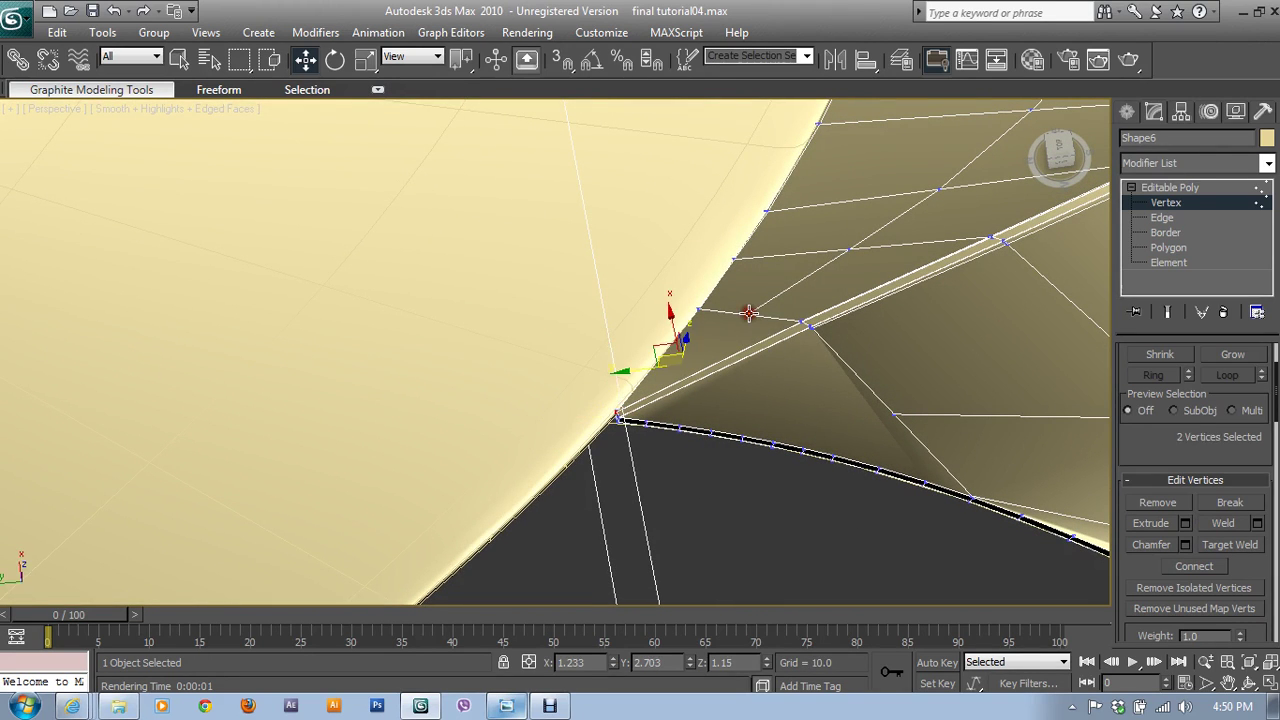
{"action": "left_click", "coordinate": [1194, 566]}
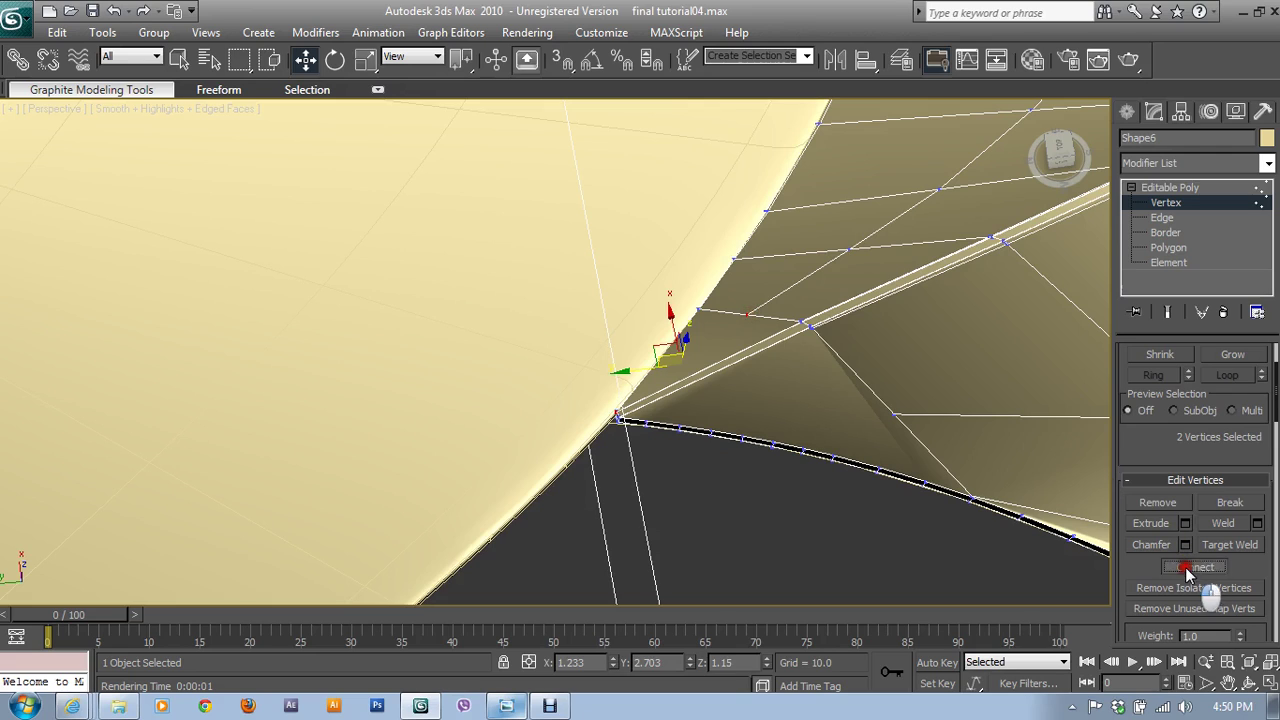
{"action": "left_click", "coordinate": [619, 410]}
{"action": "left_click", "coordinate": [745, 316], "text": "ctrl"}
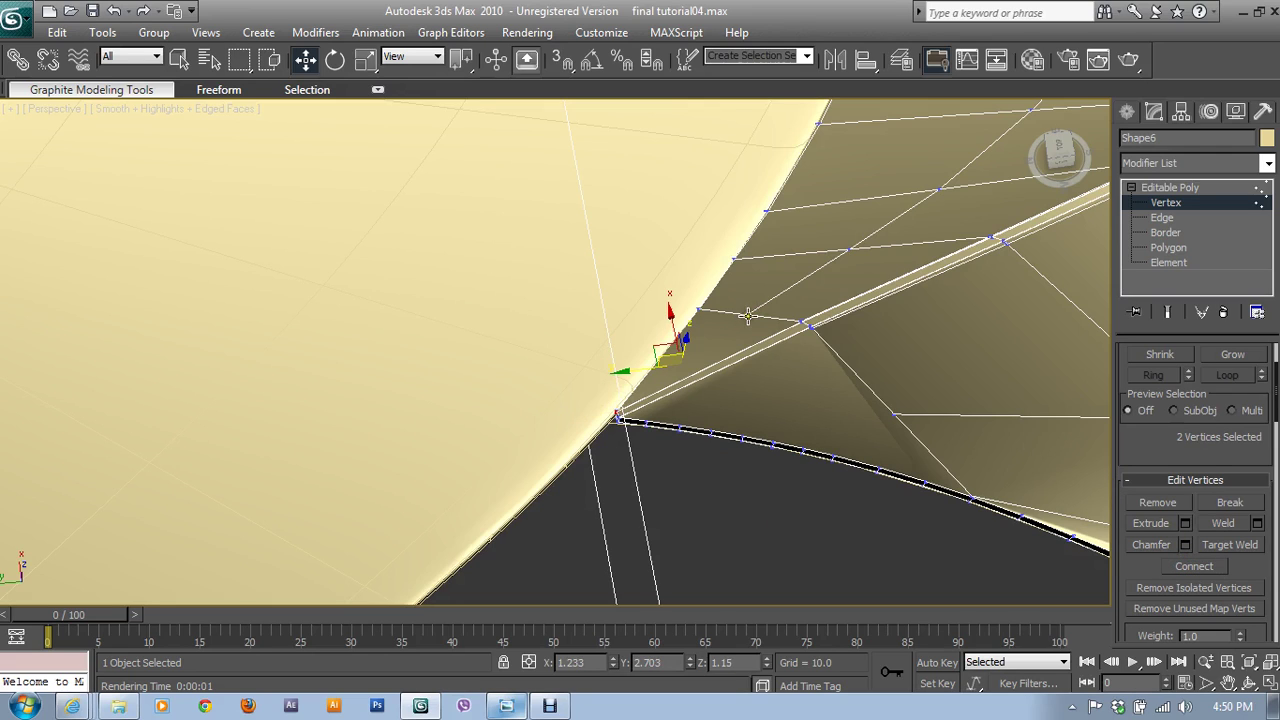
- Hide the smoothed shell Shape5 and select the remaining Shape6 mesh
{"action": "left_click", "coordinate": [1170, 187]}
{"action": "left_click", "coordinate": [585, 242]}
{"action": "right_click", "coordinate": [583, 240]}
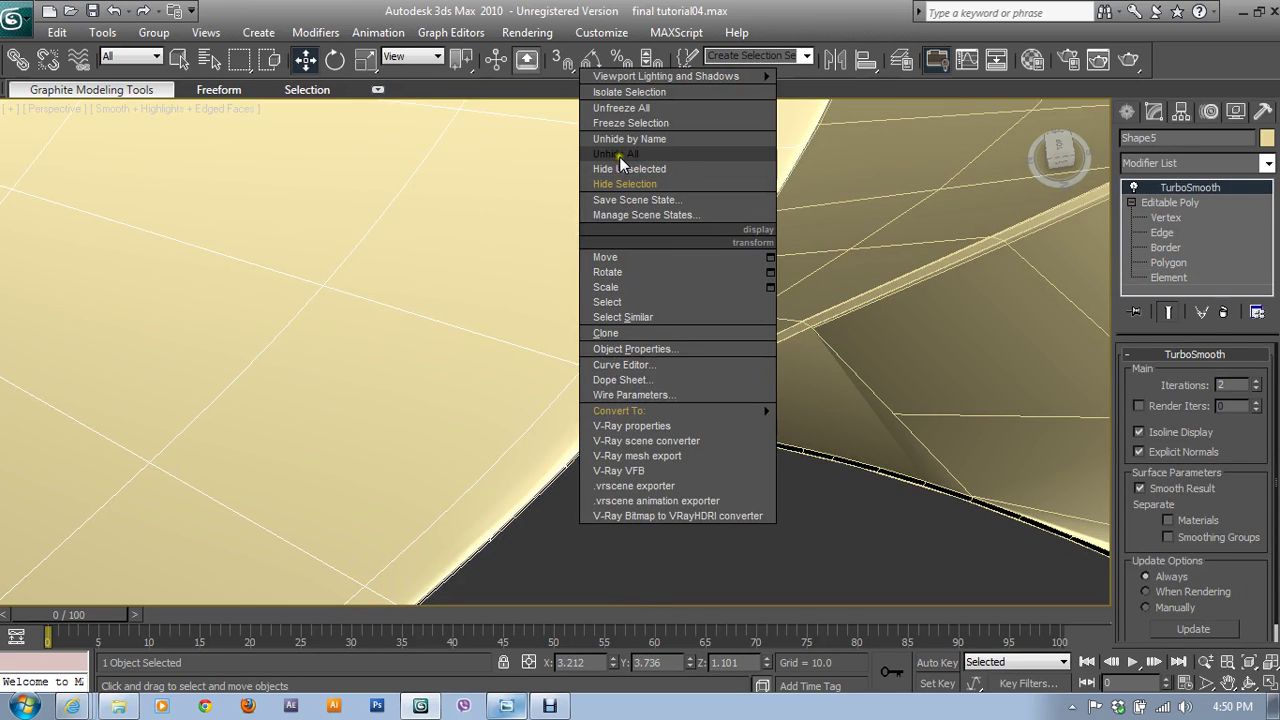
{"action": "left_click", "coordinate": [622, 184]}
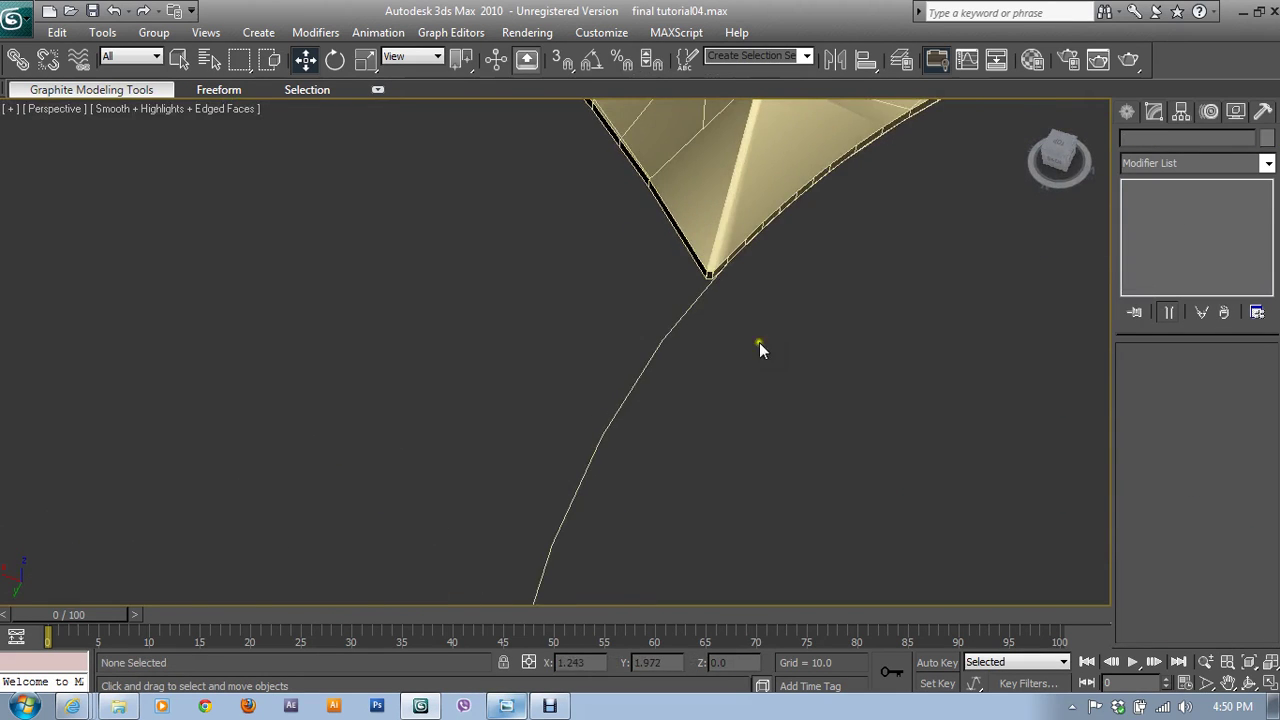
{"action": "scroll", "coordinate": [759, 342], "scroll_direction": "up", "scroll_amount": 2}
{"action": "scroll", "coordinate": [717, 455], "scroll_direction": "up", "scroll_amount": 2}
{"action": "scroll", "coordinate": [722, 404], "scroll_direction": "down", "scroll_amount": 1}
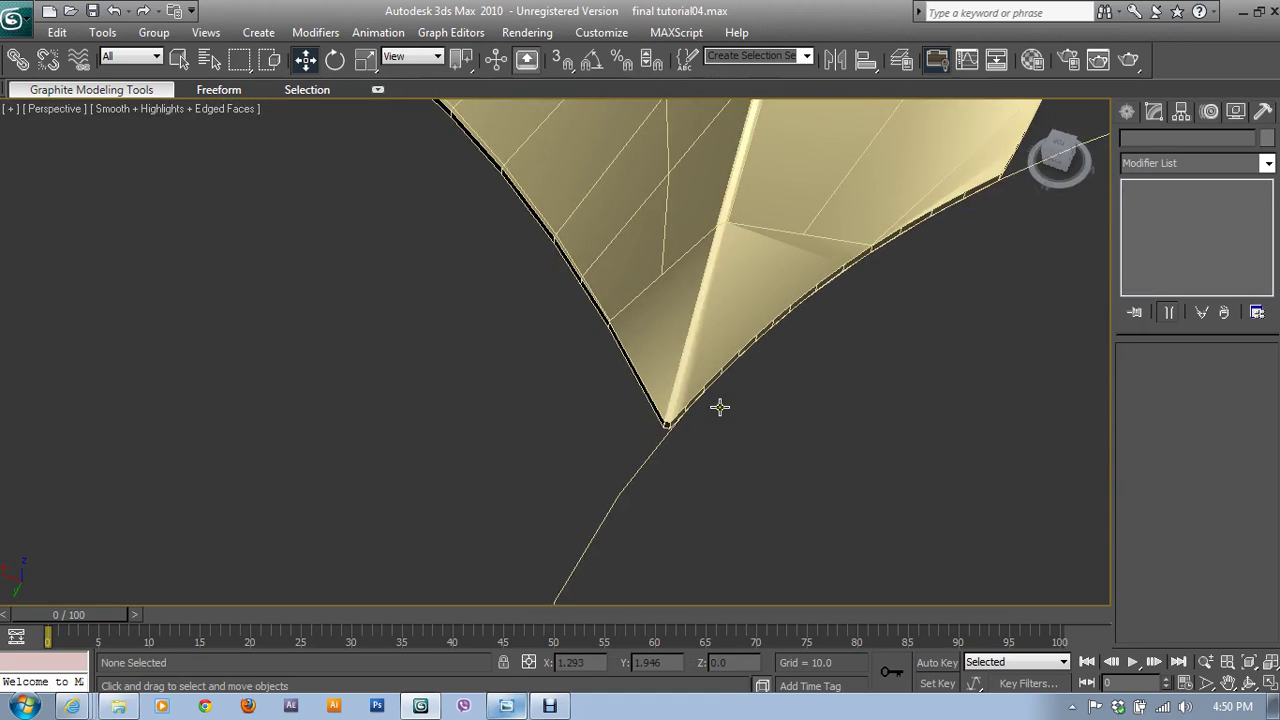
{"action": "left_click", "coordinate": [696, 419]}
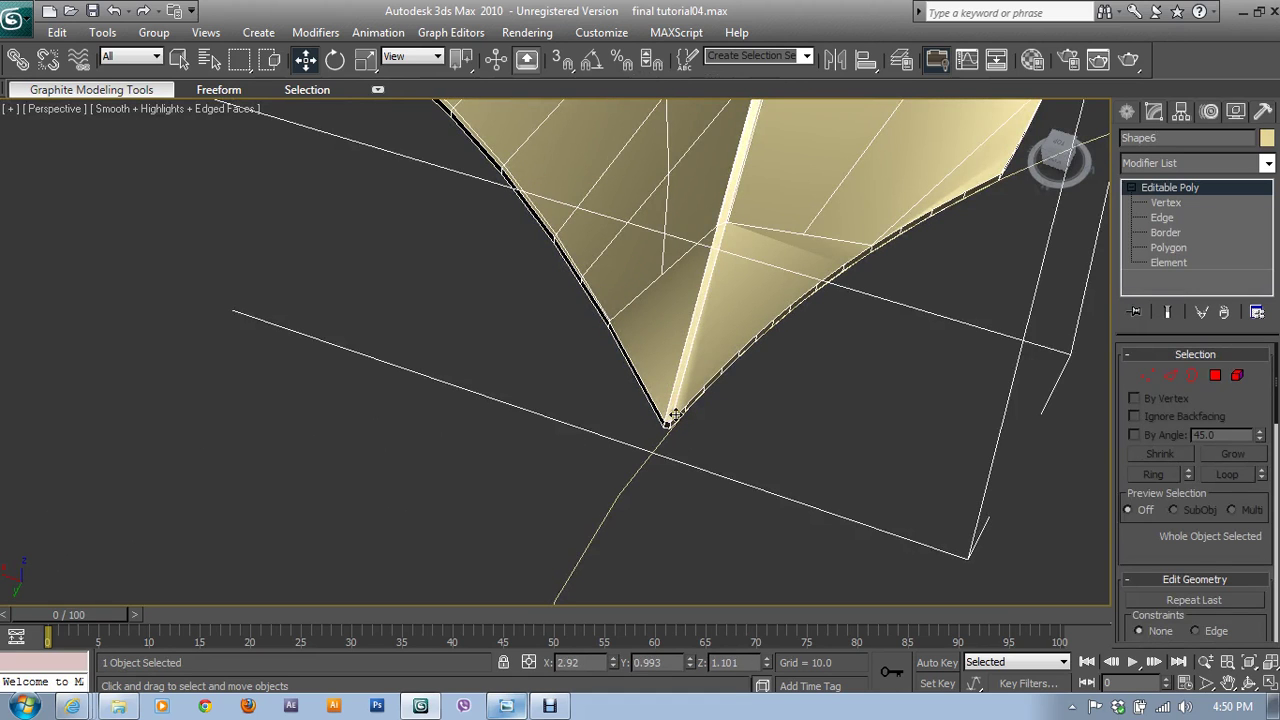
- Select the tip vertex and a second vertex on Shape6, then reframe the mesh at object level
{"action": "left_click", "coordinate": [1148, 368]}
{"action": "left_click", "coordinate": [660, 428]}
{"action": "mouse_move", "coordinate": [662, 432]}
{"action": "middle_mouse_down", "text": "alt"}
{"action": "mouse_move", "coordinate": [783, 355]}
{"action": "mouse_move", "coordinate": [609, 503]}
{"action": "mouse_move", "coordinate": [616, 470]}
{"action": "middle_mouse_up", "text": "alt"}
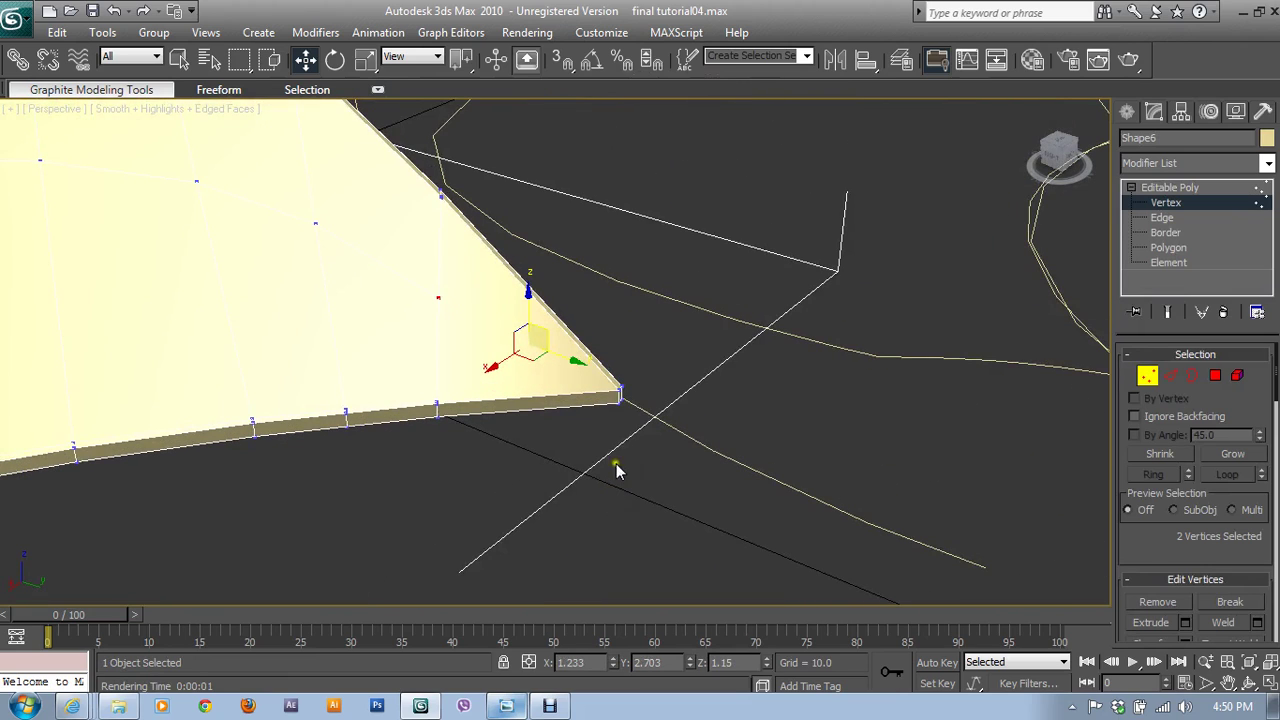
{"action": "left_click", "coordinate": [621, 394]}
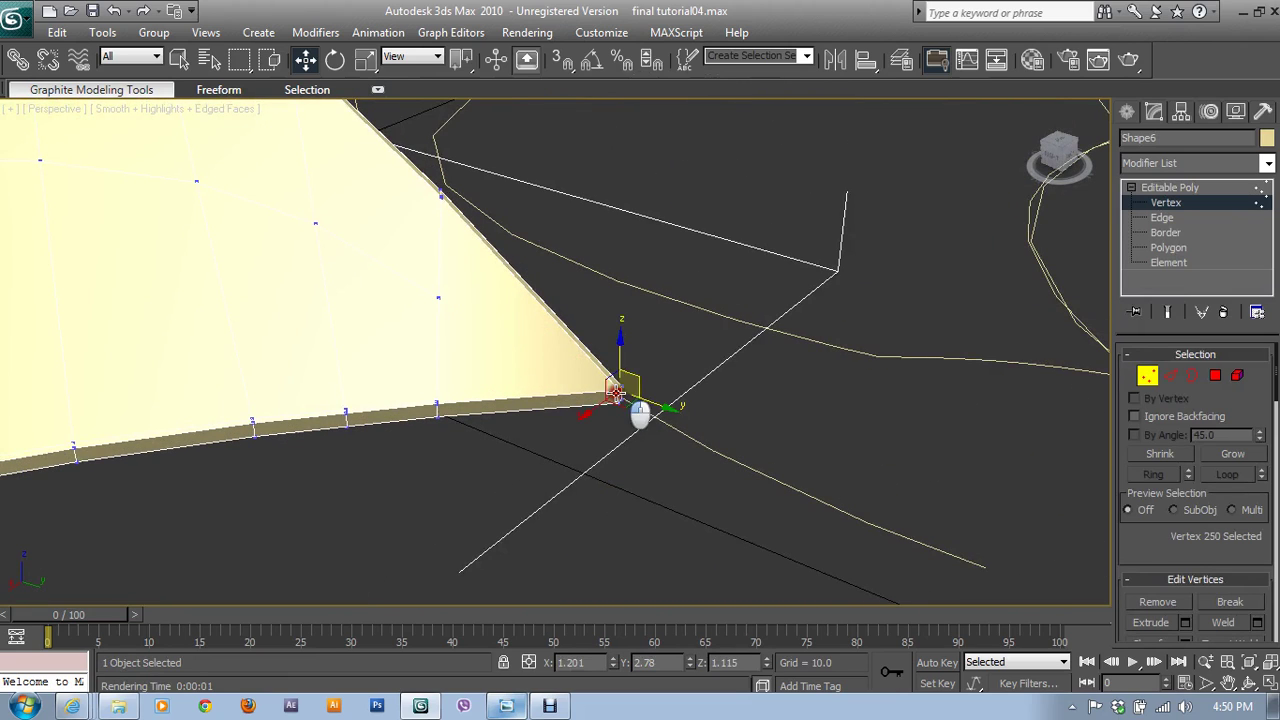
{"action": "left_click", "coordinate": [437, 298], "text": "ctrl"}
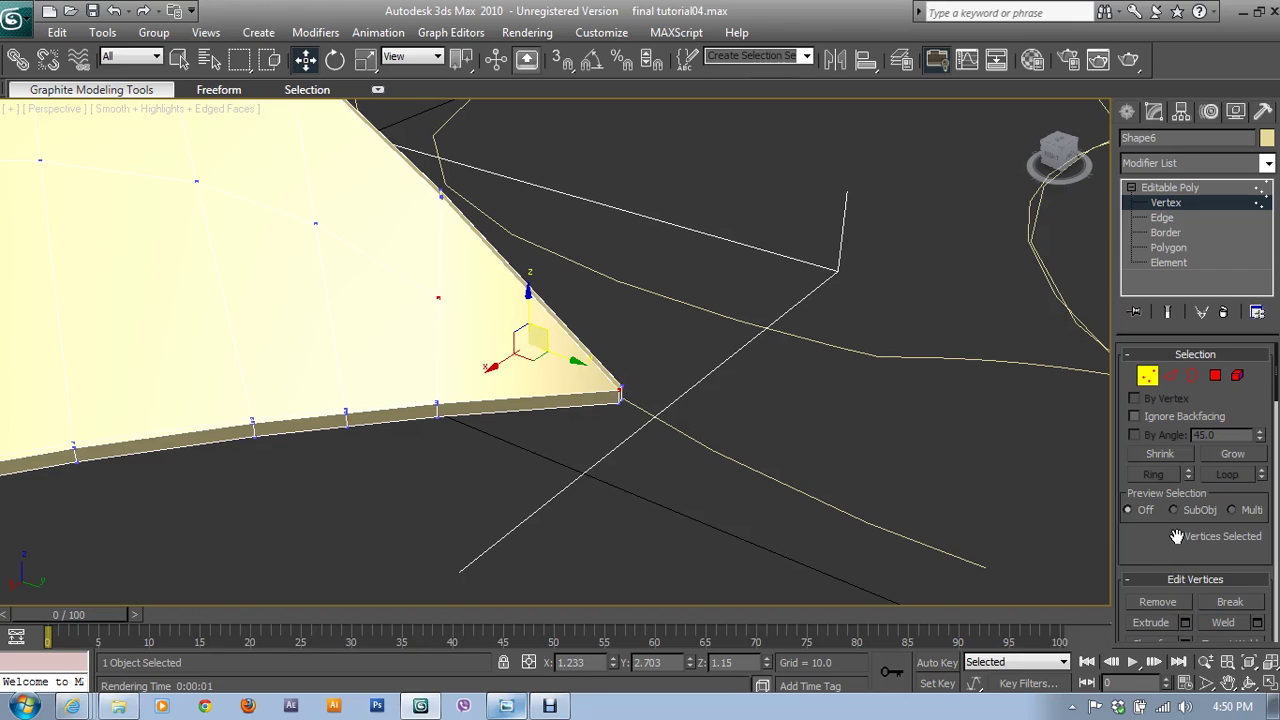
{"action": "left_click_drag", "start_coordinate": [1177, 537], "coordinate": [1177, 450]}
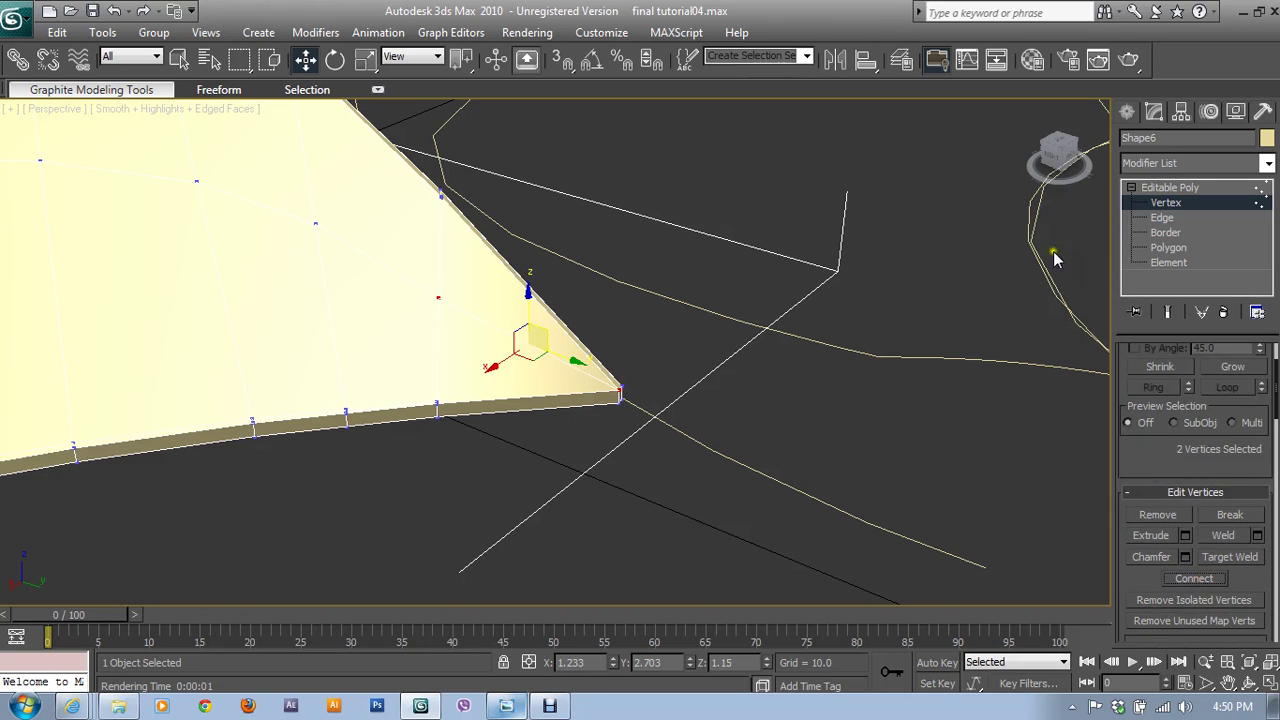
{"action": "left_click", "coordinate": [1165, 203]}
{"action": "scroll", "coordinate": [608, 443], "scroll_direction": "up", "scroll_amount": 5}
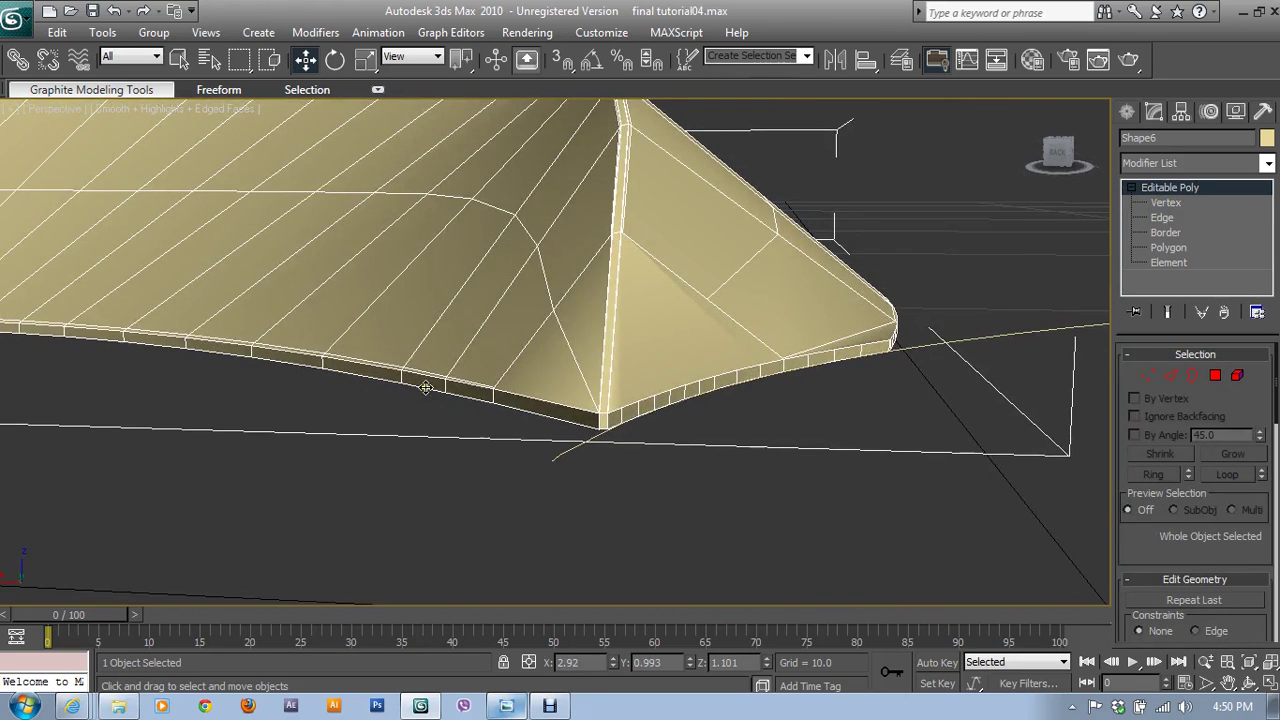
{"action": "middle_click_drag", "start_coordinate": [429, 394], "coordinate": [729, 510]}
{"action": "scroll", "coordinate": [640, 460], "scroll_direction": "up", "scroll_amount": 2}
{"action": "scroll", "coordinate": [823, 471], "scroll_direction": "up", "scroll_amount": 2}
{"action": "scroll", "coordinate": [820, 476], "scroll_direction": "up", "scroll_amount": 2}
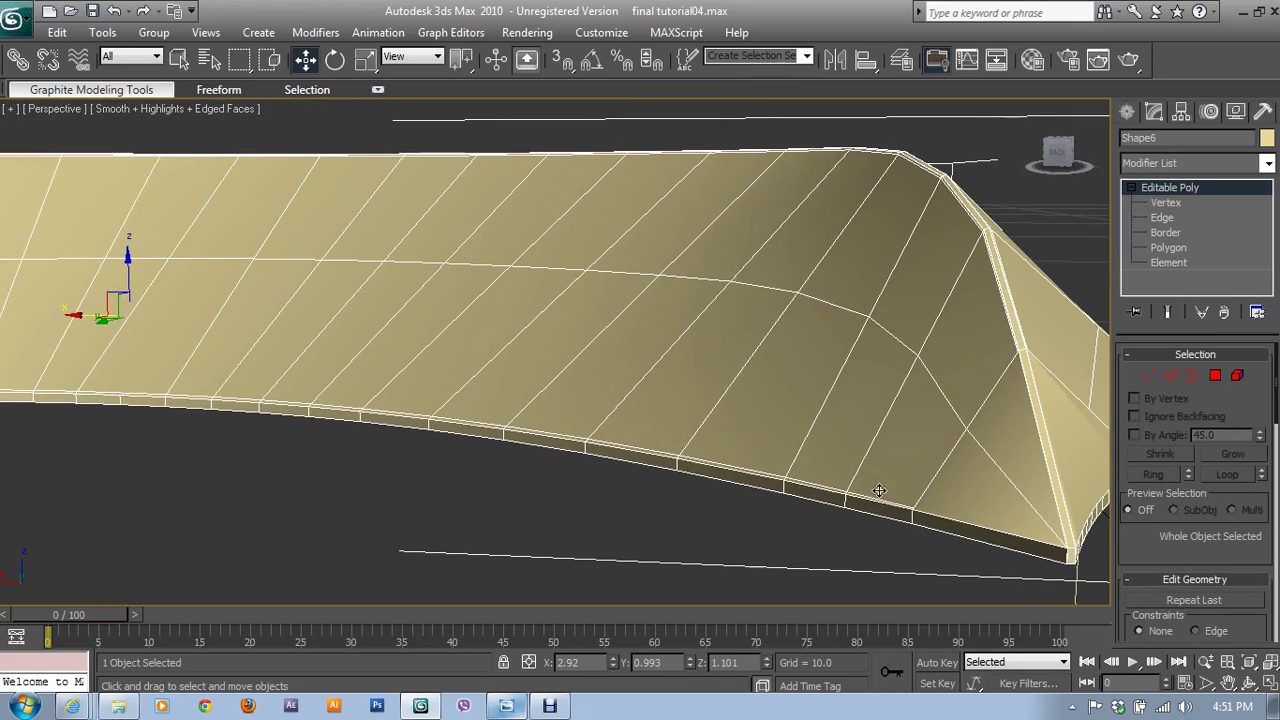
- Connect a lower-rim vertex to a rim vertex near the tip with a new edge
{"action": "key", "text": "1"}
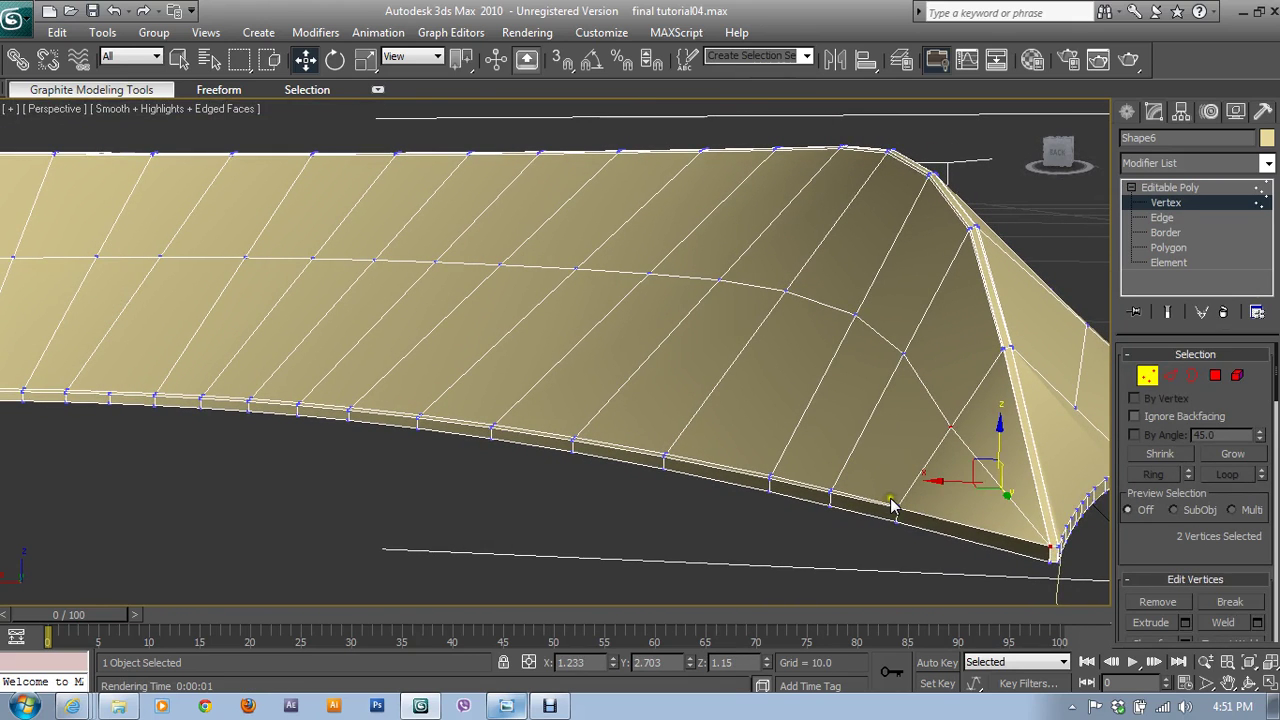
{"action": "left_click", "coordinate": [898, 505]}
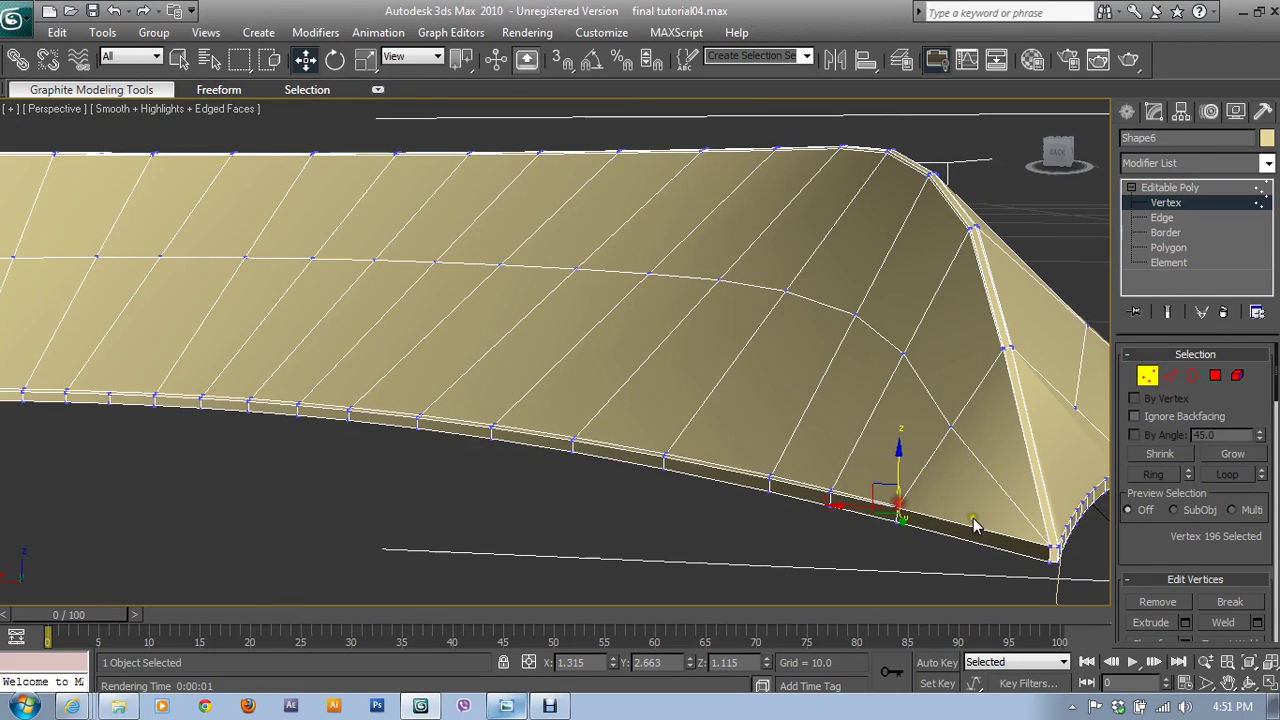
{"action": "left_click", "coordinate": [1052, 552]}
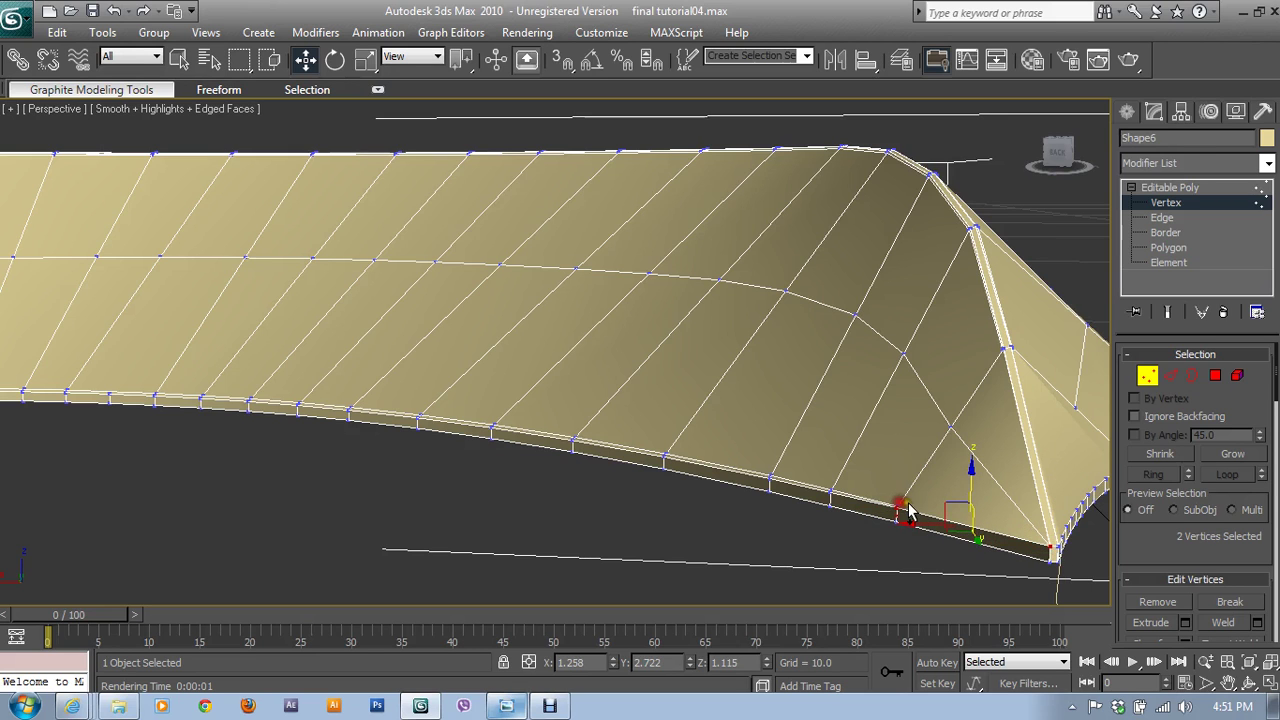
{"action": "mouse_move", "coordinate": [925, 512]}
{"action": "middle_mouse_down", "text": "alt"}
{"action": "mouse_move", "coordinate": [923, 543]}
{"action": "mouse_move", "coordinate": [905, 508]}
{"action": "middle_mouse_up", "text": "alt"}
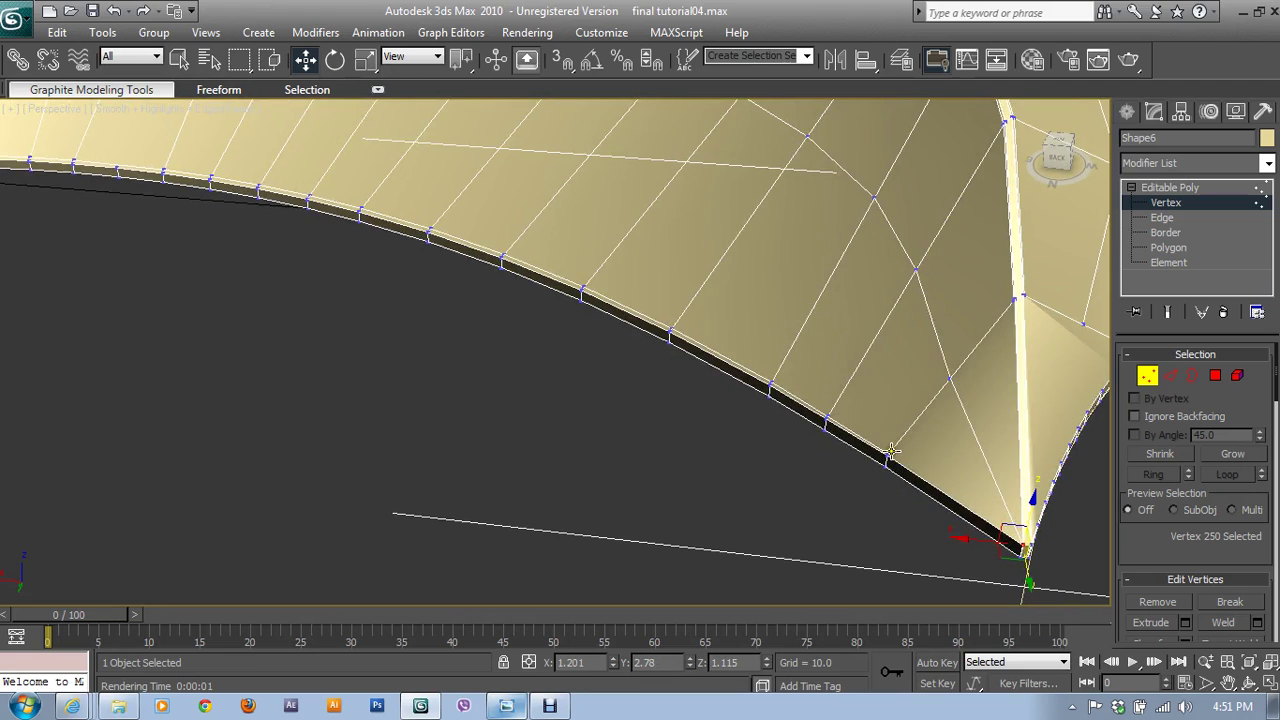
{"action": "left_click", "coordinate": [886, 453], "text": "ctrl"}
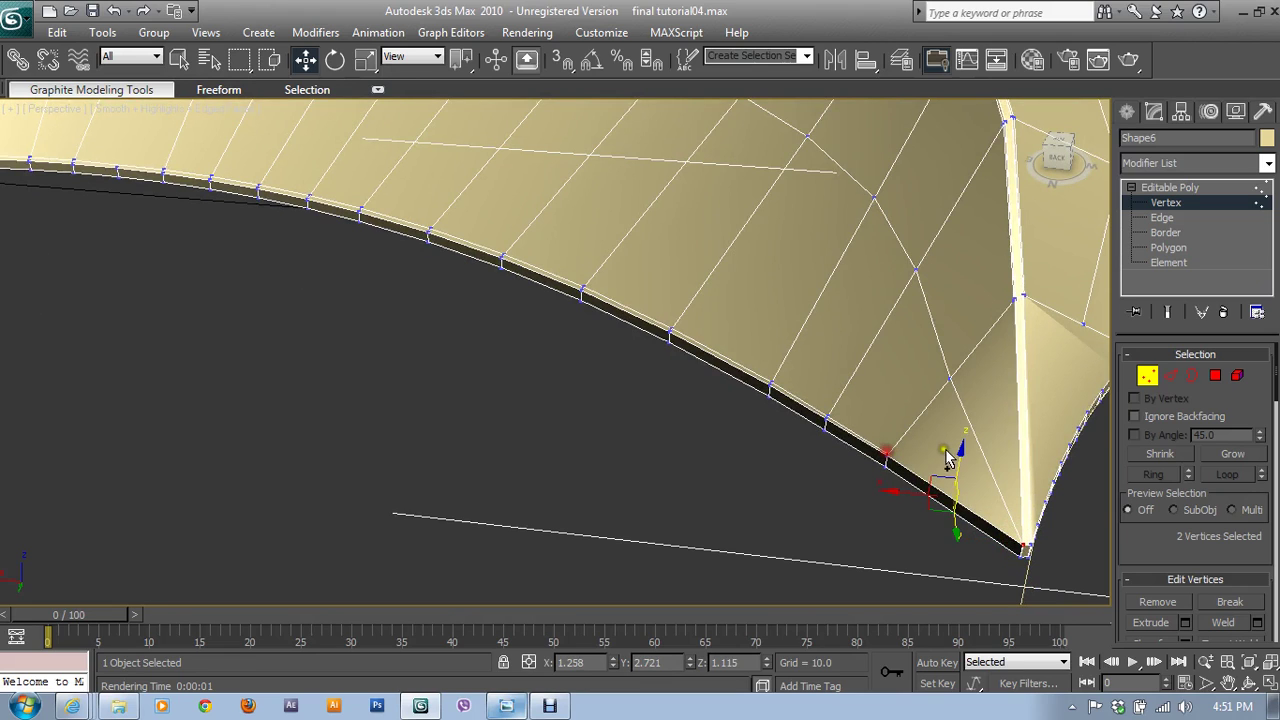
{"action": "scroll", "coordinate": [1172, 562], "scroll_direction": "down", "scroll_amount": 3}
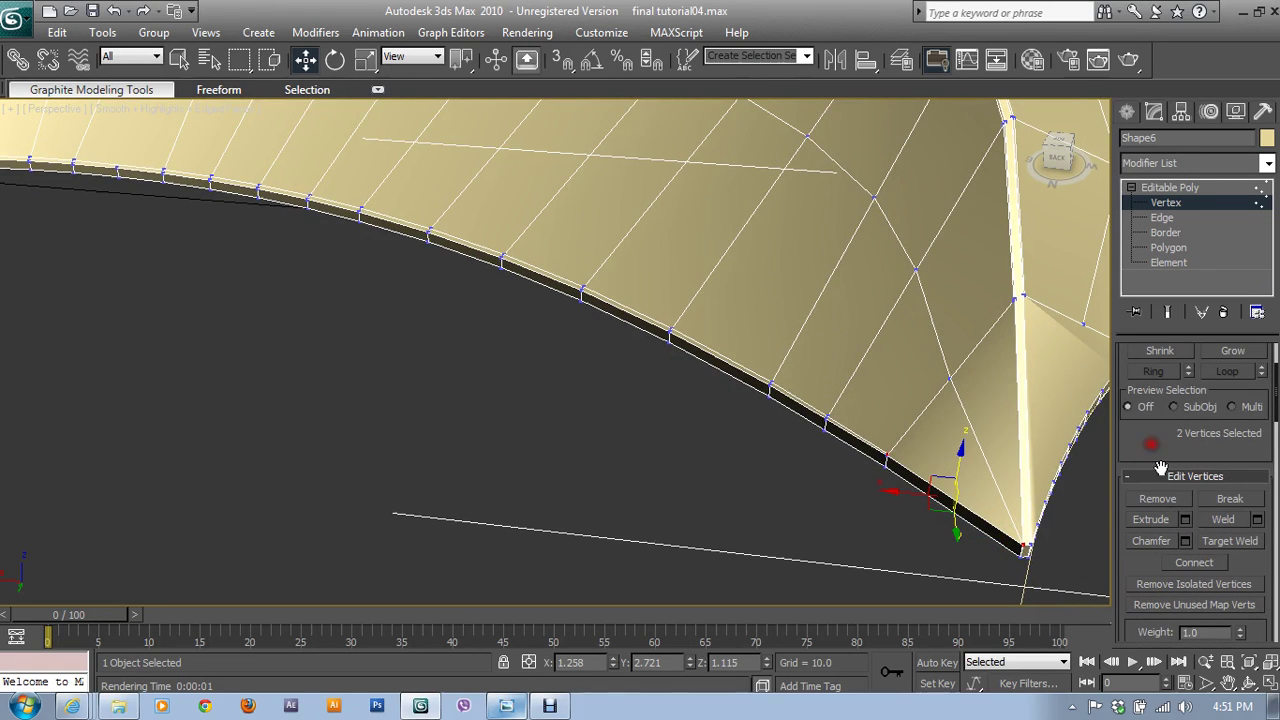
{"action": "left_click", "coordinate": [1210, 564]}
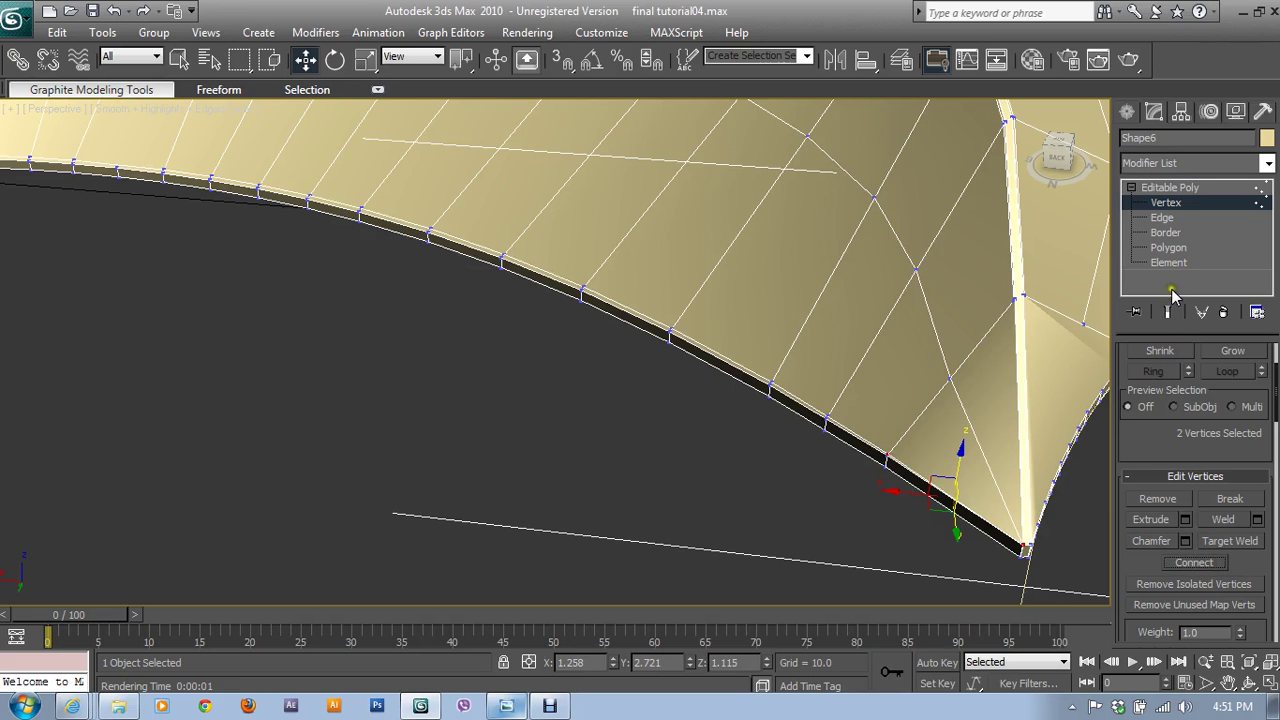
{"action": "left_click", "coordinate": [1163, 204]}
{"action": "mouse_move", "coordinate": [991, 380]}
{"action": "middle_mouse_down", "text": "alt"}
{"action": "mouse_move", "coordinate": [680, 443]}
{"action": "mouse_move", "coordinate": [766, 486]}
{"action": "mouse_move", "coordinate": [783, 528]}
{"action": "mouse_move", "coordinate": [508, 378]}
{"action": "middle_mouse_up", "text": "alt"}
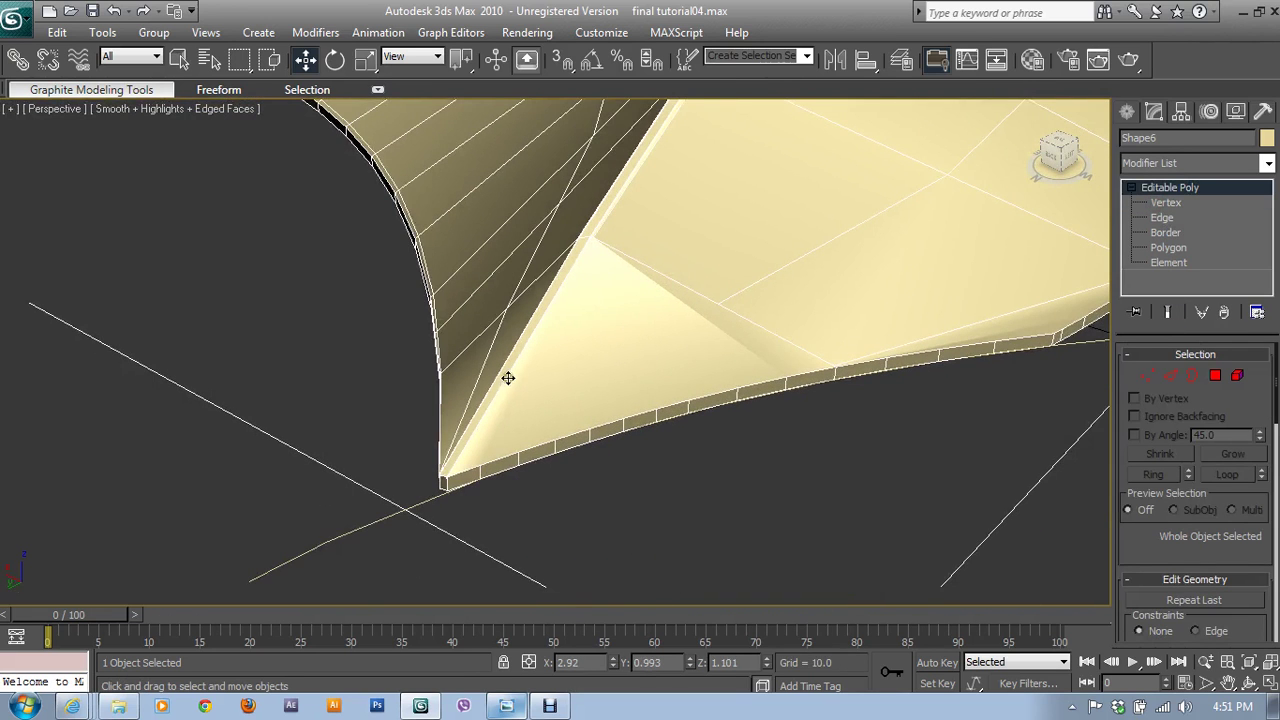
- Add two more connecting edges between shell and rim vertices, then return to object level
{"action": "left_click", "coordinate": [1139, 375]}
{"action": "left_click", "coordinate": [708, 298]}
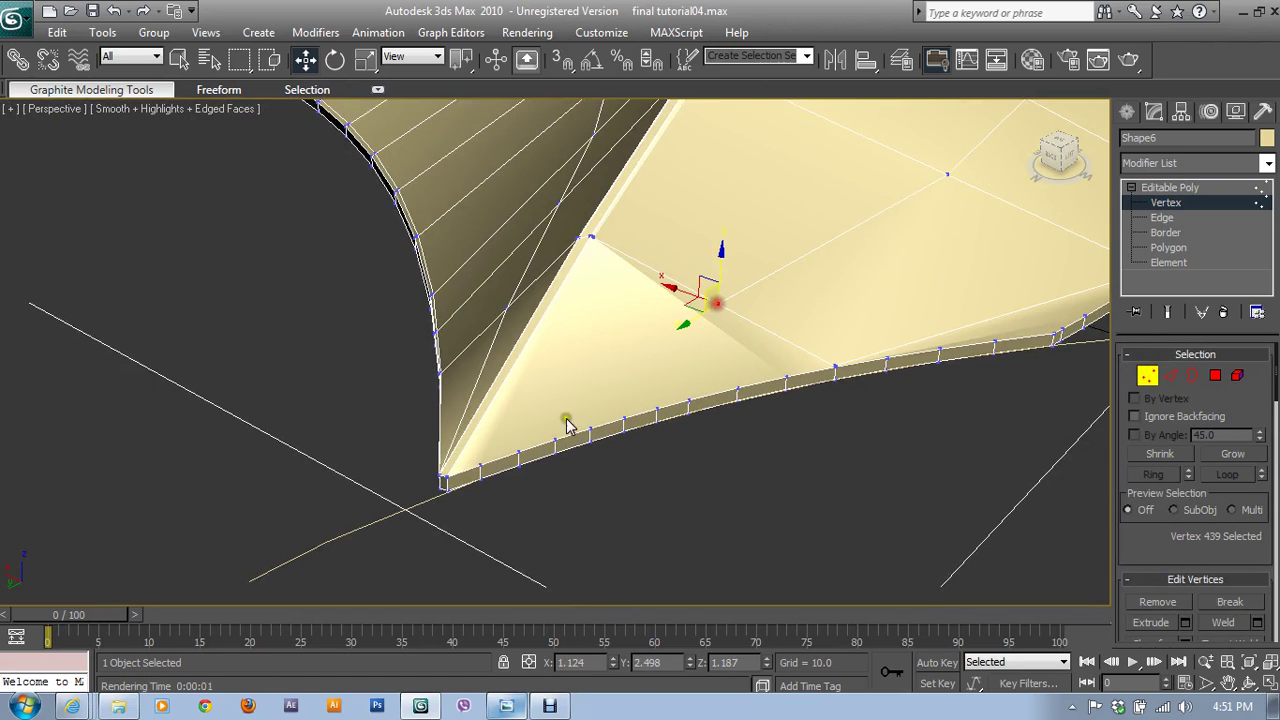
{"action": "left_click", "coordinate": [450, 475], "text": "ctrl"}
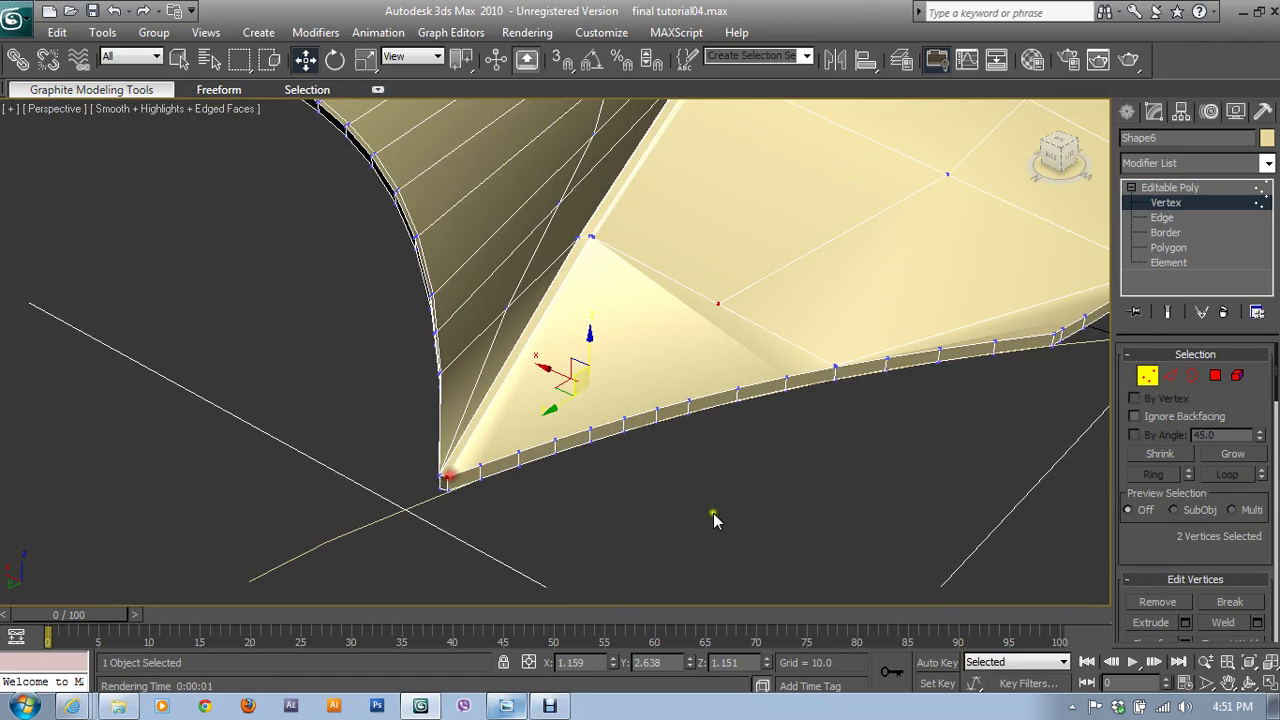
{"action": "left_click_drag", "start_coordinate": [1156, 545], "coordinate": [1154, 476]}
{"action": "left_click", "coordinate": [1195, 596]}
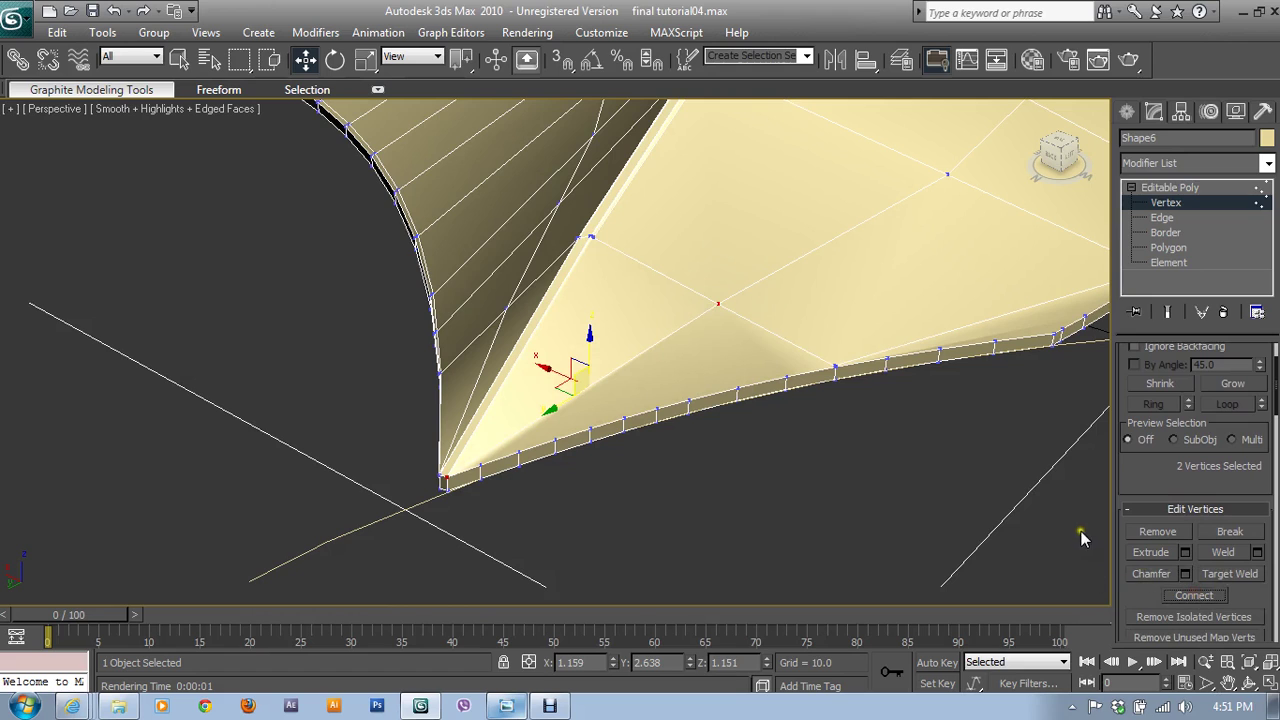
{"action": "middle_click_drag", "start_coordinate": [972, 368], "coordinate": [938, 460]}
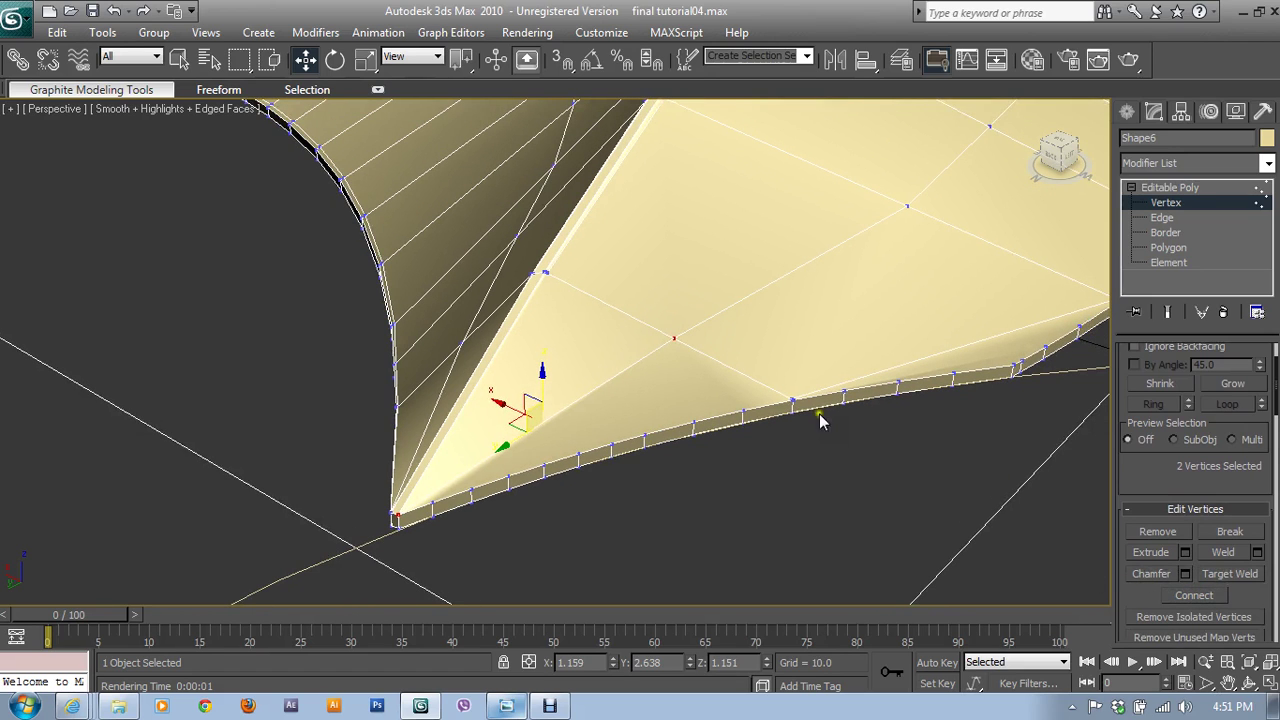
{"action": "left_click", "coordinate": [791, 395]}
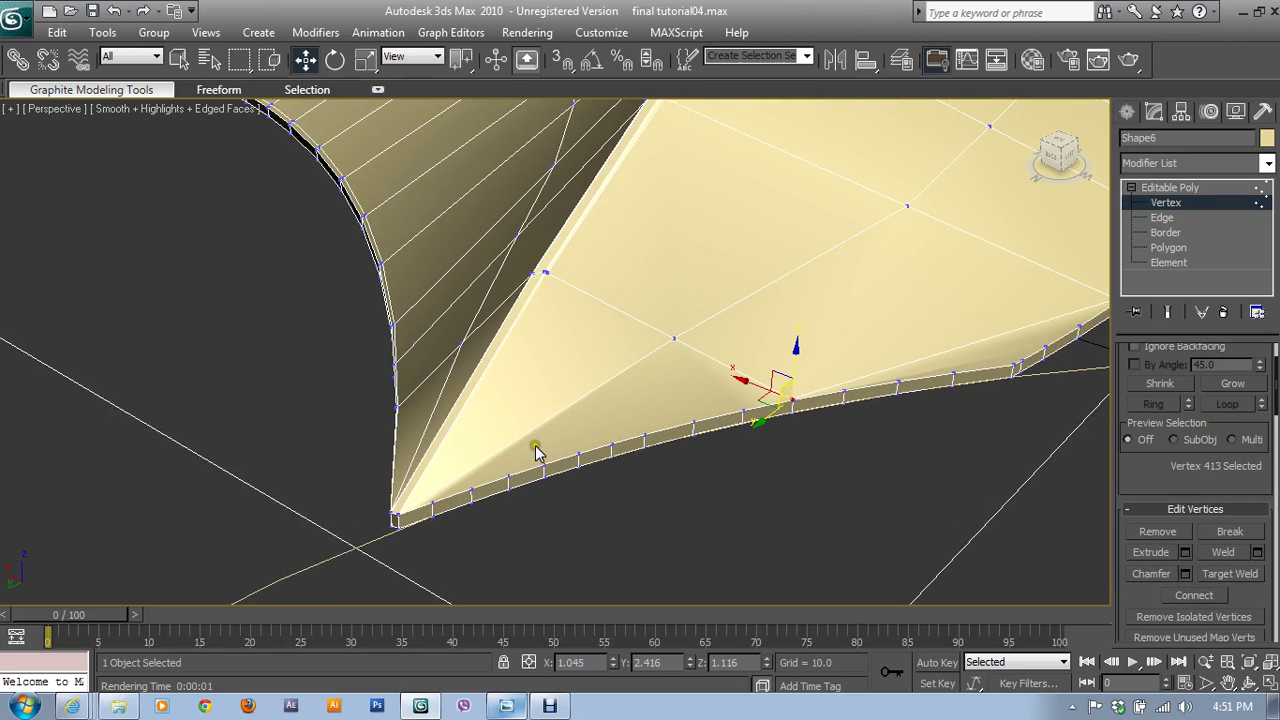
{"action": "left_click", "coordinate": [692, 418], "text": "ctrl"}
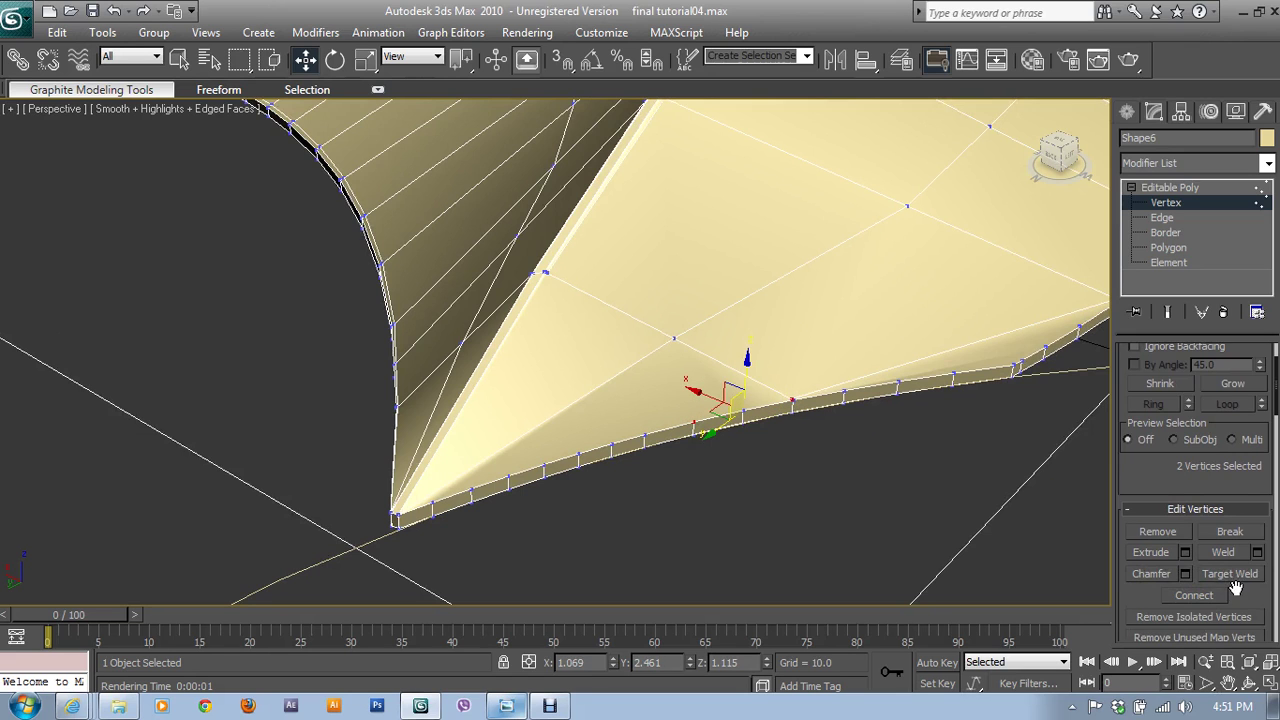
{"action": "left_click", "coordinate": [1199, 597]}
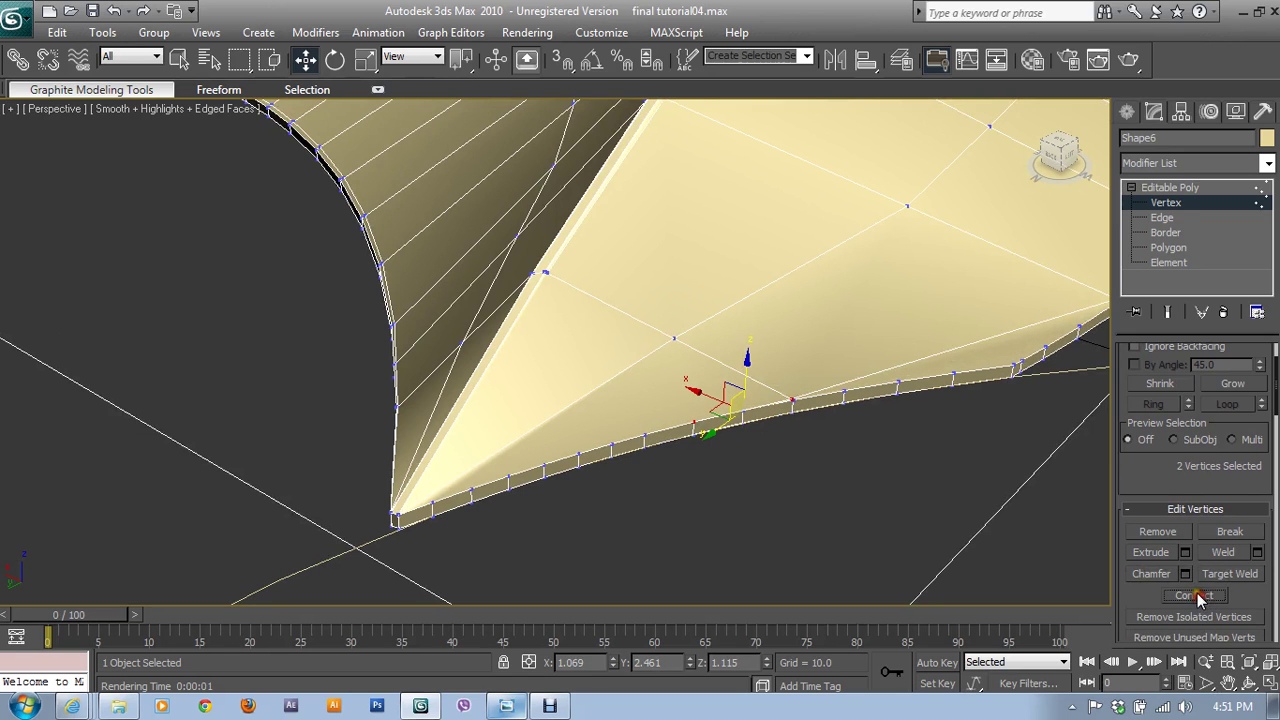
{"action": "left_click", "coordinate": [1163, 204]}
{"action": "mouse_move", "coordinate": [903, 423]}
{"action": "middle_mouse_down", "text": "alt"}
{"action": "mouse_move", "coordinate": [735, 488]}
{"action": "mouse_move", "coordinate": [737, 503]}
{"action": "middle_mouse_up", "text": "alt"}
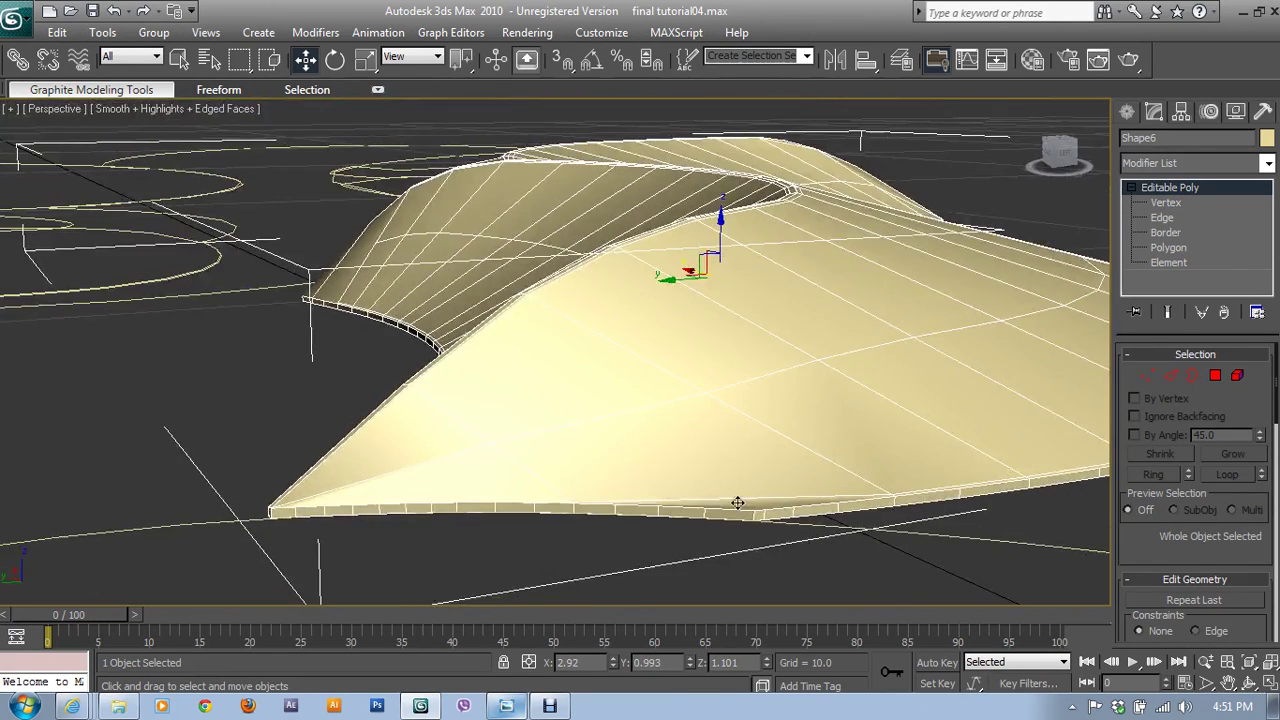
- Close in on the rim and remove the stray edge there
{"action": "left_click", "coordinate": [1170, 375]}
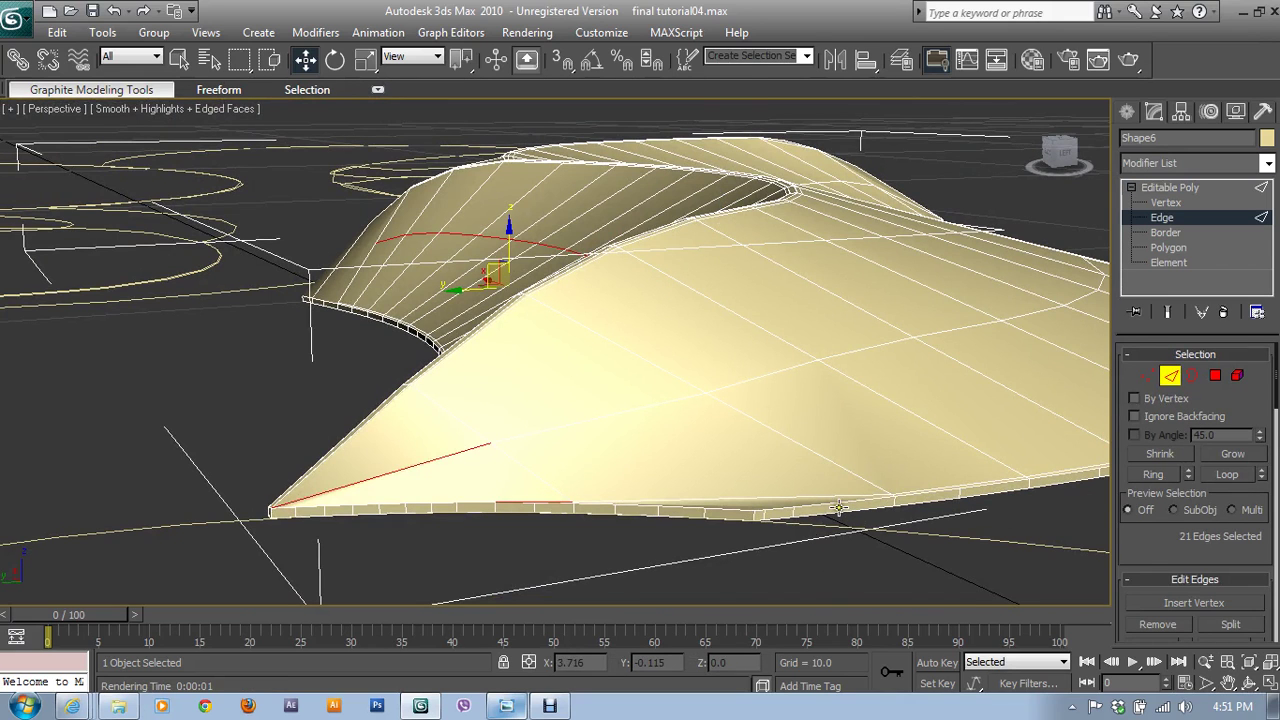
{"action": "left_click", "coordinate": [1153, 474]}
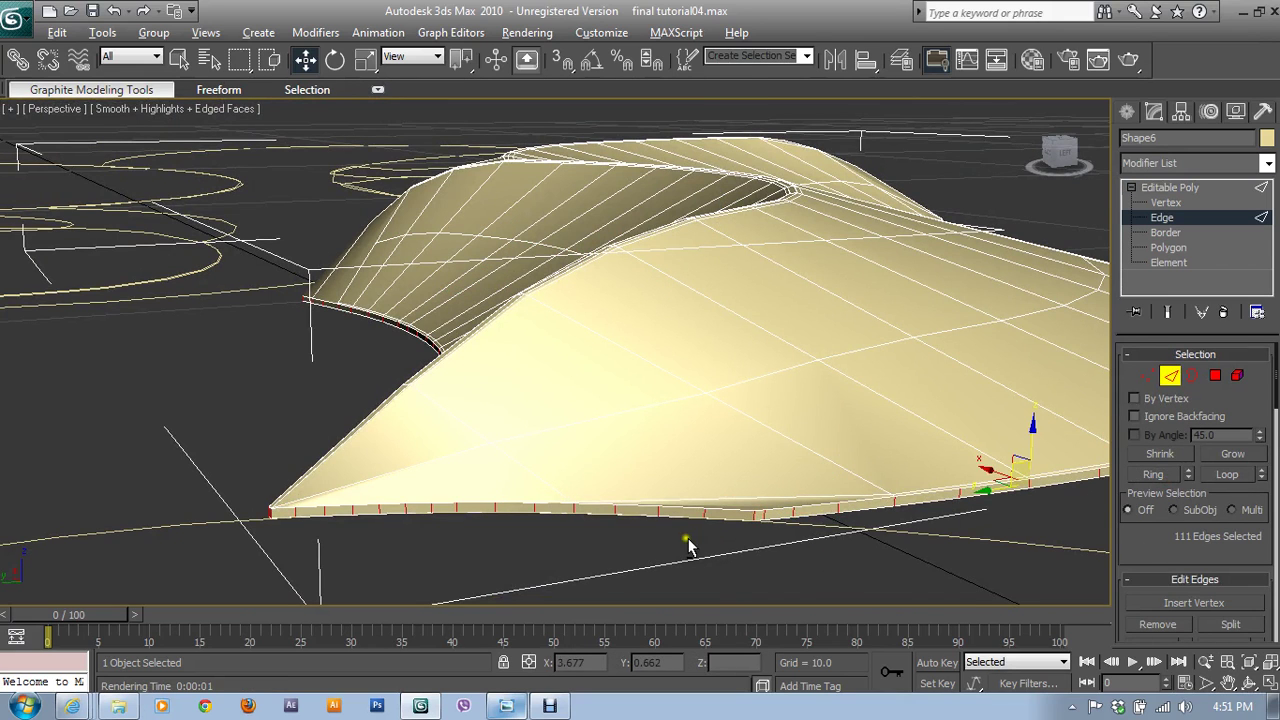
{"action": "mouse_move", "coordinate": [688, 538]}
{"action": "middle_mouse_down", "text": "alt"}
{"action": "mouse_move", "coordinate": [794, 514]}
{"action": "mouse_move", "coordinate": [280, 503]}
{"action": "mouse_move", "coordinate": [1094, 505]}
{"action": "mouse_move", "coordinate": [64, 497]}
{"action": "mouse_move", "coordinate": [374, 460]}
{"action": "mouse_move", "coordinate": [298, 476]}
{"action": "middle_mouse_up", "text": "alt"}
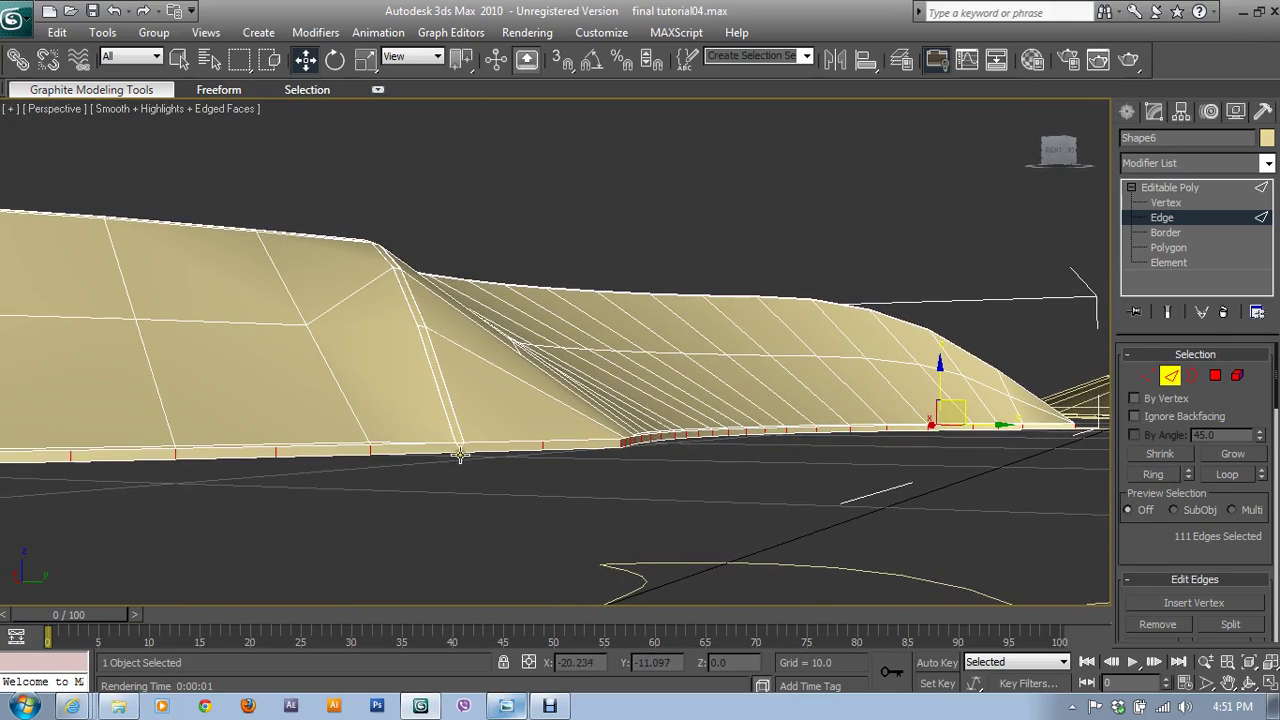
{"action": "key", "text": "shift+z"}
{"action": "key", "text": "shift+z"}
{"action": "key", "text": "shift+z"}
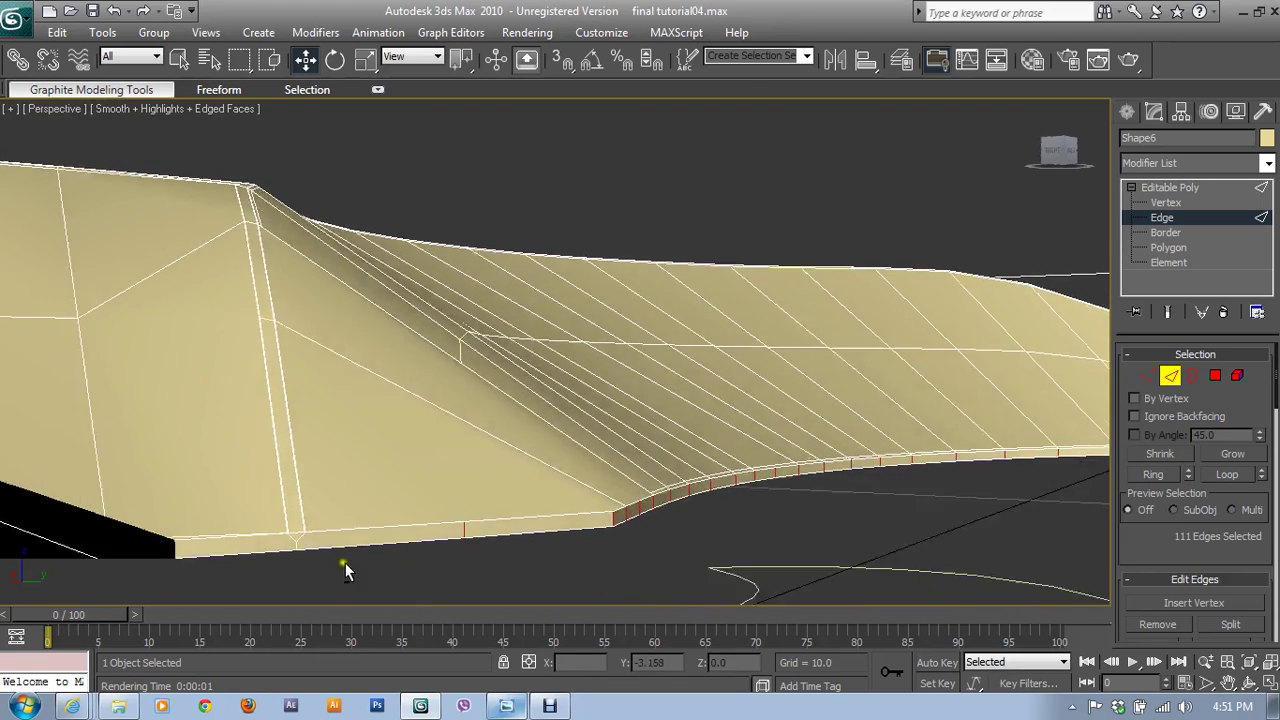
{"action": "key", "text": "shift+z"}
{"action": "key", "text": "shift+z"}
{"action": "key", "text": "shift+z"}
{"action": "key", "text": "shift+z"}
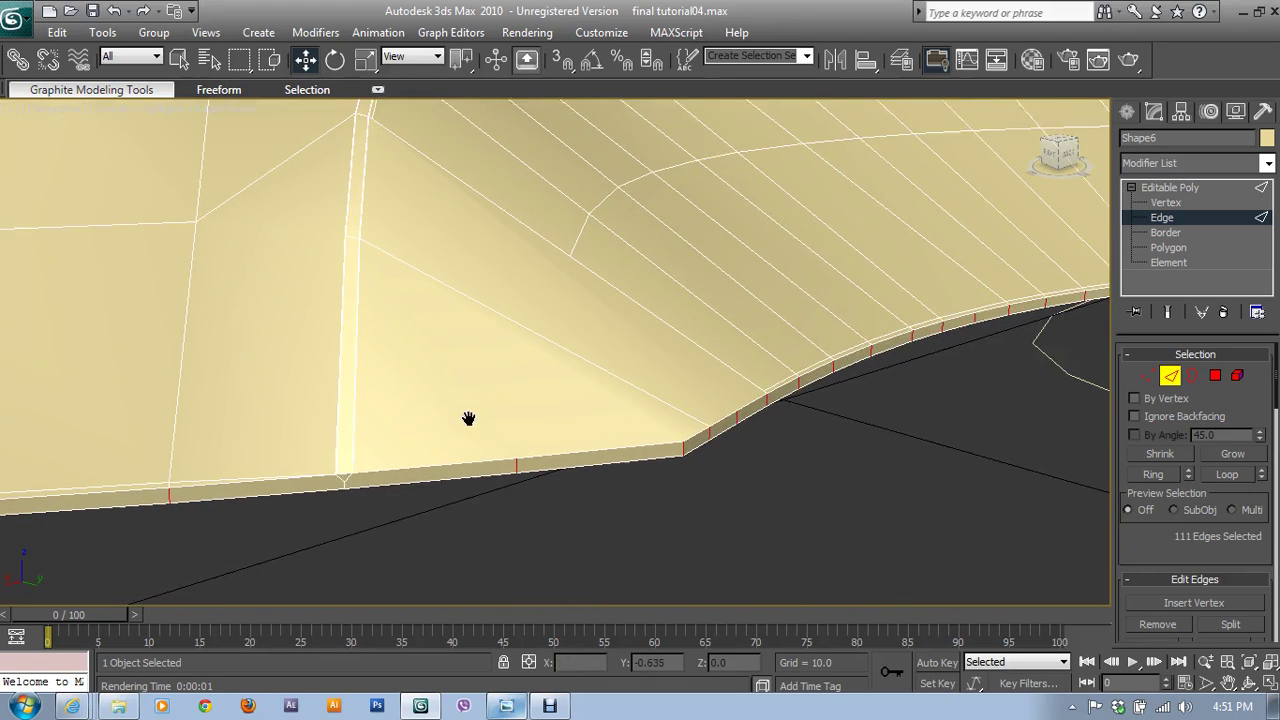
{"action": "key", "text": "shift+z"}
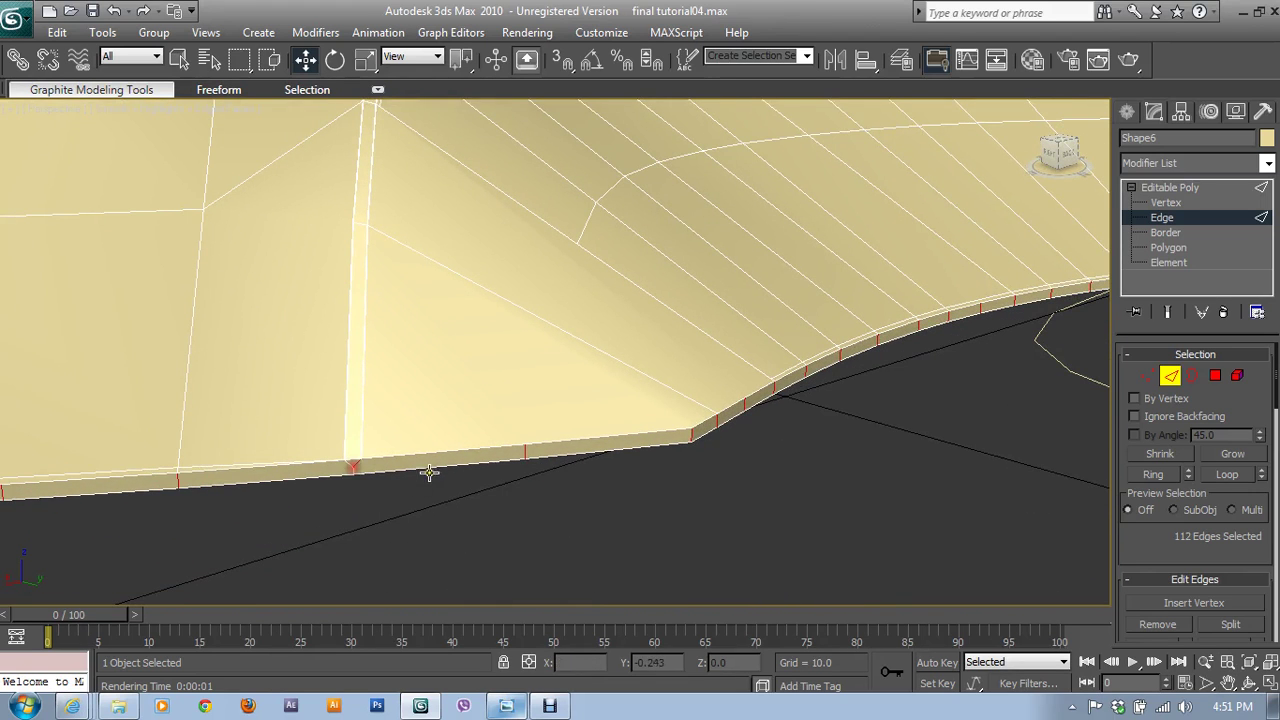
{"action": "left_click", "coordinate": [1140, 376]}
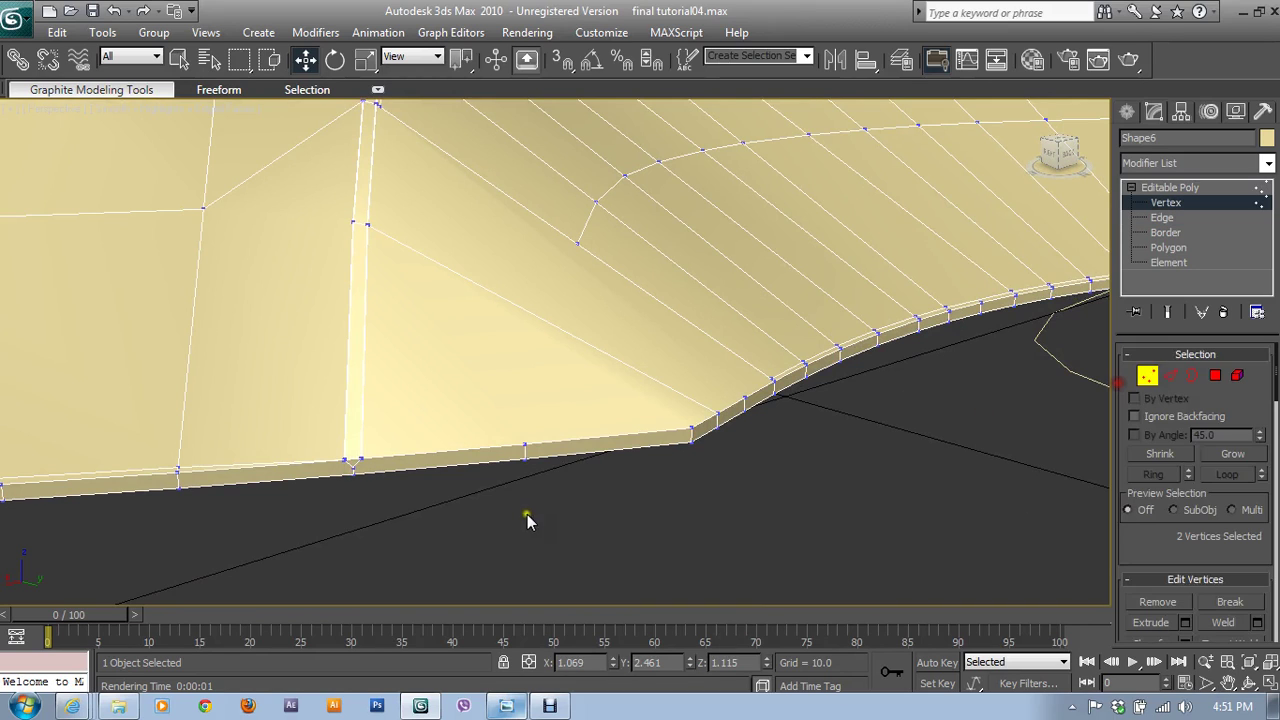
{"action": "left_click", "coordinate": [1169, 377]}
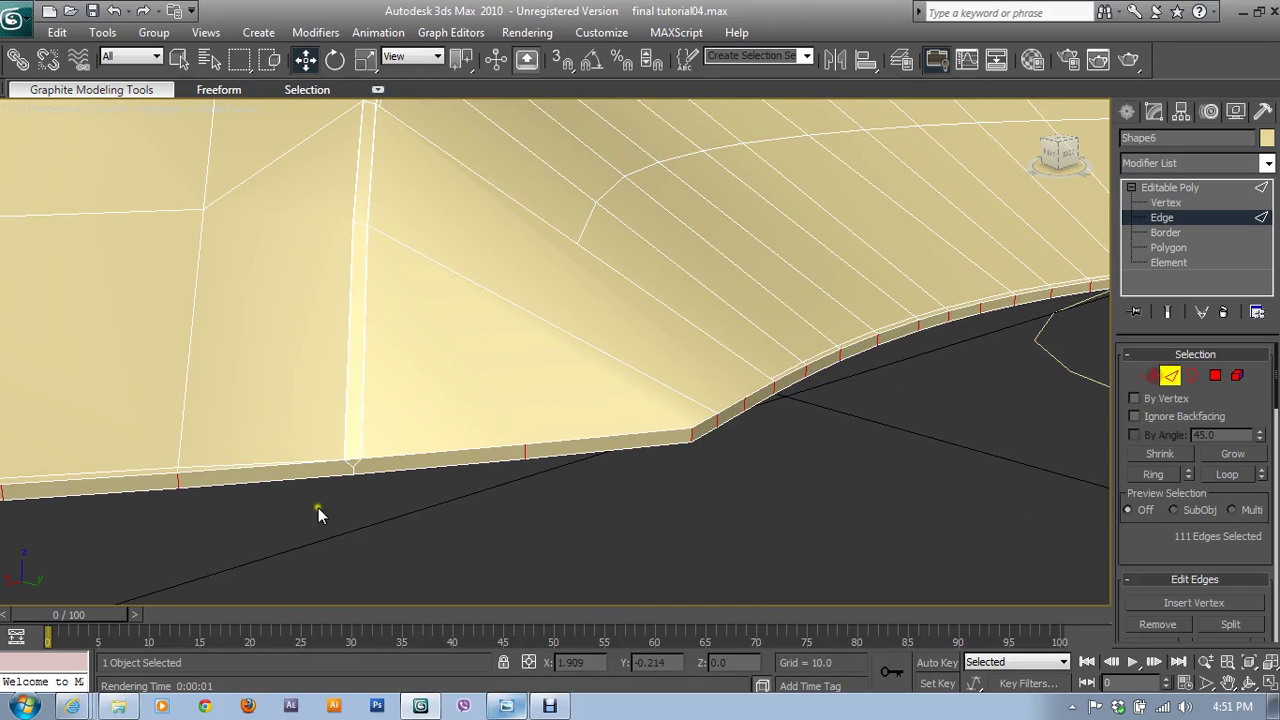
{"action": "left_click", "coordinate": [357, 467]}
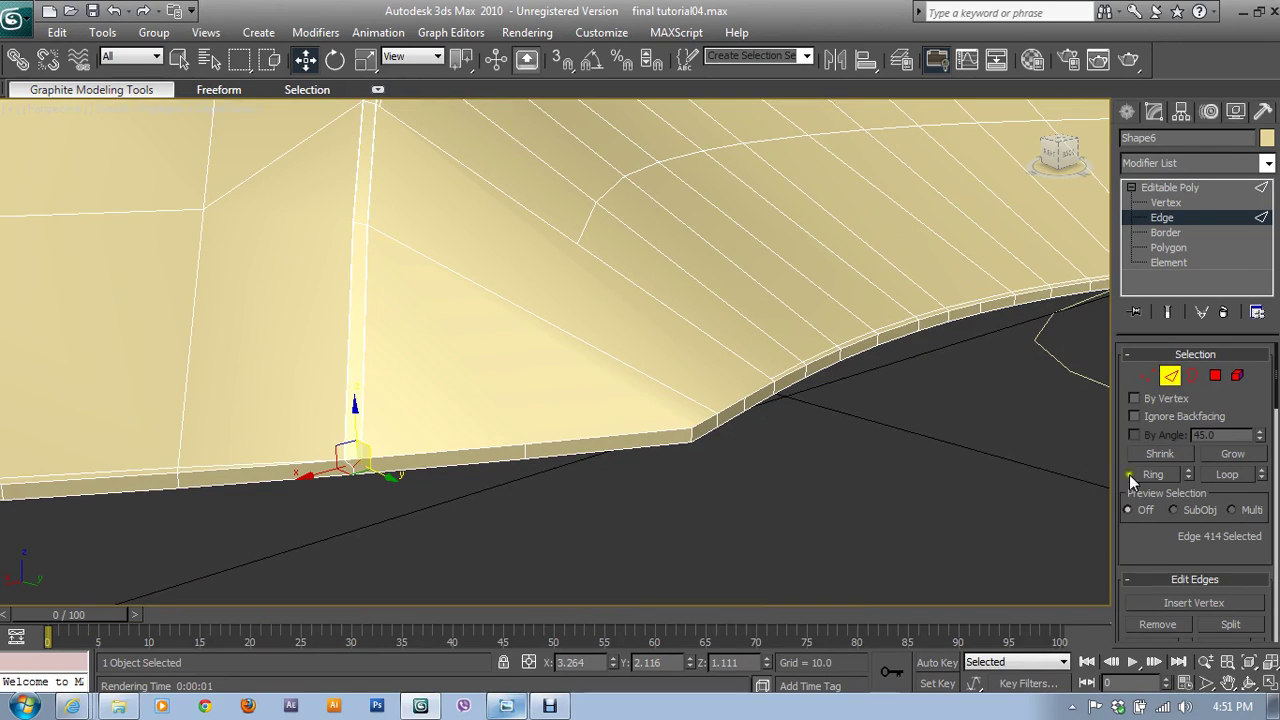
{"action": "left_click", "coordinate": [1165, 625]}
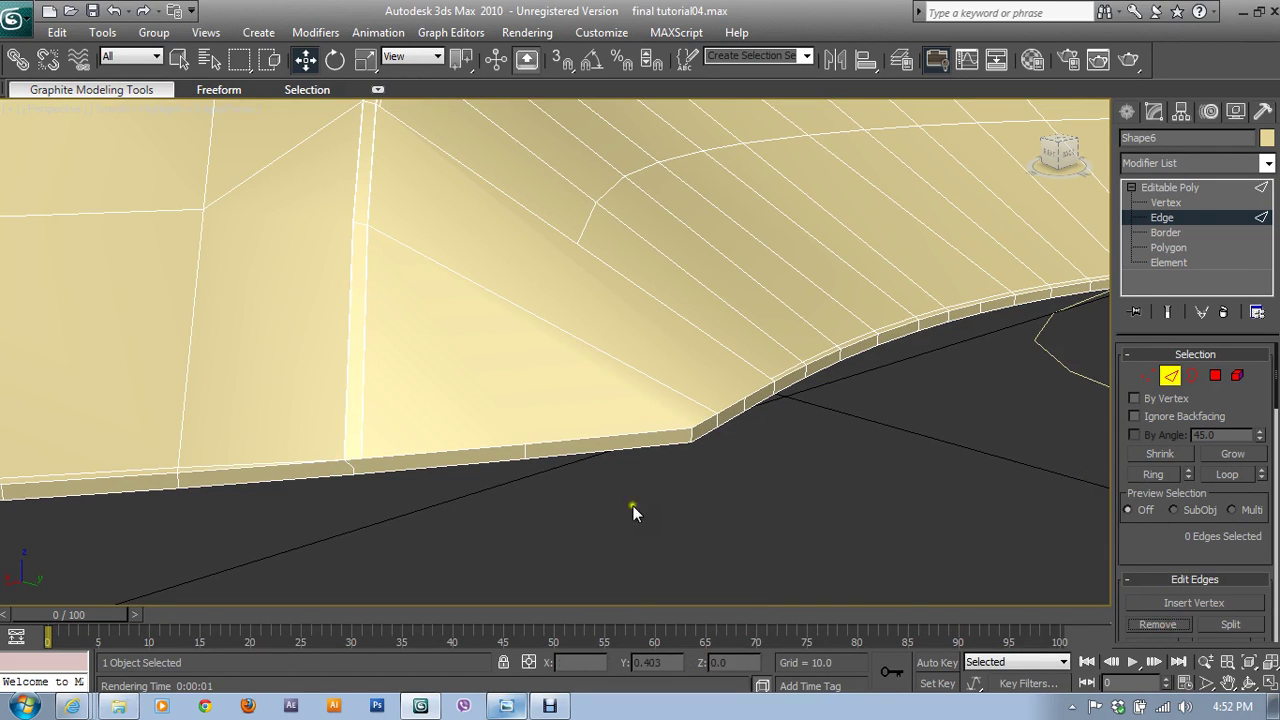
- Remove the leftover stray vertex on the rim
{"action": "key", "text": "1"}
{"action": "left_click", "coordinate": [350, 460]}
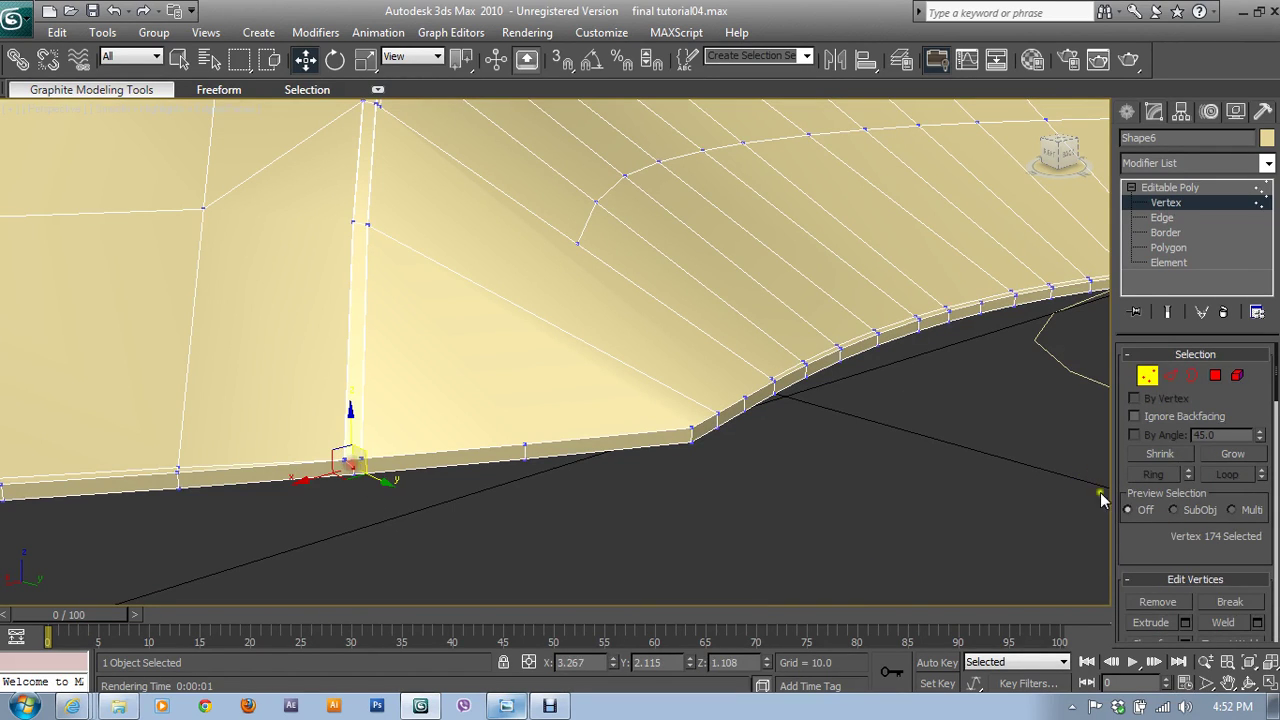
{"action": "left_click_drag", "start_coordinate": [1152, 549], "coordinate": [1152, 513]}
{"action": "left_click", "coordinate": [1157, 566]}
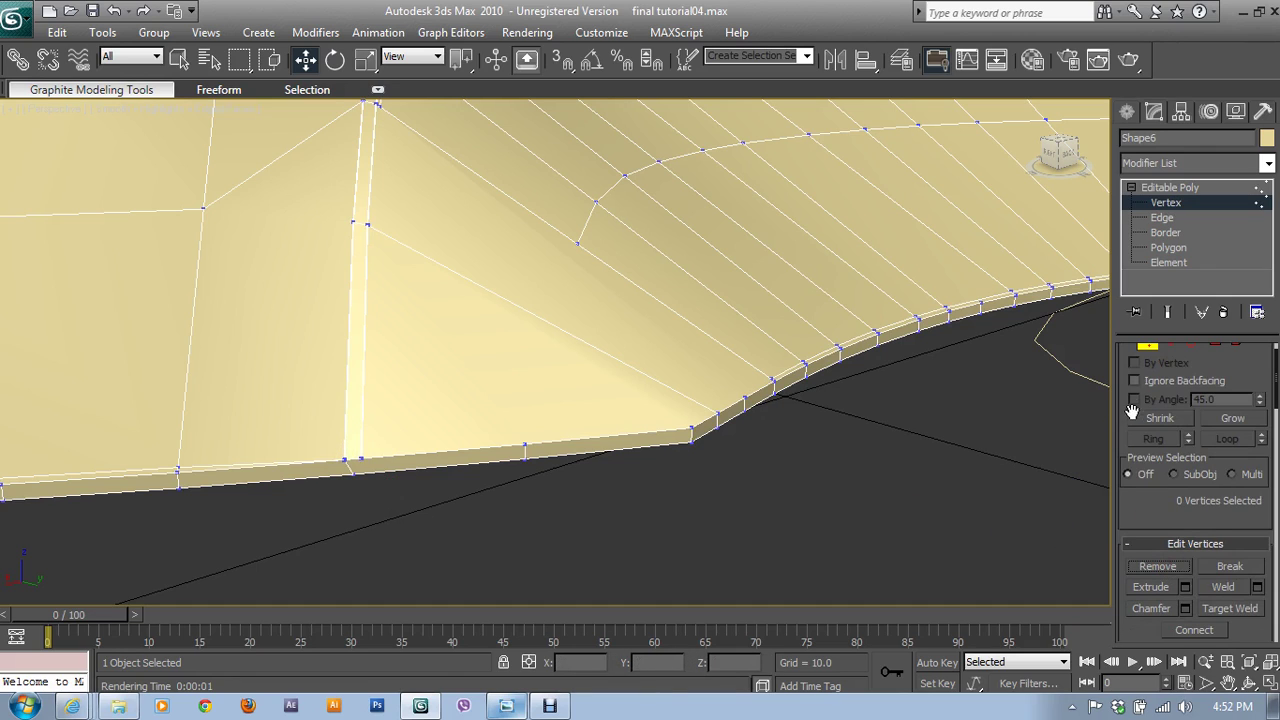
- Ring-select all 112 short edges around the shell's rim thickness
{"action": "left_click", "coordinate": [1162, 217]}
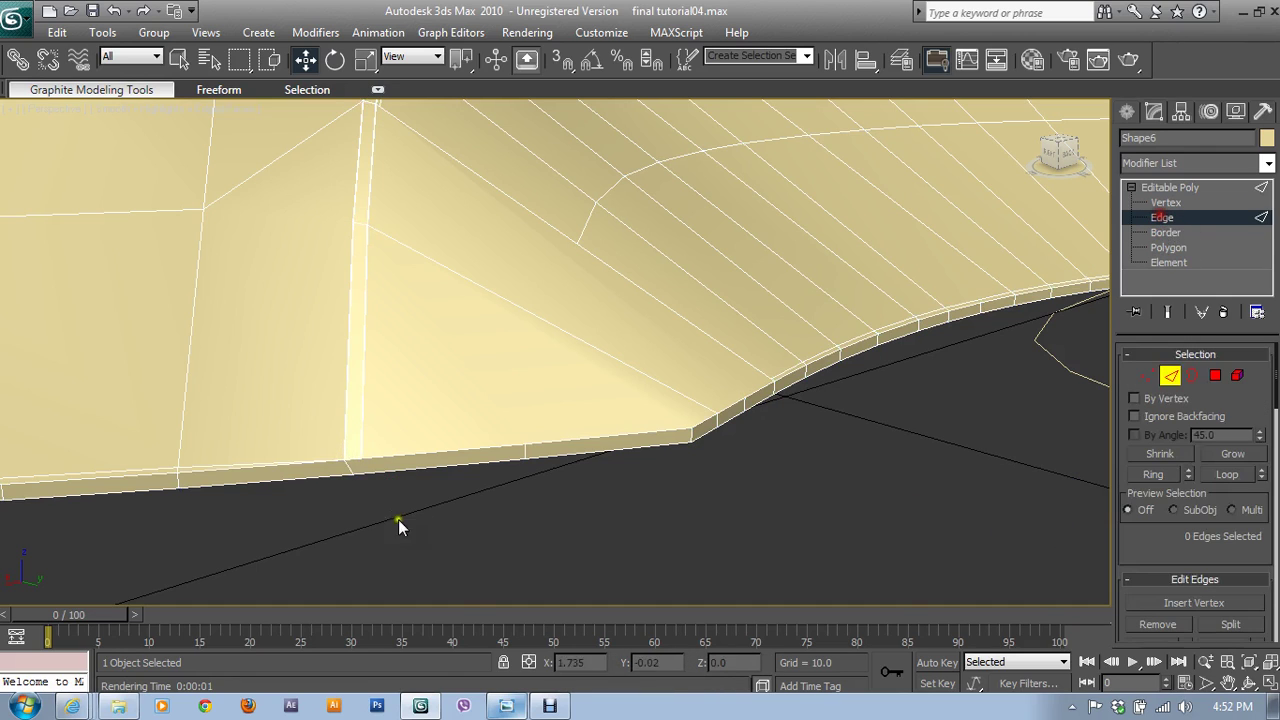
{"action": "left_click", "coordinate": [525, 452]}
{"action": "left_click", "coordinate": [1152, 474]}
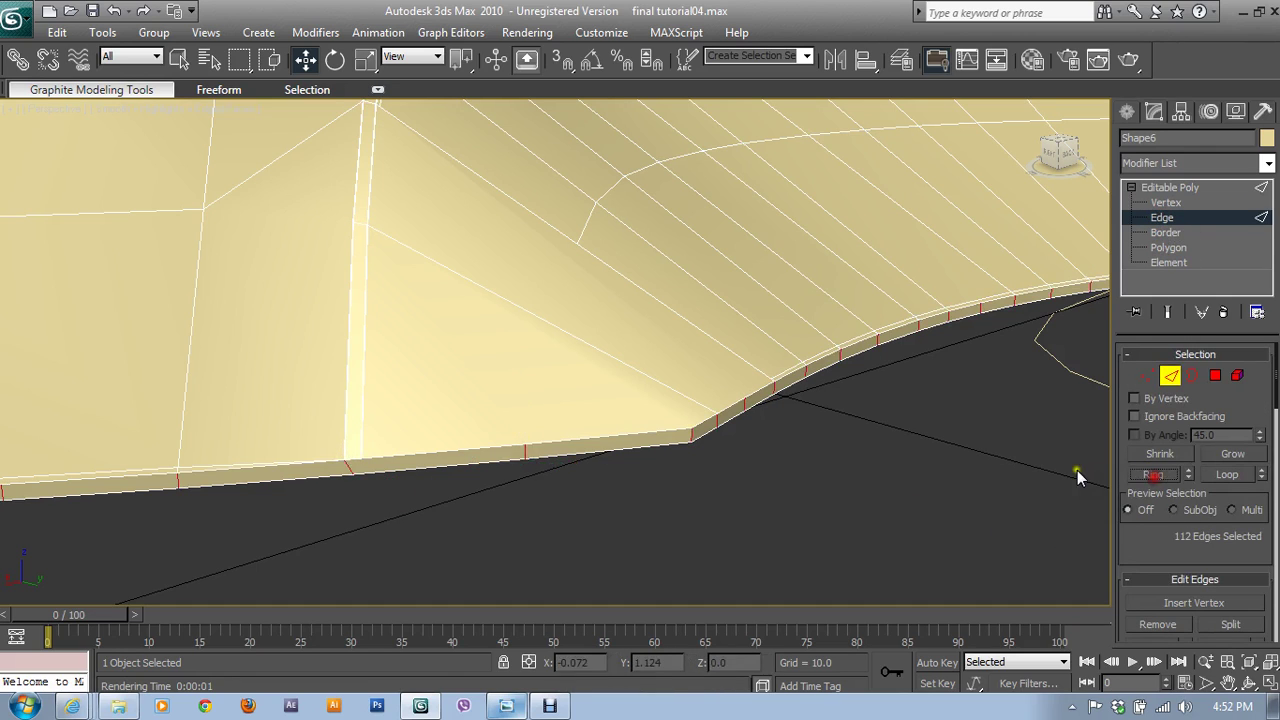
{"action": "key", "text": "z"}
{"action": "middle_click_drag", "start_coordinate": [345, 430], "coordinate": [582, 409], "text": "alt"}
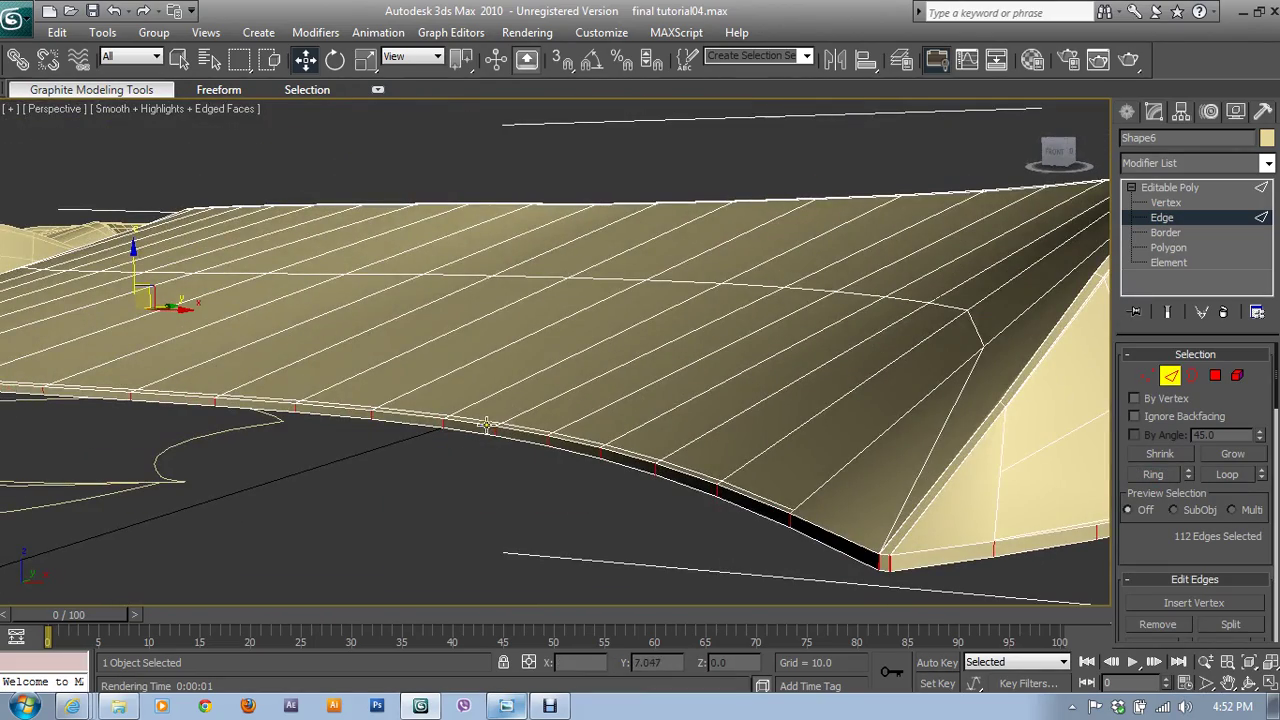
{"action": "middle_click_drag", "start_coordinate": [392, 440], "coordinate": [851, 440], "text": "alt"}
{"action": "mouse_move", "coordinate": [944, 453]}
{"action": "middle_mouse_down", "text": "alt"}
{"action": "mouse_move", "coordinate": [744, 428]}
{"action": "mouse_move", "coordinate": [791, 386]}
{"action": "mouse_move", "coordinate": [846, 523]}
{"action": "middle_mouse_up", "text": "alt"}
{"action": "scroll", "coordinate": [846, 523], "scroll_direction": "up", "scroll_amount": 2}
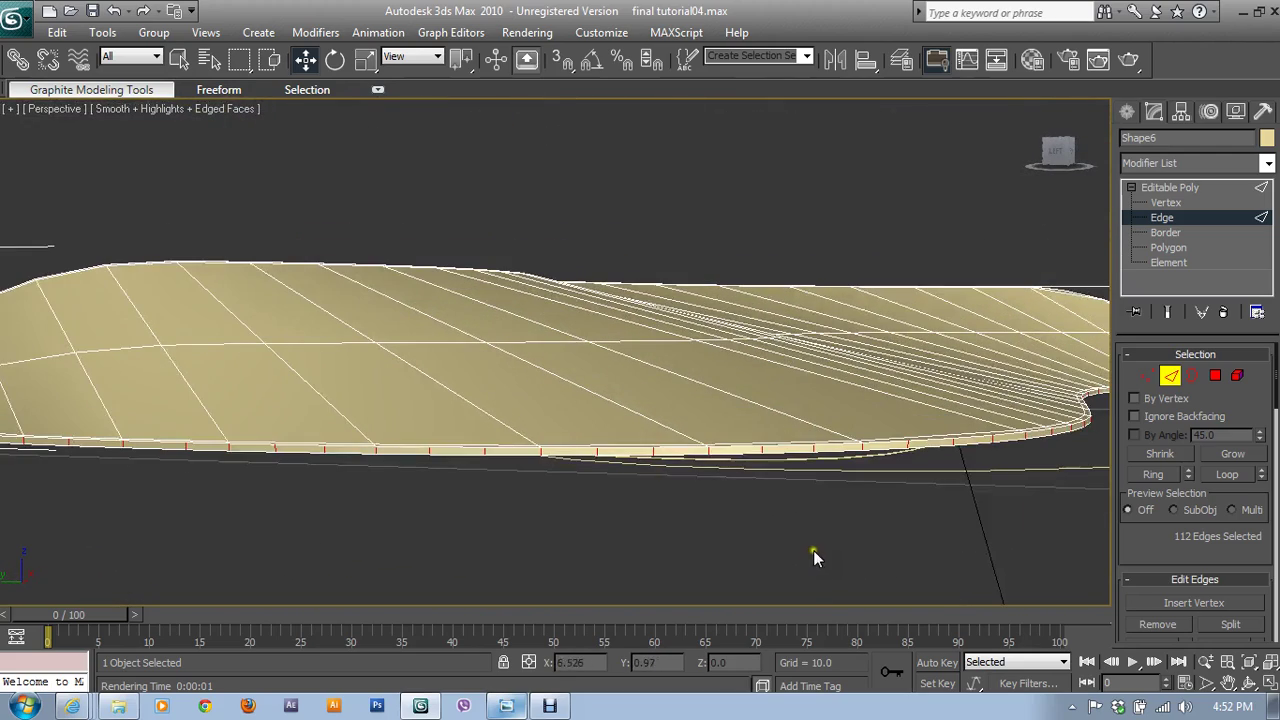
{"action": "scroll", "coordinate": [1195, 530], "scroll_direction": "down", "scroll_amount": 3}
{"action": "scroll", "coordinate": [1200, 528], "scroll_direction": "down", "scroll_amount": 2}
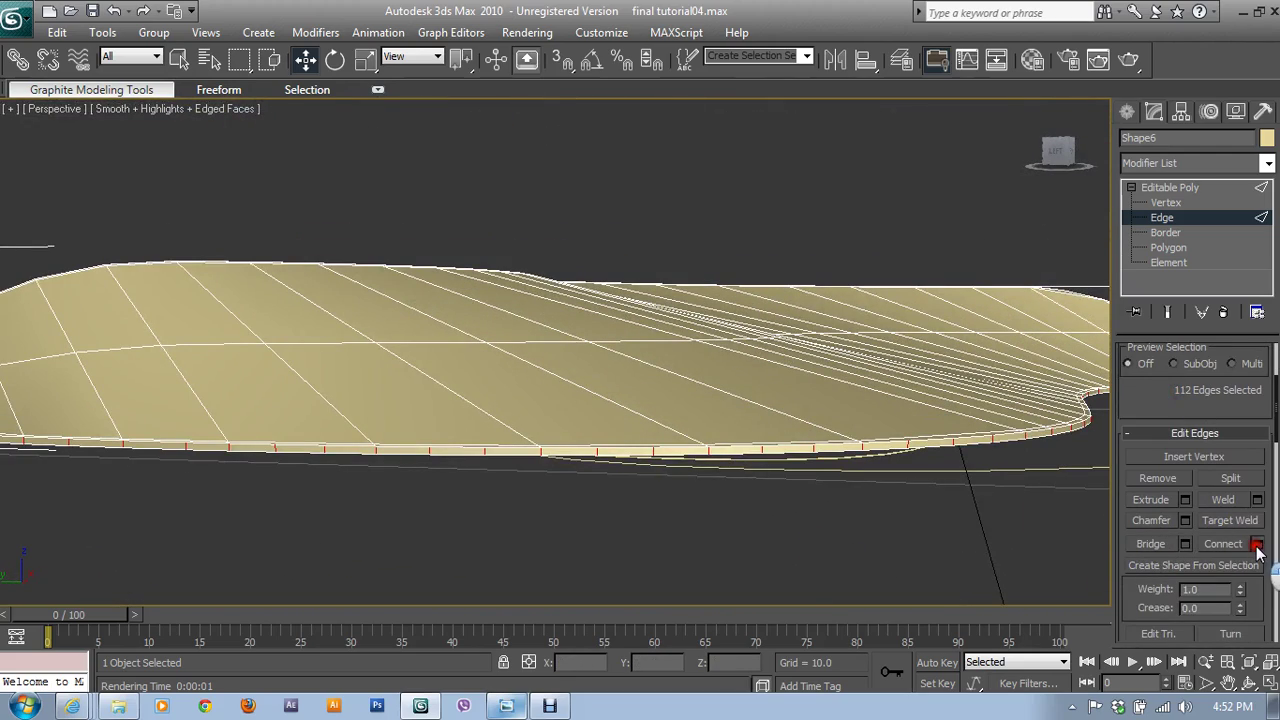
- Connect the rim ring edges with 2 segments and a pinch of about 80
{"action": "left_click", "coordinate": [1257, 543]}
{"action": "left_click", "coordinate": [785, 286]}
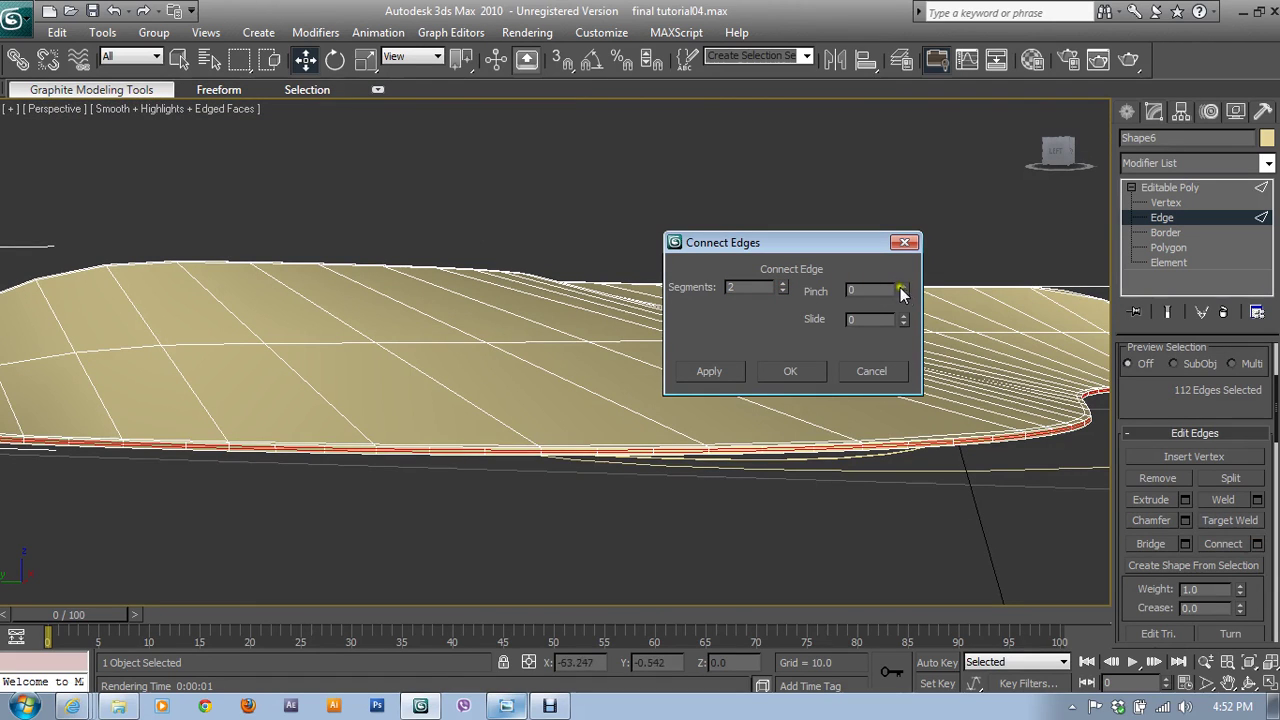
{"action": "left_click_drag", "start_coordinate": [902, 290], "coordinate": [875, 153]}
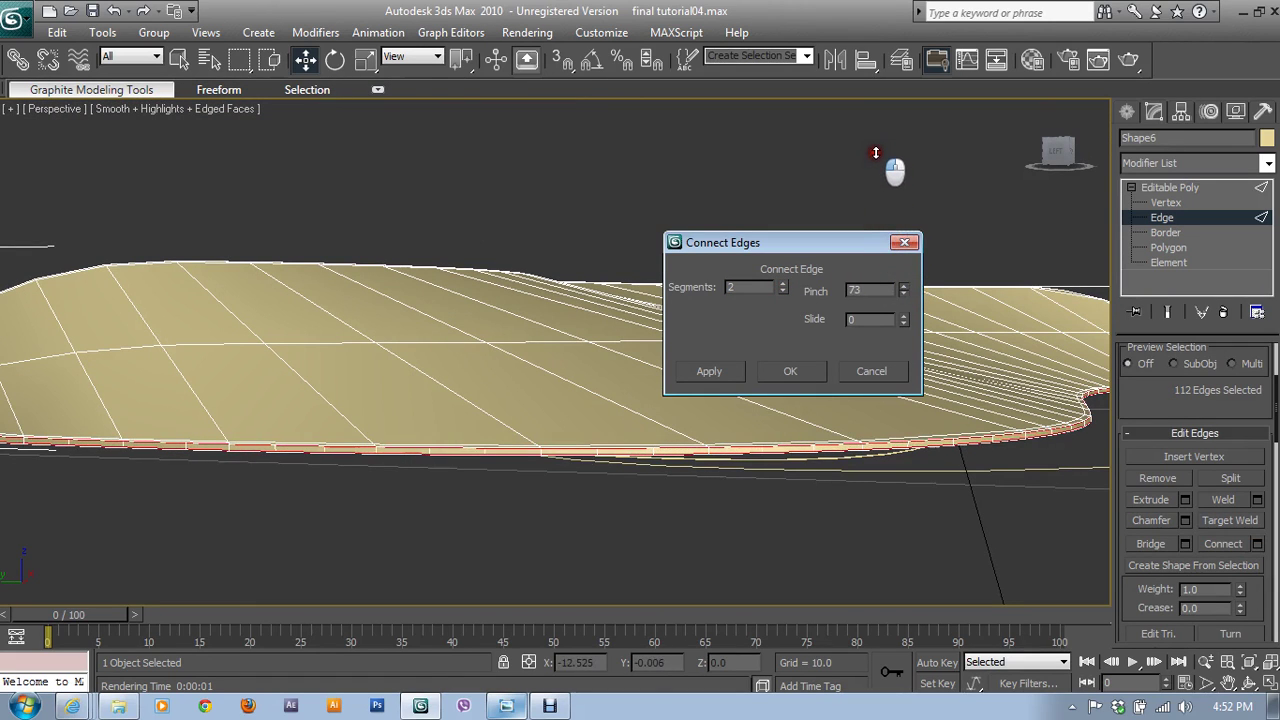
{"action": "left_click_drag", "start_coordinate": [875, 153], "coordinate": [872, 141]}
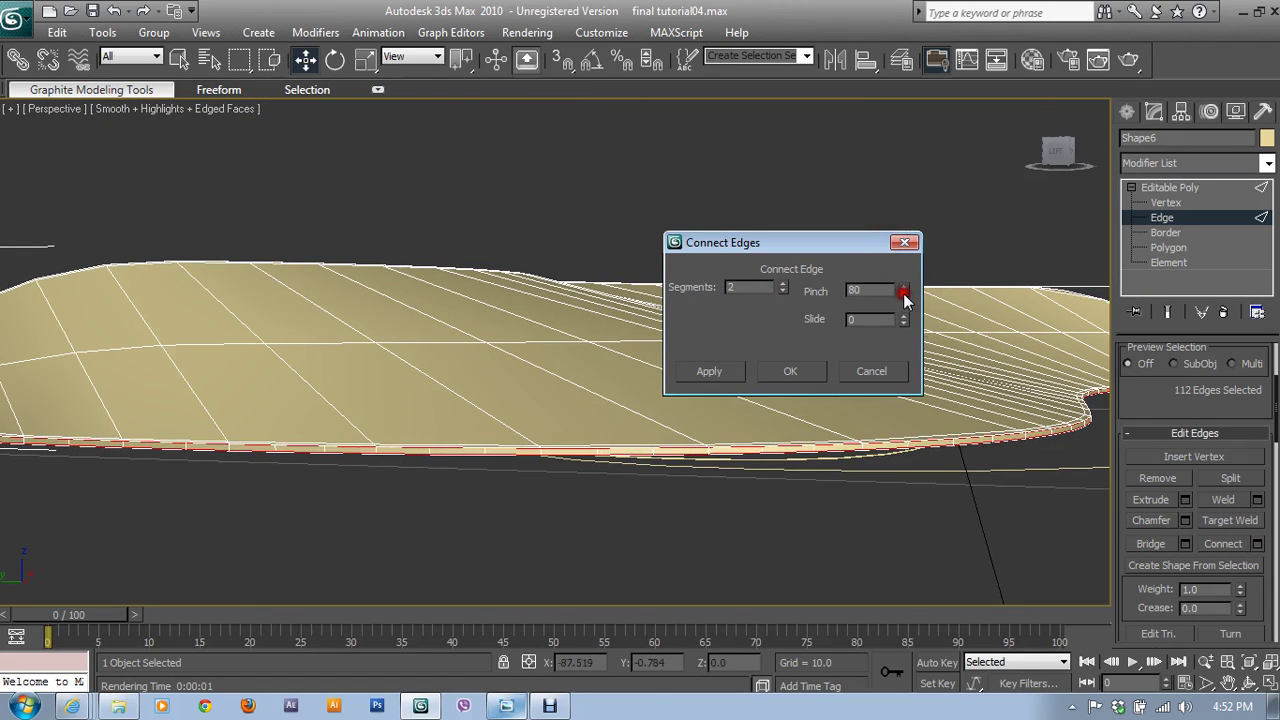
{"action": "left_click", "coordinate": [805, 371]}
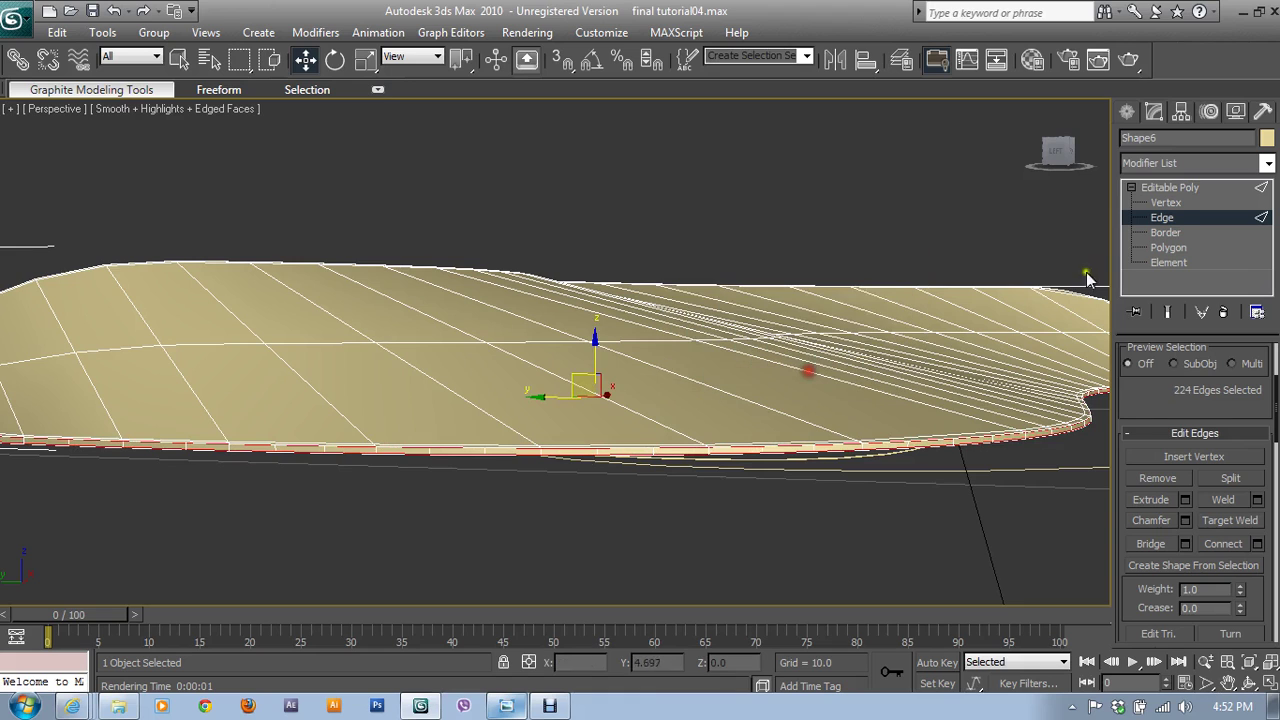
{"action": "left_click", "coordinate": [1165, 217]}
{"action": "middle_click_drag", "start_coordinate": [760, 418], "coordinate": [766, 254], "text": "alt"}
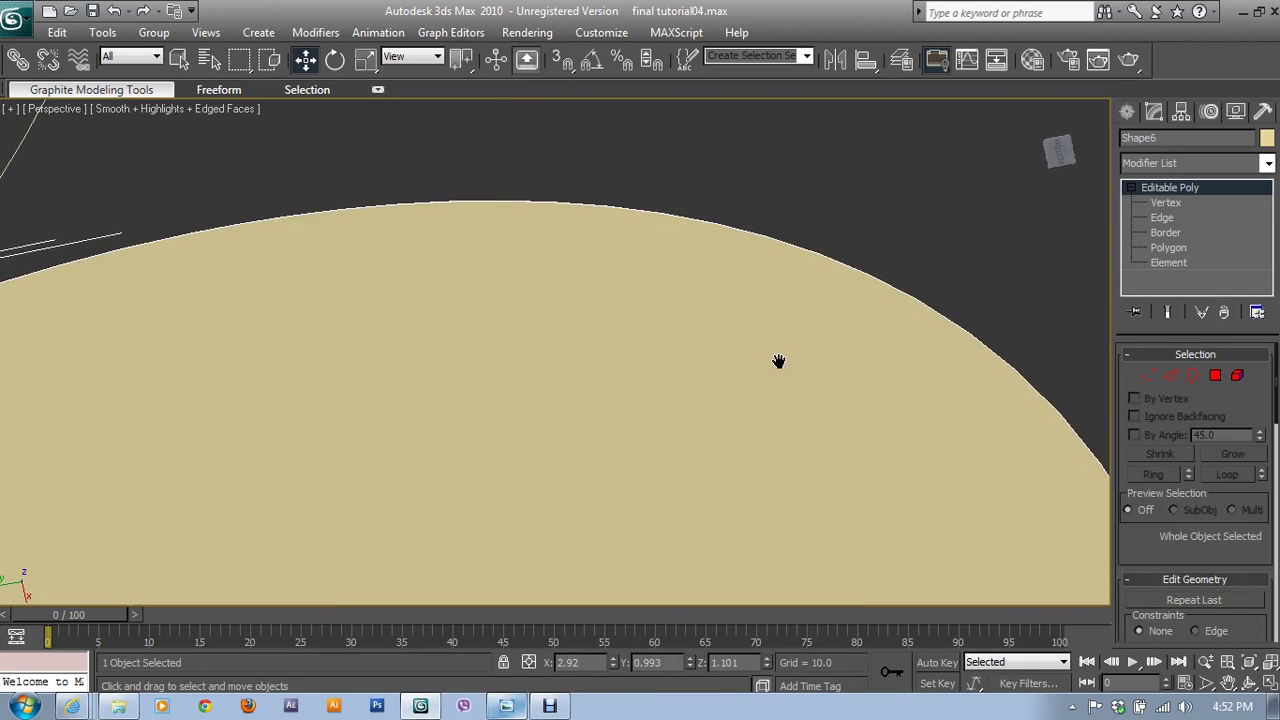
- Select the leaf's large top polygon and the strip polygons along its edge, 13 in all
{"action": "mouse_move", "coordinate": [777, 363]}
{"action": "middle_mouse_down", "text": "ctrl+alt"}
{"action": "mouse_move", "coordinate": [766, 483]}
{"action": "mouse_move", "coordinate": [770, 333]}
{"action": "middle_mouse_up", "text": "ctrl+alt"}
{"action": "scroll", "coordinate": [770, 333], "scroll_direction": "down", "scroll_amount": 2}
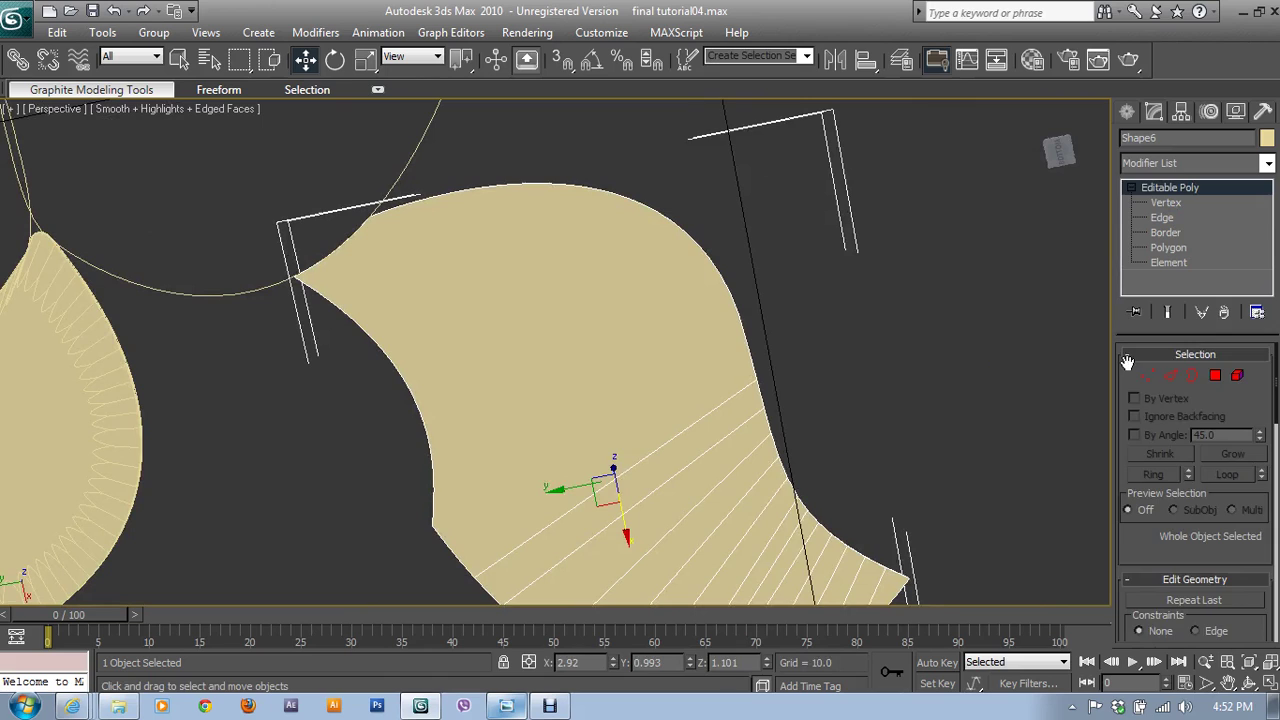
{"action": "left_click", "coordinate": [1215, 375]}
{"action": "left_click", "coordinate": [639, 365]}
{"action": "left_click", "coordinate": [654, 474], "text": "ctrl"}
{"action": "left_click", "coordinate": [660, 500], "text": "ctrl"}
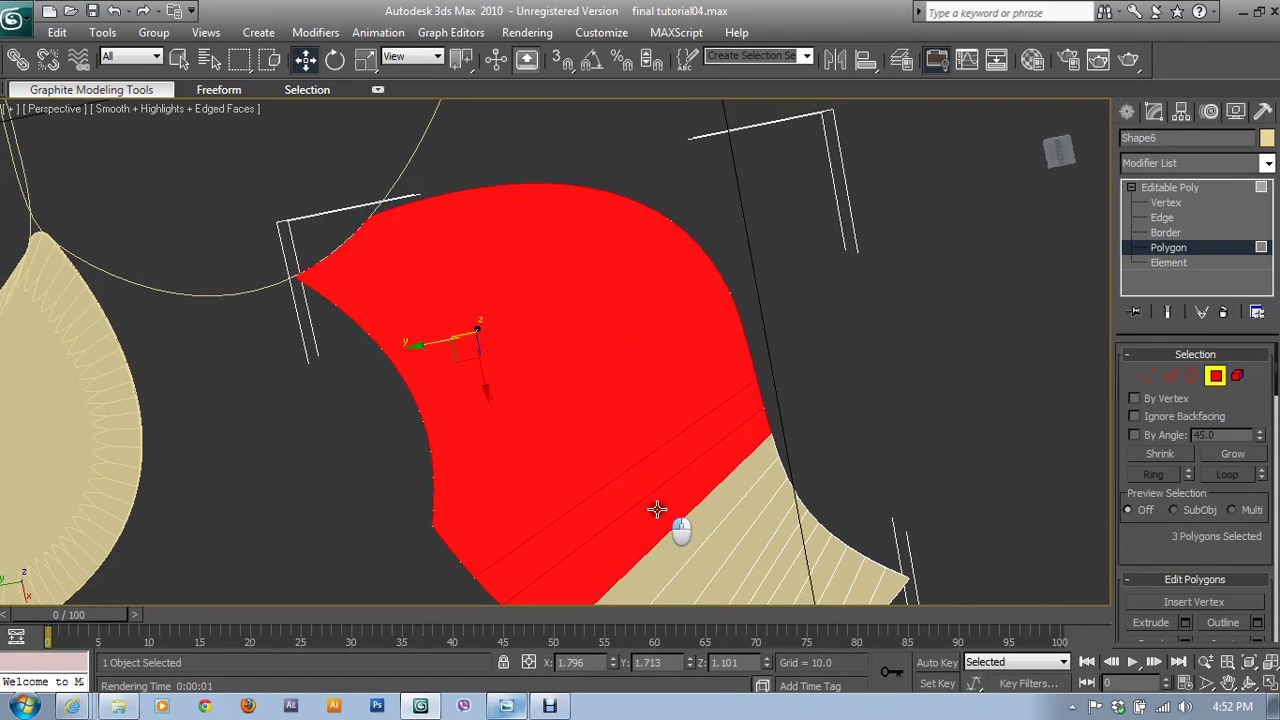
{"action": "left_click", "coordinate": [669, 537], "text": "ctrl"}
{"action": "left_click", "coordinate": [706, 560], "text": "ctrl"}
{"action": "left_click", "coordinate": [742, 569], "text": "ctrl"}
{"action": "left_click", "coordinate": [760, 574], "text": "ctrl"}
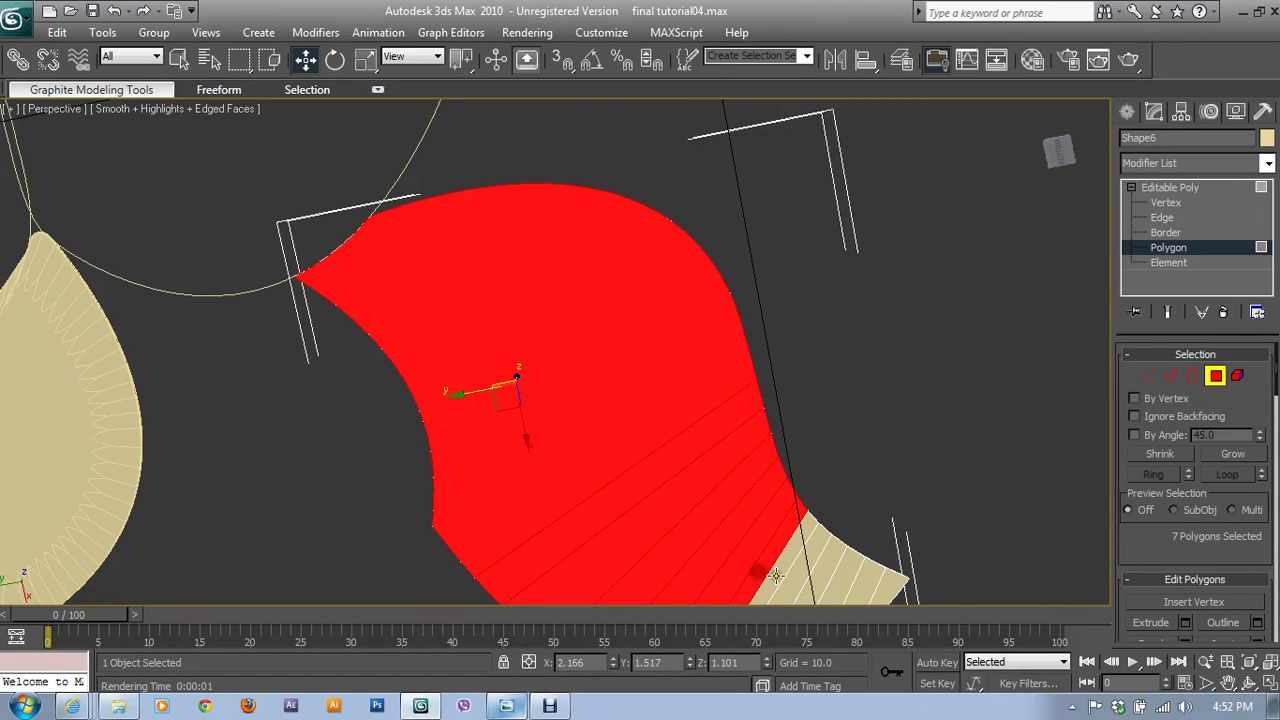
{"action": "left_click", "coordinate": [778, 579], "text": "ctrl"}
{"action": "left_click", "coordinate": [795, 583], "text": "ctrl"}
{"action": "left_click", "coordinate": [812, 586], "text": "ctrl"}
{"action": "left_click", "coordinate": [838, 590], "text": "ctrl"}
{"action": "left_click", "coordinate": [871, 586], "text": "ctrl"}
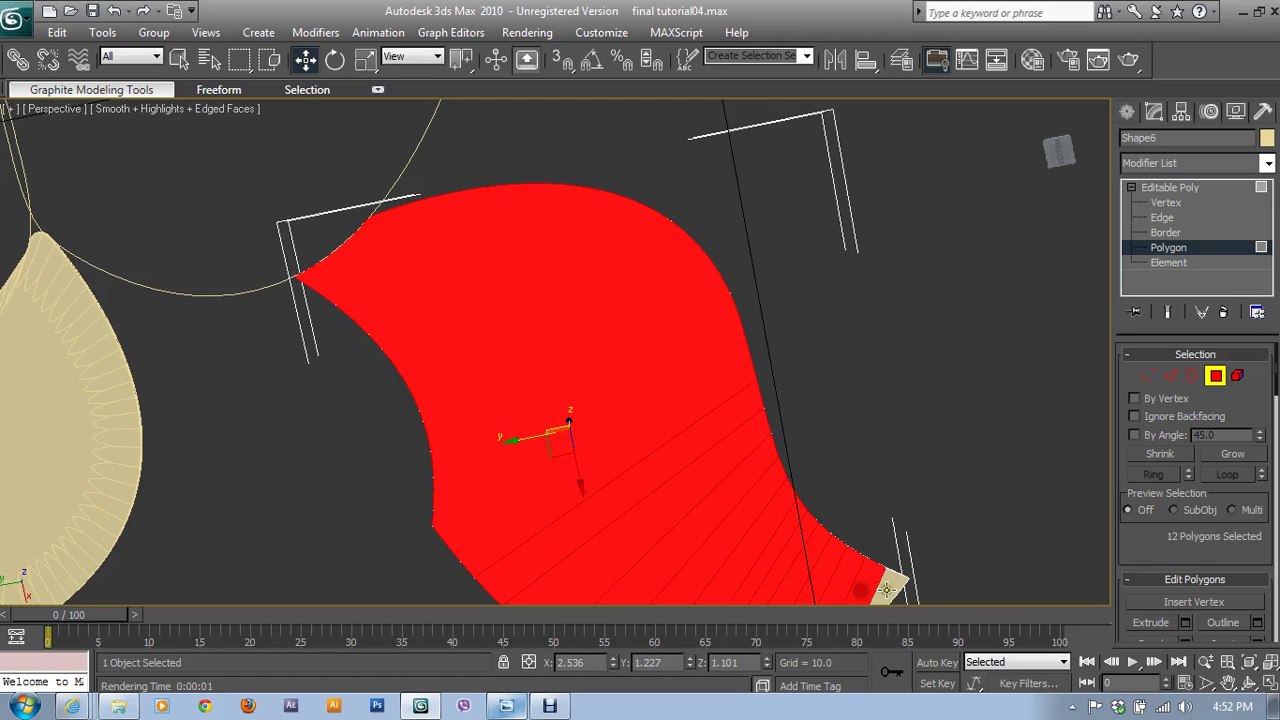
{"action": "left_click", "coordinate": [890, 595], "text": "ctrl"}
{"action": "middle_click_drag", "start_coordinate": [885, 595], "coordinate": [850, 380]}
{"action": "scroll", "coordinate": [850, 380], "scroll_direction": "up", "scroll_amount": 2}
{"action": "scroll", "coordinate": [1245, 579], "scroll_direction": "down", "scroll_amount": 3}
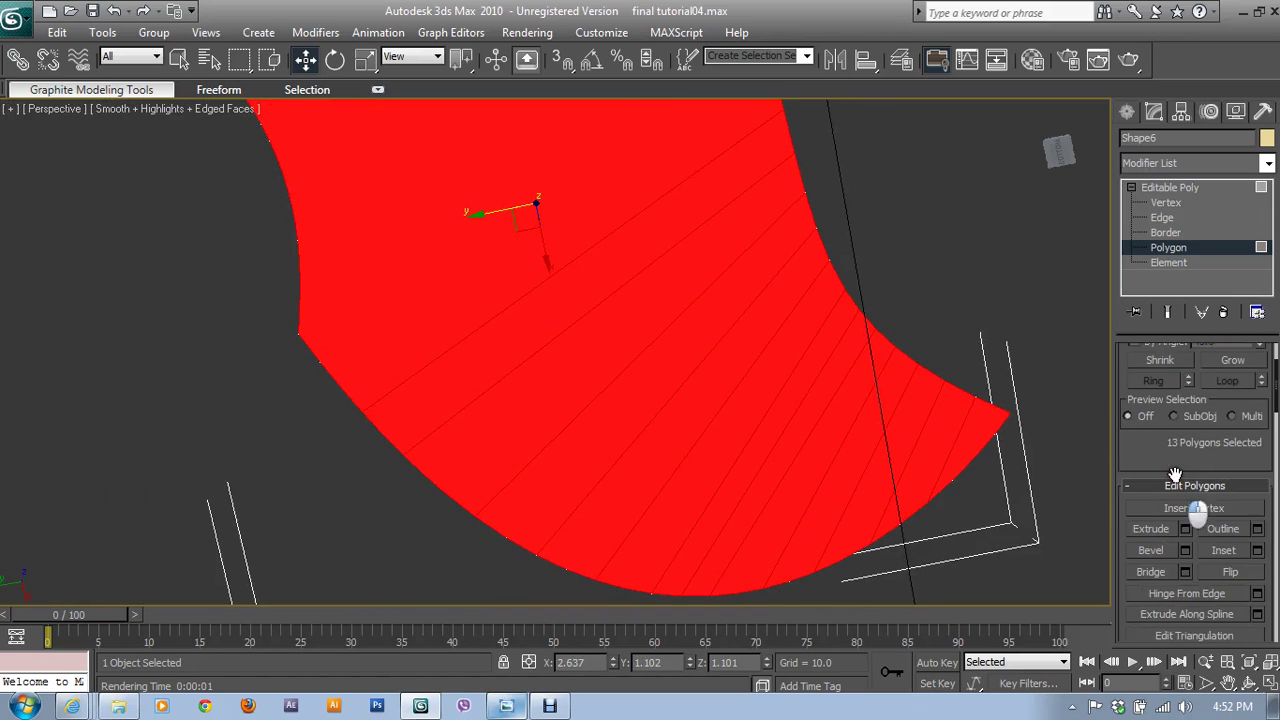
- Inset the selected polygons by 0.02 and return to object level
{"action": "left_click", "coordinate": [1258, 541]}
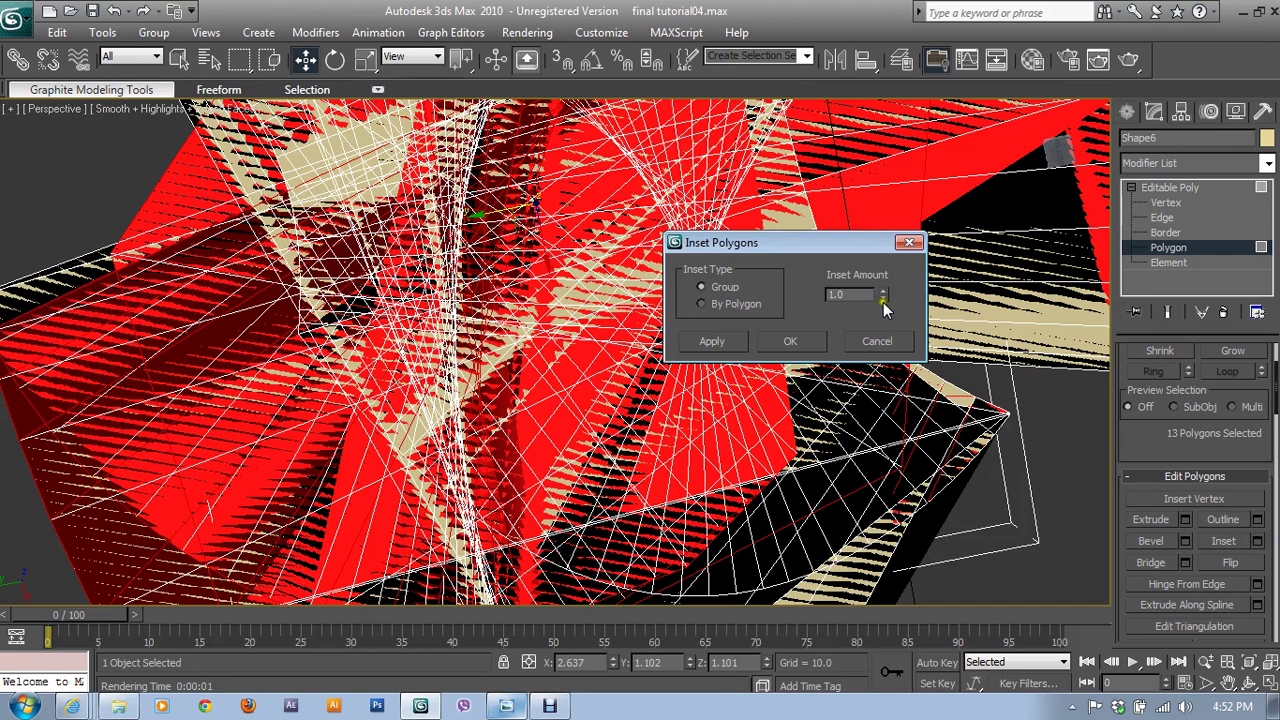
{"action": "left_click_drag", "start_coordinate": [883, 300], "coordinate": [900, 388]}
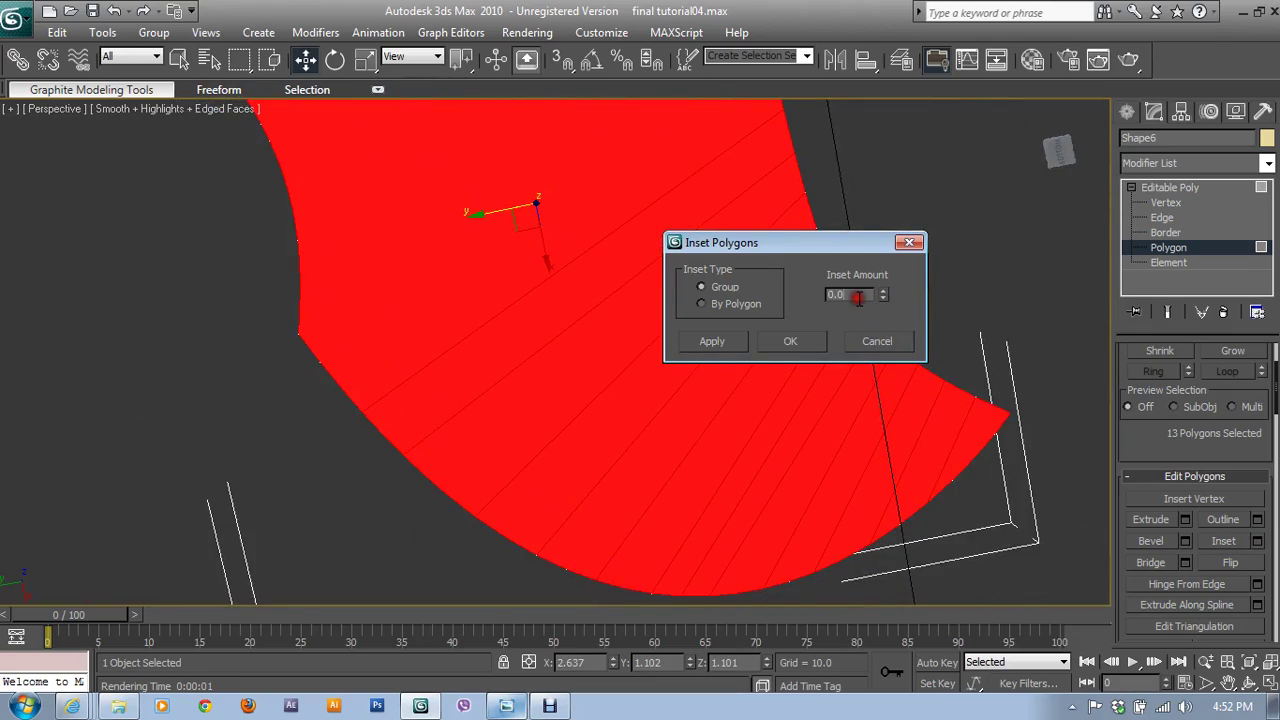
{"action": "left_click", "coordinate": [817, 340]}
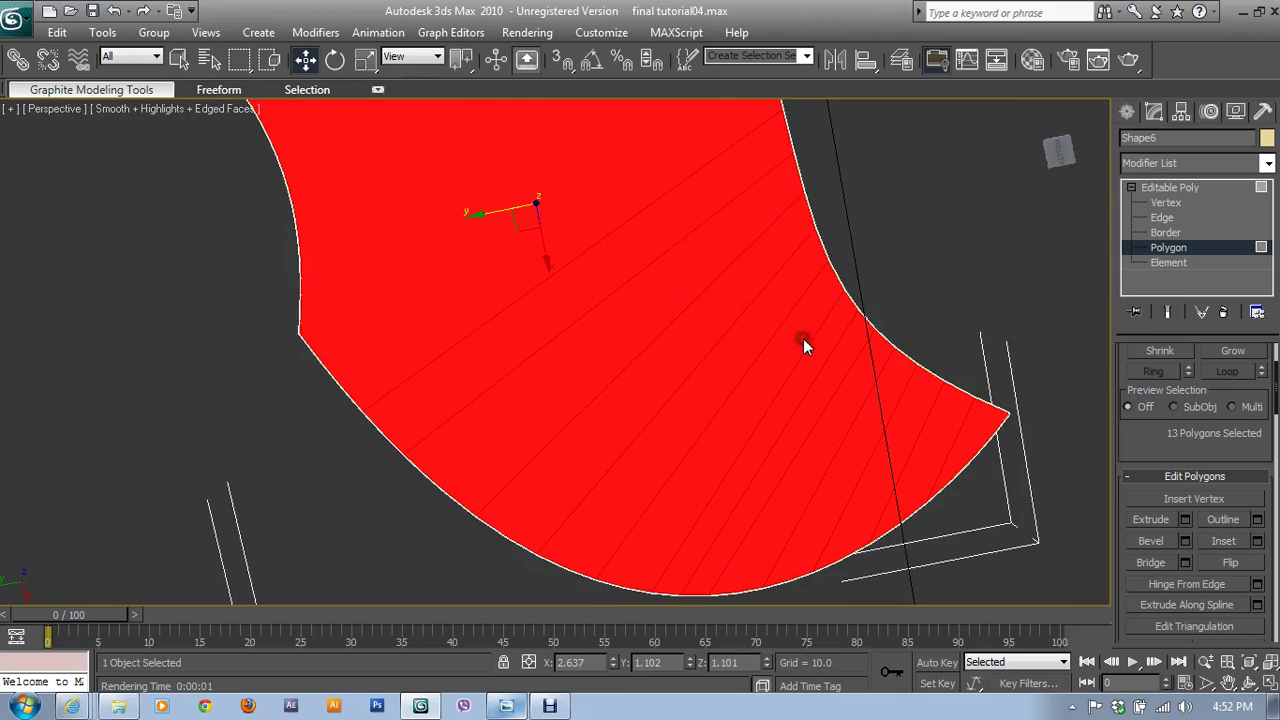
{"action": "left_click", "coordinate": [1166, 248]}
{"action": "mouse_move", "coordinate": [689, 306]}
{"action": "middle_mouse_down", "text": "alt"}
{"action": "mouse_move", "coordinate": [672, 627]}
{"action": "mouse_move", "coordinate": [694, 406]}
{"action": "mouse_move", "coordinate": [692, 428]}
{"action": "middle_mouse_up", "text": "alt"}
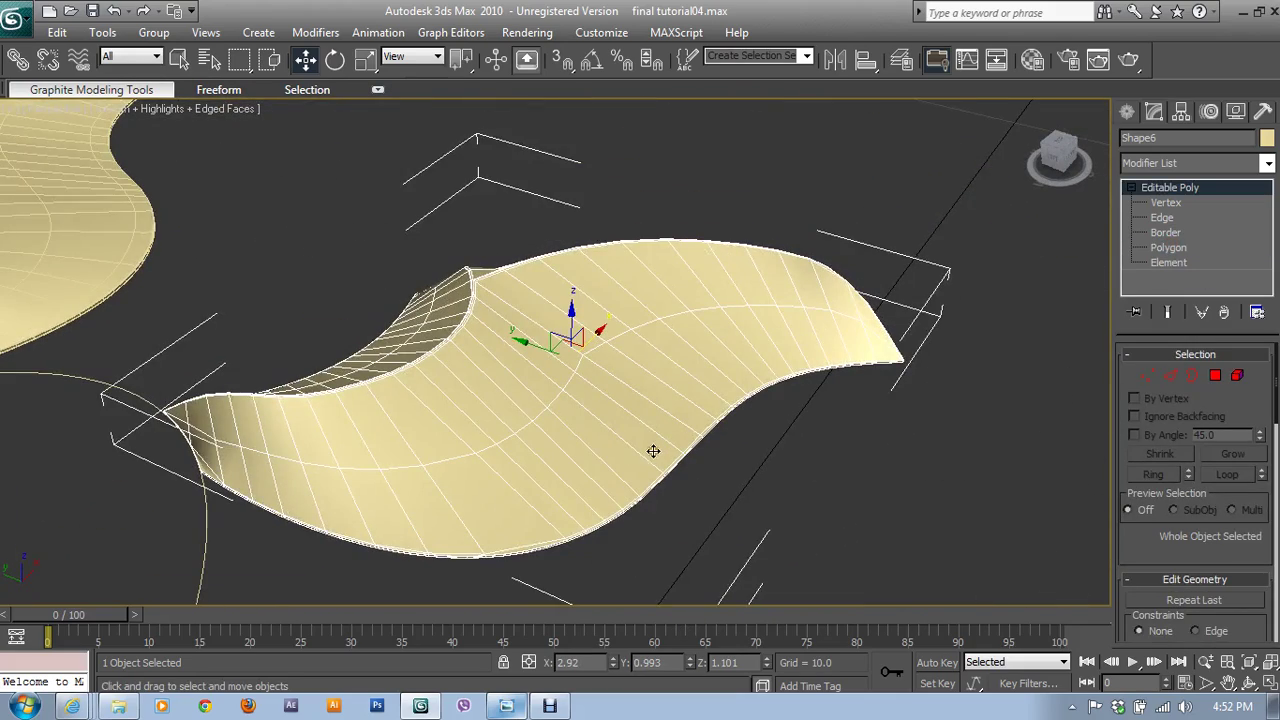
- Add TurboSmooth to Shape6 with Isoline Display, Explicit Normals and 2 iterations
{"action": "middle_click_drag", "start_coordinate": [530, 422], "coordinate": [606, 420]}
{"action": "left_click", "coordinate": [1160, 163]}
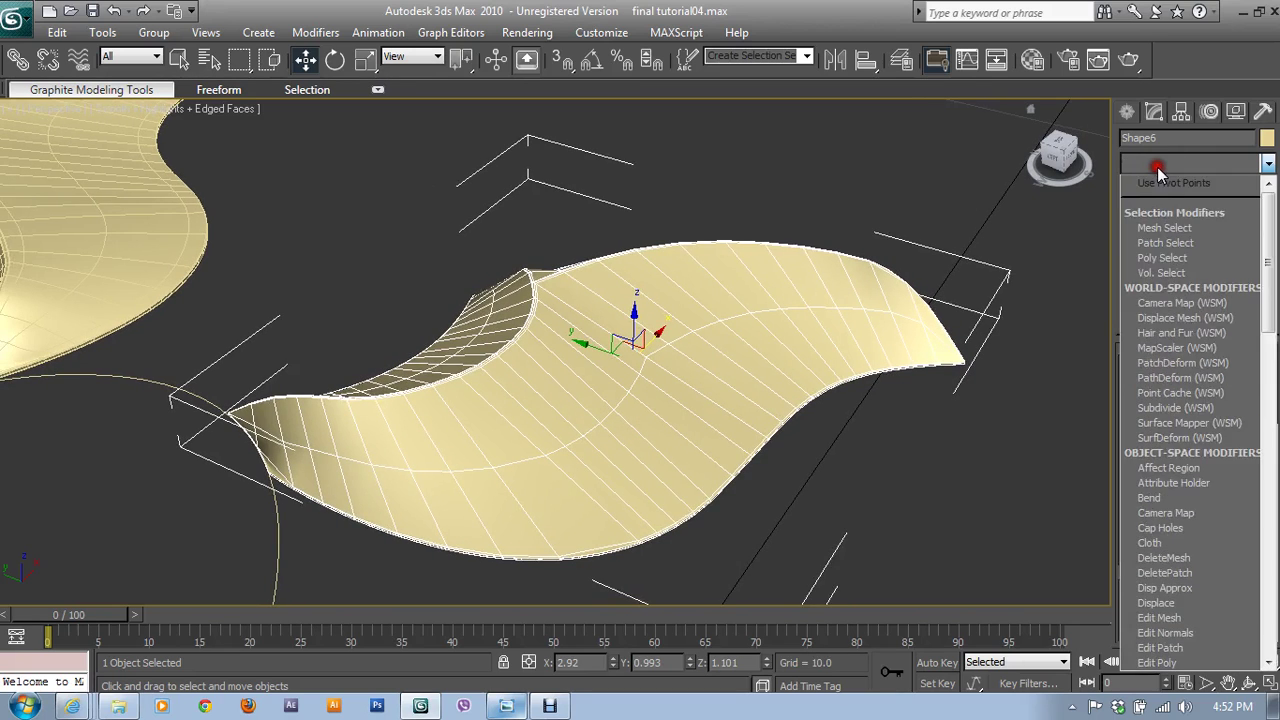
{"action": "key", "text": "t"}
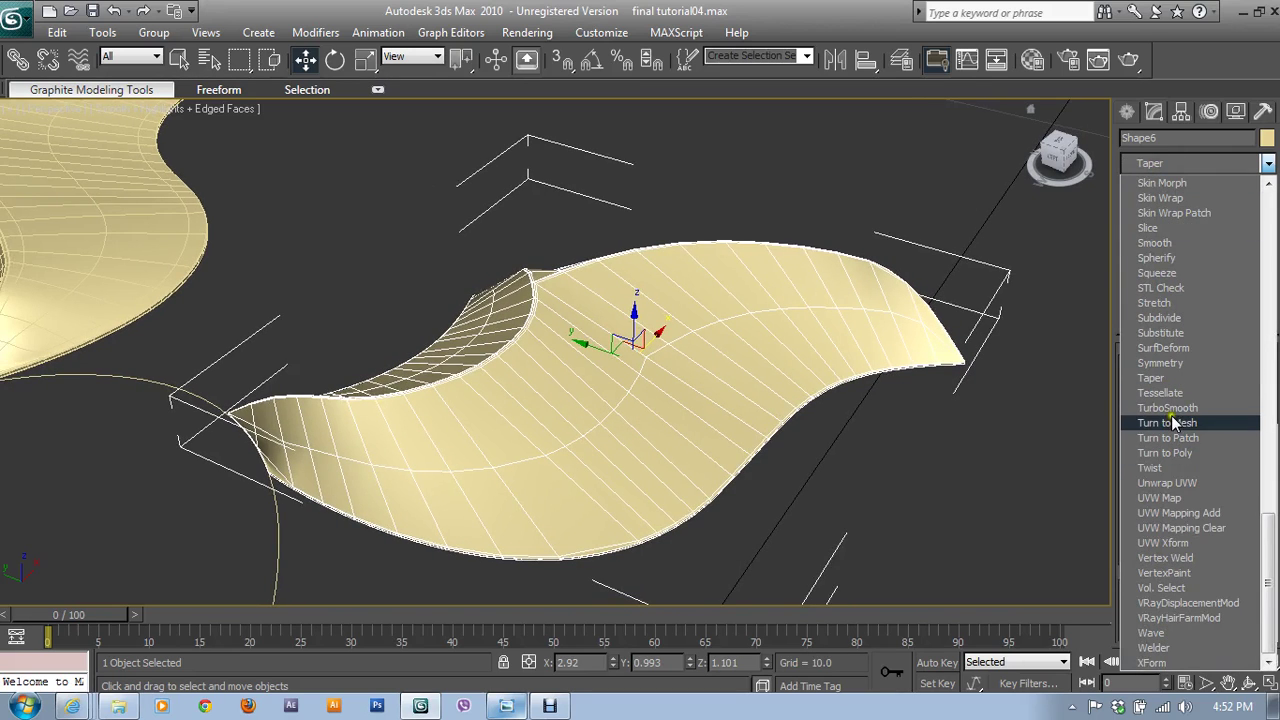
{"action": "left_click", "coordinate": [1170, 408]}
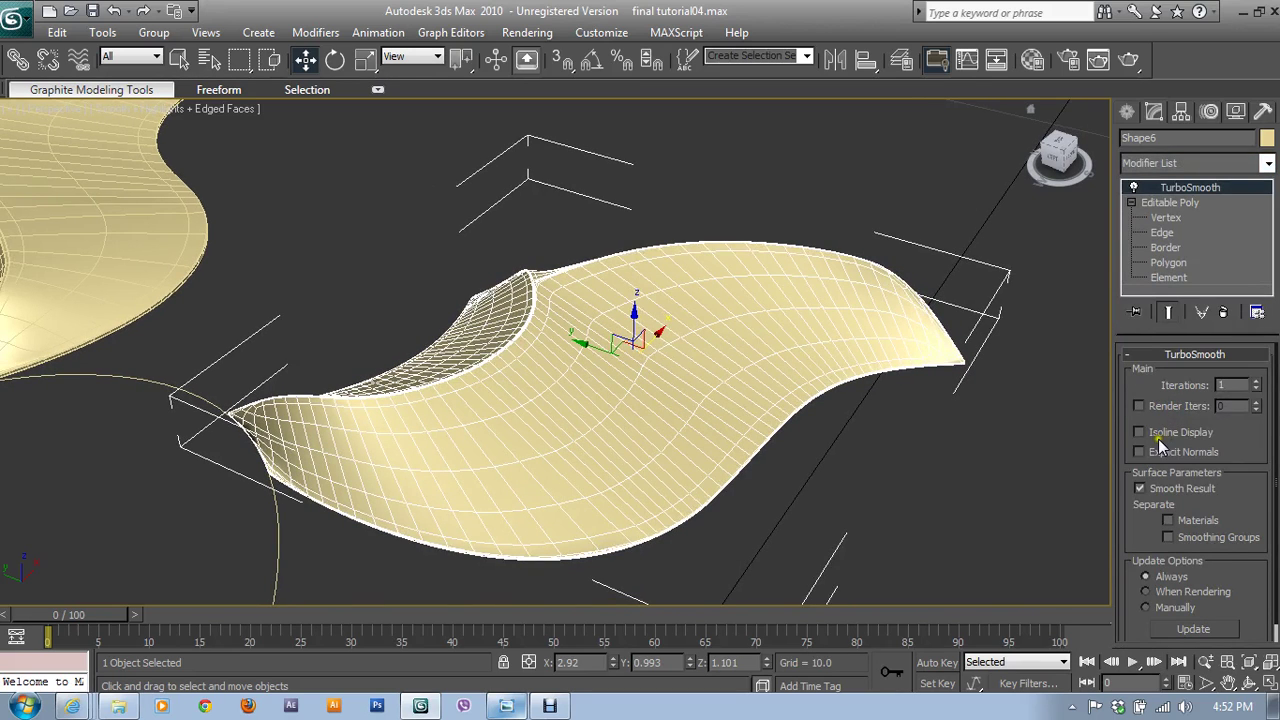
{"action": "left_click", "coordinate": [1158, 434]}
{"action": "left_click", "coordinate": [1158, 452]}
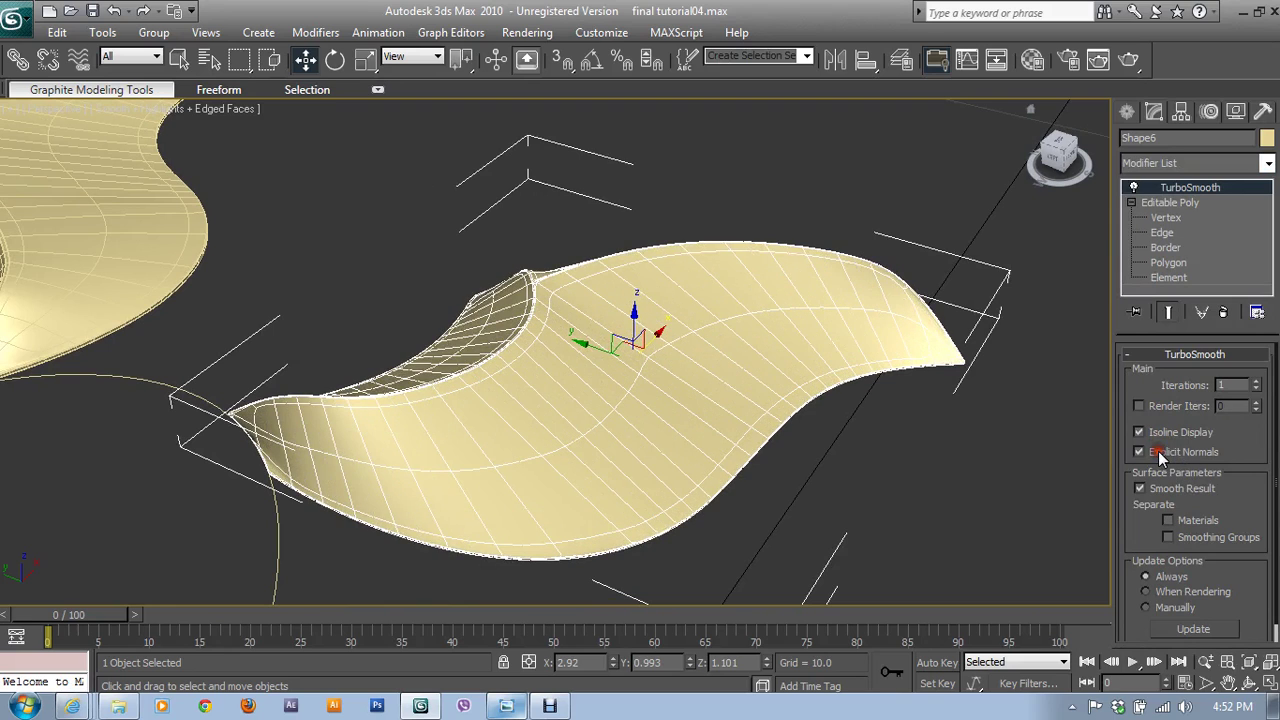
{"action": "left_click", "coordinate": [1257, 381]}
{"action": "left_click", "coordinate": [1257, 381]}
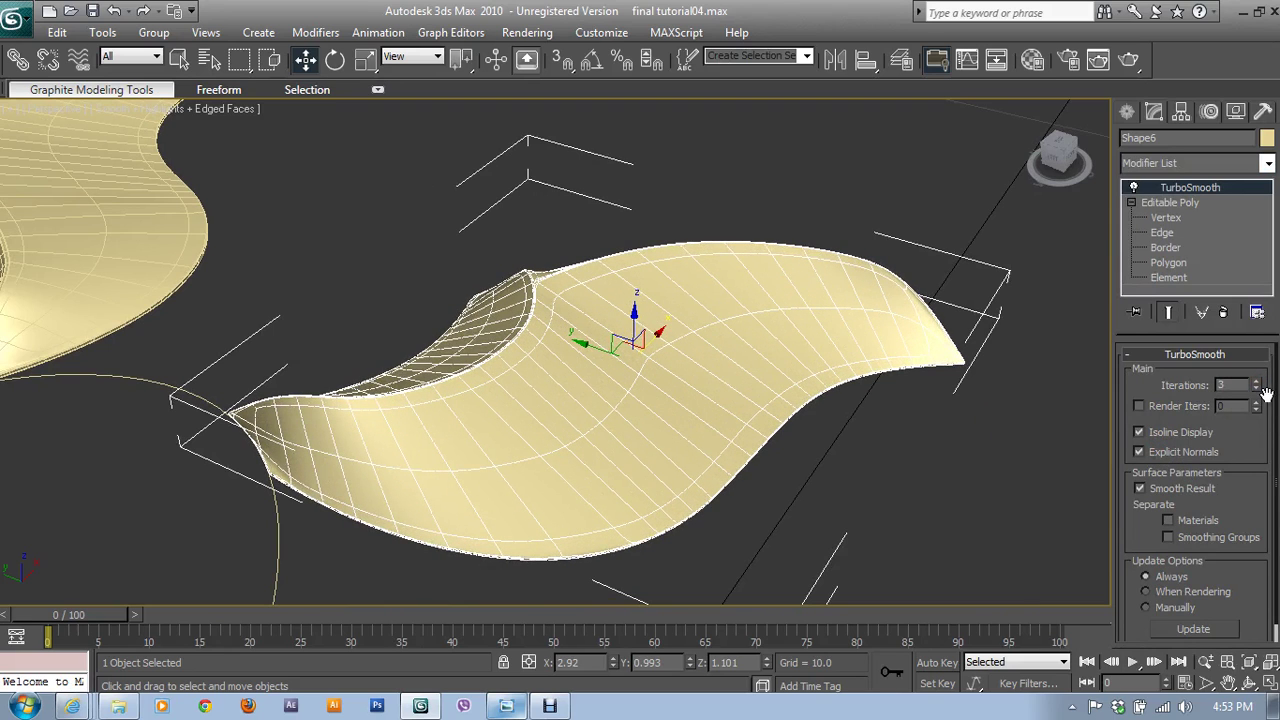
{"action": "left_click", "coordinate": [1257, 390]}
{"action": "middle_click_drag", "start_coordinate": [946, 406], "coordinate": [549, 370], "text": "alt"}
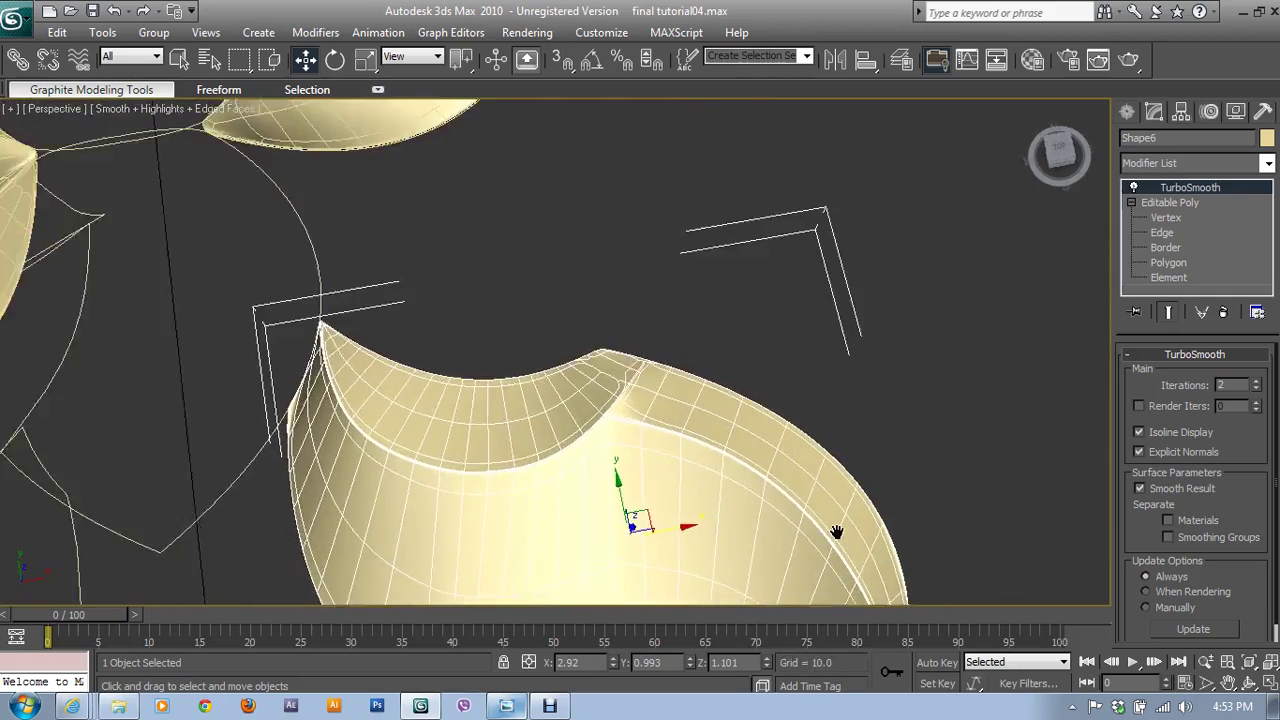
- Unhide all hidden objects in the scene
{"action": "right_click", "coordinate": [549, 370]}
{"action": "left_click", "coordinate": [569, 281]}
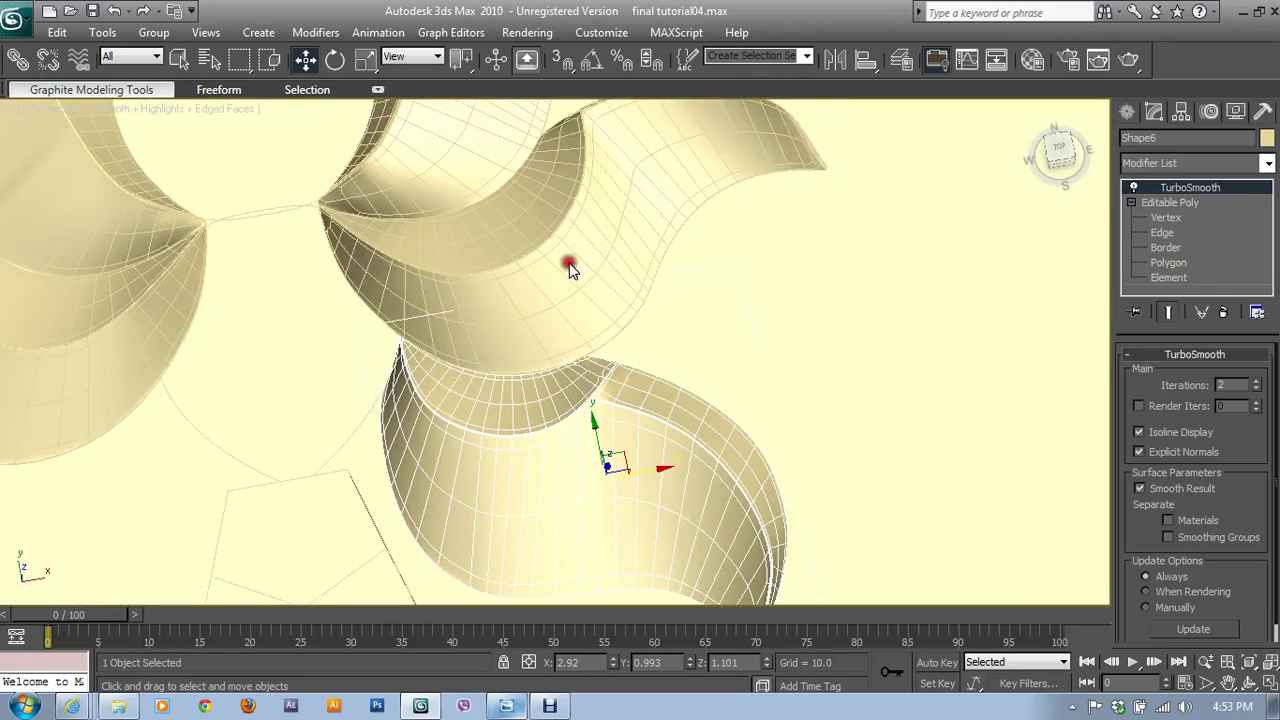
{"action": "mouse_move", "coordinate": [585, 380]}
{"action": "middle_mouse_down"}
{"action": "mouse_move", "coordinate": [860, 305]}
{"action": "mouse_move", "coordinate": [834, 266]}
{"action": "middle_mouse_up"}
{"action": "scroll", "coordinate": [860, 305], "scroll_direction": "down", "scroll_amount": 5}
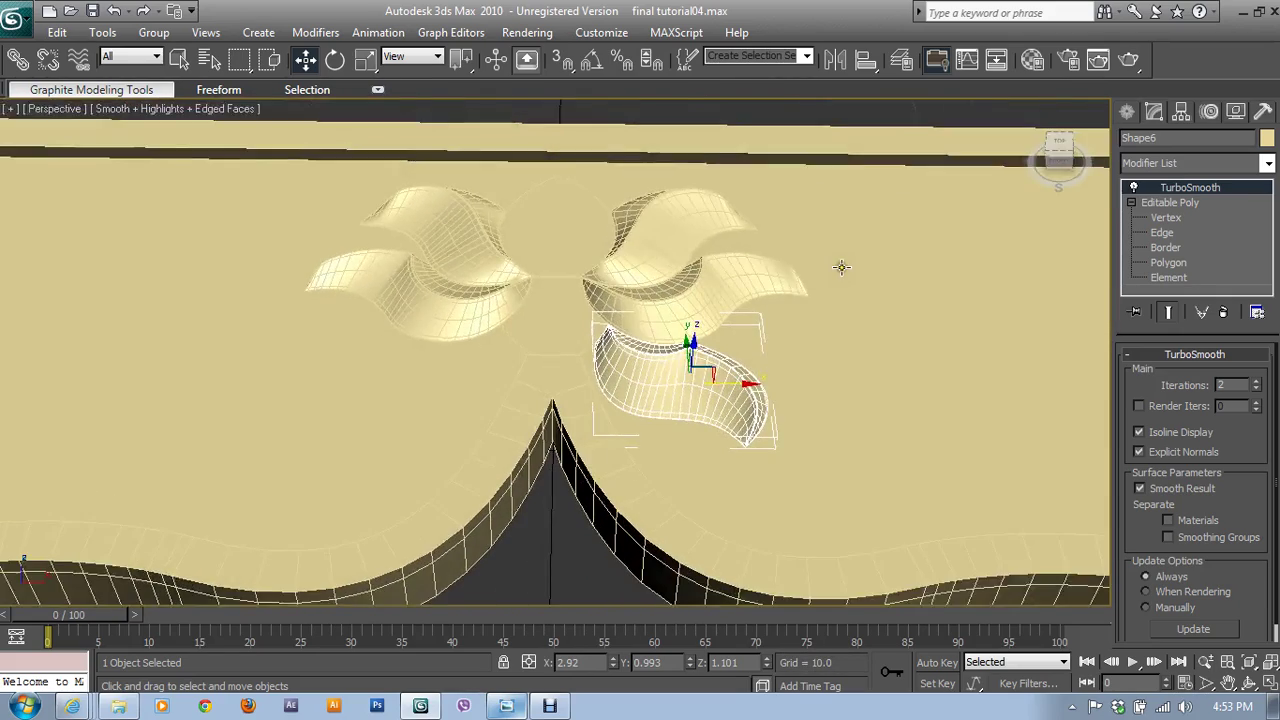
- Maximize the Top viewport and frame the smoothed shell
{"action": "key", "text": "alt+w"}
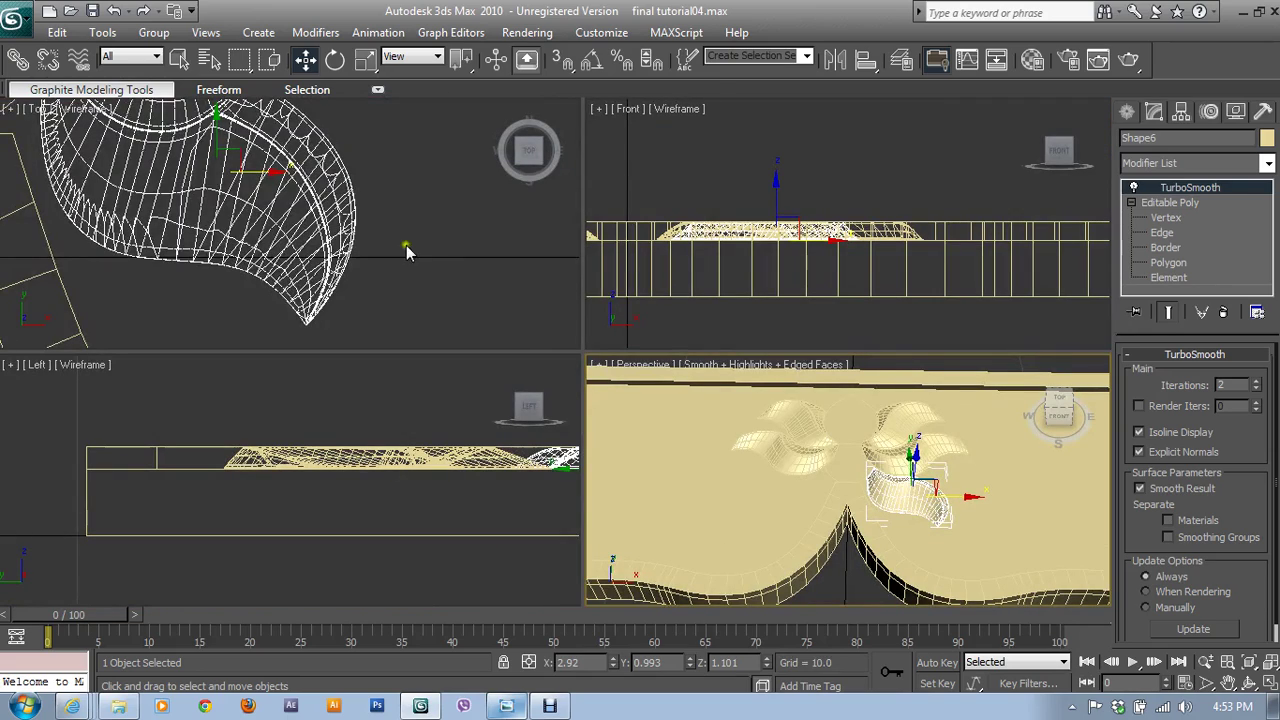
{"action": "middle_click", "coordinate": [401, 307]}
{"action": "middle_click_drag", "start_coordinate": [401, 307], "coordinate": [403, 312]}
{"action": "key", "text": "alt+w"}
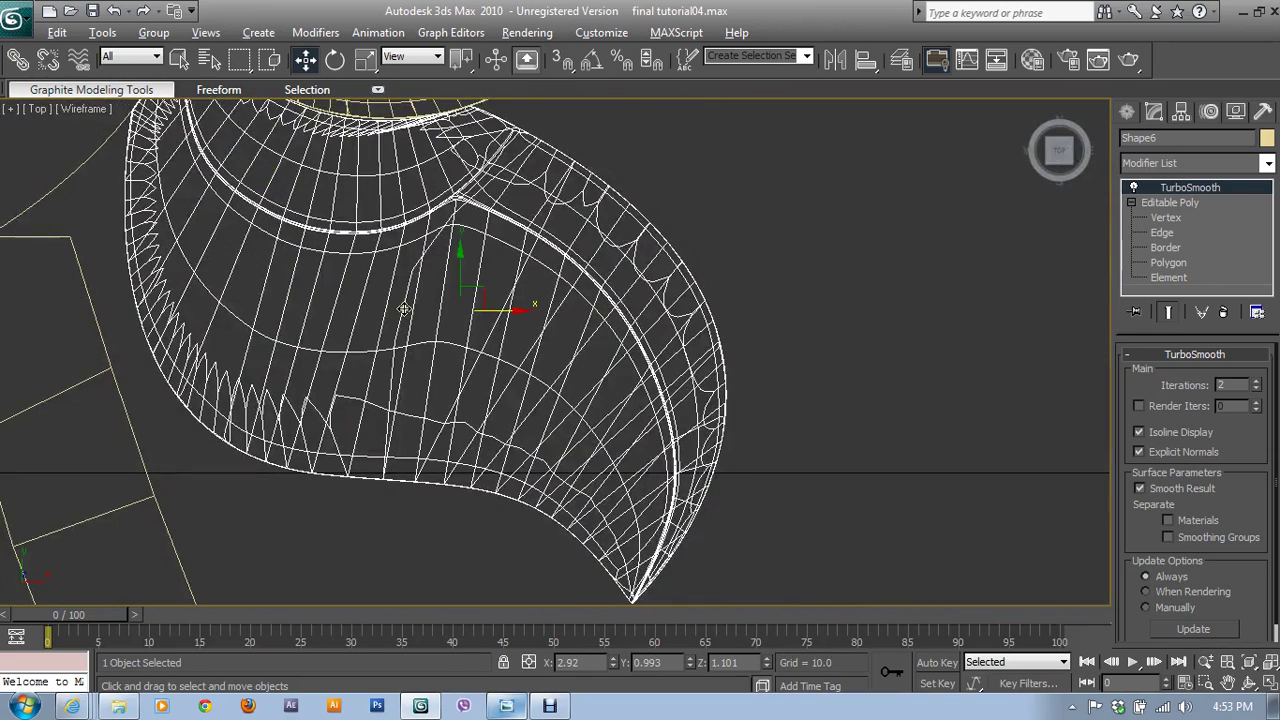
{"action": "middle_click_drag", "start_coordinate": [516, 396], "coordinate": [522, 423]}
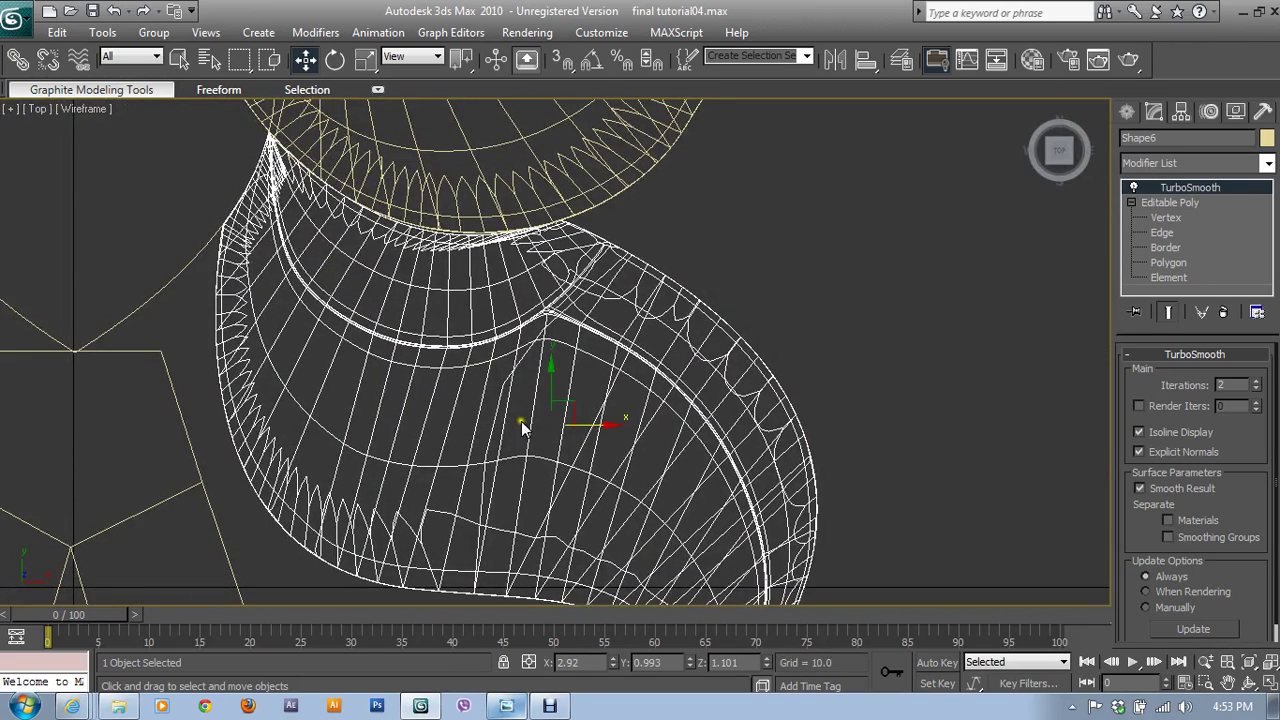
{"action": "scroll", "coordinate": [898, 345], "scroll_direction": "down", "scroll_amount": 2}
{"action": "scroll", "coordinate": [745, 357], "scroll_direction": "down", "scroll_amount": 2}
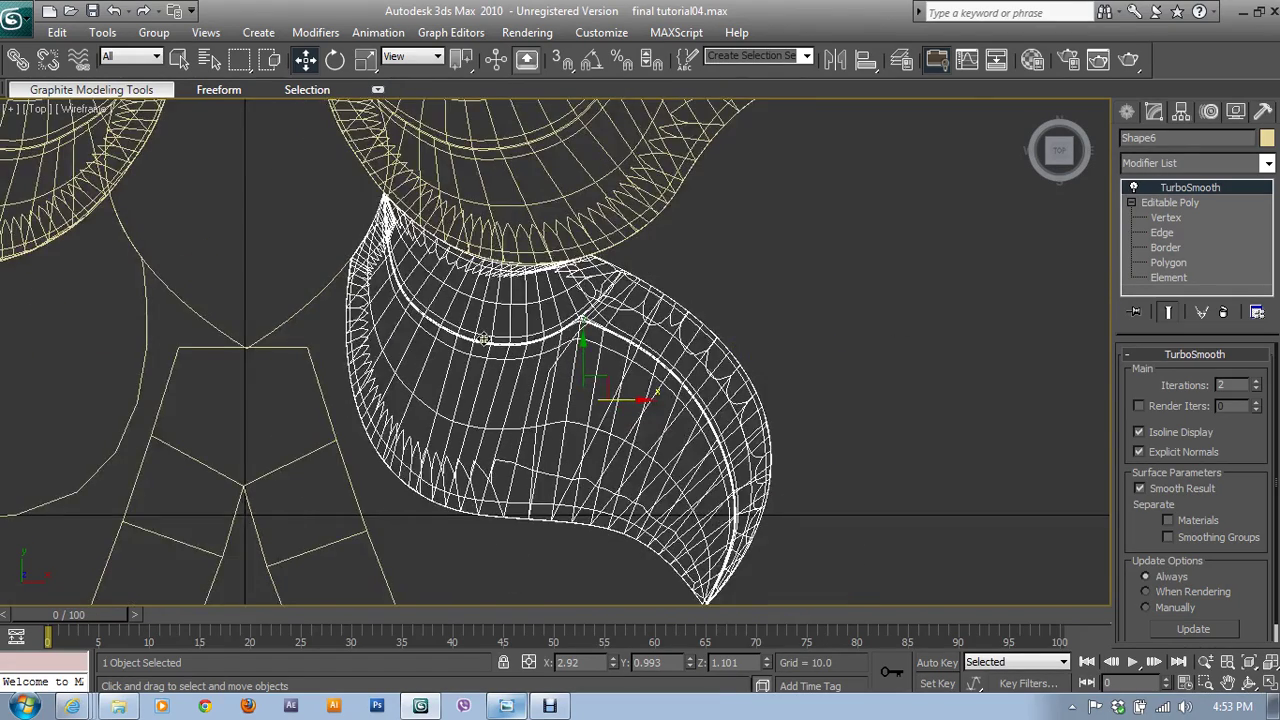
{"action": "scroll", "coordinate": [438, 343], "scroll_direction": "down", "scroll_amount": 2}
{"action": "scroll", "coordinate": [568, 355], "scroll_direction": "down", "scroll_amount": 2}
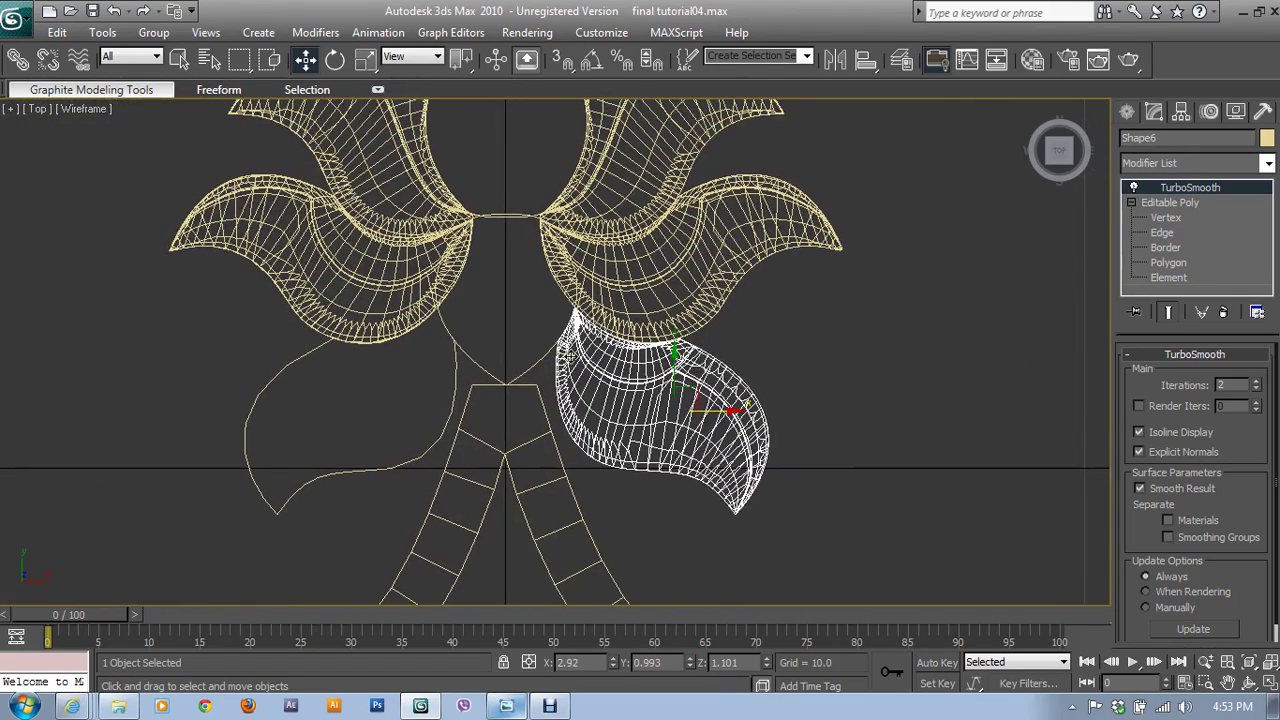
- Mirror a copy of the shell on X as Shape22 and place it on the flower's left side
{"action": "left_click", "coordinate": [835, 60]}
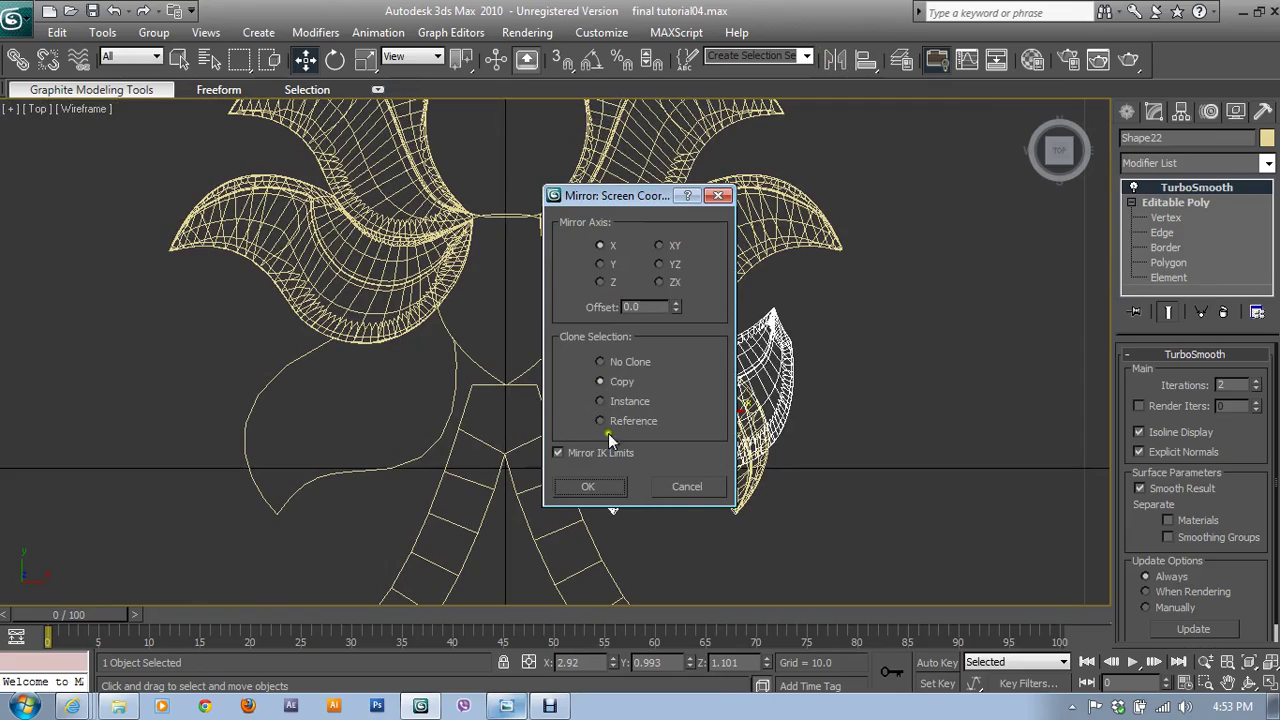
{"action": "left_click", "coordinate": [588, 486]}
{"action": "mouse_move", "coordinate": [721, 411]}
{"action": "left_mouse_down"}
{"action": "mouse_move", "coordinate": [628, 428]}
{"action": "mouse_move", "coordinate": [410, 423]}
{"action": "left_mouse_up"}
{"action": "scroll", "coordinate": [401, 381], "scroll_direction": "up", "scroll_amount": 3}
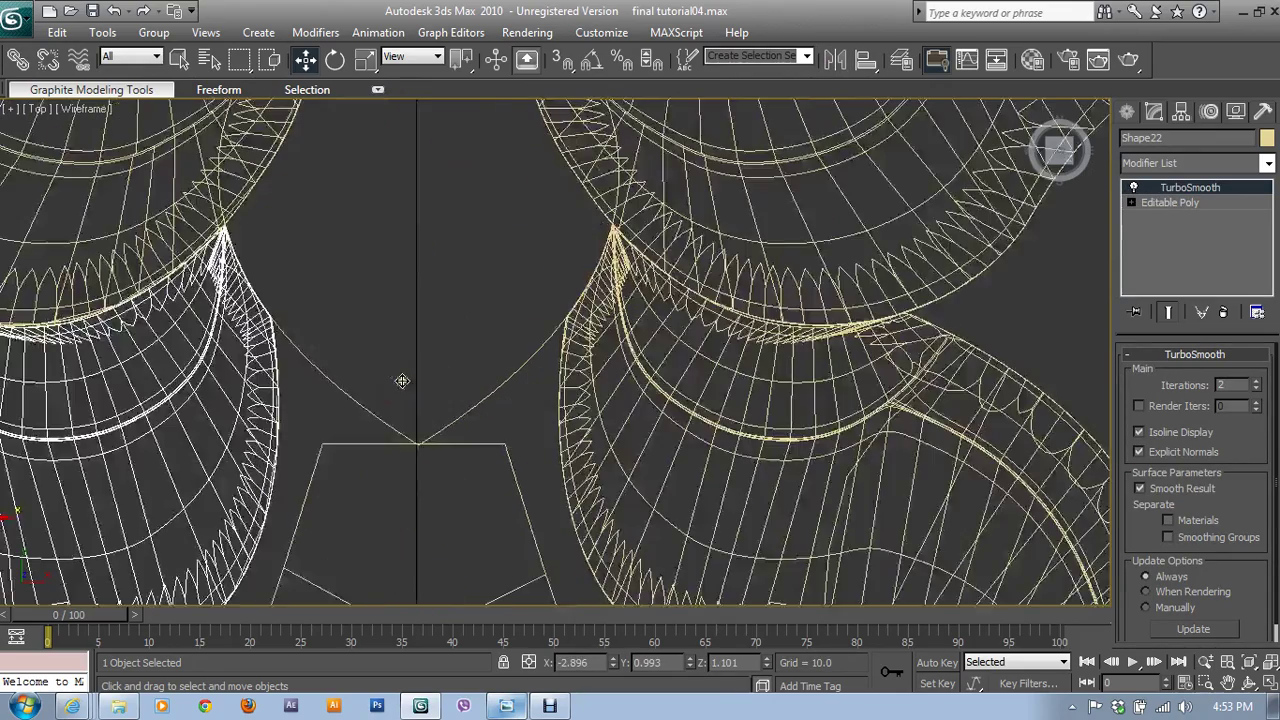
{"action": "middle_click_drag", "start_coordinate": [226, 418], "coordinate": [485, 428]}
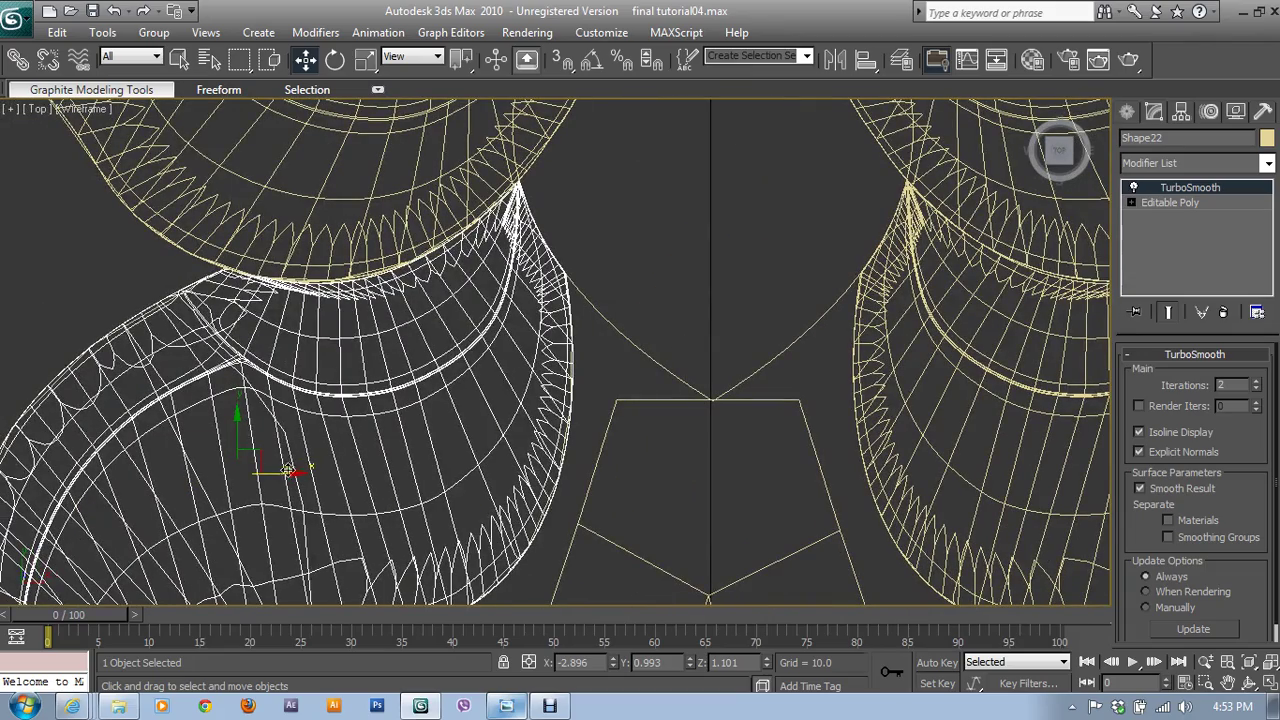
{"action": "left_click_drag", "start_coordinate": [287, 470], "coordinate": [310, 492]}
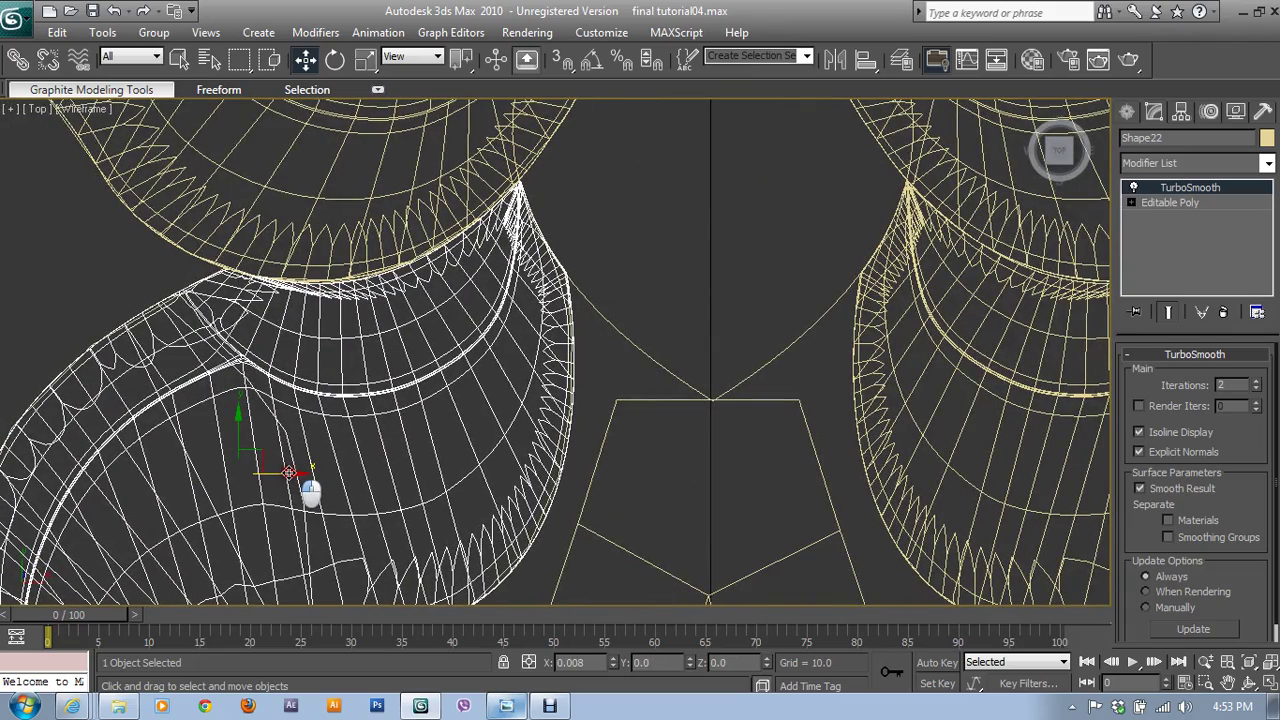
- Return to a maximized Perspective view framed for rendering
{"action": "key", "text": "alt+w"}
{"action": "right_click", "coordinate": [758, 445]}
{"action": "key", "text": "alt+w"}
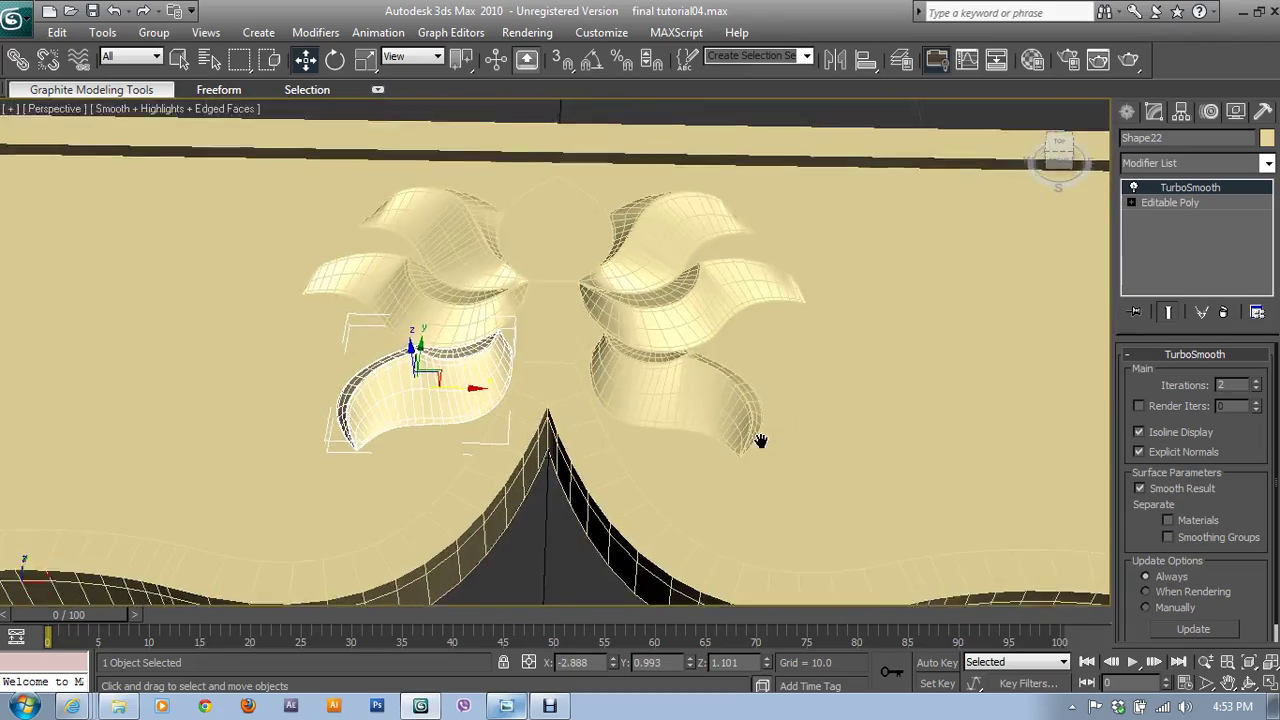
{"action": "middle_click_drag", "start_coordinate": [760, 441], "coordinate": [794, 420]}
- Test-render the perspective view, then save the scene as the incremented file final tutorial05.max
{"action": "left_click", "coordinate": [1128, 60]}
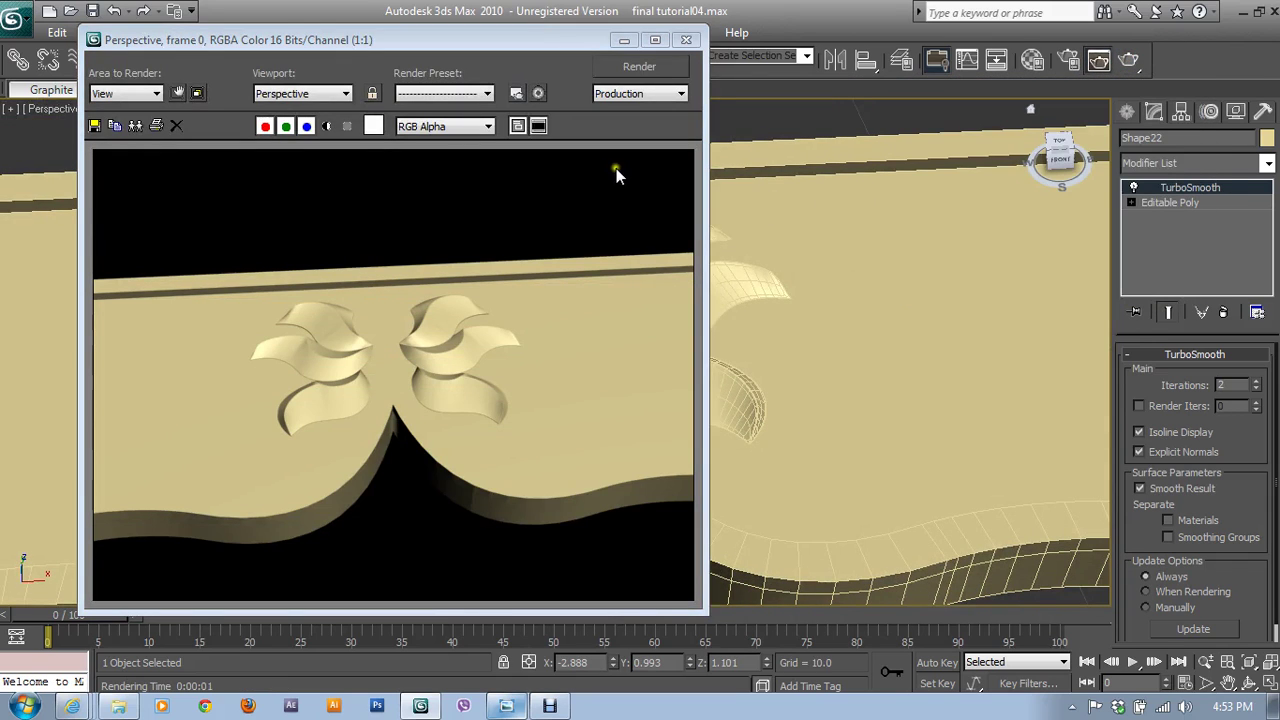
{"action": "left_click", "coordinate": [686, 40]}
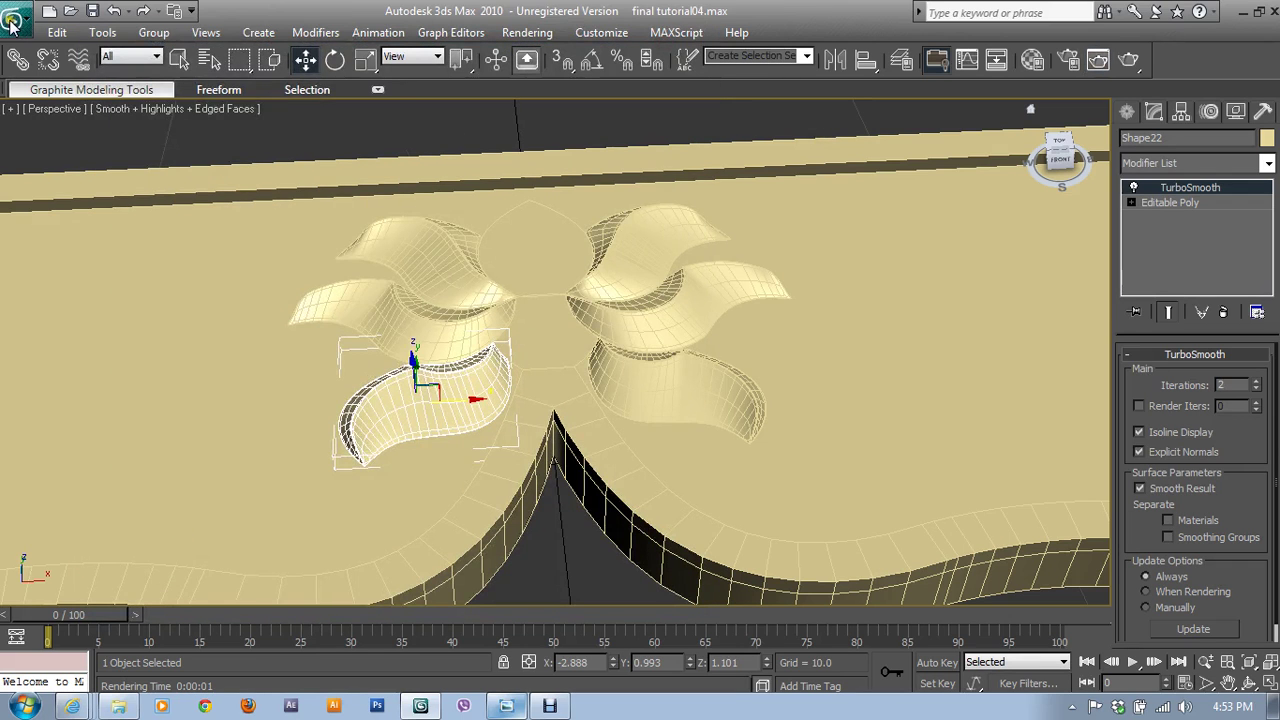
{"action": "left_click", "coordinate": [16, 28]}
{"action": "left_click", "coordinate": [62, 222]}
{"action": "left_click", "coordinate": [449, 420]}
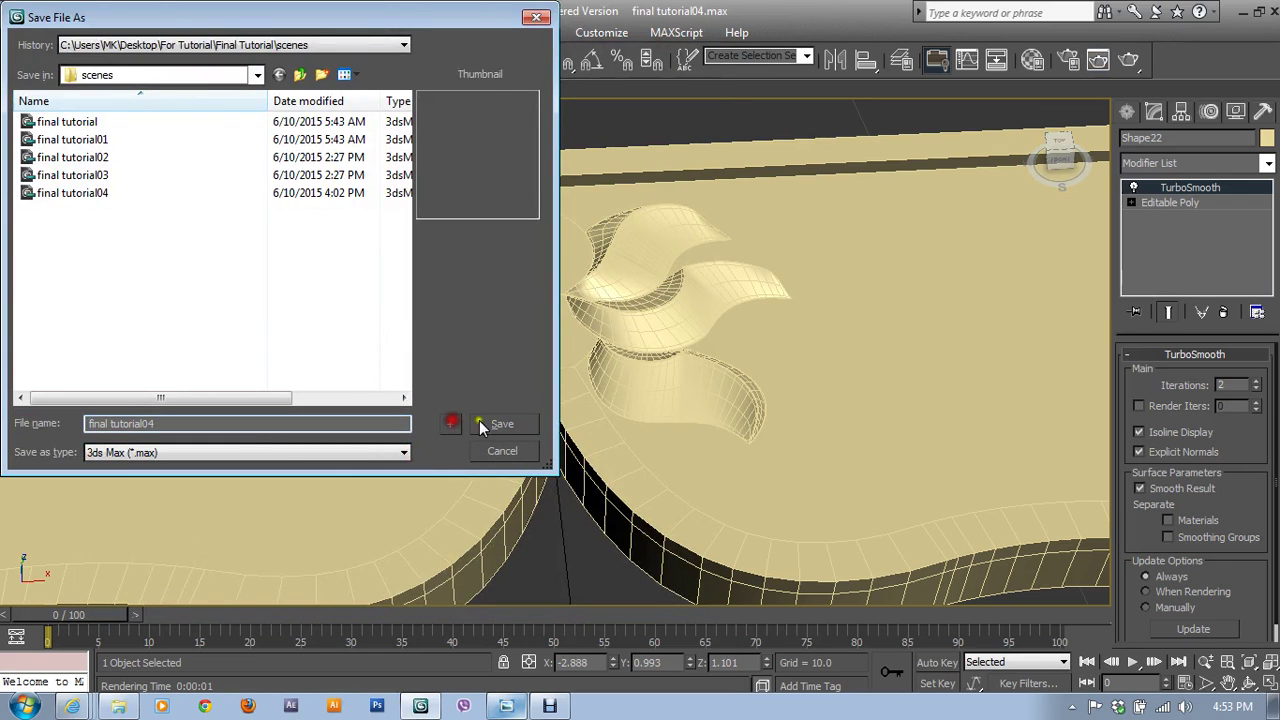
{"action": "middle_click_drag", "start_coordinate": [596, 392], "coordinate": [713, 413], "text": "alt"}
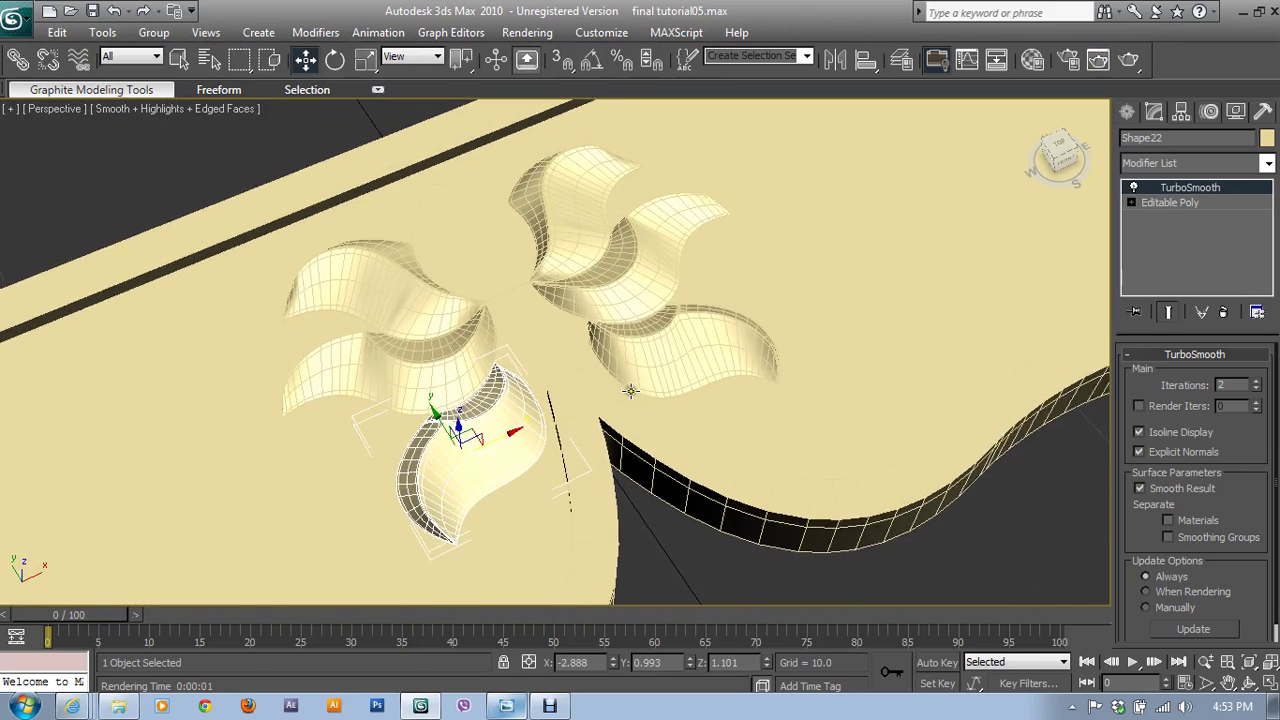